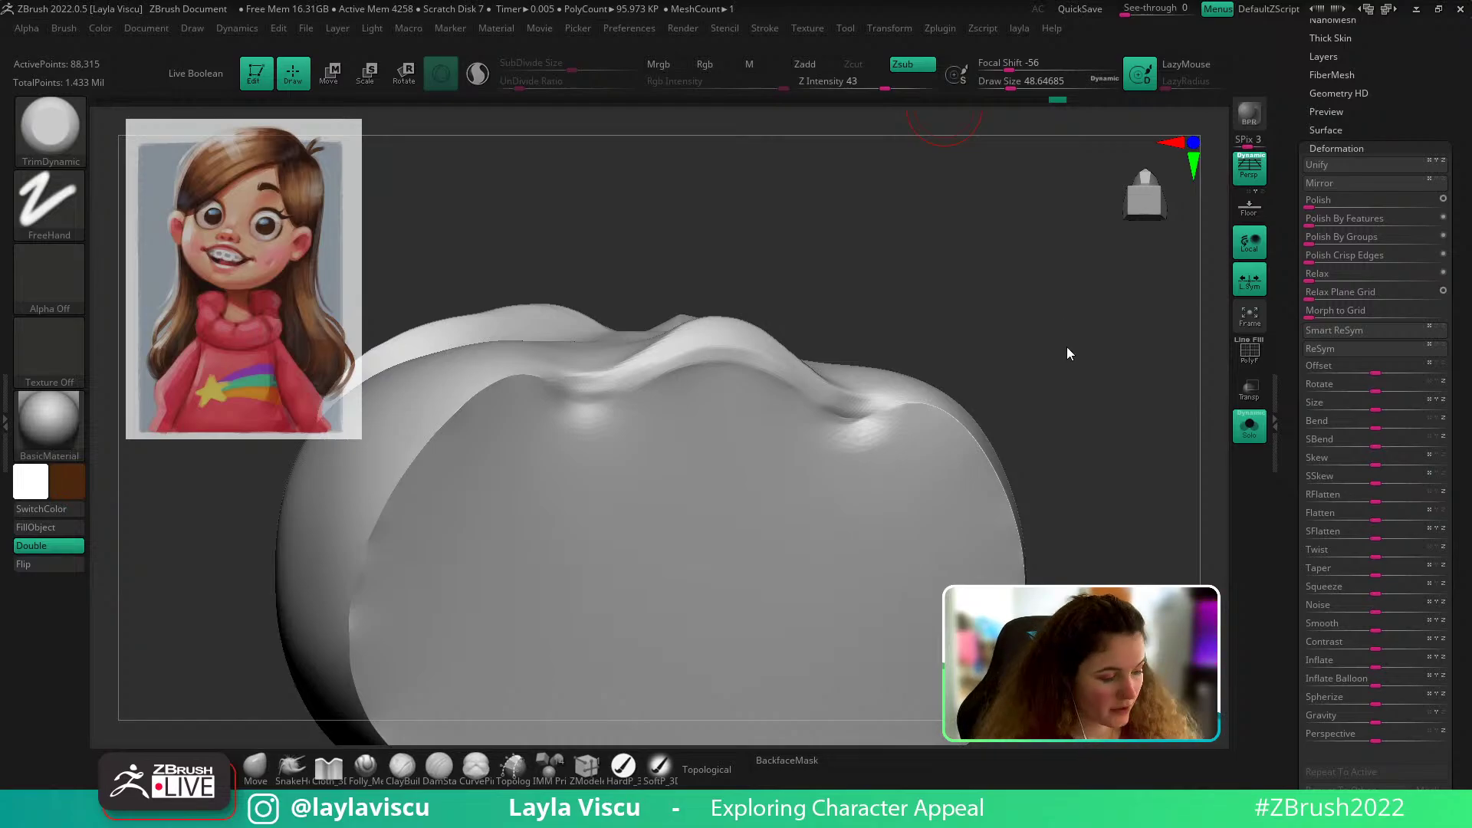
# Step: Examine the upper face's underside and the isolated lower jaw piece from several angles, and restore the full head
pyautogui.moveTo(1089, 417); pyautogui.dragTo(1079, 442)
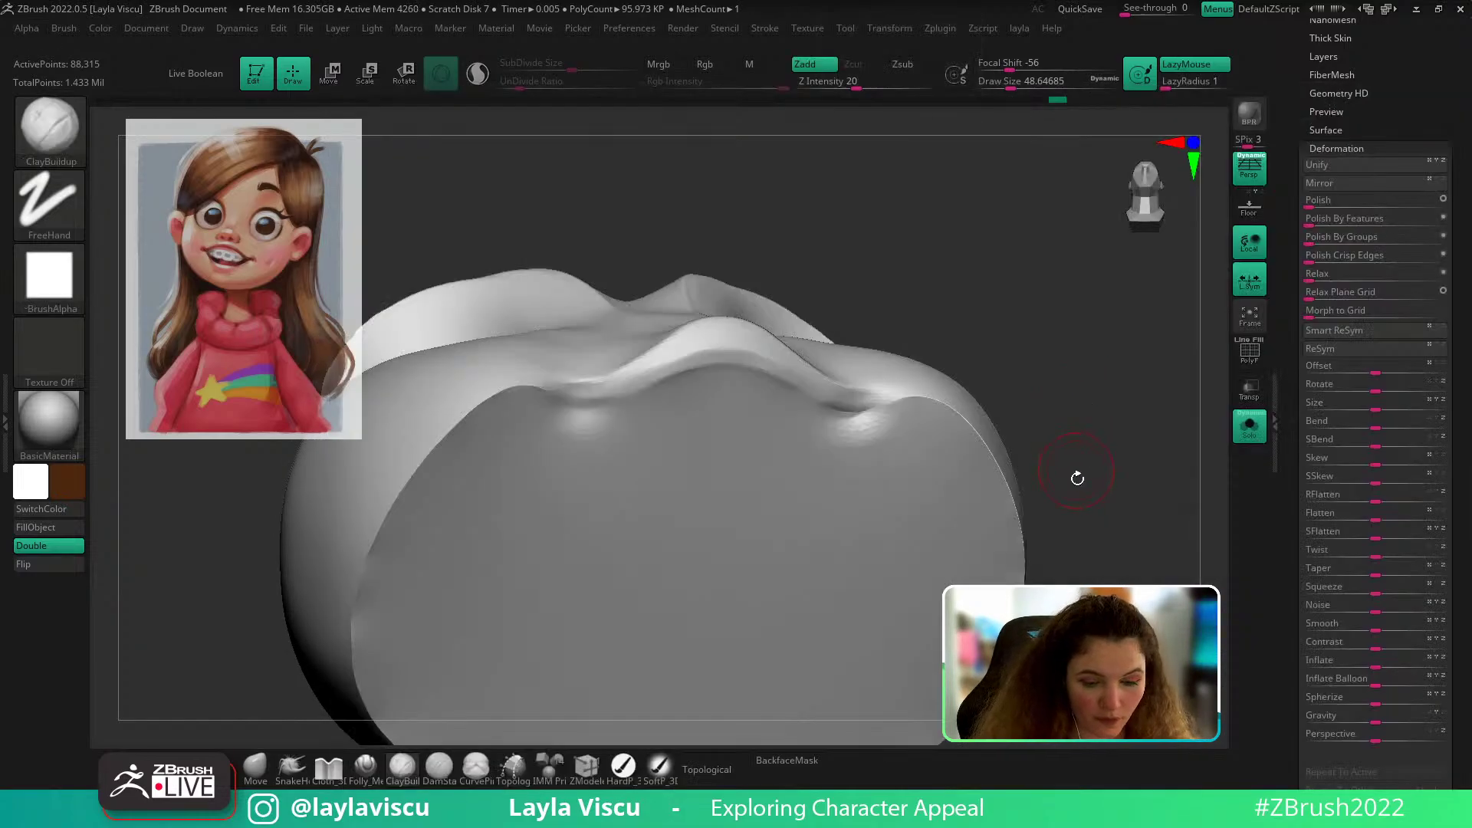
pyautogui.press('ctrl')
pyautogui.moveTo(1079, 501)
pyautogui.keyDown('ctrl'); pyautogui.mouseDown(button='right')
pyautogui.moveTo(1084, 460)
pyautogui.moveTo(1098, 460)
pyautogui.mouseUp(button='right'); pyautogui.keyUp('ctrl')
pyautogui.click(1241, 430)
pyautogui.keyDown('ctrl'); pyautogui.keyDown('shift'); pyautogui.click(1116, 491); pyautogui.keyUp('shift'); pyautogui.keyUp('ctrl')
pyautogui.moveTo(1089, 452); pyautogui.dragTo(1076, 508)
pyautogui.moveTo(1076, 503)
pyautogui.keyDown('ctrl'); pyautogui.mouseDown(button='right')
pyautogui.moveTo(1074, 460)
pyautogui.moveTo(1056, 508)
pyautogui.mouseUp(button='right'); pyautogui.keyUp('ctrl')
pyautogui.hotkey('ctrl', 'shift')
pyautogui.keyDown('ctrl'); pyautogui.keyDown('shift'); pyautogui.click(864, 422); pyautogui.keyUp('shift'); pyautogui.keyUp('ctrl')
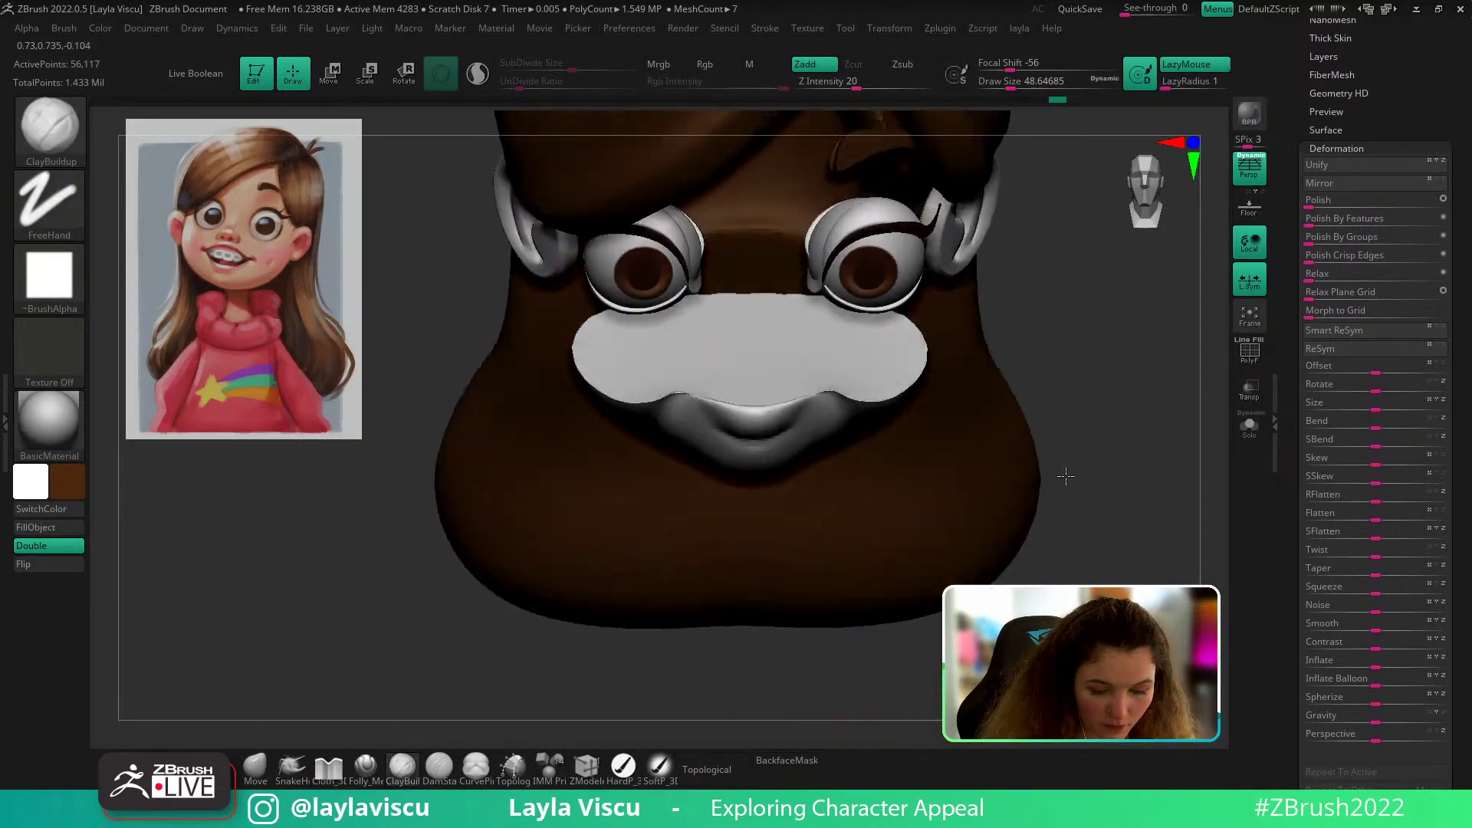
pyautogui.click(1258, 435)
pyautogui.moveTo(1201, 462); pyautogui.dragTo(1203, 418)
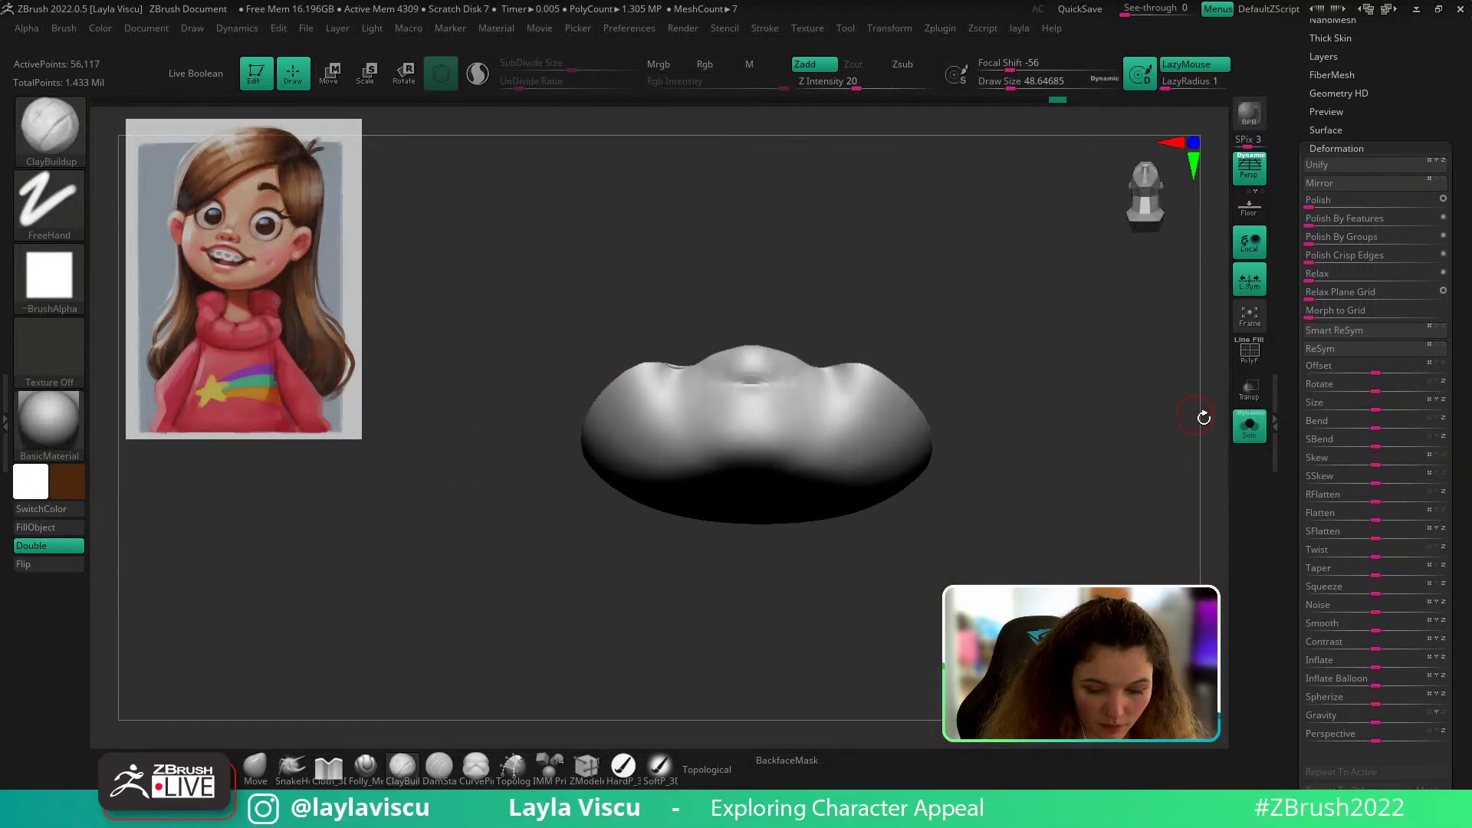
pyautogui.click(1244, 427)
pyautogui.keyDown('ctrl'); pyautogui.keyDown('shift'); pyautogui.click(1119, 442); pyautogui.keyUp('shift'); pyautogui.keyUp('ctrl')
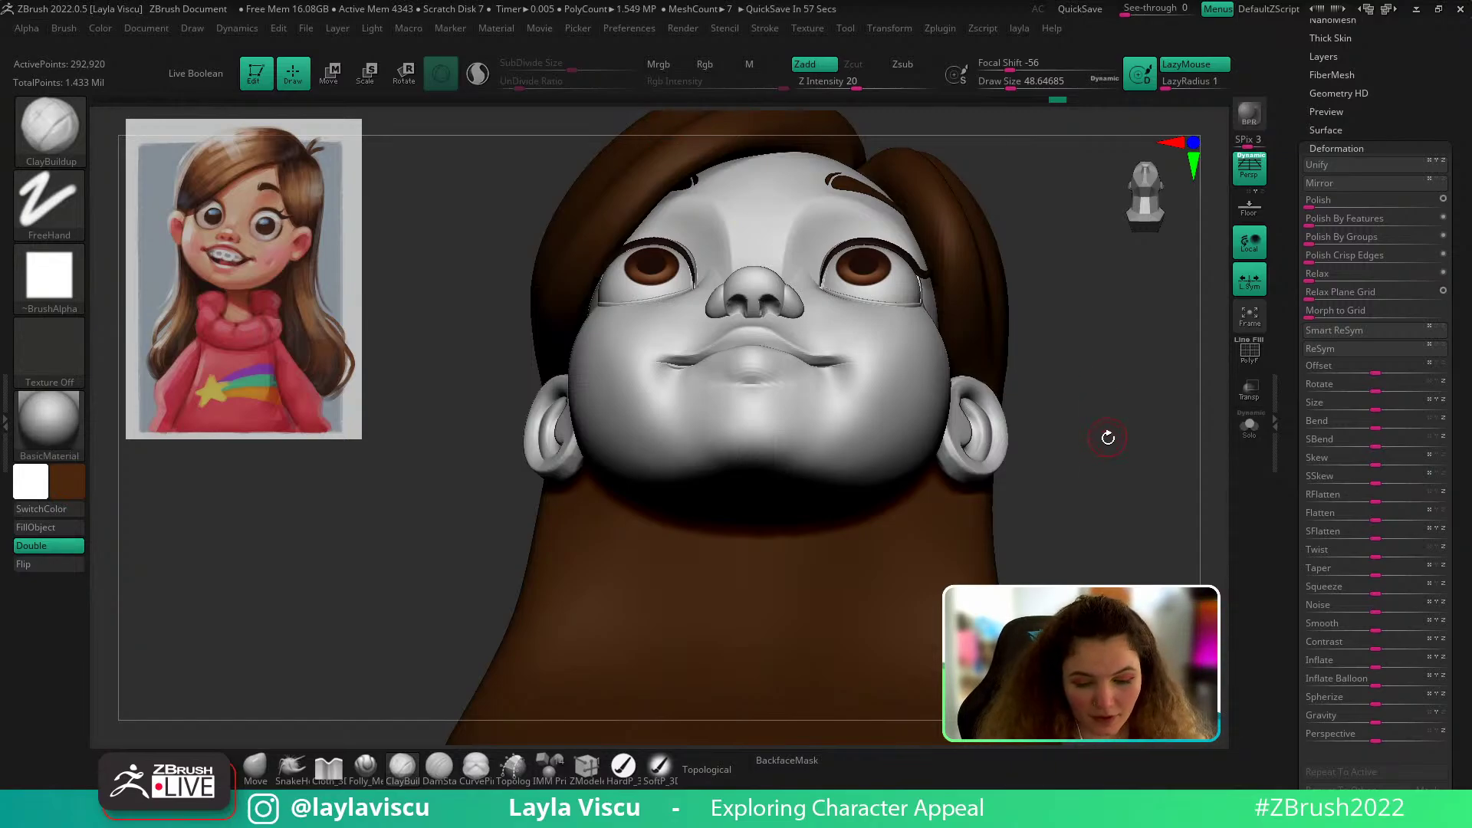
# Step: Nudge the mouth corners using the Move brush with a draw size of about 80
pyautogui.keyDown('shift'); pyautogui.moveTo(1108, 437); pyautogui.dragTo(1135, 529); pyautogui.keyUp('shift')
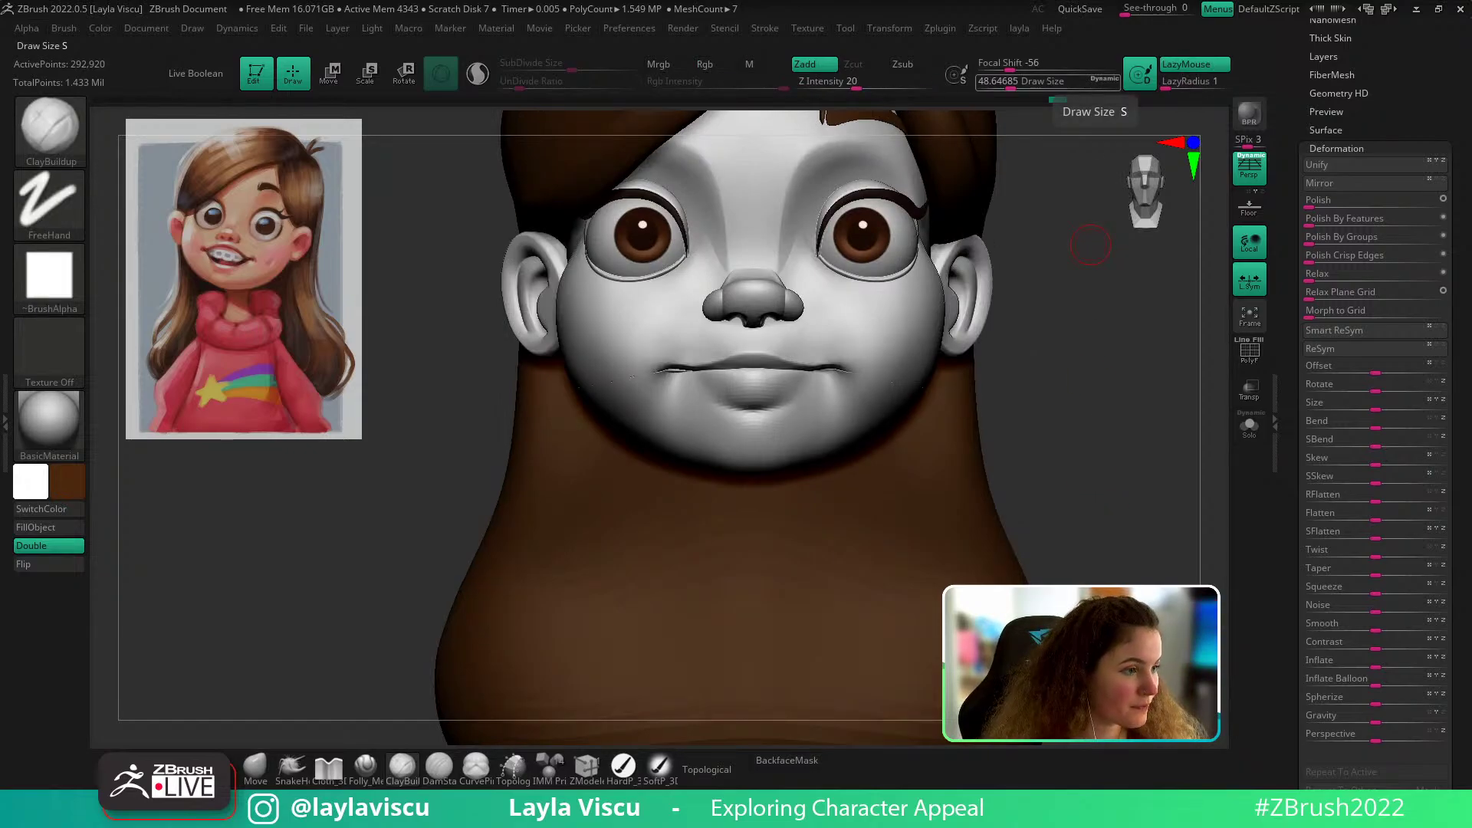
pyautogui.moveTo(1065, 398); pyautogui.dragTo(1074, 334)
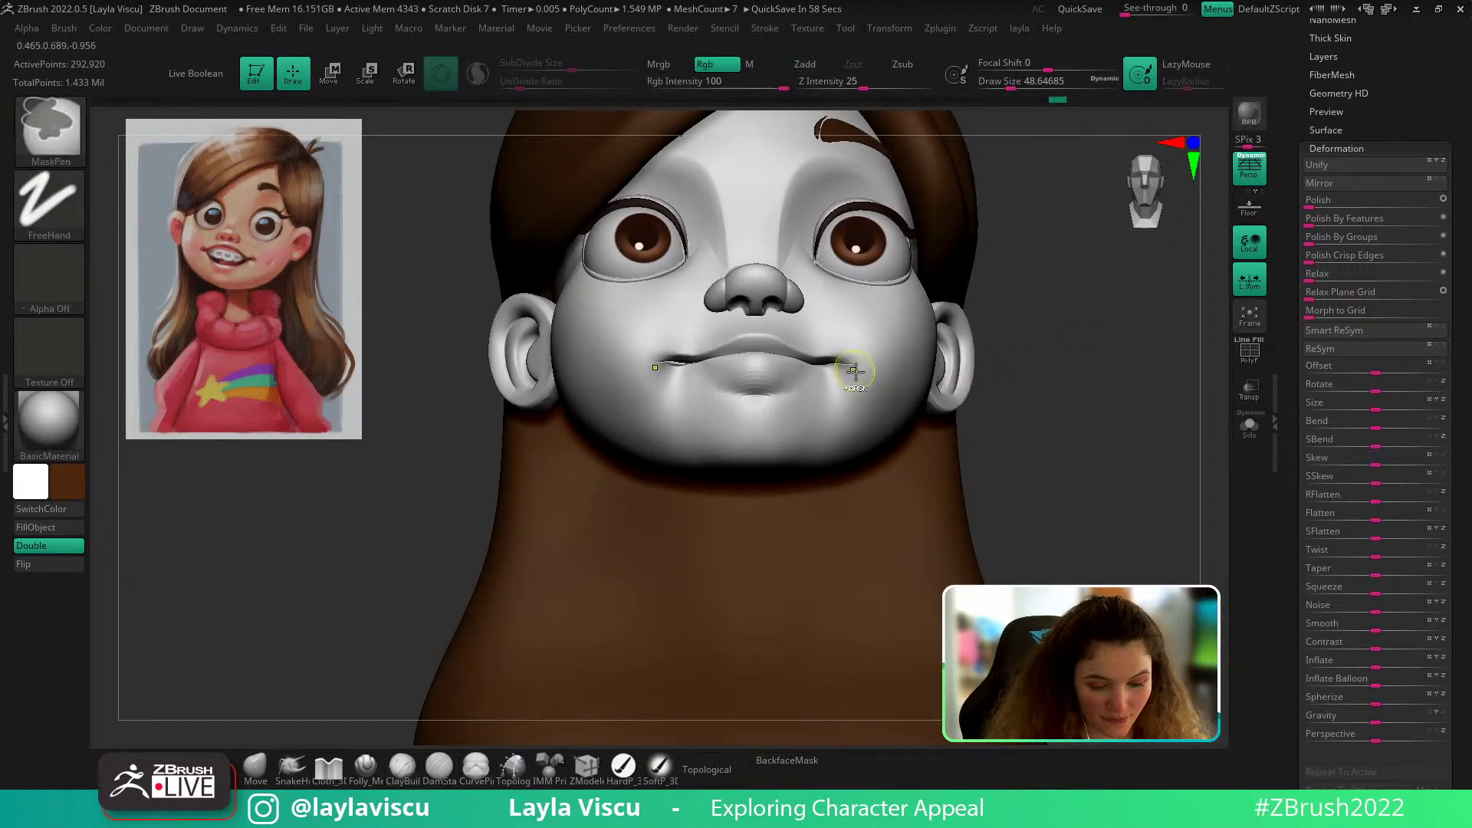
pyautogui.keyDown('ctrl'); pyautogui.moveTo(855, 371); pyautogui.dragTo(844, 430, button='right'); pyautogui.keyUp('ctrl')
pyautogui.click(256, 767)
pyautogui.press('s')
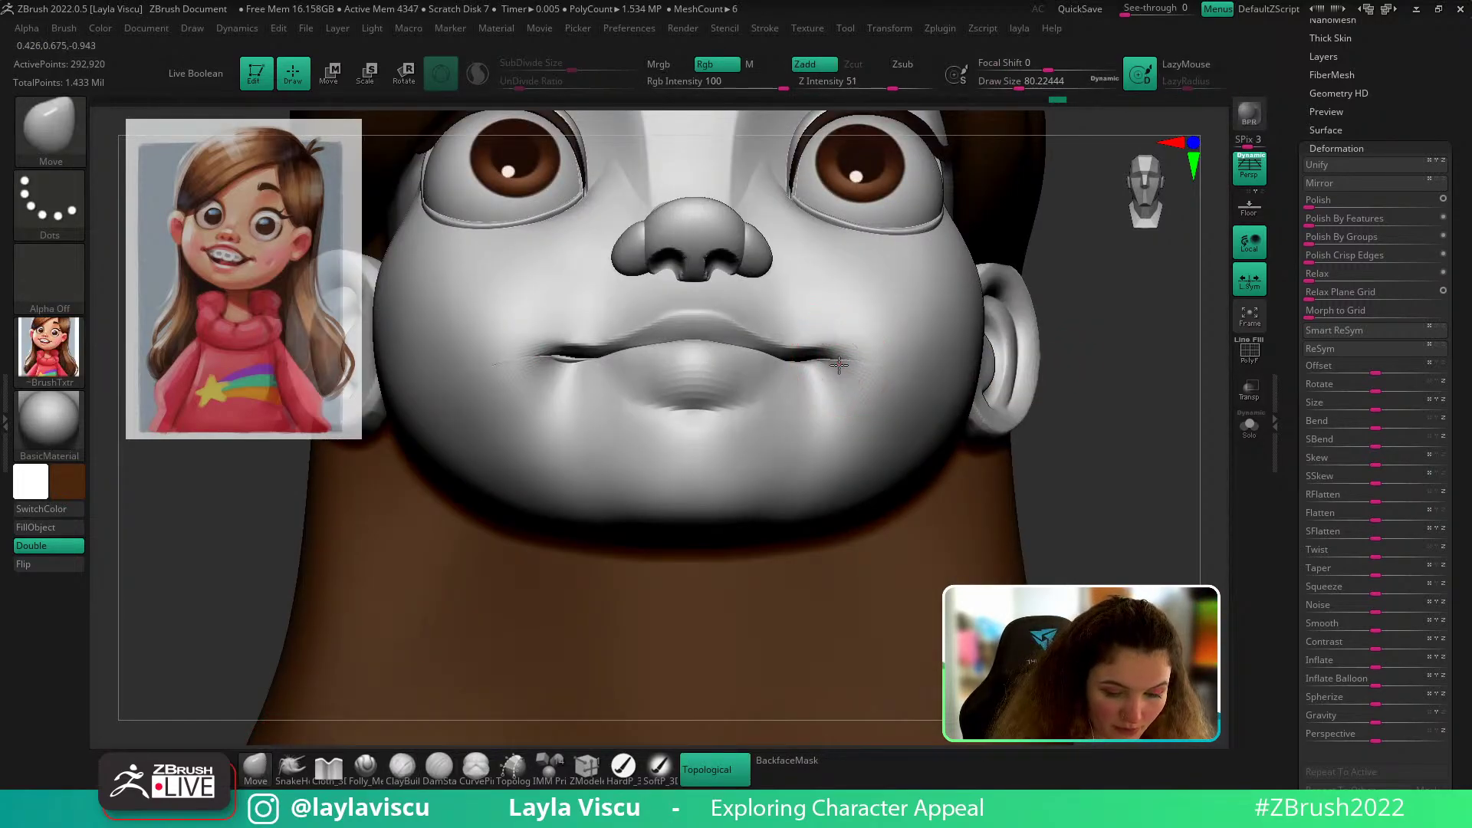
pyautogui.moveTo(839, 365); pyautogui.dragTo(844, 358)
pyautogui.keyDown('ctrl'); pyautogui.moveTo(1121, 395); pyautogui.dragTo(1112, 346, button='right'); pyautogui.keyUp('ctrl')
# Step: Smooth the skin around the mouth corners and set the draw size to about 62
pyautogui.keyDown('ctrl'); pyautogui.moveTo(825, 345); pyautogui.dragTo(840, 399, button='right'); pyautogui.keyUp('ctrl')
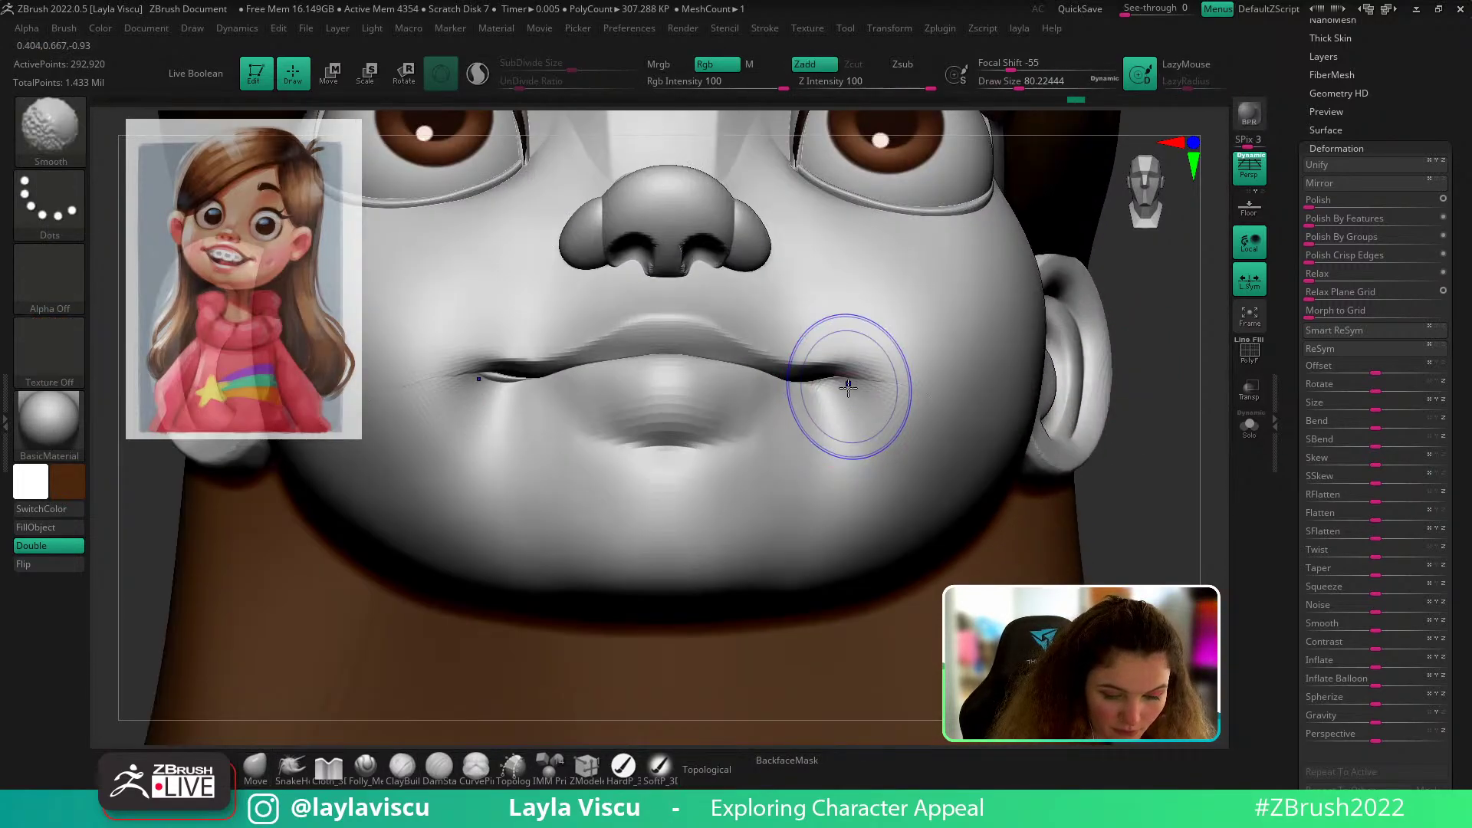
pyautogui.keyDown('shift'); pyautogui.moveTo(847, 389); pyautogui.dragTo(844, 430); pyautogui.keyUp('shift')
pyautogui.press('s')
pyautogui.moveTo(522, 401); pyautogui.dragTo(518, 403)
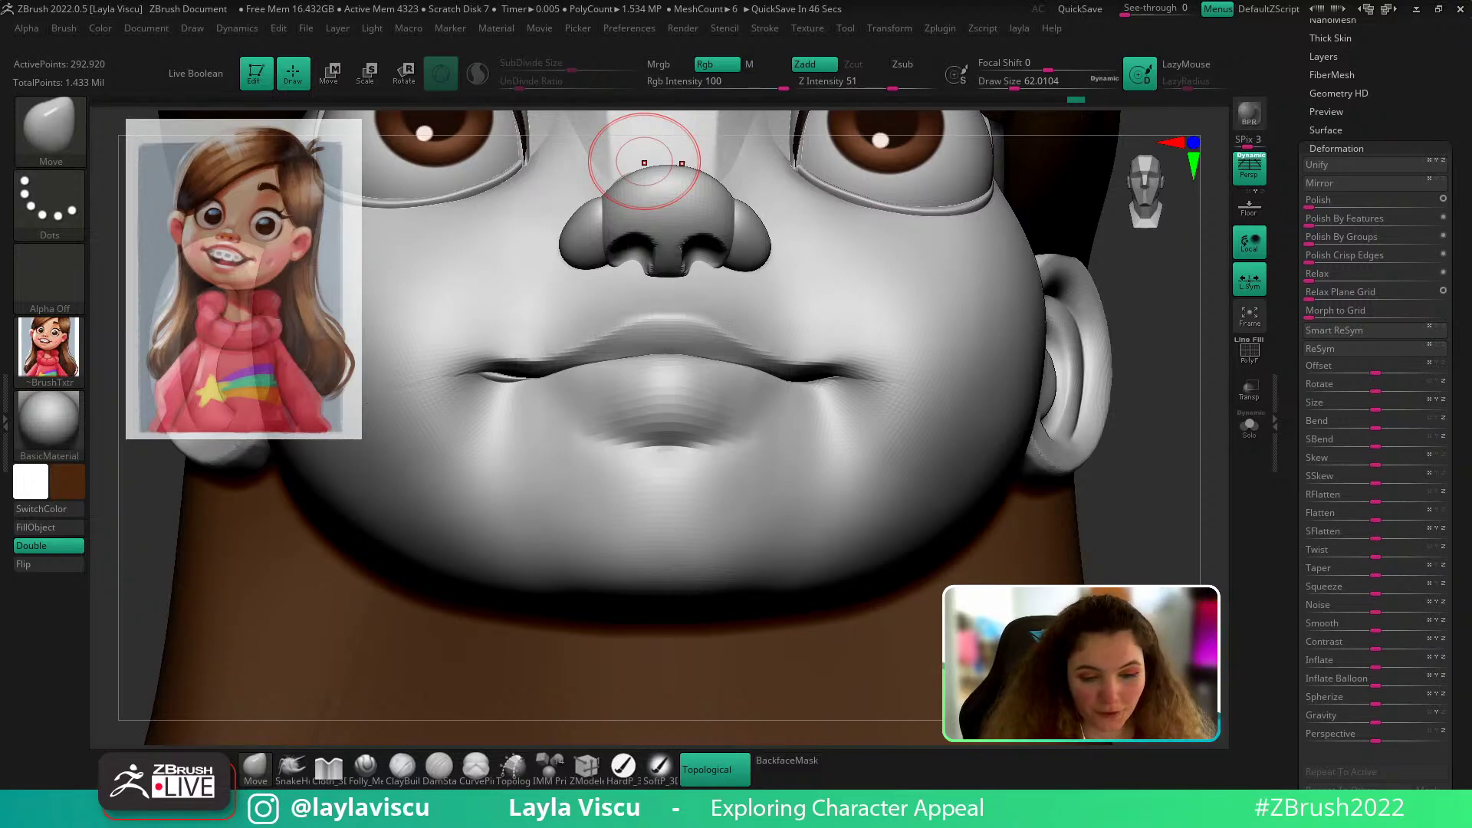
# Step: Solo the face mesh and display its polyframe with the coloured polygroups
pyautogui.moveTo(1177, 470); pyautogui.dragTo(1147, 552)
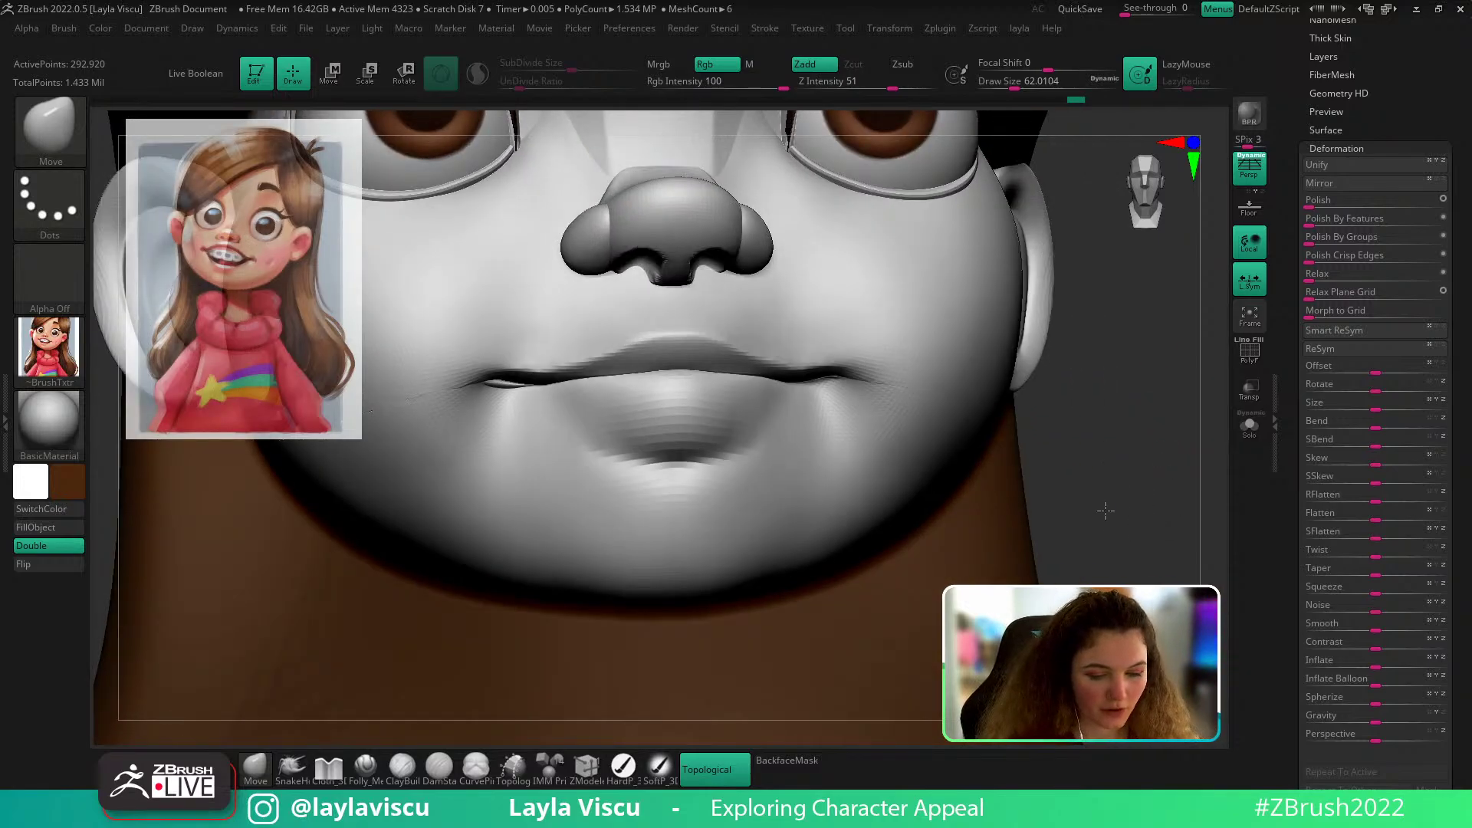
pyautogui.moveTo(1106, 510); pyautogui.dragTo(1046, 335, button='right')
pyautogui.moveTo(1059, 476); pyautogui.dragTo(1092, 592, button='right')
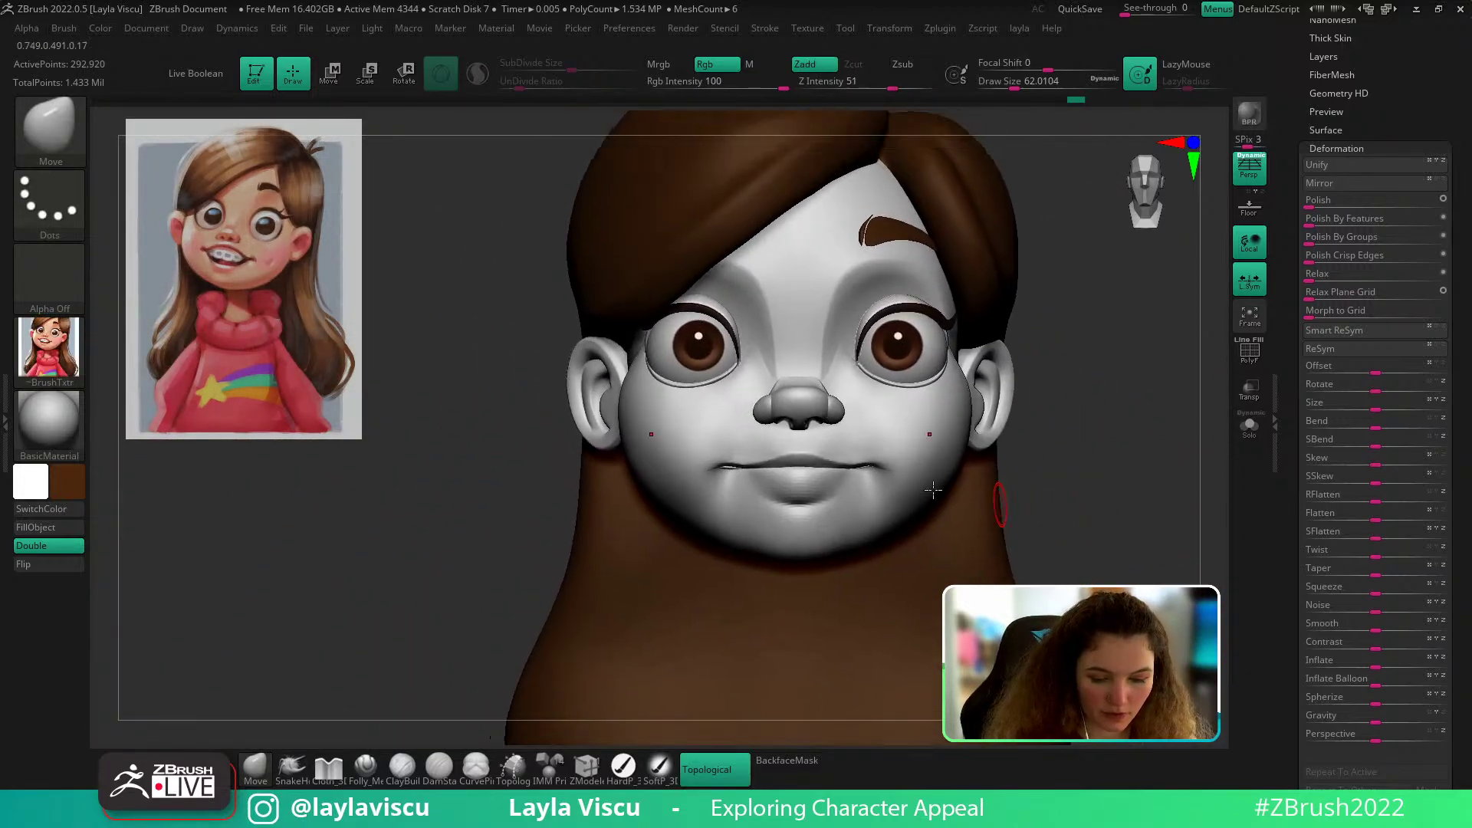
pyautogui.keyDown('ctrl'); pyautogui.moveTo(947, 519); pyautogui.dragTo(1091, 483, button='right'); pyautogui.keyUp('ctrl')
pyautogui.click(1249, 431)
pyautogui.moveTo(1185, 492); pyautogui.dragTo(1174, 434, button='right')
pyautogui.hotkey('shift', 'f')
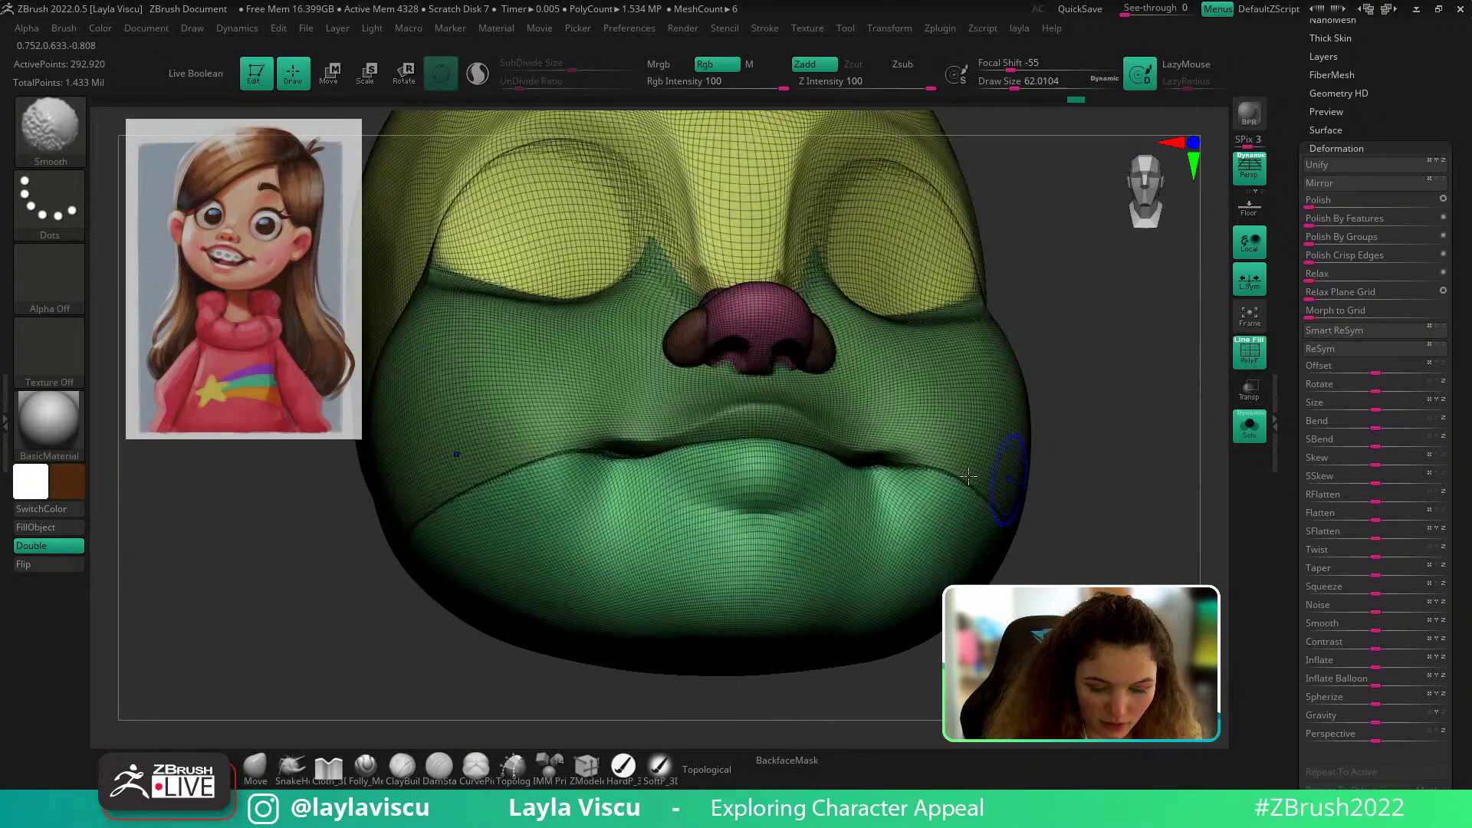
pyautogui.hotkey('shift', 'f')
pyautogui.hotkey('shift', 'f')
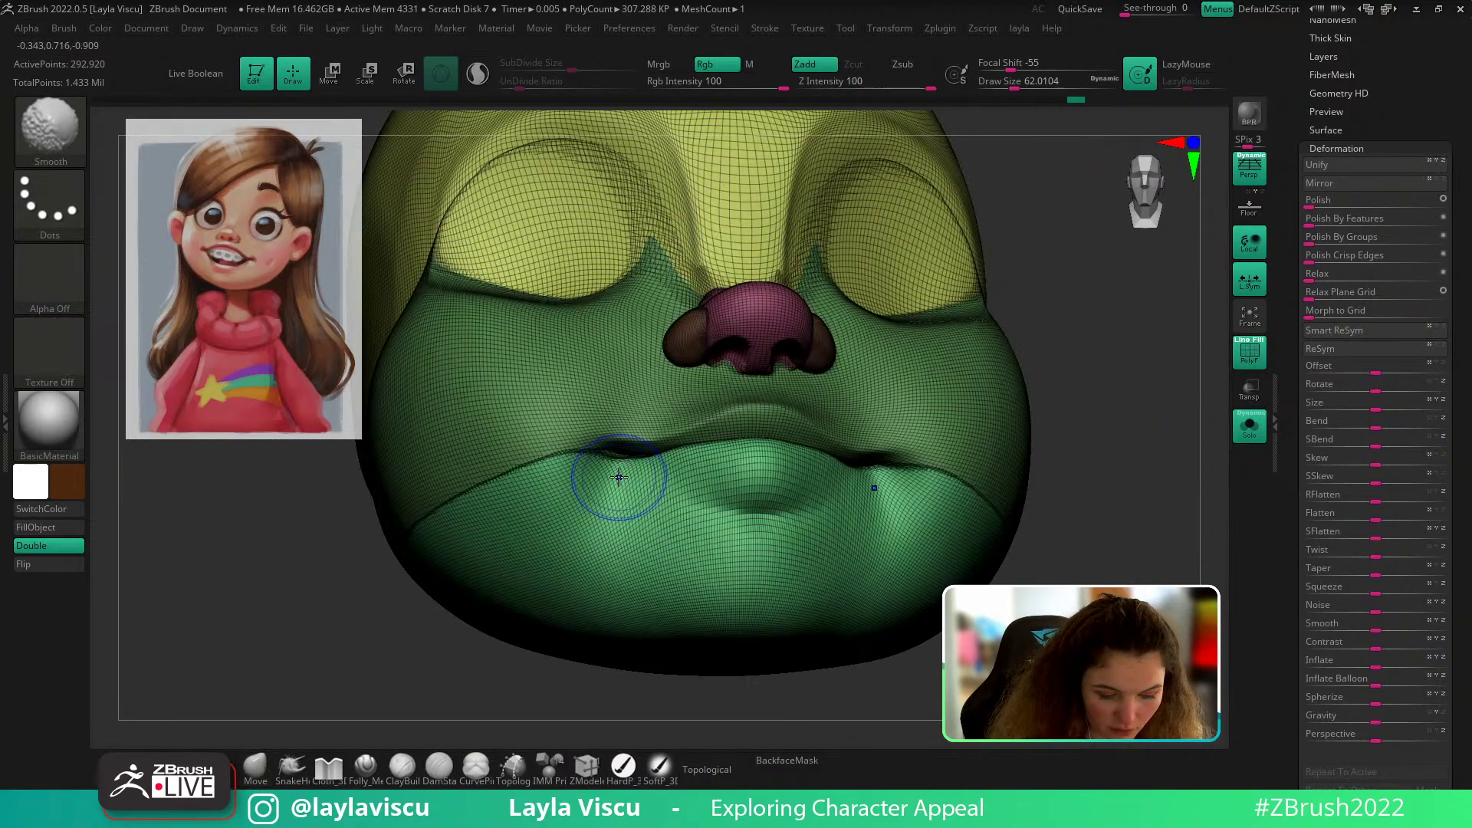
# Step: Isolate the lower jaw polygroup, smooth its lip corners with a draw size of about 37, and unhide the rest of the face
pyautogui.keyDown('ctrl'); pyautogui.moveTo(619, 477); pyautogui.dragTo(661, 619, button='right'); pyautogui.keyUp('ctrl')
pyautogui.keyDown('ctrl'); pyautogui.keyDown('shift'); pyautogui.click(610, 451); pyautogui.keyUp('shift'); pyautogui.keyUp('ctrl')
pyautogui.keyDown('ctrl'); pyautogui.moveTo(634, 532); pyautogui.dragTo(637, 447, button='right'); pyautogui.keyUp('ctrl')
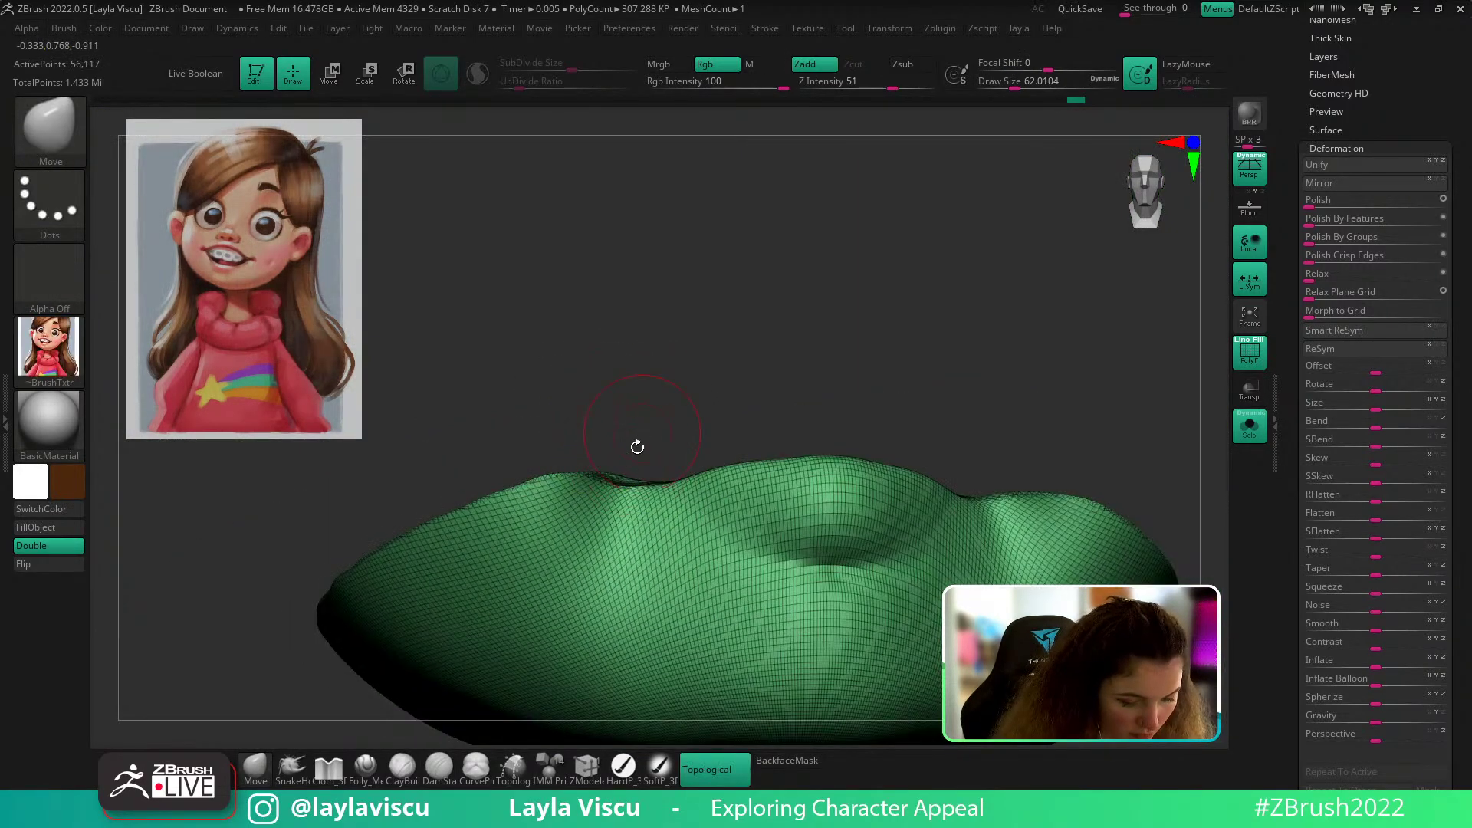
pyautogui.press('s')
pyautogui.moveTo(632, 481); pyautogui.dragTo(598, 479)
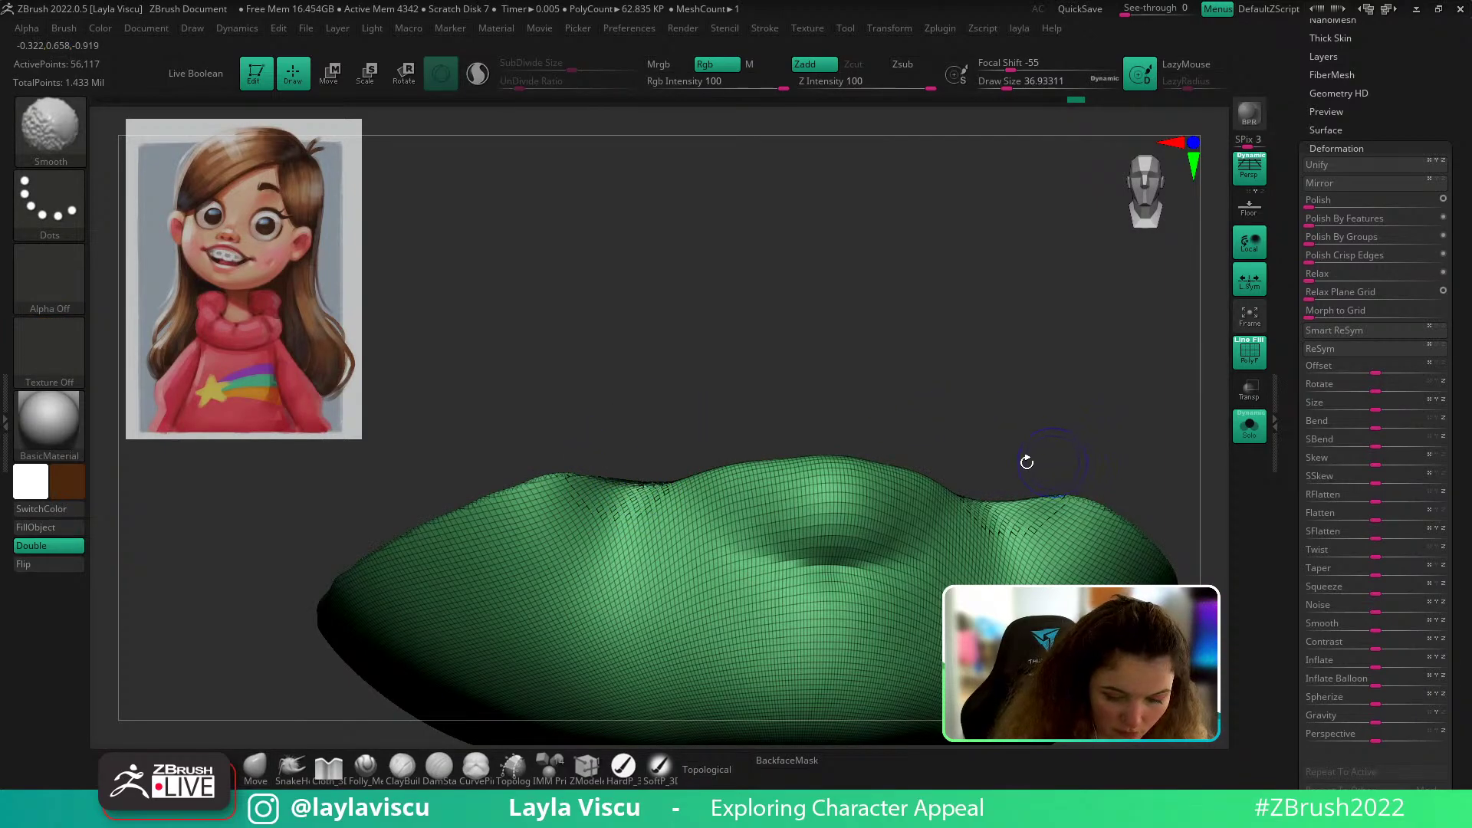
pyautogui.keyDown('shift'); pyautogui.moveTo(1027, 463); pyautogui.dragTo(1030, 449, button='right'); pyautogui.keyUp('shift')
pyautogui.keyDown('shift'); pyautogui.moveTo(634, 480); pyautogui.dragTo(628, 484); pyautogui.keyUp('shift')
pyautogui.keyDown('ctrl'); pyautogui.moveTo(932, 434); pyautogui.dragTo(952, 359, button='right'); pyautogui.keyUp('ctrl')
pyautogui.keyDown('ctrl'); pyautogui.keyDown('shift'); pyautogui.click(952, 357); pyautogui.keyUp('shift'); pyautogui.keyUp('ctrl')
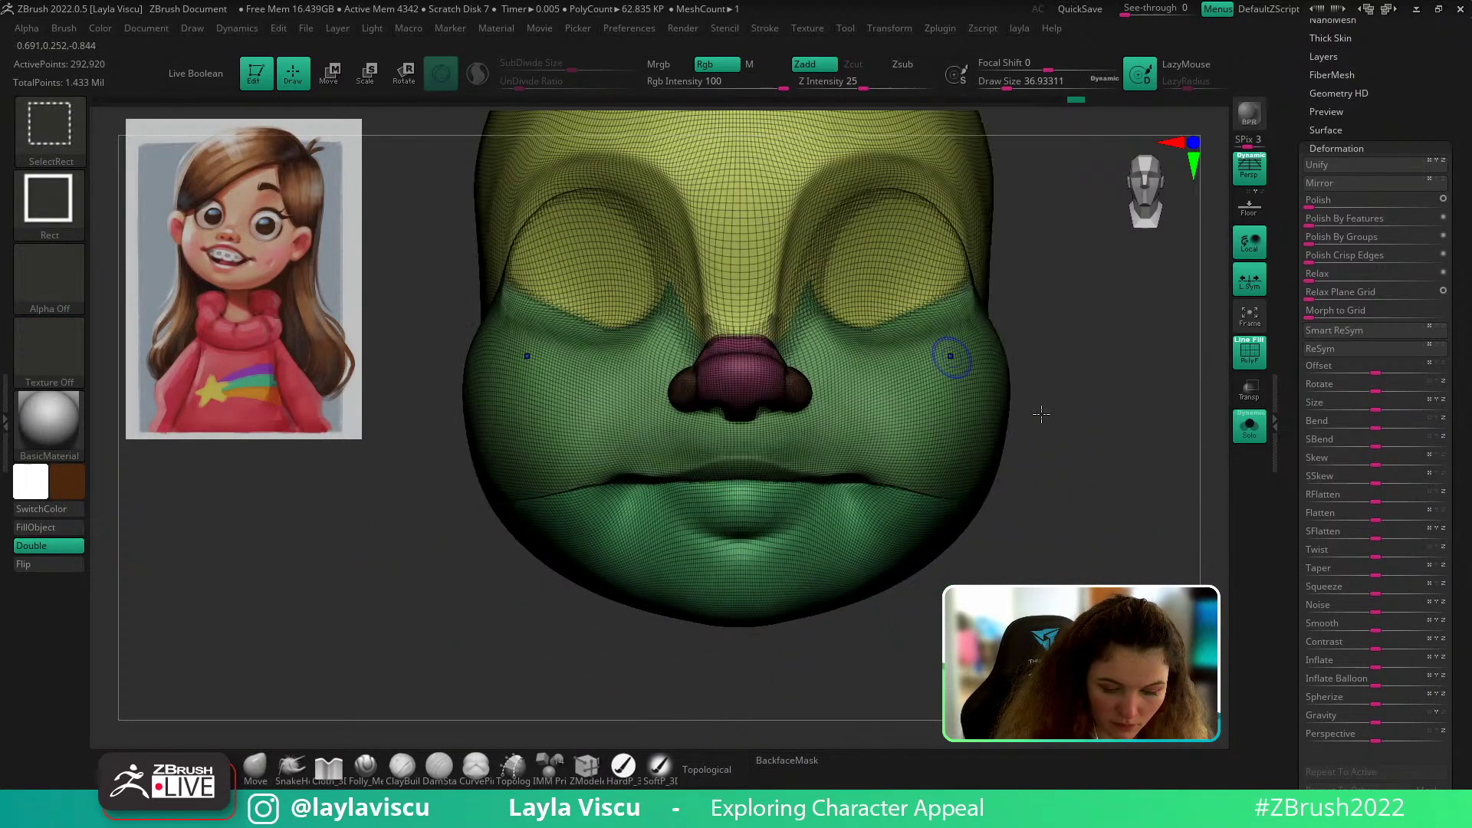
# Step: Turn off the polyframe, isolate the lower jaw polygroup, and face its flat inner surface
pyautogui.hotkey('shift', 'f')
pyautogui.moveTo(1143, 519)
pyautogui.mouseDown(button='right')
pyautogui.moveTo(1143, 447)
pyautogui.moveTo(1134, 523)
pyautogui.moveTo(1097, 539)
pyautogui.moveTo(1088, 479)
pyautogui.mouseUp(button='right')
pyautogui.press('s')
pyautogui.moveTo(844, 472); pyautogui.dragTo(869, 472)
pyautogui.keyDown('ctrl'); pyautogui.moveTo(750, 502); pyautogui.dragTo(735, 535, button='right'); pyautogui.keyUp('ctrl')
pyautogui.keyDown('ctrl'); pyautogui.keyDown('shift'); pyautogui.click(737, 533); pyautogui.keyUp('shift'); pyautogui.keyUp('ctrl')
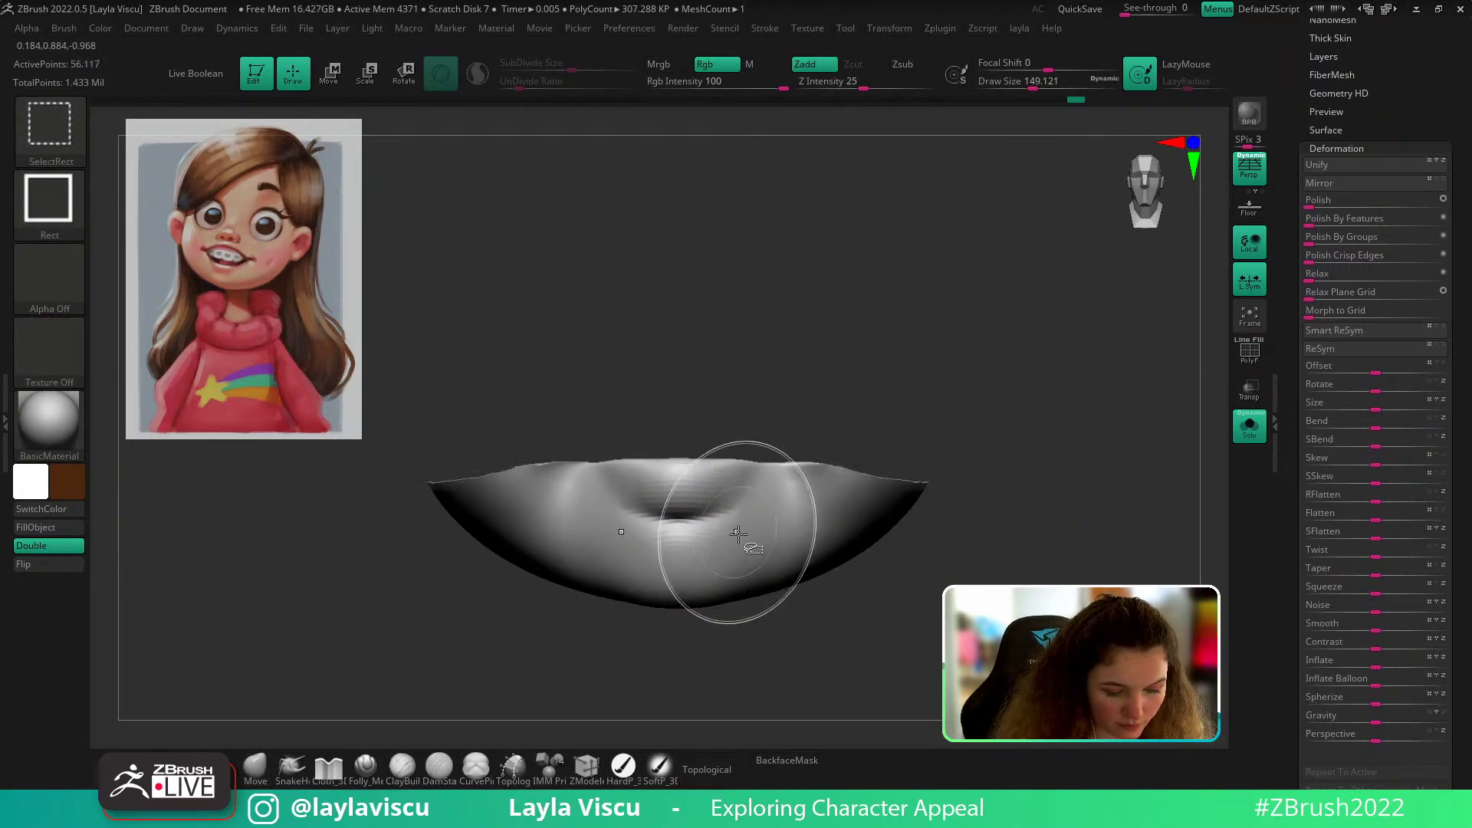
pyautogui.moveTo(744, 552)
pyautogui.mouseDown()
pyautogui.moveTo(779, 683)
pyautogui.moveTo(787, 674)
pyautogui.mouseUp()
pyautogui.moveTo(994, 464); pyautogui.dragTo(986, 594, button='right')
# Step: Reduce the Move brush's draw size to about 44 over the jaw's inner surface
pyautogui.press('s')
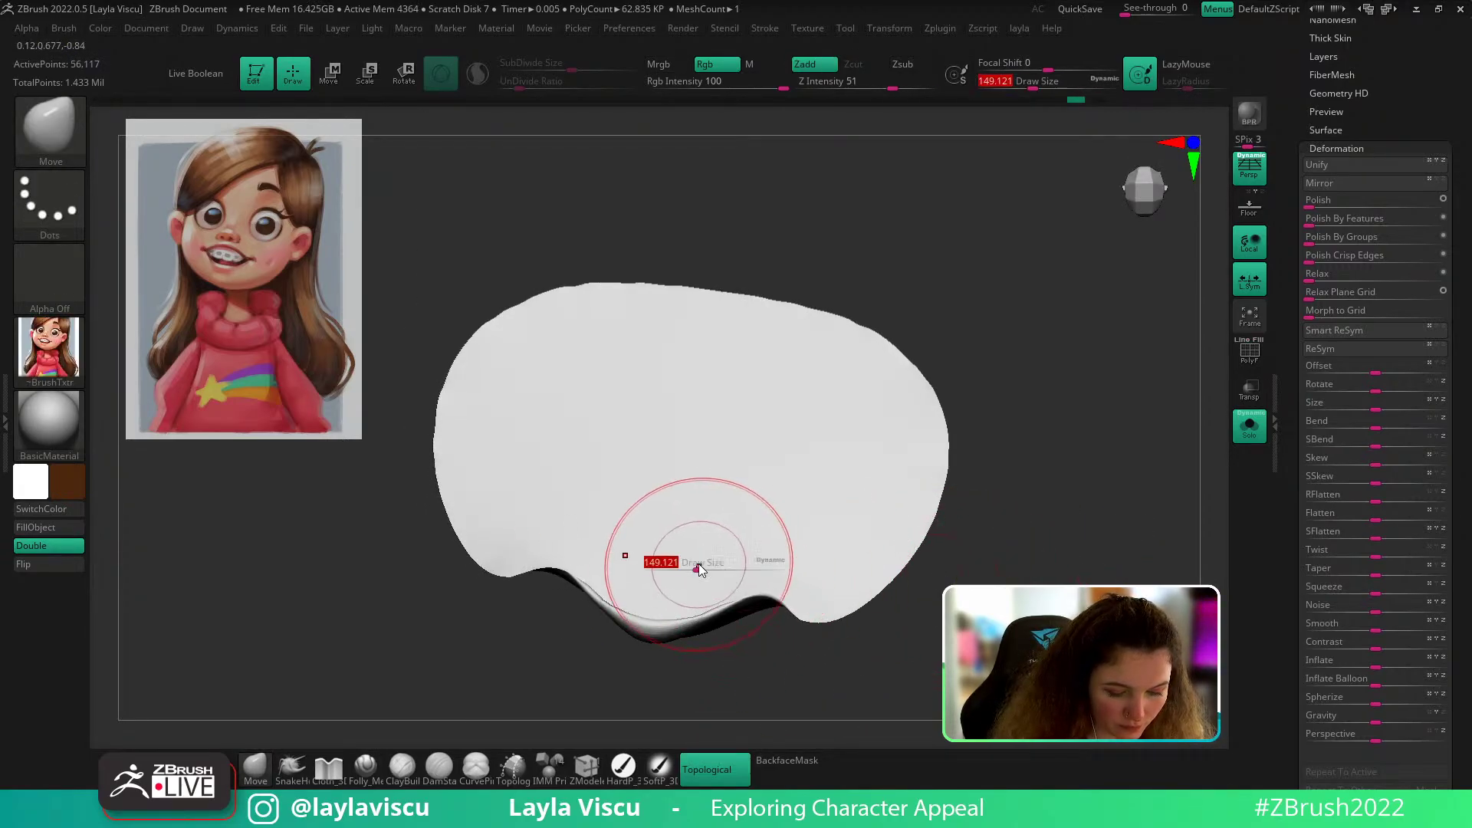
pyautogui.moveTo(697, 569); pyautogui.dragTo(669, 569)
pyautogui.moveTo(924, 312); pyautogui.dragTo(893, 319, button='right')
pyautogui.press('s')
pyautogui.moveTo(641, 506); pyautogui.dragTo(606, 520)
pyautogui.press('s')
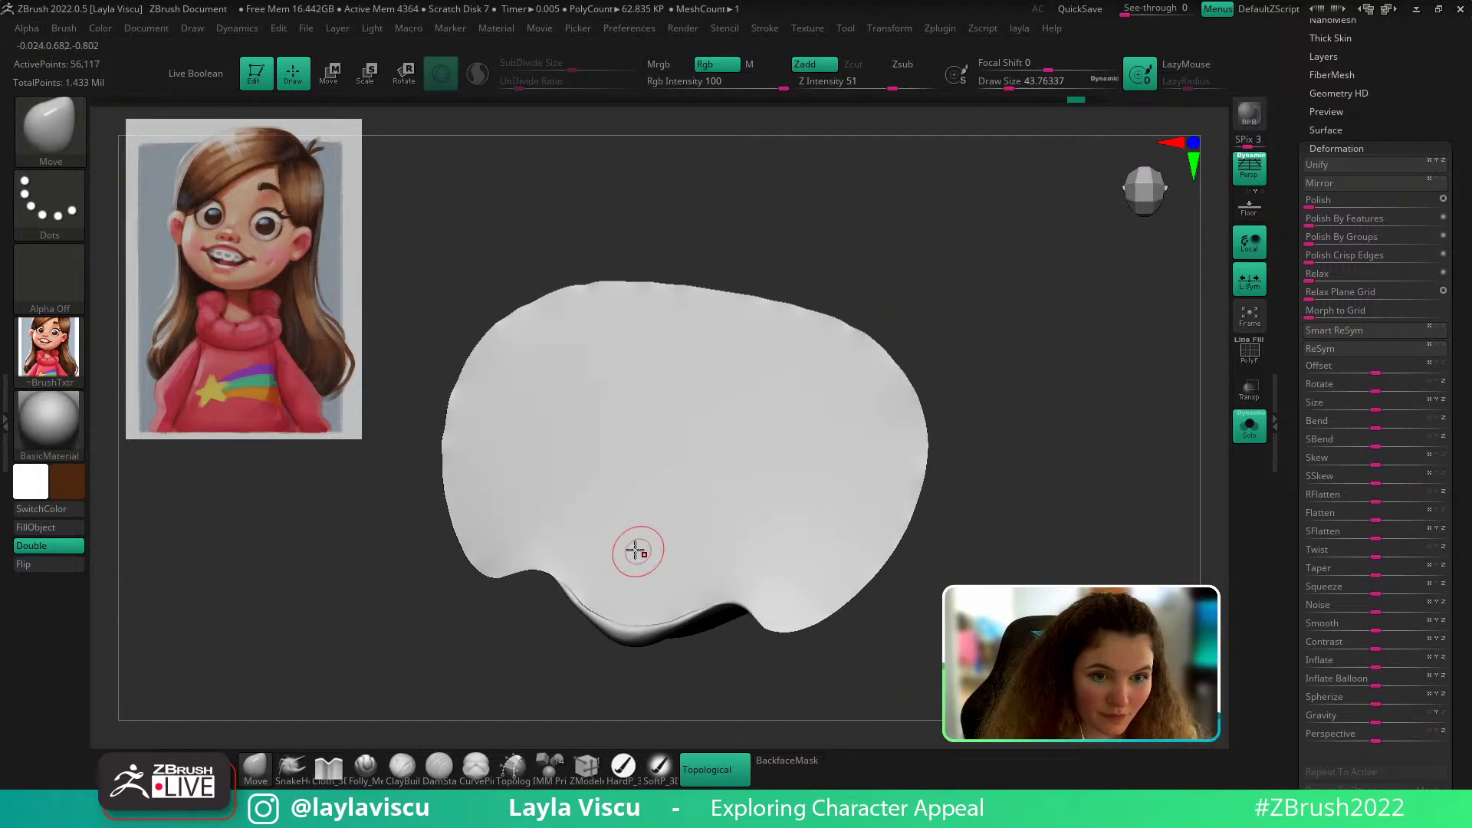
pyautogui.press('shift')
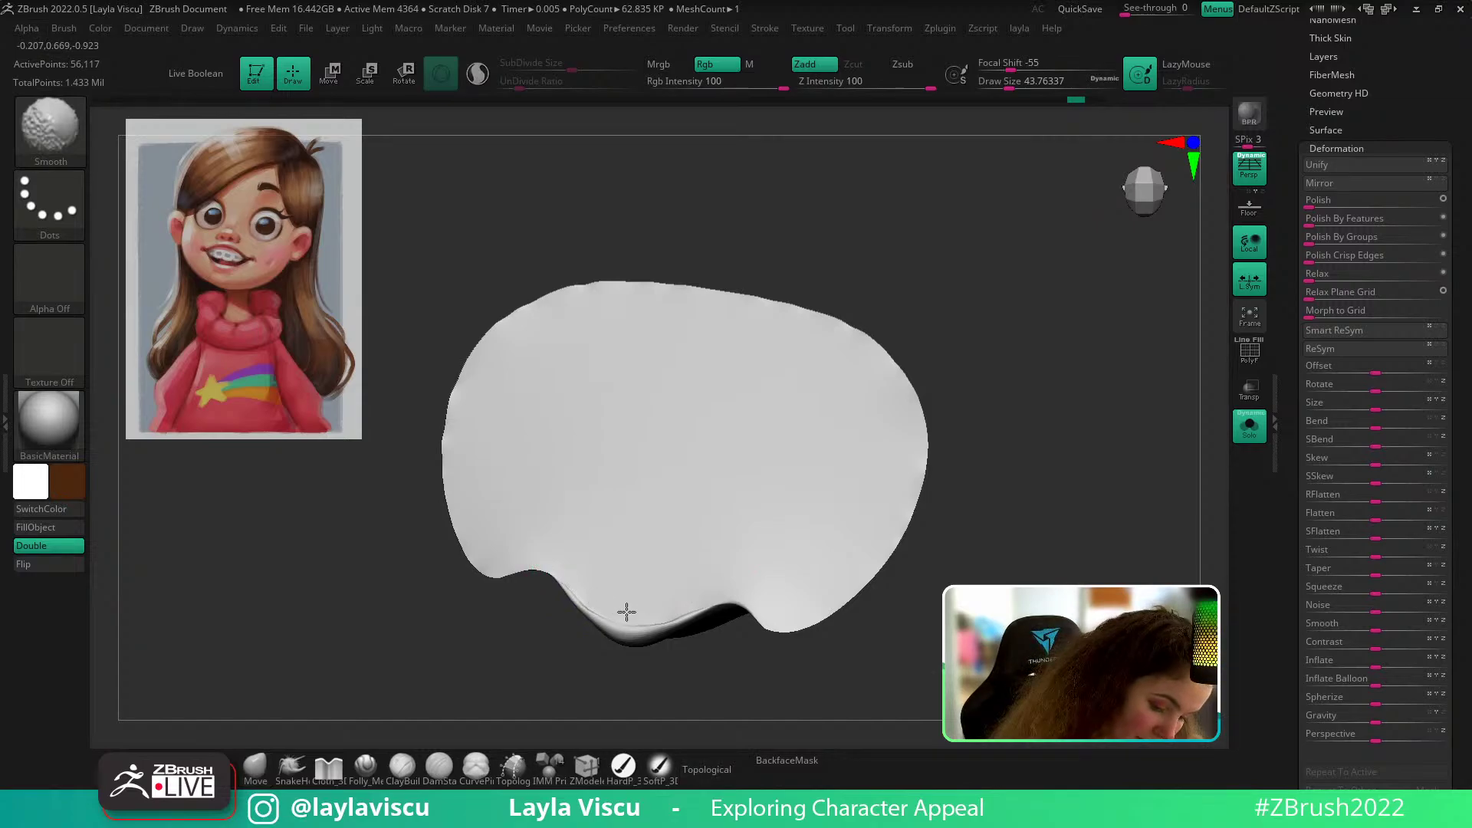
# Step: Choose ClayBuildup at a draw size of about 62, enable Sculptris Pro, and smooth the jaw's inner centre to densify its mesh
pyautogui.press('b')
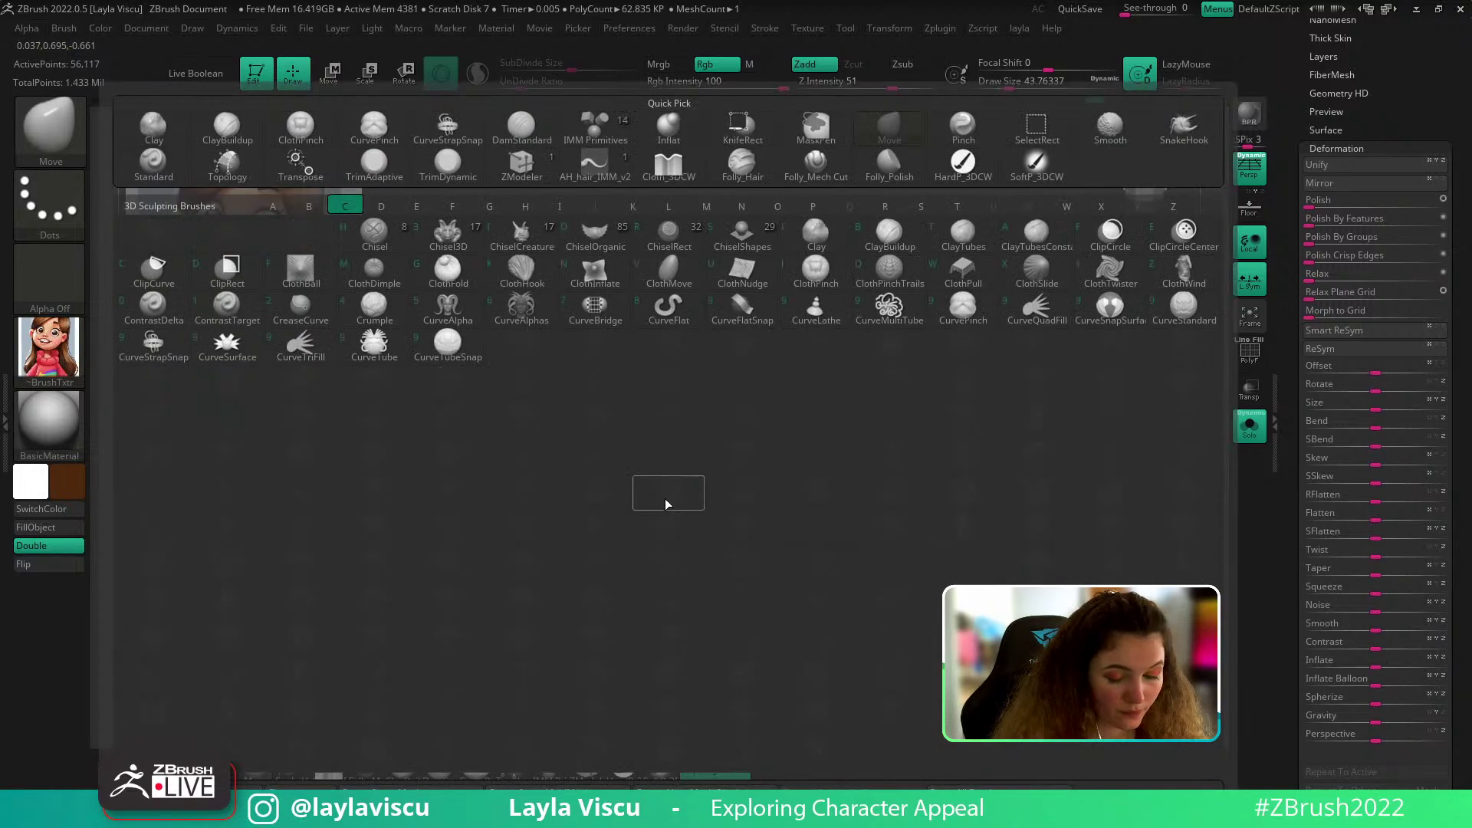
pyautogui.press('b')
pyautogui.hotkey('shift', 'f')
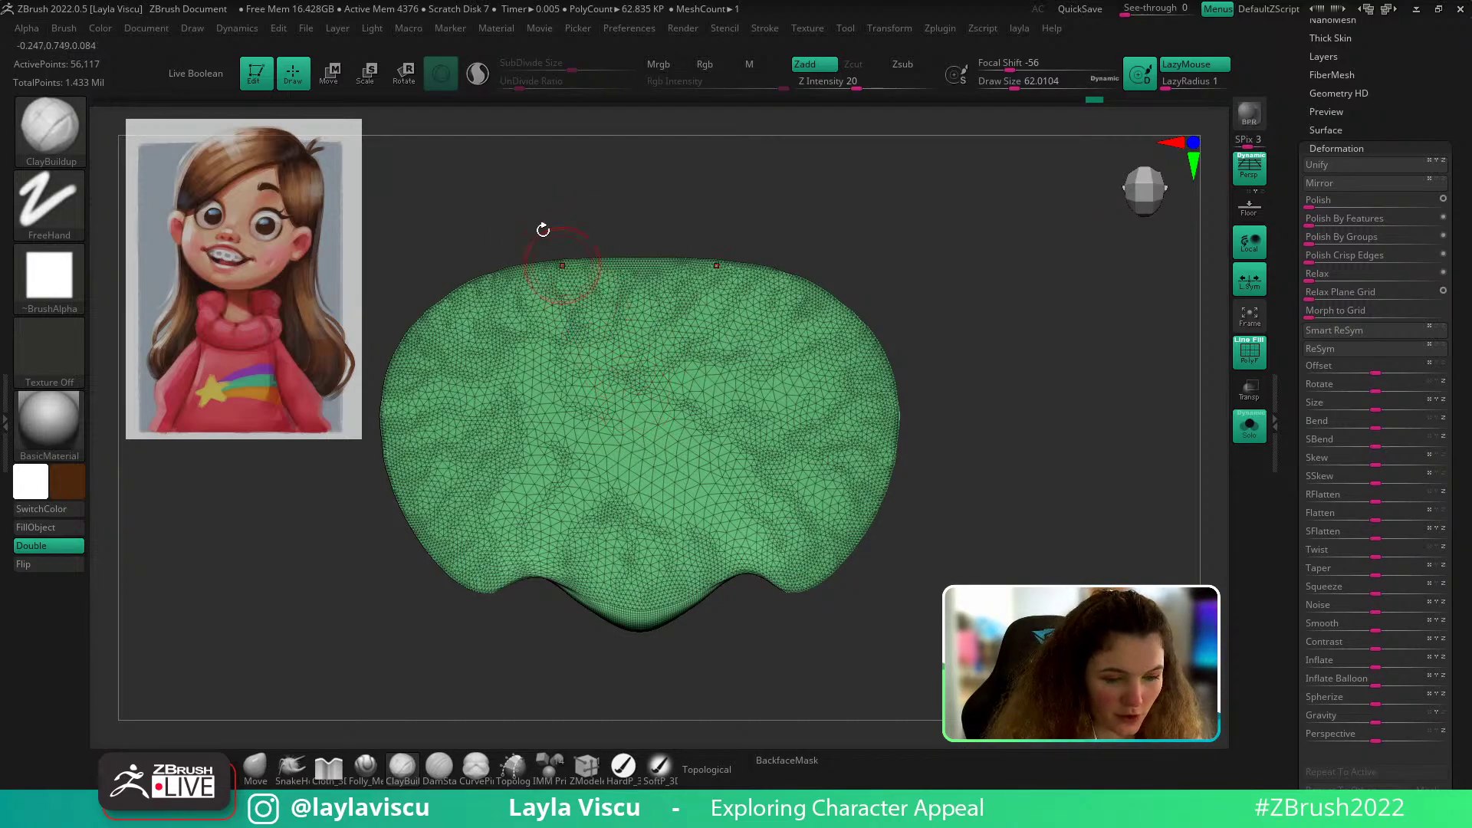
pyautogui.click(480, 76)
pyautogui.moveTo(623, 395)
pyautogui.keyDown('shift'); pyautogui.mouseDown()
pyautogui.moveTo(637, 575)
pyautogui.moveTo(583, 506)
pyautogui.moveTo(629, 345)
pyautogui.moveTo(581, 470)
pyautogui.moveTo(694, 529)
pyautogui.moveTo(726, 451)
pyautogui.moveTo(675, 410)
pyautogui.moveTo(661, 513)
pyautogui.moveTo(575, 492)
pyautogui.mouseUp(); pyautogui.keyUp('shift')
pyautogui.hotkey('shift', 'f')
pyautogui.hotkey('shift', 'f')
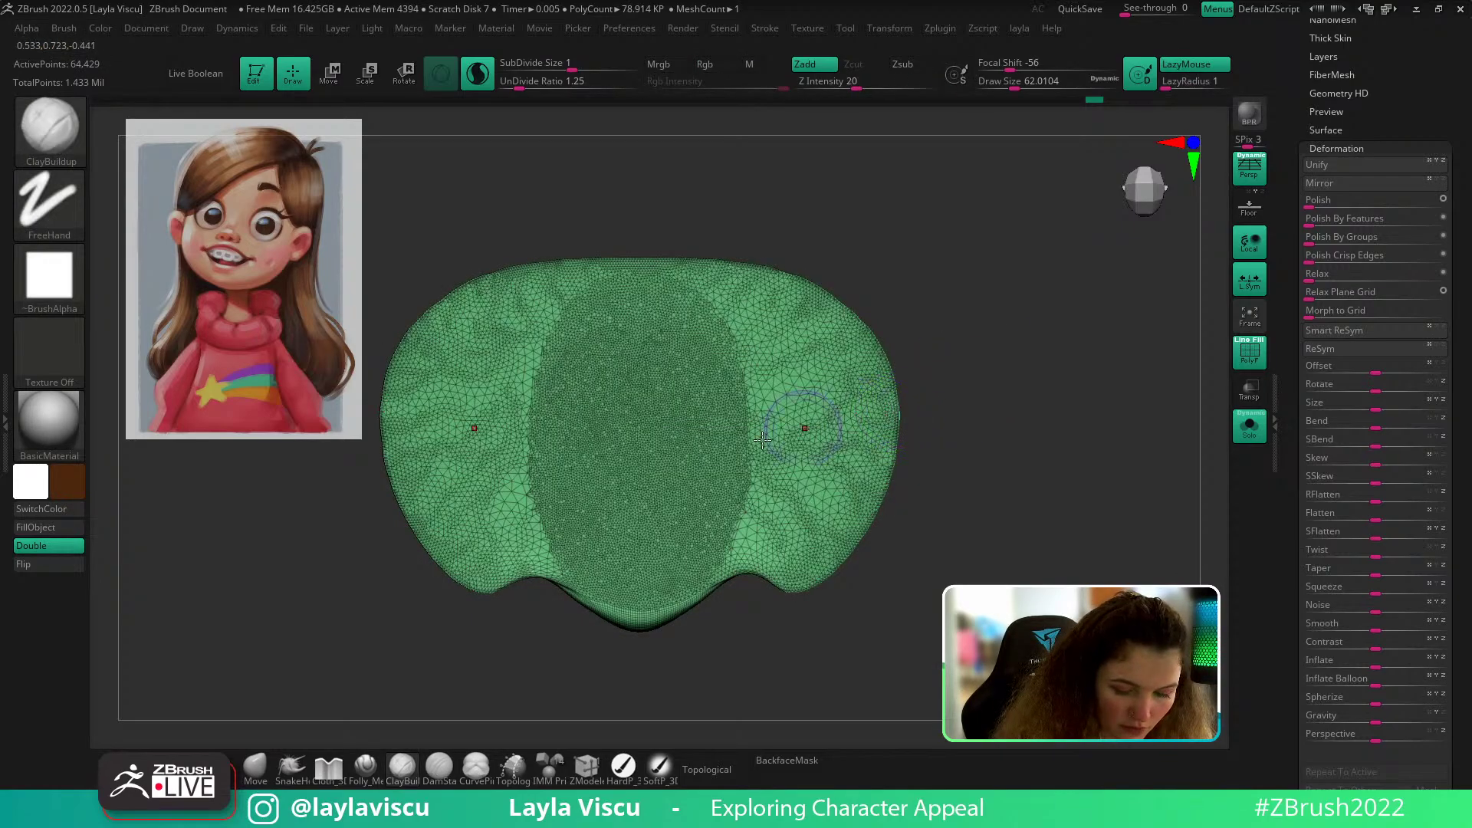
# Step: Carve an oval cavity into the centre of the jaw's inner surface with ClayBuildup at a draw size of about 80
pyautogui.press(']')
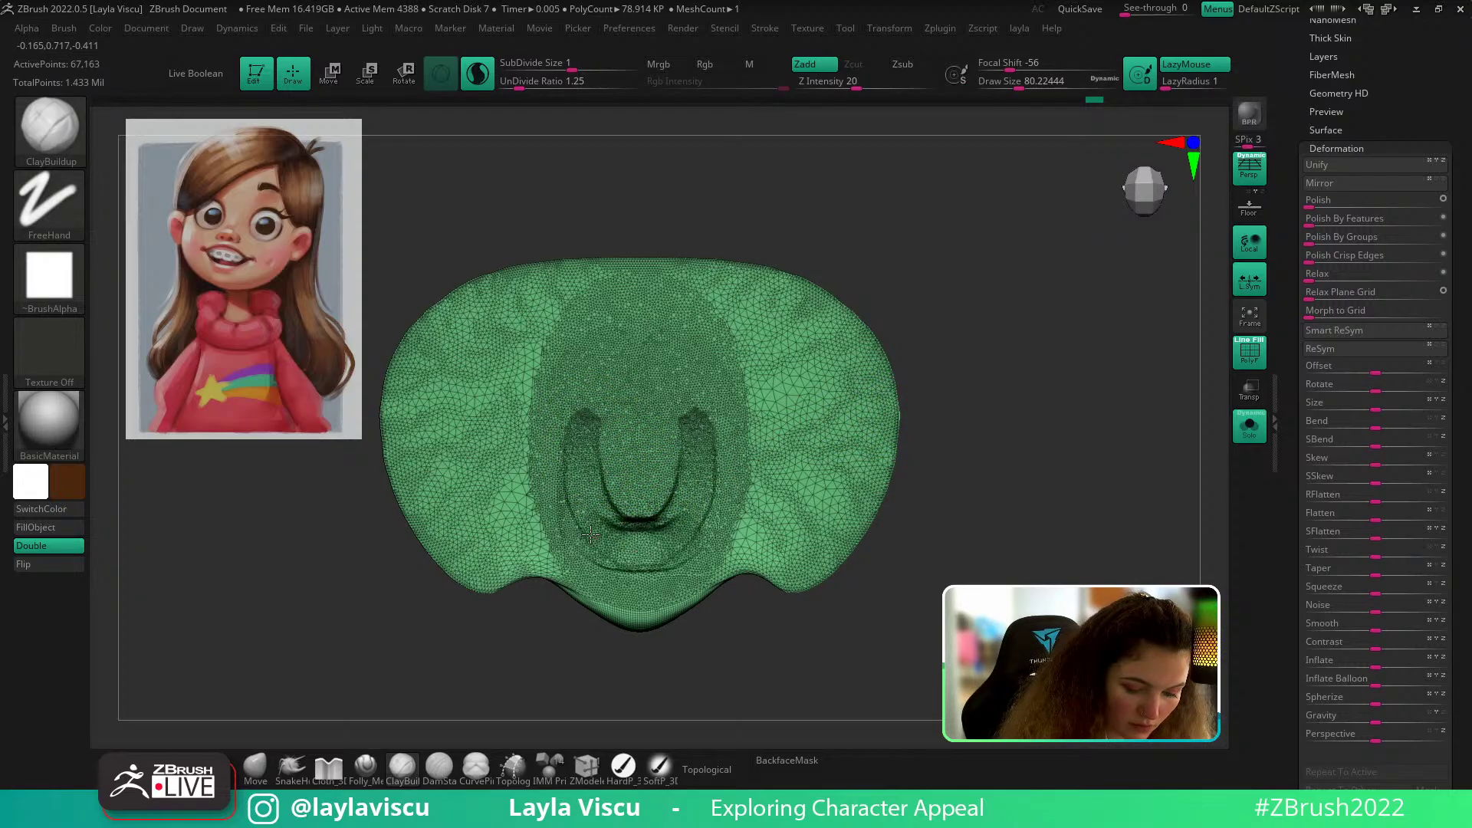
pyautogui.moveTo(636, 567)
pyautogui.mouseDown()
pyautogui.moveTo(717, 383)
pyautogui.moveTo(702, 415)
pyautogui.moveTo(675, 414)
pyautogui.moveTo(657, 466)
pyautogui.moveTo(625, 491)
pyautogui.moveTo(606, 445)
pyautogui.moveTo(577, 491)
pyautogui.mouseUp()
pyautogui.moveTo(615, 555)
pyautogui.mouseDown()
pyautogui.moveTo(636, 403)
pyautogui.moveTo(614, 368)
pyautogui.moveTo(690, 415)
pyautogui.moveTo(655, 354)
pyautogui.moveTo(583, 460)
pyautogui.moveTo(587, 529)
pyautogui.moveTo(613, 398)
pyautogui.moveTo(648, 422)
pyautogui.mouseUp()
pyautogui.hotkey('shift', 'f')
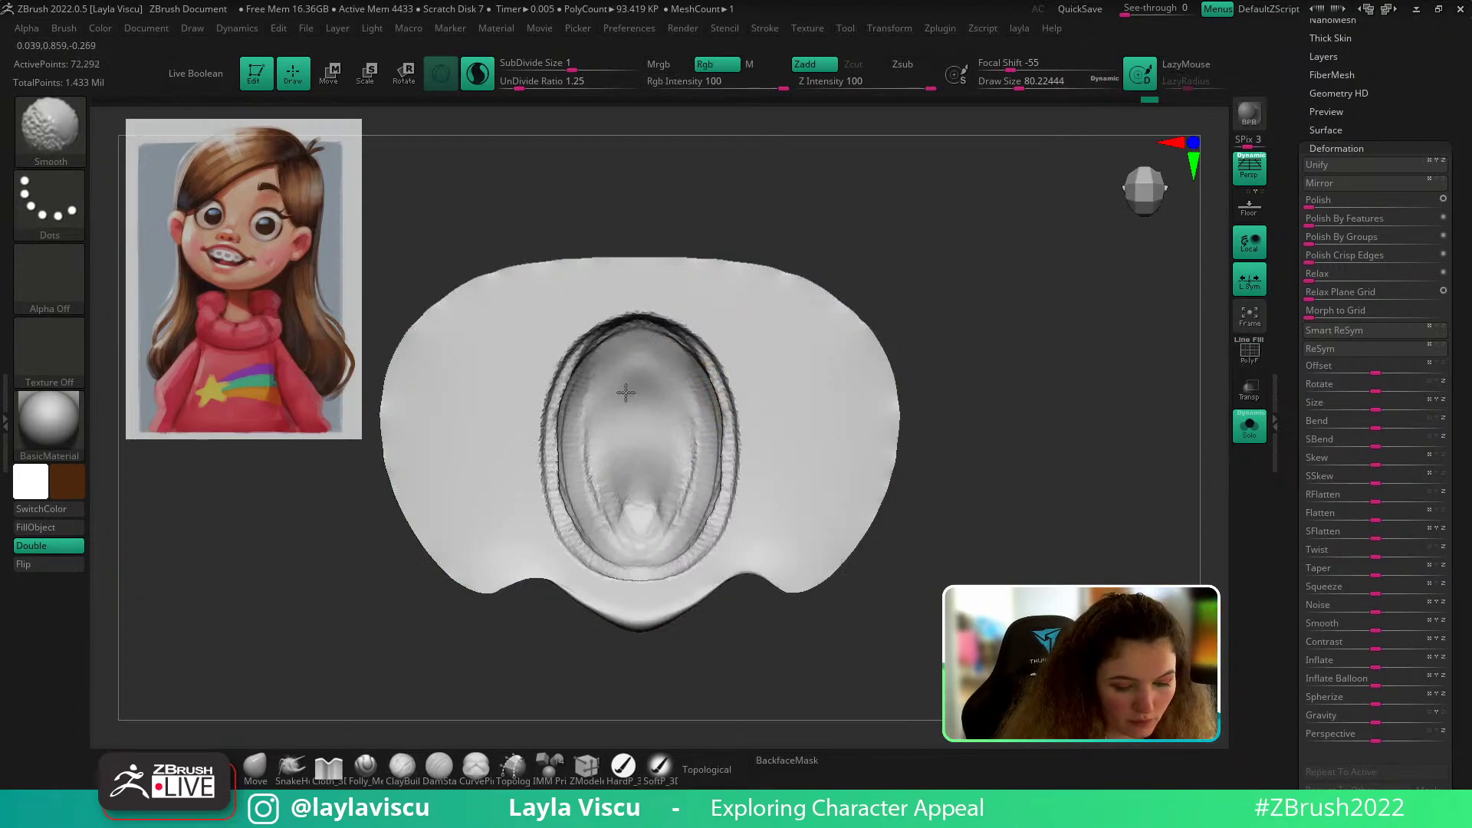
# Step: Smooth the floor, walls and rim of the oval mouth cavity in the lower jaw
pyautogui.keyDown('shift'); pyautogui.moveTo(601, 385); pyautogui.dragTo(640, 513); pyautogui.keyUp('shift')
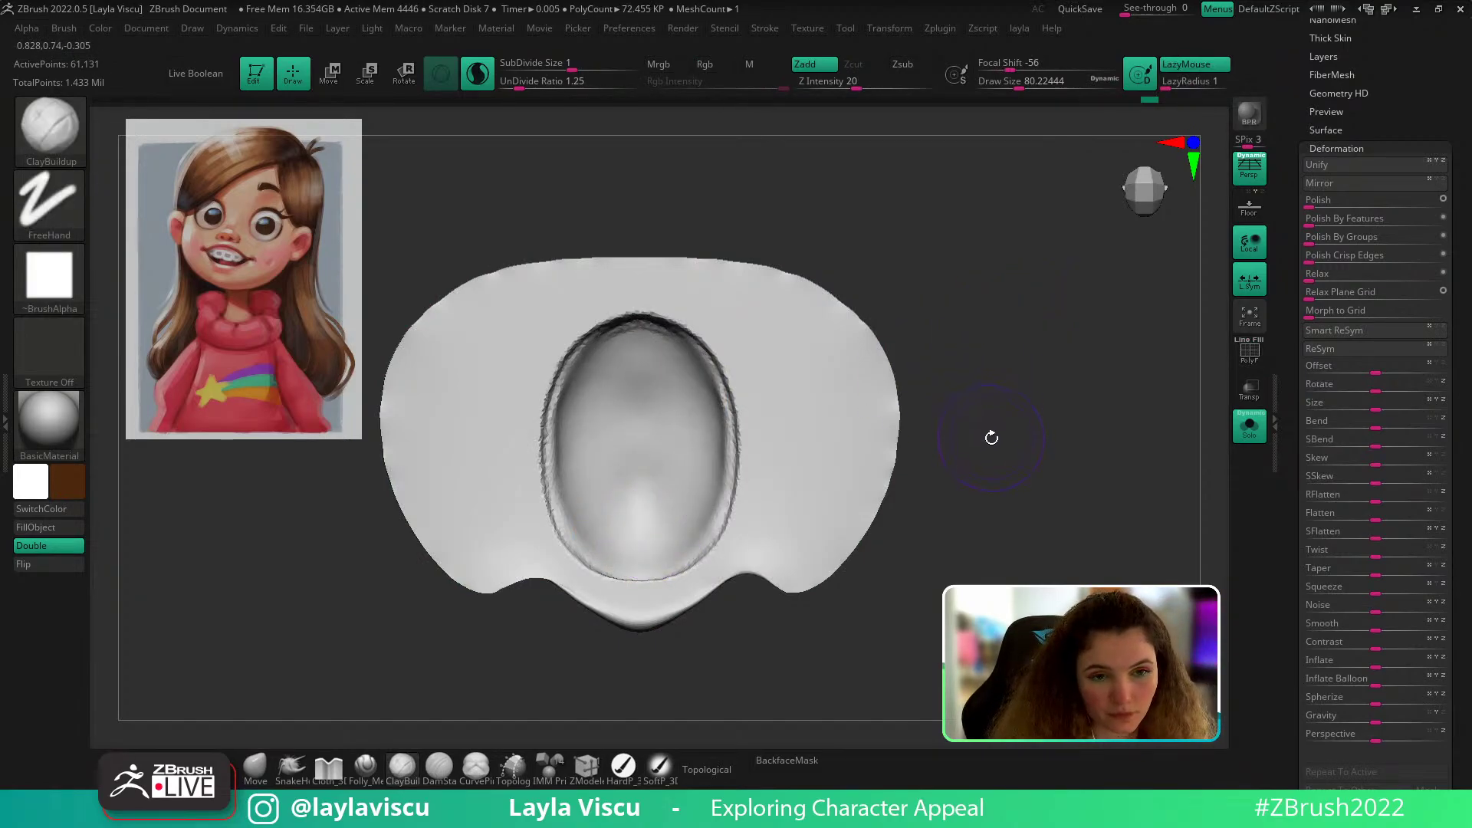
pyautogui.moveTo(995, 454)
pyautogui.mouseDown()
pyautogui.moveTo(1003, 444)
pyautogui.moveTo(990, 460)
pyautogui.mouseUp()
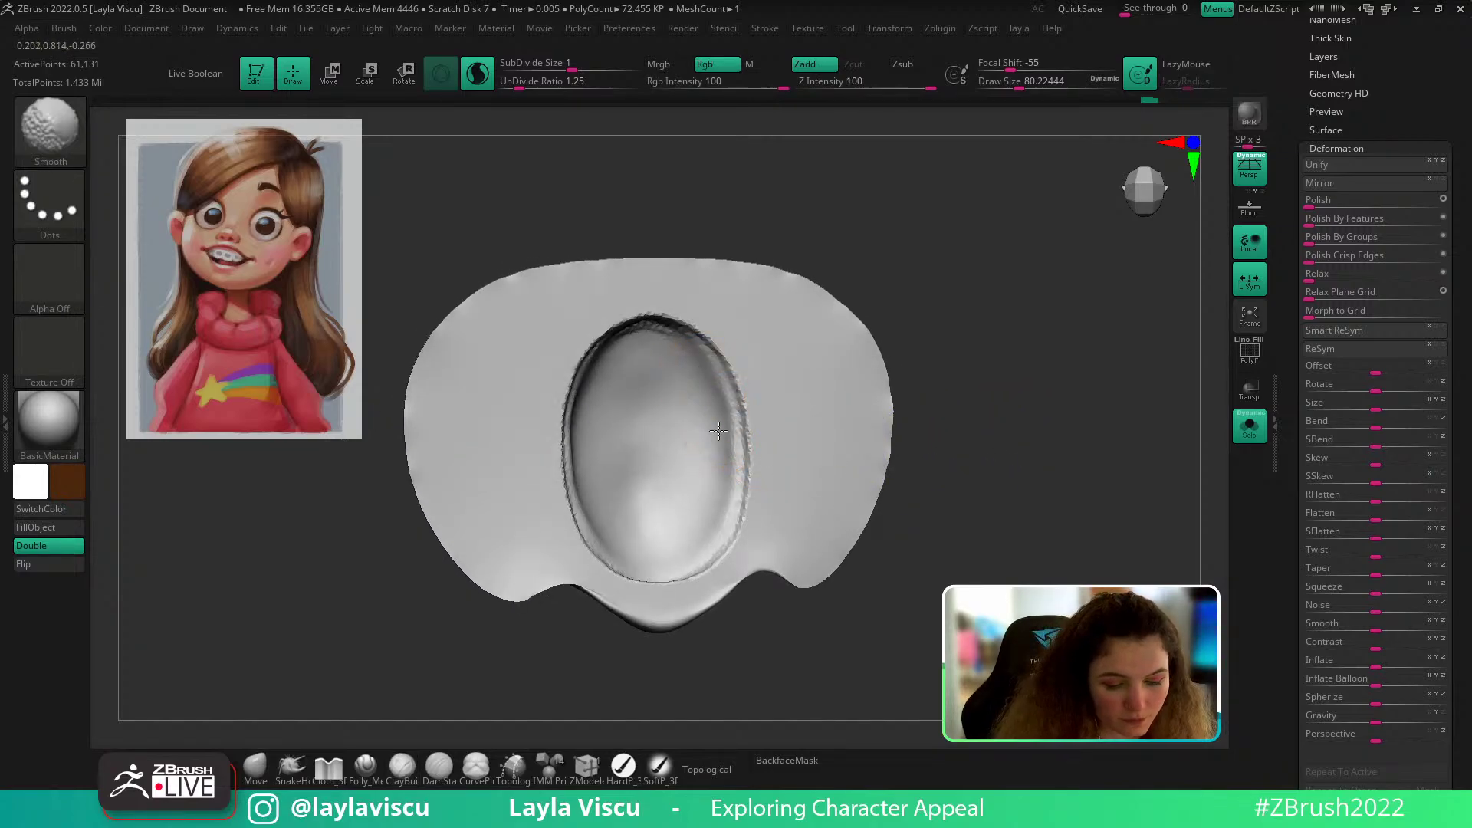
pyautogui.keyDown('shift'); pyautogui.moveTo(713, 435); pyautogui.dragTo(687, 437); pyautogui.keyUp('shift')
pyautogui.keyDown('shift'); pyautogui.moveTo(712, 508); pyautogui.dragTo(691, 551); pyautogui.keyUp('shift')
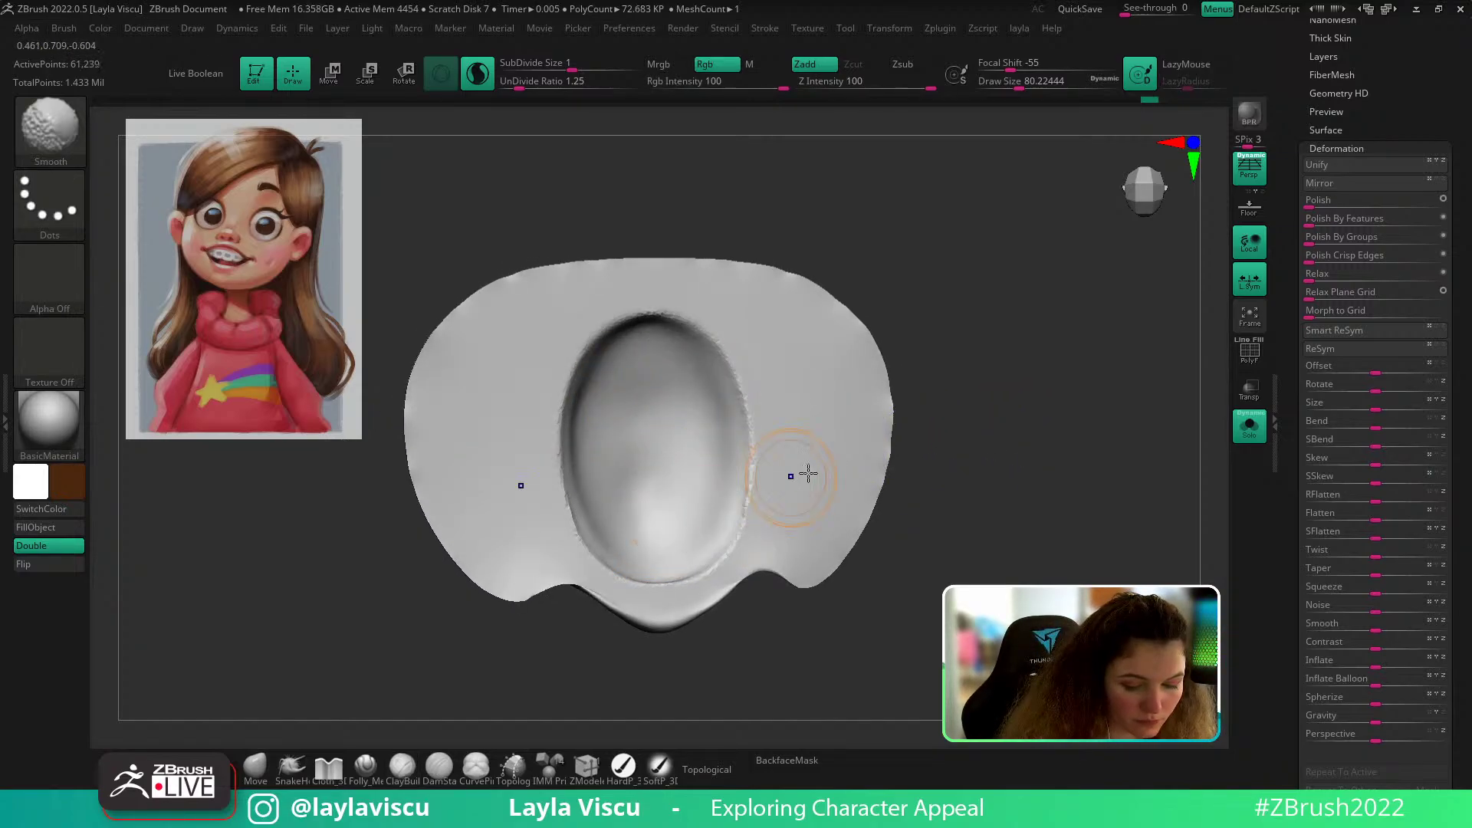
pyautogui.moveTo(1001, 449)
pyautogui.mouseDown()
pyautogui.moveTo(1007, 369)
pyautogui.moveTo(964, 398)
pyautogui.moveTo(1042, 482)
pyautogui.mouseUp()
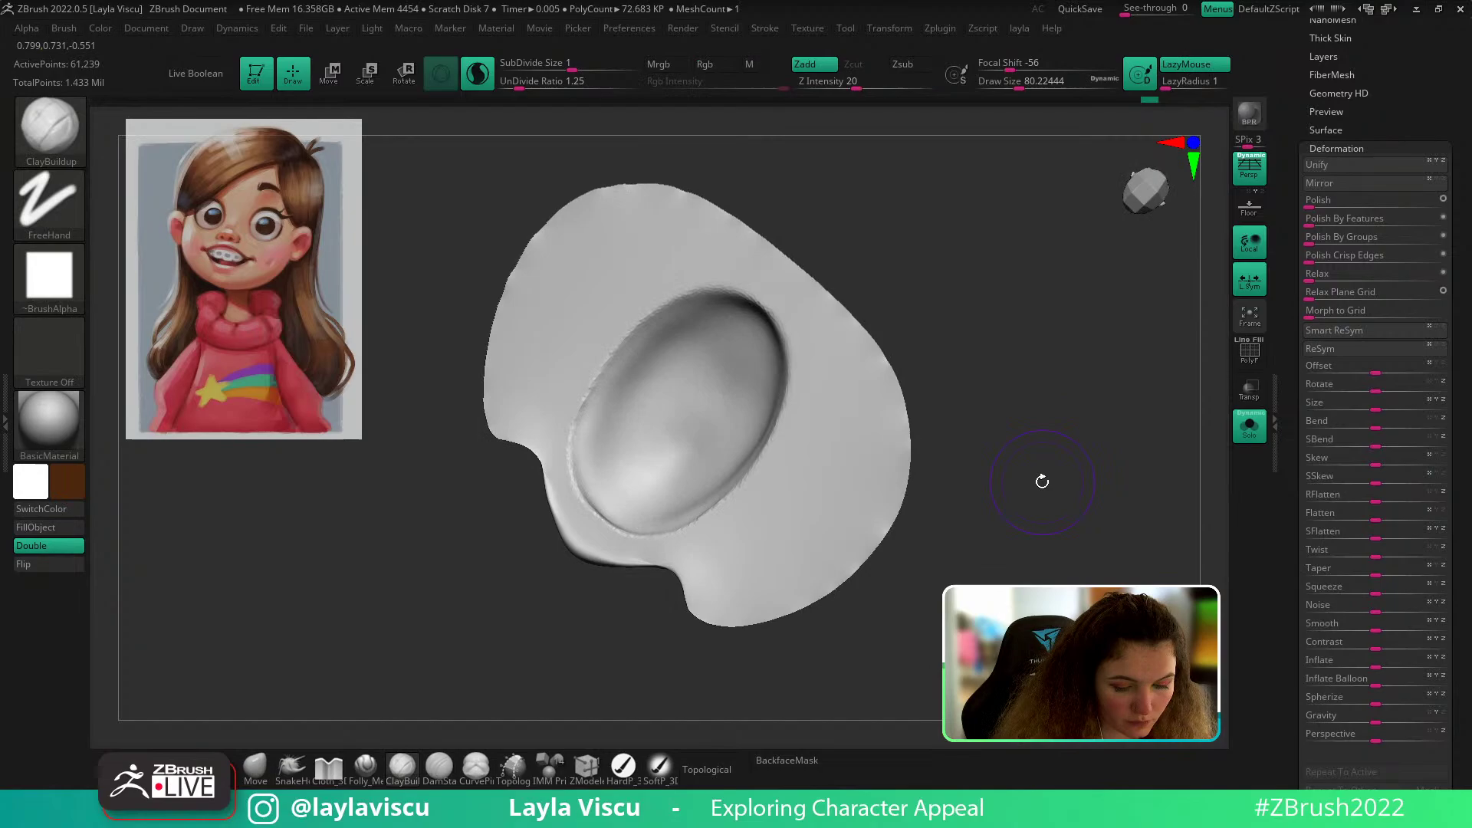
# Step: Deepen and shape the lower jaw's mouth cavity with the Move brush at a draw size of about 124
pyautogui.click(255, 767)
pyautogui.press(']')
pyautogui.moveTo(677, 403)
pyautogui.mouseDown()
pyautogui.moveTo(648, 432)
pyautogui.moveTo(740, 341)
pyautogui.moveTo(678, 357)
pyautogui.moveTo(628, 414)
pyautogui.moveTo(618, 463)
pyautogui.mouseUp()
pyautogui.moveTo(973, 423)
pyautogui.mouseDown()
pyautogui.moveTo(963, 361)
pyautogui.moveTo(991, 275)
pyautogui.moveTo(1016, 306)
pyautogui.mouseUp()
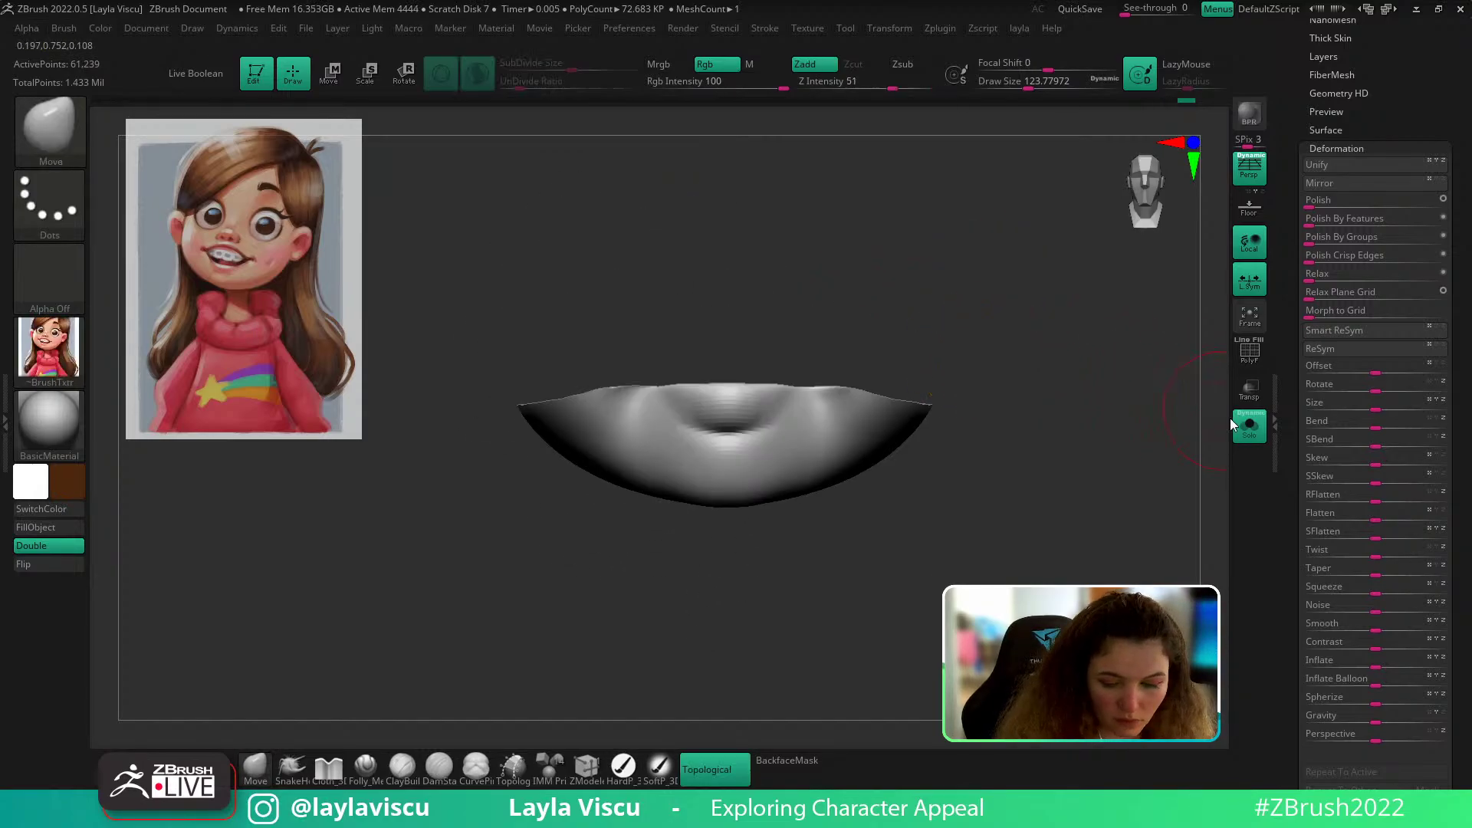
# Step: Show the full head, isolate the upper face polygroup from below, and set the draw size to about 94
pyautogui.click(1247, 424)
pyautogui.keyDown('ctrl'); pyautogui.keyDown('shift'); pyautogui.click(1152, 434); pyautogui.keyUp('shift'); pyautogui.keyUp('ctrl')
pyautogui.moveTo(1131, 441)
pyautogui.mouseDown()
pyautogui.moveTo(1159, 472)
pyautogui.moveTo(1130, 451)
pyautogui.moveTo(1147, 368)
pyautogui.moveTo(1172, 346)
pyautogui.mouseUp()
pyautogui.keyDown('ctrl'); pyautogui.keyDown('shift'); pyautogui.click(933, 368); pyautogui.keyUp('shift'); pyautogui.keyUp('ctrl')
pyautogui.press('s')
pyautogui.moveTo(780, 407); pyautogui.dragTo(774, 407)
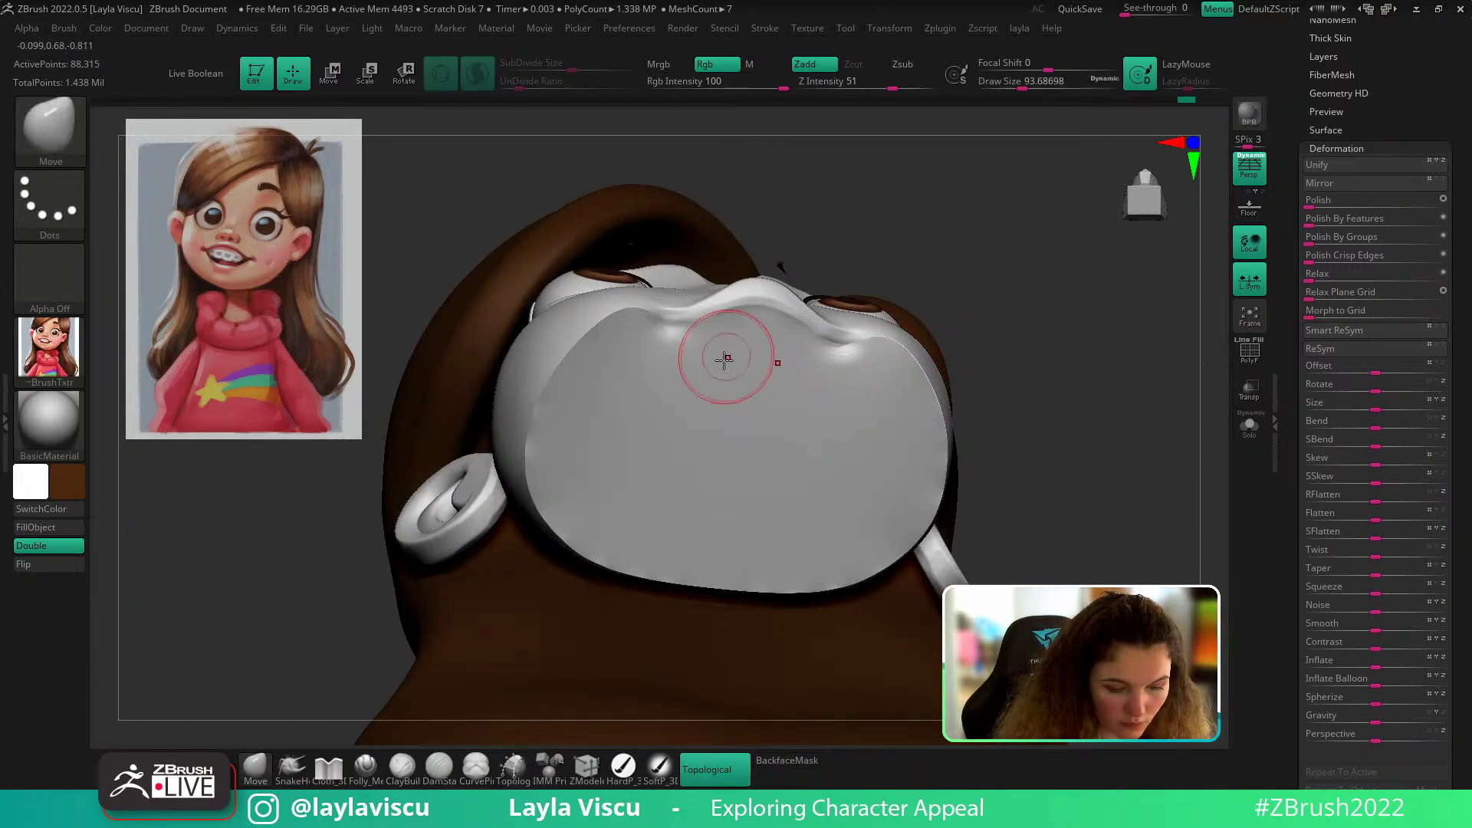
# Step: Densify the centre of the upper face's flat underside by smoothing over it, and undo the last two strokes
pyautogui.hotkey('shift', 'f')
pyautogui.moveTo(756, 351)
pyautogui.keyDown('shift'); pyautogui.mouseDown()
pyautogui.moveTo(726, 491)
pyautogui.moveTo(802, 418)
pyautogui.moveTo(749, 340)
pyautogui.moveTo(756, 402)
pyautogui.moveTo(694, 403)
pyautogui.moveTo(714, 545)
pyautogui.moveTo(670, 368)
pyautogui.moveTo(707, 342)
pyautogui.moveTo(751, 349)
pyautogui.moveTo(668, 388)
pyautogui.moveTo(651, 447)
pyautogui.moveTo(678, 540)
pyautogui.mouseUp(); pyautogui.keyUp('shift')
pyautogui.hotkey('ctrl', 'z')
pyautogui.hotkey('ctrl', 'z')
# Step: Refine the mesh density across the middle of the upper face's underside, check the wireframe, and set the draw size to about 77
pyautogui.press('s')
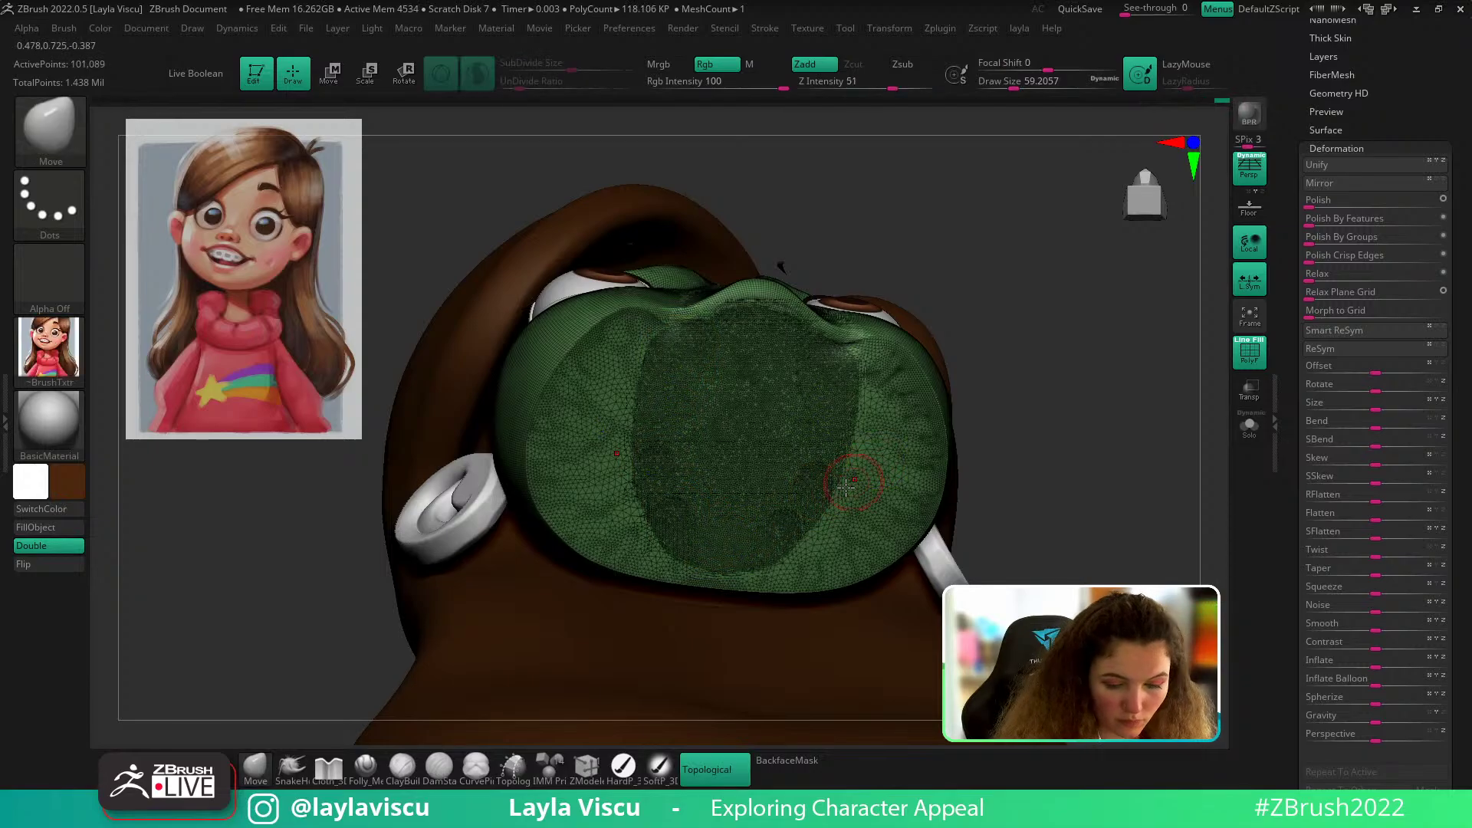
pyautogui.press('s')
pyautogui.moveTo(837, 487); pyautogui.dragTo(844, 487)
pyautogui.hotkey('shift', 'f')
pyautogui.press('s')
pyautogui.moveTo(767, 389); pyautogui.dragTo(762, 389)
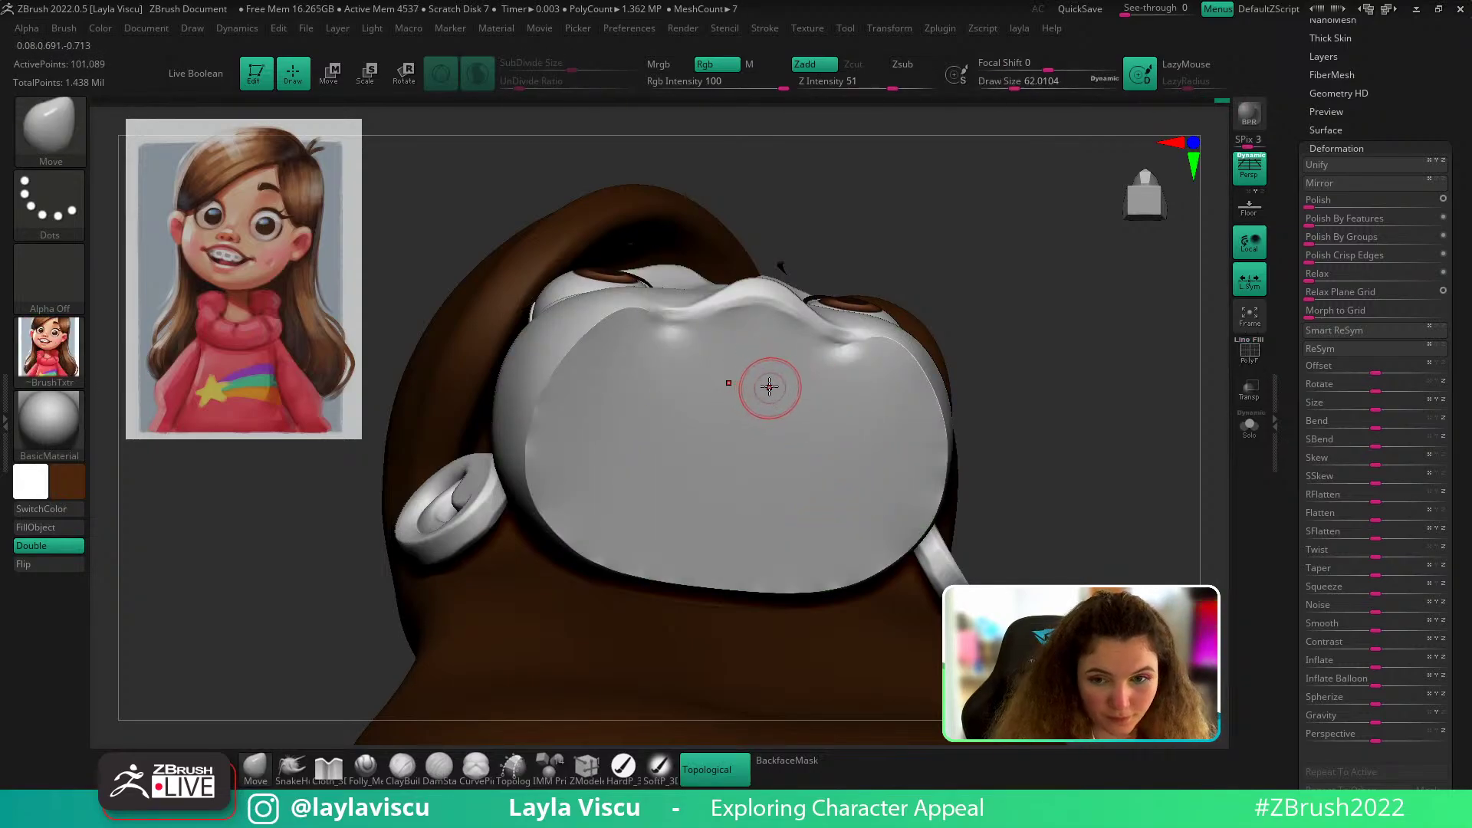
pyautogui.press('s')
pyautogui.click(765, 397)
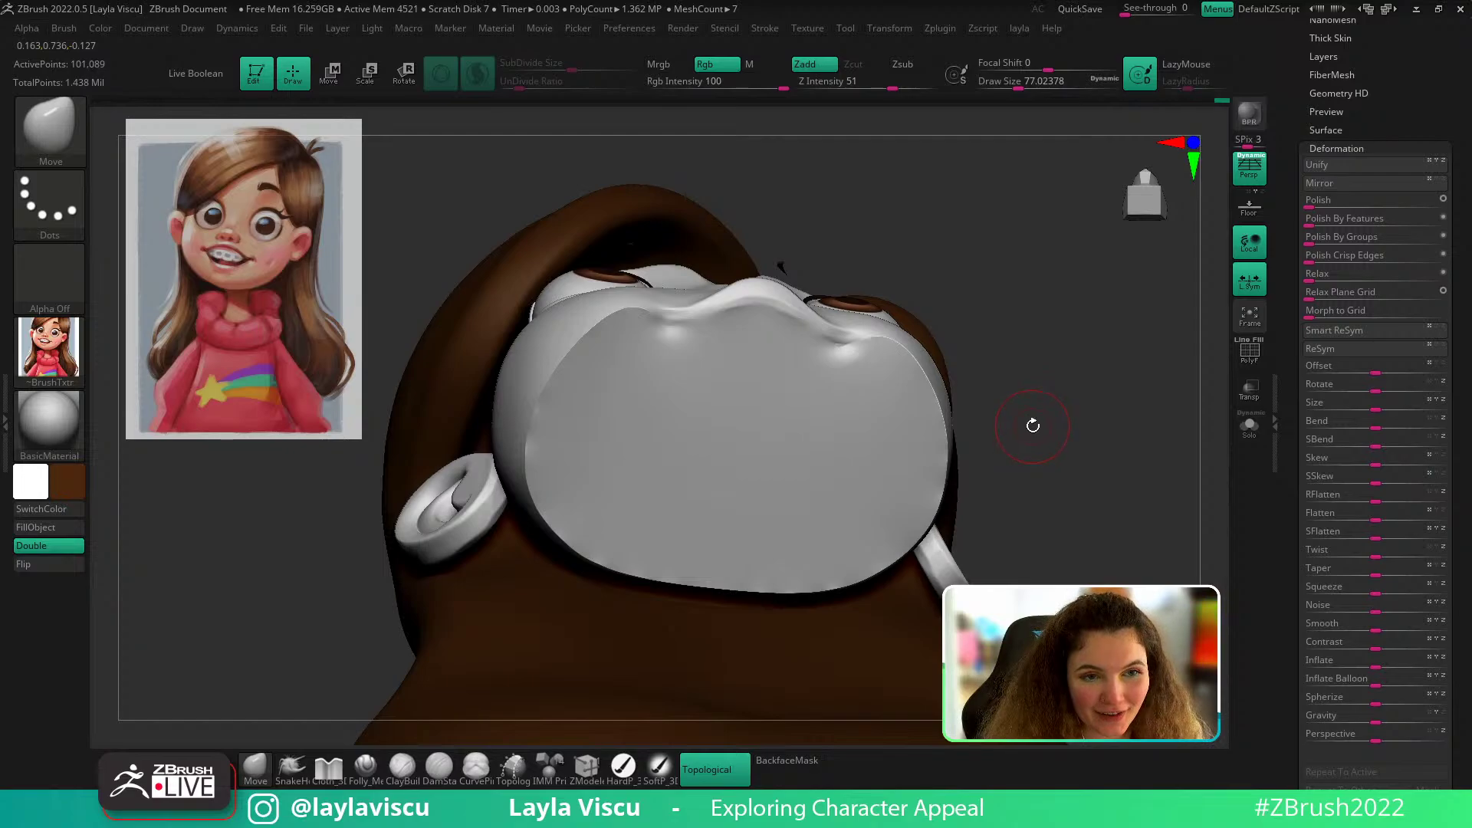
# Step: Carve a shallow oval mouth cavity into the centre of the upper face's underside with the ClayBuildup brush
pyautogui.moveTo(1033, 426); pyautogui.dragTo(997, 403)
pyautogui.hotkey('shift', 'f')
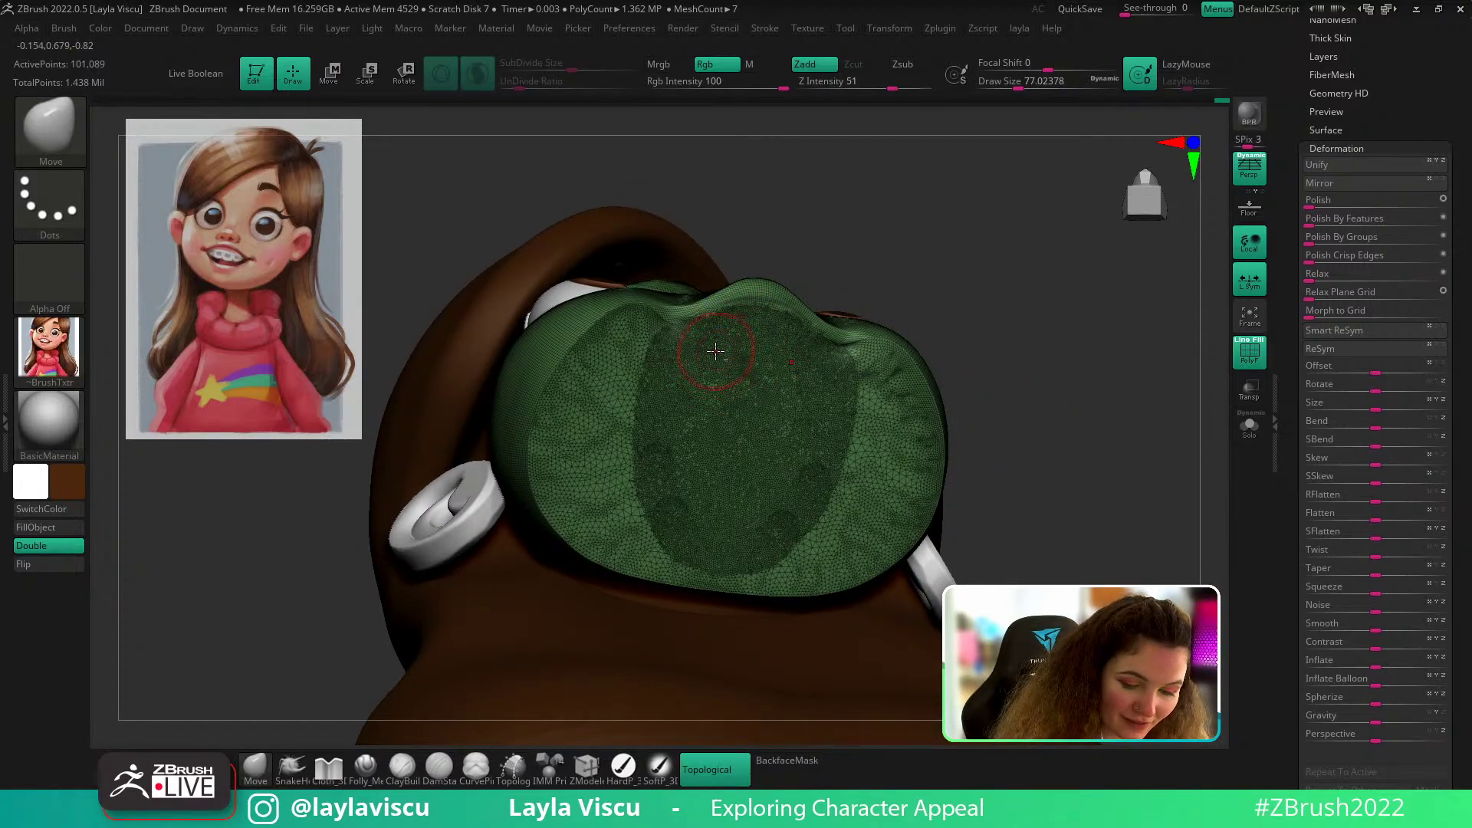
pyautogui.press('b')
pyautogui.press('c')
pyautogui.press('b')
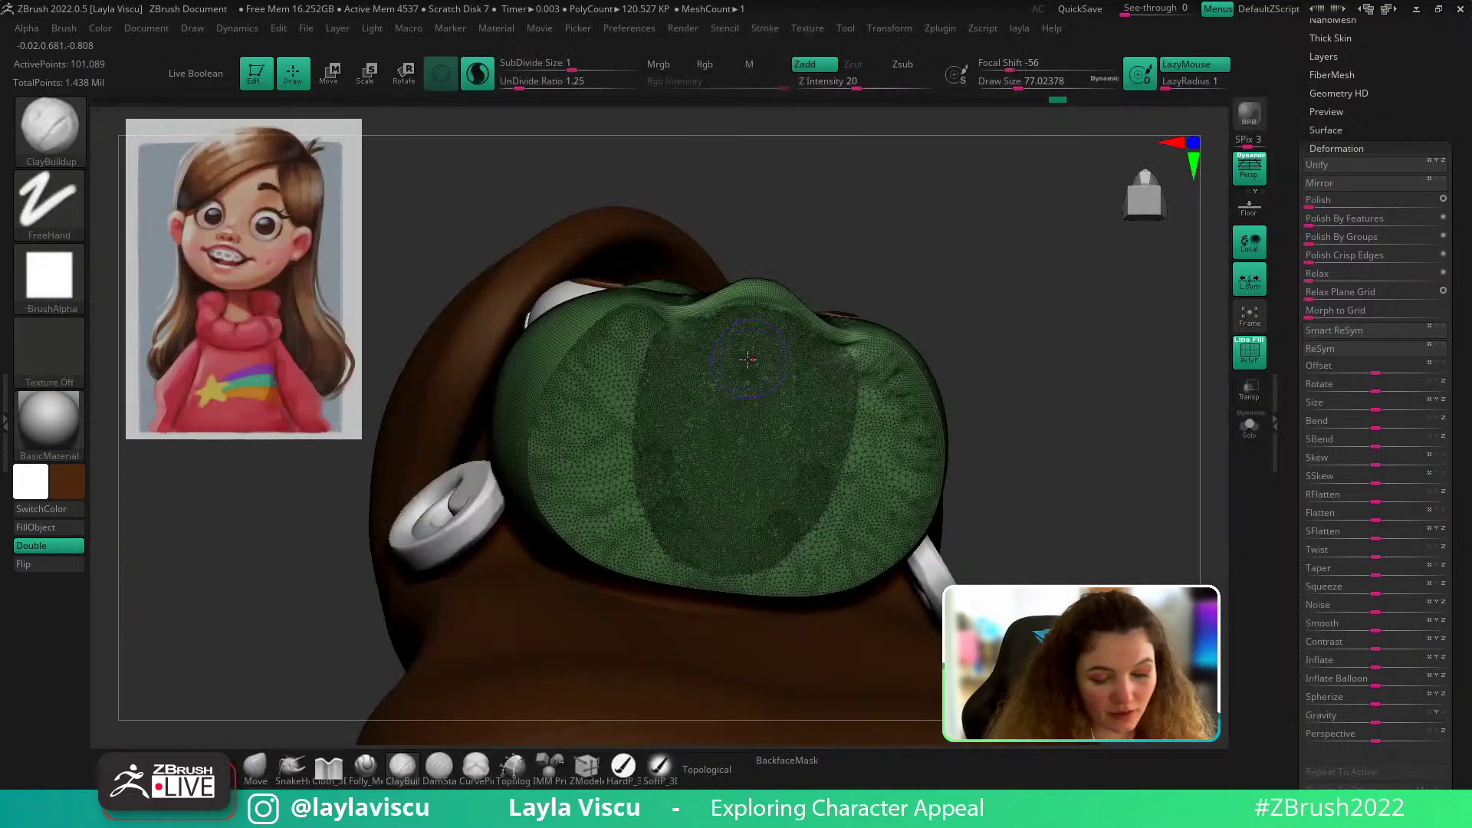
pyautogui.moveTo(747, 359)
pyautogui.mouseDown()
pyautogui.moveTo(691, 387)
pyautogui.moveTo(680, 444)
pyautogui.moveTo(697, 476)
pyautogui.moveTo(725, 399)
pyautogui.moveTo(730, 464)
pyautogui.mouseUp()
pyautogui.hotkey('shift', 'f')
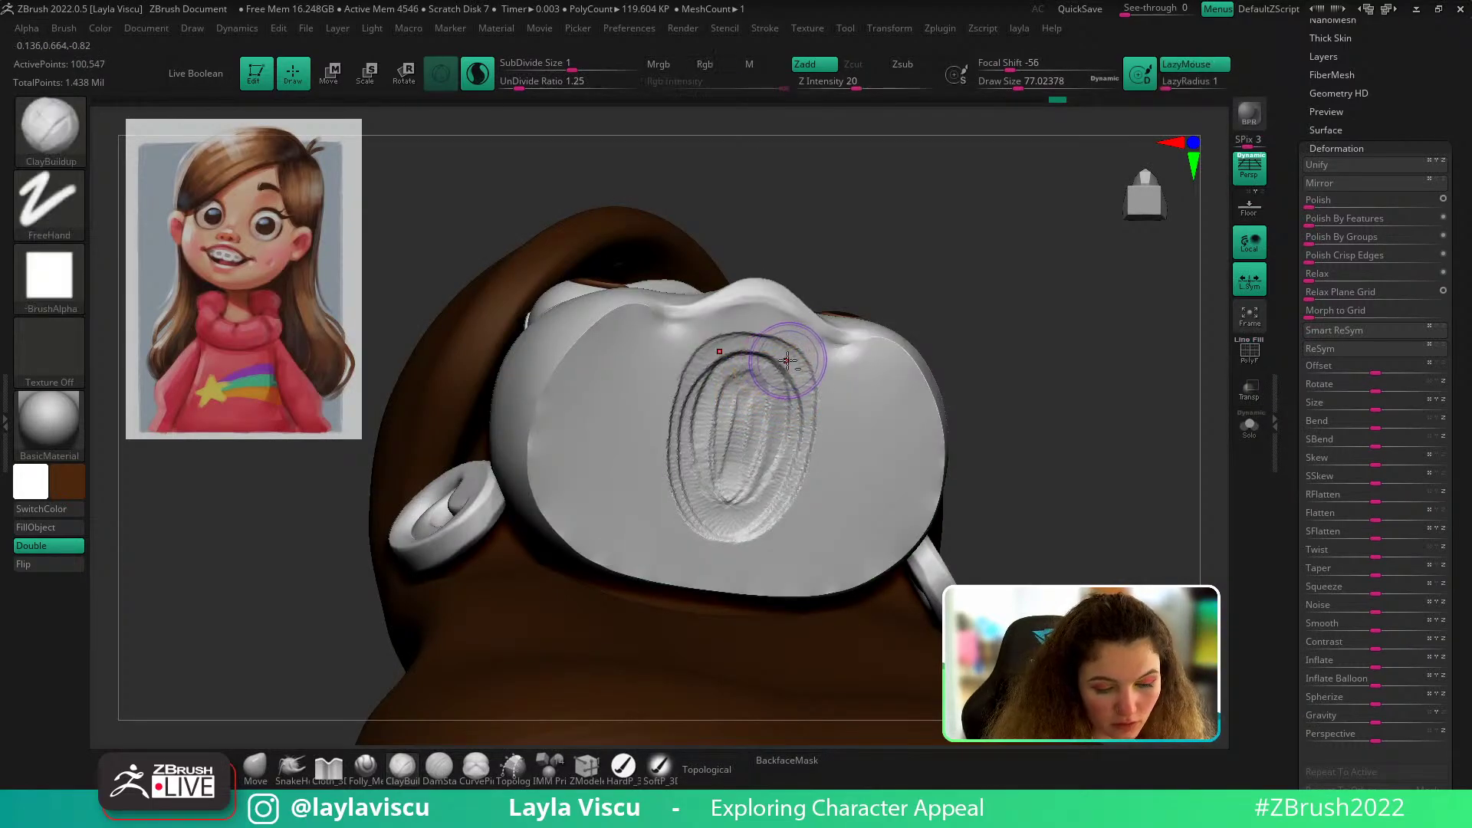
pyautogui.moveTo(692, 368)
pyautogui.keyDown('alt'); pyautogui.mouseDown()
pyautogui.moveTo(755, 337)
pyautogui.moveTo(689, 401)
pyautogui.moveTo(790, 398)
pyautogui.moveTo(703, 395)
pyautogui.moveTo(725, 326)
pyautogui.moveTo(798, 406)
pyautogui.moveTo(686, 437)
pyautogui.moveTo(717, 454)
pyautogui.moveTo(728, 430)
pyautogui.mouseUp(); pyautogui.keyUp('alt')
# Step: Deepen the upper face's mouth cavity with ClayBuildup at a draw size of about 97
pyautogui.press('s')
pyautogui.moveTo(710, 433)
pyautogui.mouseDown()
pyautogui.moveTo(740, 387)
pyautogui.moveTo(756, 422)
pyautogui.mouseUp()
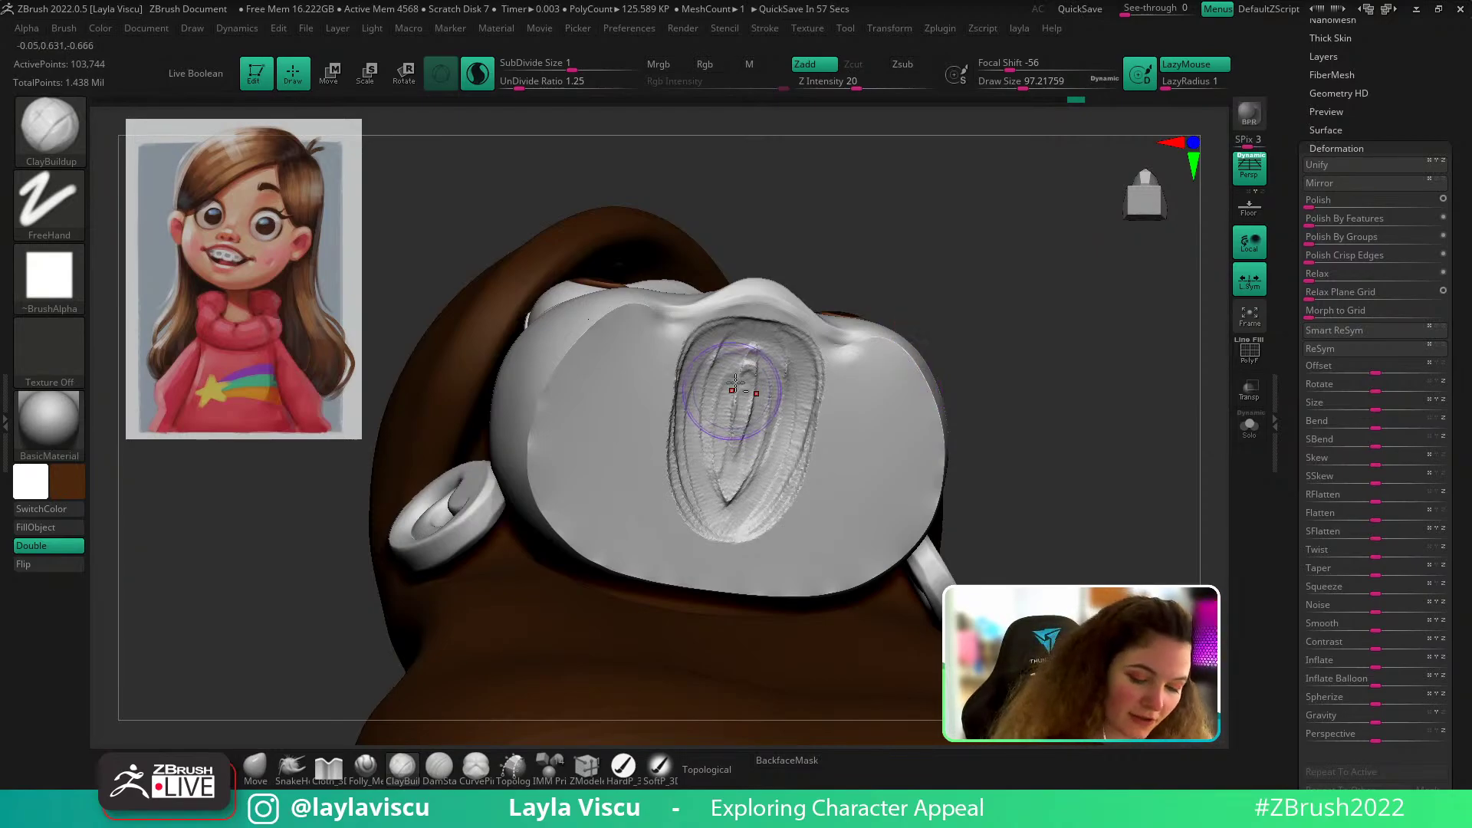
pyautogui.moveTo(722, 520); pyautogui.dragTo(703, 508)
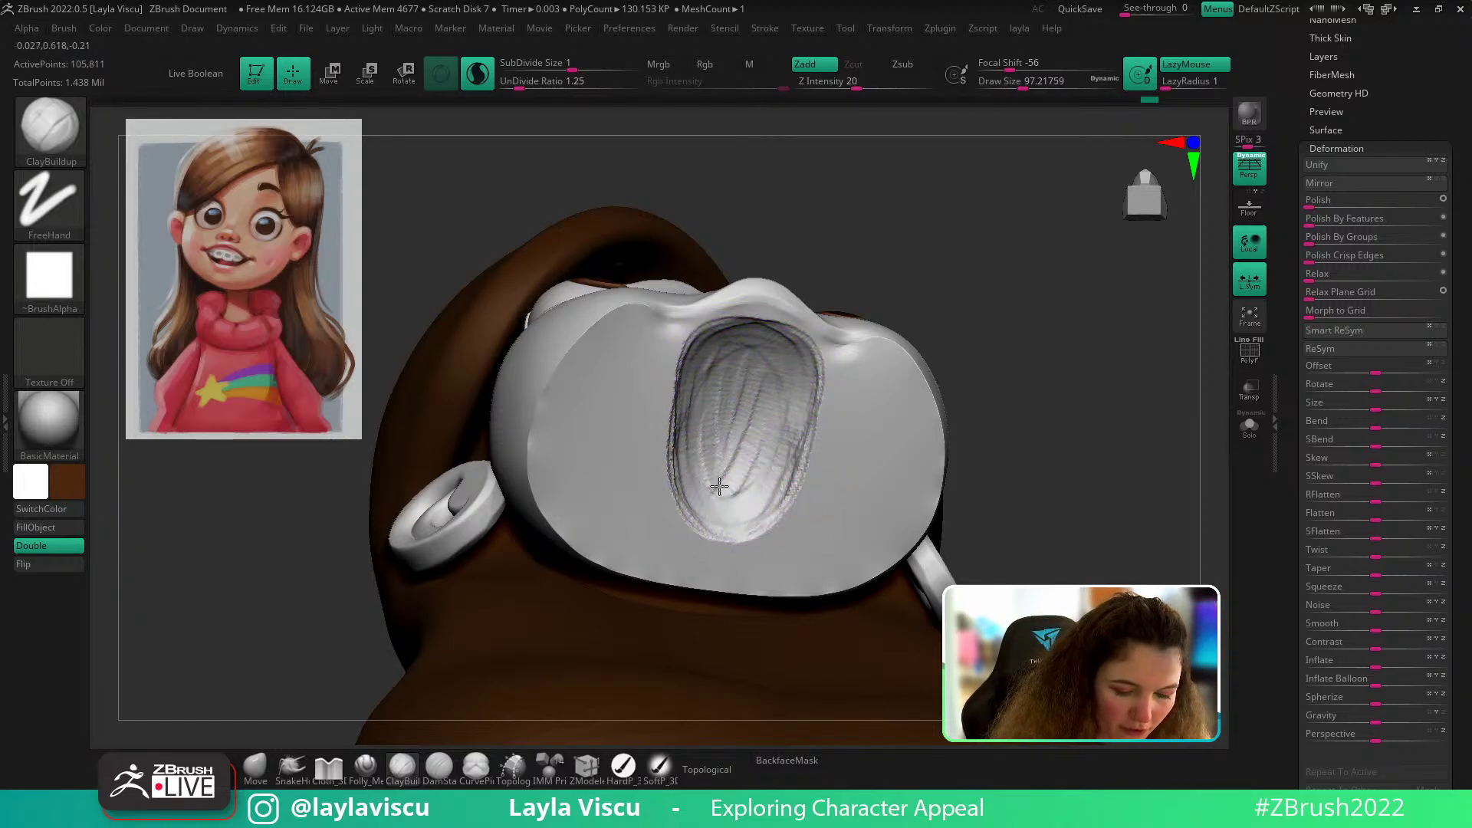
pyautogui.moveTo(718, 390)
pyautogui.mouseDown()
pyautogui.moveTo(733, 521)
pyautogui.moveTo(690, 495)
pyautogui.moveTo(746, 515)
pyautogui.mouseUp()
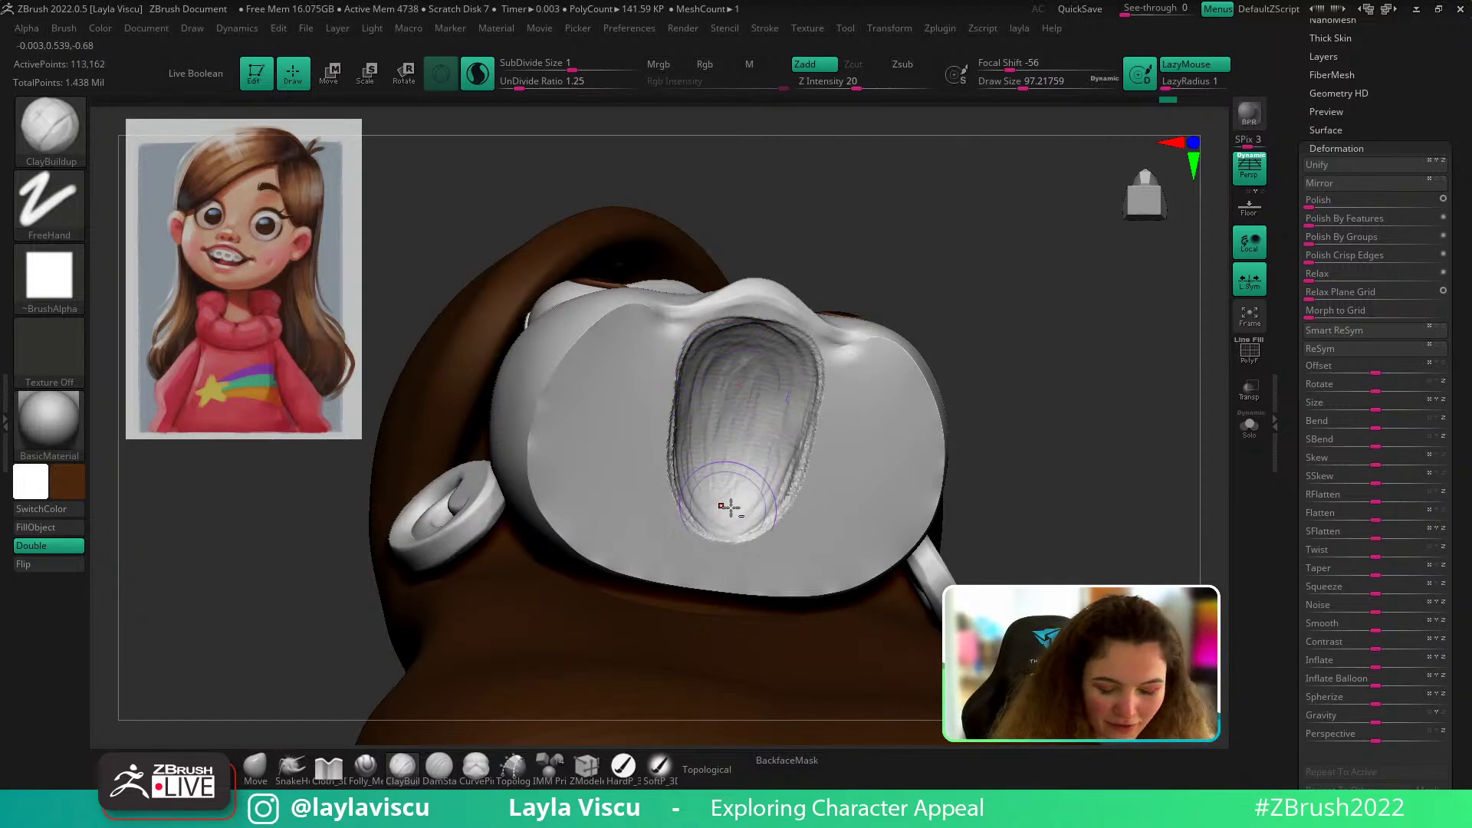
pyautogui.keyDown('alt'); pyautogui.moveTo(729, 507); pyautogui.dragTo(755, 397); pyautogui.keyUp('alt')
pyautogui.moveTo(710, 463)
pyautogui.keyDown('alt'); pyautogui.mouseDown()
pyautogui.moveTo(749, 339)
pyautogui.moveTo(717, 390)
pyautogui.moveTo(764, 361)
pyautogui.moveTo(684, 490)
pyautogui.mouseUp(); pyautogui.keyUp('alt')
# Step: Smooth the inside and rim of the upper mouth cavity, using draw sizes of about 71, 51 and 68
pyautogui.press('shift')
pyautogui.press('s')
pyautogui.keyDown('shift'); pyautogui.moveTo(696, 527); pyautogui.dragTo(678, 463); pyautogui.keyUp('shift')
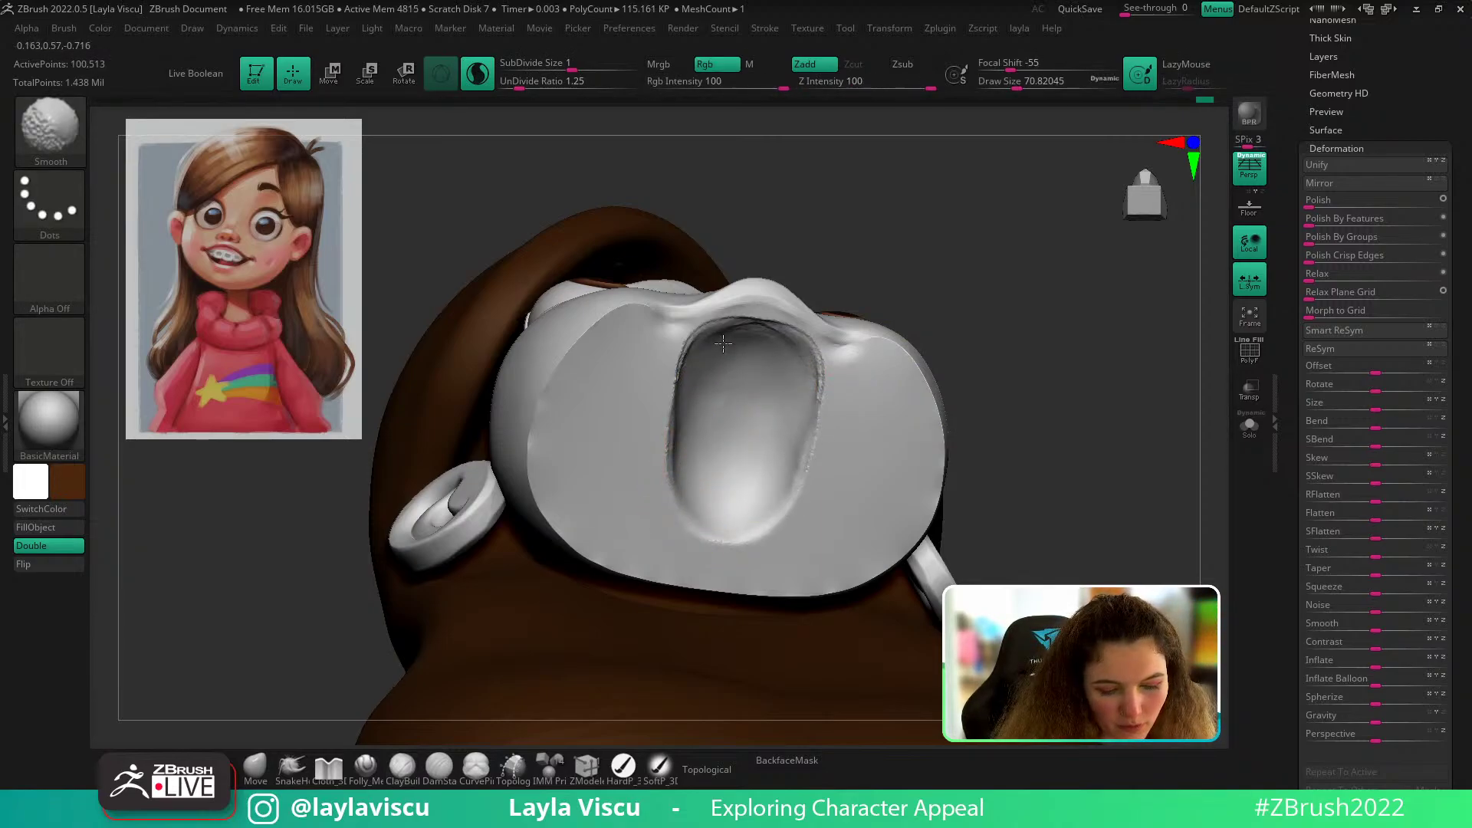
pyautogui.moveTo(771, 355)
pyautogui.keyDown('shift'); pyautogui.mouseDown()
pyautogui.moveTo(821, 363)
pyautogui.moveTo(815, 401)
pyautogui.moveTo(808, 366)
pyautogui.mouseUp(); pyautogui.keyUp('shift')
pyautogui.press('s')
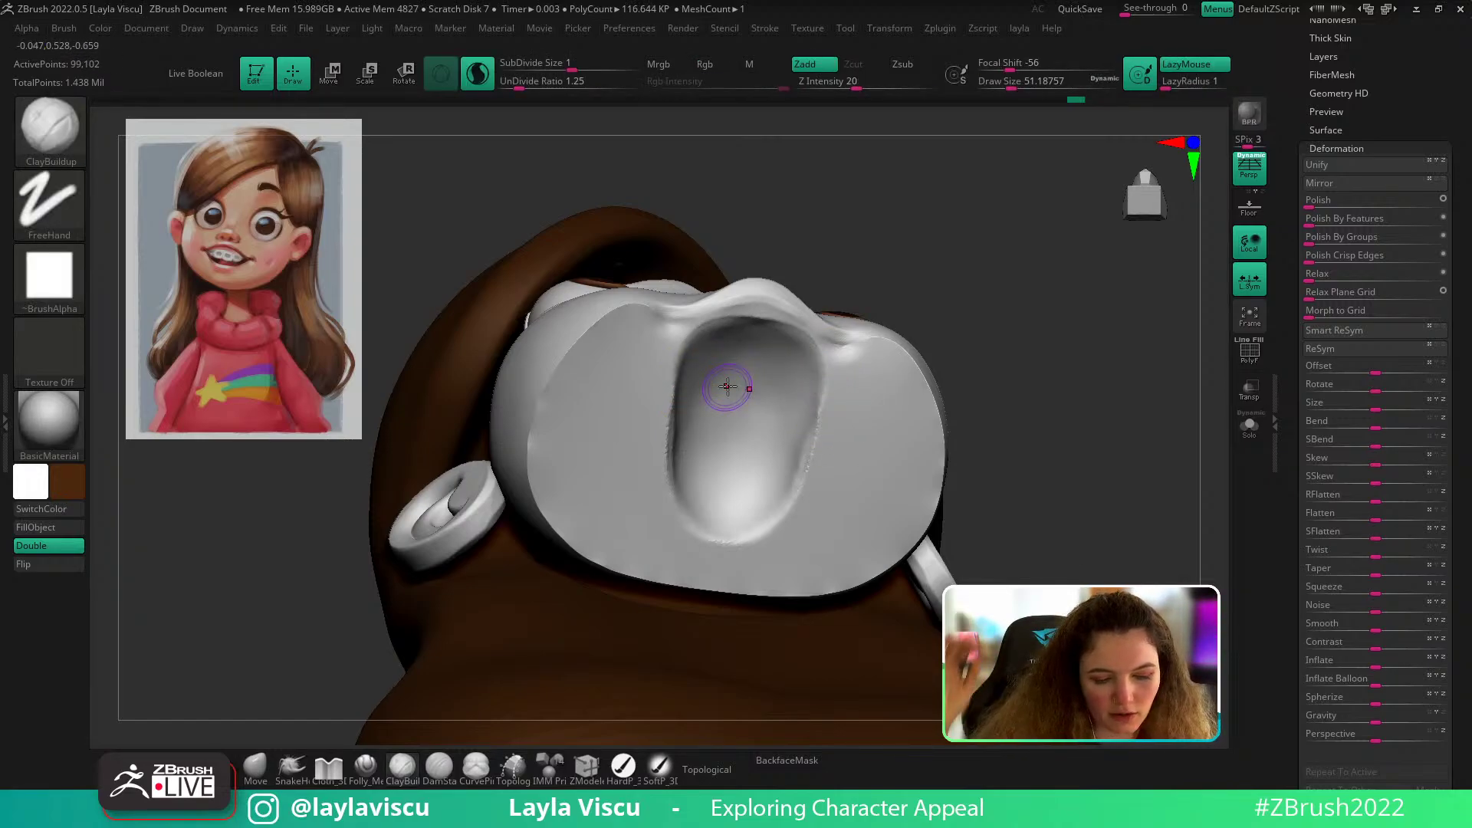
pyautogui.press('shift')
pyautogui.keyDown('shift'); pyautogui.moveTo(773, 524); pyautogui.dragTo(744, 537); pyautogui.keyUp('shift')
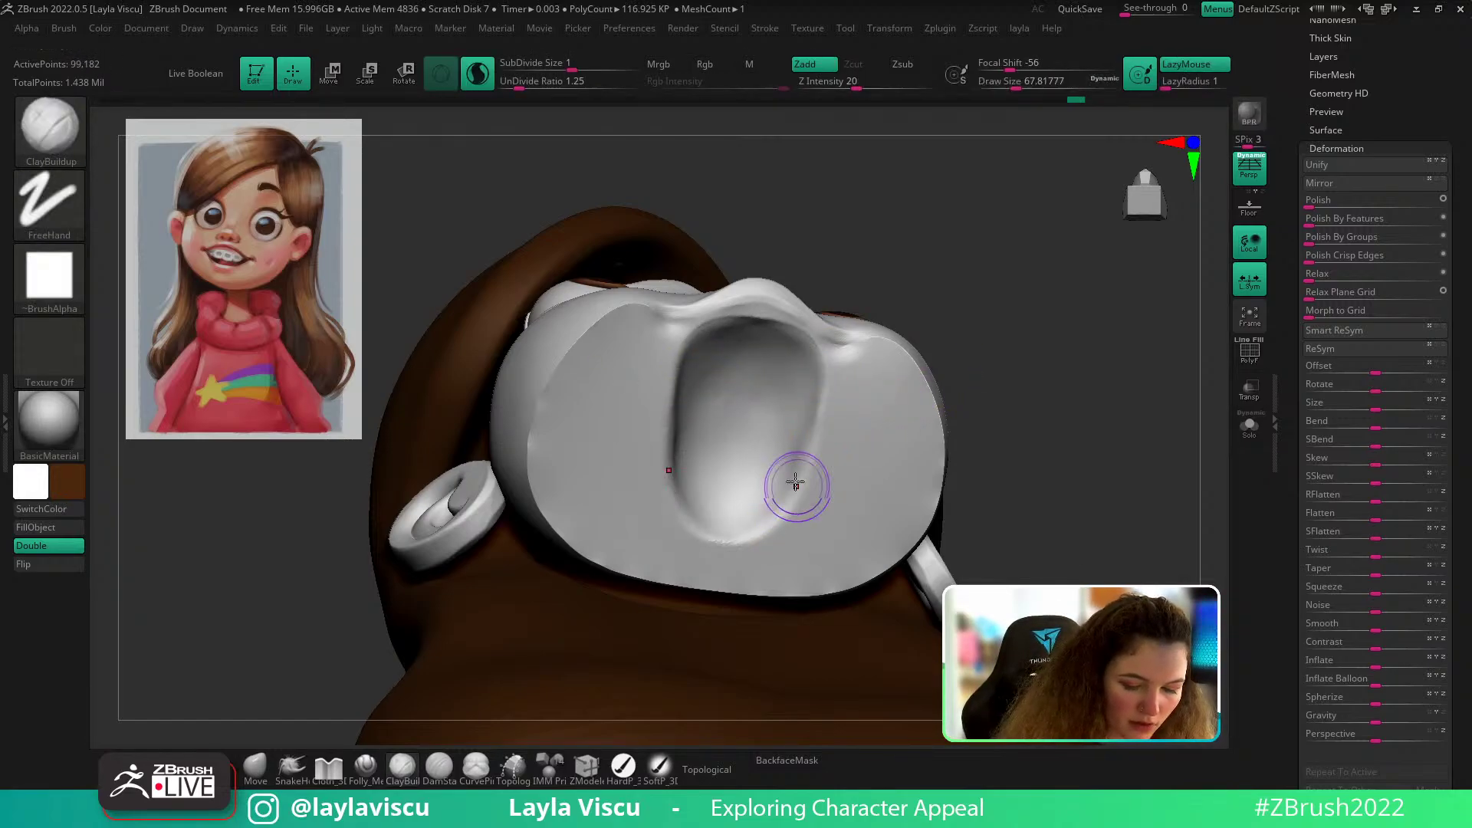
pyautogui.moveTo(811, 422)
pyautogui.mouseDown()
pyautogui.moveTo(740, 531)
pyautogui.moveTo(784, 494)
pyautogui.mouseUp()
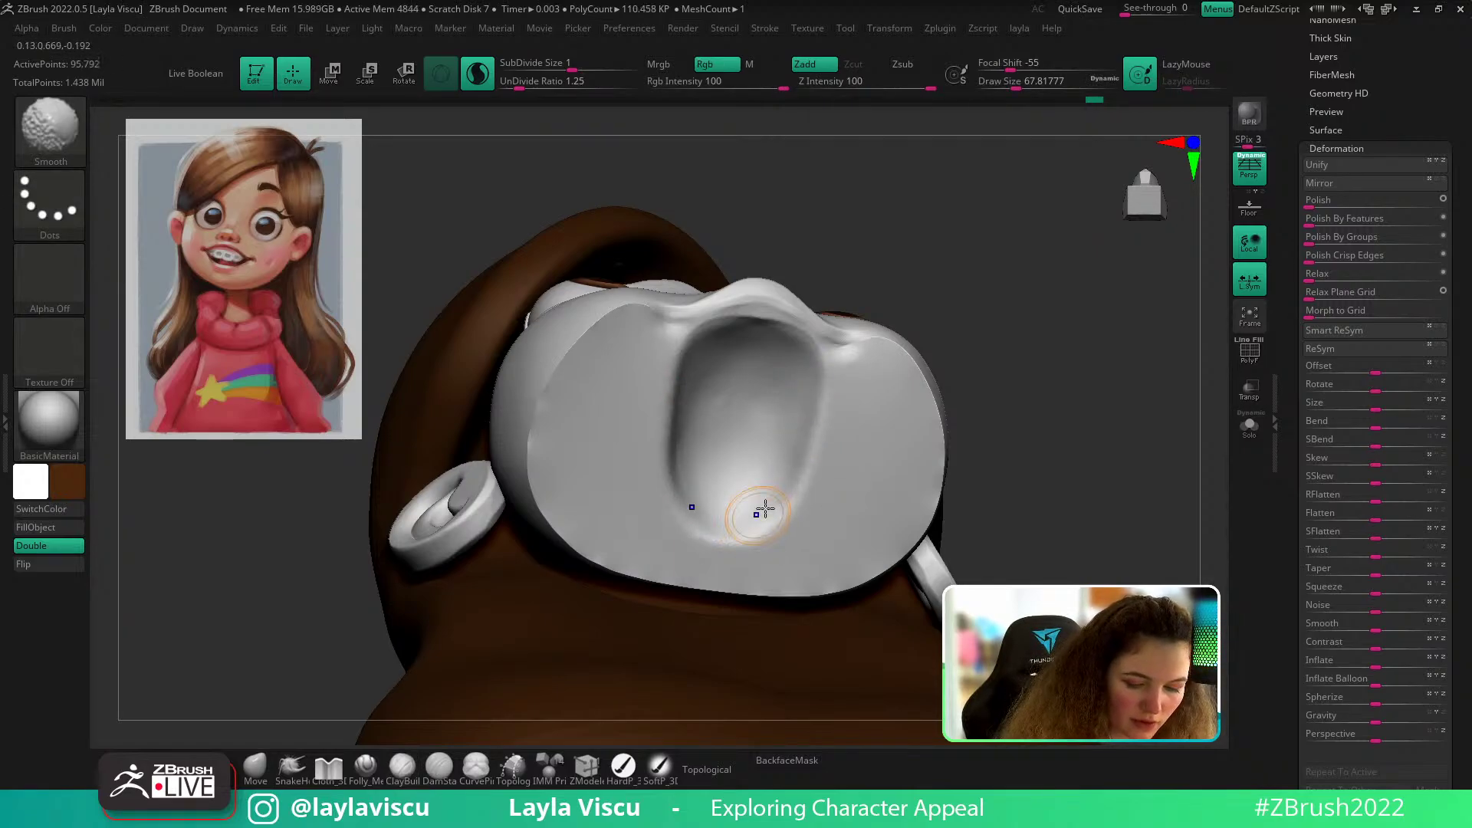
pyautogui.moveTo(967, 475)
pyautogui.mouseDown()
pyautogui.moveTo(1016, 429)
pyautogui.moveTo(1019, 526)
pyautogui.moveTo(1009, 499)
pyautogui.mouseUp()
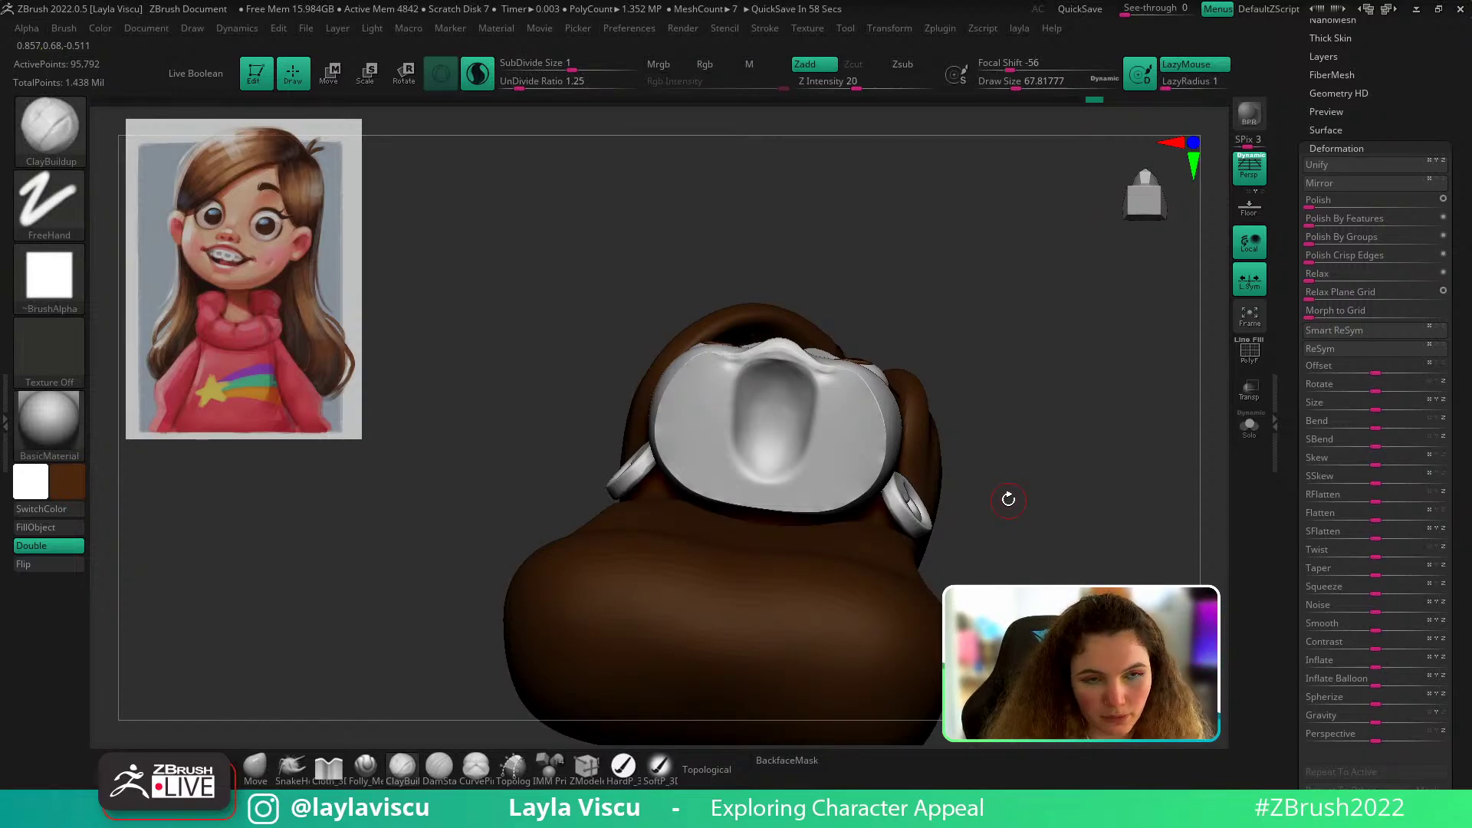
# Step: Set the draw size to about 97 and show the full head again from the front
pyautogui.press('s')
pyautogui.moveTo(841, 432); pyautogui.dragTo(849, 431)
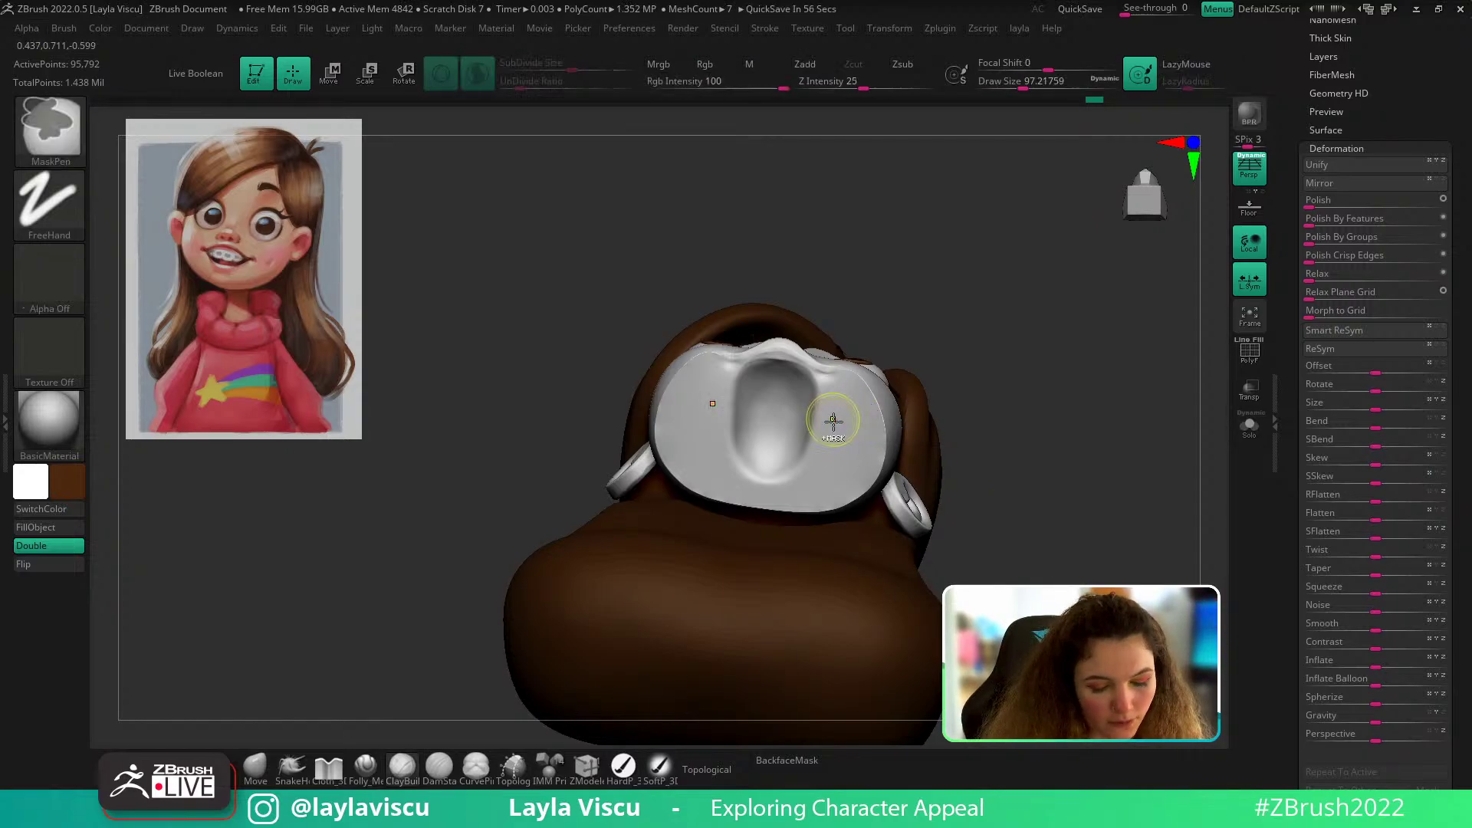
pyautogui.keyDown('ctrl'); pyautogui.moveTo(835, 424); pyautogui.dragTo(841, 493, button='right'); pyautogui.keyUp('ctrl')
pyautogui.keyDown('ctrl'); pyautogui.moveTo(1072, 496); pyautogui.dragTo(1052, 447, button='right'); pyautogui.keyUp('ctrl')
pyautogui.moveTo(1051, 447); pyautogui.dragTo(1069, 503)
pyautogui.keyDown('ctrl'); pyautogui.keyDown('shift'); pyautogui.click(1074, 494); pyautogui.keyUp('shift'); pyautogui.keyUp('ctrl')
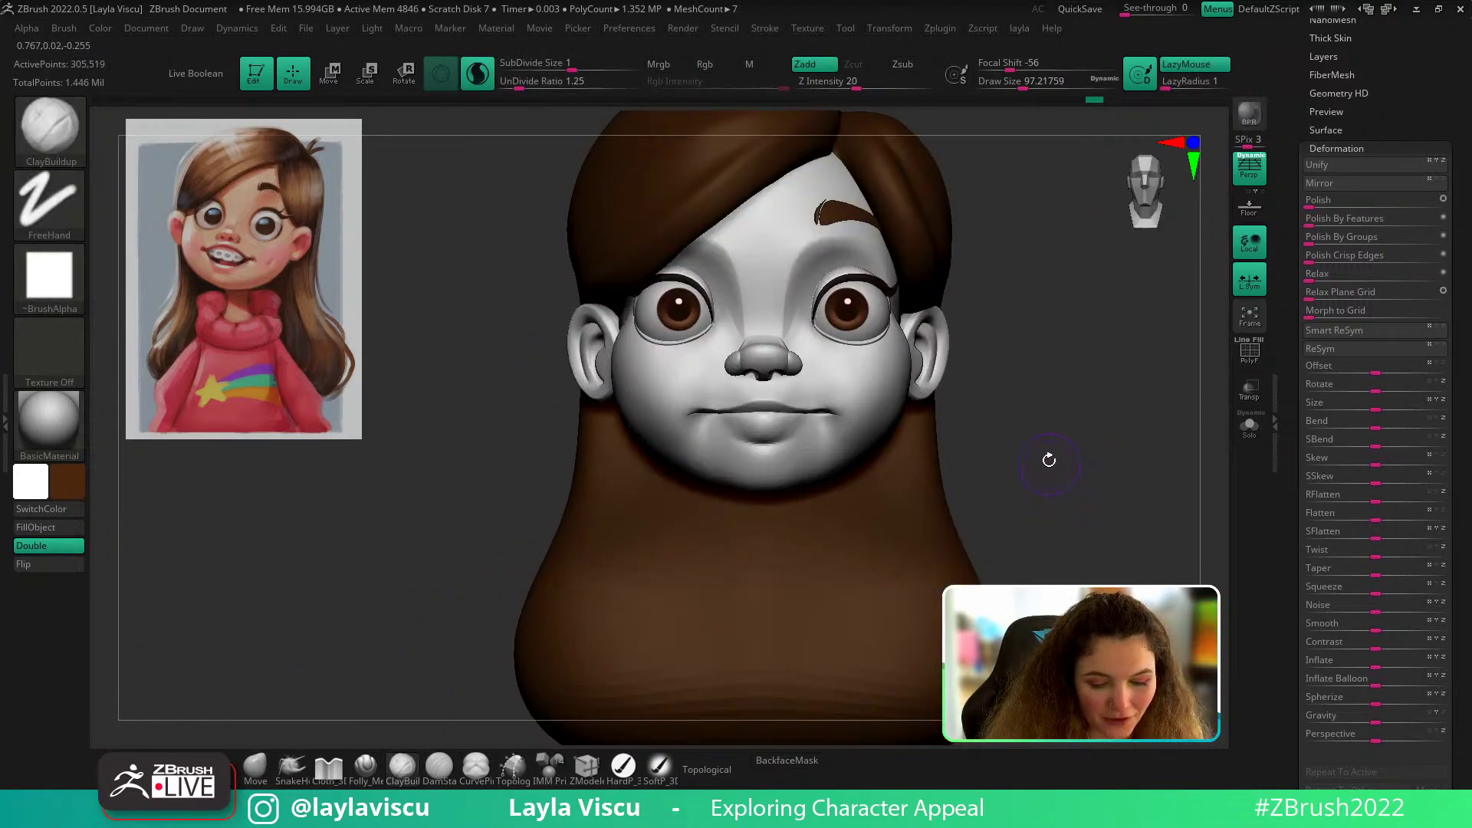
# Step: Adjust the seam between cheek and lower jaw beyond the mouth corner with the Move brush at a draw size of about 108
pyautogui.click(257, 767)
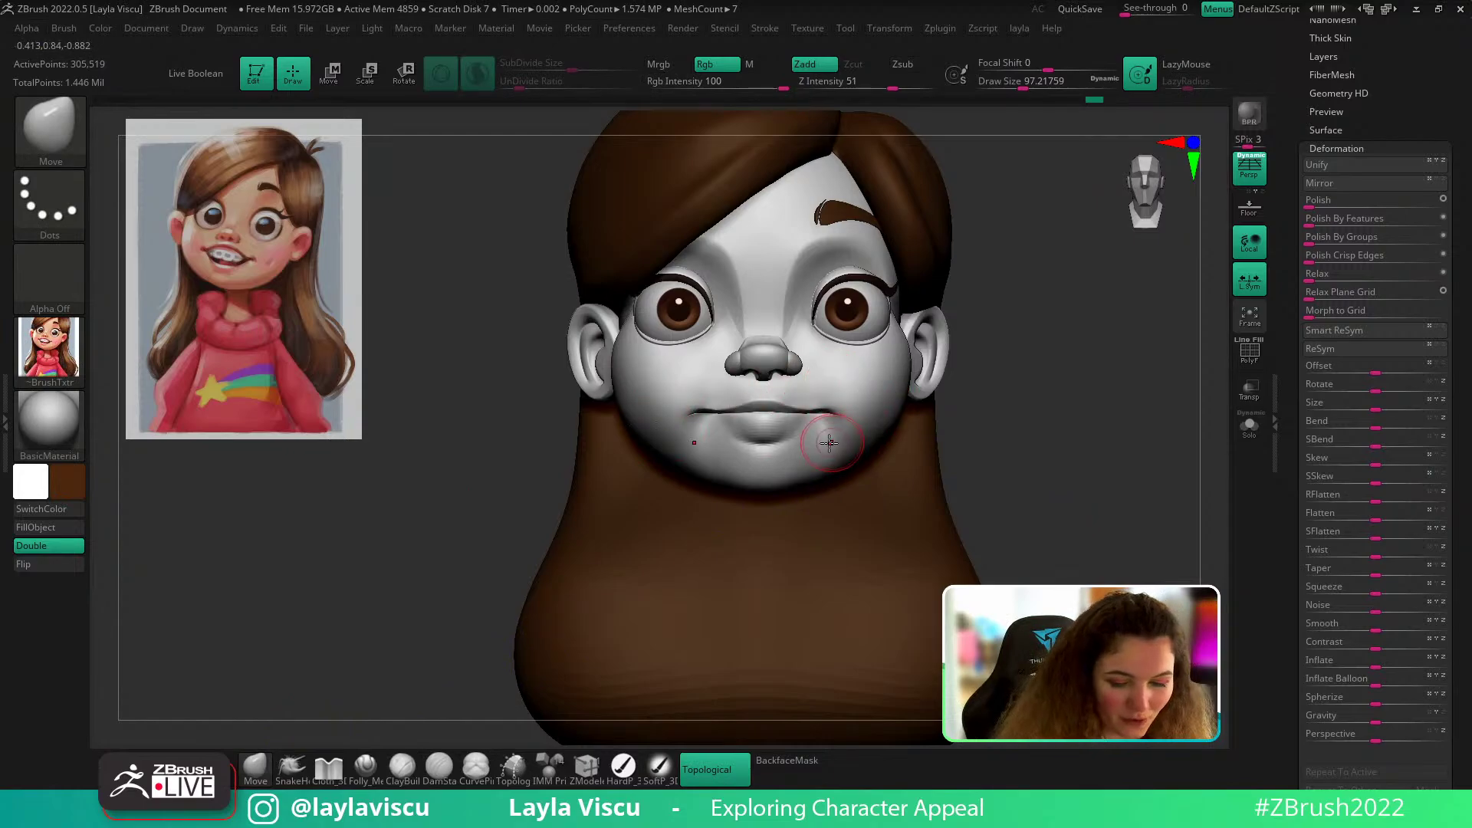
pyautogui.keyDown('ctrl'); pyautogui.moveTo(1004, 406); pyautogui.dragTo(1032, 437, button='right'); pyautogui.keyUp('ctrl')
pyautogui.moveTo(1032, 437)
pyautogui.mouseDown()
pyautogui.moveTo(1097, 403)
pyautogui.moveTo(951, 425)
pyautogui.mouseUp()
pyautogui.press('[')
pyautogui.keyDown('ctrl'); pyautogui.moveTo(898, 429); pyautogui.dragTo(944, 454, button='right'); pyautogui.keyUp('ctrl')
pyautogui.hotkey('shift', 'f')
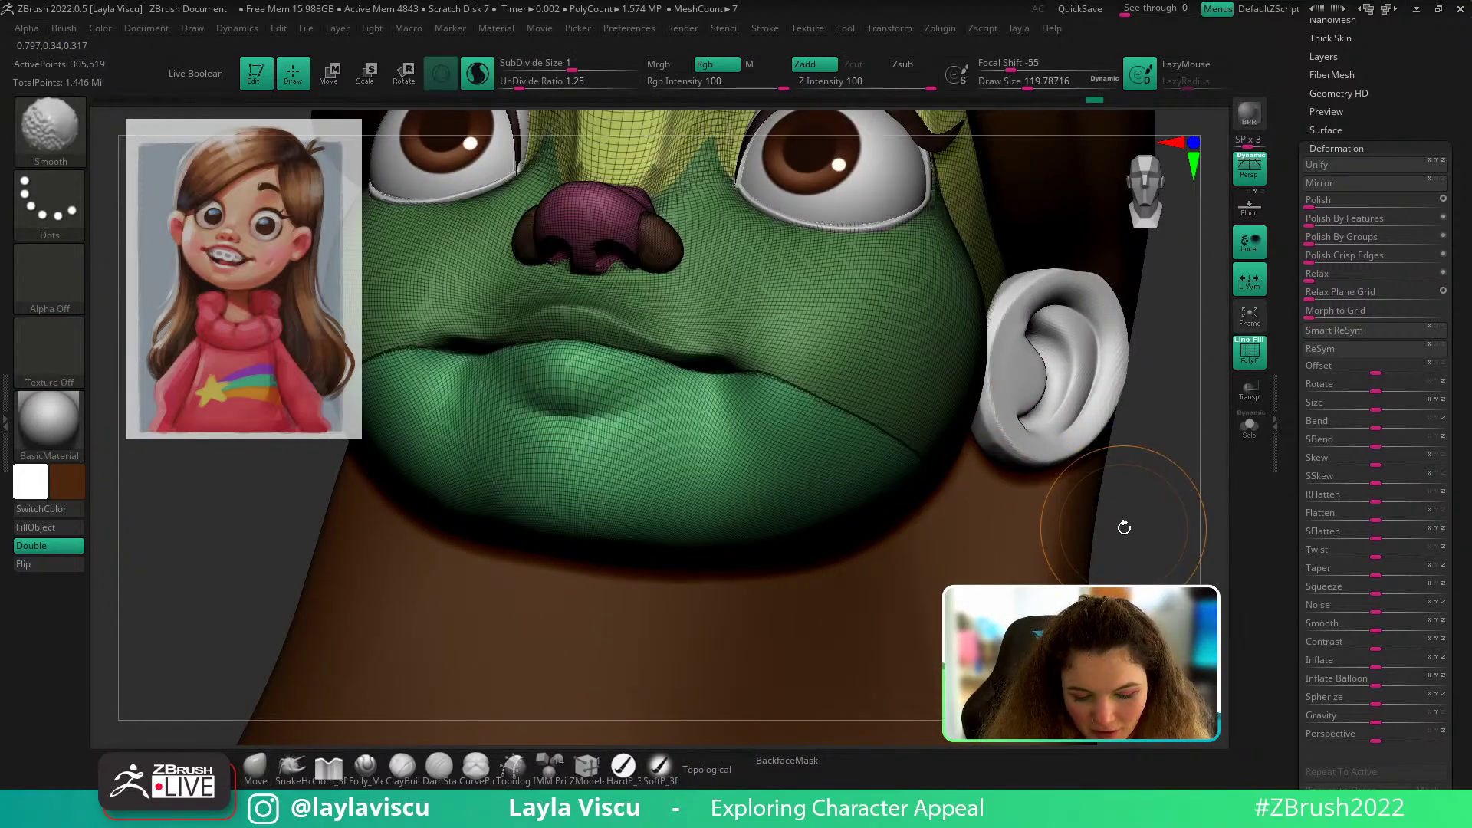
pyautogui.hotkey('shift', 'f')
pyautogui.moveTo(1163, 536)
pyautogui.mouseDown(button='right')
pyautogui.moveTo(923, 444)
pyautogui.moveTo(923, 474)
pyautogui.moveTo(900, 395)
pyautogui.moveTo(958, 463)
pyautogui.mouseUp(button='right')
pyautogui.press('[')
pyautogui.moveTo(963, 424); pyautogui.dragTo(957, 420)
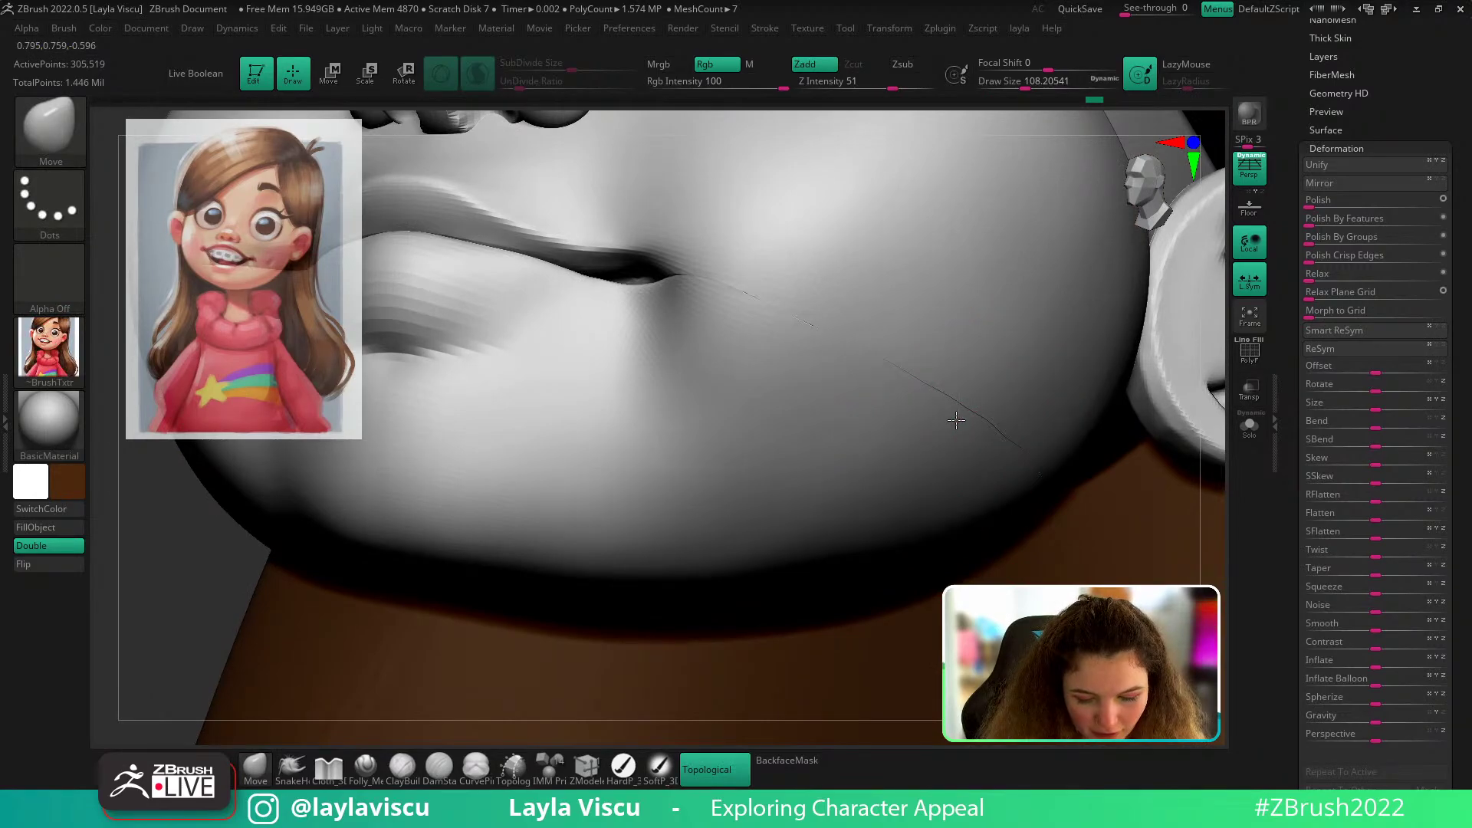
# Step: Adjust the lips from the front with the Move brush at a draw size of about 158
pyautogui.keyDown('ctrl'); pyautogui.moveTo(936, 463); pyautogui.dragTo(1122, 569, button='right'); pyautogui.keyUp('ctrl')
pyautogui.press('s')
pyautogui.moveTo(868, 412); pyautogui.dragTo(874, 411)
pyautogui.press('s')
pyautogui.moveTo(809, 457)
pyautogui.mouseDown()
pyautogui.moveTo(795, 409)
pyautogui.moveTo(803, 421)
pyautogui.mouseUp()
pyautogui.press('s')
pyautogui.press('s')
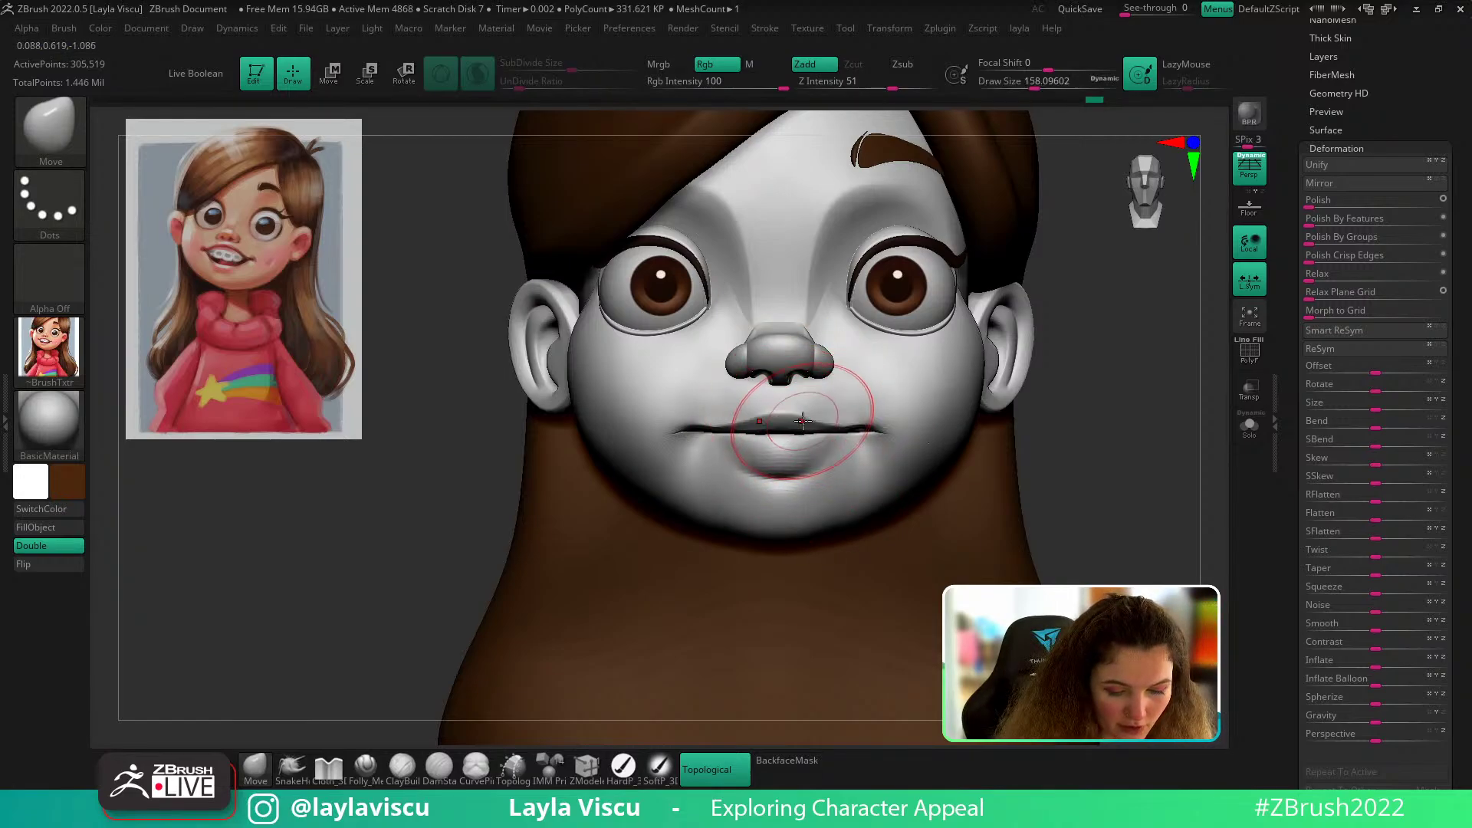
pyautogui.keyDown('ctrl'); pyautogui.moveTo(1020, 498); pyautogui.dragTo(1037, 466, button='right'); pyautogui.keyUp('ctrl')
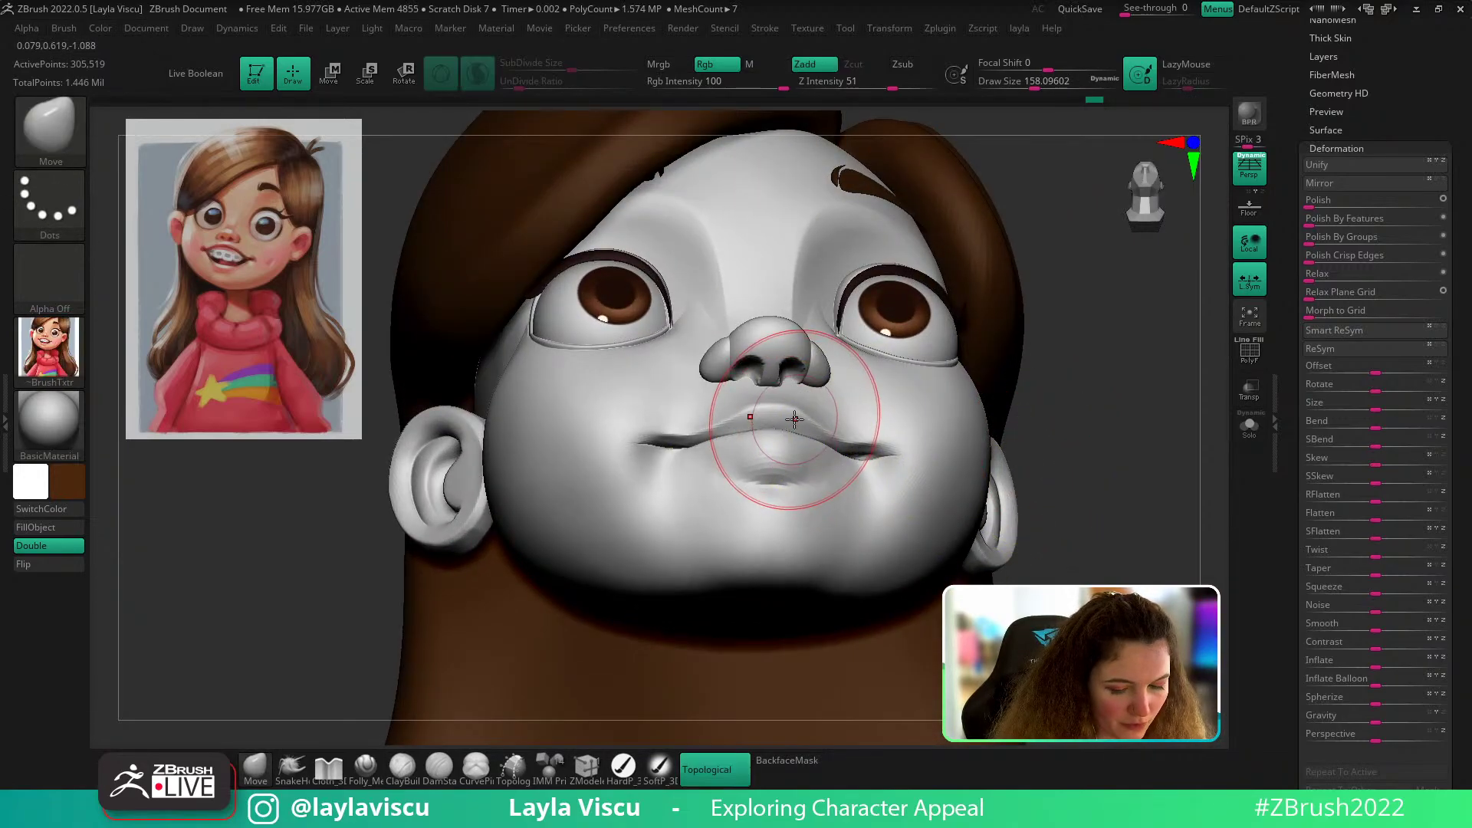
# Step: Isolate the upper face and trim the underside of the upper lip with the TrimDynamic brush at a draw size of about 39
pyautogui.keyDown('ctrl'); pyautogui.keyDown('shift'); pyautogui.click(836, 416); pyautogui.keyUp('shift'); pyautogui.keyUp('ctrl')
pyautogui.moveTo(990, 411); pyautogui.dragTo(1016, 362, button='right')
pyautogui.press('s')
pyautogui.moveTo(803, 422); pyautogui.dragTo(752, 434)
pyautogui.press('b')
pyautogui.press('t')
pyautogui.press('d')
pyautogui.press('s')
pyautogui.keyDown('ctrl'); pyautogui.moveTo(747, 430); pyautogui.dragTo(759, 464, button='right'); pyautogui.keyUp('ctrl')
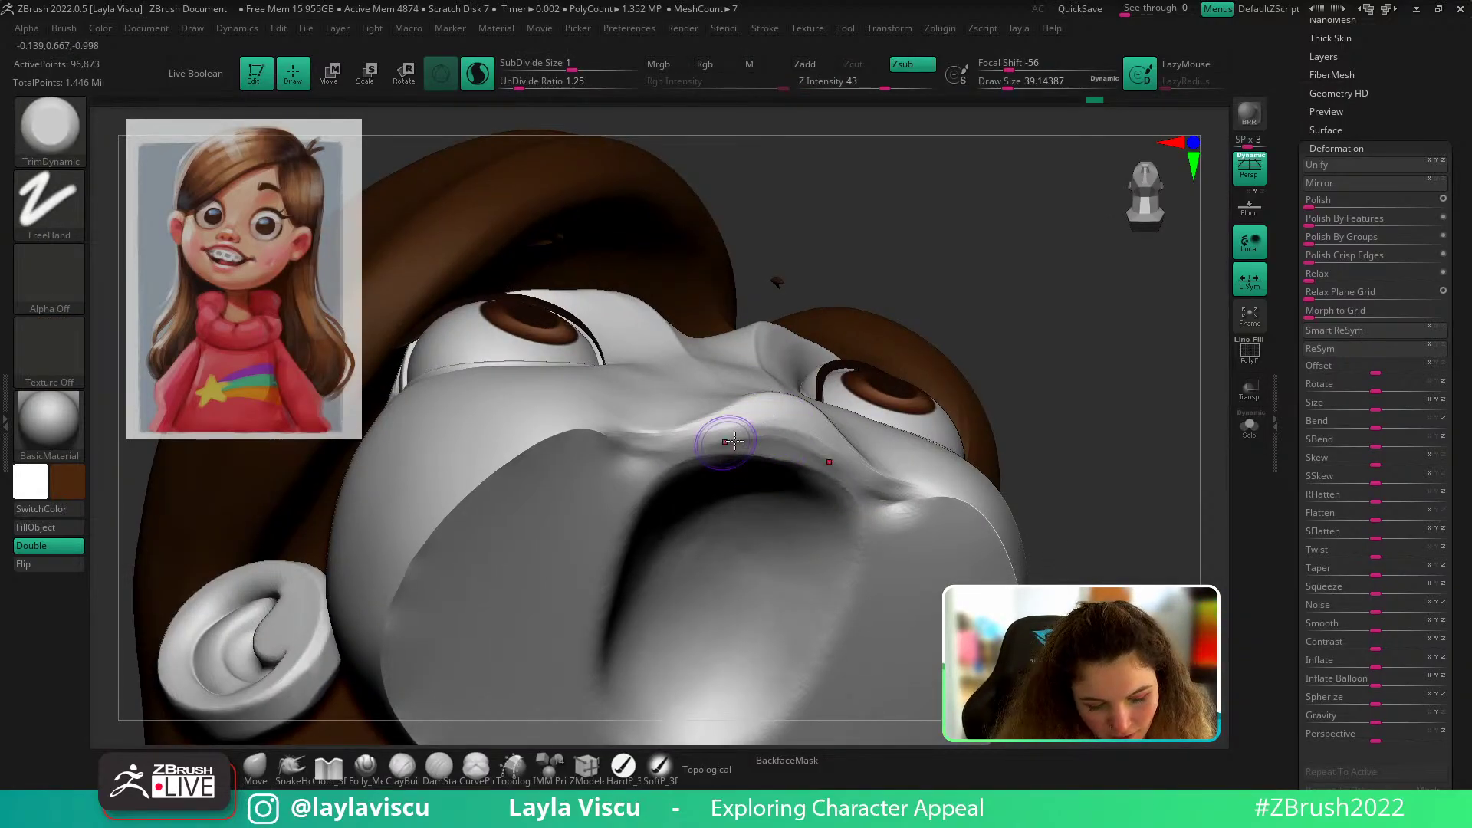
pyautogui.moveTo(739, 420); pyautogui.dragTo(788, 432)
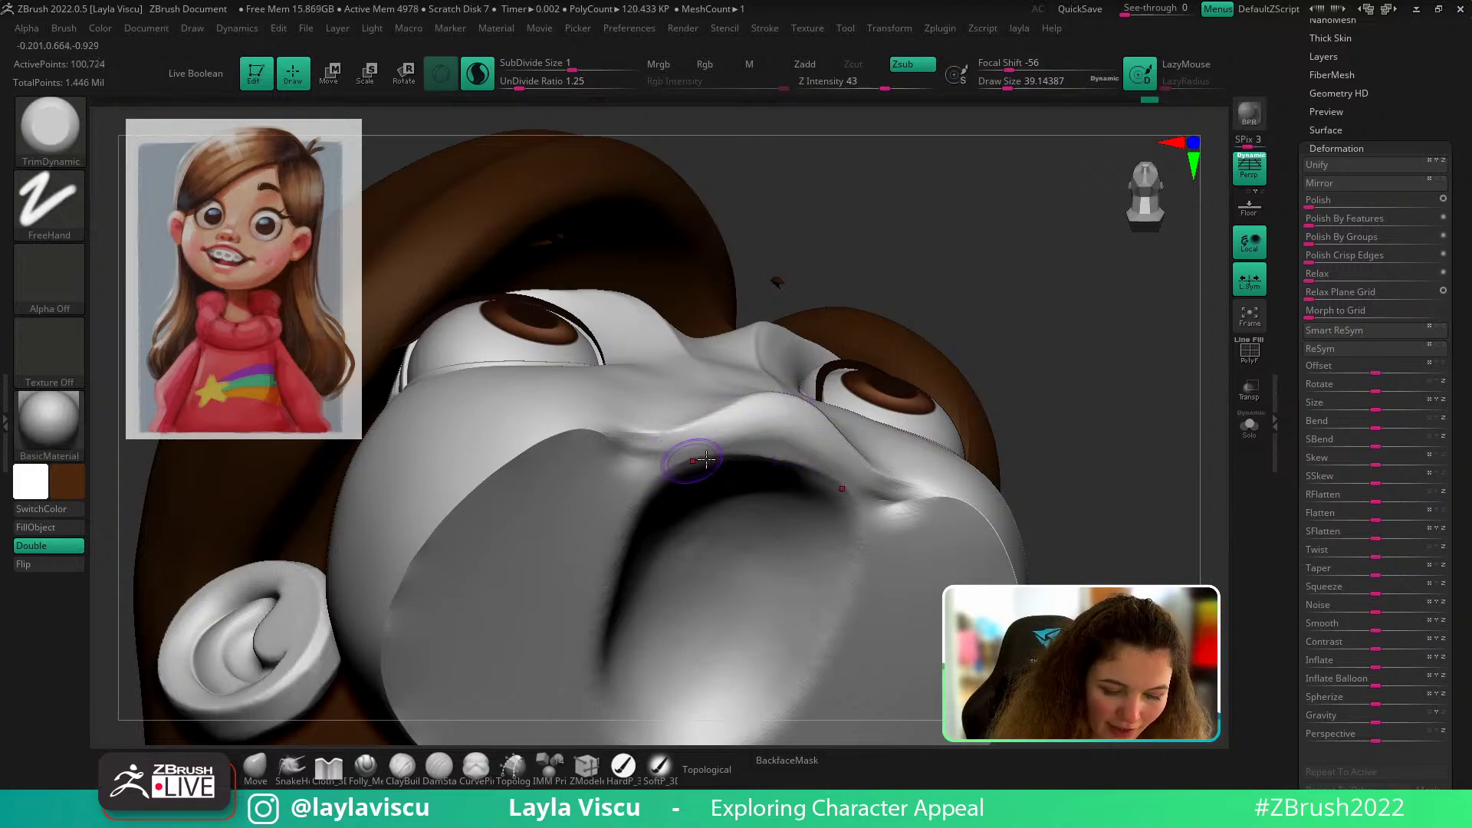
# Step: Flatten the front rim of the upper mouth cavity behind the lip with TrimDynamic at a draw size of about 49
pyautogui.moveTo(1085, 388); pyautogui.dragTo(1080, 306)
pyautogui.press('s')
pyautogui.moveTo(754, 466); pyautogui.dragTo(758, 467)
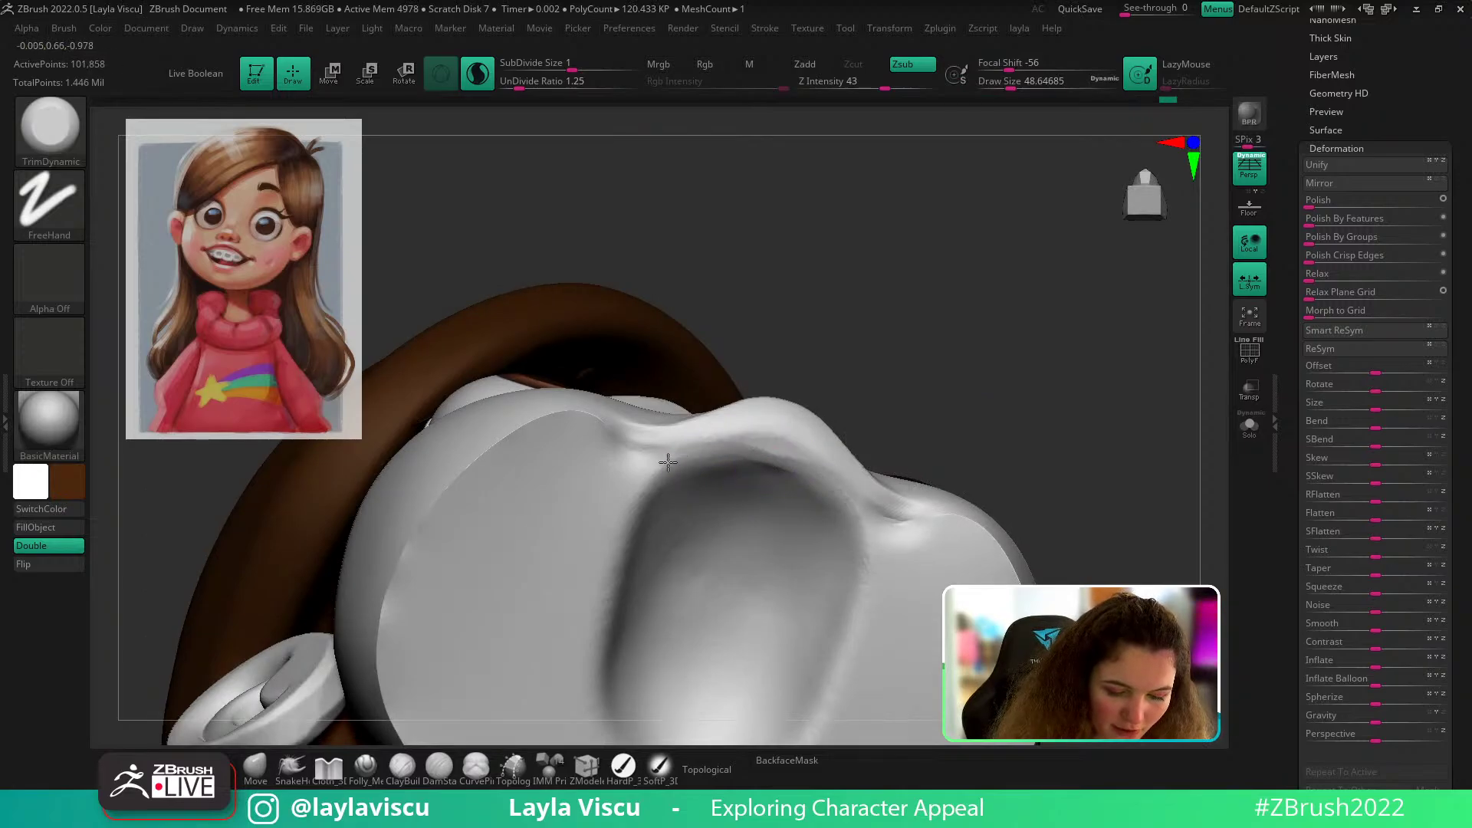
pyautogui.moveTo(638, 456)
pyautogui.mouseDown()
pyautogui.moveTo(624, 456)
pyautogui.moveTo(728, 432)
pyautogui.moveTo(781, 442)
pyautogui.mouseUp()
pyautogui.moveTo(694, 464); pyautogui.dragTo(743, 461)
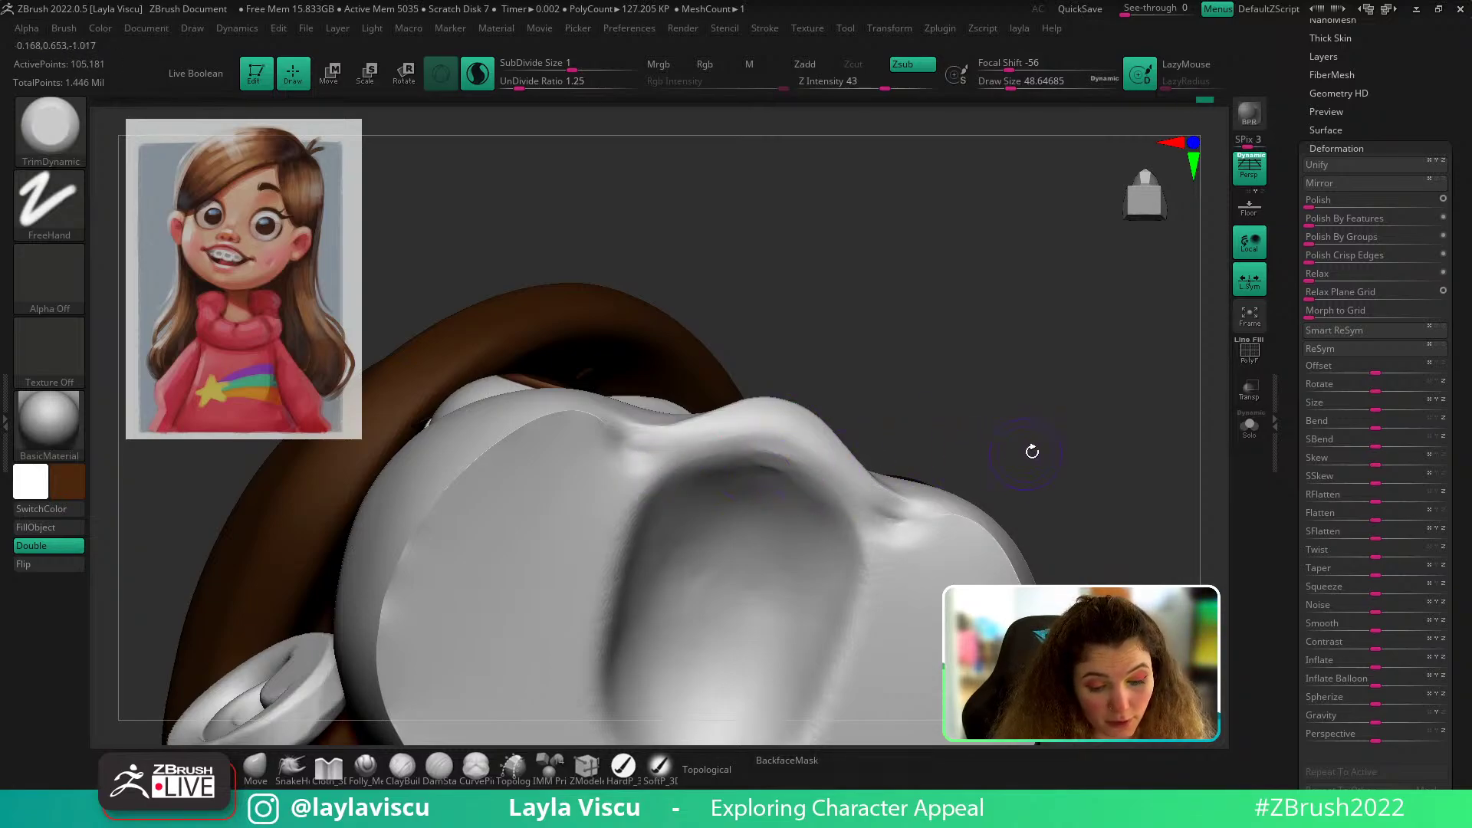
pyautogui.moveTo(1032, 451); pyautogui.dragTo(1019, 411)
pyautogui.moveTo(742, 474); pyautogui.dragTo(822, 460)
pyautogui.moveTo(890, 421); pyautogui.dragTo(905, 456)
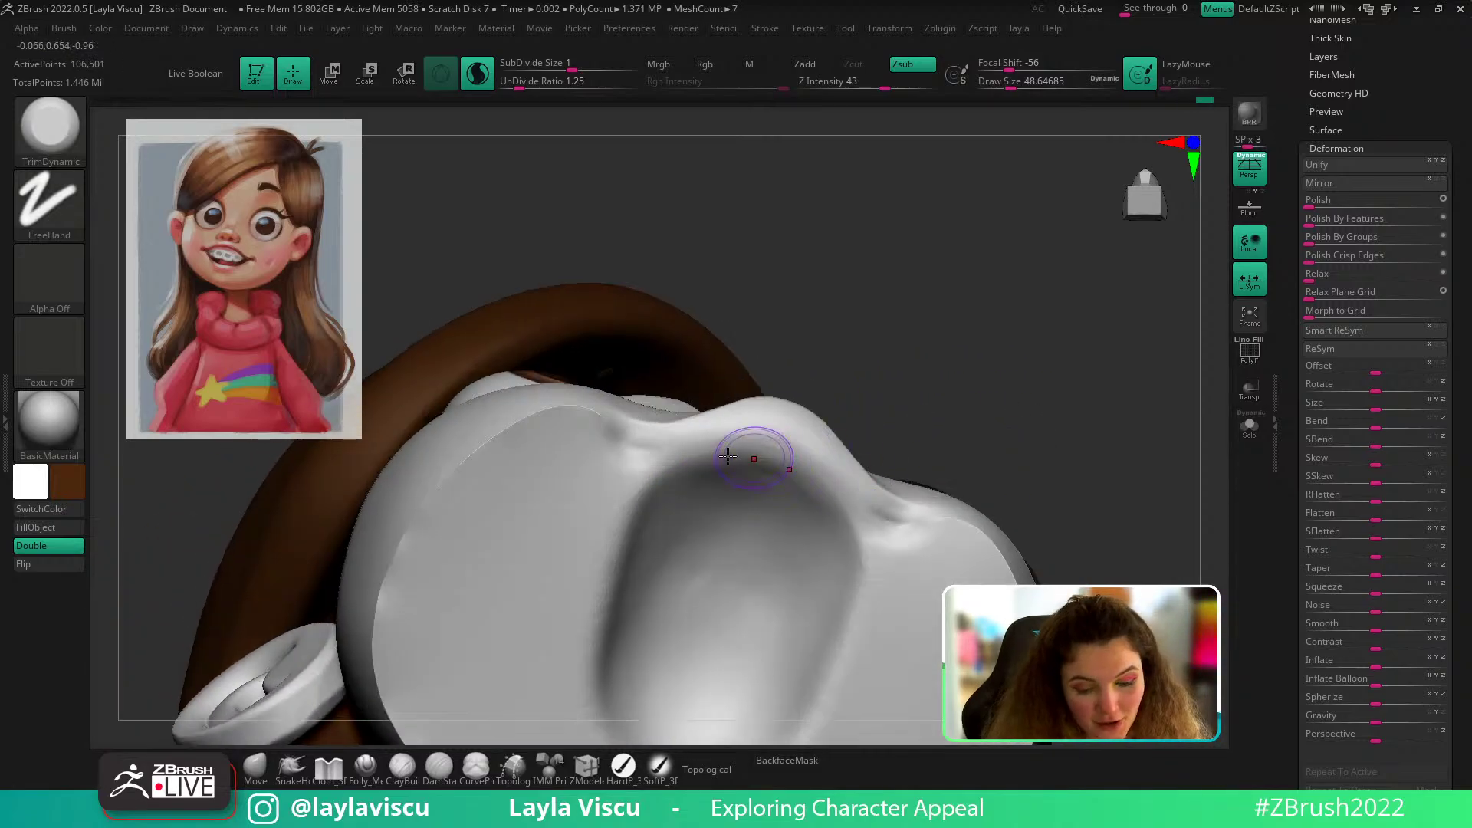
# Step: Show the full head again and examine the closed mouth from the front
pyautogui.moveTo(783, 475)
pyautogui.keyDown('ctrl'); pyautogui.mouseDown(button='right')
pyautogui.moveTo(930, 418)
pyautogui.moveTo(1097, 420)
pyautogui.moveTo(1121, 493)
pyautogui.moveTo(945, 439)
pyautogui.mouseUp(button='right'); pyautogui.keyUp('ctrl')
pyautogui.keyDown('ctrl'); pyautogui.keyDown('shift'); pyautogui.click(1120, 493); pyautogui.keyUp('shift'); pyautogui.keyUp('ctrl')
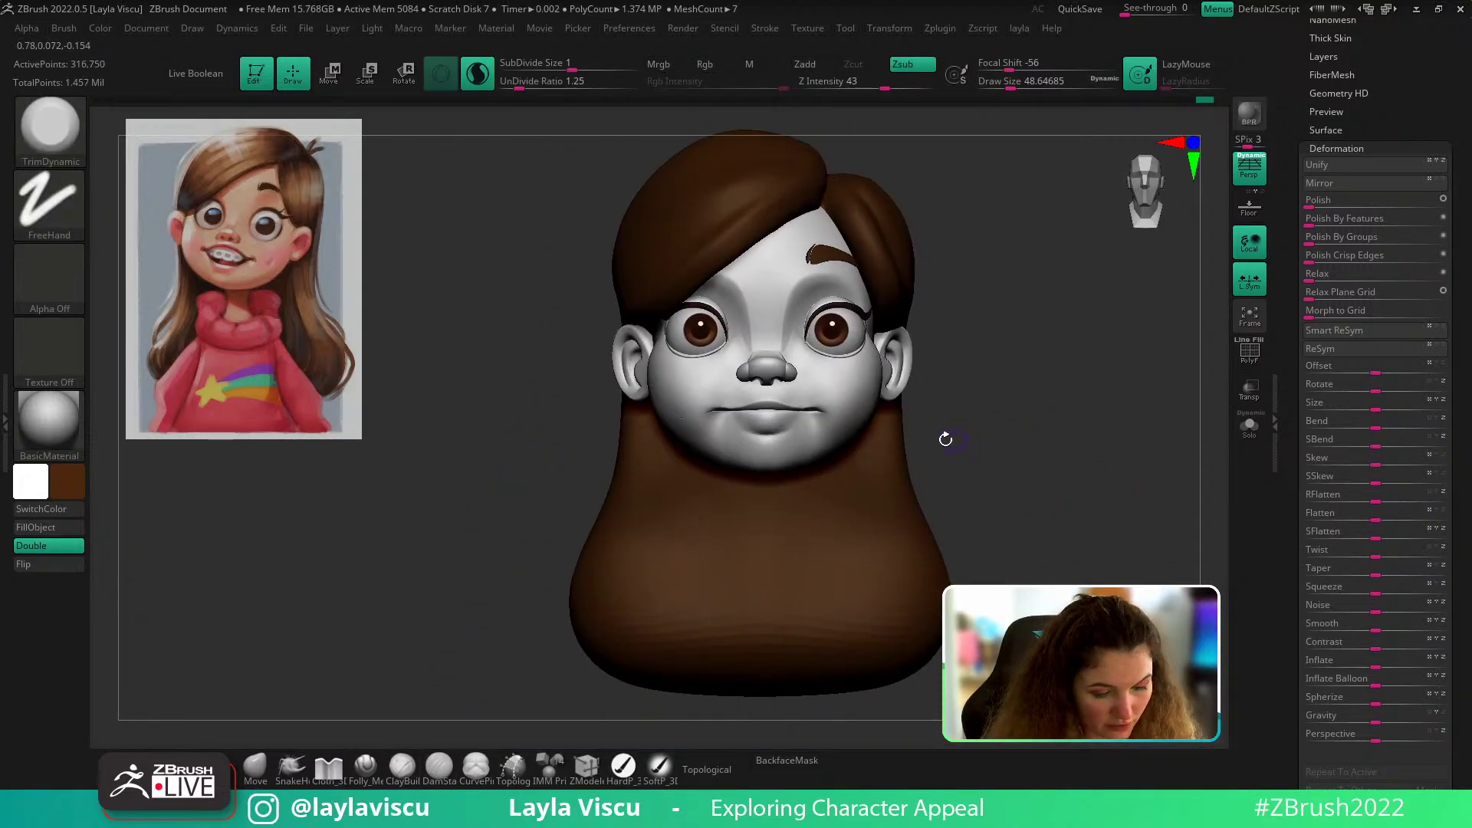
pyautogui.keyDown('ctrl'); pyautogui.moveTo(738, 423); pyautogui.dragTo(1078, 447, button='right'); pyautogui.keyUp('ctrl')
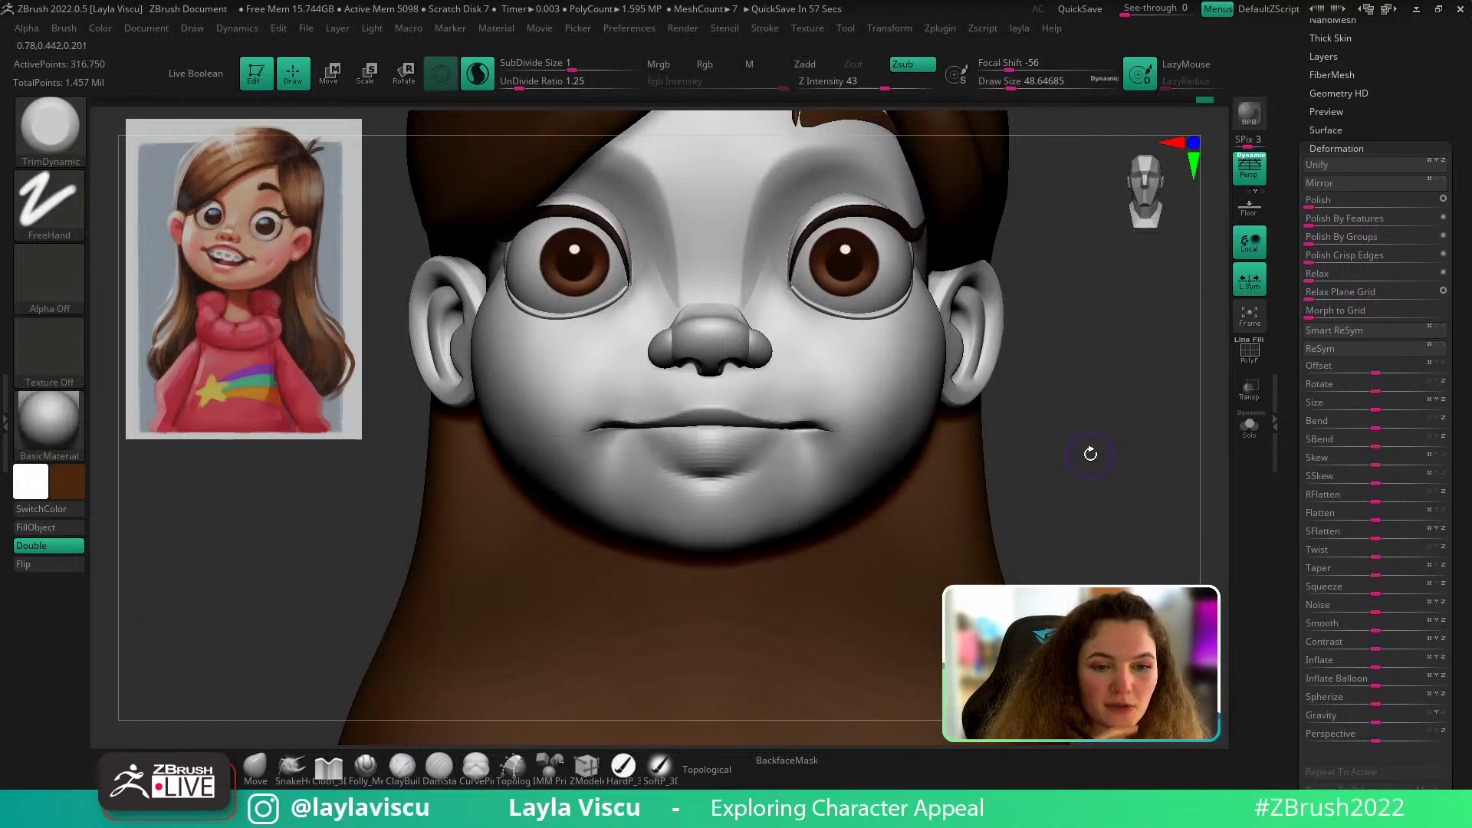
pyautogui.keyDown('ctrl'); pyautogui.moveTo(1072, 498); pyautogui.dragTo(1048, 477, button='right'); pyautogui.keyUp('ctrl')
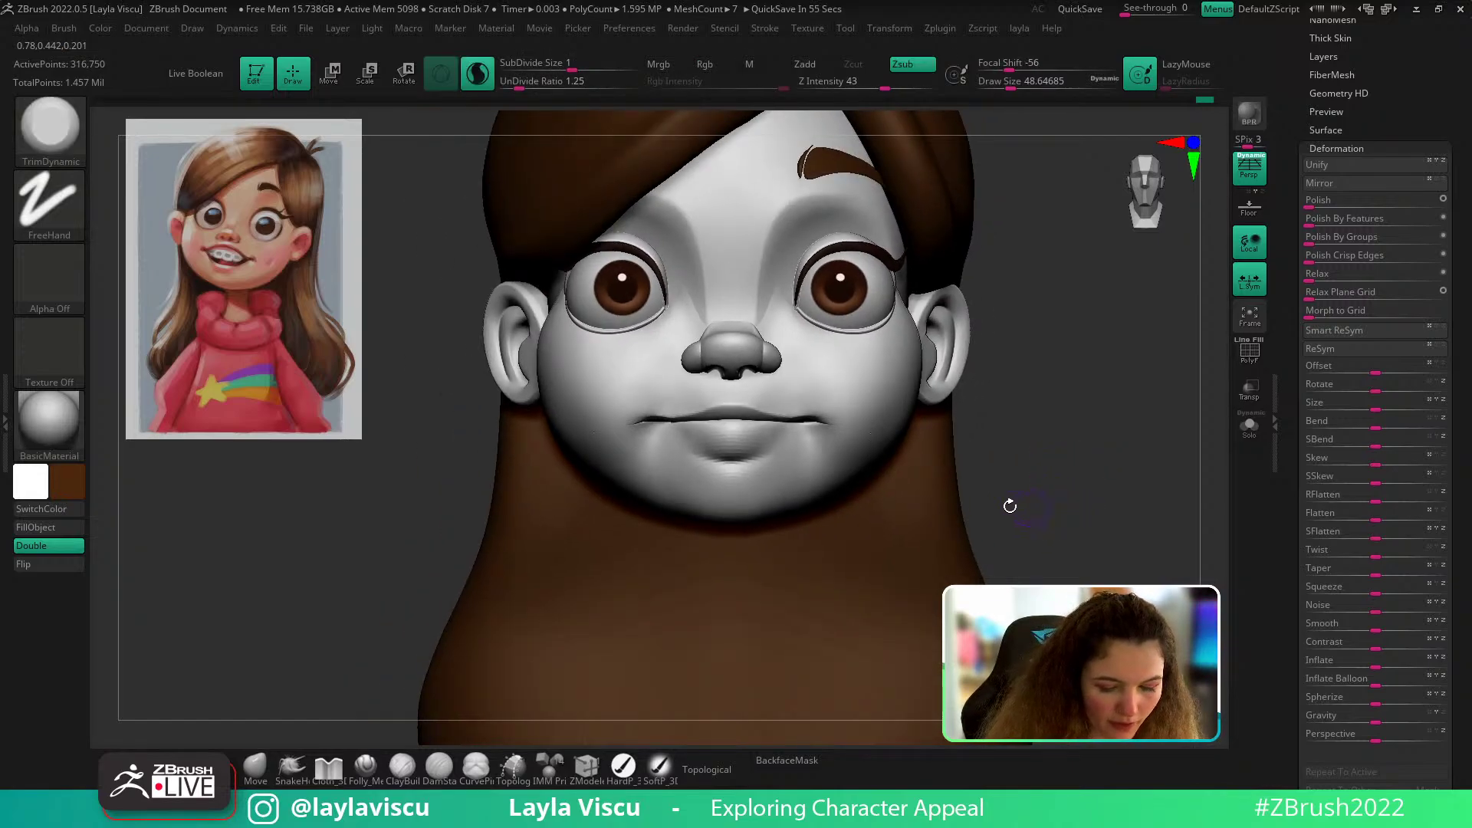
# Step: Adjust the temple area beside the outer eye corner with the Move brush at draw sizes of about 136 and 59
pyautogui.click(256, 768)
pyautogui.press('s')
pyautogui.moveTo(923, 434)
pyautogui.mouseDown()
pyautogui.moveTo(968, 440)
pyautogui.moveTo(931, 438)
pyautogui.mouseUp()
pyautogui.moveTo(615, 614)
pyautogui.mouseDown()
pyautogui.moveTo(657, 572)
pyautogui.moveTo(527, 691)
pyautogui.mouseUp()
pyautogui.press('s')
pyautogui.moveTo(821, 408); pyautogui.dragTo(816, 398)
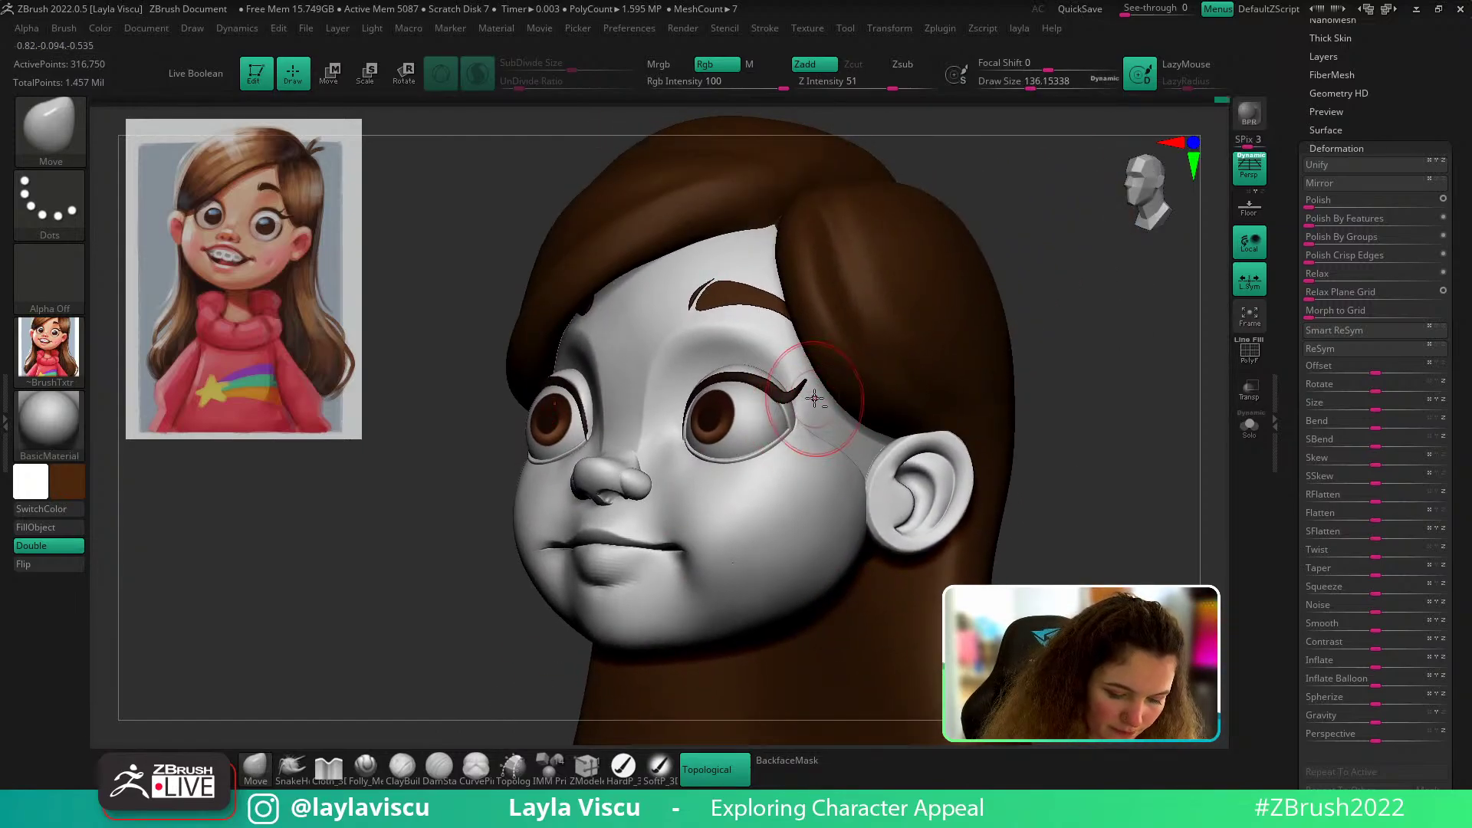
pyautogui.keyDown('ctrl'); pyautogui.moveTo(816, 398); pyautogui.dragTo(815, 444, button='right'); pyautogui.keyUp('ctrl')
pyautogui.press('s')
pyautogui.moveTo(815, 444); pyautogui.dragTo(799, 445)
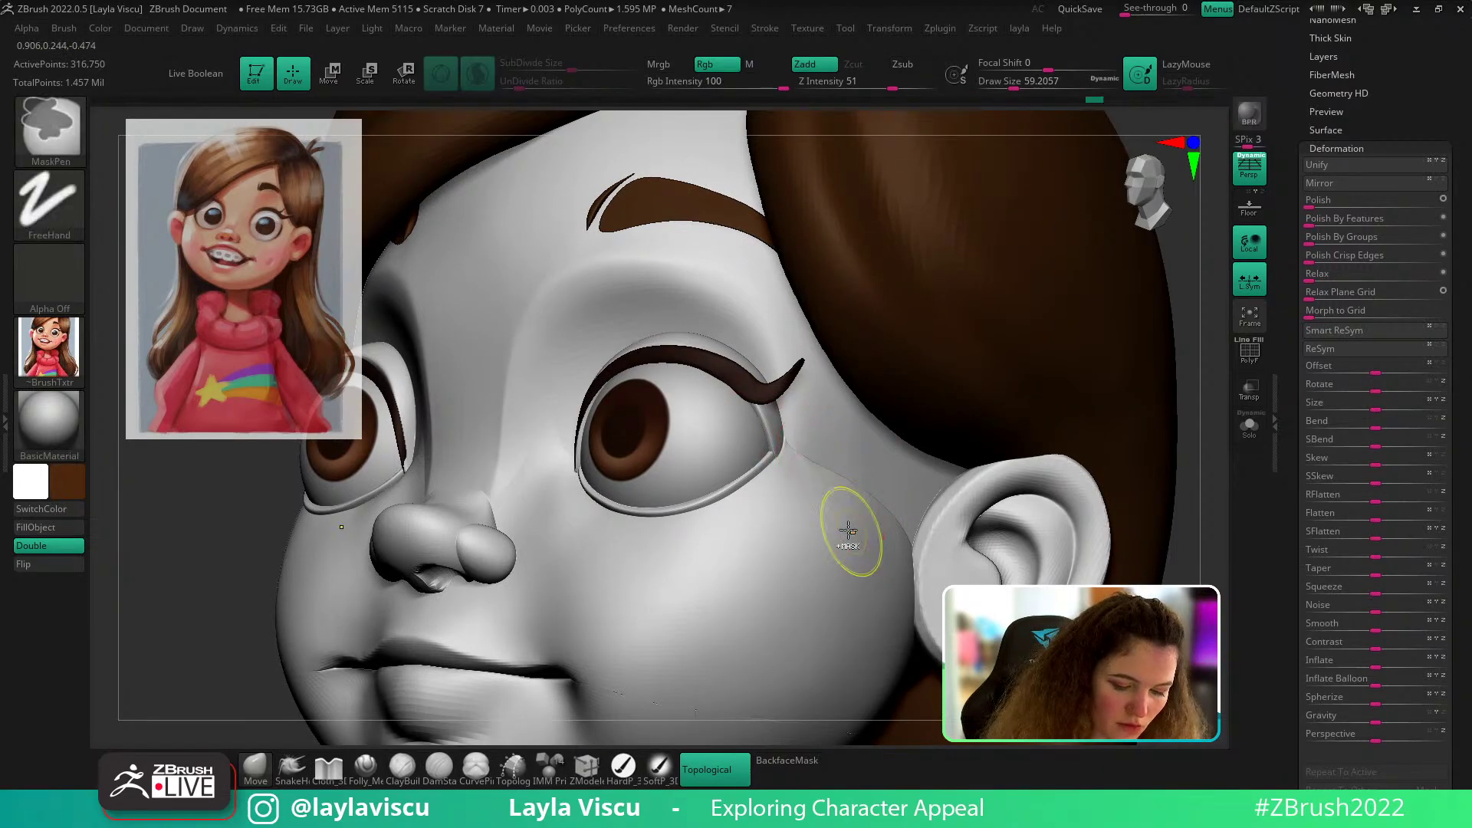
pyautogui.keyDown('ctrl'); pyautogui.moveTo(849, 532); pyautogui.dragTo(959, 371, button='right'); pyautogui.keyUp('ctrl')
pyautogui.keyDown('shift'); pyautogui.moveTo(1070, 491); pyautogui.dragTo(1125, 383); pyautogui.keyUp('shift')
pyautogui.moveTo(1125, 382); pyautogui.dragTo(1081, 516, button='right')
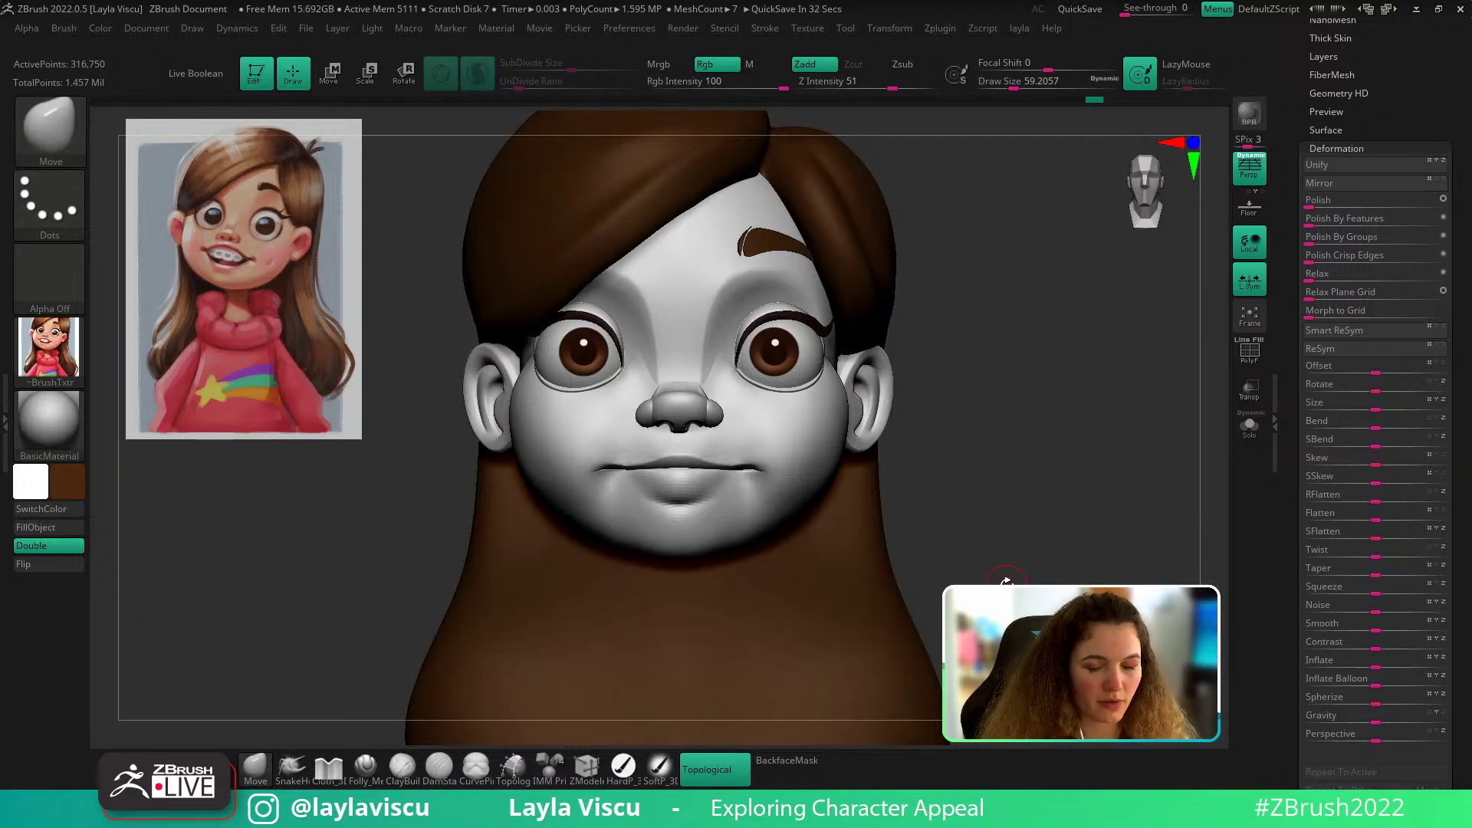
pyautogui.moveTo(976, 470); pyautogui.dragTo(1017, 575)
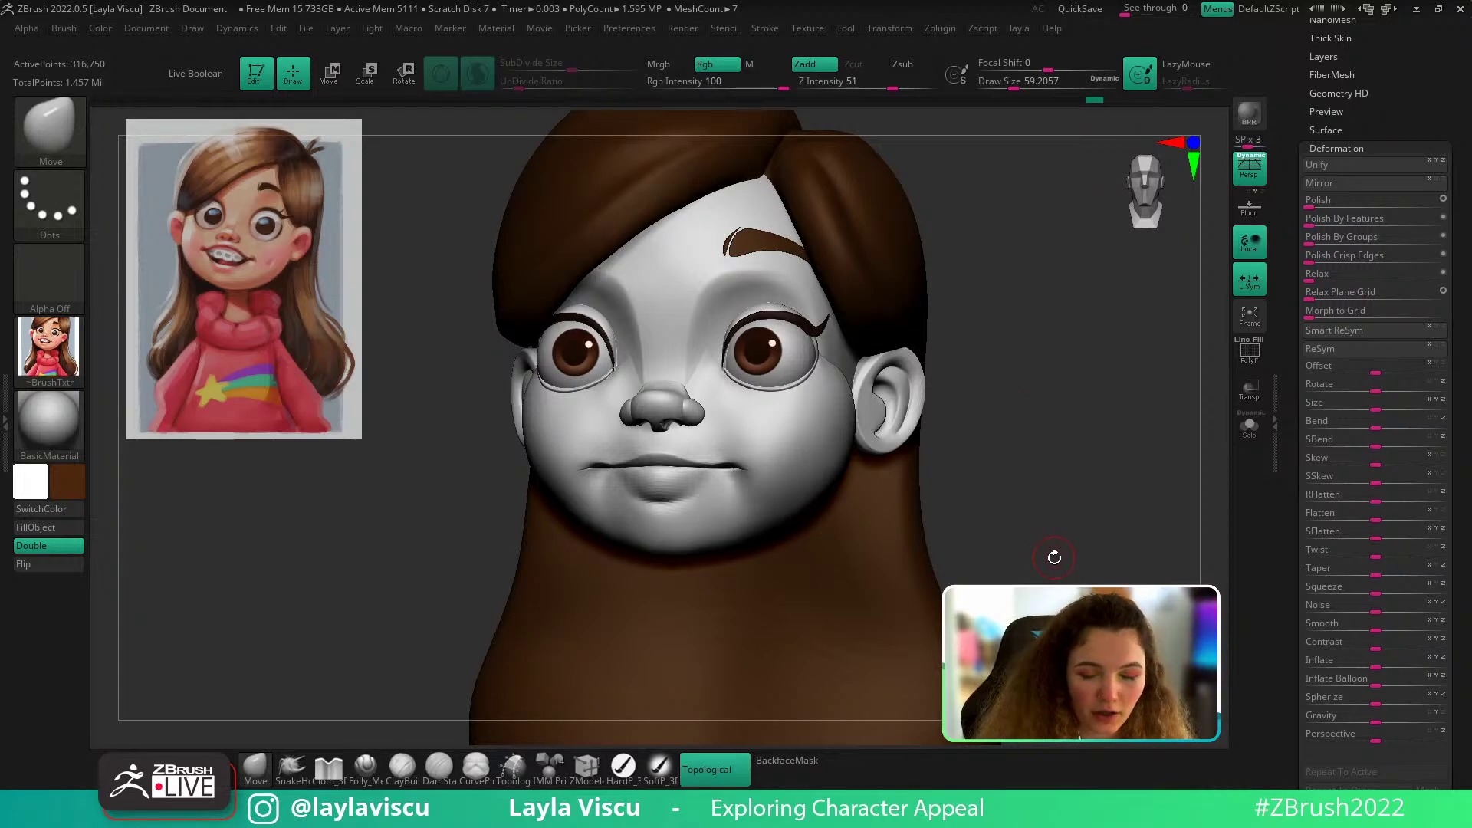
pyautogui.moveTo(1054, 557); pyautogui.dragTo(997, 552)
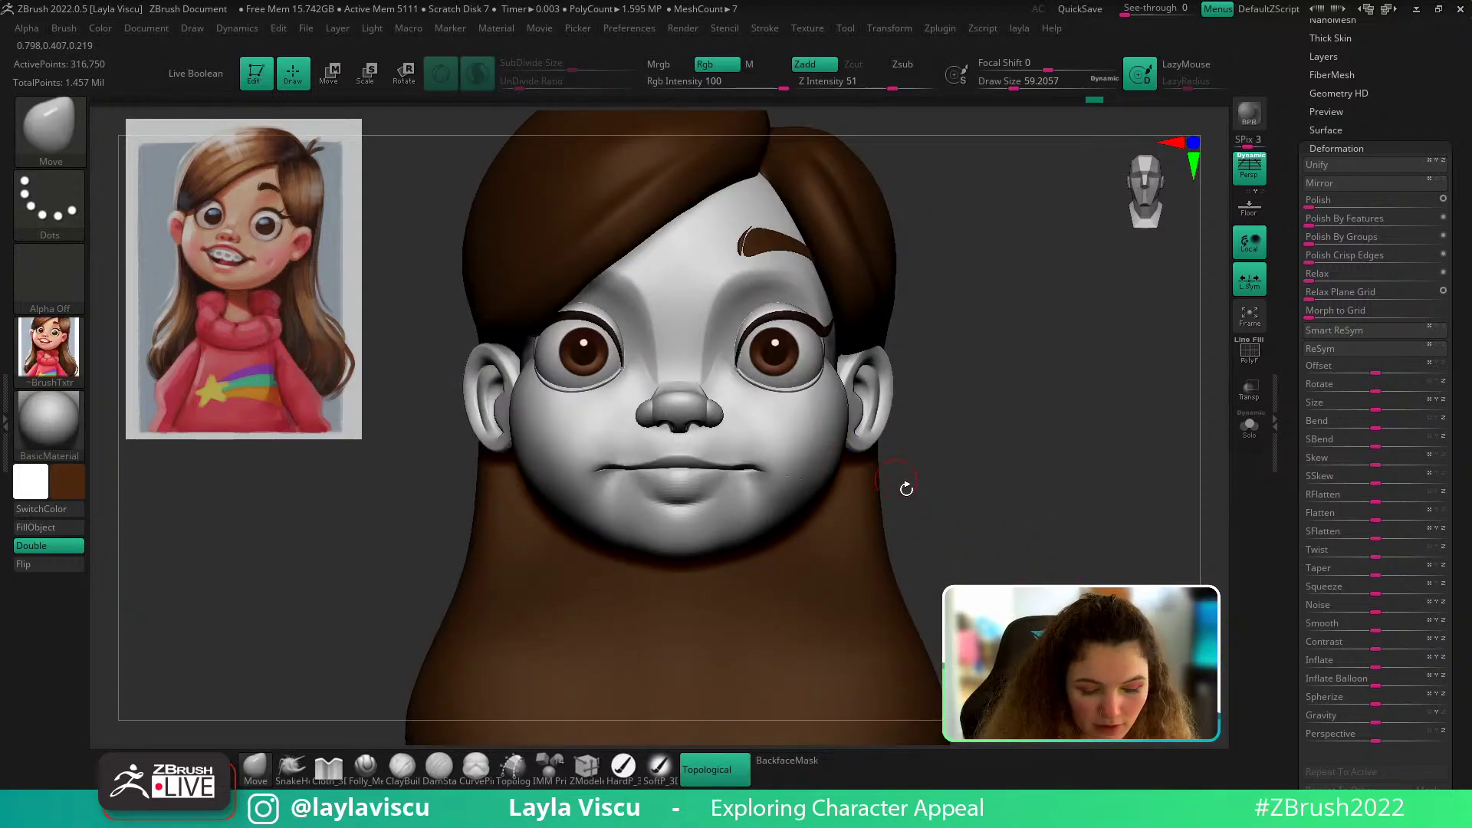
# Step: Examine the closed mouth, cheeks and jaw from below and from the front
pyautogui.moveTo(907, 489)
pyautogui.keyDown('ctrl'); pyautogui.mouseDown(button='right')
pyautogui.moveTo(855, 475)
pyautogui.moveTo(964, 481)
pyautogui.moveTo(909, 452)
pyautogui.mouseUp(button='right'); pyautogui.keyUp('ctrl')
pyautogui.press(']')
pyautogui.press(']')
pyautogui.press(']')
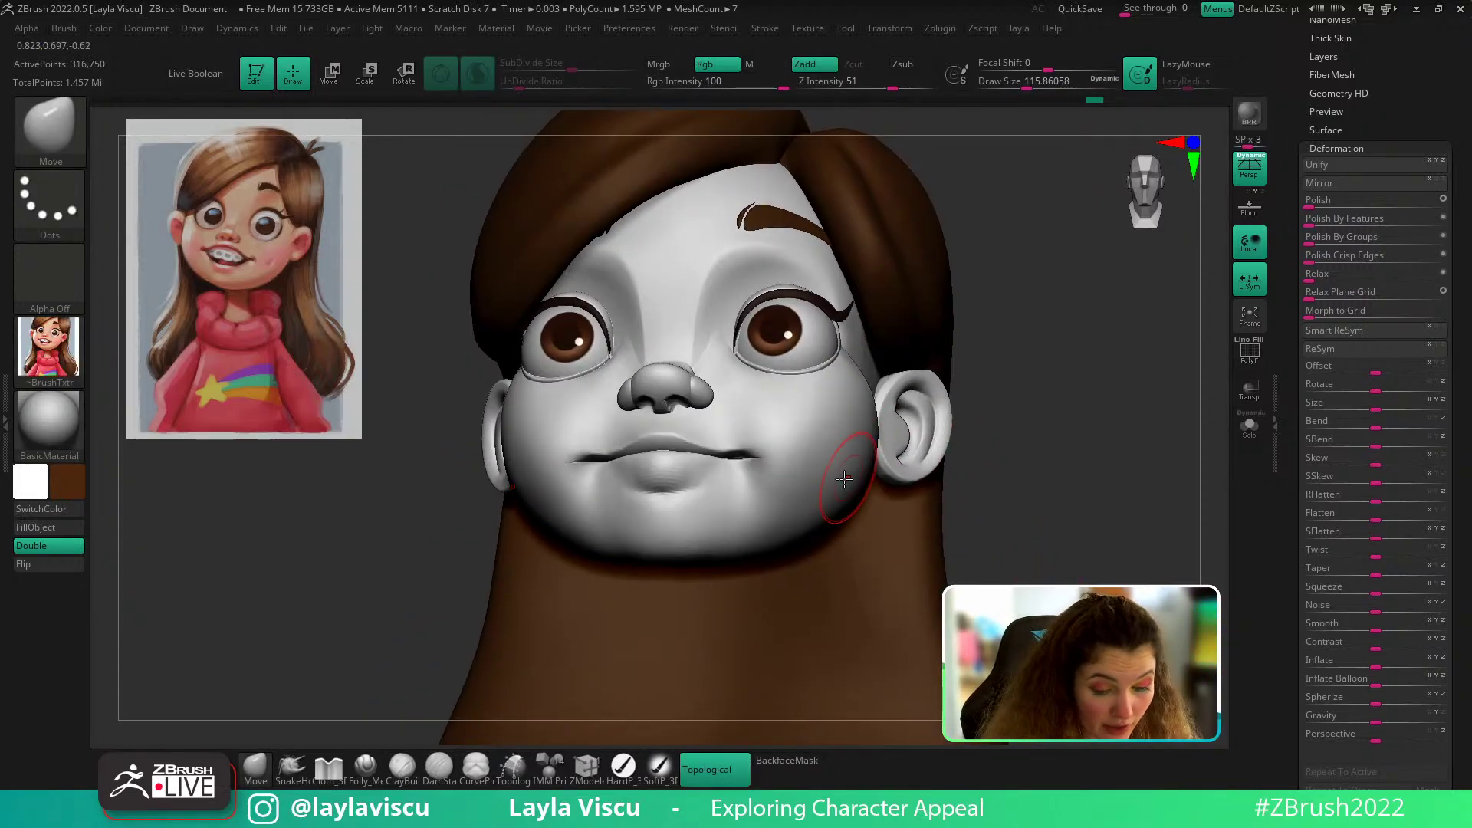
pyautogui.moveTo(999, 447)
pyautogui.mouseDown()
pyautogui.moveTo(986, 514)
pyautogui.moveTo(970, 503)
pyautogui.moveTo(980, 449)
pyautogui.mouseUp()
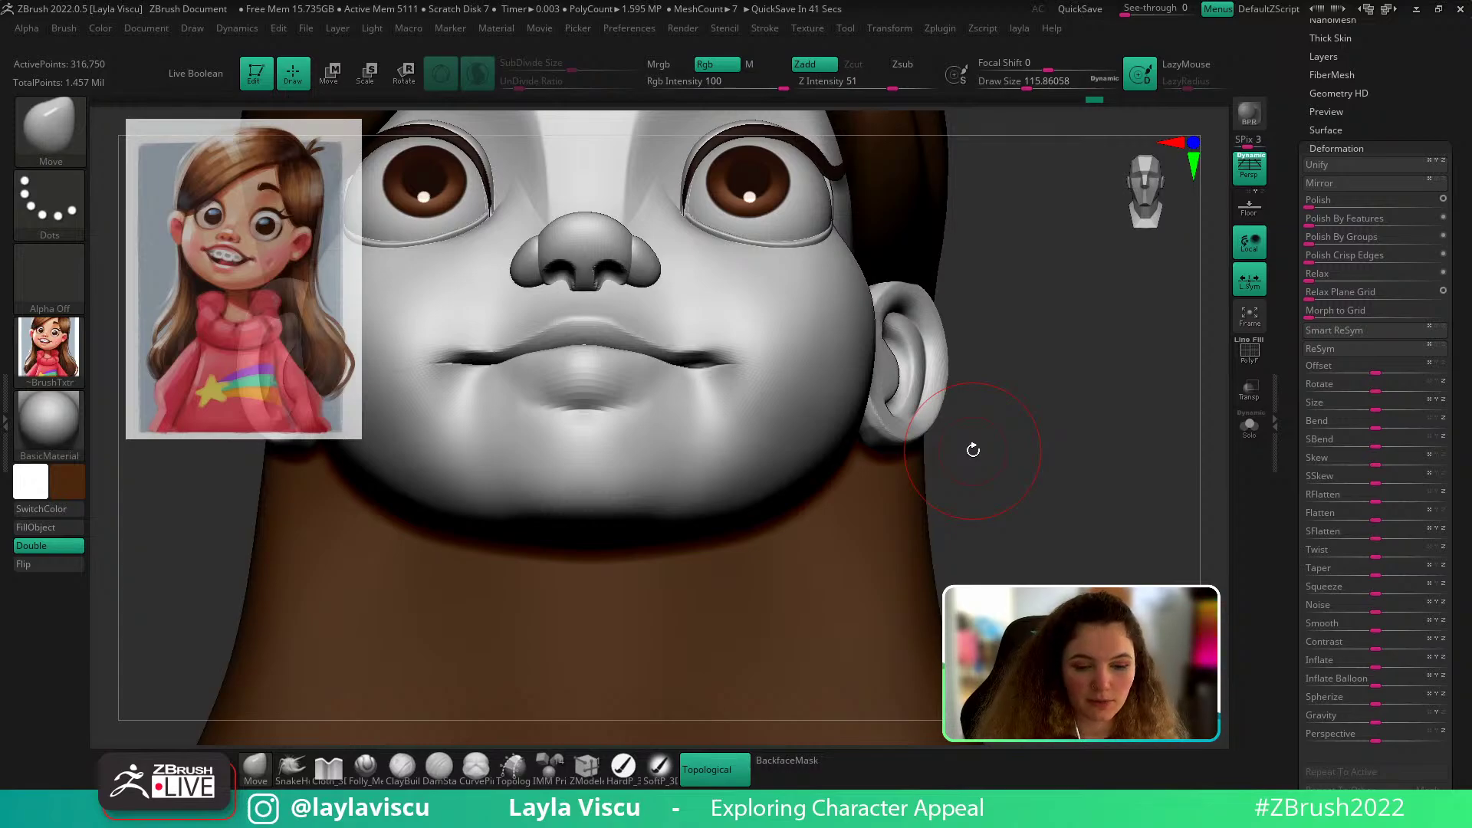
pyautogui.moveTo(1025, 424); pyautogui.dragTo(1003, 530, button='right')
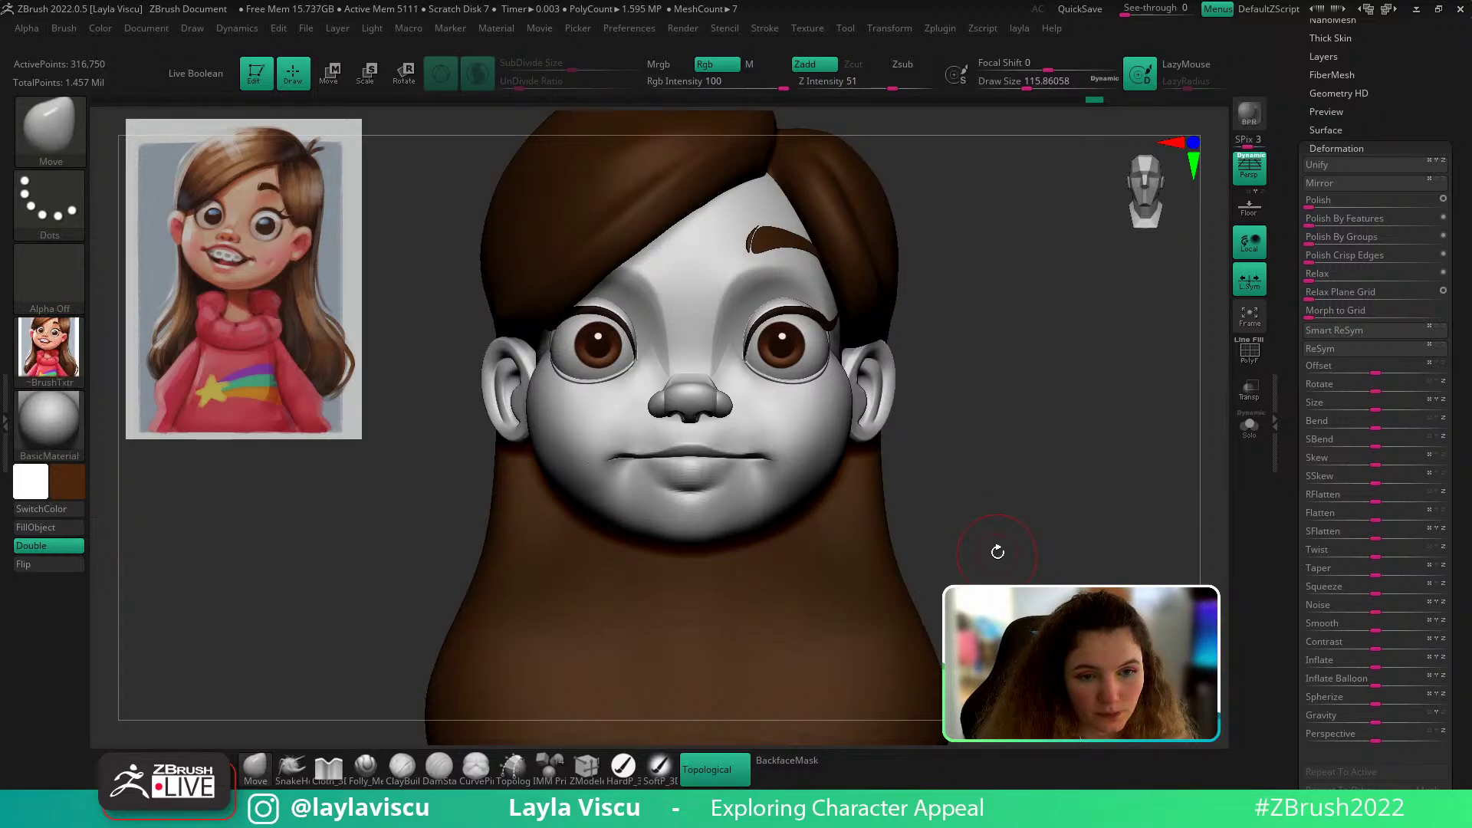
pyautogui.keyDown('alt'); pyautogui.moveTo(1000, 555); pyautogui.dragTo(1019, 526); pyautogui.keyUp('alt')
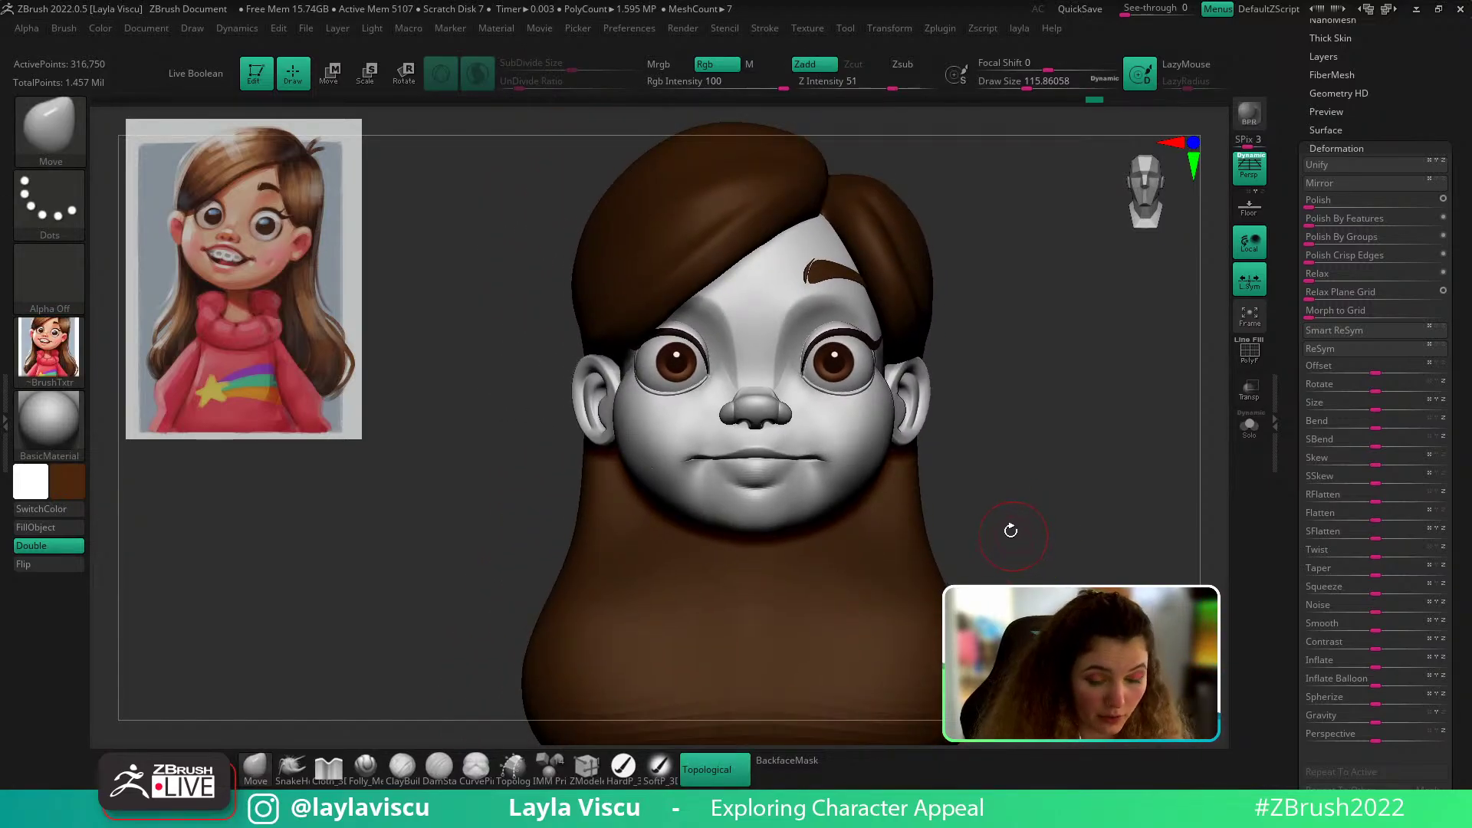
pyautogui.keyDown('ctrl'); pyautogui.moveTo(885, 465); pyautogui.dragTo(888, 504, button='right'); pyautogui.keyUp('ctrl')
pyautogui.moveTo(1021, 508); pyautogui.dragTo(920, 602, button='right')
# Step: Isolate the upper face, examine the mouth cavity from underneath, and show the full head again
pyautogui.keyDown('ctrl'); pyautogui.keyDown('shift'); pyautogui.click(806, 519); pyautogui.keyUp('shift'); pyautogui.keyUp('ctrl')
pyautogui.moveTo(932, 529)
pyautogui.mouseDown(button='right')
pyautogui.moveTo(1019, 526)
pyautogui.moveTo(1035, 637)
pyautogui.moveTo(1016, 473)
pyautogui.moveTo(1021, 523)
pyautogui.moveTo(1020, 464)
pyautogui.moveTo(1069, 418)
pyautogui.moveTo(1075, 358)
pyautogui.moveTo(991, 357)
pyautogui.mouseUp(button='right')
pyautogui.keyDown('ctrl'); pyautogui.keyDown('shift'); pyautogui.click(1019, 546); pyautogui.keyUp('shift'); pyautogui.keyUp('ctrl')
pyautogui.keyDown('ctrl'); pyautogui.keyDown('shift'); pyautogui.click(859, 434); pyautogui.keyUp('shift'); pyautogui.keyUp('ctrl')
pyautogui.press('s')
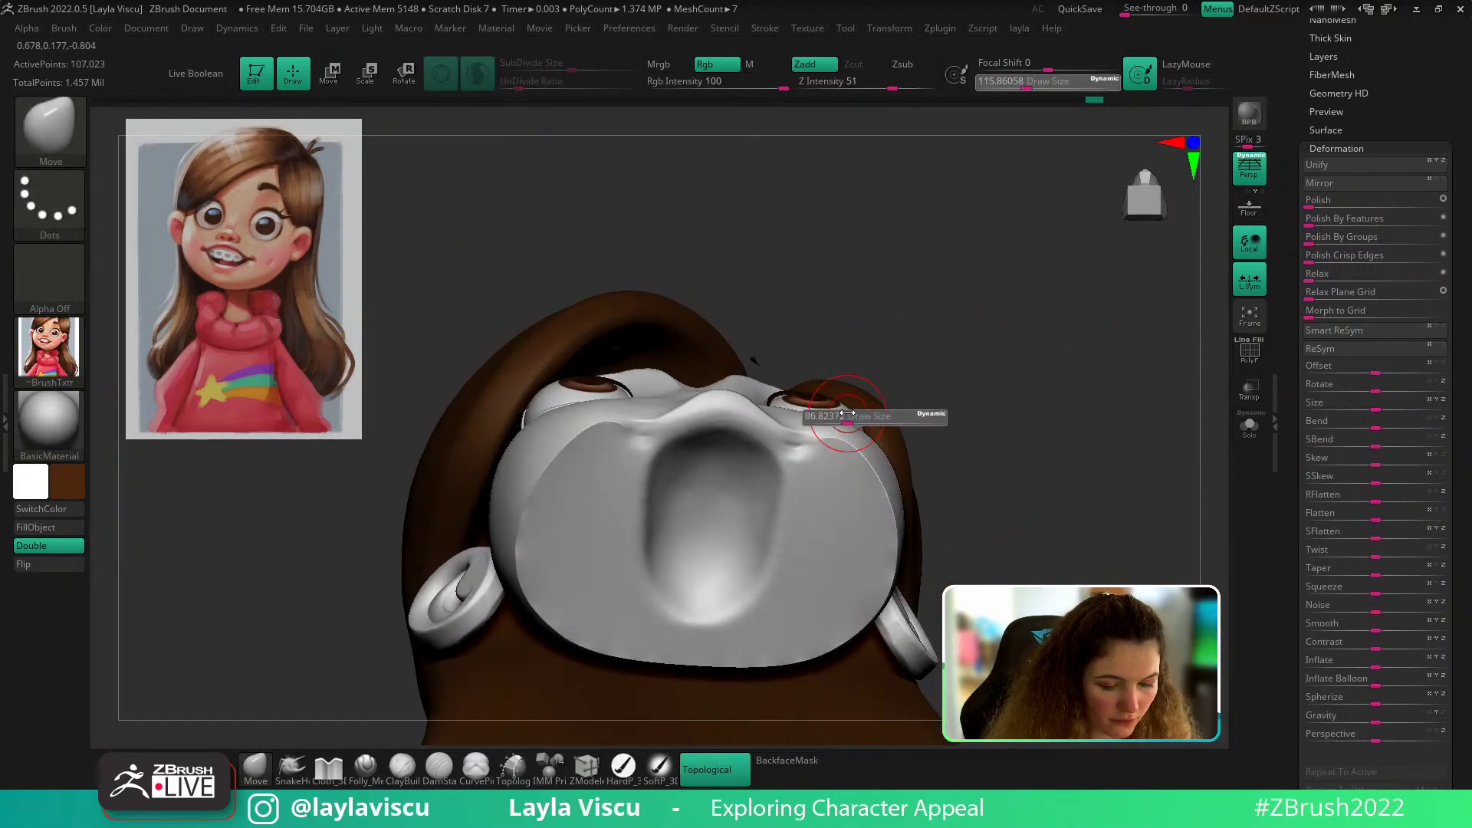
pyautogui.moveTo(854, 417); pyautogui.dragTo(847, 417)
pyautogui.keyDown('ctrl'); pyautogui.keyDown('shift'); pyautogui.click(1091, 374); pyautogui.keyUp('shift'); pyautogui.keyUp('ctrl')
pyautogui.moveTo(1095, 402); pyautogui.dragTo(1093, 548, button='right')
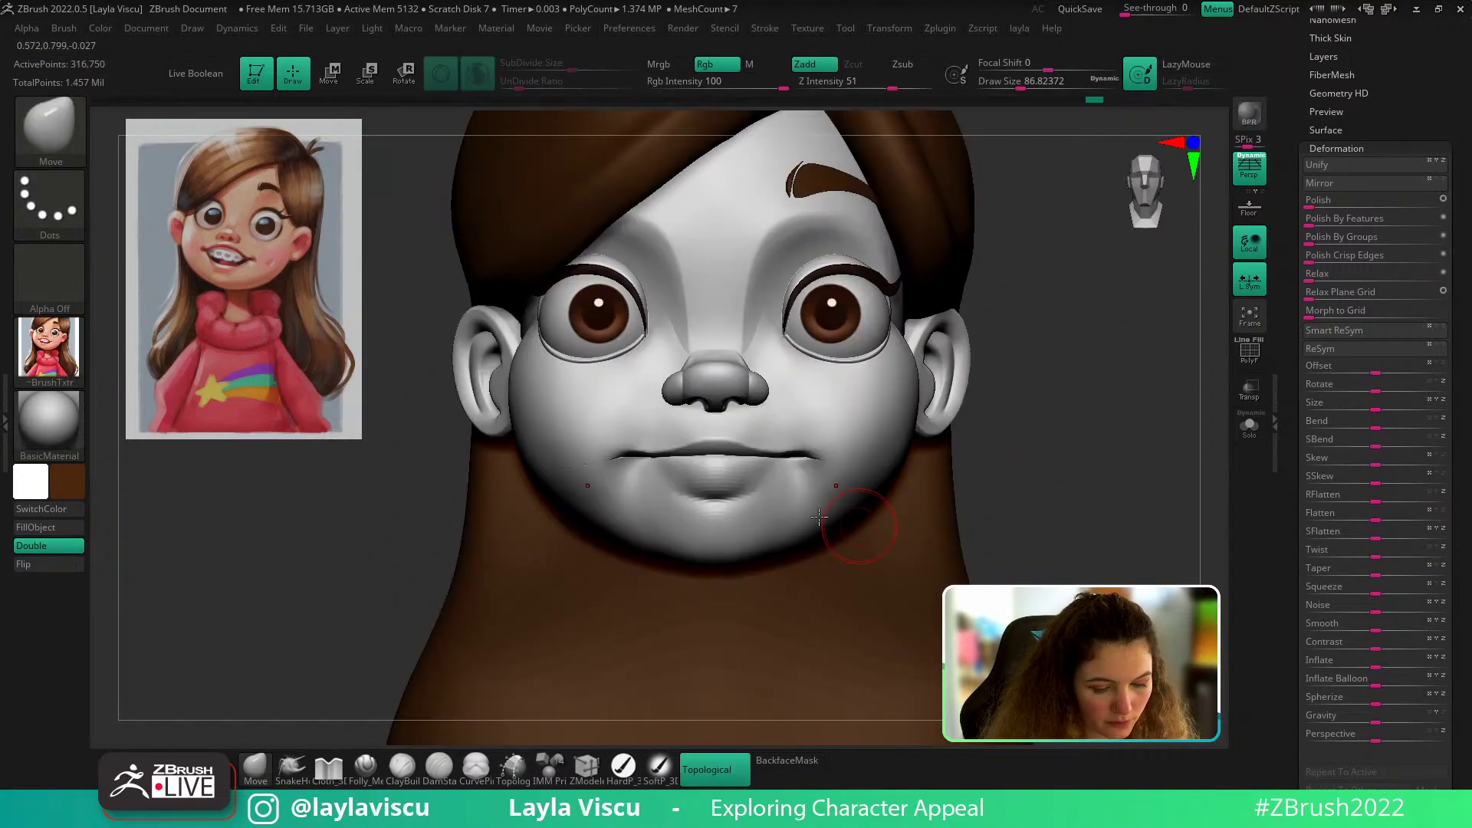
# Step: Open the mouth by pulling the lower lip down with the Move brush at draw sizes of about 177 and 158
pyautogui.press('s')
pyautogui.moveTo(793, 494)
pyautogui.mouseDown()
pyautogui.moveTo(815, 495)
pyautogui.moveTo(754, 496)
pyautogui.moveTo(743, 461)
pyautogui.moveTo(756, 425)
pyautogui.mouseUp()
pyautogui.press('s')
pyautogui.moveTo(882, 503)
pyautogui.mouseDown(button='right')
pyautogui.moveTo(887, 473)
pyautogui.moveTo(1031, 389)
pyautogui.moveTo(1036, 368)
pyautogui.moveTo(1068, 402)
pyautogui.moveTo(1012, 418)
pyautogui.moveTo(1028, 478)
pyautogui.mouseUp(button='right')
pyautogui.press('ctrl')
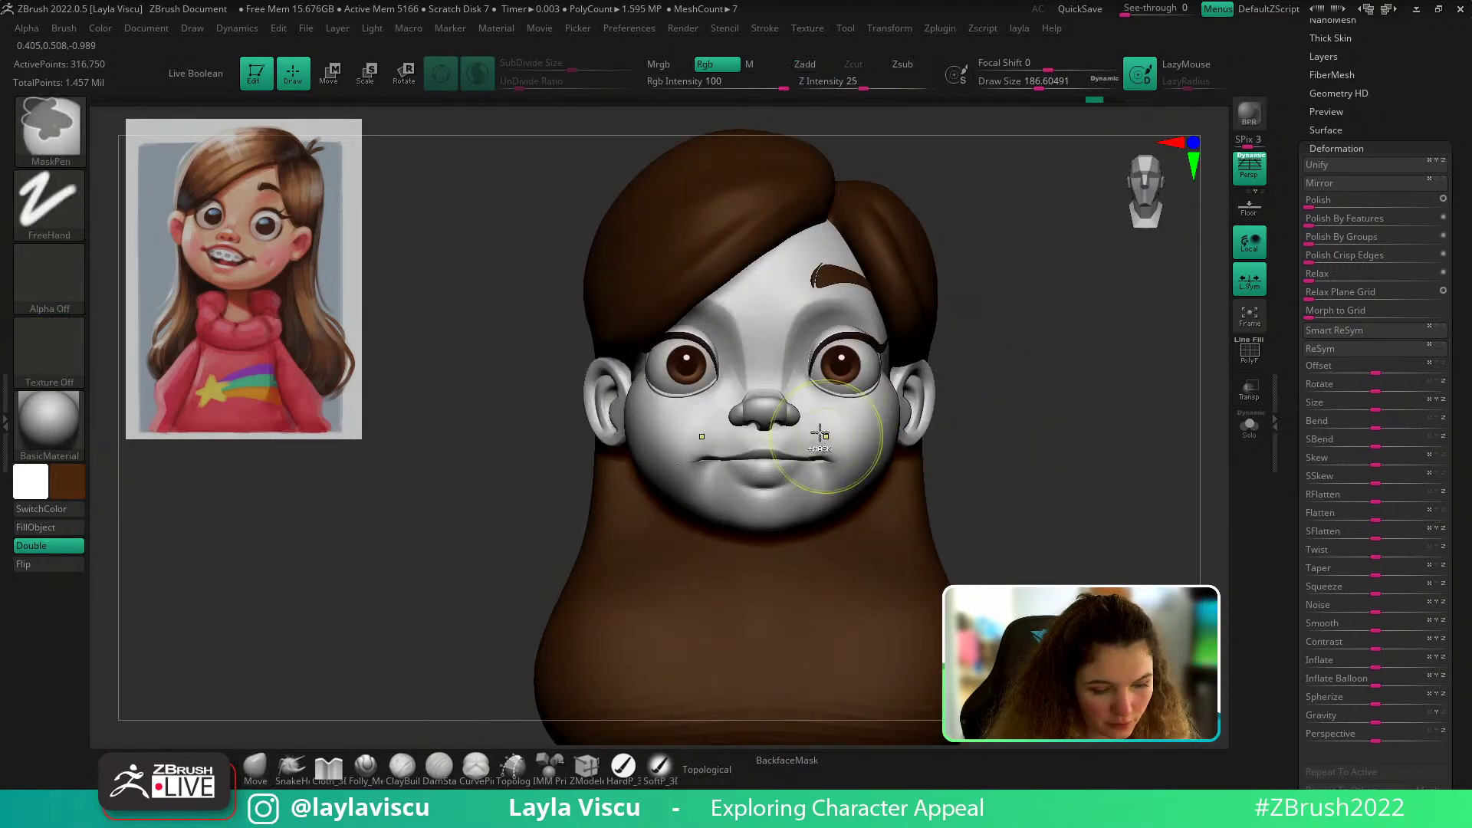
pyautogui.keyDown('ctrl'); pyautogui.moveTo(819, 433); pyautogui.dragTo(838, 470, button='right'); pyautogui.keyUp('ctrl')
pyautogui.press('s')
pyautogui.moveTo(838, 470); pyautogui.dragTo(791, 492)
pyautogui.press('s')
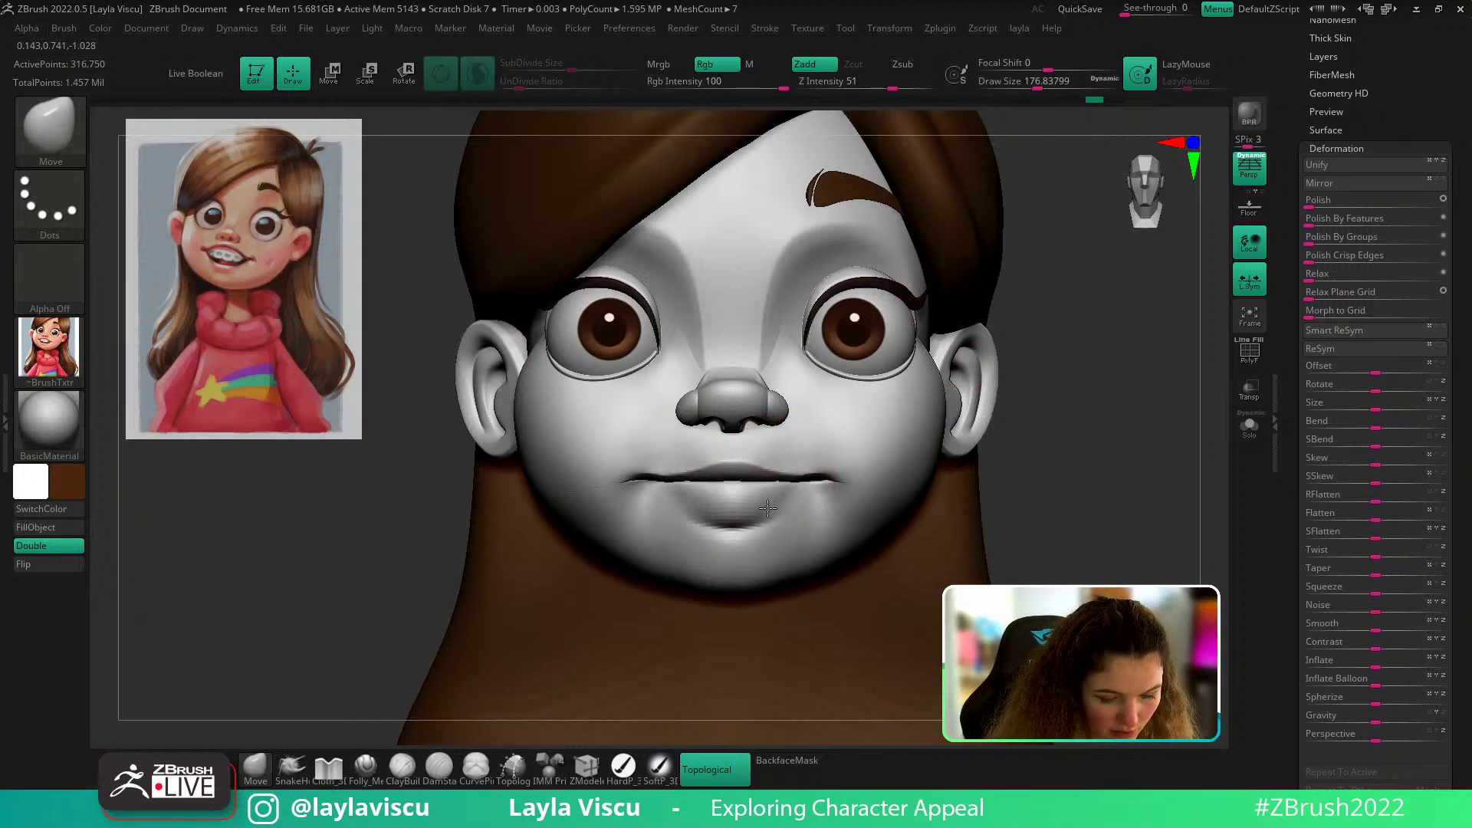
pyautogui.press('s')
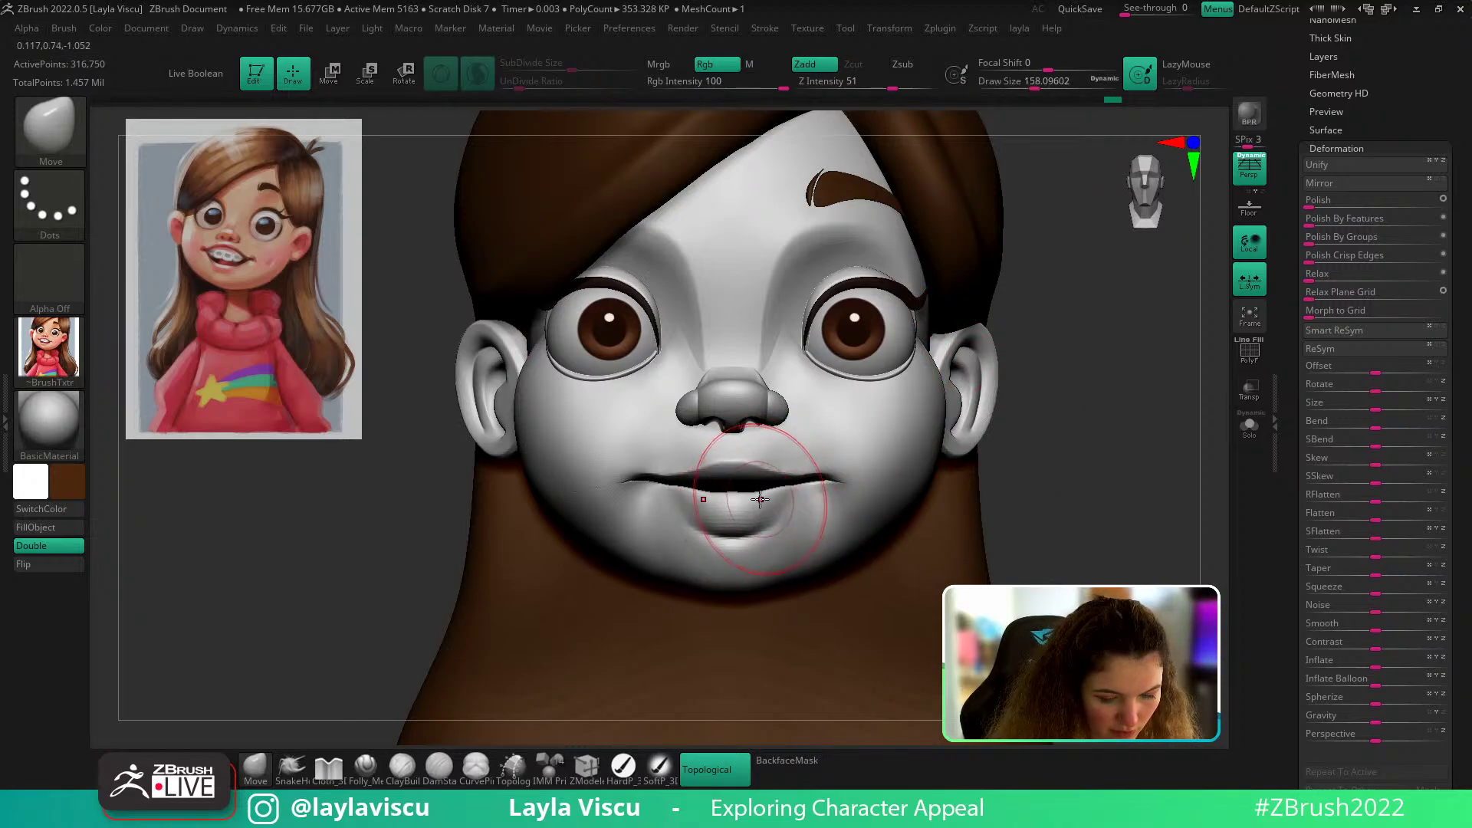
pyautogui.moveTo(749, 498)
pyautogui.mouseDown()
pyautogui.moveTo(730, 498)
pyautogui.moveTo(788, 498)
pyautogui.mouseUp()
pyautogui.hotkey('ctrl', 'z')
# Step: Reshape the upper lip and its outer edge with the Move brush at draw sizes of about 120 and 101
pyautogui.press('s')
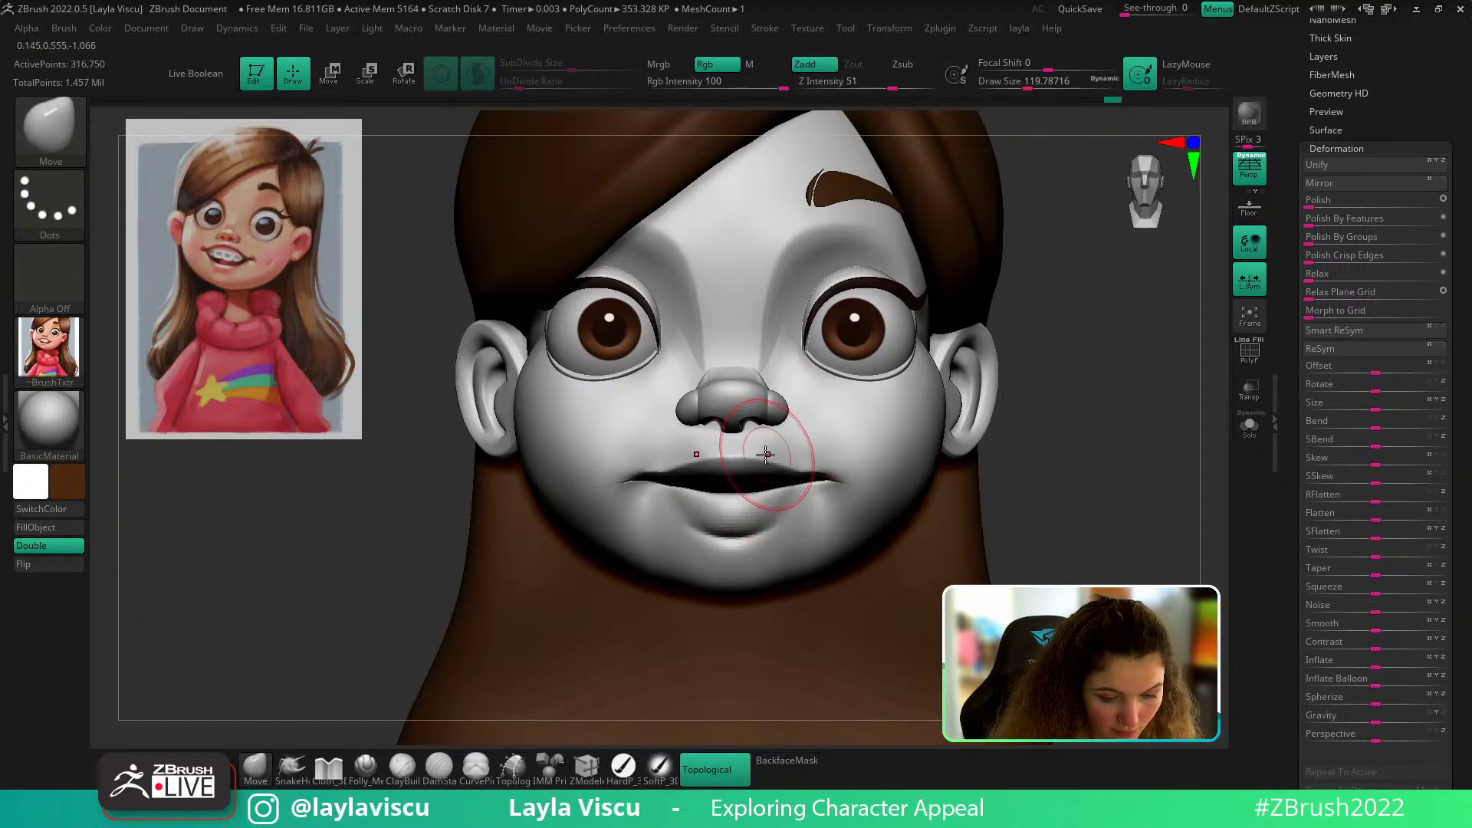
pyautogui.moveTo(1061, 421); pyautogui.dragTo(945, 395)
pyautogui.press('s')
pyautogui.moveTo(788, 461); pyautogui.dragTo(754, 444)
pyautogui.keyDown('ctrl'); pyautogui.moveTo(831, 512); pyautogui.dragTo(825, 477, button='right'); pyautogui.keyUp('ctrl')
pyautogui.moveTo(813, 489); pyautogui.dragTo(813, 483)
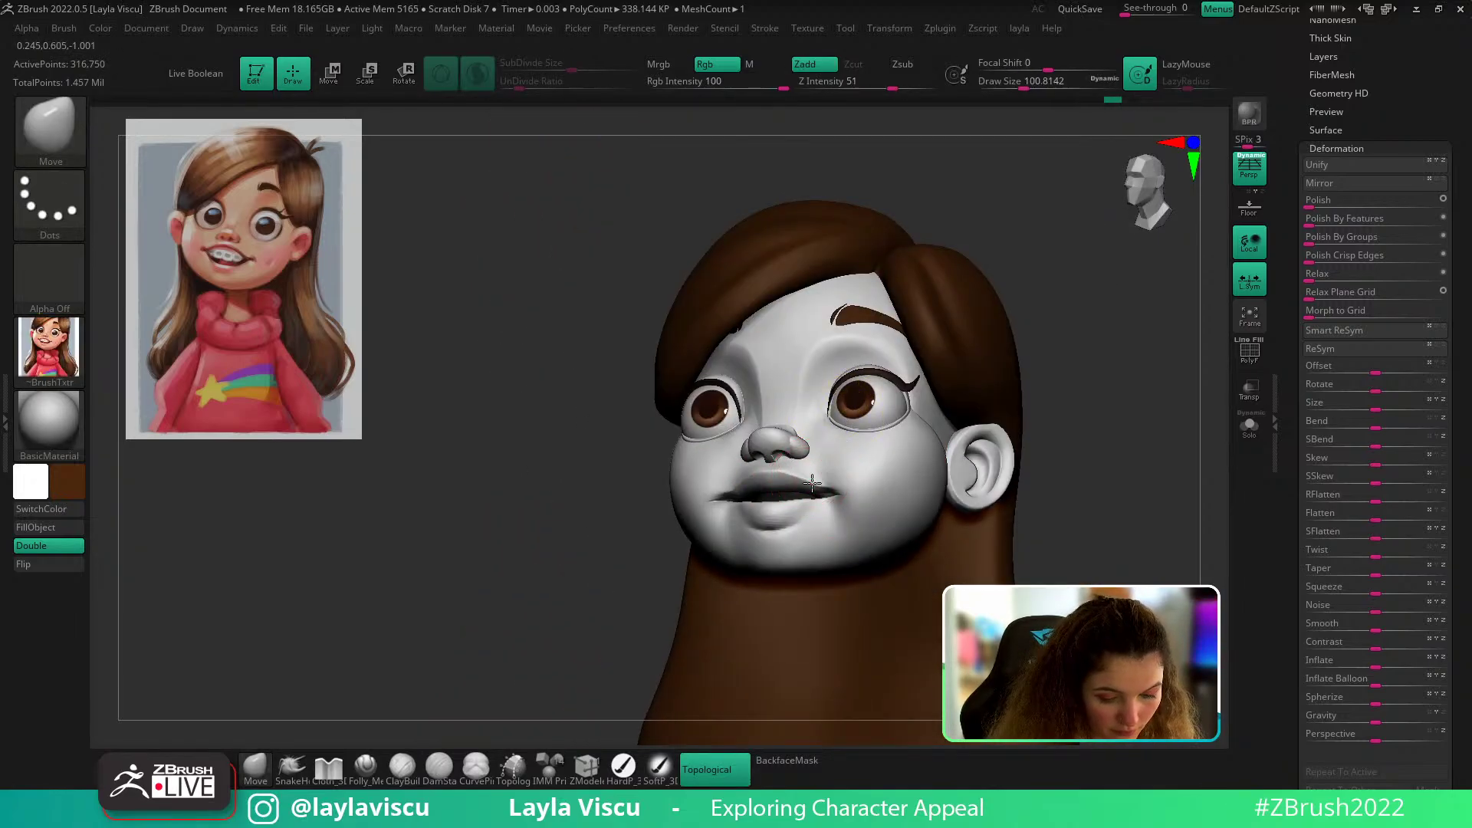
pyautogui.click(477, 72)
# Step: Refine the lip contour around the mouth opening with the Move brush at a draw size of about 49
pyautogui.keyDown('ctrl'); pyautogui.moveTo(833, 423); pyautogui.dragTo(838, 543, button='right'); pyautogui.keyUp('ctrl')
pyautogui.press('s')
pyautogui.moveTo(836, 548); pyautogui.dragTo(802, 566)
pyautogui.keyDown('ctrl'); pyautogui.moveTo(798, 564); pyautogui.dragTo(752, 464, button='right'); pyautogui.keyUp('ctrl')
pyautogui.moveTo(1095, 405); pyautogui.dragTo(1124, 399)
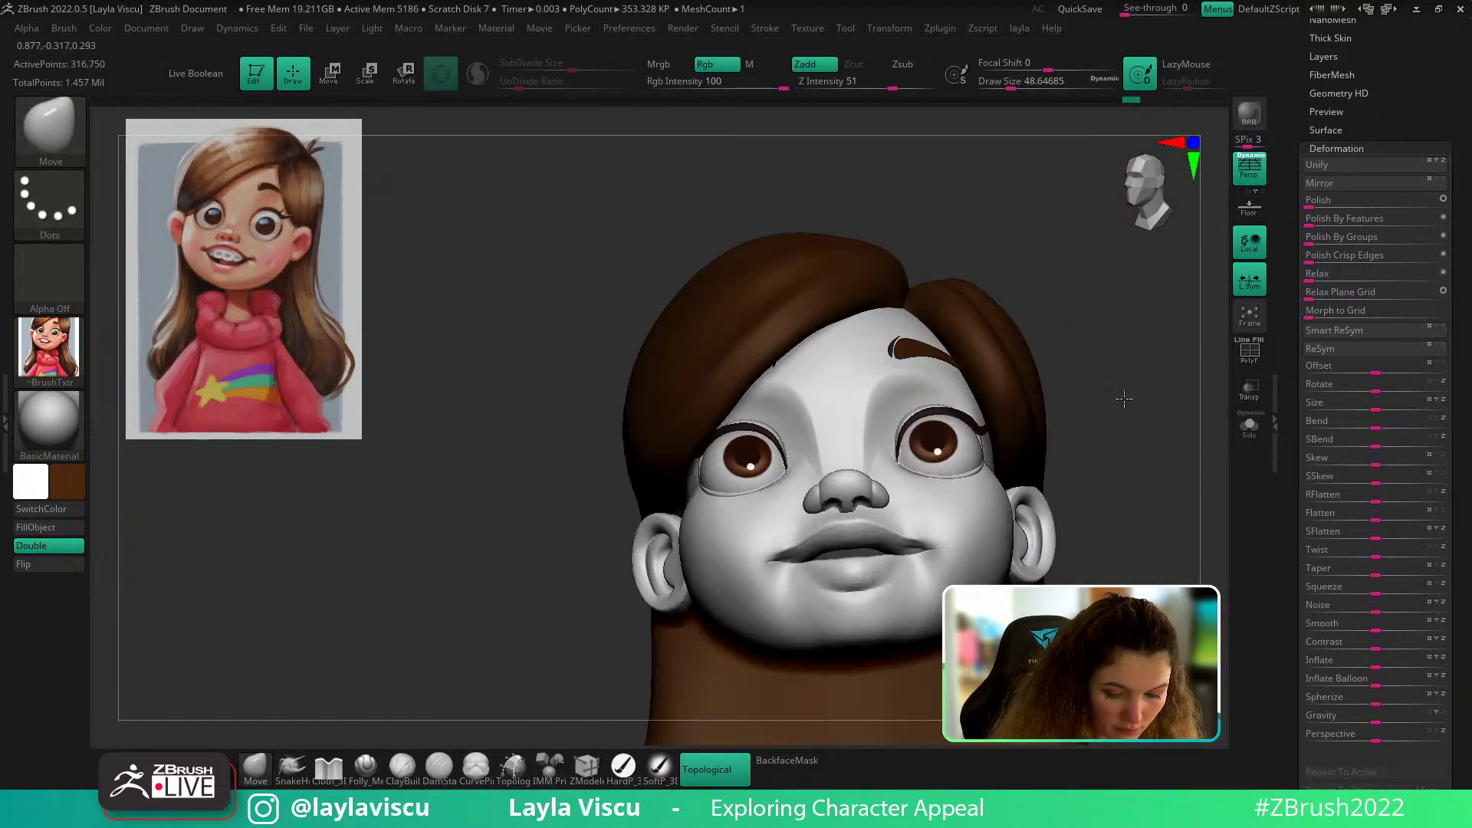
pyautogui.moveTo(1124, 398); pyautogui.dragTo(1133, 393, button='right')
# Step: Adjust the mouth corners with the Move brush at draw sizes of about 54 and 101, and smooth the upper lip near the corner
pyautogui.press('s')
pyautogui.moveTo(938, 513); pyautogui.dragTo(943, 511)
pyautogui.keyDown('ctrl'); pyautogui.moveTo(938, 529); pyautogui.dragTo(948, 606, button='right'); pyautogui.keyUp('ctrl')
pyautogui.moveTo(927, 565); pyautogui.dragTo(935, 538)
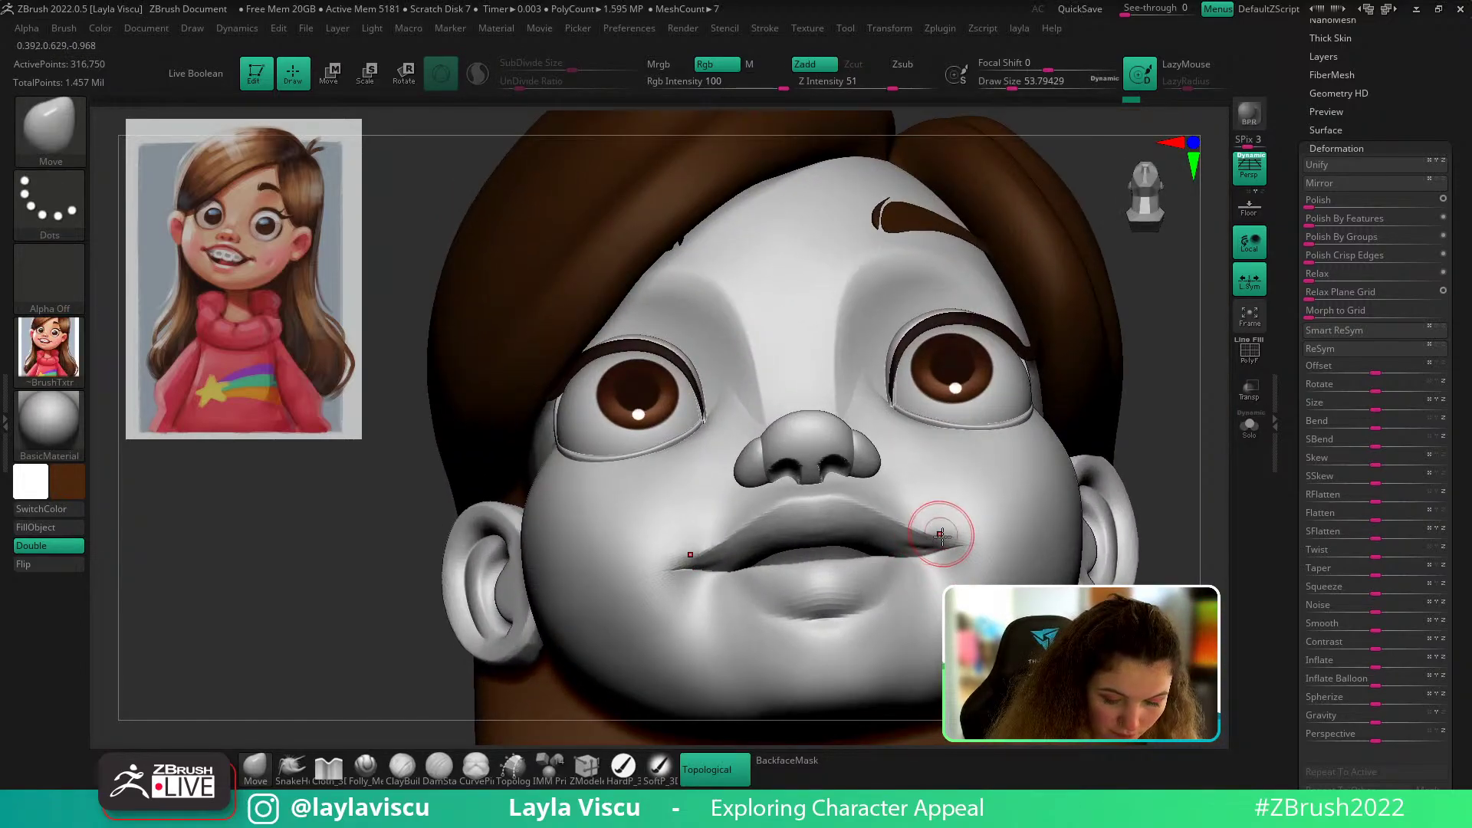
pyautogui.keyDown('ctrl'); pyautogui.moveTo(941, 535); pyautogui.dragTo(934, 464, button='right'); pyautogui.keyUp('ctrl')
pyautogui.moveTo(1116, 453); pyautogui.dragTo(1039, 451)
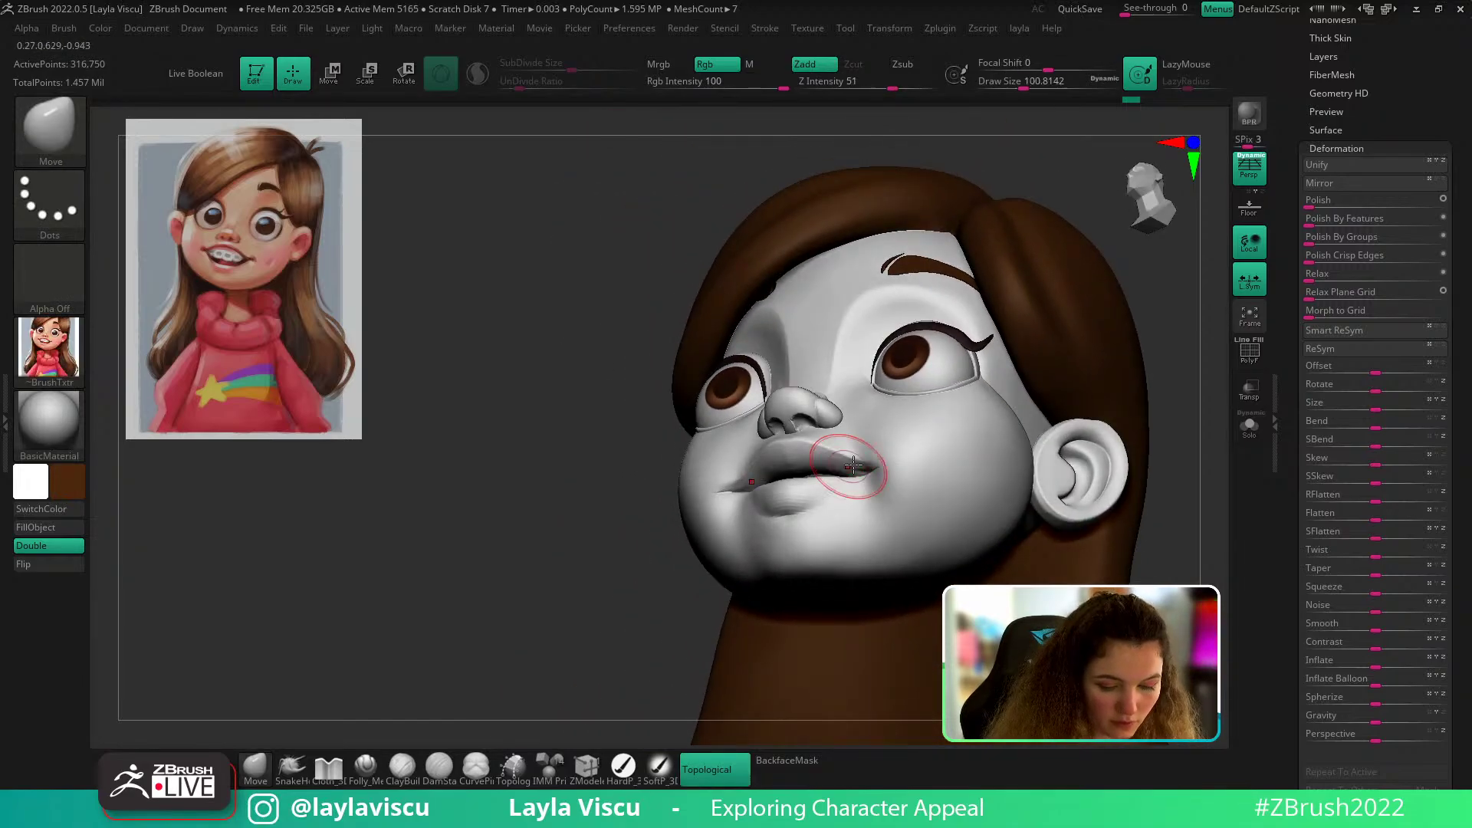
pyautogui.keyDown('shift'); pyautogui.moveTo(854, 465); pyautogui.dragTo(868, 480); pyautogui.keyUp('shift')
# Step: Isolate the upper face and carve the front rim of the mouth cavity deeper with the ClayBuildup brush
pyautogui.moveTo(1184, 470)
pyautogui.mouseDown()
pyautogui.moveTo(1187, 526)
pyautogui.moveTo(1170, 533)
pyautogui.moveTo(1137, 487)
pyautogui.moveTo(1159, 402)
pyautogui.mouseUp()
pyautogui.keyDown('ctrl'); pyautogui.keyDown('shift'); pyautogui.click(948, 435); pyautogui.keyUp('shift'); pyautogui.keyUp('ctrl')
pyautogui.moveTo(990, 425); pyautogui.dragTo(828, 449)
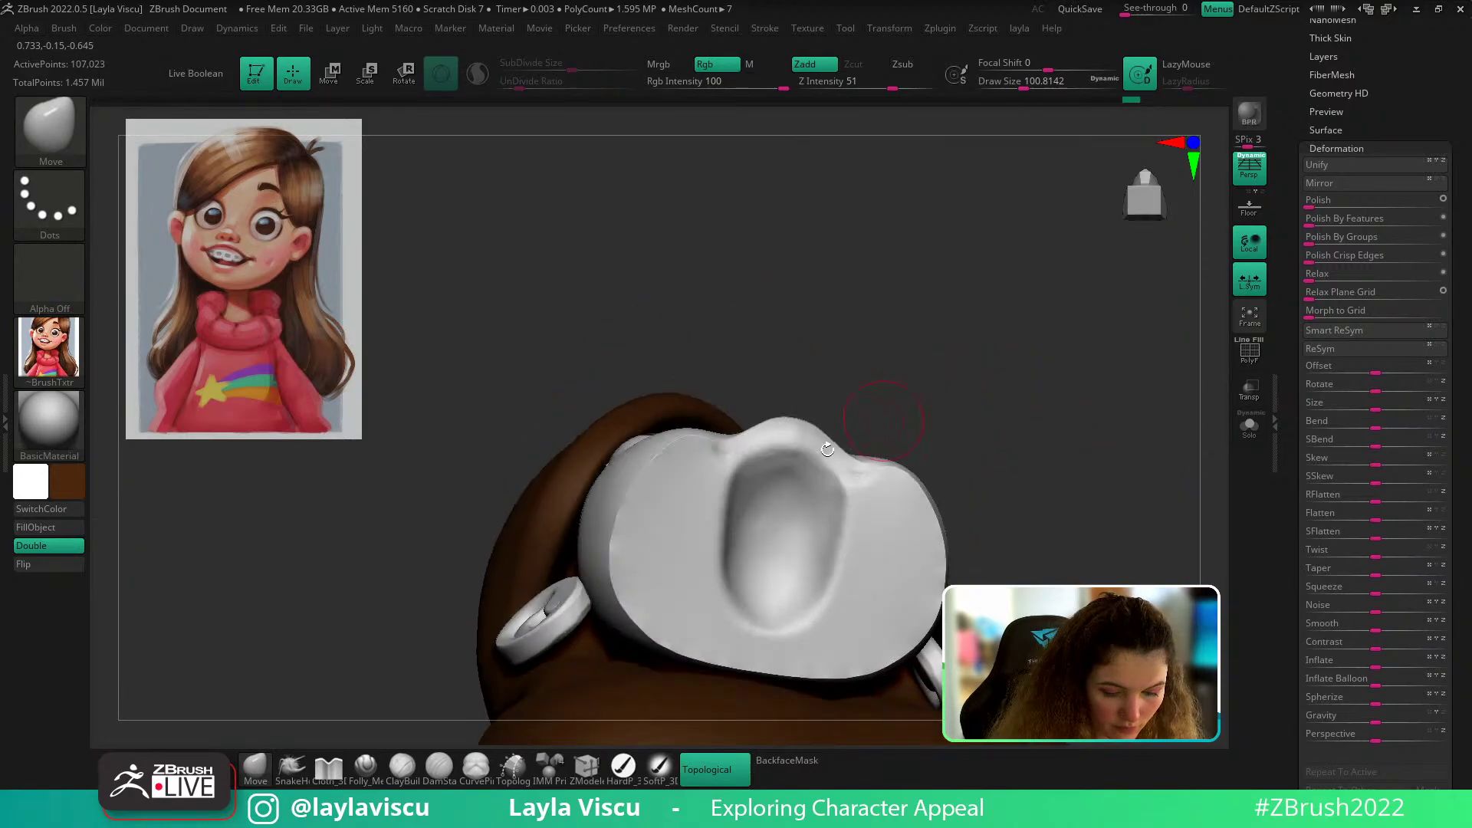
pyautogui.press('s')
pyautogui.click(791, 460)
pyautogui.press('b')
pyautogui.press('c')
pyautogui.press('b')
pyautogui.keyDown('ctrl'); pyautogui.moveTo(770, 466); pyautogui.dragTo(749, 552, button='right'); pyautogui.keyUp('ctrl')
pyautogui.moveTo(738, 558)
pyautogui.mouseDown()
pyautogui.moveTo(766, 453)
pyautogui.moveTo(810, 445)
pyautogui.moveTo(771, 464)
pyautogui.moveTo(794, 461)
pyautogui.moveTo(798, 480)
pyautogui.moveTo(749, 479)
pyautogui.moveTo(751, 568)
pyautogui.mouseUp()
pyautogui.moveTo(770, 471)
pyautogui.mouseDown()
pyautogui.moveTo(770, 598)
pyautogui.moveTo(755, 537)
pyautogui.moveTo(805, 453)
pyautogui.moveTo(797, 524)
pyautogui.mouseUp()
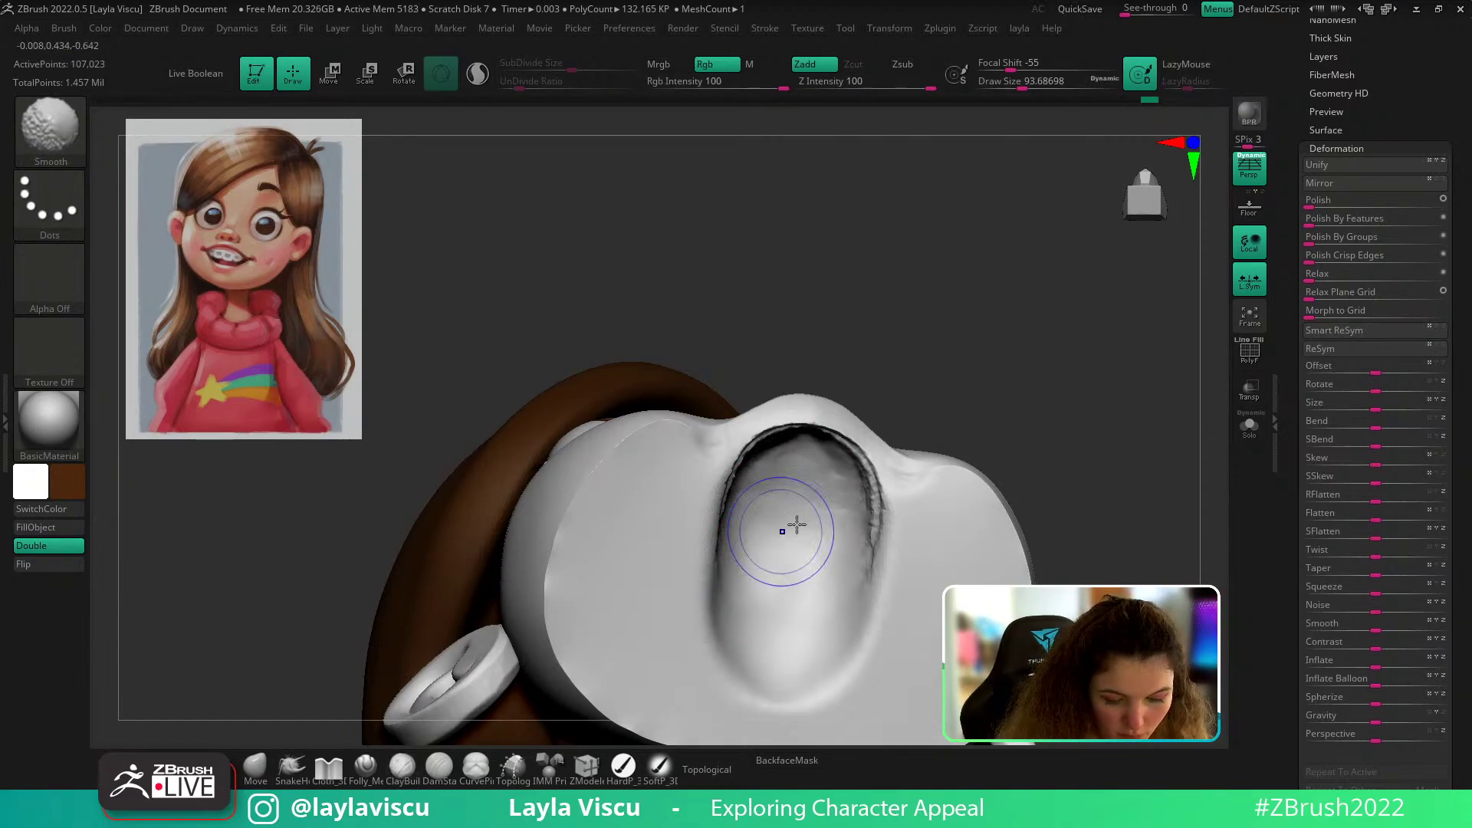
# Step: Smooth the carved mouth cavity at a draw size of about 94 and show the full head again
pyautogui.moveTo(797, 524); pyautogui.dragTo(723, 525, button='right')
pyautogui.moveTo(719, 527)
pyautogui.keyDown('shift'); pyautogui.mouseDown()
pyautogui.moveTo(697, 492)
pyautogui.moveTo(737, 445)
pyautogui.moveTo(722, 478)
pyautogui.moveTo(749, 463)
pyautogui.moveTo(693, 566)
pyautogui.moveTo(754, 443)
pyautogui.moveTo(782, 447)
pyautogui.moveTo(760, 440)
pyautogui.mouseUp(); pyautogui.keyUp('shift')
pyautogui.press('[')
pyautogui.moveTo(974, 345); pyautogui.dragTo(1032, 499, button='right')
pyautogui.moveTo(1031, 498)
pyautogui.keyDown('ctrl'); pyautogui.mouseDown(button='right')
pyautogui.moveTo(1061, 428)
pyautogui.moveTo(1140, 542)
pyautogui.moveTo(1134, 565)
pyautogui.moveTo(1120, 493)
pyautogui.moveTo(1034, 482)
pyautogui.mouseUp(button='right'); pyautogui.keyUp('ctrl')
pyautogui.keyDown('ctrl'); pyautogui.keyDown('shift'); pyautogui.click(1147, 548); pyautogui.keyUp('shift'); pyautogui.keyUp('ctrl')
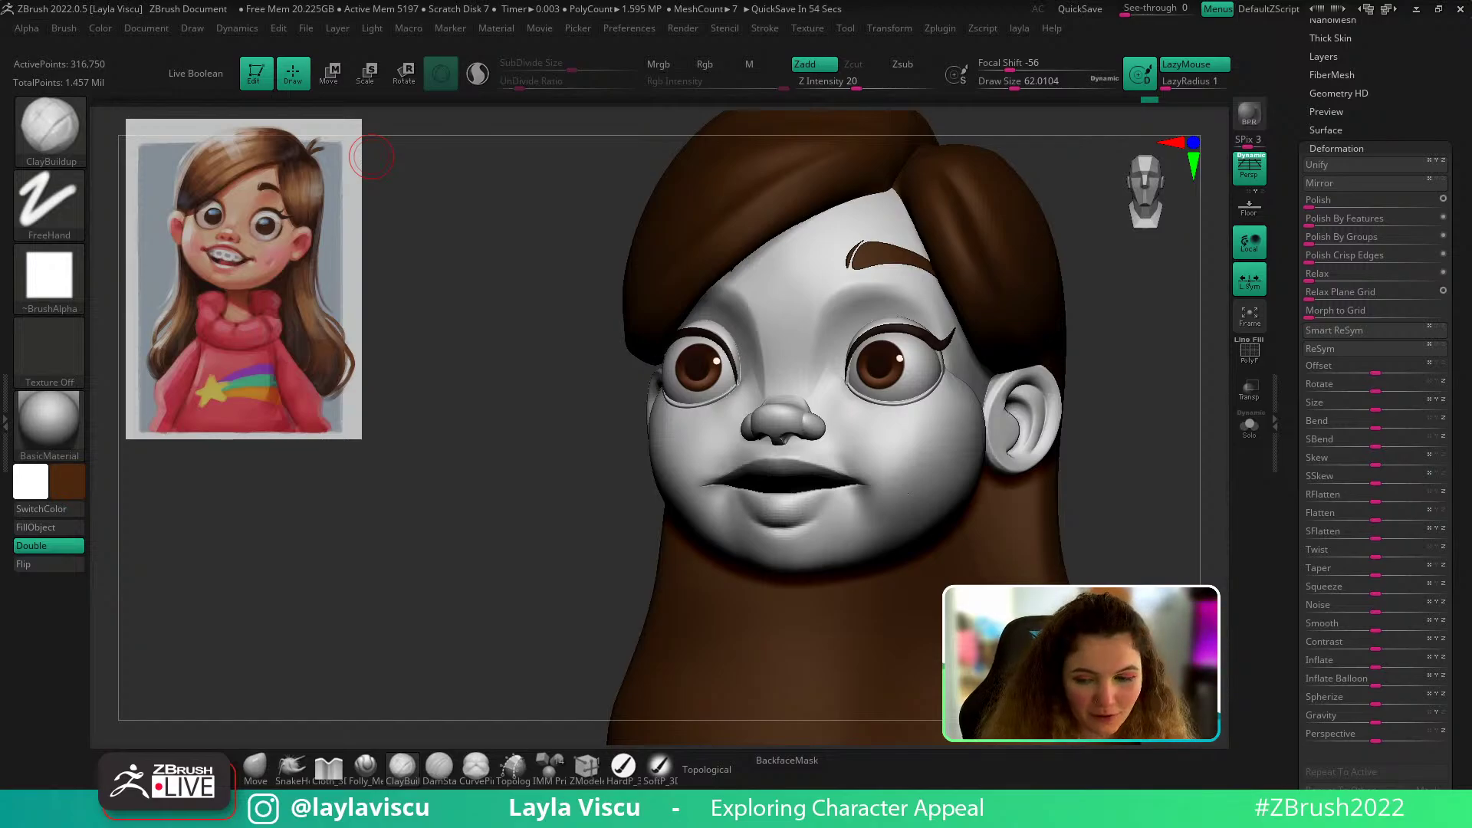
# Step: Shape the upper lip toward the mouth corners with the Move brush at a draw size of about 97
pyautogui.moveTo(1127, 451)
pyautogui.mouseDown()
pyautogui.moveTo(1118, 517)
pyautogui.moveTo(1104, 517)
pyautogui.mouseUp()
pyautogui.press('s')
pyautogui.keyDown('ctrl'); pyautogui.moveTo(845, 481); pyautogui.dragTo(851, 464, button='right'); pyautogui.keyUp('ctrl')
pyautogui.press('s')
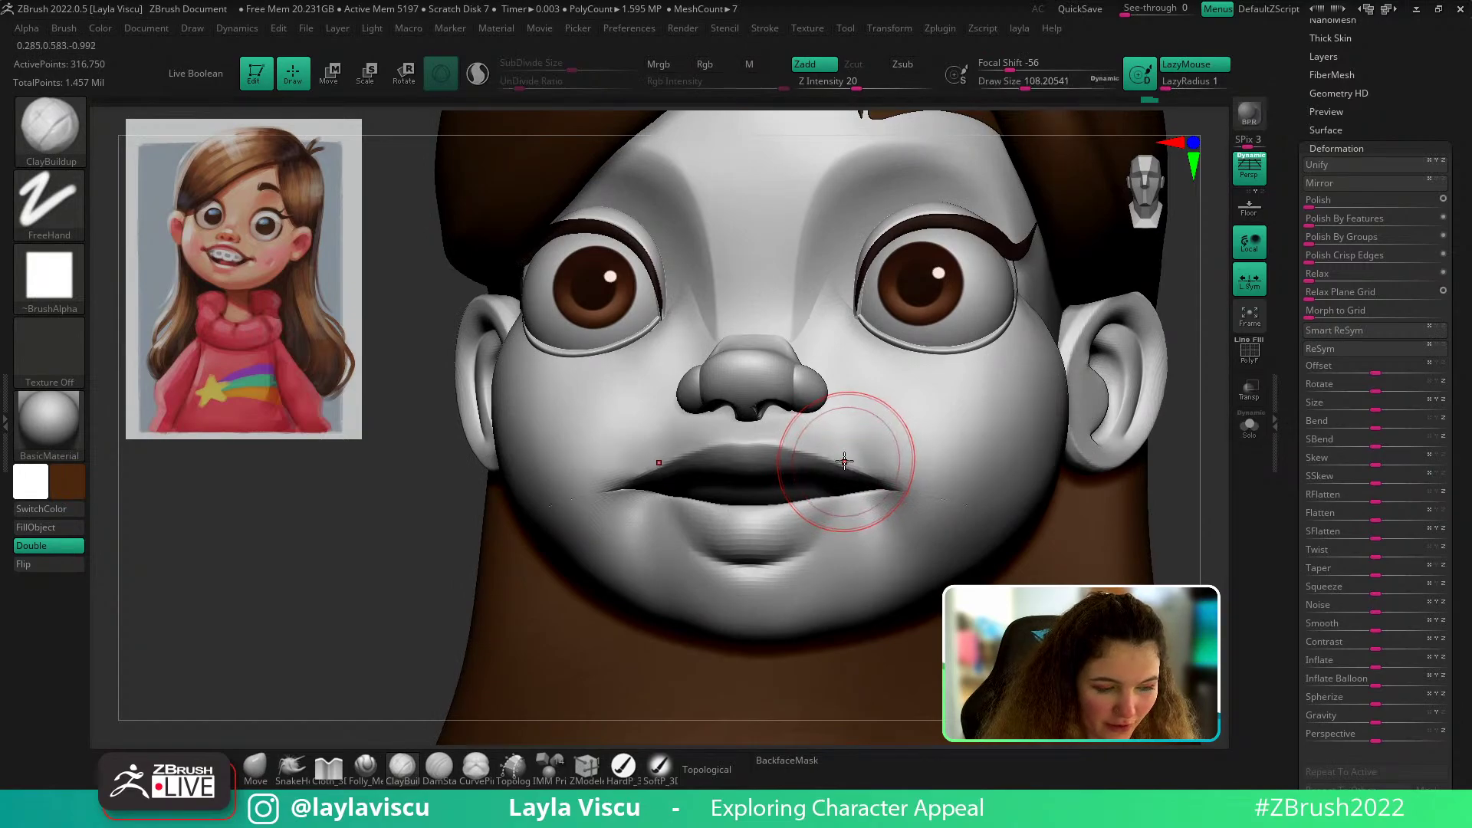
pyautogui.click(255, 767)
pyautogui.press('s')
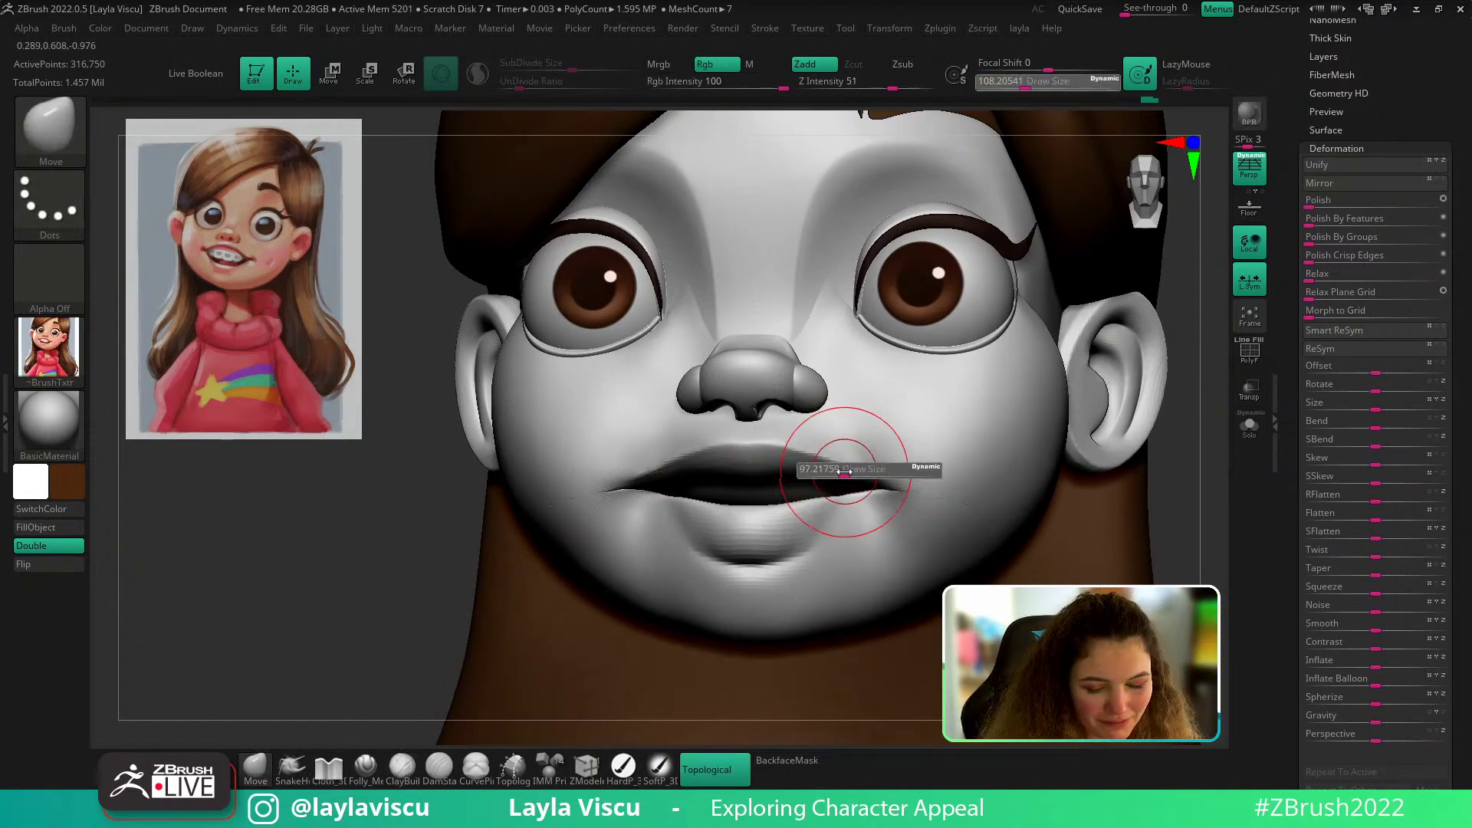
pyautogui.moveTo(842, 475); pyautogui.dragTo(840, 482)
pyautogui.keyDown('ctrl'); pyautogui.moveTo(864, 520); pyautogui.dragTo(882, 476, button='right'); pyautogui.keyUp('ctrl')
pyautogui.keyDown('shift'); pyautogui.moveTo(1078, 476); pyautogui.dragTo(1104, 498); pyautogui.keyUp('shift')
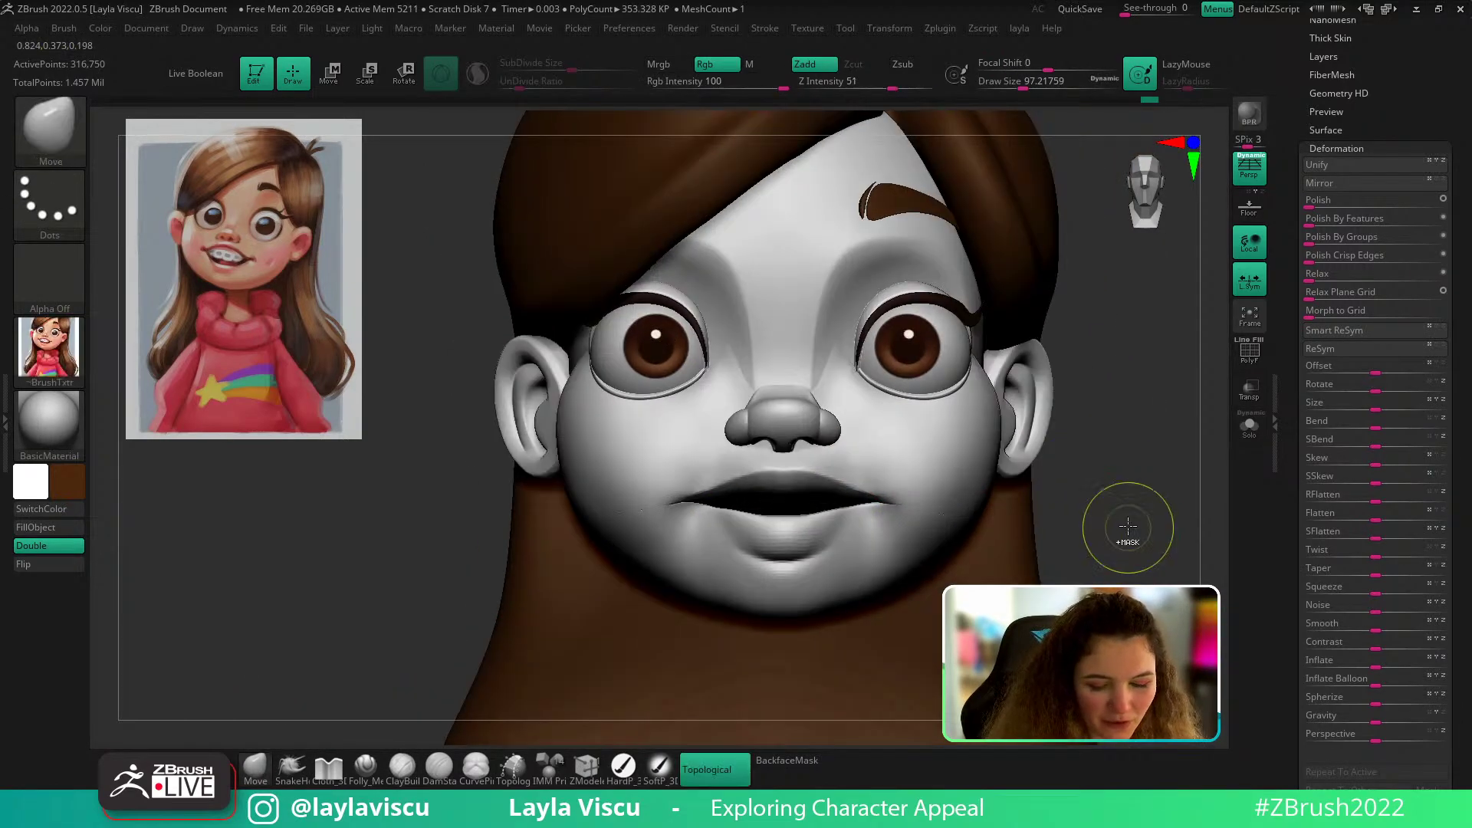
# Step: Refine the mouth corners with the Move brush at a draw size of about 49 and review the face from the front
pyautogui.keyDown('ctrl'); pyautogui.moveTo(1127, 526); pyautogui.dragTo(1116, 483, button='right'); pyautogui.keyUp('ctrl')
pyautogui.moveTo(822, 488)
pyautogui.keyDown('ctrl'); pyautogui.mouseDown(button='right')
pyautogui.moveTo(804, 499)
pyautogui.moveTo(832, 468)
pyautogui.mouseUp(button='right'); pyautogui.keyUp('ctrl')
pyautogui.press('s')
pyautogui.keyDown('alt'); pyautogui.moveTo(1095, 449); pyautogui.dragTo(1086, 326, button='right'); pyautogui.keyUp('alt')
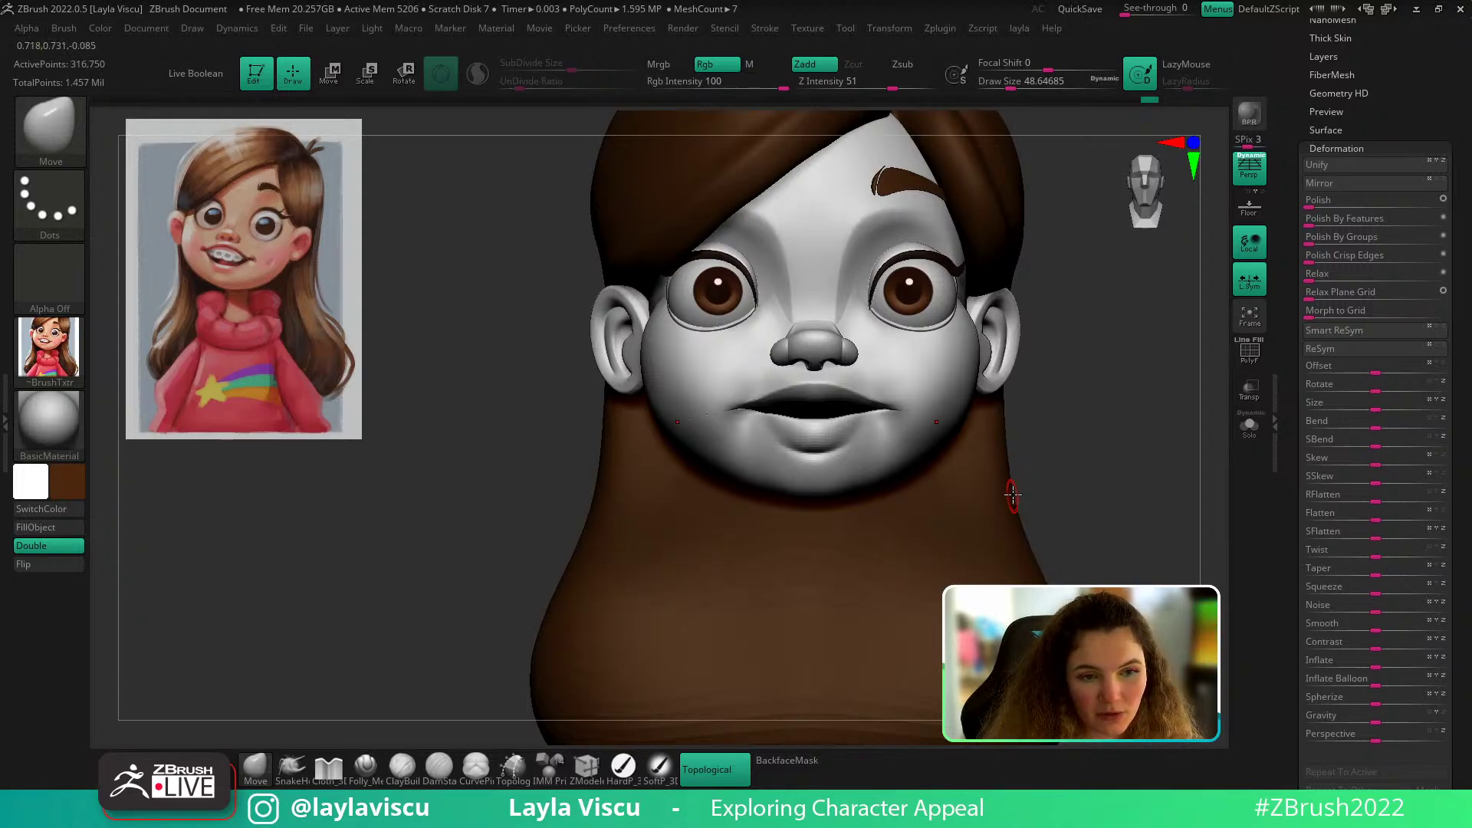
pyautogui.keyDown('alt'); pyautogui.moveTo(1074, 439); pyautogui.dragTo(1046, 506, button='right'); pyautogui.keyUp('alt')
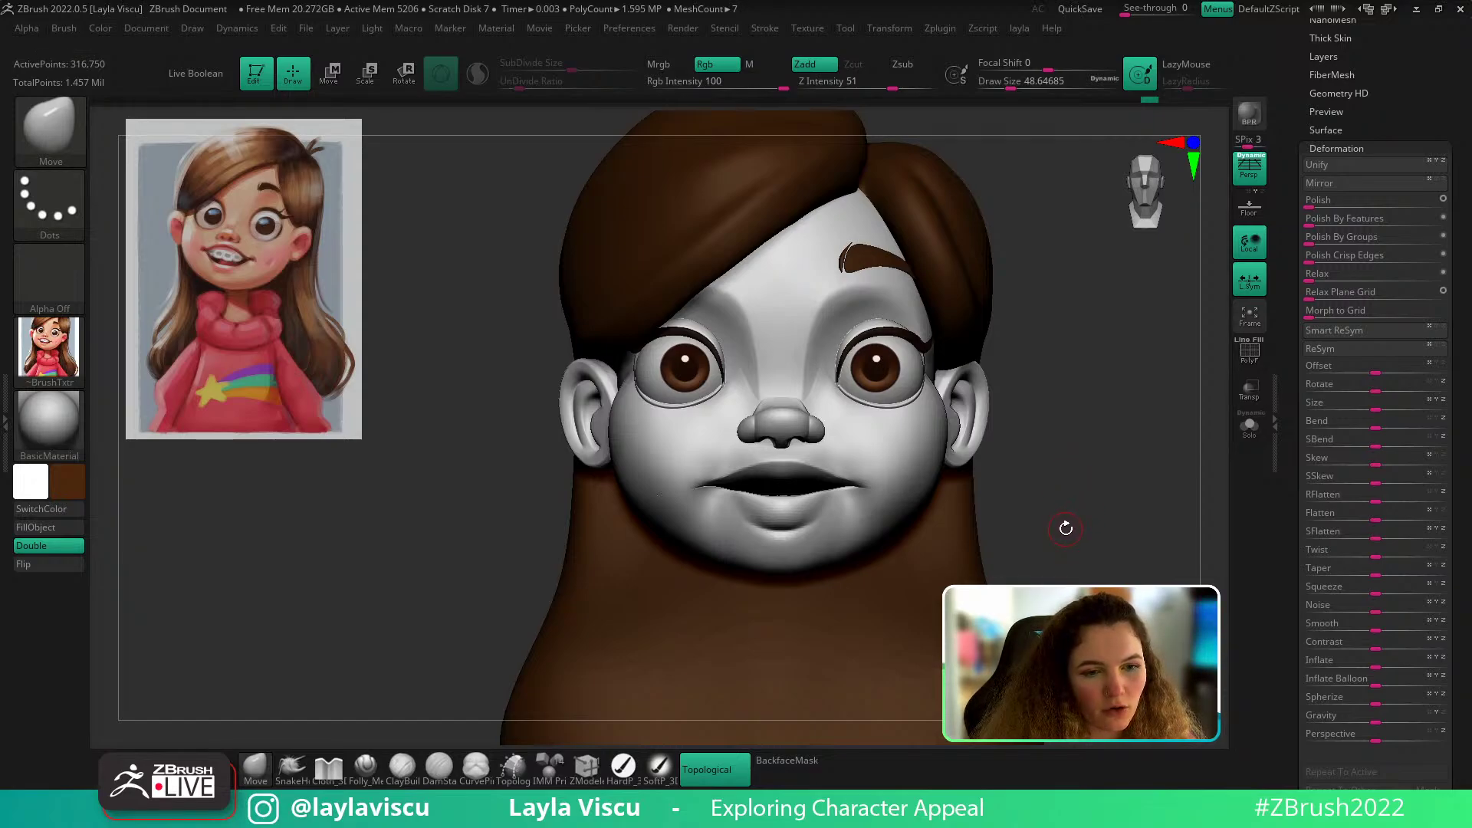
# Step: Adjust the upper lip beside the mouth corner from a low angle with the Move brush at a draw size of about 136
pyautogui.moveTo(1071, 522)
pyautogui.mouseDown()
pyautogui.moveTo(1060, 510)
pyautogui.moveTo(1068, 546)
pyautogui.moveTo(1040, 506)
pyautogui.mouseUp()
pyautogui.press('s')
pyautogui.moveTo(1054, 506); pyautogui.dragTo(1057, 452)
pyautogui.press('s')
pyautogui.moveTo(847, 453); pyautogui.dragTo(857, 452)
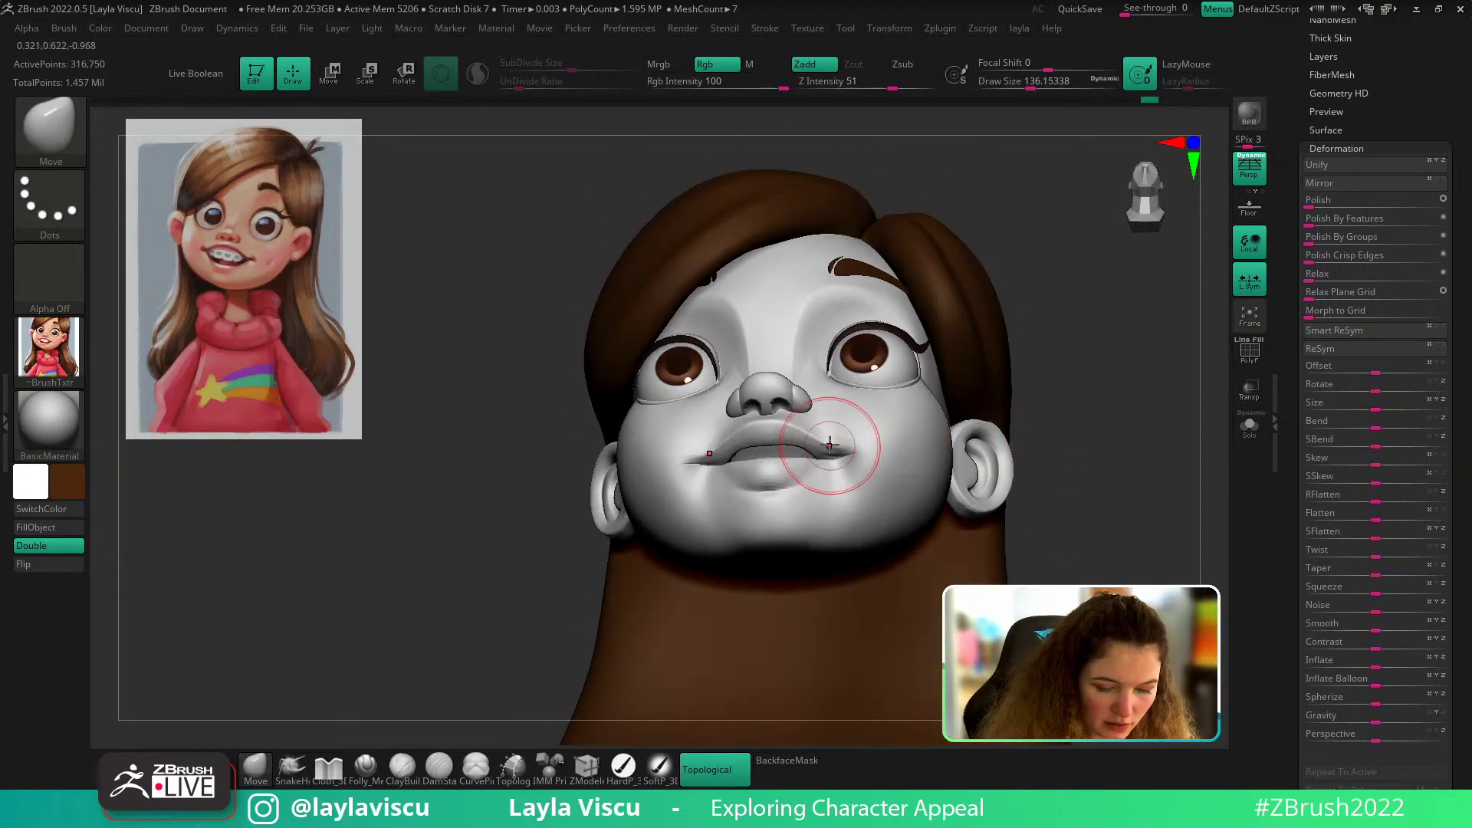
pyautogui.moveTo(1095, 424); pyautogui.dragTo(1097, 372)
# Step: Fine-tune the upper lip and surrounding mouth area, finishing with the Move brush at a draw size of about 145
pyautogui.keyDown('ctrl'); pyautogui.moveTo(829, 437); pyautogui.dragTo(831, 487, button='right'); pyautogui.keyUp('ctrl')
pyautogui.press('s')
pyautogui.moveTo(818, 431); pyautogui.dragTo(806, 436)
pyautogui.keyDown('ctrl'); pyautogui.moveTo(897, 441); pyautogui.dragTo(912, 383, button='right'); pyautogui.keyUp('ctrl')
pyautogui.moveTo(1089, 395)
pyautogui.mouseDown()
pyautogui.moveTo(1111, 444)
pyautogui.moveTo(1026, 470)
pyautogui.mouseUp()
pyautogui.press('s')
pyautogui.moveTo(1093, 447); pyautogui.dragTo(1026, 451)
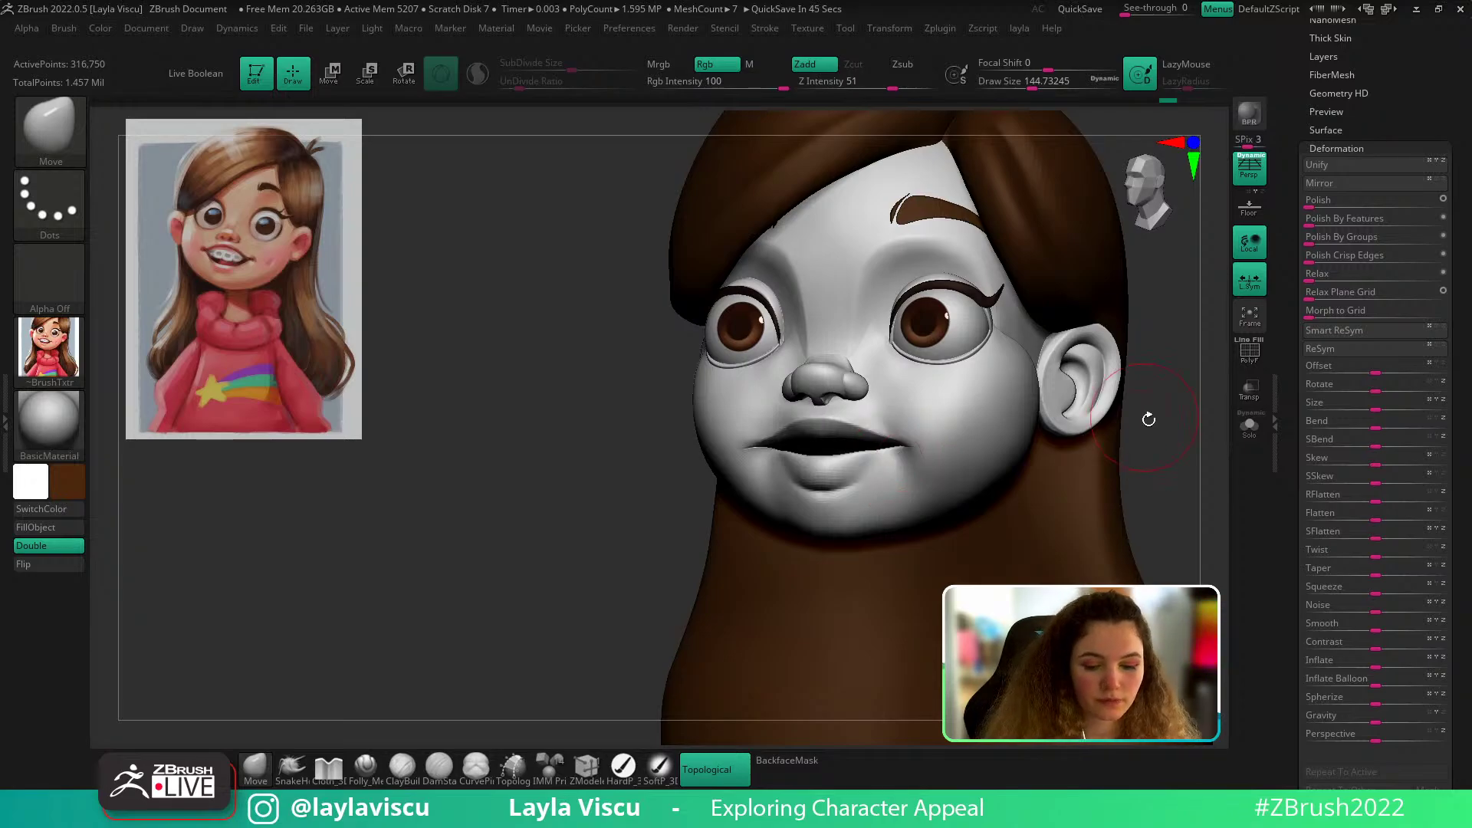
# Step: Append a Cylinder3D to the head as a new subtool
pyautogui.keyDown('shift'); pyautogui.moveTo(1147, 417); pyautogui.dragTo(1151, 480); pyautogui.keyUp('shift')
pyautogui.moveTo(1333, 48); pyautogui.dragTo(1334, 104)
pyautogui.click(1326, 80)
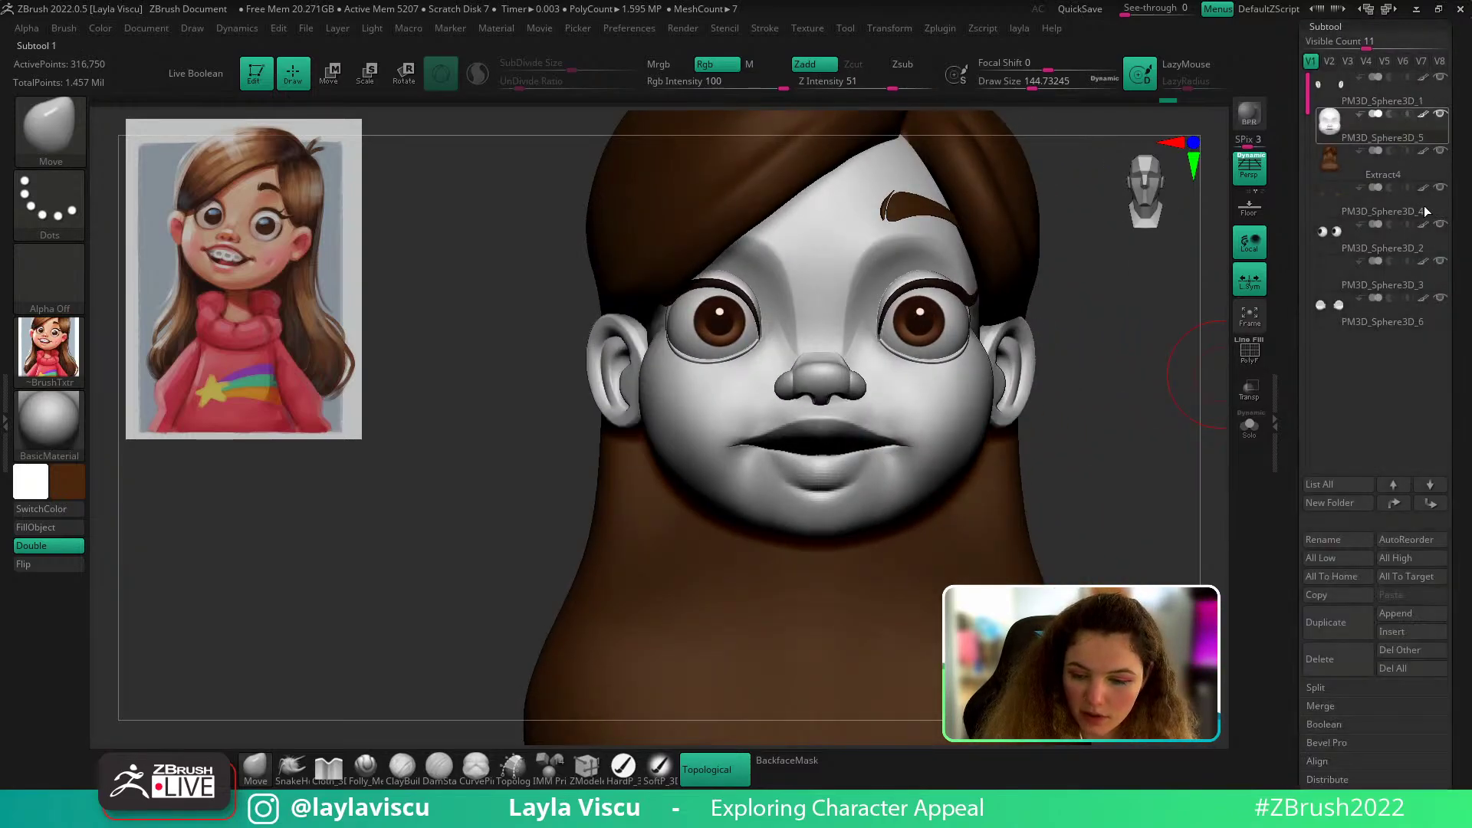
pyautogui.click(1396, 614)
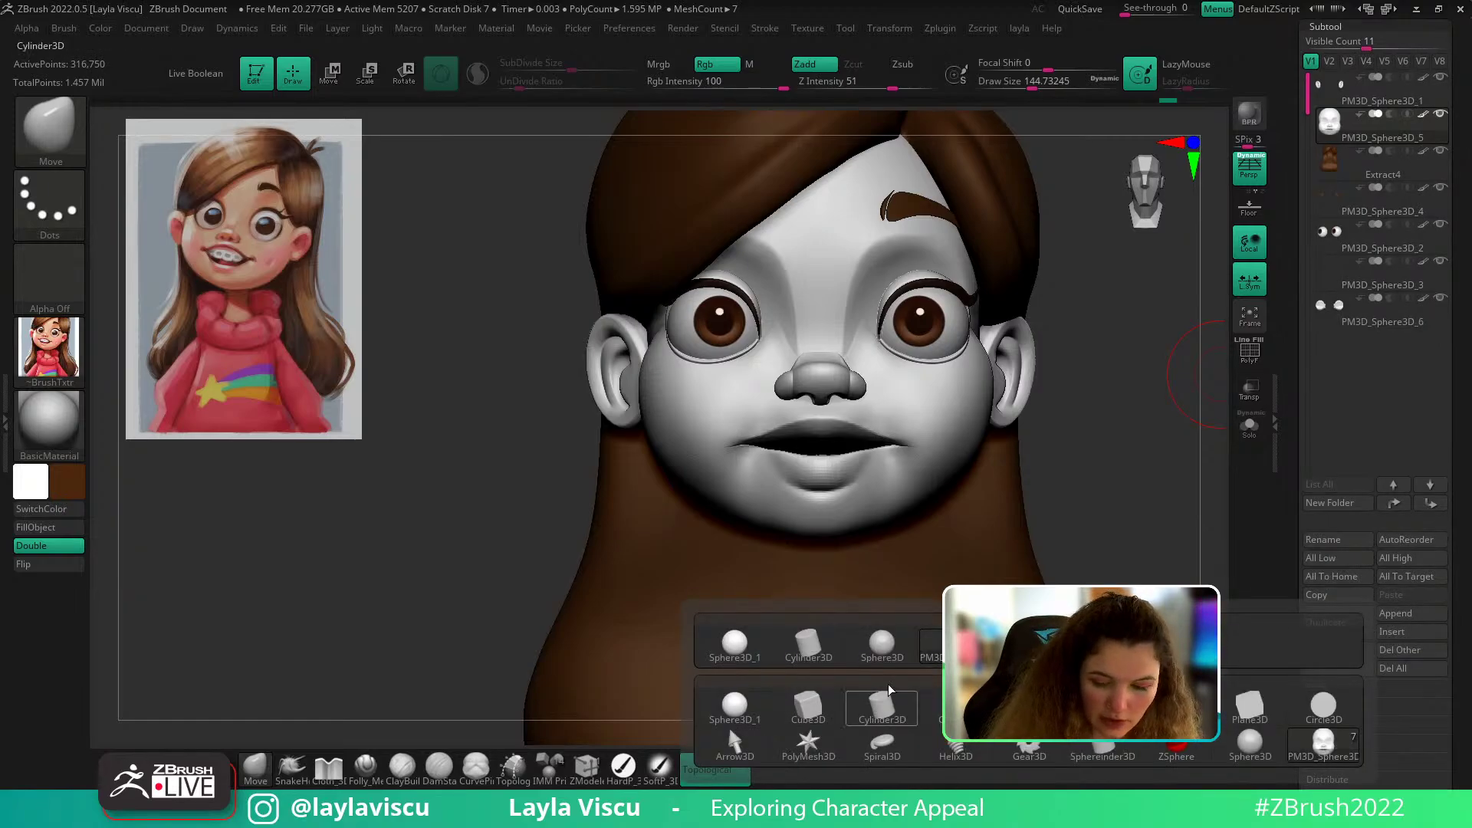
pyautogui.click(882, 707)
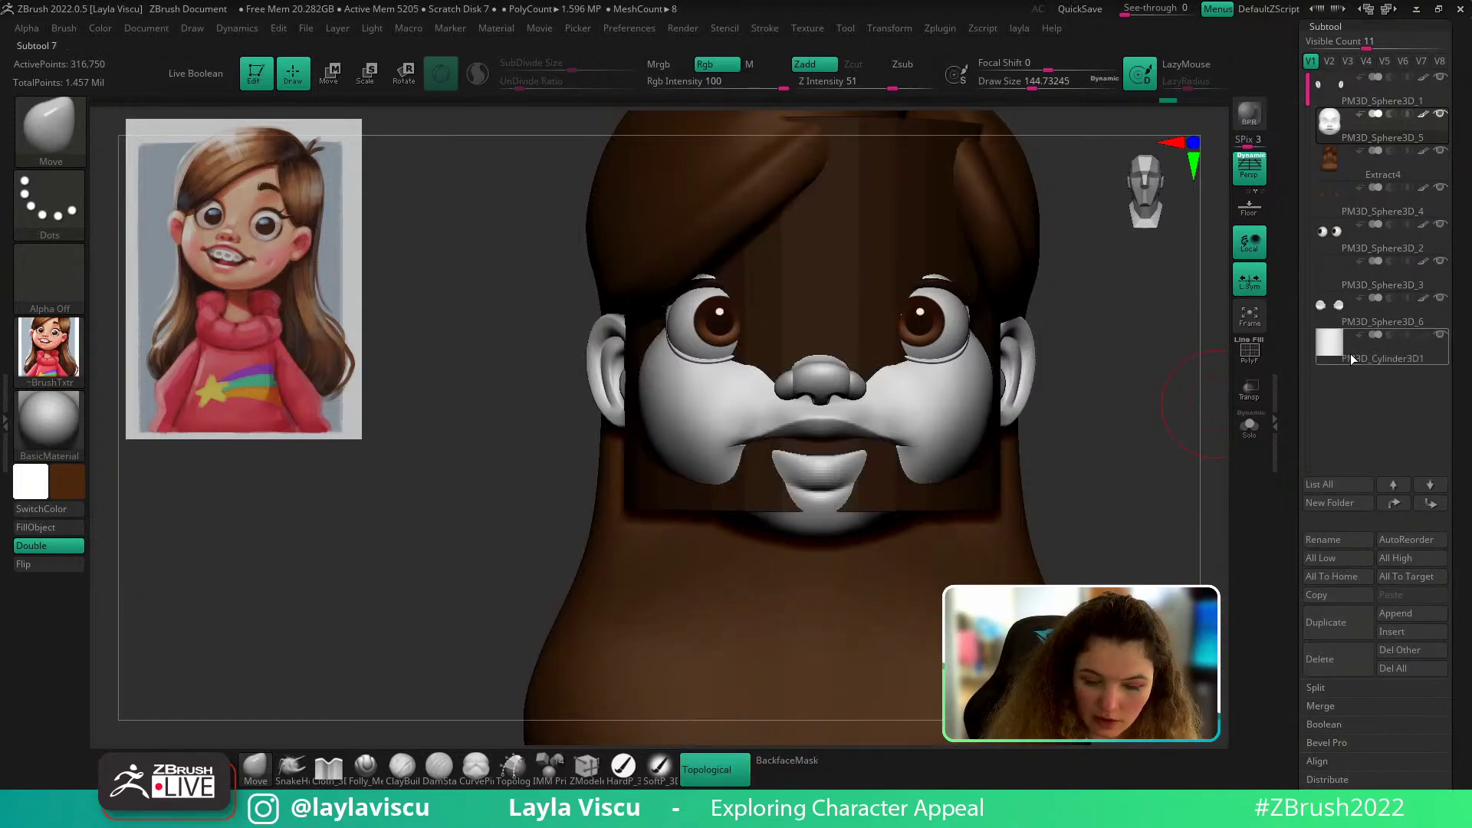
# Step: Fill the new cylinder with plain white, with no texture applied
pyautogui.click(65, 511)
pyautogui.click(63, 528)
pyautogui.click(65, 510)
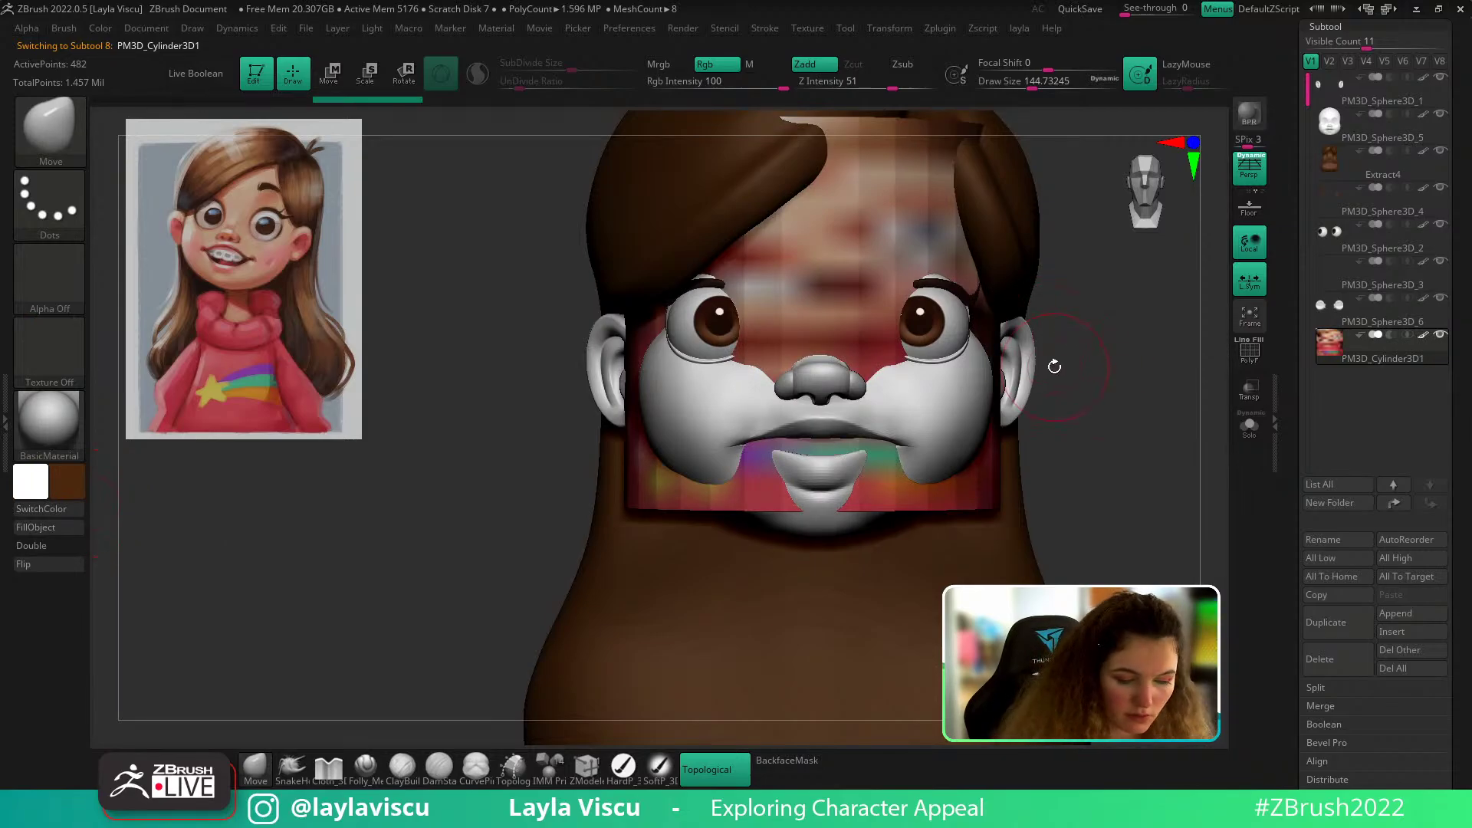
pyautogui.click(66, 532)
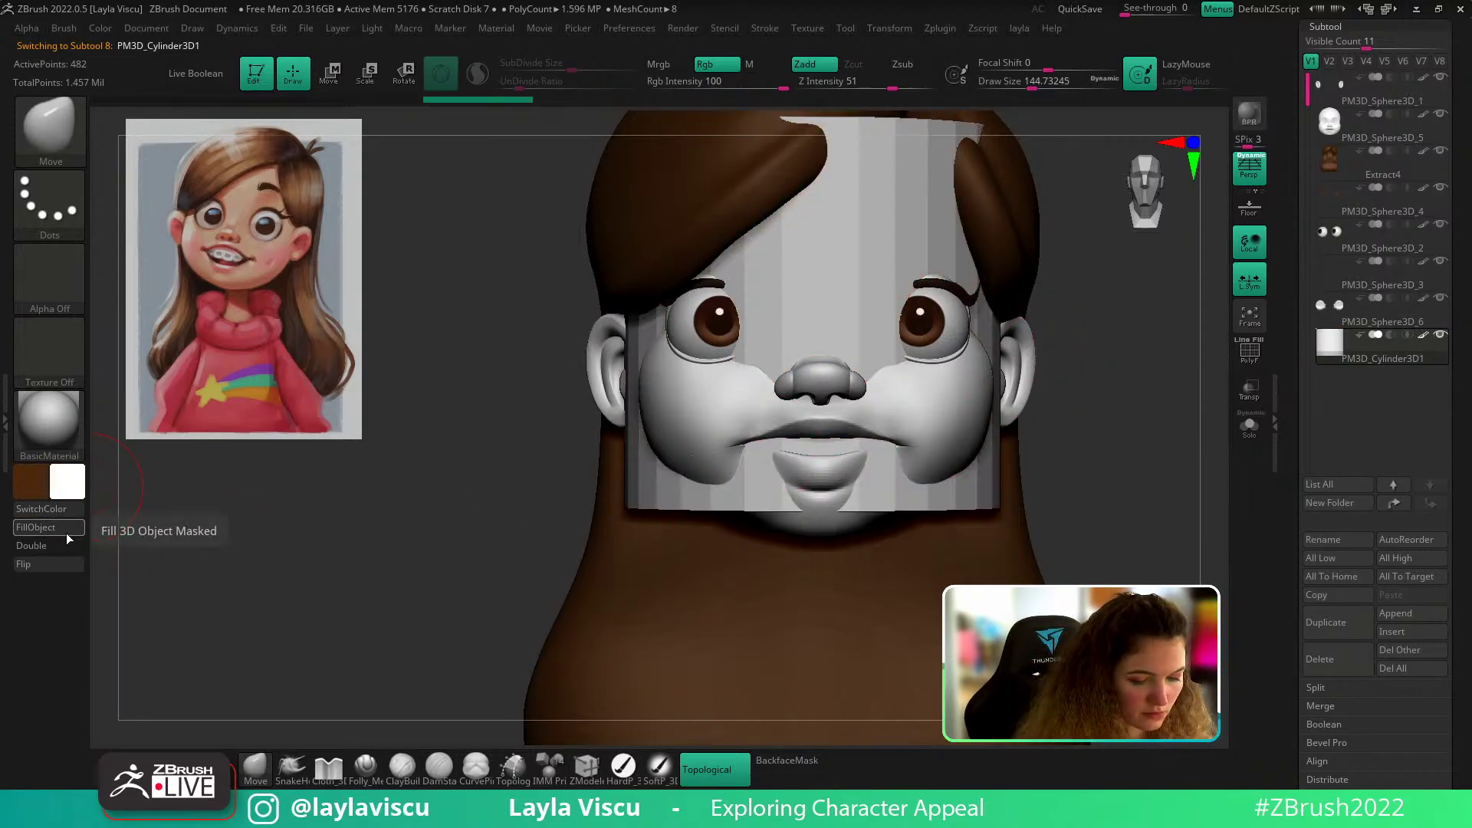
# Step: From the side view, move the cylinder forward toward the front of the face and scale it down uniformly
pyautogui.moveTo(187, 451); pyautogui.dragTo(1147, 409)
pyautogui.press('w')
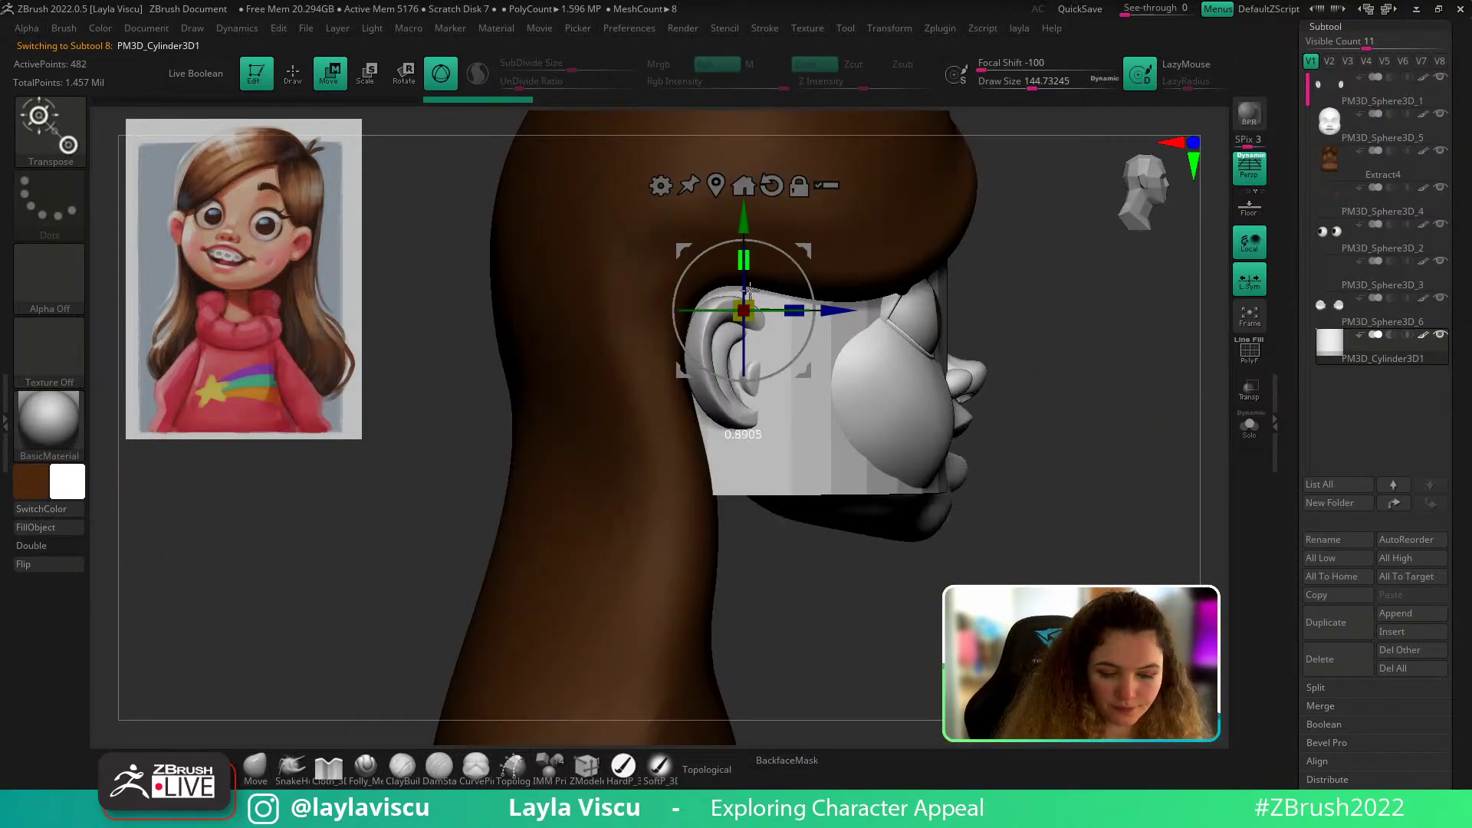
pyautogui.moveTo(786, 323); pyautogui.dragTo(836, 324)
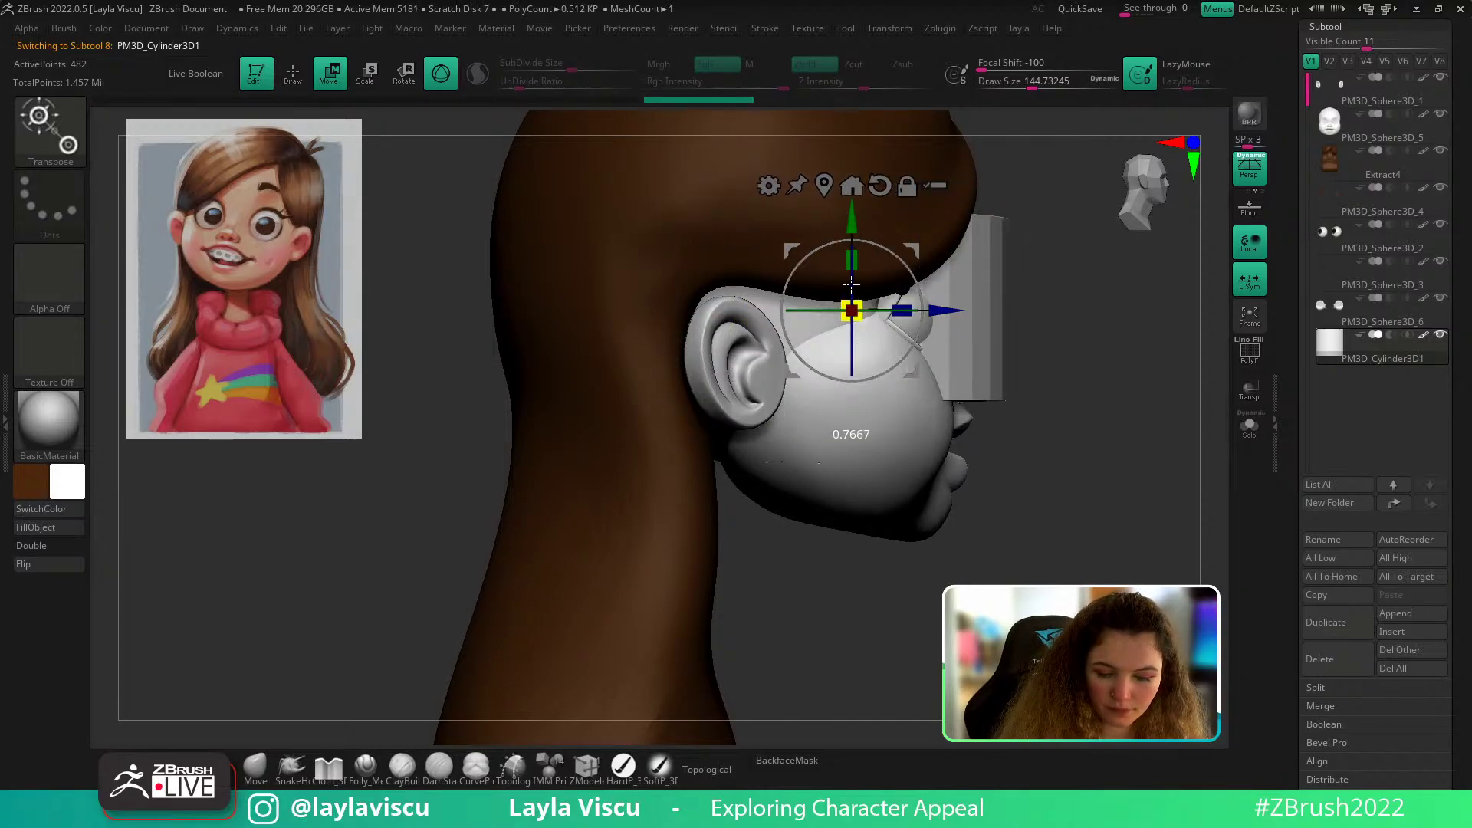
# Step: Turn on Dynamic Subdiv for the cylinder
pyautogui.moveTo(1468, 691); pyautogui.dragTo(1432, 593)
pyautogui.click(1339, 665)
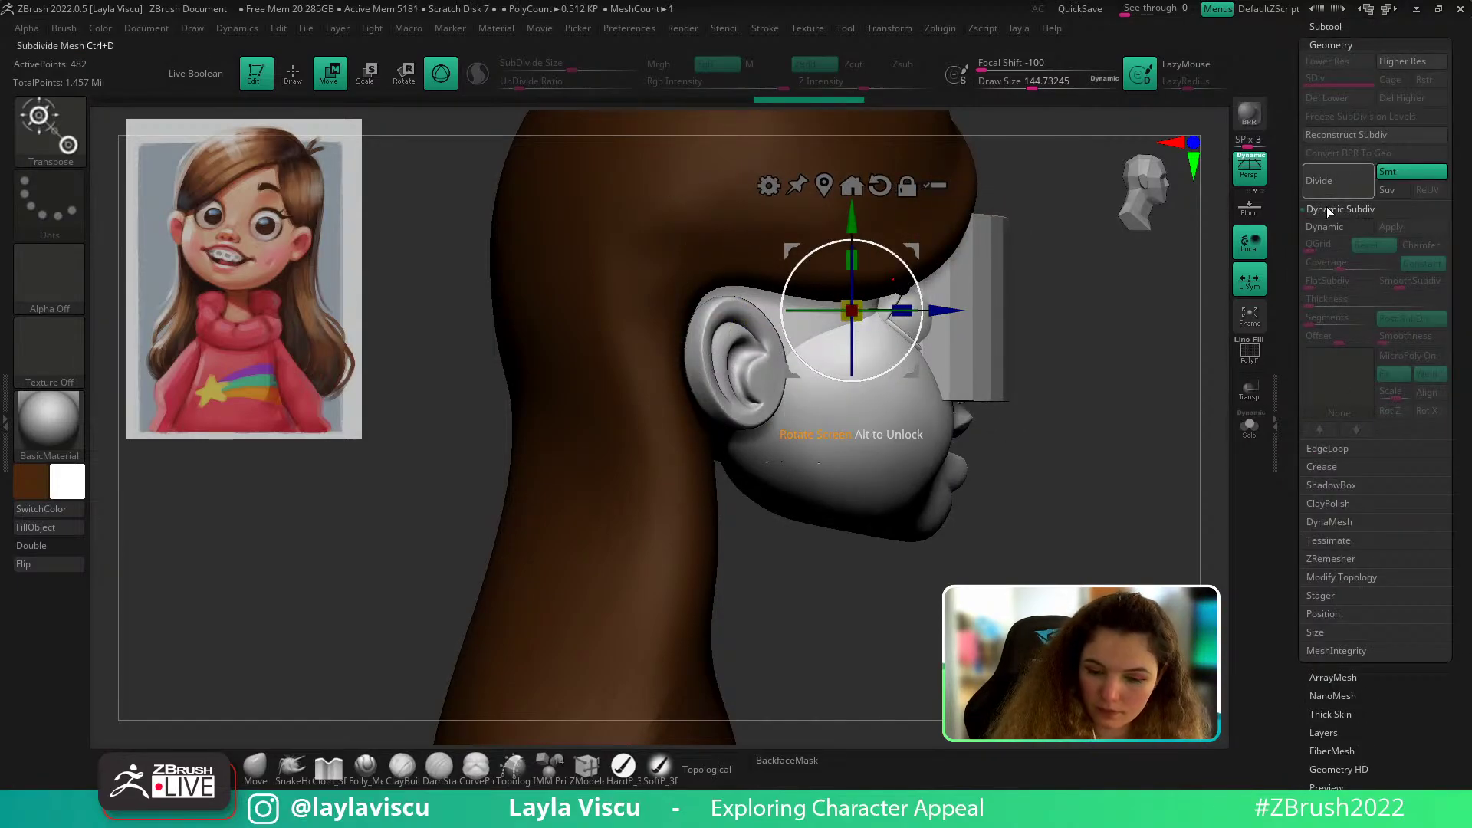
pyautogui.click(1324, 227)
# Step: Lower the cylinder to mouth level, shrink it to fit inside the head, and adjust its height from the front
pyautogui.moveTo(852, 216); pyautogui.dragTo(853, 323)
pyautogui.moveTo(852, 418); pyautogui.dragTo(832, 428)
pyautogui.keyDown('shift'); pyautogui.moveTo(1076, 401); pyautogui.dragTo(1091, 483); pyautogui.keyUp('shift')
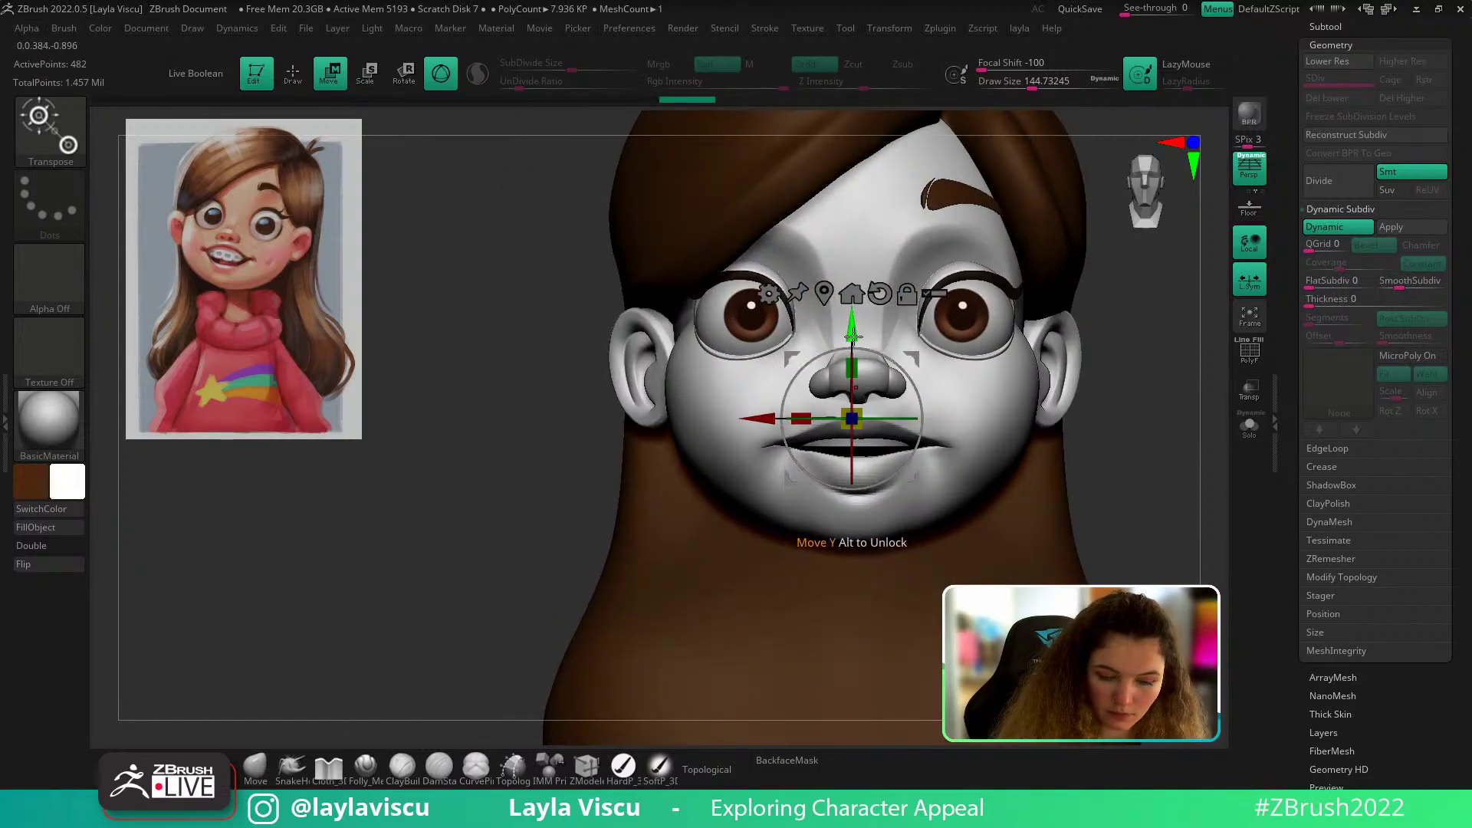
pyautogui.moveTo(853, 336); pyautogui.dragTo(853, 342)
# Step: Reposition the cylinder in depth behind the lips from the side, nudge it slightly down, and check it from the front
pyautogui.moveTo(1139, 442); pyautogui.dragTo(1066, 447)
pyautogui.moveTo(810, 430); pyautogui.dragTo(805, 431)
pyautogui.moveTo(595, 577); pyautogui.dragTo(503, 581)
pyautogui.moveTo(757, 424); pyautogui.dragTo(718, 425)
pyautogui.moveTo(813, 328); pyautogui.dragTo(813, 333)
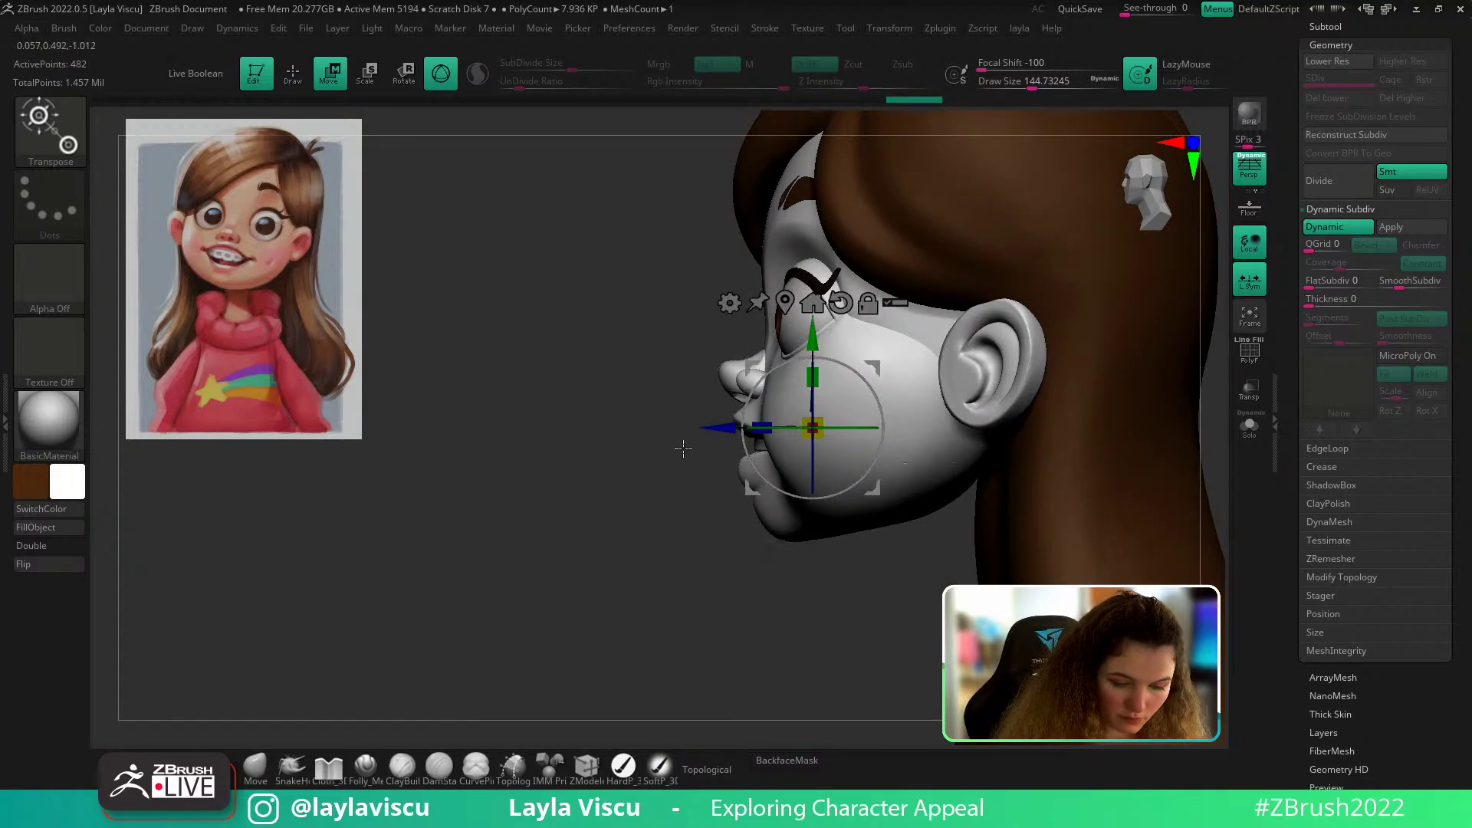
pyautogui.keyDown('shift'); pyautogui.moveTo(683, 448); pyautogui.dragTo(1120, 470); pyautogui.keyUp('shift')
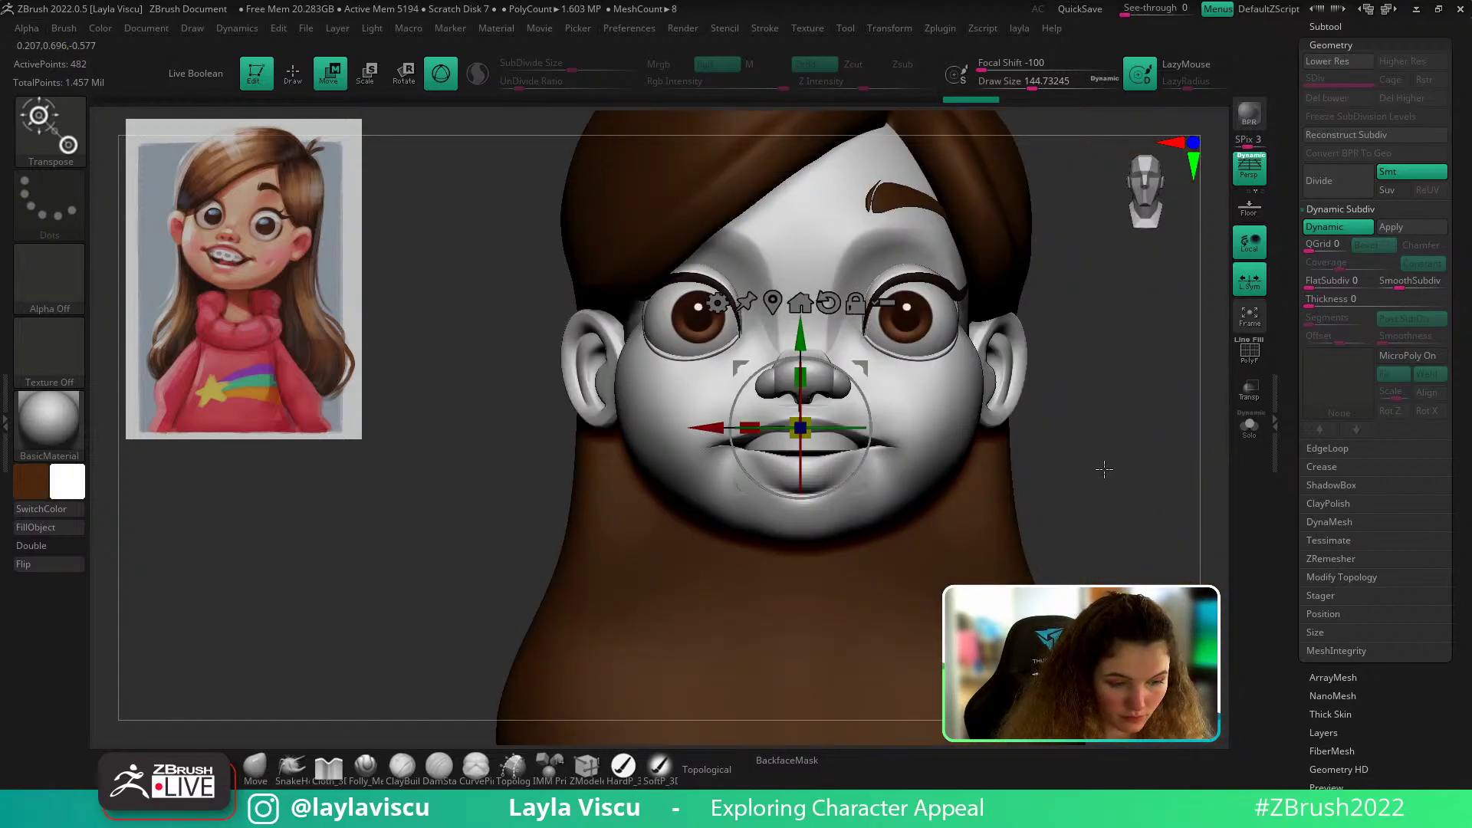
# Step: Select the teeth cylinder and move it slightly down behind the lips
pyautogui.moveTo(1092, 451)
pyautogui.keyDown('ctrl'); pyautogui.mouseDown(button='right')
pyautogui.moveTo(279, 480)
pyautogui.moveTo(920, 503)
pyautogui.mouseUp(button='right'); pyautogui.keyUp('ctrl')
pyautogui.press('q')
pyautogui.keyDown('alt'); pyautogui.click(845, 434); pyautogui.keyUp('alt')
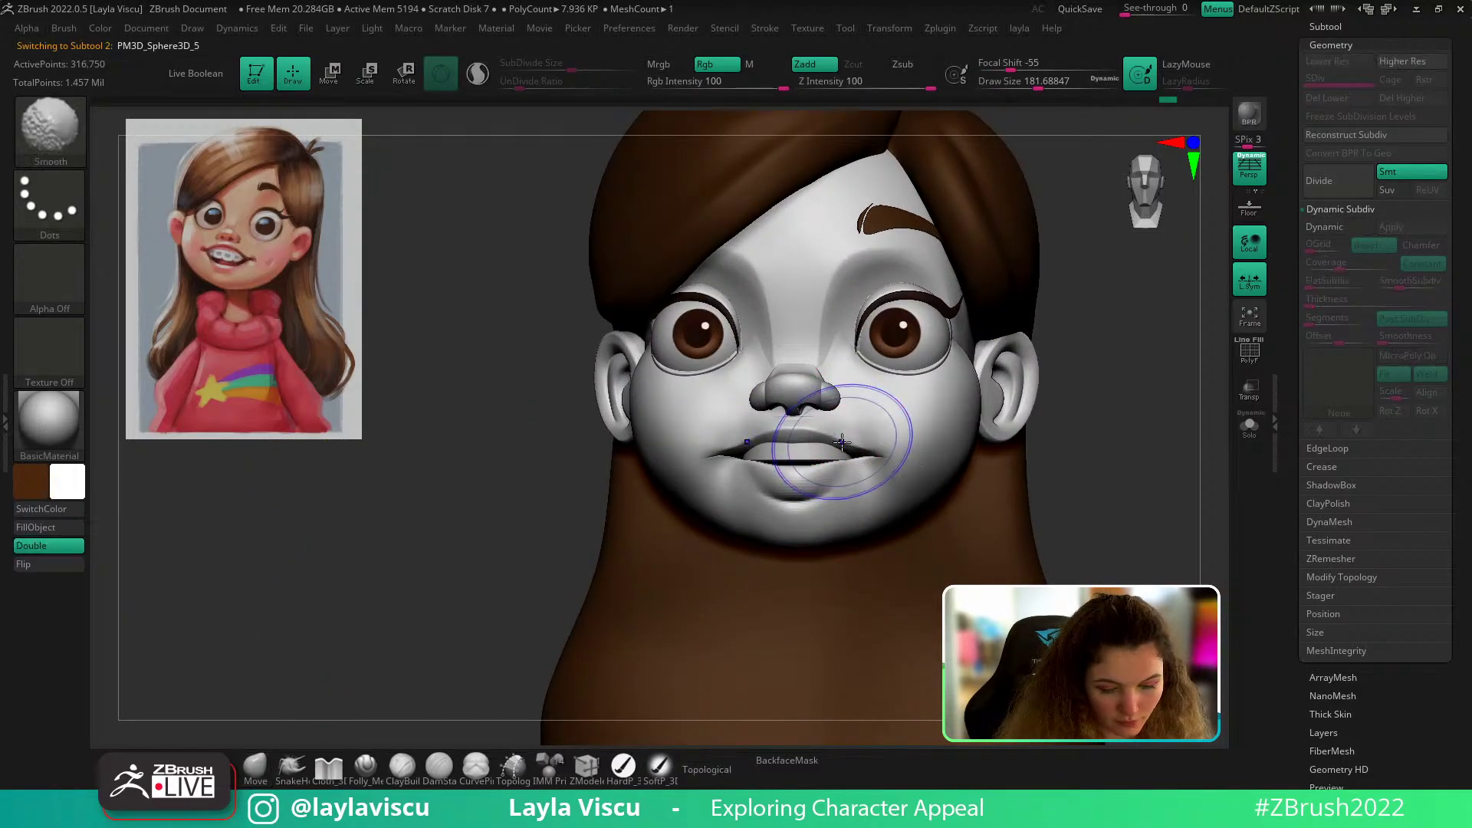
pyautogui.hotkey('shift', 'f')
pyautogui.hotkey('shift', 'f')
pyautogui.press('b')
pyautogui.press('m')
pyautogui.press('v')
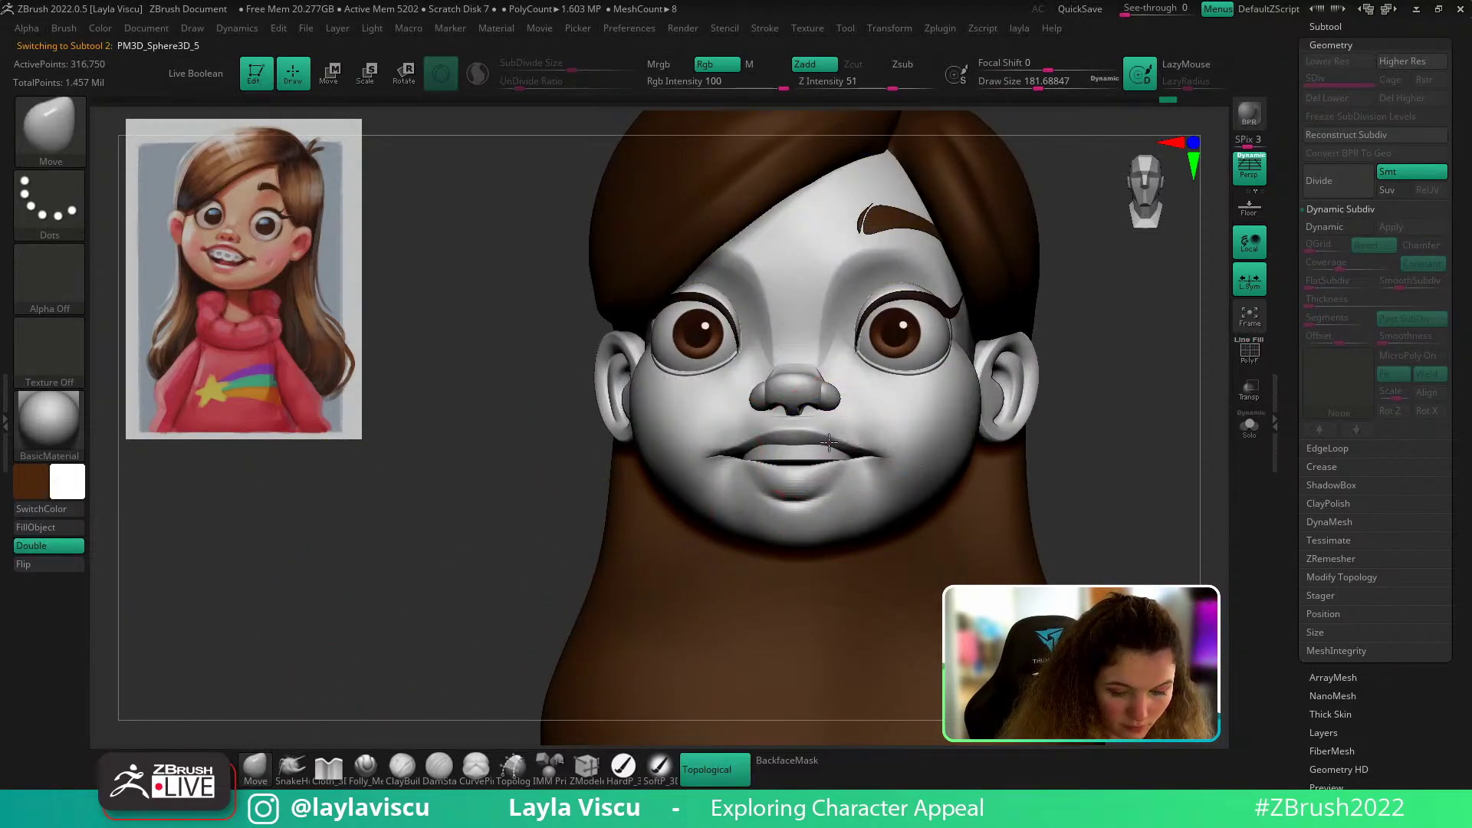
pyautogui.keyDown('alt'); pyautogui.click(813, 452); pyautogui.keyUp('alt')
pyautogui.moveTo(1104, 429); pyautogui.dragTo(1116, 207, button='right')
pyautogui.press('w')
pyautogui.moveTo(800, 403); pyautogui.dragTo(799, 413)
# Step: Pull the head's lower lip slightly down with an enlarged Move brush to open the mouth further
pyautogui.click(260, 780)
pyautogui.moveTo(1032, 367)
pyautogui.mouseDown()
pyautogui.moveTo(1078, 411)
pyautogui.moveTo(1062, 460)
pyautogui.mouseUp()
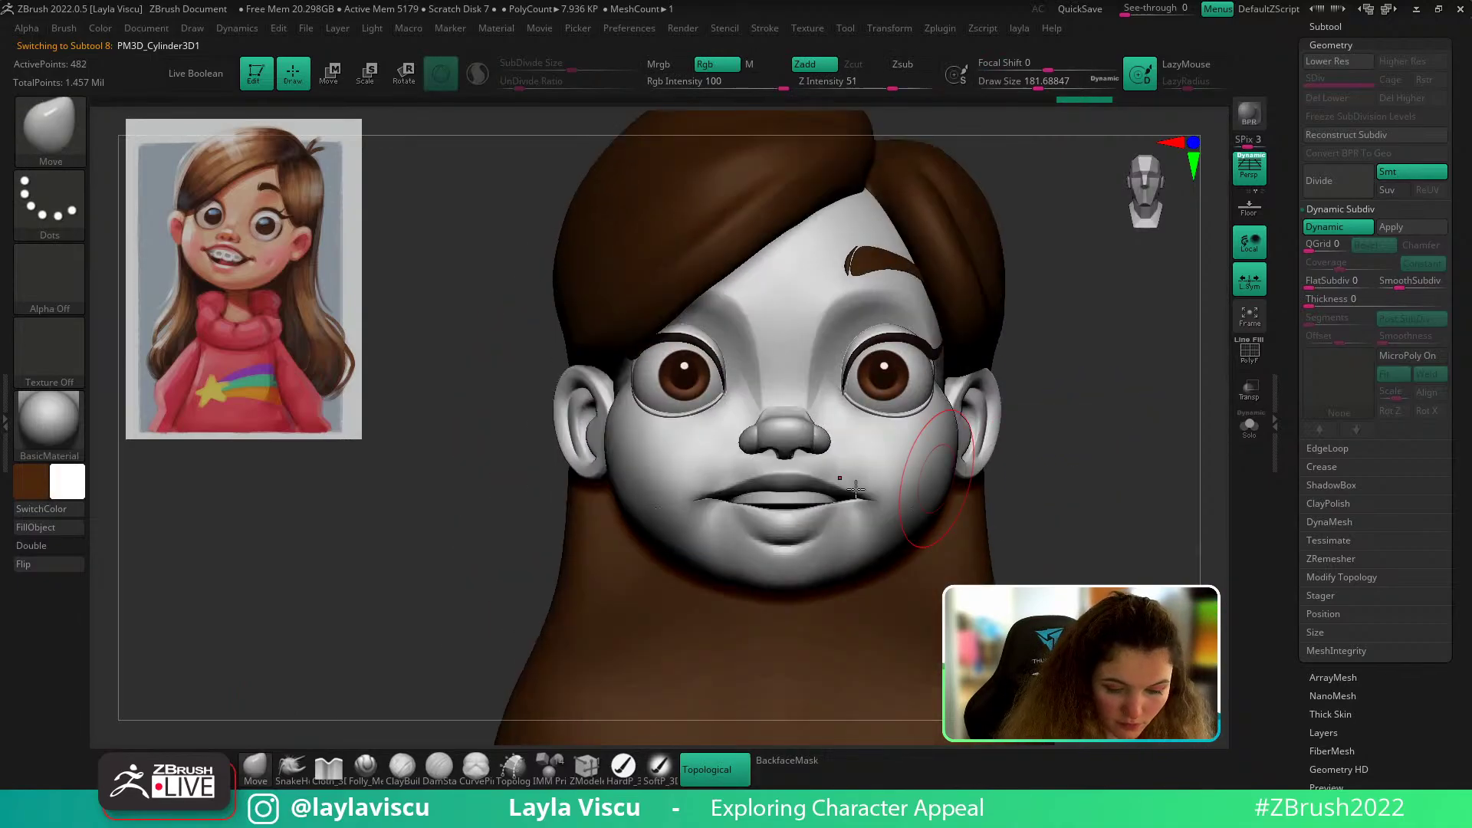
pyautogui.keyDown('alt'); pyautogui.click(865, 497); pyautogui.keyUp('alt')
pyautogui.press(']')
pyautogui.press(']')
pyautogui.moveTo(818, 521); pyautogui.dragTo(818, 529)
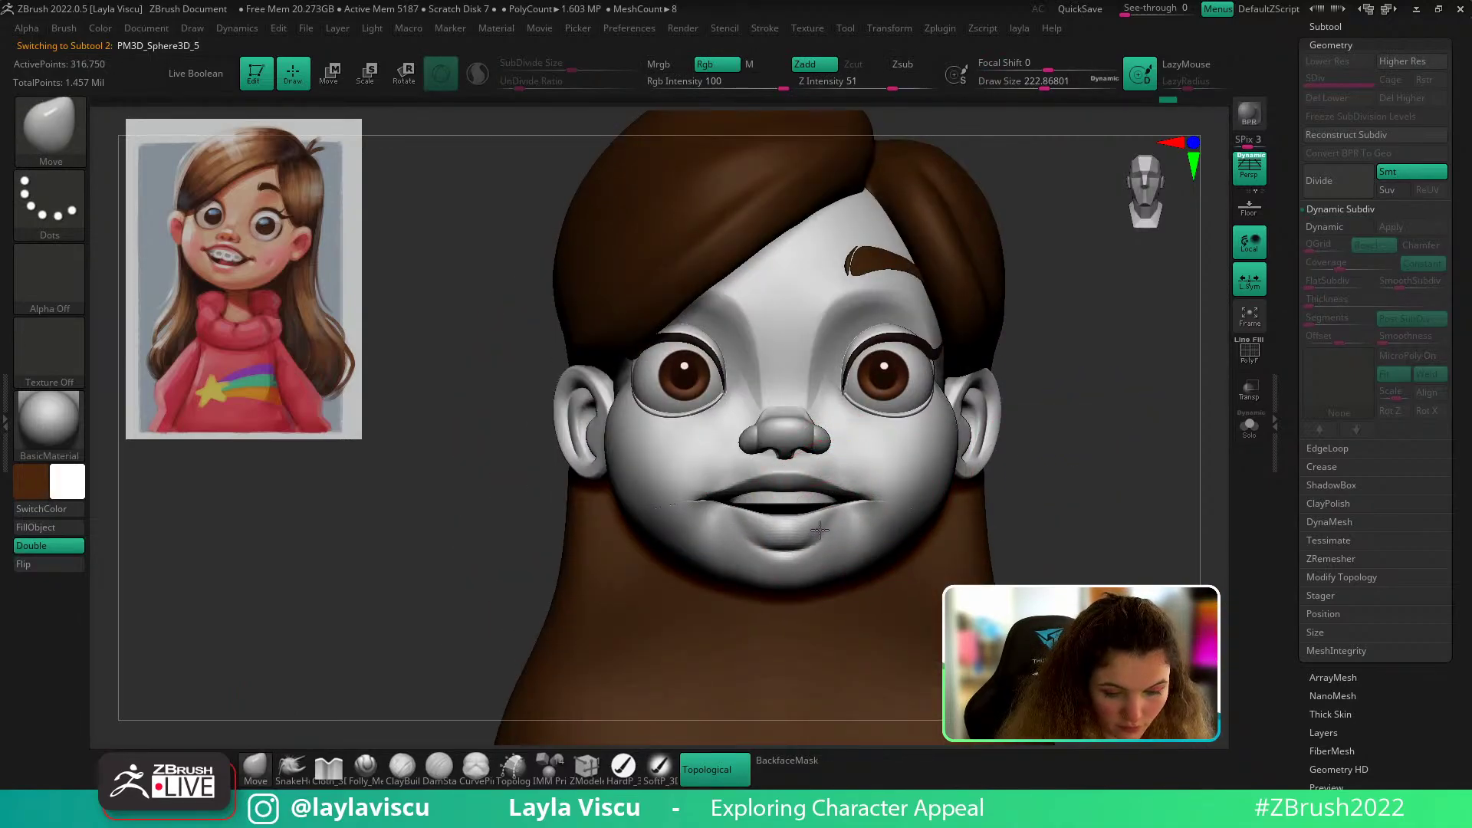
pyautogui.keyDown('ctrl'); pyautogui.moveTo(820, 530); pyautogui.dragTo(882, 460, button='right'); pyautogui.keyUp('ctrl')
pyautogui.moveTo(1070, 503); pyautogui.dragTo(1012, 509)
pyautogui.keyDown('ctrl'); pyautogui.moveTo(1013, 509); pyautogui.dragTo(970, 418, button='right'); pyautogui.keyUp('ctrl')
pyautogui.keyDown('shift'); pyautogui.moveTo(966, 414); pyautogui.dragTo(985, 418); pyautogui.keyUp('shift')
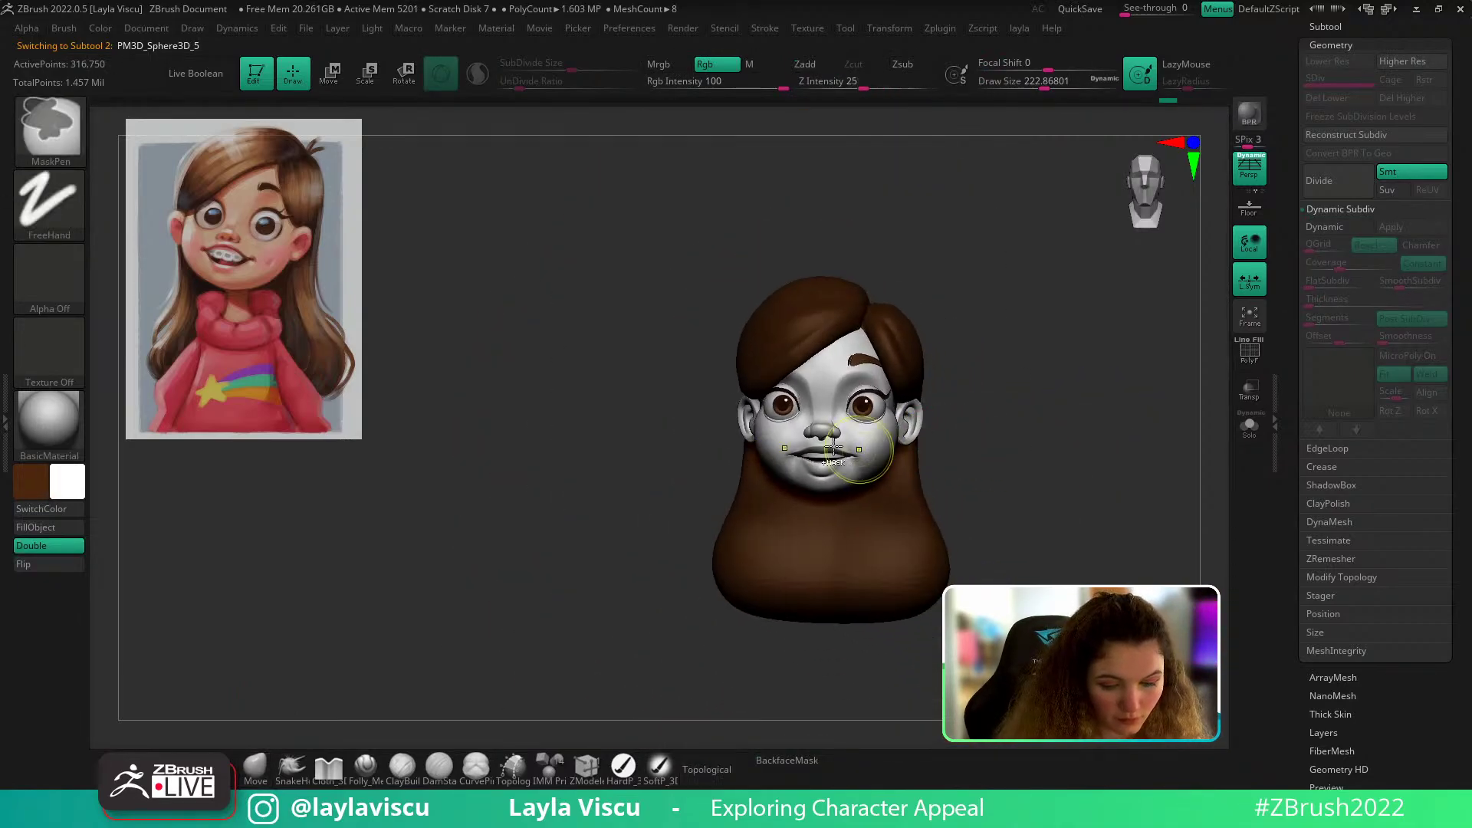
# Step: Adjust the mouth corners with a smaller Move brush, working from below the chin
pyautogui.keyDown('ctrl'); pyautogui.moveTo(834, 449); pyautogui.dragTo(858, 475, button='right'); pyautogui.keyUp('ctrl')
pyautogui.press('s')
pyautogui.moveTo(846, 474); pyautogui.dragTo(852, 474)
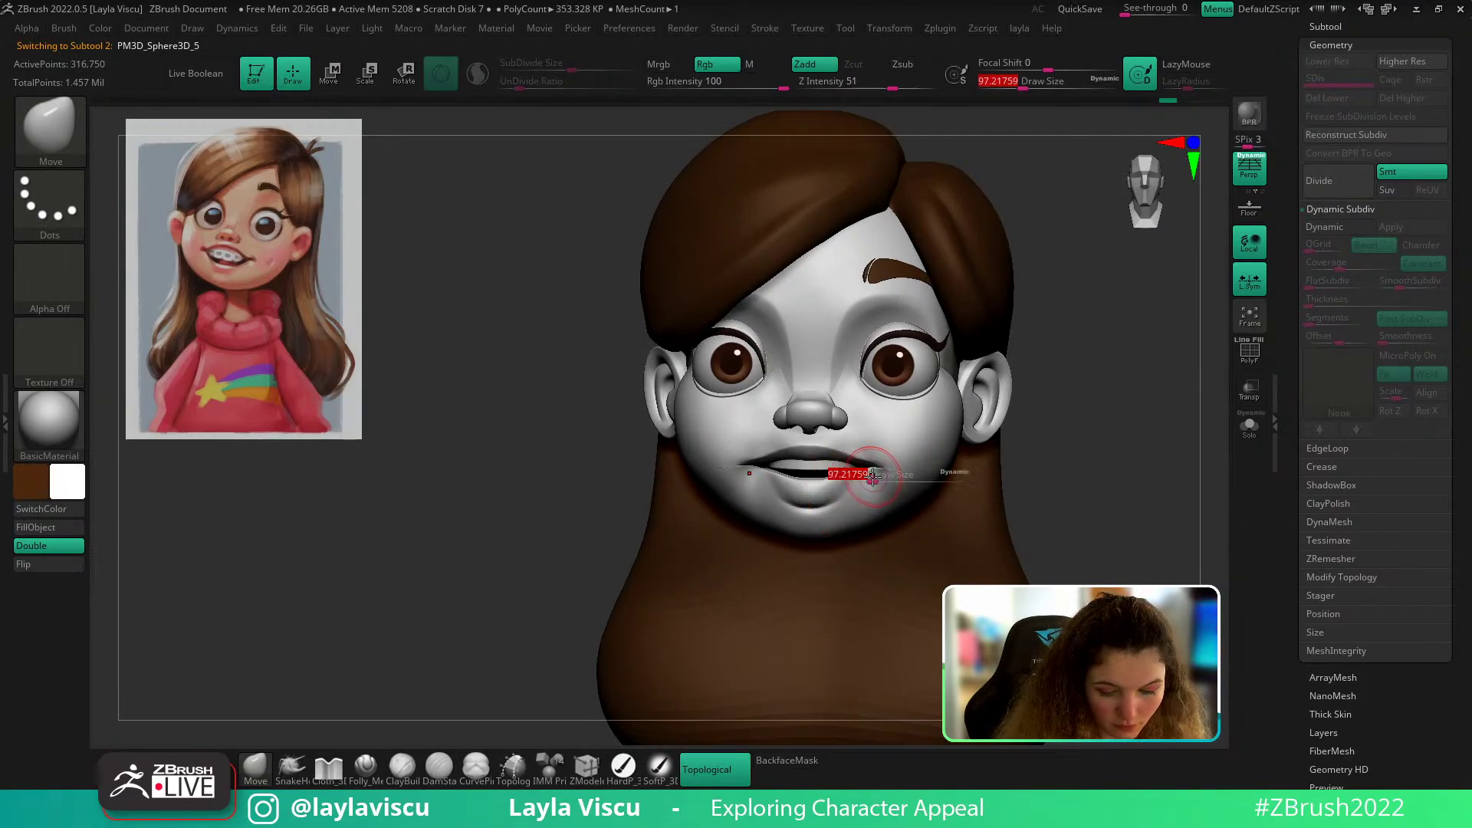
pyautogui.moveTo(1143, 426); pyautogui.dragTo(1141, 326)
pyautogui.moveTo(874, 478); pyautogui.dragTo(880, 475)
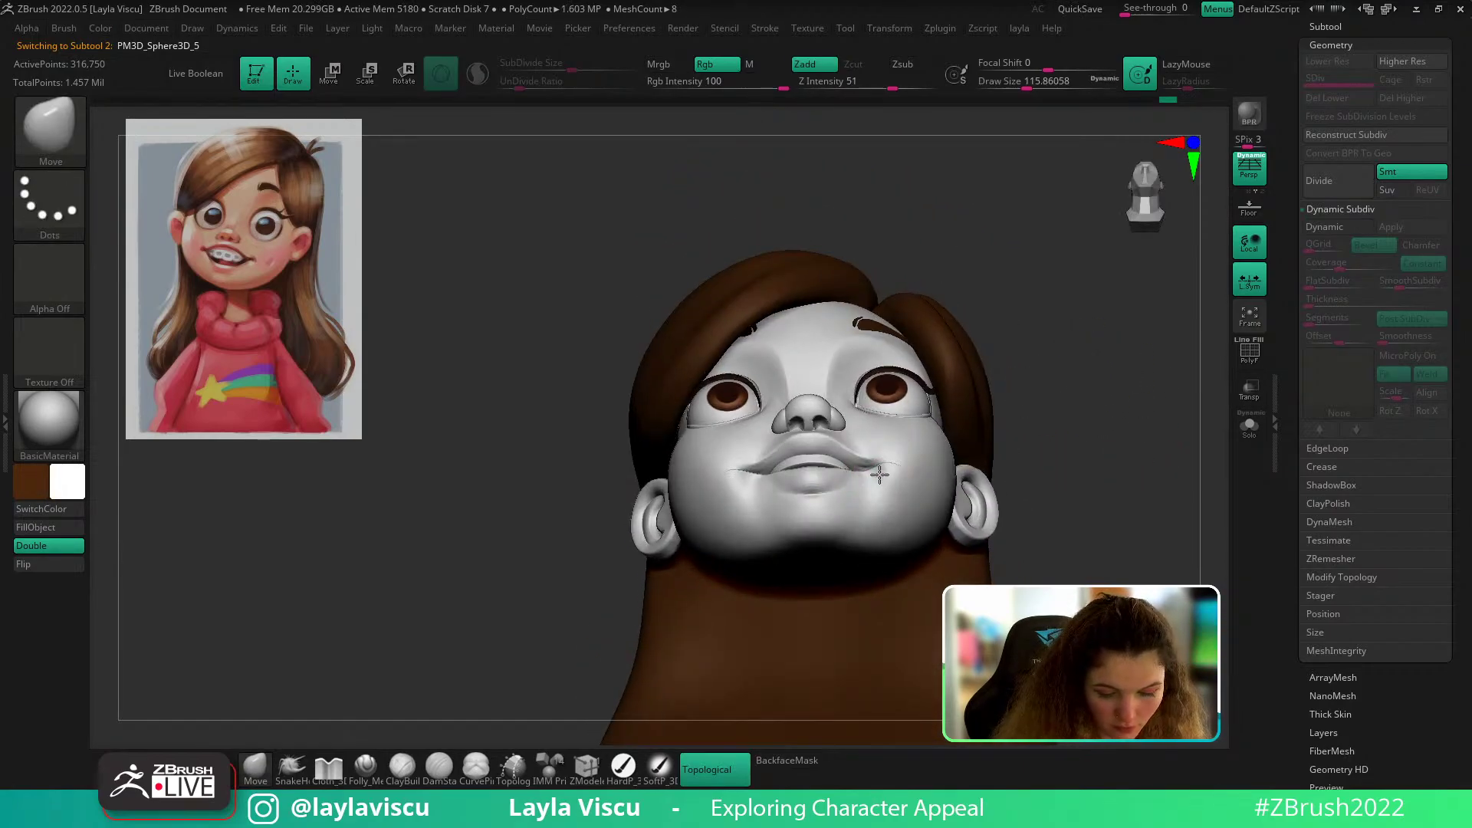
# Step: Refine the outer creases of the mouth corners with a smaller Move brush from three-quarter and low angles
pyautogui.moveTo(1052, 448); pyautogui.dragTo(912, 559, button='right')
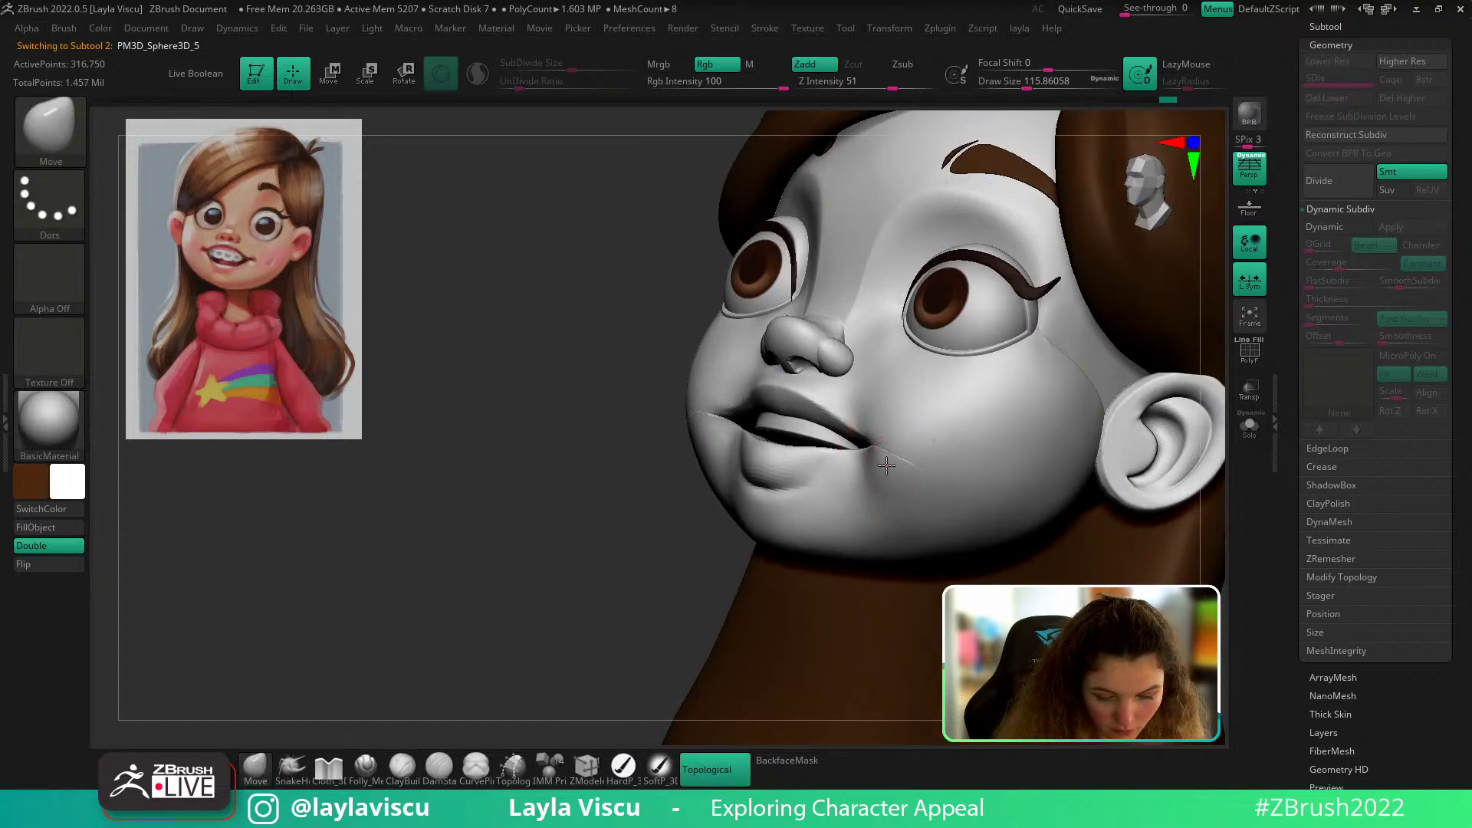
pyautogui.press('s')
pyautogui.moveTo(885, 457); pyautogui.dragTo(878, 456)
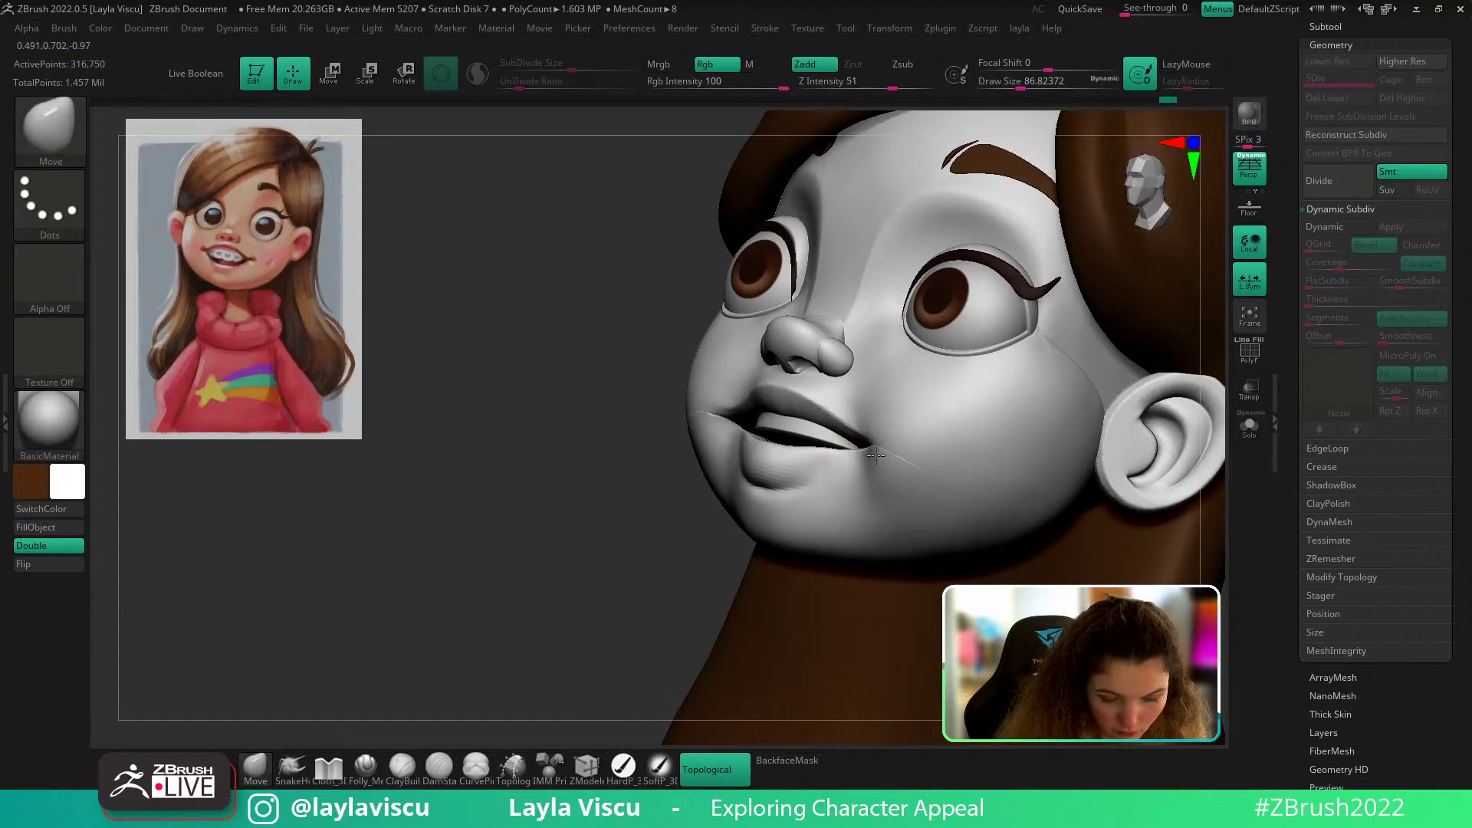
pyautogui.moveTo(674, 564)
pyautogui.mouseDown()
pyautogui.moveTo(917, 453)
pyautogui.moveTo(875, 450)
pyautogui.mouseUp()
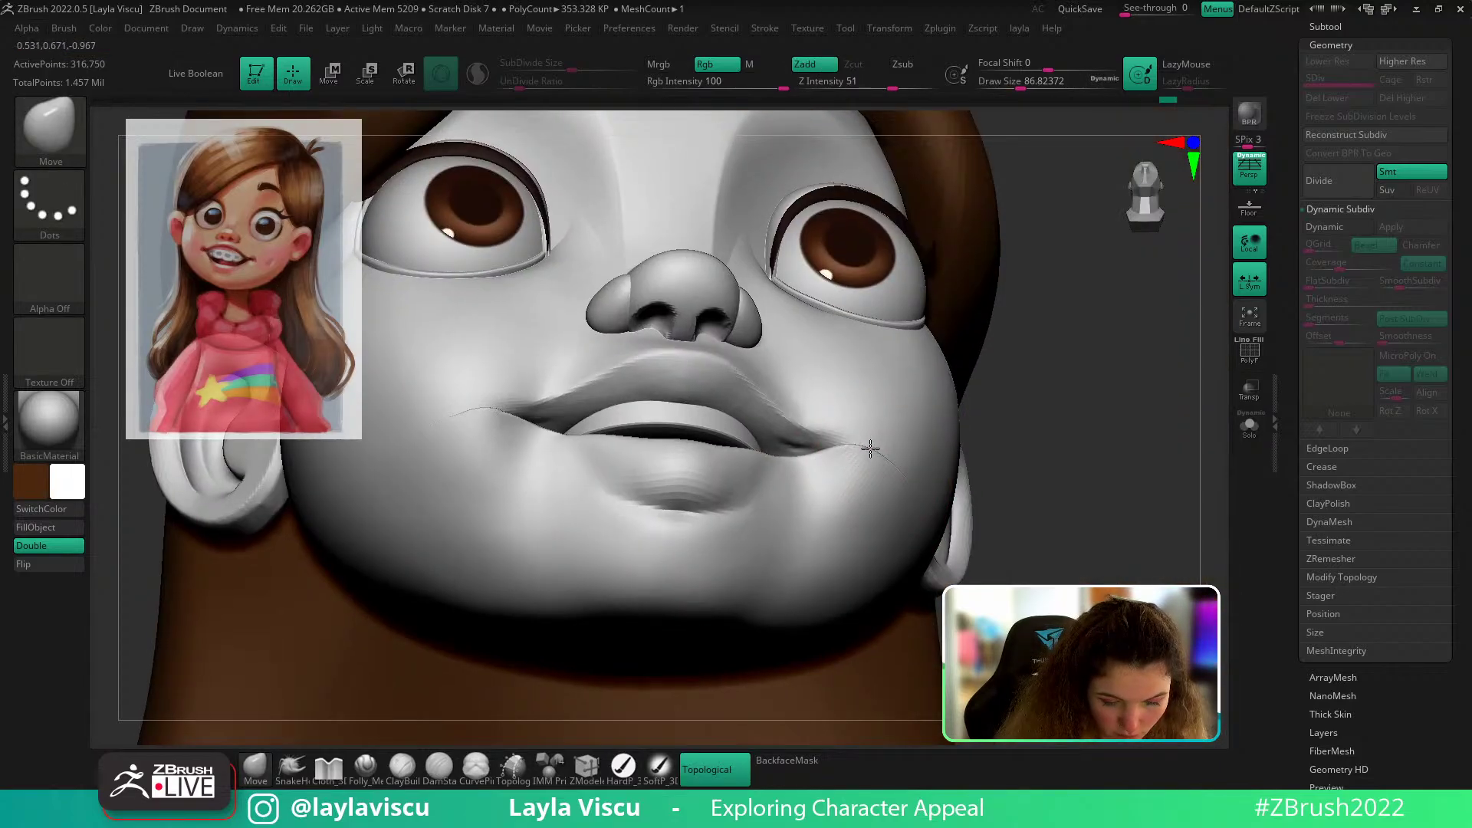
pyautogui.moveTo(979, 448)
pyautogui.keyDown('ctrl'); pyautogui.mouseDown(button='right')
pyautogui.moveTo(1036, 431)
pyautogui.moveTo(877, 470)
pyautogui.moveTo(894, 413)
pyautogui.mouseUp(button='right'); pyautogui.keyUp('ctrl')
pyautogui.press('[')
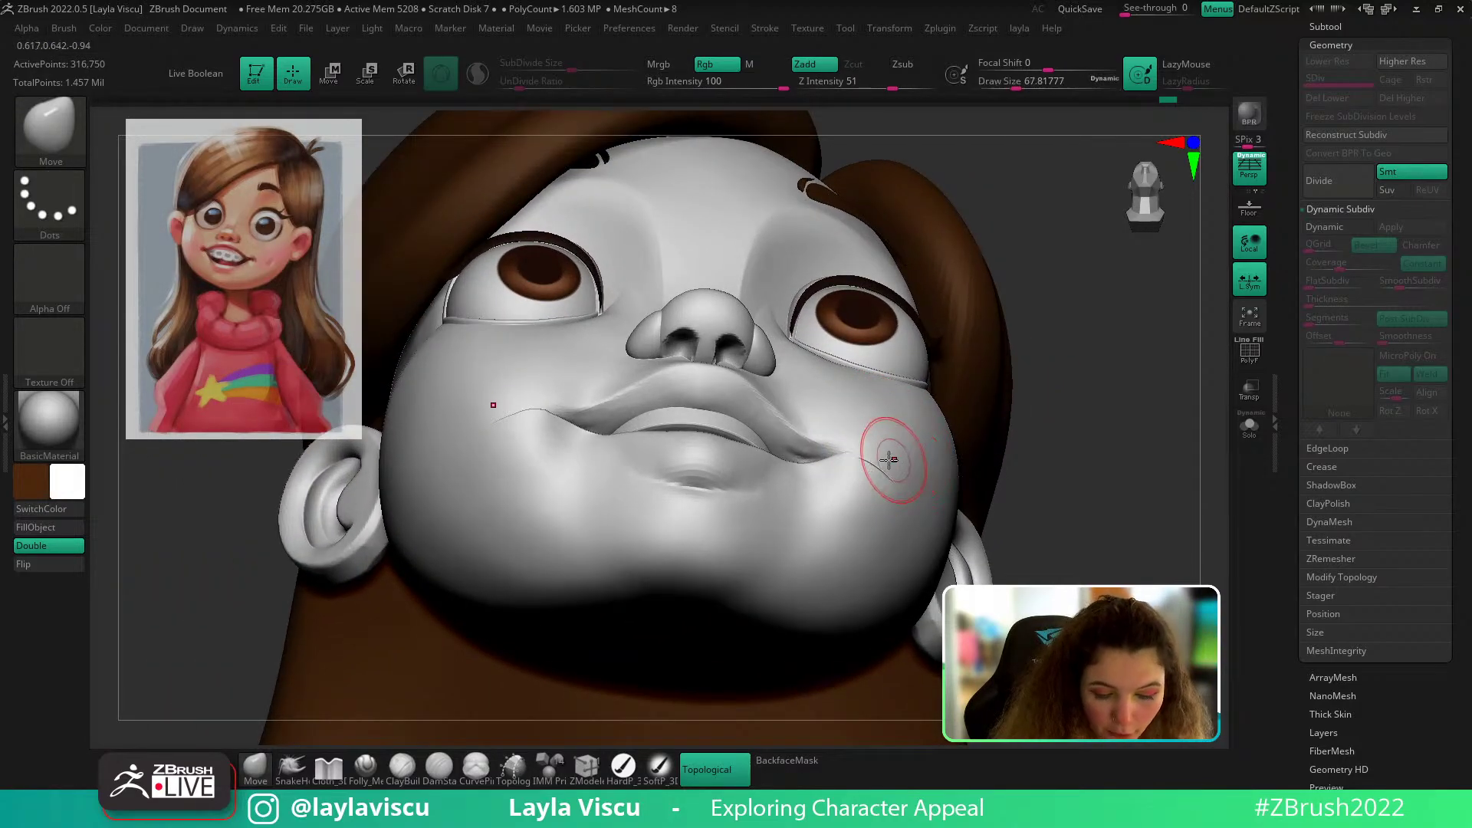
pyautogui.moveTo(884, 465)
pyautogui.keyDown('ctrl'); pyautogui.mouseDown(button='right')
pyautogui.moveTo(997, 399)
pyautogui.moveTo(1068, 470)
pyautogui.moveTo(1055, 496)
pyautogui.mouseUp(button='right'); pyautogui.keyUp('ctrl')
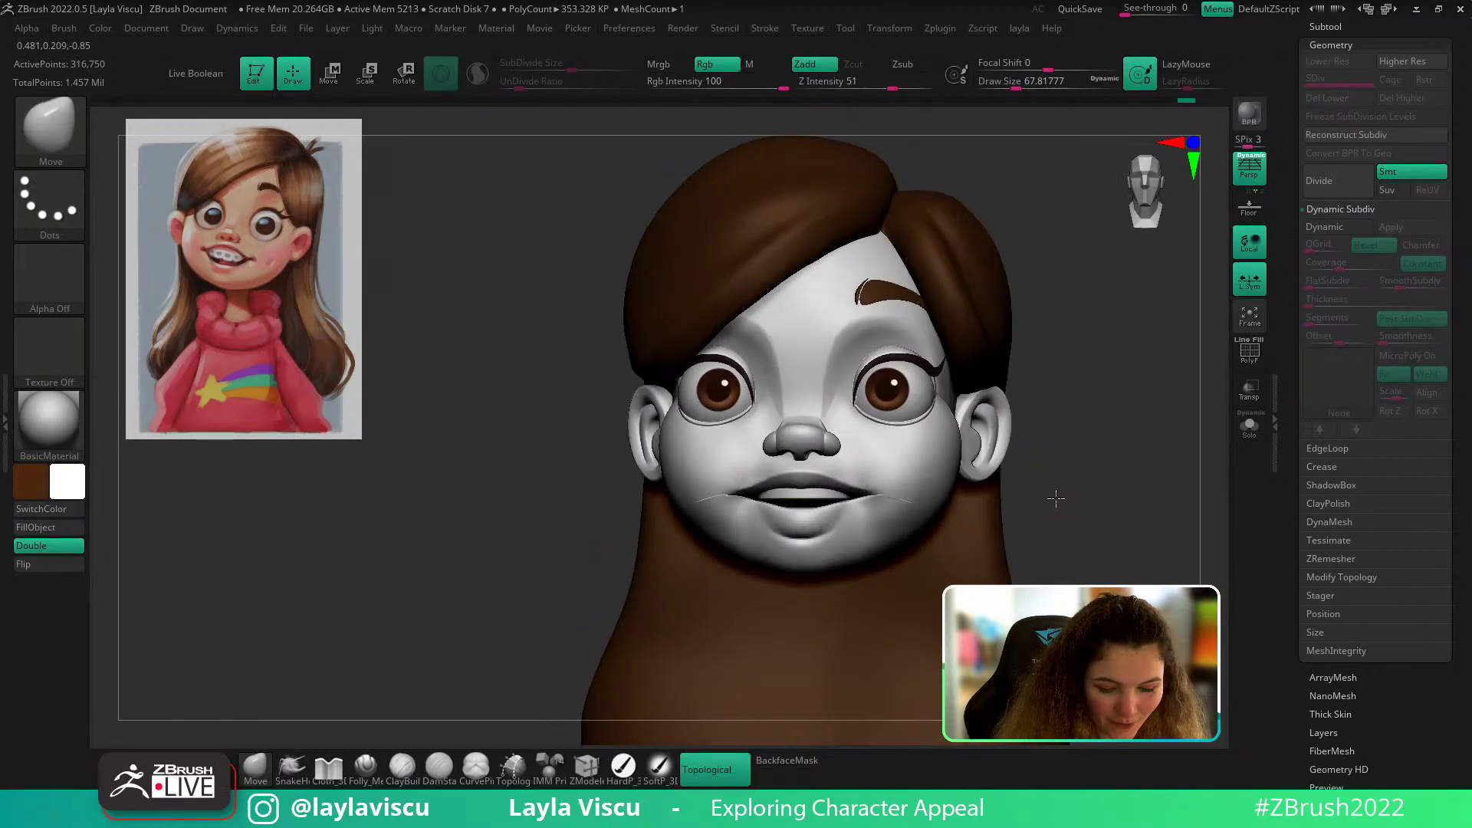
# Step: Reshape the lower lip's edge toward the mouth corners with the Move brush from the front
pyautogui.press('s')
pyautogui.moveTo(866, 507); pyautogui.dragTo(876, 509)
pyautogui.moveTo(872, 511)
pyautogui.keyDown('ctrl'); pyautogui.mouseDown(button='right')
pyautogui.moveTo(842, 544)
pyautogui.moveTo(846, 575)
pyautogui.mouseUp(button='right'); pyautogui.keyUp('ctrl')
pyautogui.press('s')
pyautogui.moveTo(878, 515); pyautogui.dragTo(873, 513)
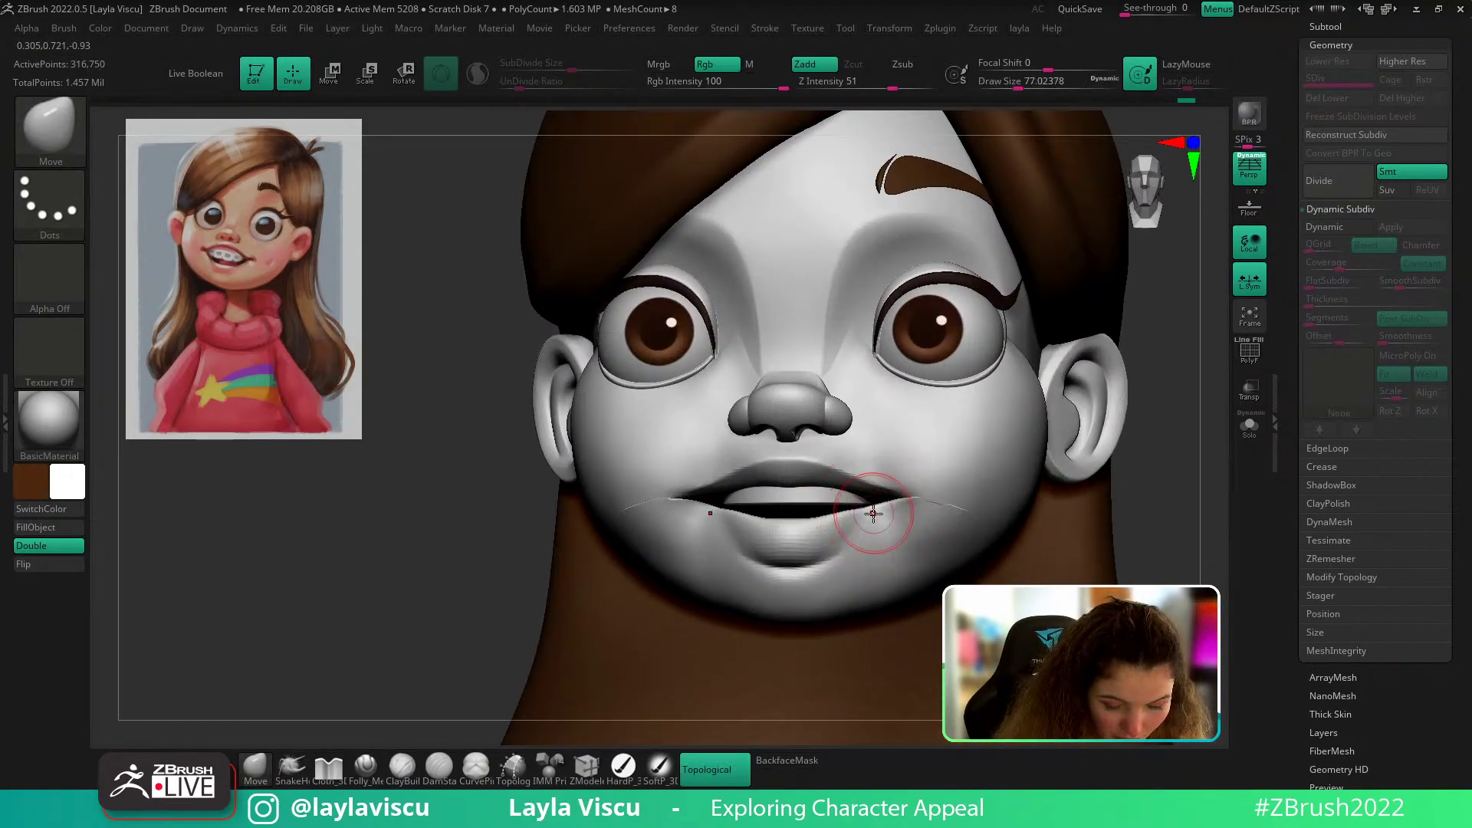
pyautogui.press(']')
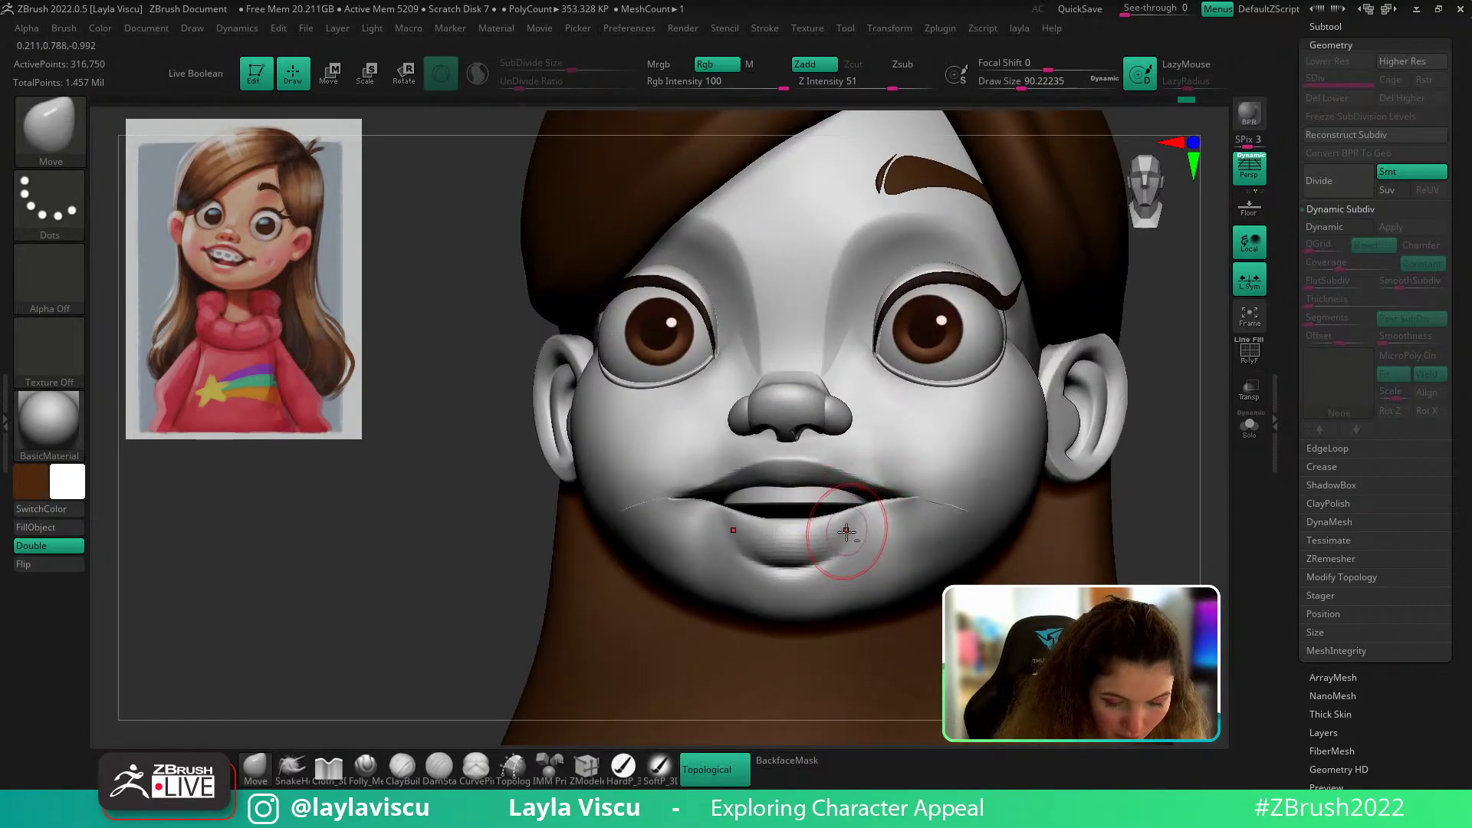
pyautogui.keyDown('ctrl'); pyautogui.moveTo(850, 526); pyautogui.dragTo(882, 407, button='right'); pyautogui.keyUp('ctrl')
pyautogui.moveTo(1052, 522); pyautogui.dragTo(1077, 520, button='right')
pyautogui.keyDown('ctrl'); pyautogui.moveTo(867, 448); pyautogui.dragTo(838, 536, button='right'); pyautogui.keyUp('ctrl')
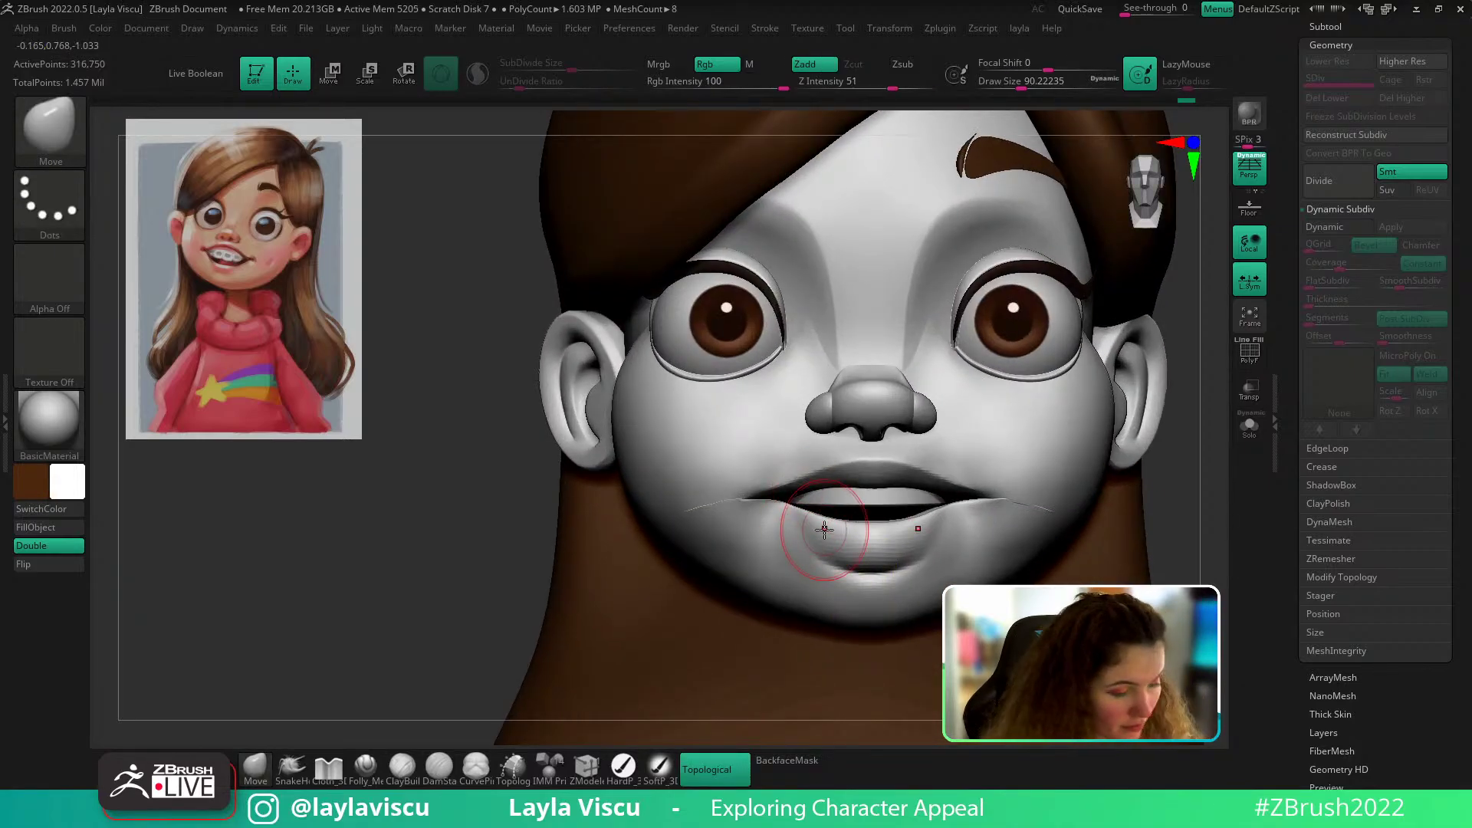
# Step: Build up the lower lip's volume symmetrically with the ClayBuildup brush
pyautogui.press('b')
pyautogui.press('c')
pyautogui.press('b')
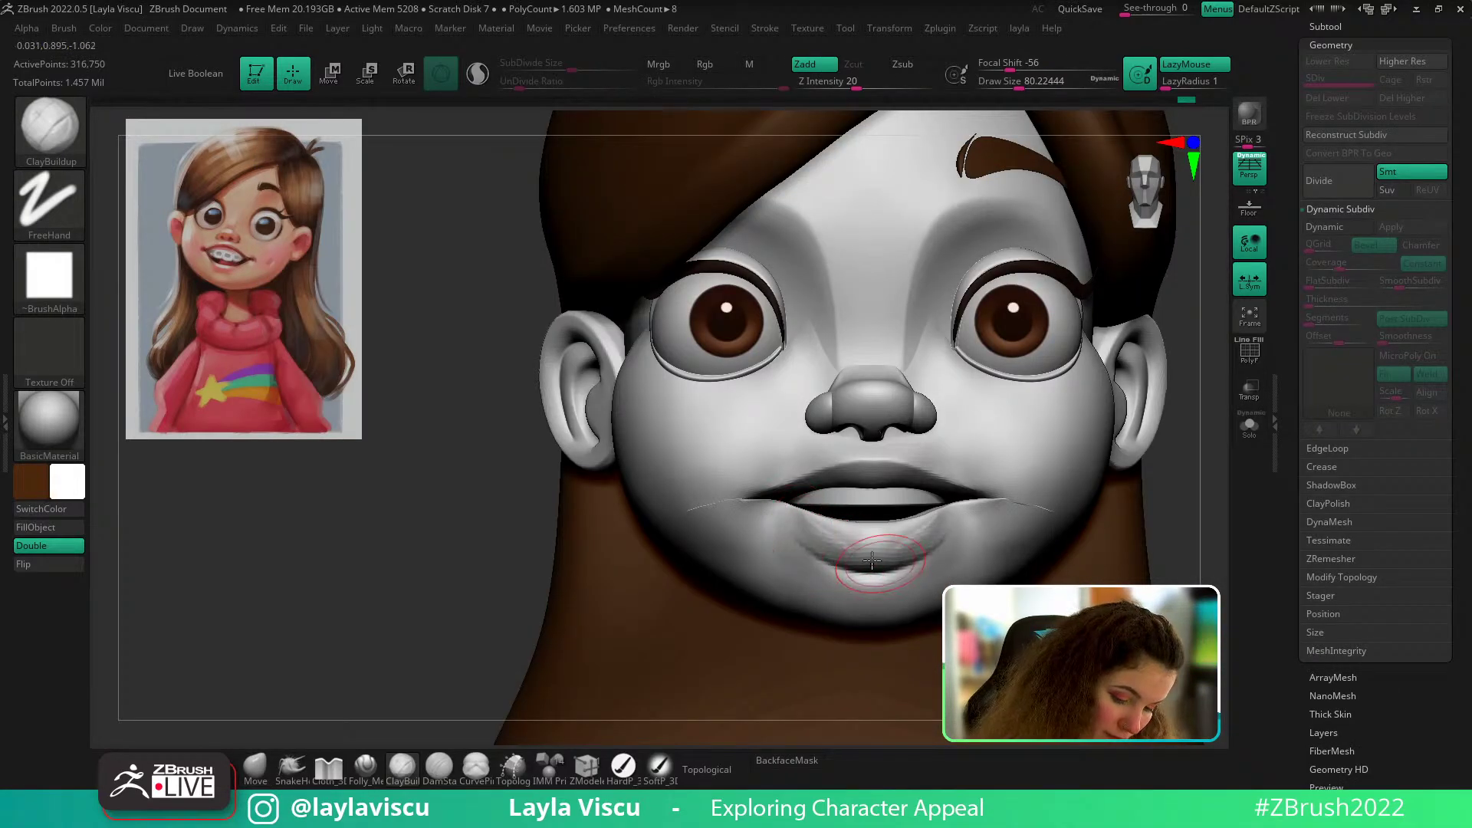
pyautogui.moveTo(822, 533)
pyautogui.mouseDown()
pyautogui.moveTo(871, 547)
pyautogui.moveTo(801, 533)
pyautogui.moveTo(871, 549)
pyautogui.moveTo(913, 538)
pyautogui.mouseUp()
pyautogui.moveTo(1174, 560)
pyautogui.keyDown('alt'); pyautogui.mouseDown()
pyautogui.moveTo(1160, 499)
pyautogui.moveTo(1098, 453)
pyautogui.moveTo(1069, 501)
pyautogui.moveTo(1035, 506)
pyautogui.mouseUp(); pyautogui.keyUp('alt')
pyautogui.keyDown('alt'); pyautogui.moveTo(799, 524); pyautogui.dragTo(606, 633); pyautogui.keyUp('alt')
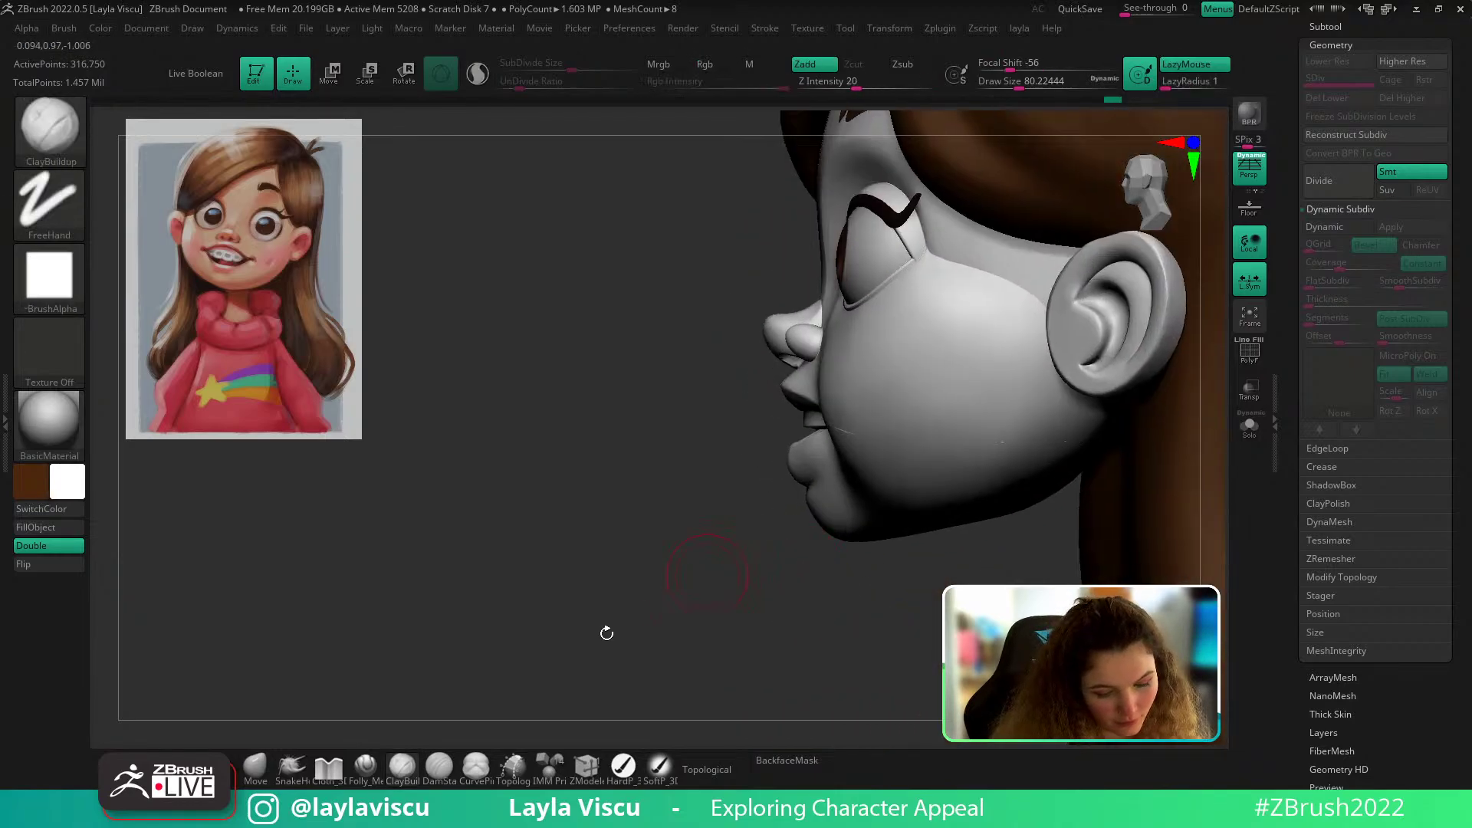
# Step: Adjust the lower lip's profile from the side with the Move brush
pyautogui.click(257, 767)
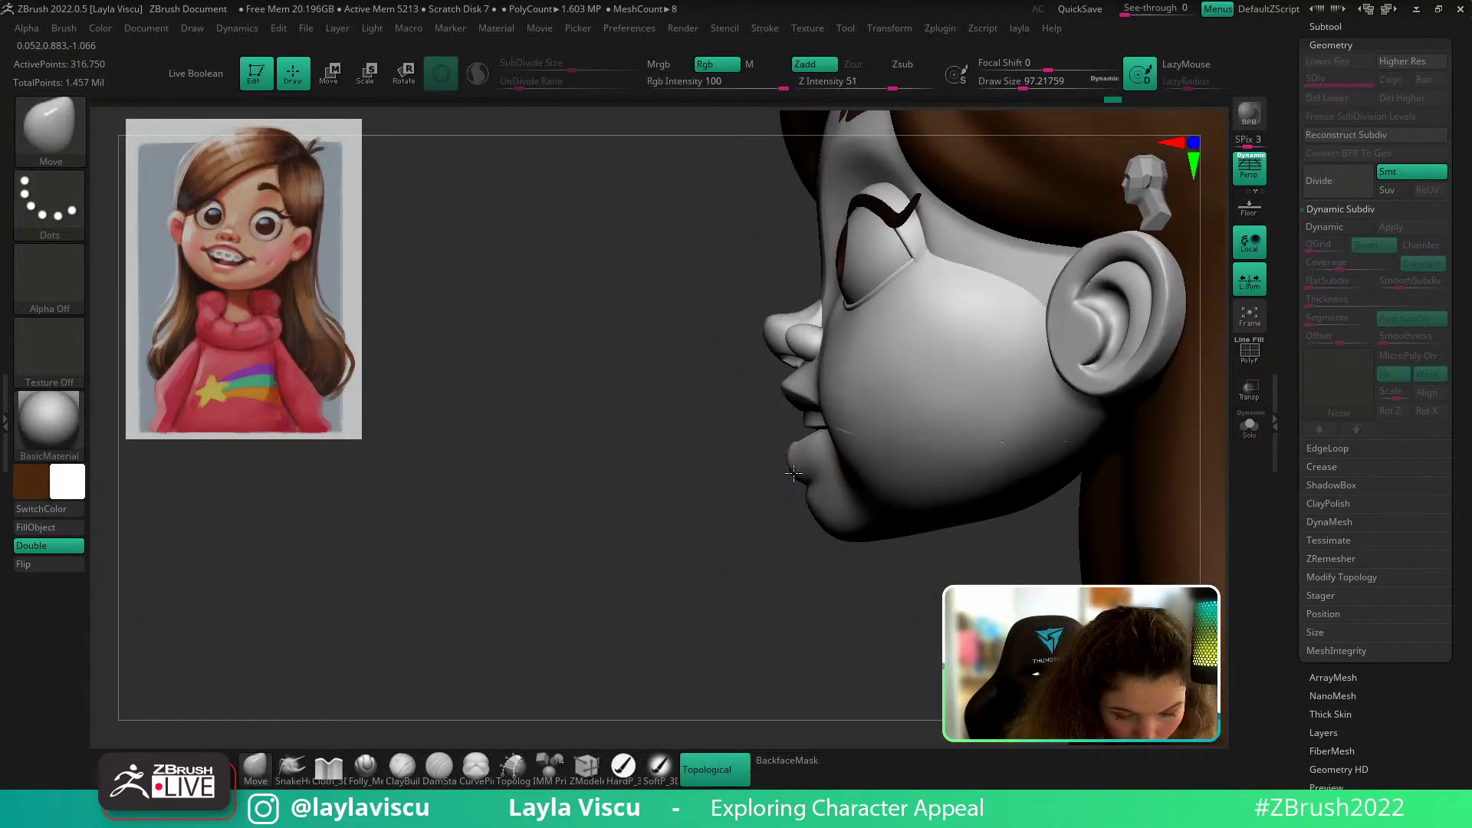
pyautogui.keyDown('shift'); pyautogui.moveTo(793, 473); pyautogui.dragTo(804, 492); pyautogui.keyUp('shift')
pyautogui.press('s')
pyautogui.moveTo(571, 529)
pyautogui.mouseDown()
pyautogui.moveTo(669, 515)
pyautogui.moveTo(720, 530)
pyautogui.mouseUp()
pyautogui.moveTo(974, 453); pyautogui.dragTo(897, 470)
pyautogui.keyDown('ctrl'); pyautogui.moveTo(898, 470); pyautogui.dragTo(801, 452, button='right'); pyautogui.keyUp('ctrl')
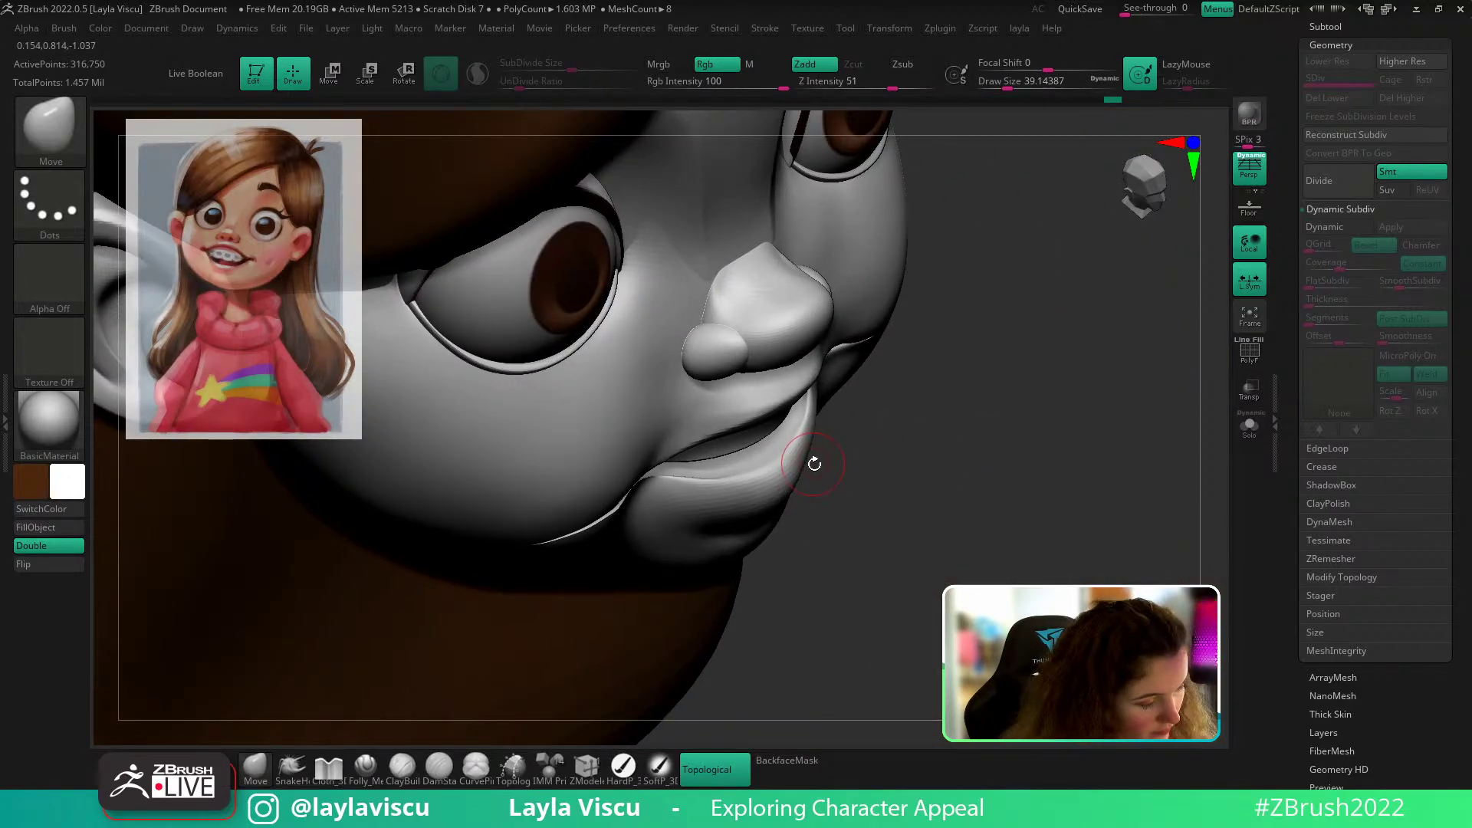
# Step: Flatten the lower lip's upper rim toward the mouth corners with the TrimDynamic brush
pyautogui.press('b')
pyautogui.press('t')
pyautogui.press('d')
pyautogui.moveTo(953, 441); pyautogui.dragTo(913, 445)
pyautogui.moveTo(796, 442); pyautogui.dragTo(816, 387)
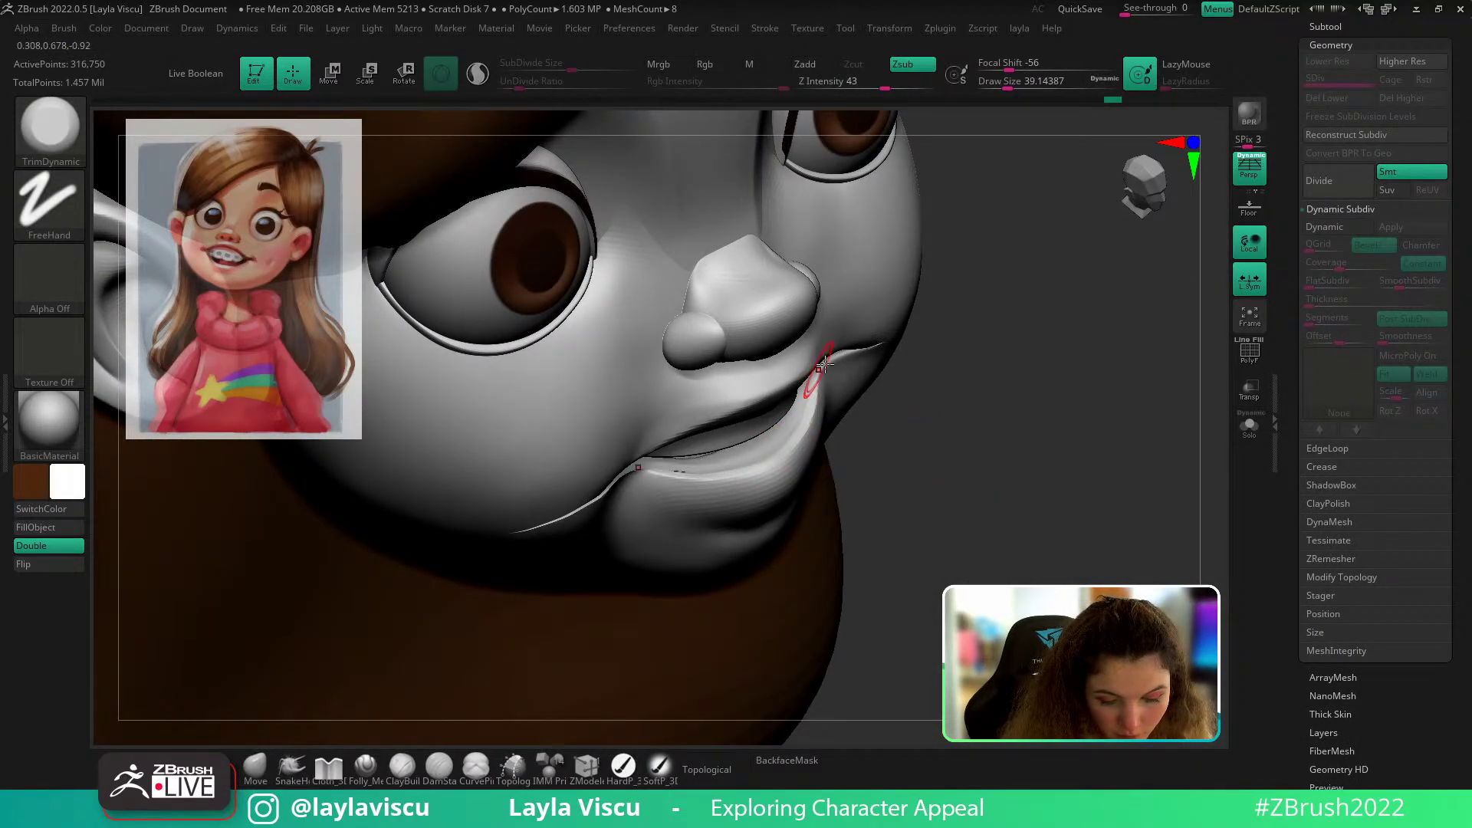
pyautogui.moveTo(939, 410); pyautogui.dragTo(935, 375)
pyautogui.moveTo(805, 418)
pyautogui.mouseDown()
pyautogui.moveTo(781, 451)
pyautogui.moveTo(816, 401)
pyautogui.mouseUp()
pyautogui.moveTo(793, 453); pyautogui.dragTo(818, 404)
pyautogui.moveTo(777, 456); pyautogui.dragTo(780, 454)
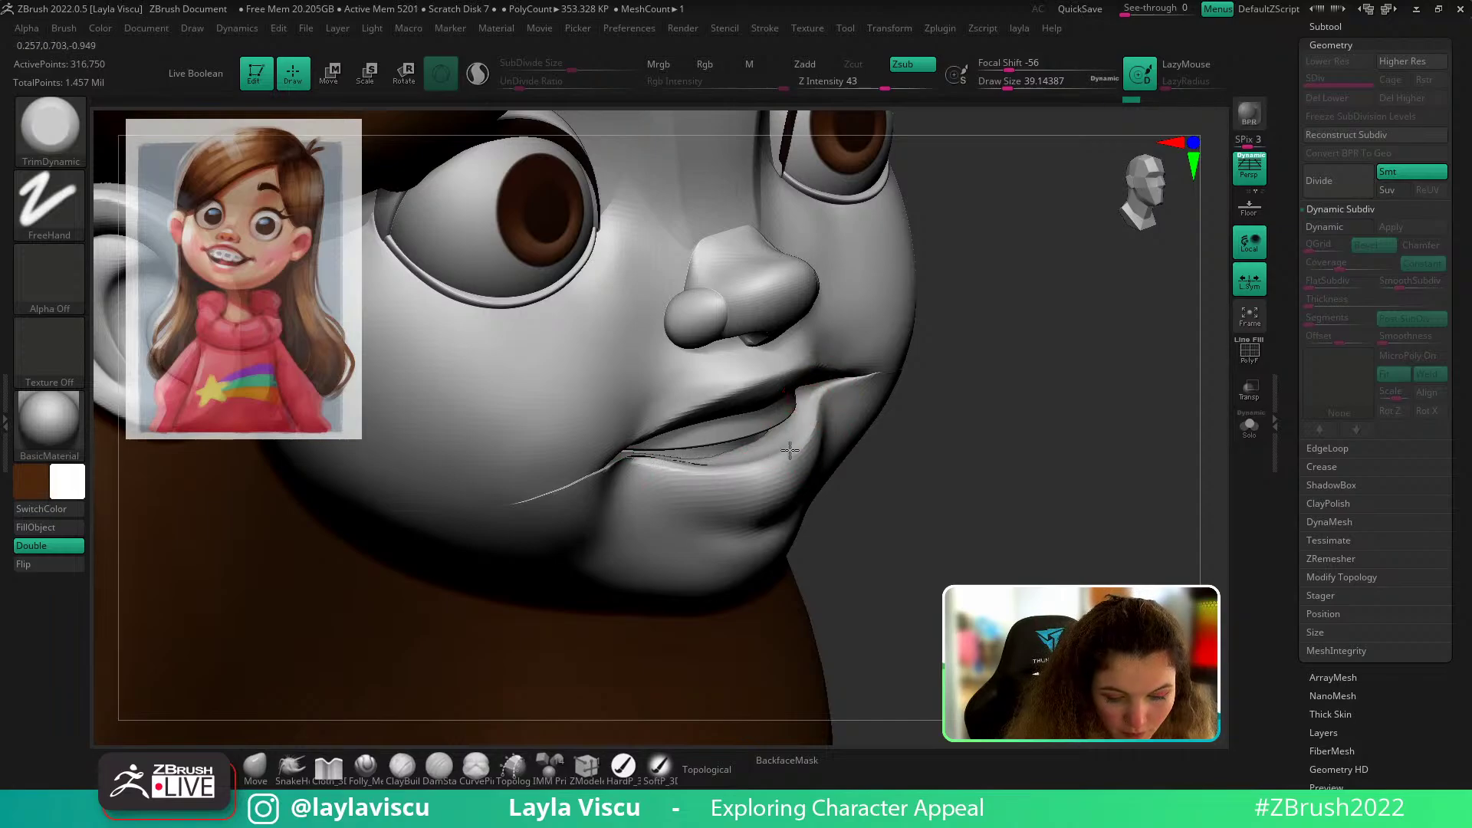
pyautogui.moveTo(838, 493); pyautogui.dragTo(1081, 512)
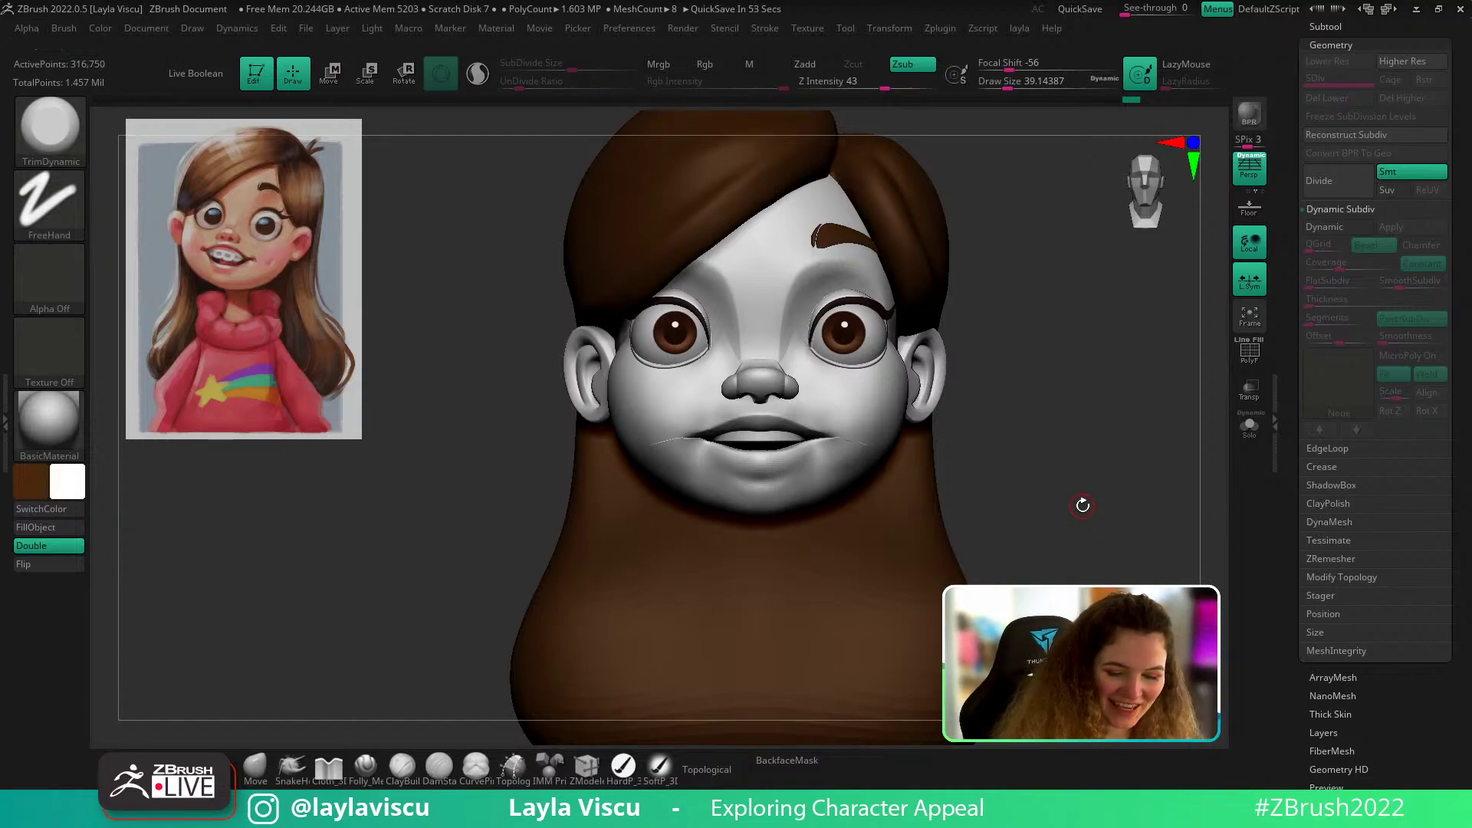
# Step: Build up the skin below both mouth corners on the head with ClayBuildup, then smooth the strokes
pyautogui.moveTo(1042, 408)
pyautogui.mouseDown()
pyautogui.moveTo(992, 417)
pyautogui.moveTo(1020, 443)
pyautogui.moveTo(996, 446)
pyautogui.mouseUp()
pyautogui.keyDown('alt'); pyautogui.click(762, 431); pyautogui.keyUp('alt')
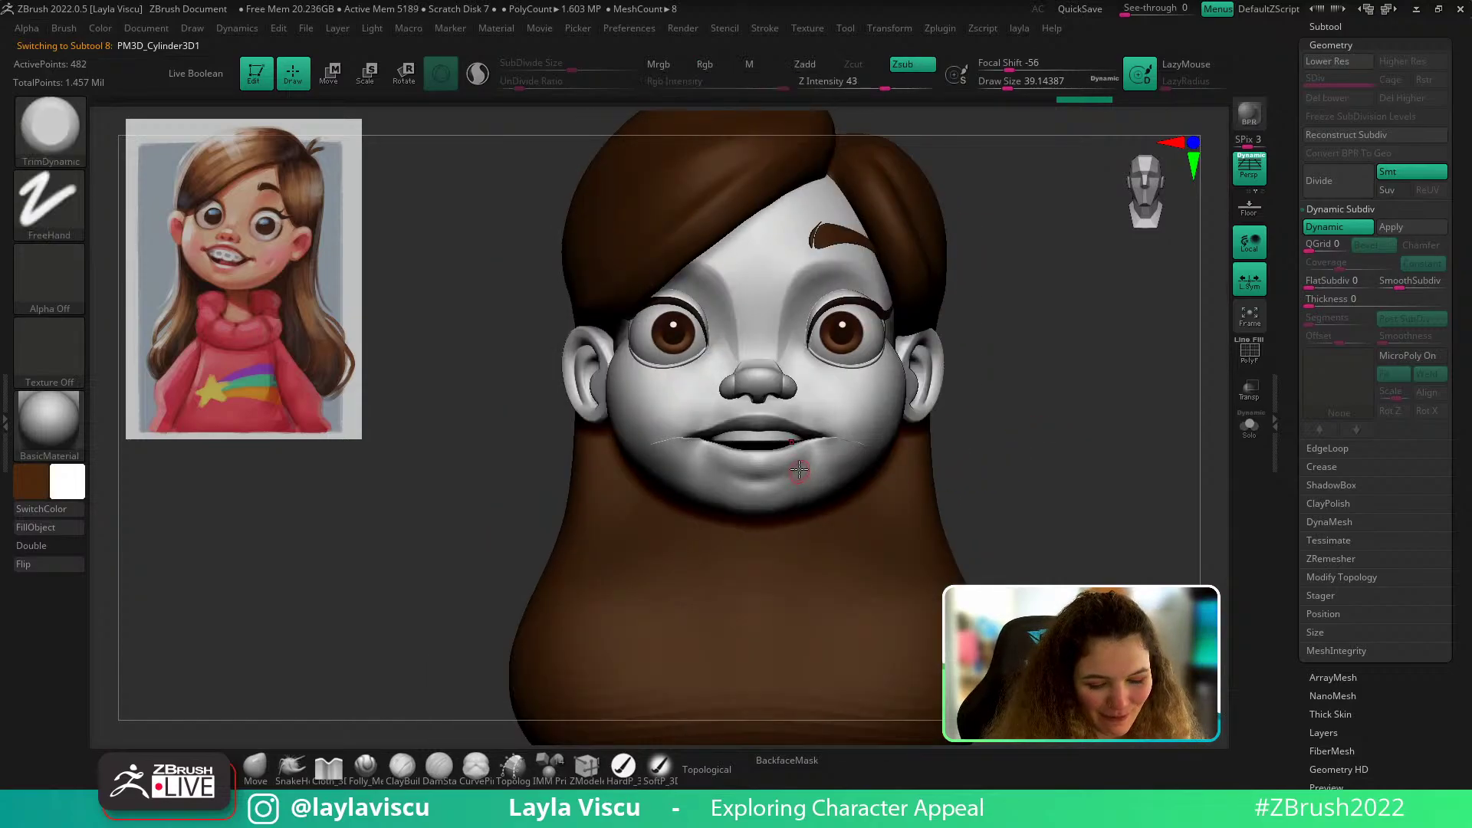
pyautogui.keyDown('alt'); pyautogui.click(803, 483); pyautogui.keyUp('alt')
pyautogui.press('b')
pyautogui.press('c')
pyautogui.press('b')
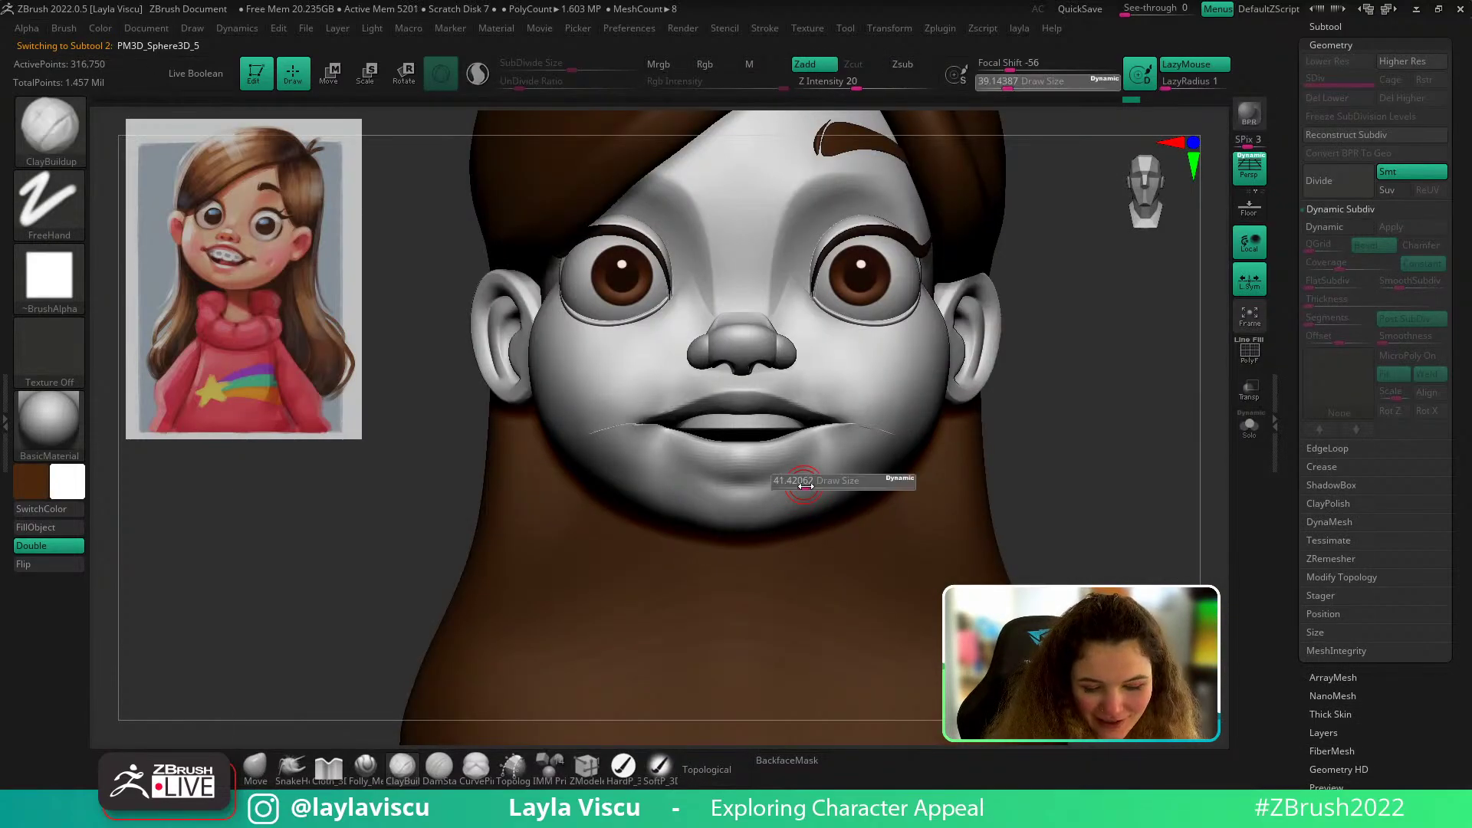
pyautogui.press('s')
pyautogui.moveTo(806, 460); pyautogui.dragTo(839, 440)
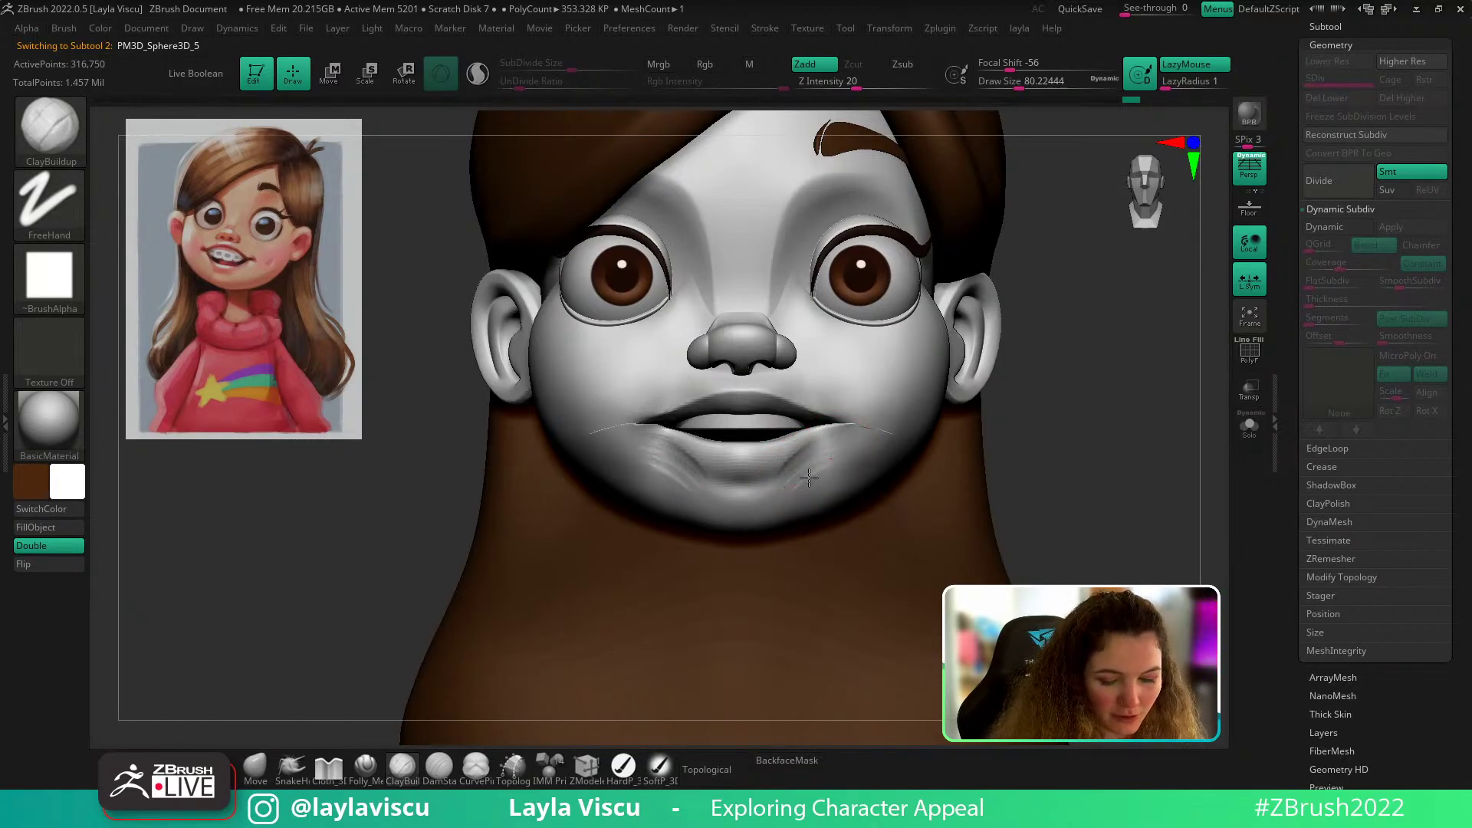
pyautogui.press('shift')
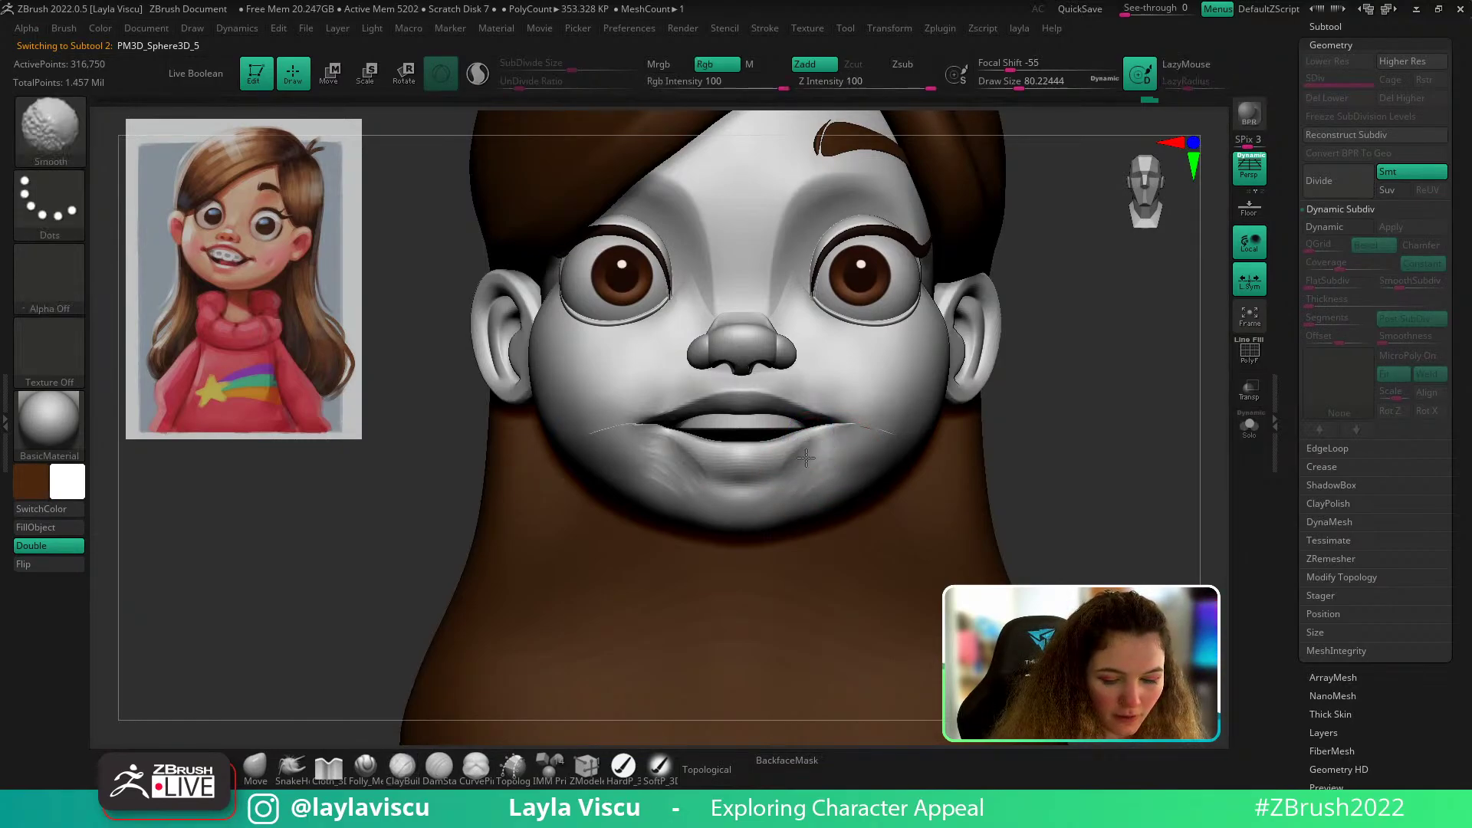
pyautogui.moveTo(805, 536)
pyautogui.keyDown('ctrl'); pyautogui.mouseDown(button='right')
pyautogui.moveTo(980, 477)
pyautogui.moveTo(924, 477)
pyautogui.mouseUp(button='right'); pyautogui.keyUp('ctrl')
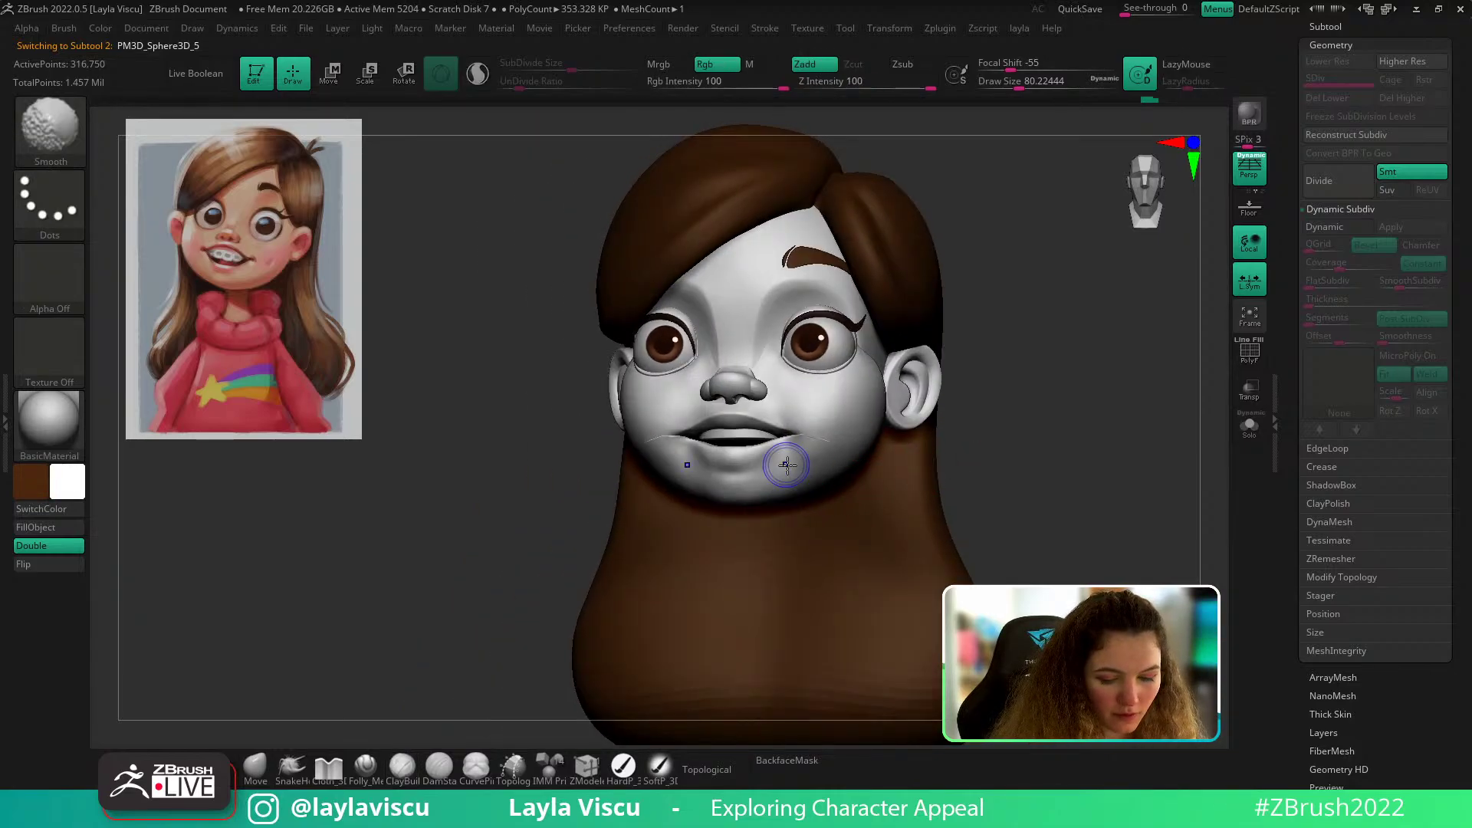
pyautogui.keyDown('shift'); pyautogui.moveTo(784, 464); pyautogui.dragTo(741, 479); pyautogui.keyUp('shift')
# Step: Try carving a crease beside the lower lip with the DamStandard brush, then undo it
pyautogui.press('b')
pyautogui.press('d')
pyautogui.press('s')
pyautogui.keyDown('ctrl'); pyautogui.moveTo(750, 477); pyautogui.dragTo(772, 506, button='right'); pyautogui.keyUp('ctrl')
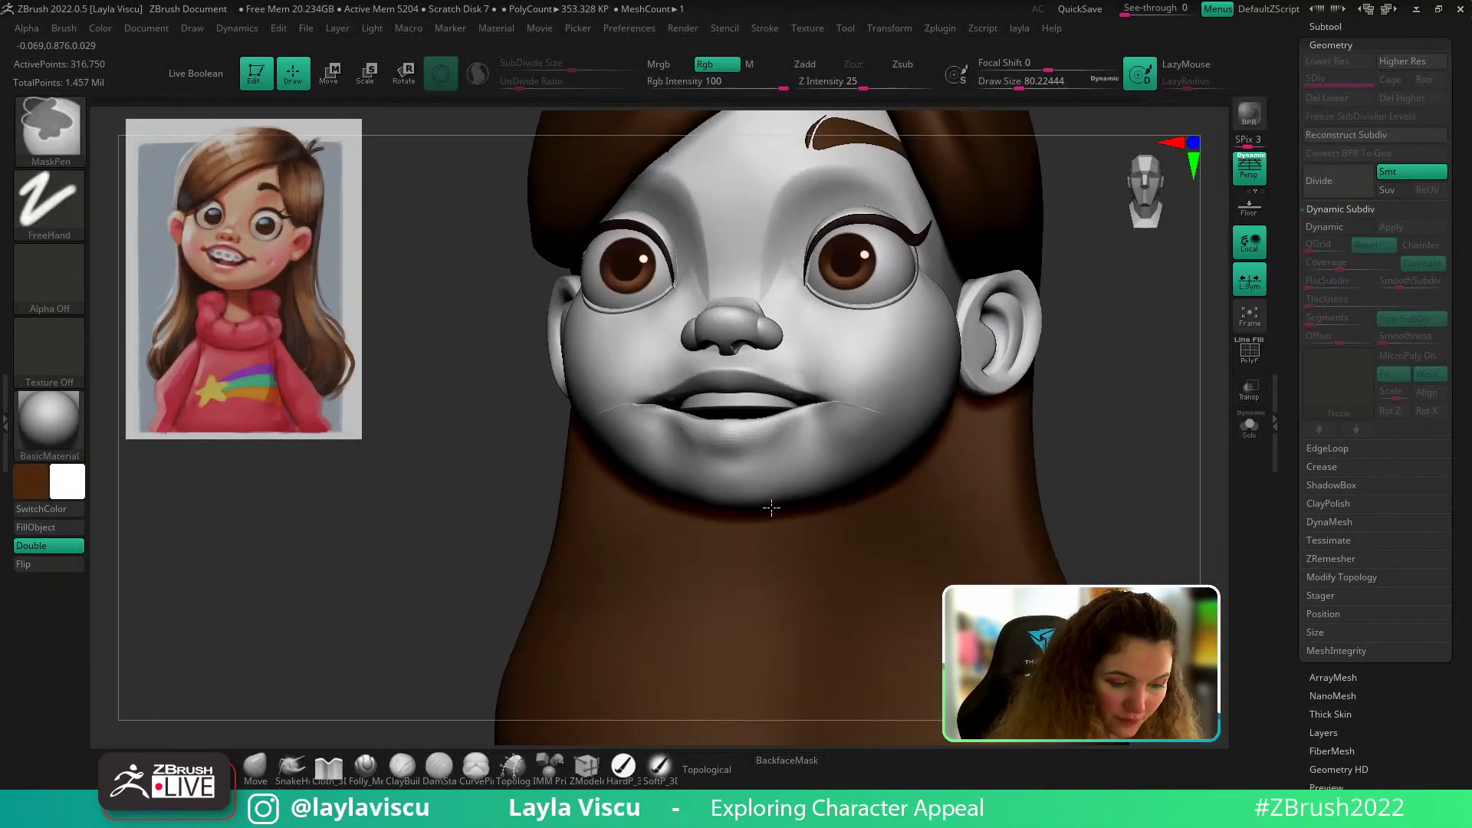
pyautogui.moveTo(683, 442)
pyautogui.mouseDown()
pyautogui.moveTo(766, 454)
pyautogui.moveTo(695, 438)
pyautogui.mouseUp()
pyautogui.hotkey('ctrl', 'z')
# Step: Smooth the transition between the lower lip and chin, checking it from the side
pyautogui.press(']')
pyautogui.press('shift')
pyautogui.keyDown('ctrl'); pyautogui.moveTo(1095, 437); pyautogui.dragTo(836, 498, button='right'); pyautogui.keyUp('ctrl')
pyautogui.keyDown('shift'); pyautogui.moveTo(747, 426); pyautogui.dragTo(700, 442); pyautogui.keyUp('shift')
pyautogui.keyDown('shift'); pyautogui.moveTo(1015, 438); pyautogui.dragTo(657, 552, button='right'); pyautogui.keyUp('shift')
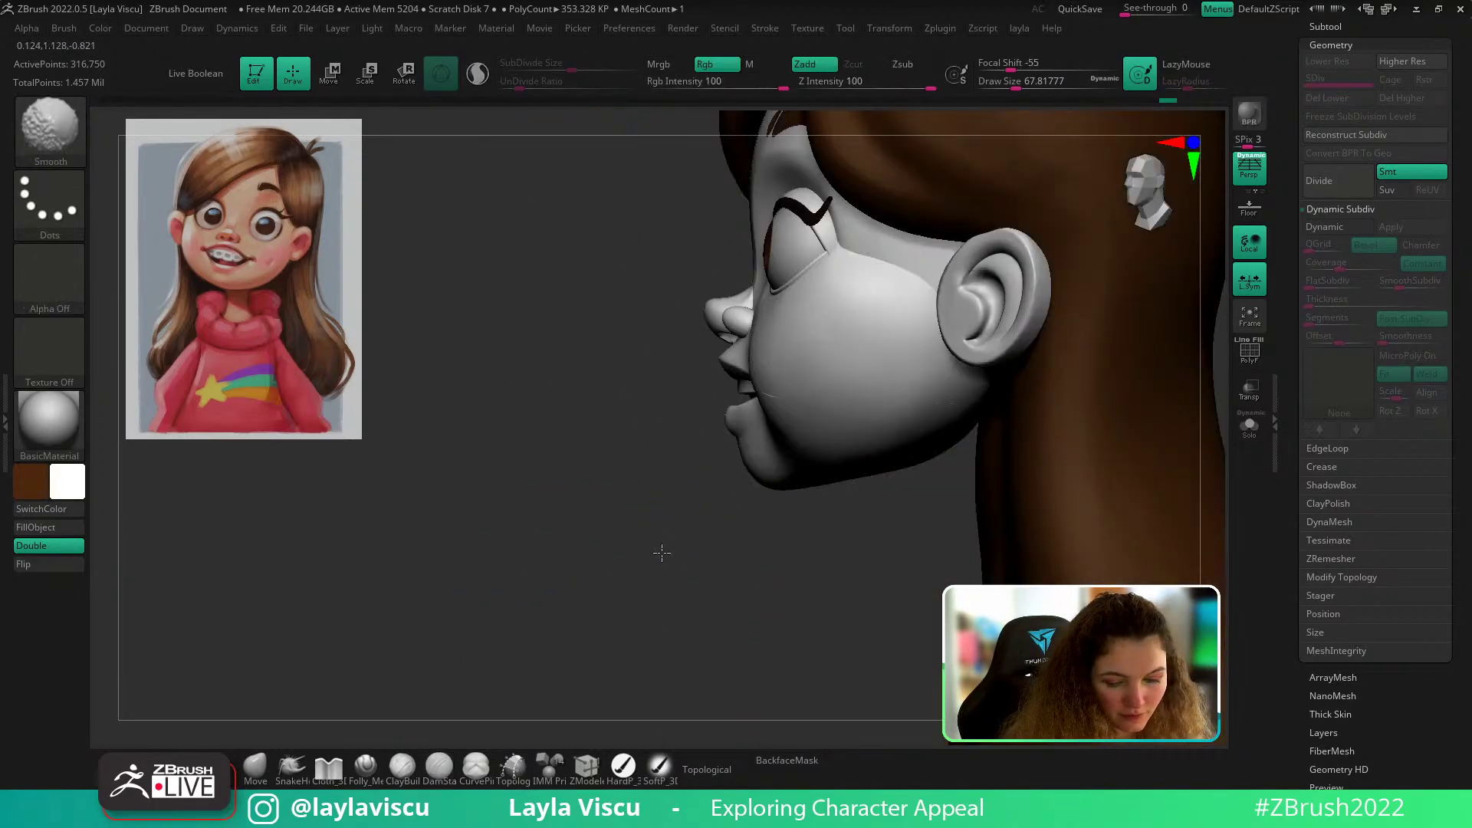
pyautogui.moveTo(746, 516); pyautogui.dragTo(866, 495, button='right')
# Step: Add volume below the mouth corners with ClayBuildup and blend it into the cheeks
pyautogui.press('s')
pyautogui.moveTo(802, 457); pyautogui.dragTo(811, 458)
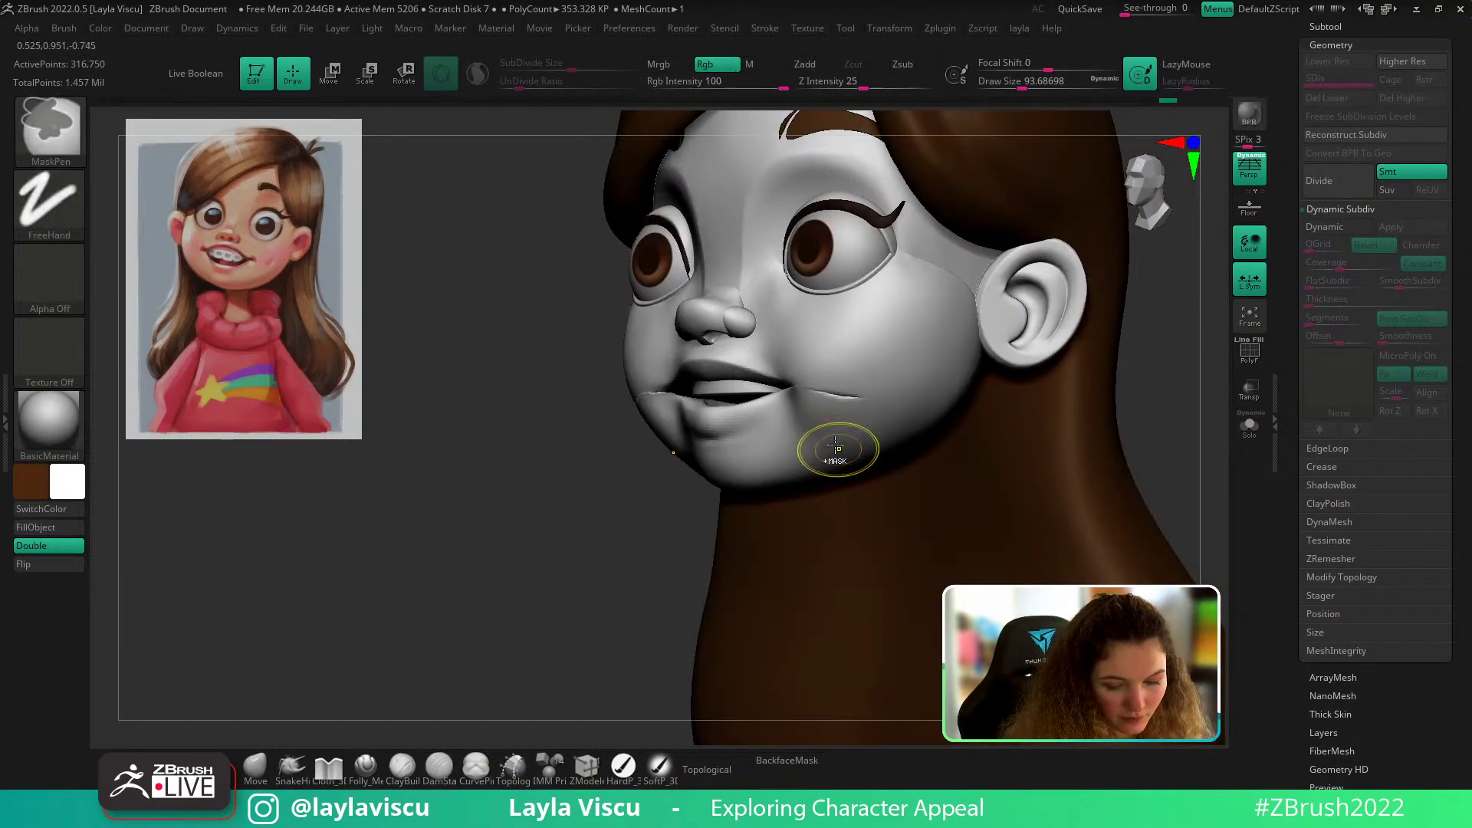
pyautogui.hotkey('ctrl', 'z')
pyautogui.press('b')
pyautogui.press('c')
pyautogui.press('b')
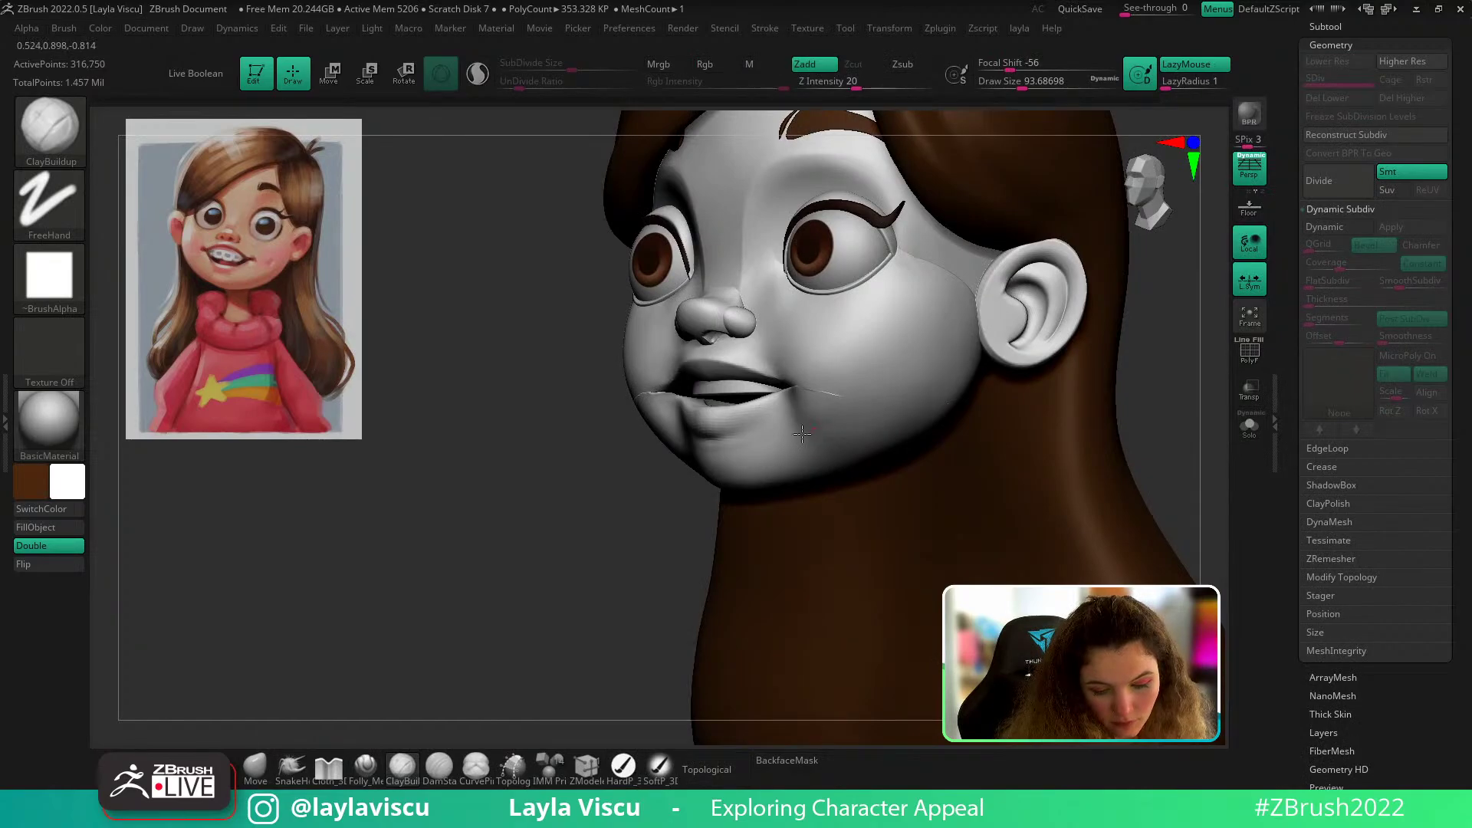
pyautogui.press('shift')
pyautogui.moveTo(951, 428)
pyautogui.keyDown('shift'); pyautogui.mouseDown(button='right')
pyautogui.moveTo(1174, 454)
pyautogui.moveTo(1094, 427)
pyautogui.mouseUp(button='right'); pyautogui.keyUp('shift')
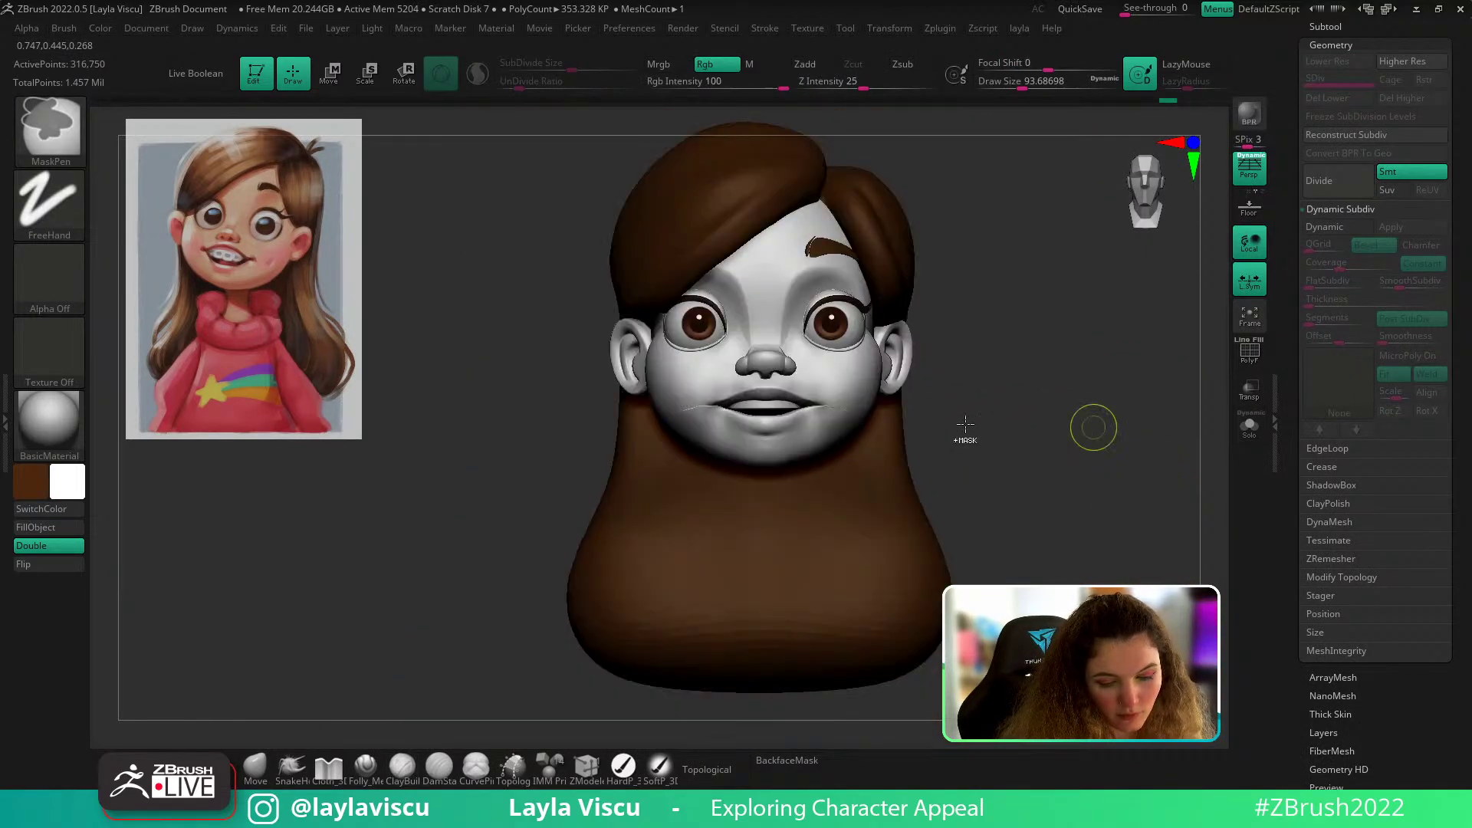
pyautogui.moveTo(816, 430)
pyautogui.keyDown('ctrl'); pyautogui.mouseDown(button='right')
pyautogui.moveTo(802, 473)
pyautogui.moveTo(806, 457)
pyautogui.mouseUp(button='right'); pyautogui.keyUp('ctrl')
pyautogui.press('s')
pyautogui.moveTo(810, 436); pyautogui.dragTo(828, 418)
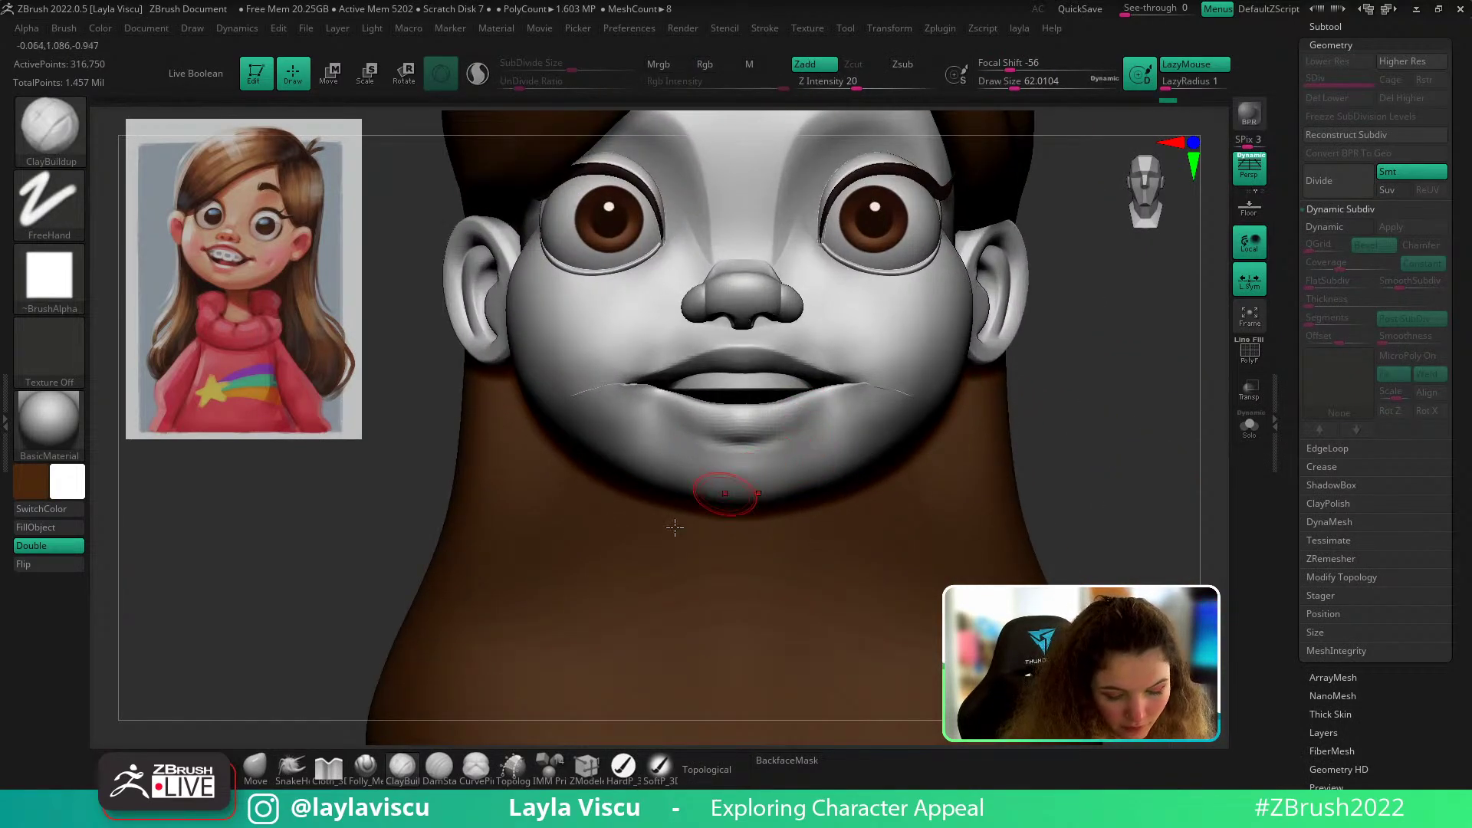
# Step: Try a curved stroke from under the lower lip up to the mouth corner, then undo it
pyautogui.click(366, 767)
pyautogui.press('s')
pyautogui.moveTo(753, 446)
pyautogui.mouseDown()
pyautogui.moveTo(804, 430)
pyautogui.moveTo(795, 418)
pyautogui.moveTo(835, 385)
pyautogui.moveTo(769, 434)
pyautogui.moveTo(856, 373)
pyautogui.mouseUp()
pyautogui.click(747, 446)
pyautogui.hotkey('ctrl', 'z')
pyautogui.hotkey('ctrl', 'z')
# Step: Smooth the area under the lower lip and sculpt its underside up toward the mouth corners
pyautogui.keyDown('shift'); pyautogui.moveTo(832, 407); pyautogui.dragTo(779, 448); pyautogui.keyUp('shift')
pyautogui.moveTo(821, 529)
pyautogui.keyDown('ctrl'); pyautogui.mouseDown(button='right')
pyautogui.moveTo(1013, 434)
pyautogui.moveTo(947, 453)
pyautogui.mouseUp(button='right'); pyautogui.keyUp('ctrl')
pyautogui.keyDown('ctrl'); pyautogui.moveTo(947, 452); pyautogui.dragTo(813, 574, button='right'); pyautogui.keyUp('ctrl')
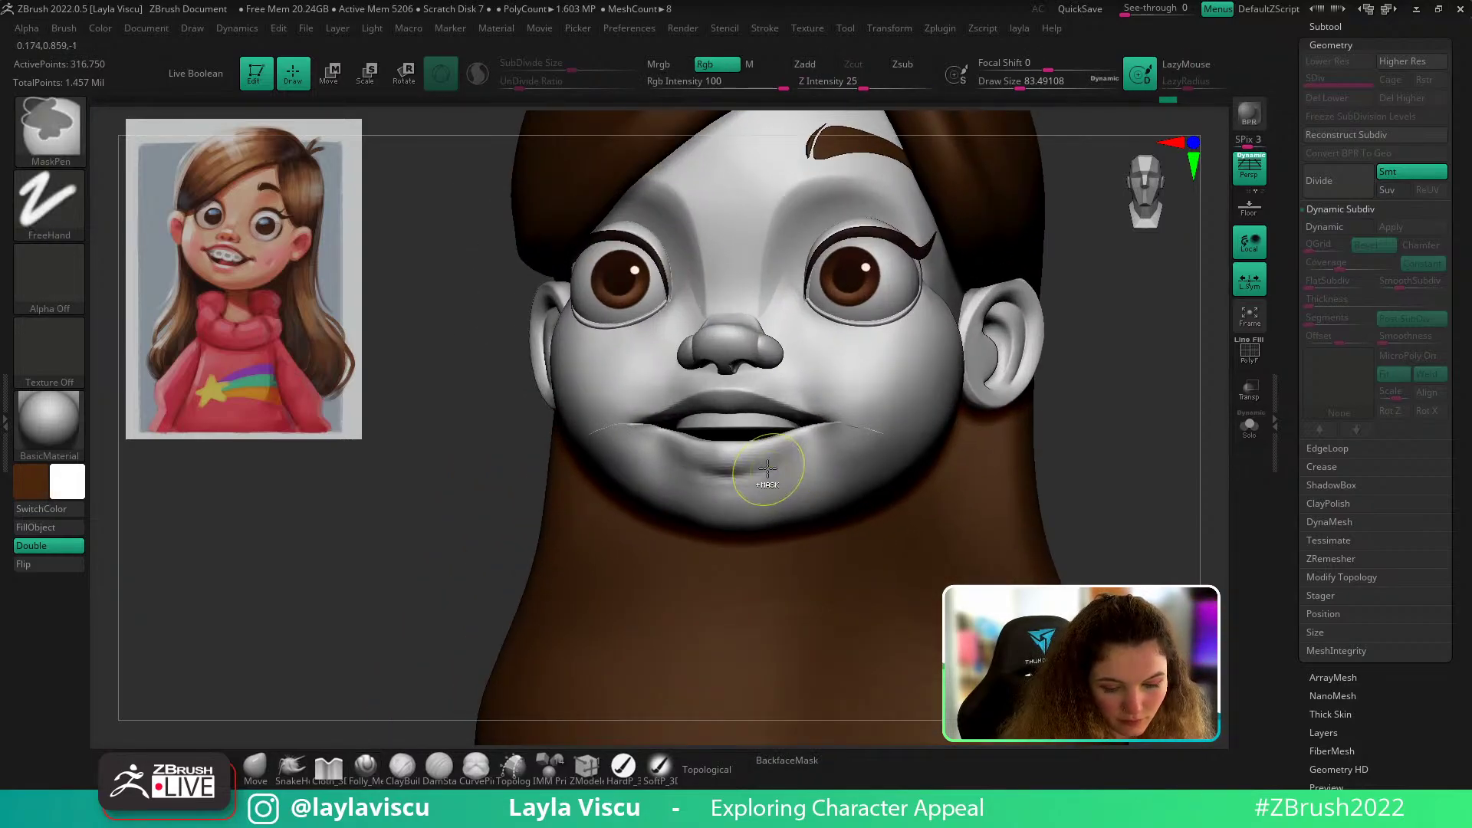
pyautogui.moveTo(747, 458); pyautogui.dragTo(813, 424)
pyautogui.keyDown('ctrl'); pyautogui.moveTo(859, 491); pyautogui.dragTo(980, 418, button='right'); pyautogui.keyUp('ctrl')
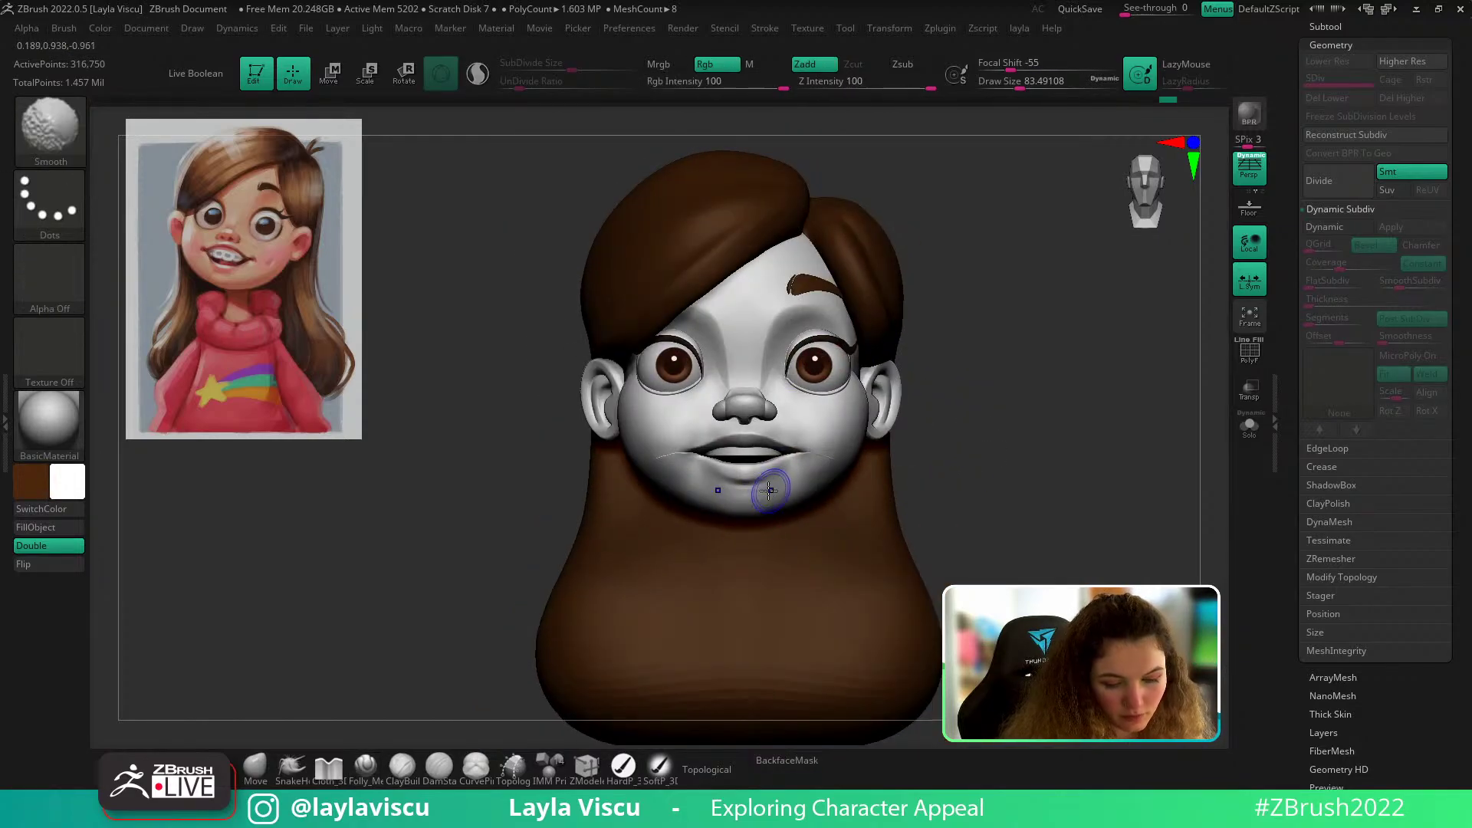
# Step: Pull the middle of the lower lip down with the Move brush to open the mouth wider
pyautogui.moveTo(966, 490)
pyautogui.mouseDown(button='right')
pyautogui.moveTo(1013, 496)
pyautogui.moveTo(976, 472)
pyautogui.mouseUp(button='right')
pyautogui.moveTo(975, 472); pyautogui.dragTo(980, 460, button='right')
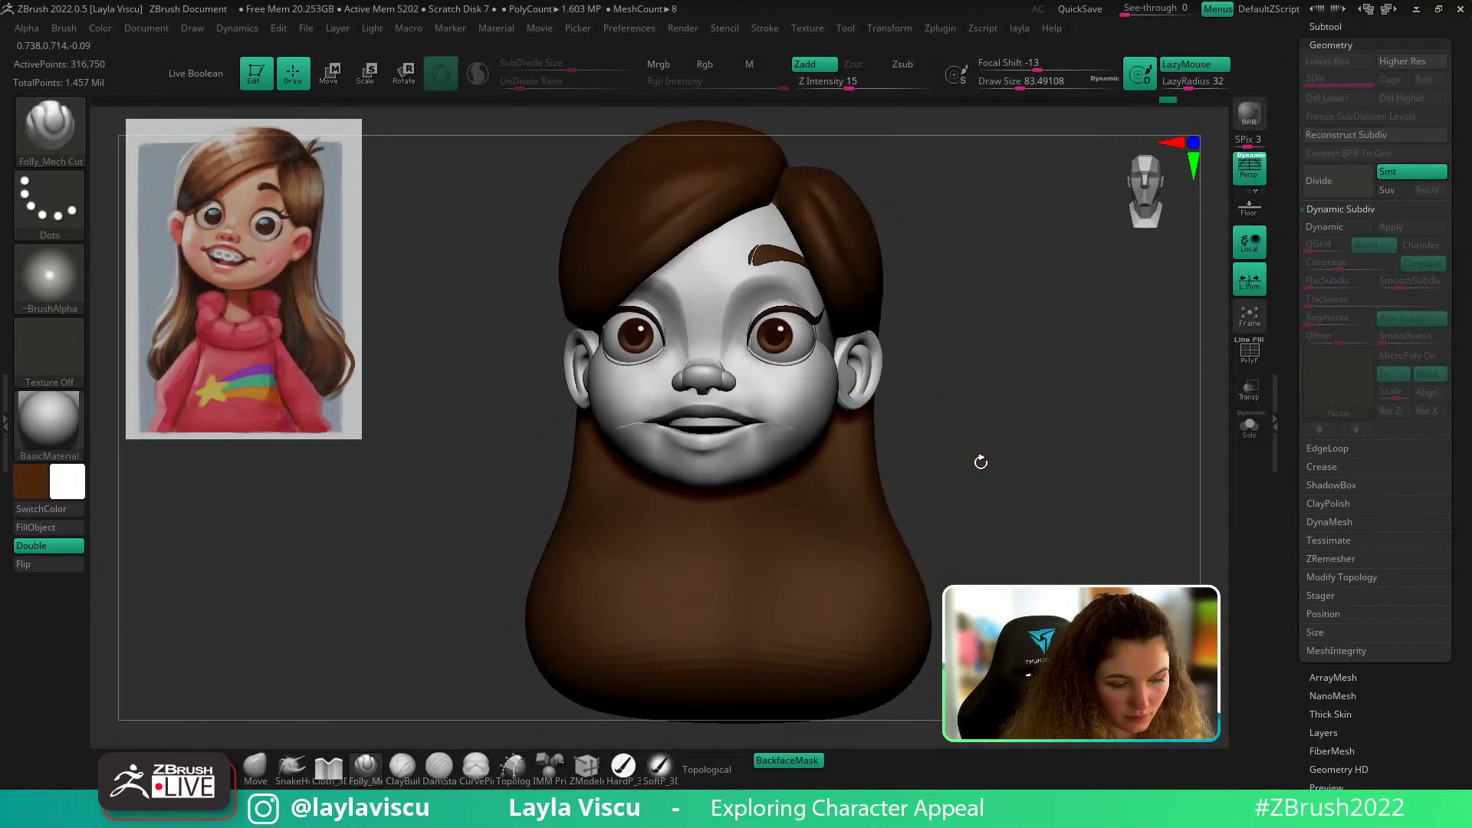
pyautogui.keyDown('ctrl'); pyautogui.moveTo(782, 392); pyautogui.dragTo(767, 416, button='right'); pyautogui.keyUp('ctrl')
pyautogui.click(255, 767)
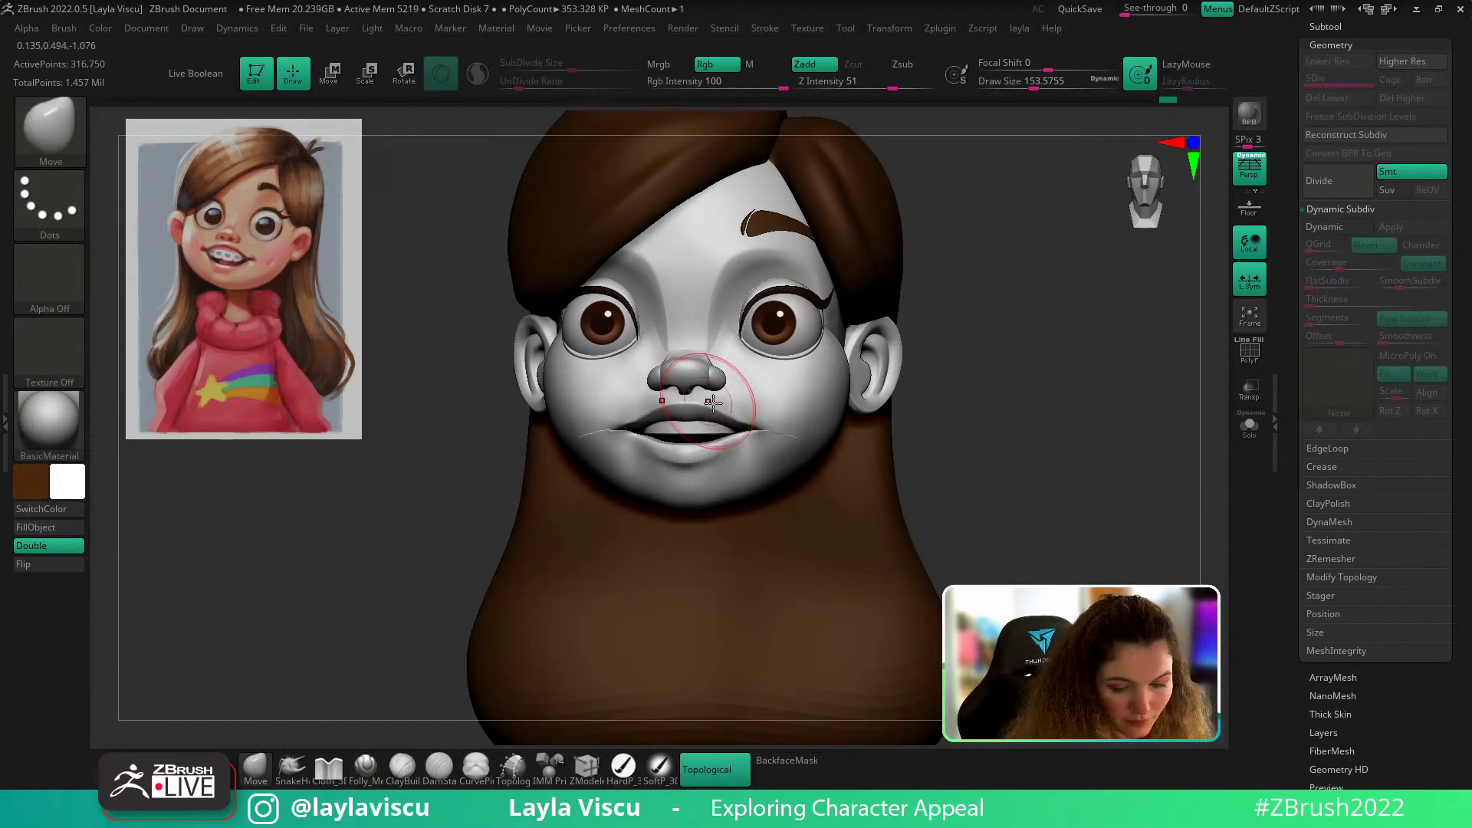
pyautogui.keyDown('ctrl'); pyautogui.moveTo(713, 402); pyautogui.dragTo(709, 366, button='right'); pyautogui.keyUp('ctrl')
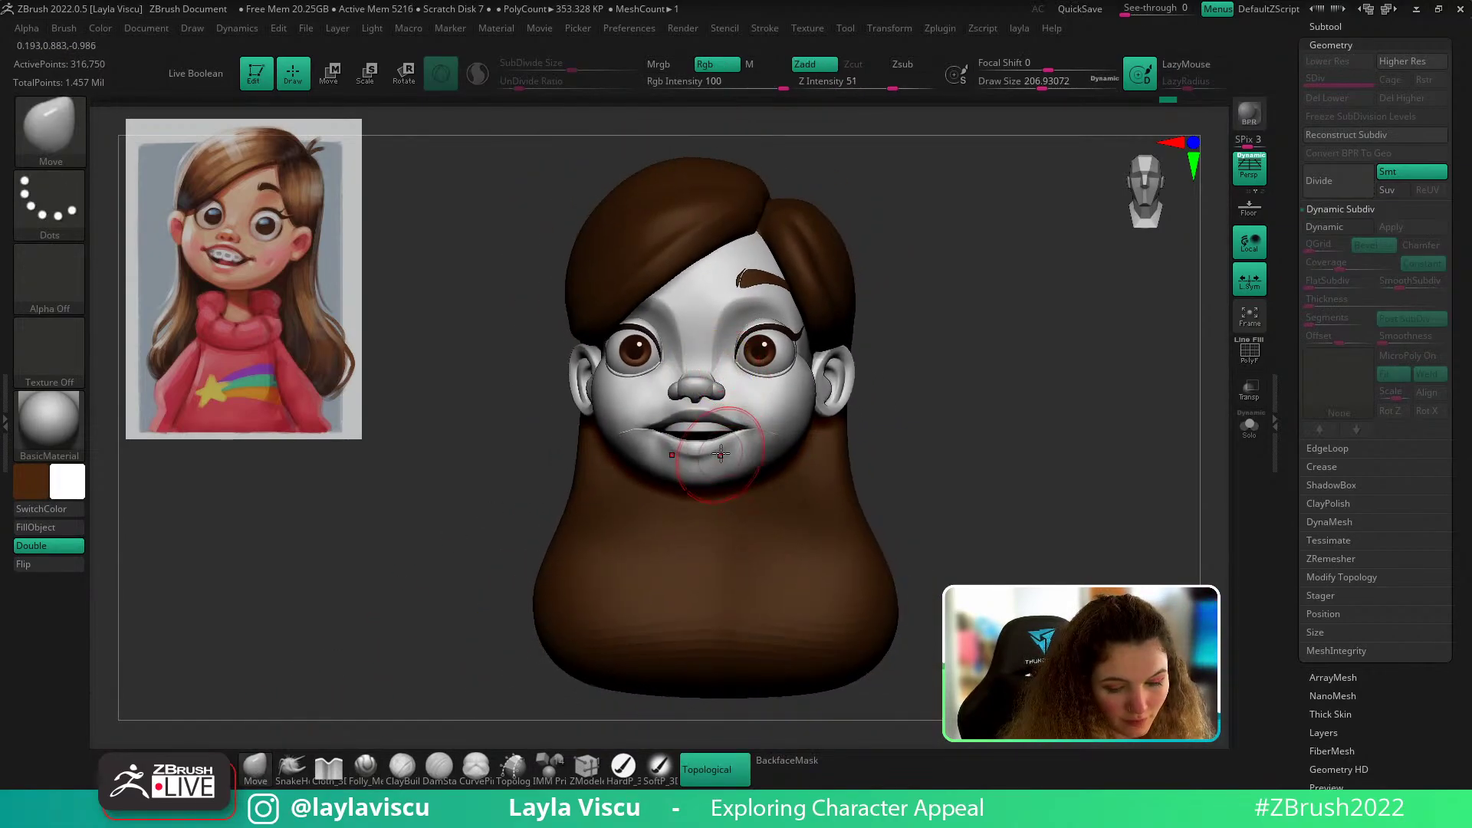
pyautogui.keyDown('ctrl'); pyautogui.moveTo(702, 453); pyautogui.dragTo(699, 436, button='right'); pyautogui.keyUp('ctrl')
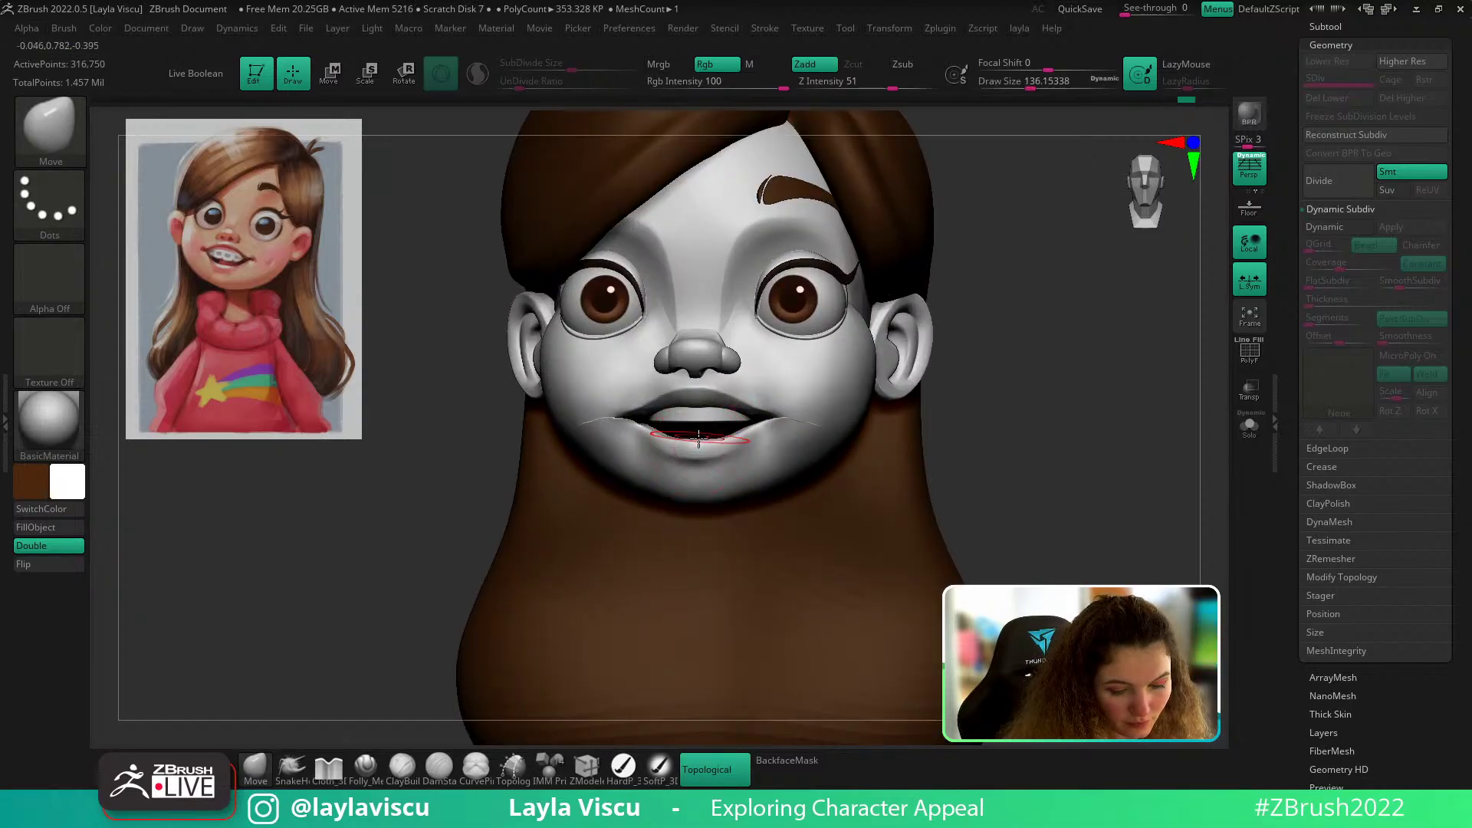
pyautogui.moveTo(698, 450); pyautogui.dragTo(698, 445)
pyautogui.keyDown('ctrl'); pyautogui.moveTo(721, 414); pyautogui.dragTo(746, 368, button='right'); pyautogui.keyUp('ctrl')
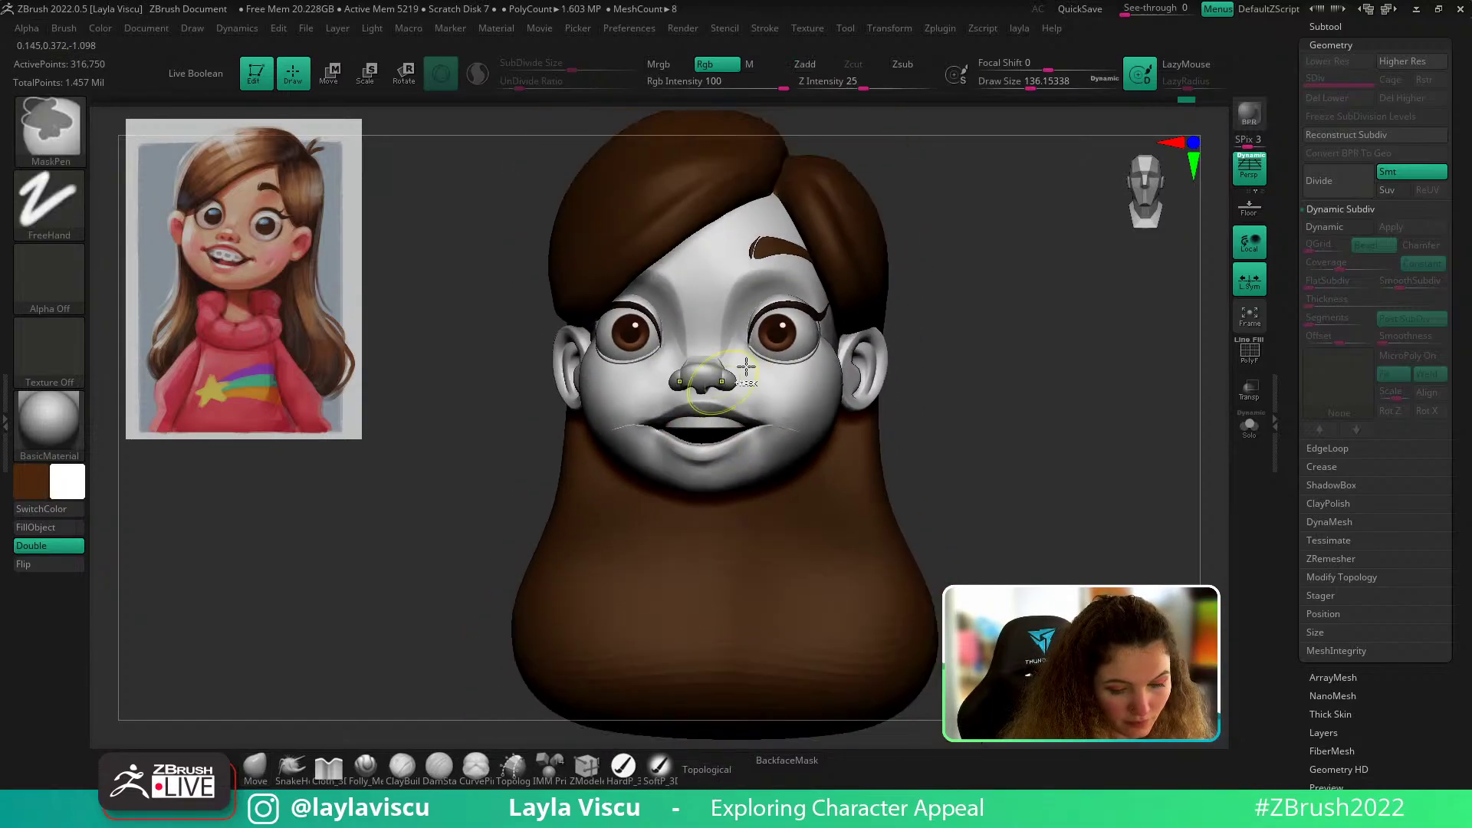
# Step: Append a sphere as a new subtool and move it forward and down into the mouth opening
pyautogui.click(1326, 27)
pyautogui.click(1395, 613)
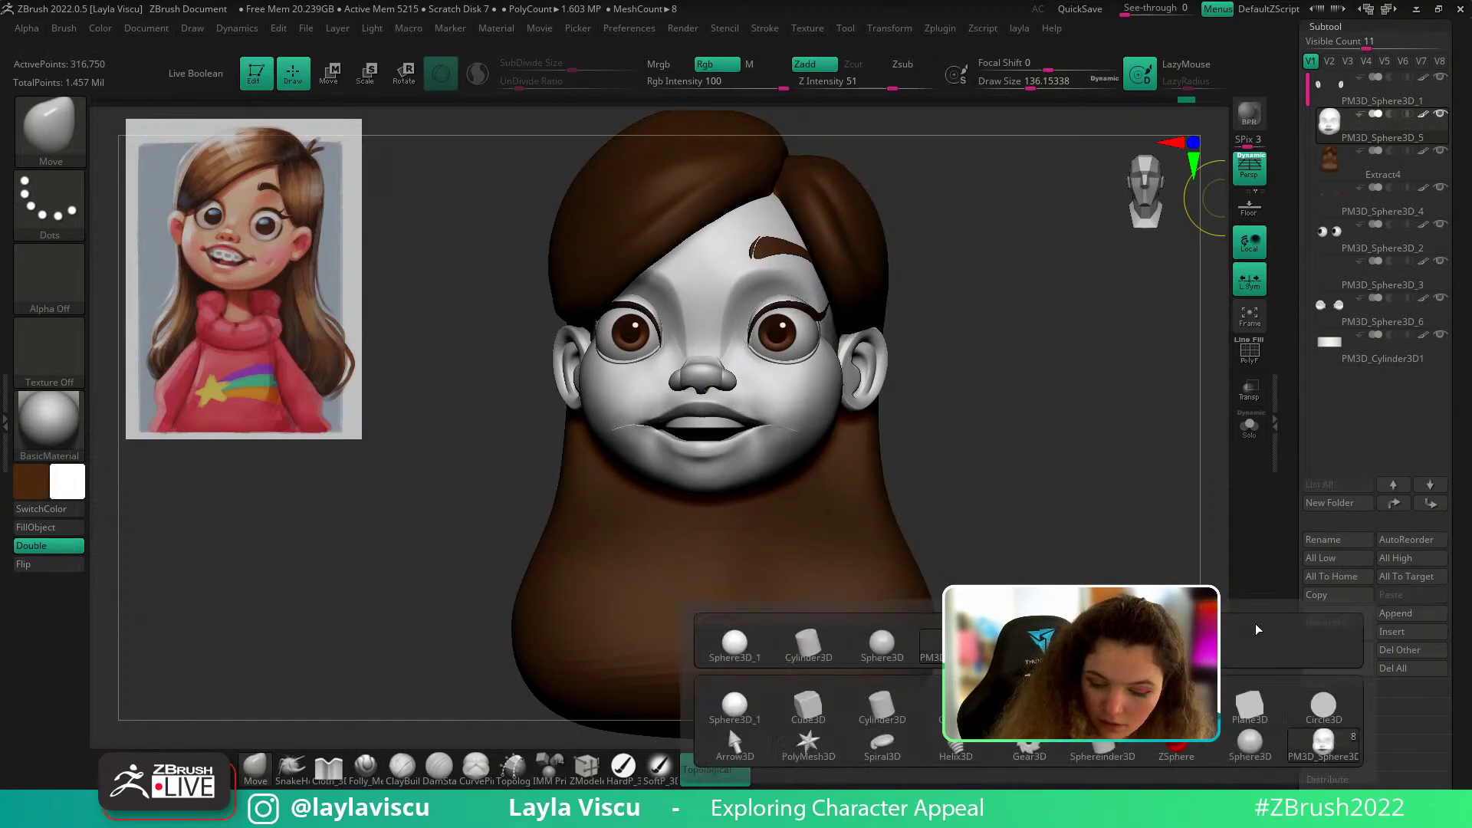
pyautogui.click(750, 660)
pyautogui.keyDown('alt'); pyautogui.click(751, 328); pyautogui.keyUp('alt')
pyautogui.moveTo(1181, 469); pyautogui.dragTo(1062, 469, button='right')
pyautogui.press('w')
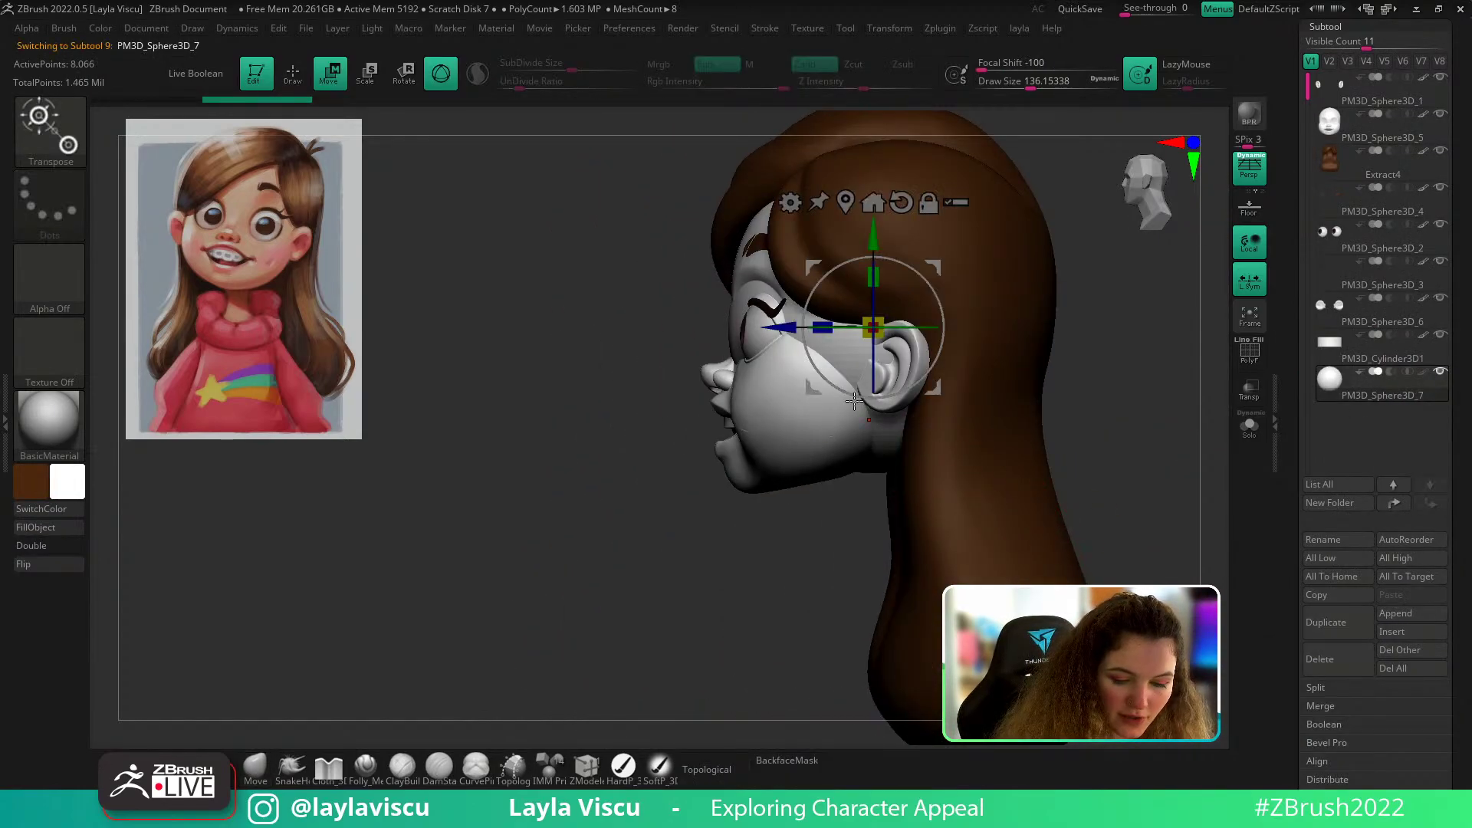
pyautogui.moveTo(887, 340); pyautogui.dragTo(712, 414)
pyautogui.keyDown('shift'); pyautogui.moveTo(743, 600); pyautogui.dragTo(970, 506, button='right'); pyautogui.keyUp('shift')
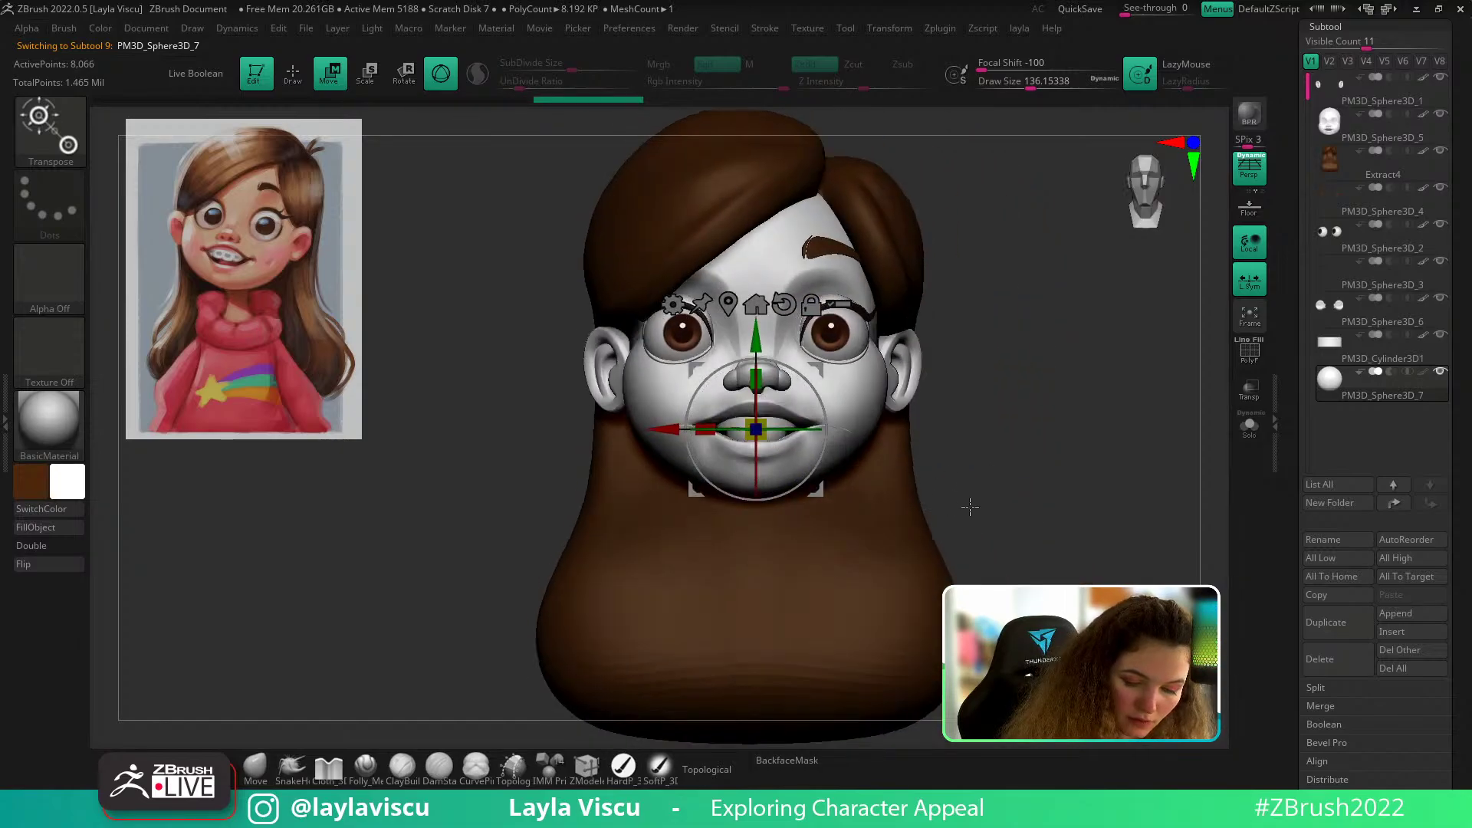
# Step: Flatten the new sphere vertically into a tongue and adjust its height between the teeth and lower lip
pyautogui.moveTo(765, 397); pyautogui.dragTo(766, 405)
pyautogui.moveTo(759, 340); pyautogui.dragTo(759, 367)
pyautogui.moveTo(767, 446); pyautogui.dragTo(772, 447)
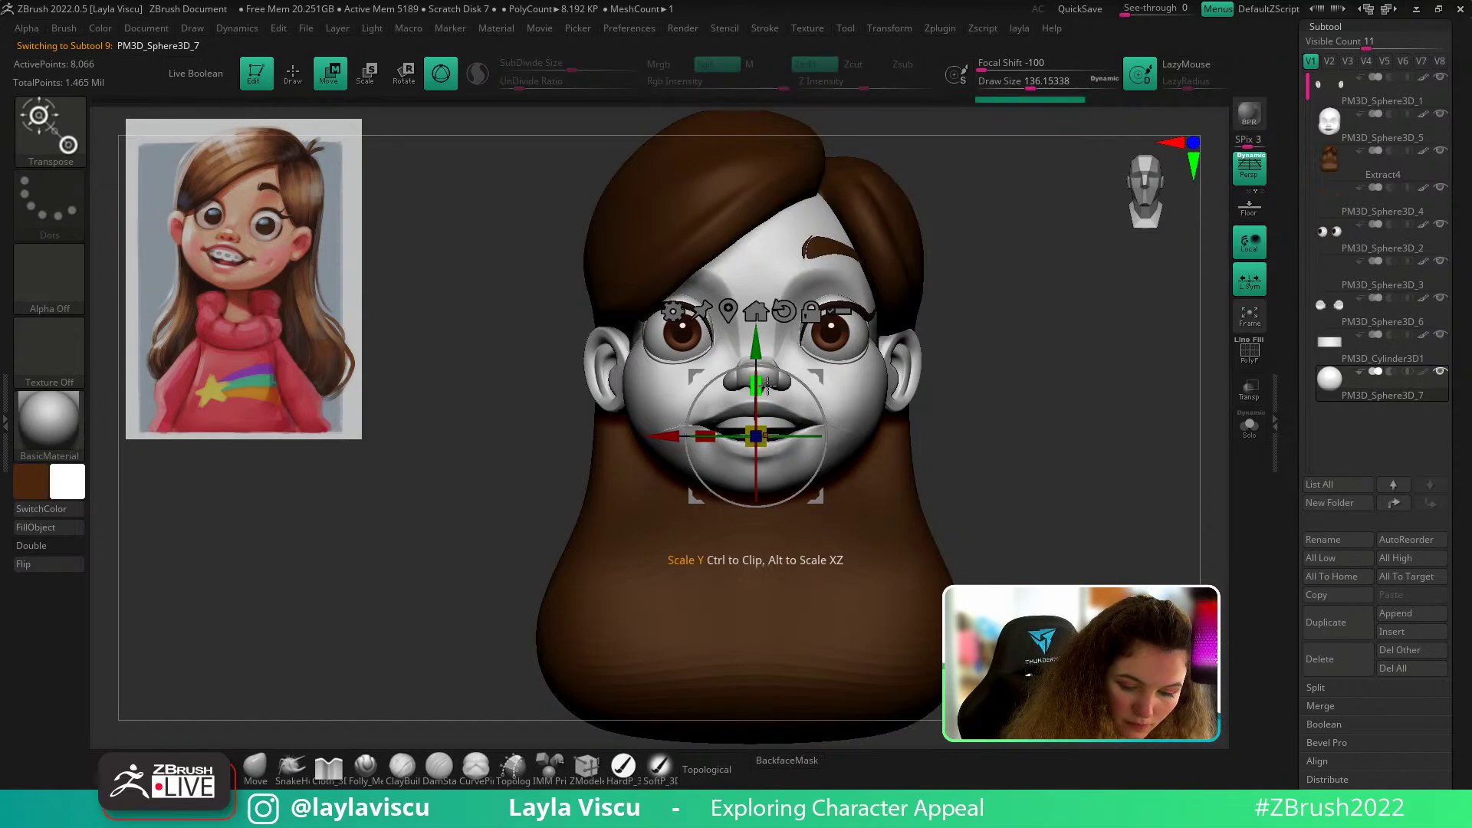
pyautogui.moveTo(770, 353); pyautogui.dragTo(772, 326)
pyautogui.moveTo(776, 376); pyautogui.dragTo(855, 487, button='right')
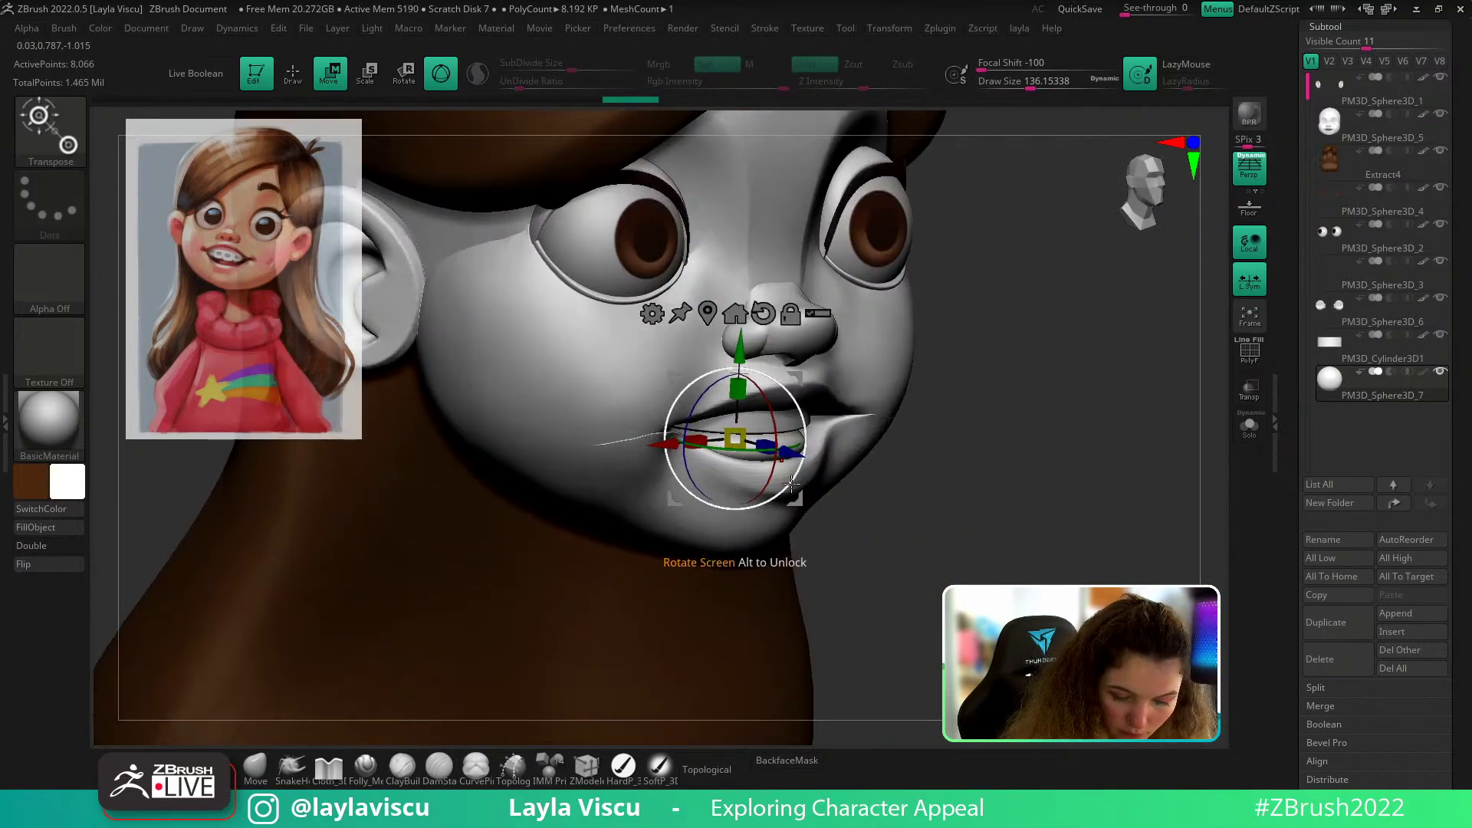
# Step: Adjust the tongue's tilt and depth behind the lower lip, checking it from the side and front
pyautogui.moveTo(772, 472); pyautogui.dragTo(773, 498)
pyautogui.moveTo(999, 430); pyautogui.dragTo(1077, 434, button='right')
pyautogui.moveTo(801, 458); pyautogui.dragTo(783, 452)
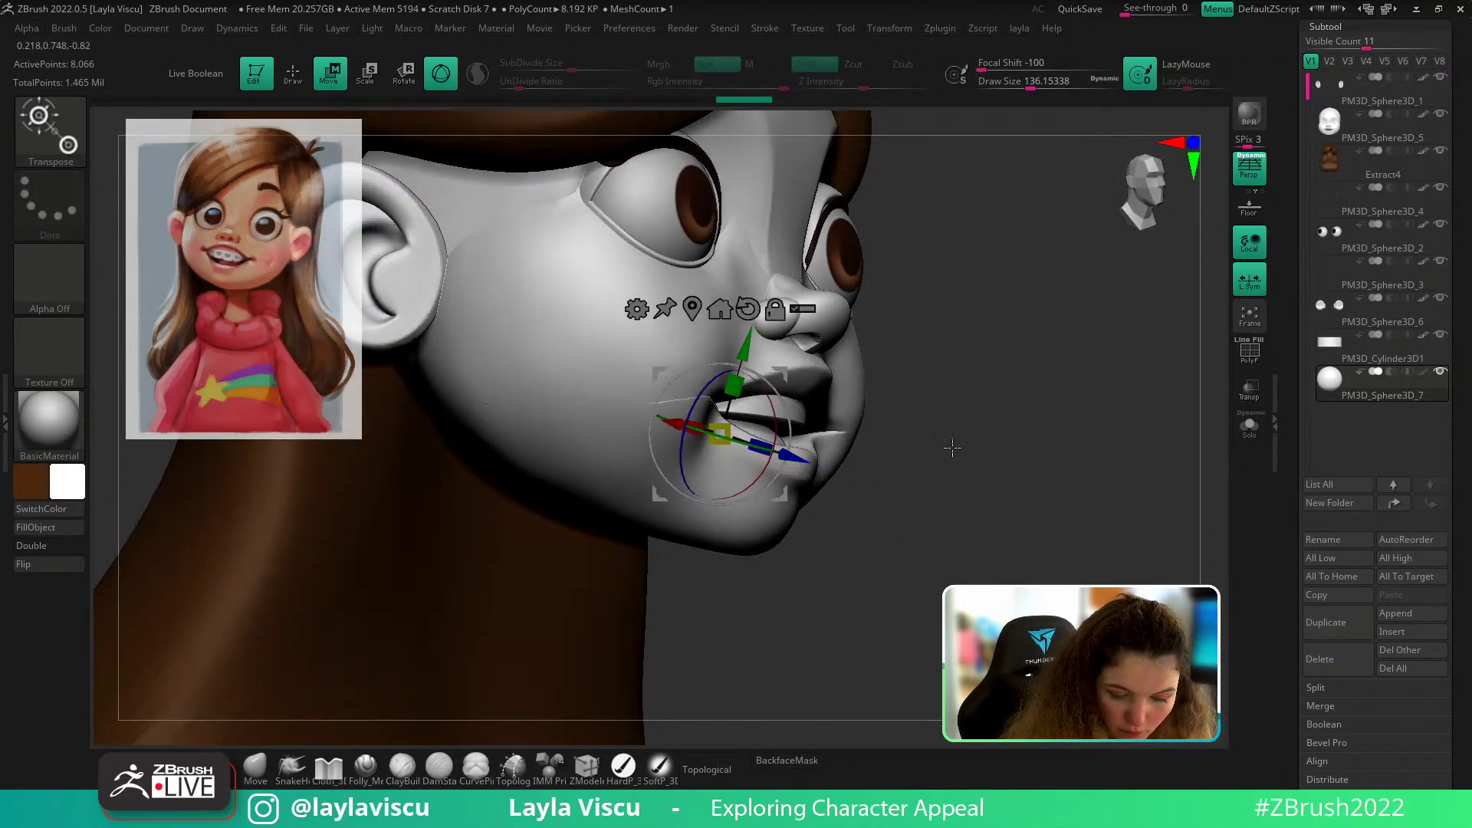
pyautogui.keyDown('shift'); pyautogui.moveTo(1124, 477); pyautogui.dragTo(897, 431, button='right'); pyautogui.keyUp('shift')
pyautogui.keyDown('ctrl'); pyautogui.moveTo(974, 368); pyautogui.dragTo(997, 433, button='right'); pyautogui.keyUp('ctrl')
pyautogui.moveTo(997, 433); pyautogui.dragTo(1112, 441, button='right')
pyautogui.moveTo(771, 469); pyautogui.dragTo(769, 469)
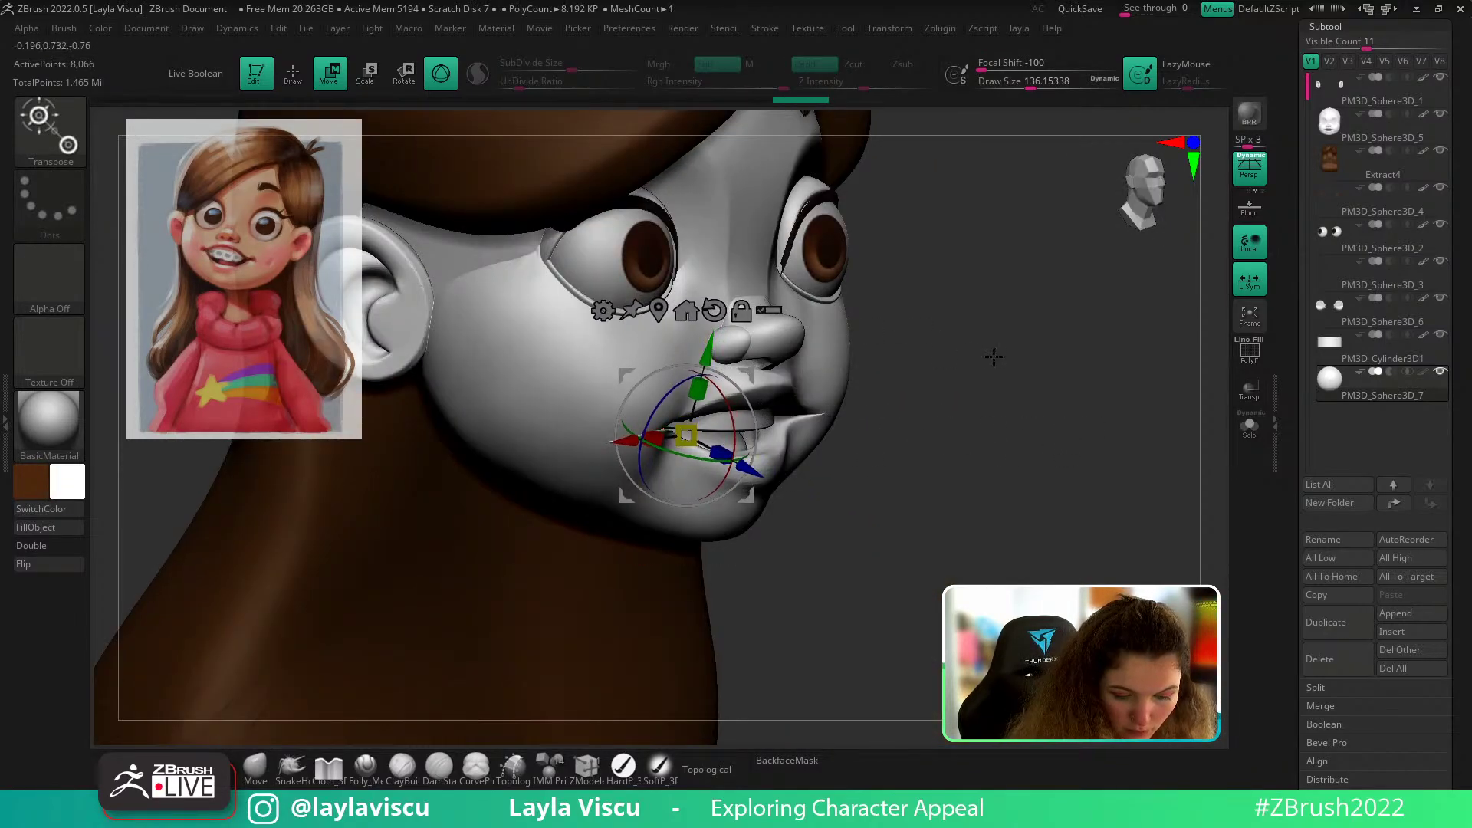
pyautogui.keyDown('shift'); pyautogui.moveTo(996, 351); pyautogui.dragTo(1024, 453, button='right'); pyautogui.keyUp('shift')
# Step: Fill the tongue with the red sampled from the reference character's mouth
pyautogui.press('z')
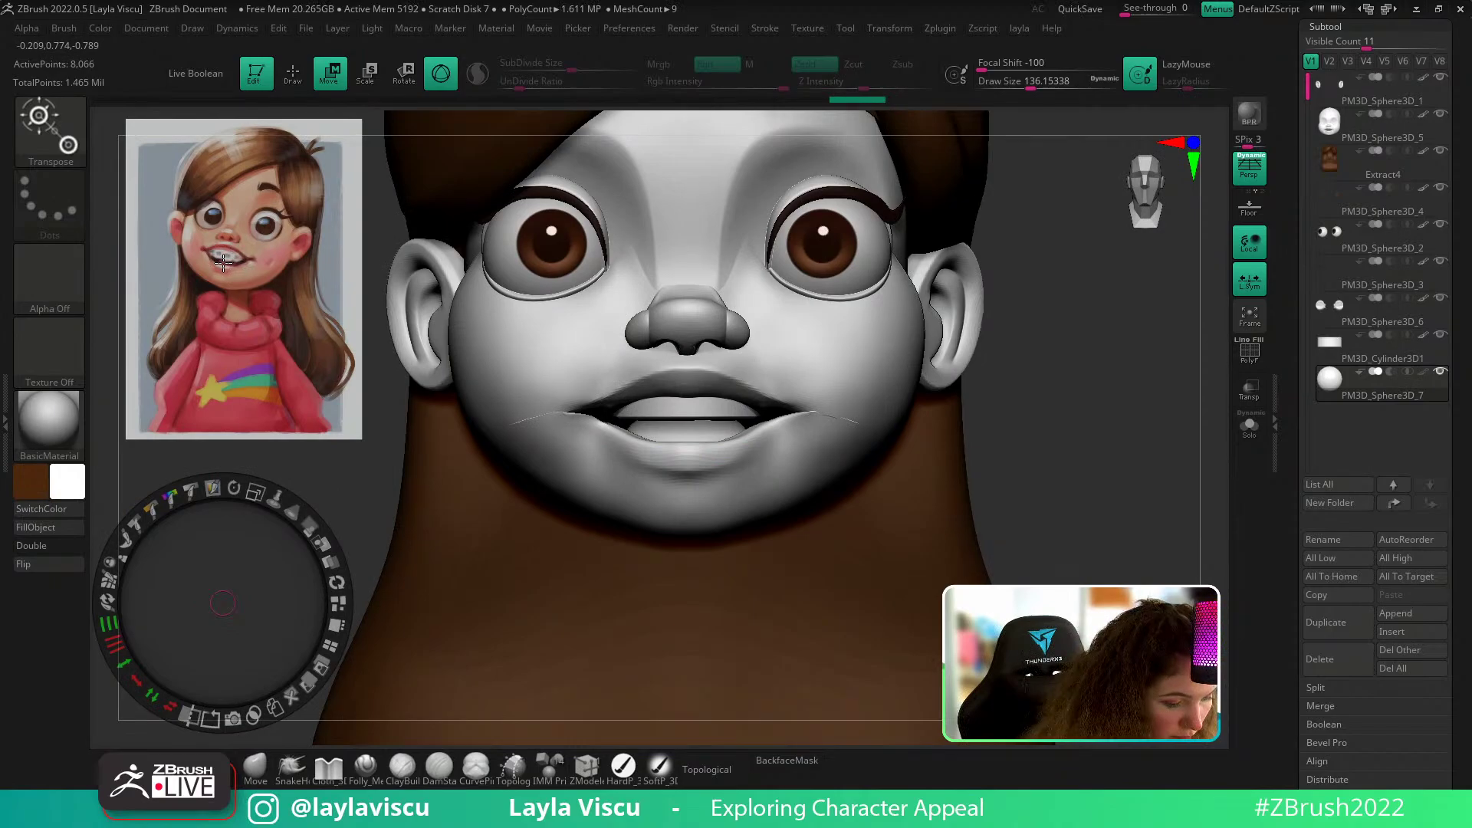
pyautogui.press('c')
pyautogui.press('z')
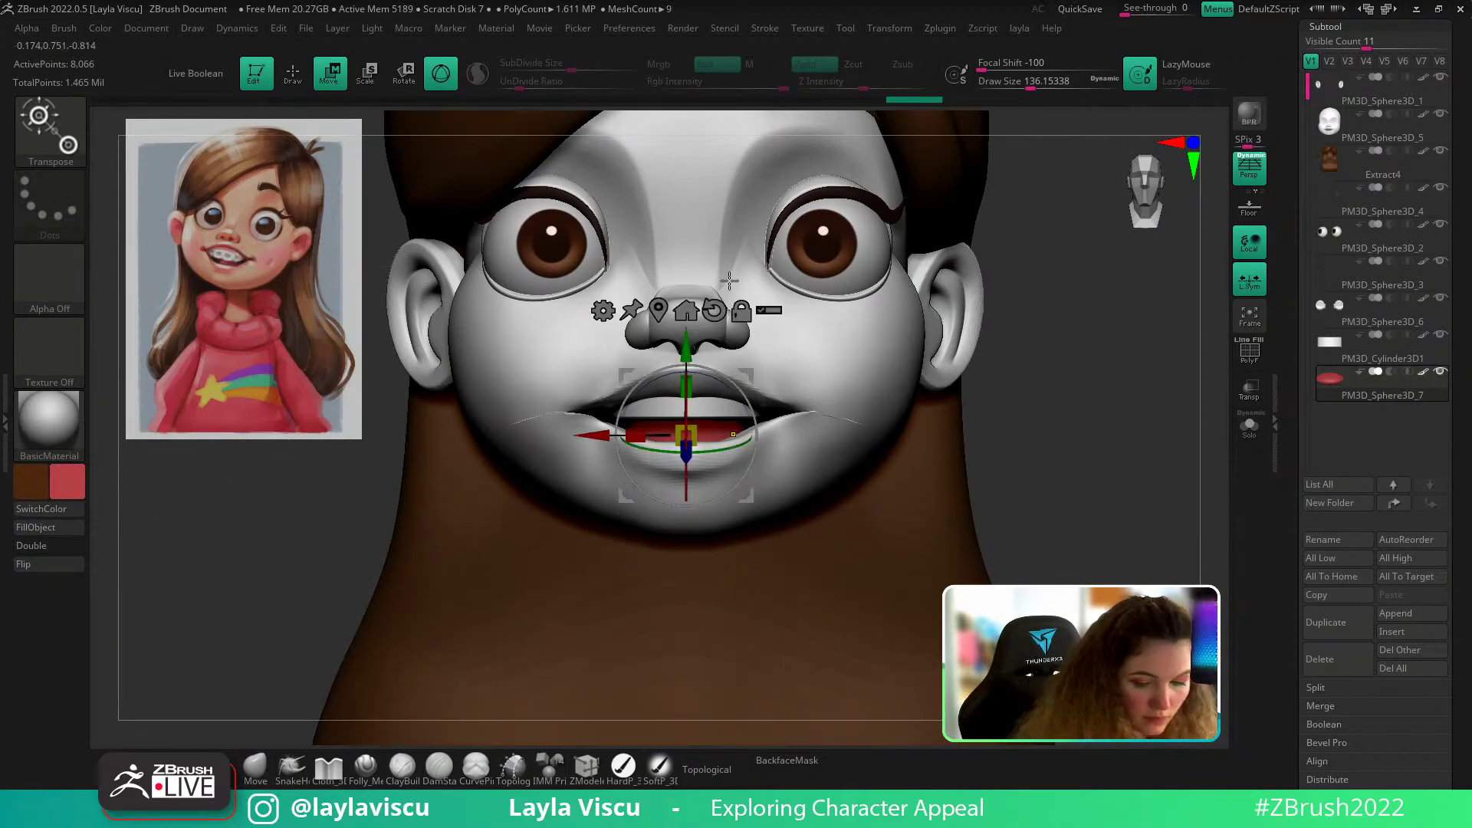
pyautogui.press('f')
pyautogui.press('q')
# Step: Select the head and pull the lower lip down with a smaller Move brush to reveal the tongue
pyautogui.moveTo(907, 448); pyautogui.dragTo(1073, 429)
pyautogui.keyDown('alt'); pyautogui.click(737, 451); pyautogui.keyUp('alt')
pyautogui.moveTo(917, 444); pyautogui.dragTo(870, 446)
pyautogui.press('s')
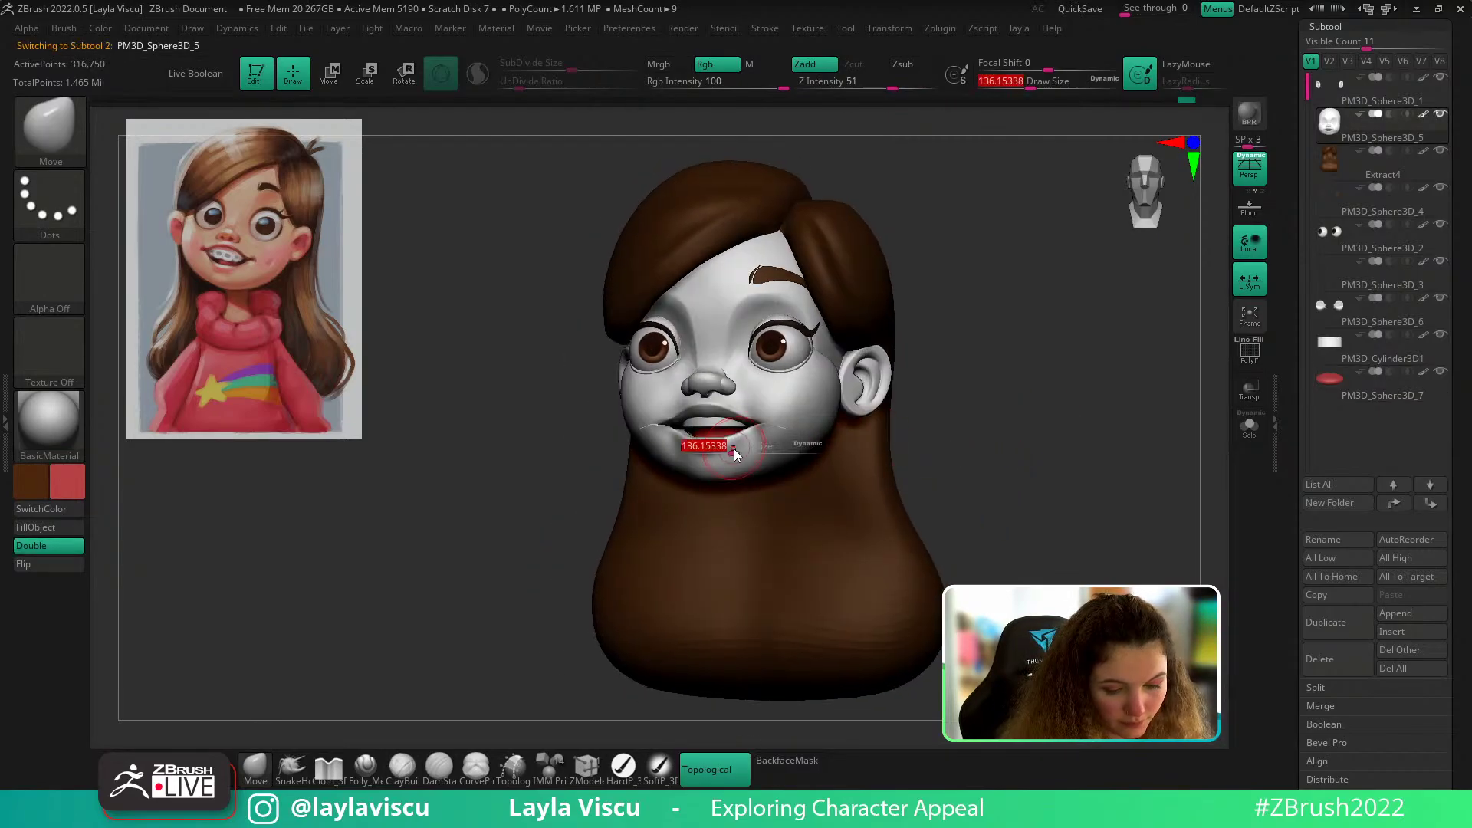
pyautogui.moveTo(529, 586)
pyautogui.mouseDown()
pyautogui.moveTo(589, 584)
pyautogui.moveTo(594, 645)
pyautogui.mouseUp()
pyautogui.press('s')
pyautogui.moveTo(743, 465); pyautogui.dragTo(740, 480)
pyautogui.moveTo(965, 469)
pyautogui.keyDown('ctrl'); pyautogui.mouseDown(button='right')
pyautogui.moveTo(969, 412)
pyautogui.moveTo(913, 411)
pyautogui.moveTo(916, 476)
pyautogui.mouseUp(button='right'); pyautogui.keyUp('ctrl')
pyautogui.moveTo(669, 465); pyautogui.dragTo(656, 467)
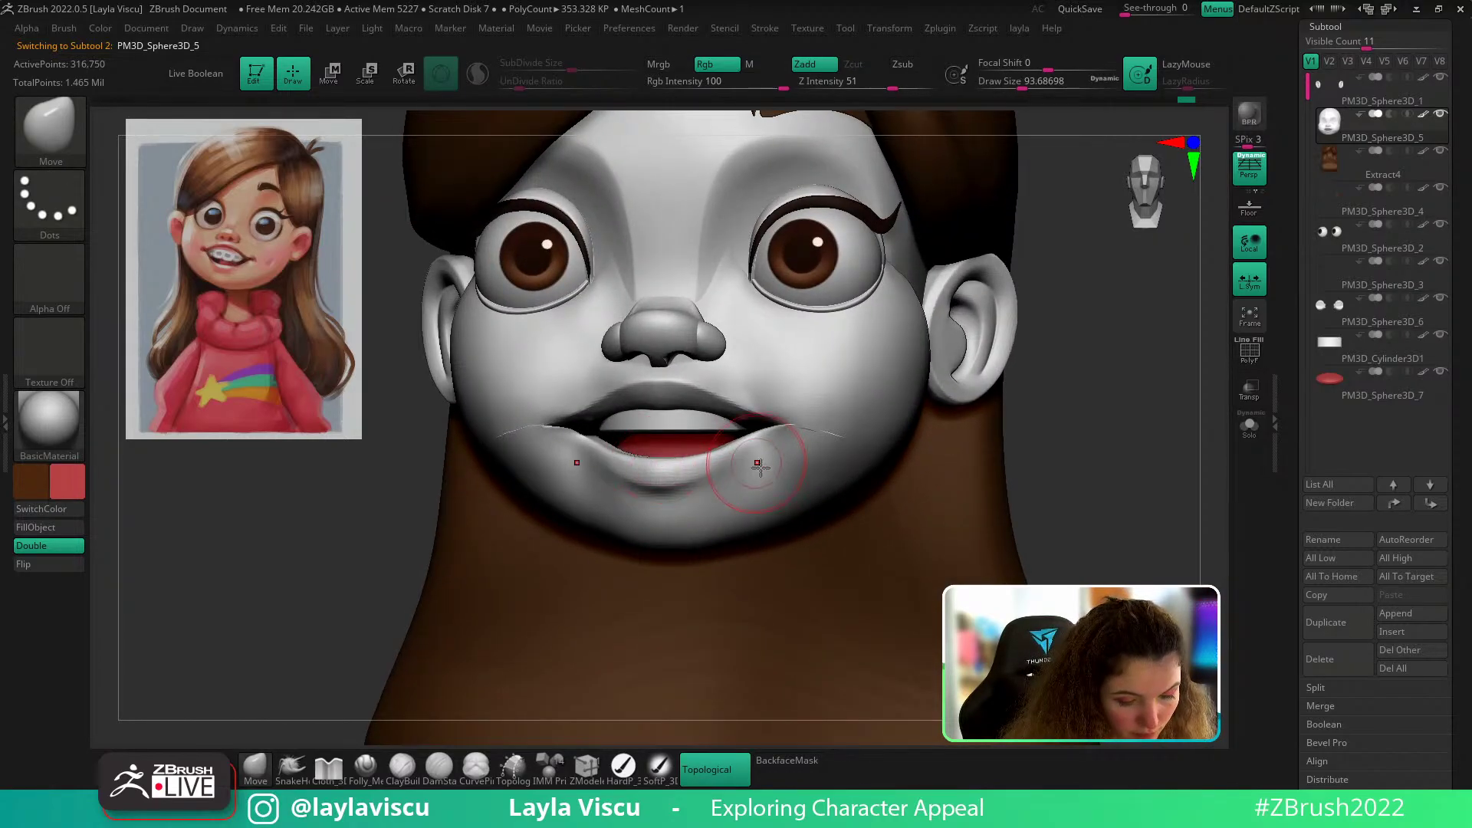
# Step: Lift the skin below the mouth corners toward the lower lip with the Move brush
pyautogui.press('s')
pyautogui.moveTo(760, 466); pyautogui.dragTo(744, 454)
pyautogui.moveTo(1003, 525)
pyautogui.keyDown('ctrl'); pyautogui.mouseDown(button='right')
pyautogui.moveTo(993, 423)
pyautogui.moveTo(981, 448)
pyautogui.mouseUp(button='right'); pyautogui.keyUp('ctrl')
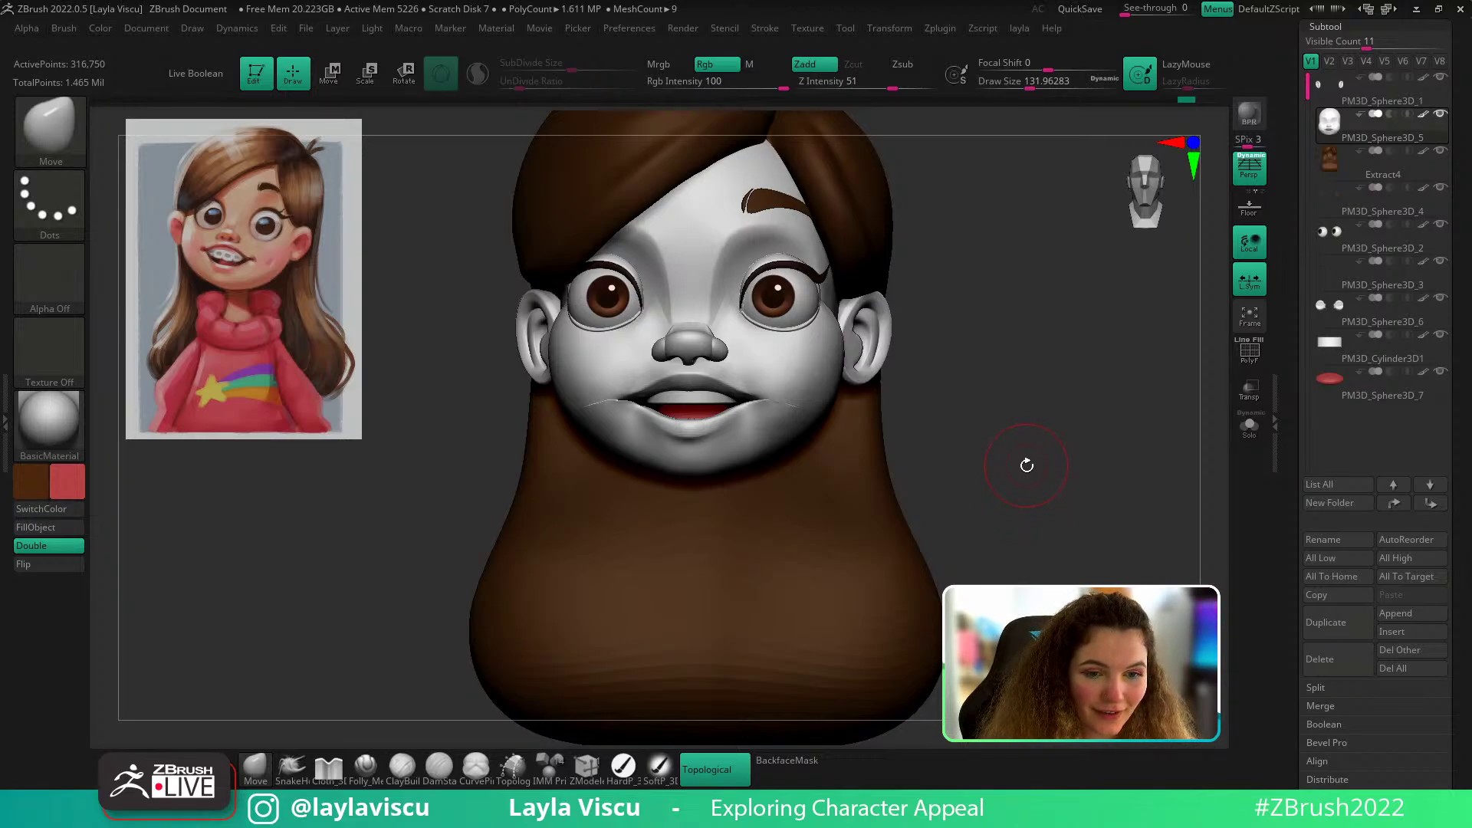
pyautogui.moveTo(1015, 487)
pyautogui.keyDown('alt'); pyautogui.mouseDown(button='right')
pyautogui.moveTo(1026, 523)
pyautogui.moveTo(1009, 502)
pyautogui.moveTo(1017, 524)
pyautogui.moveTo(934, 493)
pyautogui.mouseUp(button='right'); pyautogui.keyUp('alt')
pyautogui.keyDown('ctrl'); pyautogui.moveTo(759, 437); pyautogui.dragTo(794, 591, button='right'); pyautogui.keyUp('ctrl')
# Step: Turn on backface masking and nudge the lip edges with the Move brush, undoing the last stroke
pyautogui.click(807, 768)
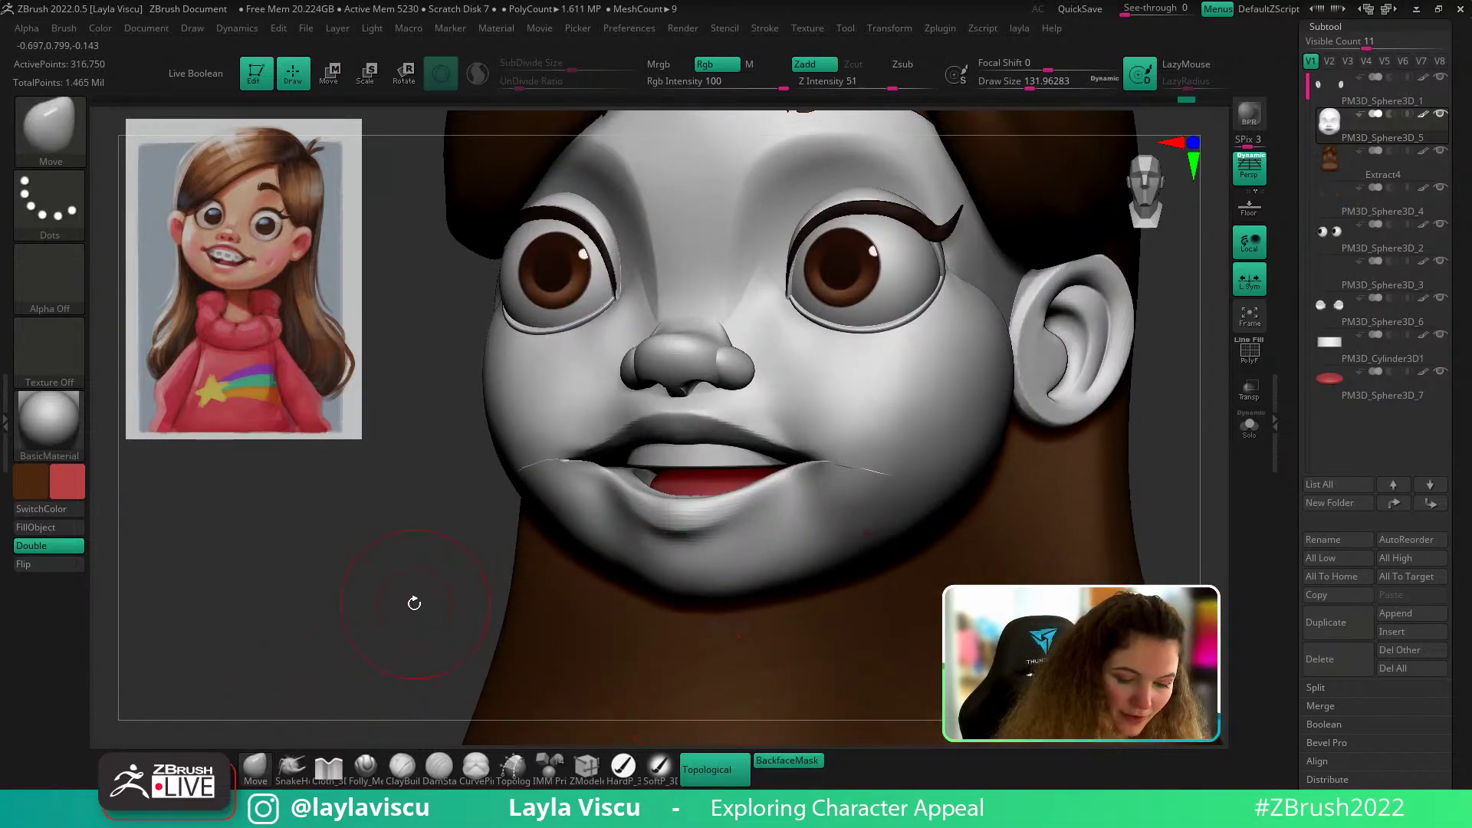
pyautogui.moveTo(411, 601)
pyautogui.mouseDown(button='right')
pyautogui.moveTo(694, 515)
pyautogui.moveTo(670, 549)
pyautogui.moveTo(1012, 312)
pyautogui.mouseUp(button='right')
pyautogui.press('s')
pyautogui.moveTo(669, 500); pyautogui.dragTo(664, 500)
pyautogui.moveTo(660, 495); pyautogui.dragTo(665, 503)
pyautogui.moveTo(779, 467); pyautogui.dragTo(781, 496)
pyautogui.hotkey('ctrl', 'z')
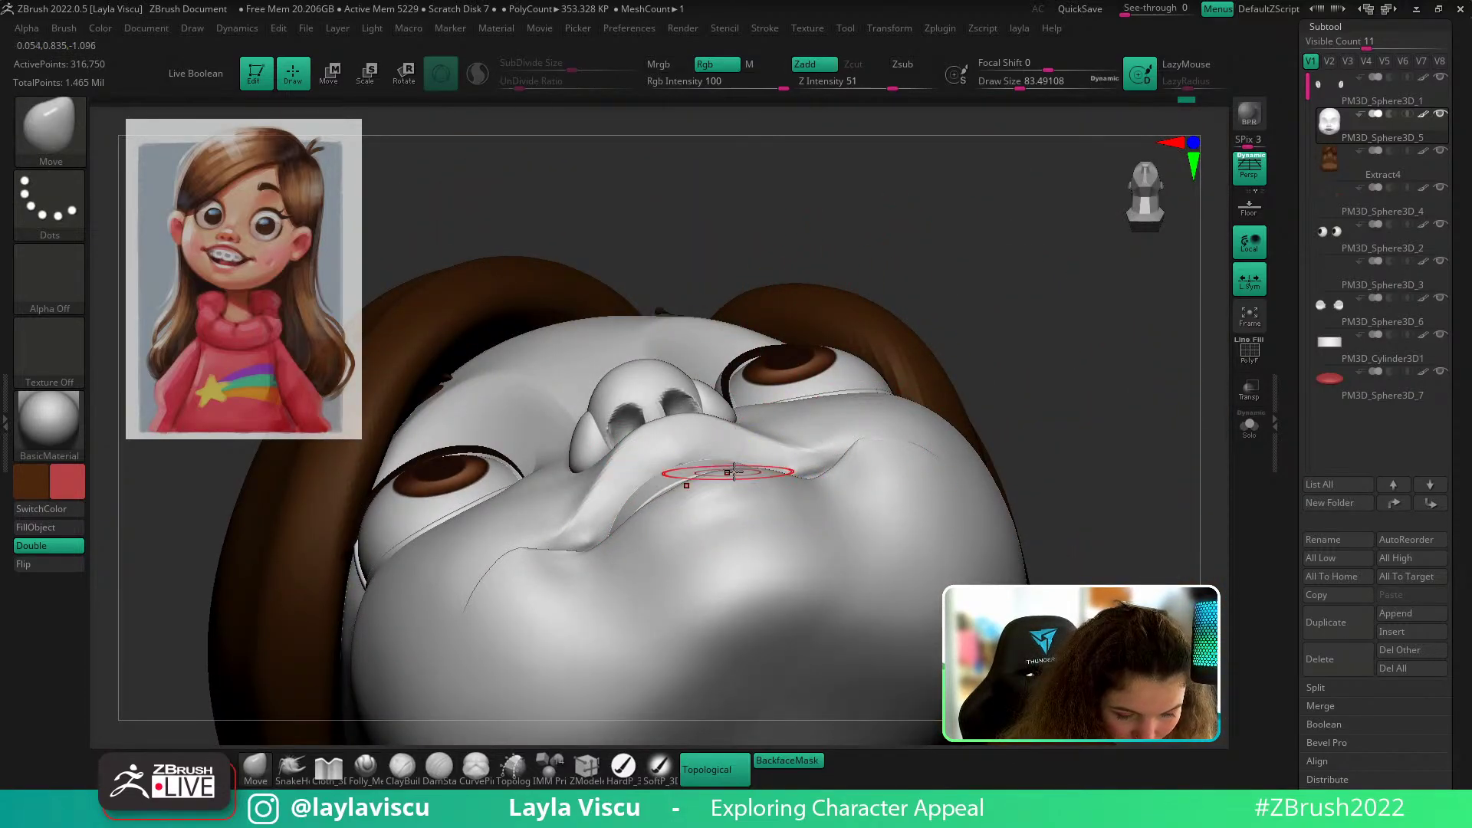
# Step: Reshape the lip contour from a low angle with the Move brush and review the mouth from several sides
pyautogui.moveTo(965, 321)
pyautogui.keyDown('ctrl'); pyautogui.mouseDown(button='right')
pyautogui.moveTo(1084, 430)
pyautogui.moveTo(1115, 421)
pyautogui.moveTo(1032, 345)
pyautogui.moveTo(1019, 507)
pyautogui.mouseUp(button='right'); pyautogui.keyUp('ctrl')
pyautogui.keyDown('ctrl'); pyautogui.moveTo(749, 477); pyautogui.dragTo(755, 529, button='right'); pyautogui.keyUp('ctrl')
pyautogui.press('s')
pyautogui.moveTo(750, 478); pyautogui.dragTo(768, 457)
pyautogui.moveTo(855, 437)
pyautogui.keyDown('ctrl'); pyautogui.mouseDown(button='right')
pyautogui.moveTo(1012, 427)
pyautogui.moveTo(910, 447)
pyautogui.moveTo(1109, 413)
pyautogui.moveTo(965, 453)
pyautogui.mouseUp(button='right'); pyautogui.keyUp('ctrl')
pyautogui.keyDown('ctrl'); pyautogui.moveTo(838, 483); pyautogui.dragTo(952, 486, button='right'); pyautogui.keyUp('ctrl')
pyautogui.moveTo(811, 477); pyautogui.dragTo(1057, 404, button='right')
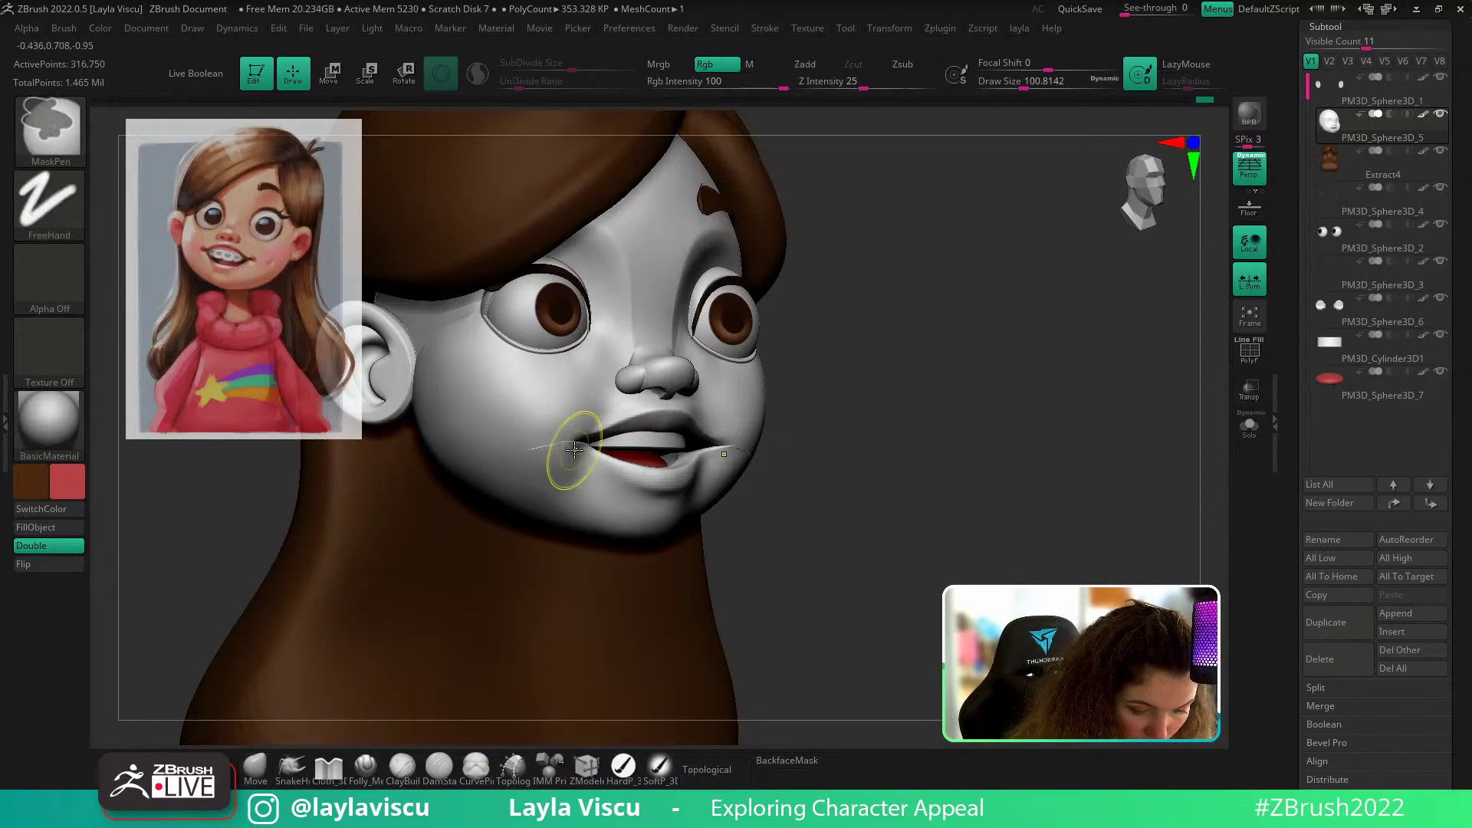
# Step: Undo the last change and pull the mouth corners slightly outward and up with a larger Move brush
pyautogui.hotkey('ctrl', 'z')
pyautogui.press(']')
pyautogui.keyDown('ctrl'); pyautogui.moveTo(566, 433); pyautogui.dragTo(576, 454, button='right'); pyautogui.keyUp('ctrl')
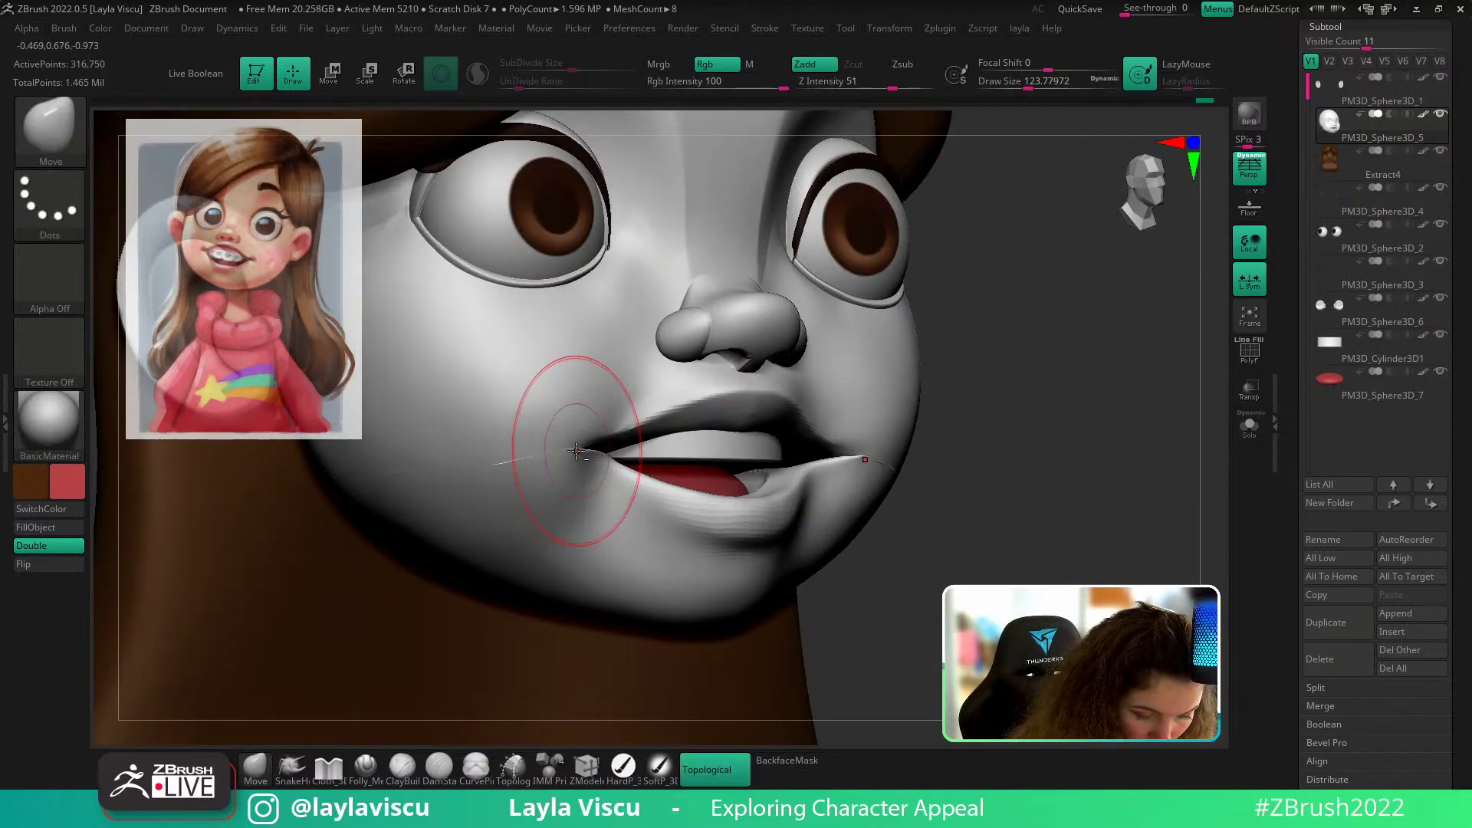
pyautogui.moveTo(577, 454); pyautogui.dragTo(569, 449)
pyautogui.keyDown('ctrl'); pyautogui.moveTo(671, 436); pyautogui.dragTo(674, 368, button='right'); pyautogui.keyUp('ctrl')
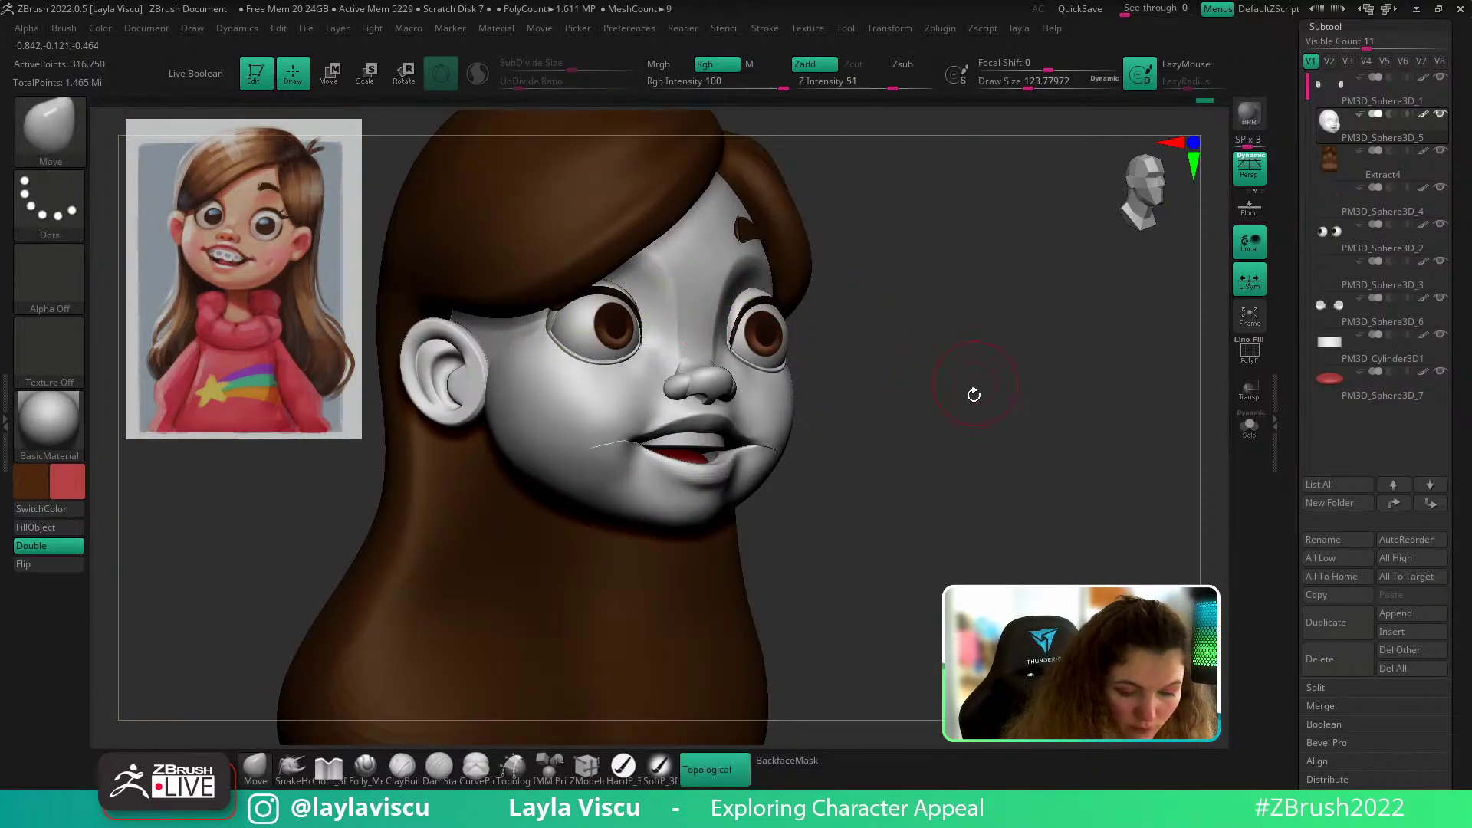
pyautogui.keyDown('shift'); pyautogui.moveTo(973, 394); pyautogui.dragTo(1036, 467); pyautogui.keyUp('shift')
pyautogui.keyDown('ctrl'); pyautogui.moveTo(1035, 466); pyautogui.dragTo(882, 460, button='right'); pyautogui.keyUp('ctrl')
pyautogui.keyDown('ctrl'); pyautogui.moveTo(882, 460); pyautogui.dragTo(775, 518, button='right'); pyautogui.keyUp('ctrl')
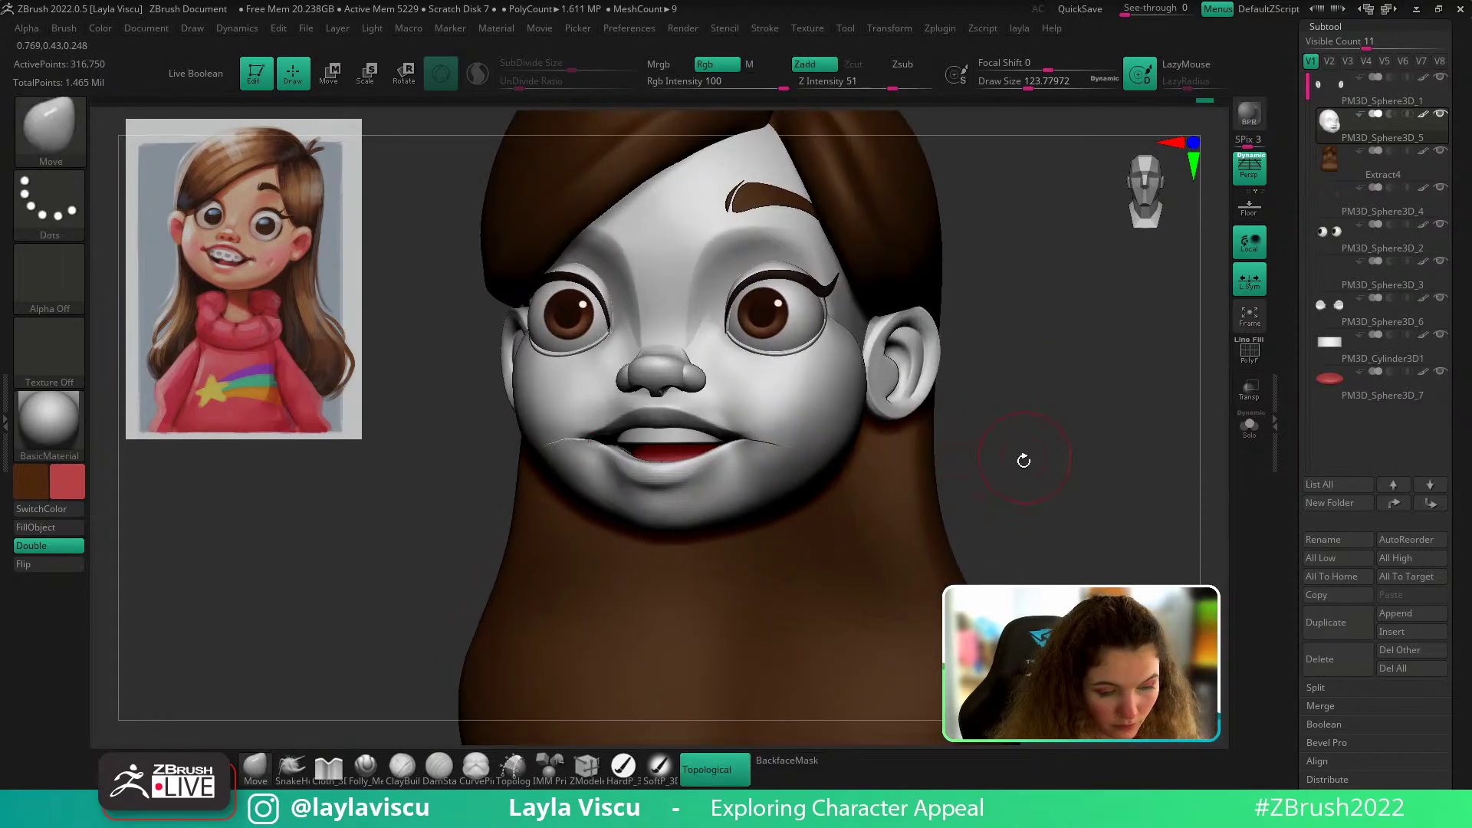
pyautogui.keyDown('ctrl'); pyautogui.moveTo(1022, 460); pyautogui.dragTo(1009, 453, button='right'); pyautogui.keyUp('ctrl')
# Step: Try a DamStandard stroke under the lower lip, then undo it
pyautogui.press('b')
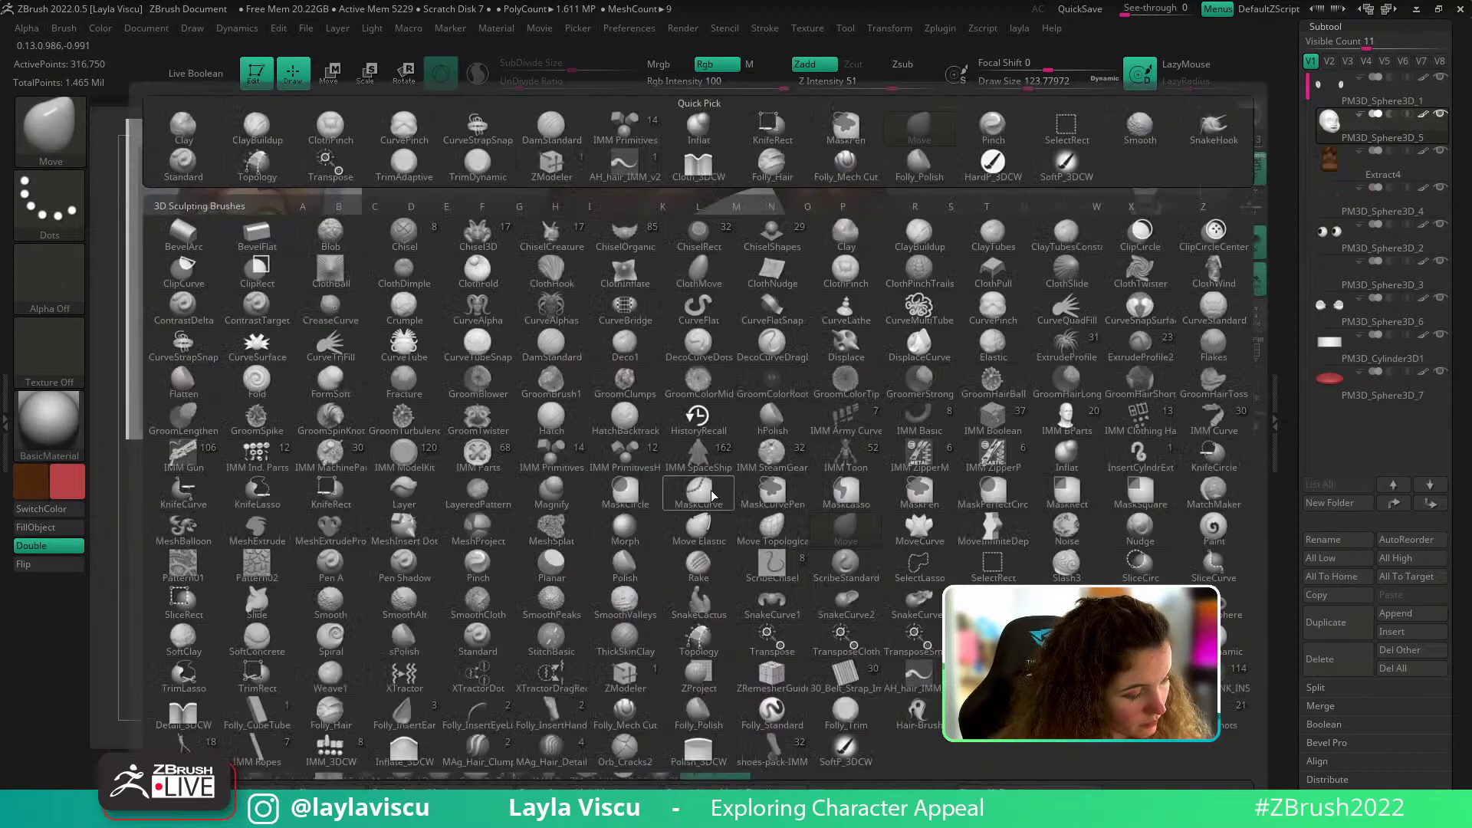
pyautogui.press('d')
pyautogui.press('s')
pyautogui.press('s')
pyautogui.moveTo(464, 407)
pyautogui.mouseDown(button='right')
pyautogui.moveTo(506, 384)
pyautogui.moveTo(546, 469)
pyautogui.mouseUp(button='right')
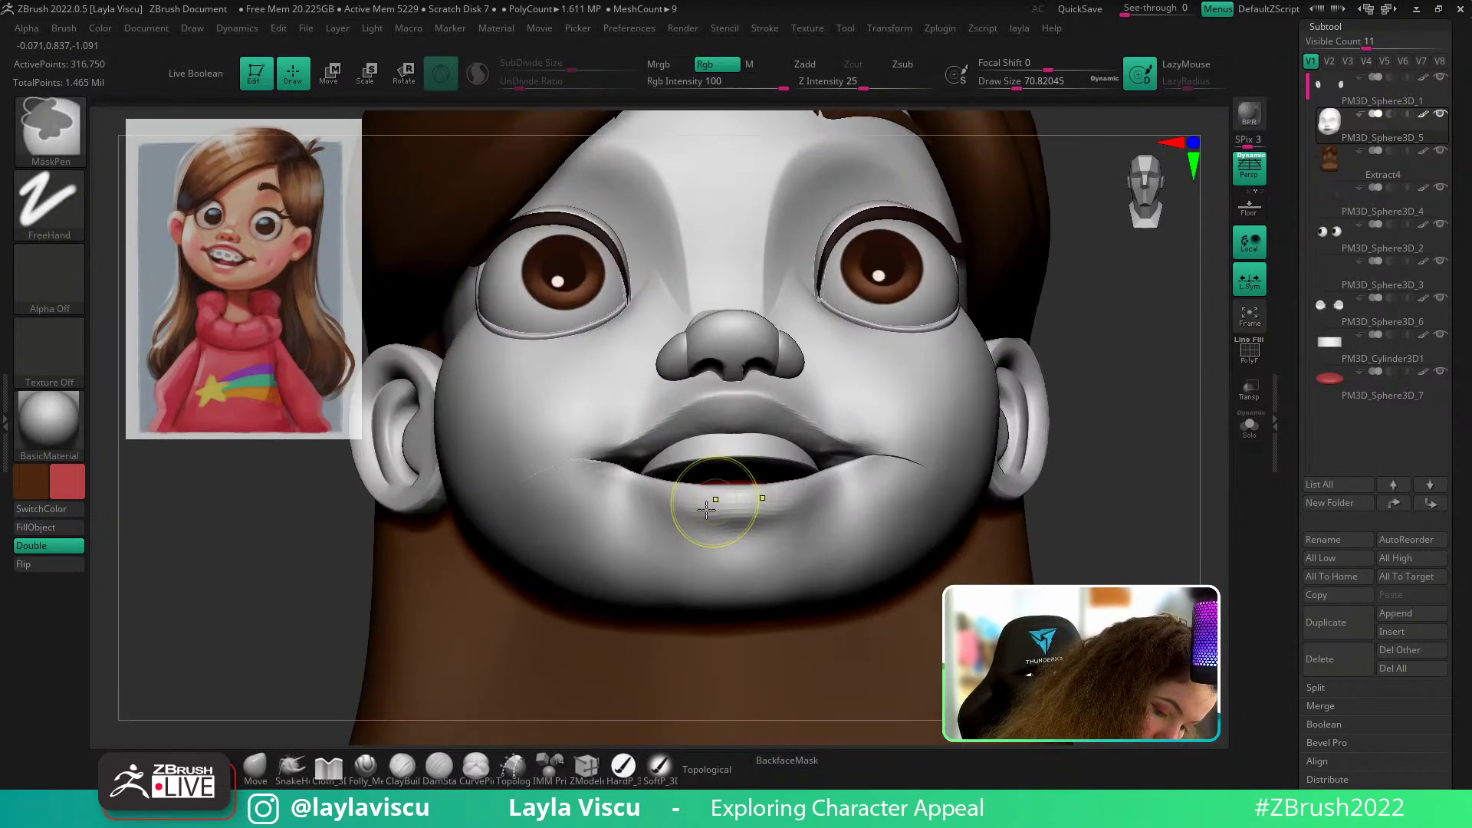
pyautogui.moveTo(692, 517)
pyautogui.mouseDown()
pyautogui.moveTo(782, 527)
pyautogui.moveTo(698, 528)
pyautogui.moveTo(758, 529)
pyautogui.mouseUp()
pyautogui.hotkey('ctrl', 'z')
pyautogui.hotkey('ctrl', 'z')
# Step: Smooth the surface along the underside of the lower lip
pyautogui.keyDown('ctrl'); pyautogui.moveTo(760, 529); pyautogui.dragTo(720, 467, button='right'); pyautogui.keyUp('ctrl')
pyautogui.keyDown('shift'); pyautogui.moveTo(710, 520); pyautogui.dragTo(767, 526); pyautogui.keyUp('shift')
pyautogui.moveTo(1066, 503)
pyautogui.mouseDown(button='right')
pyautogui.moveTo(997, 506)
pyautogui.moveTo(1054, 510)
pyautogui.mouseUp(button='right')
pyautogui.moveTo(1055, 510)
pyautogui.keyDown('ctrl'); pyautogui.mouseDown(button='right')
pyautogui.moveTo(1042, 475)
pyautogui.moveTo(772, 529)
pyautogui.moveTo(748, 467)
pyautogui.mouseUp(button='right'); pyautogui.keyUp('ctrl')
pyautogui.keyDown('alt'); pyautogui.moveTo(1001, 498); pyautogui.dragTo(794, 556, button='right'); pyautogui.keyUp('alt')
pyautogui.keyDown('alt'); pyautogui.click(787, 460); pyautogui.keyUp('alt')
pyautogui.moveTo(1052, 399); pyautogui.dragTo(1038, 437, button='right')
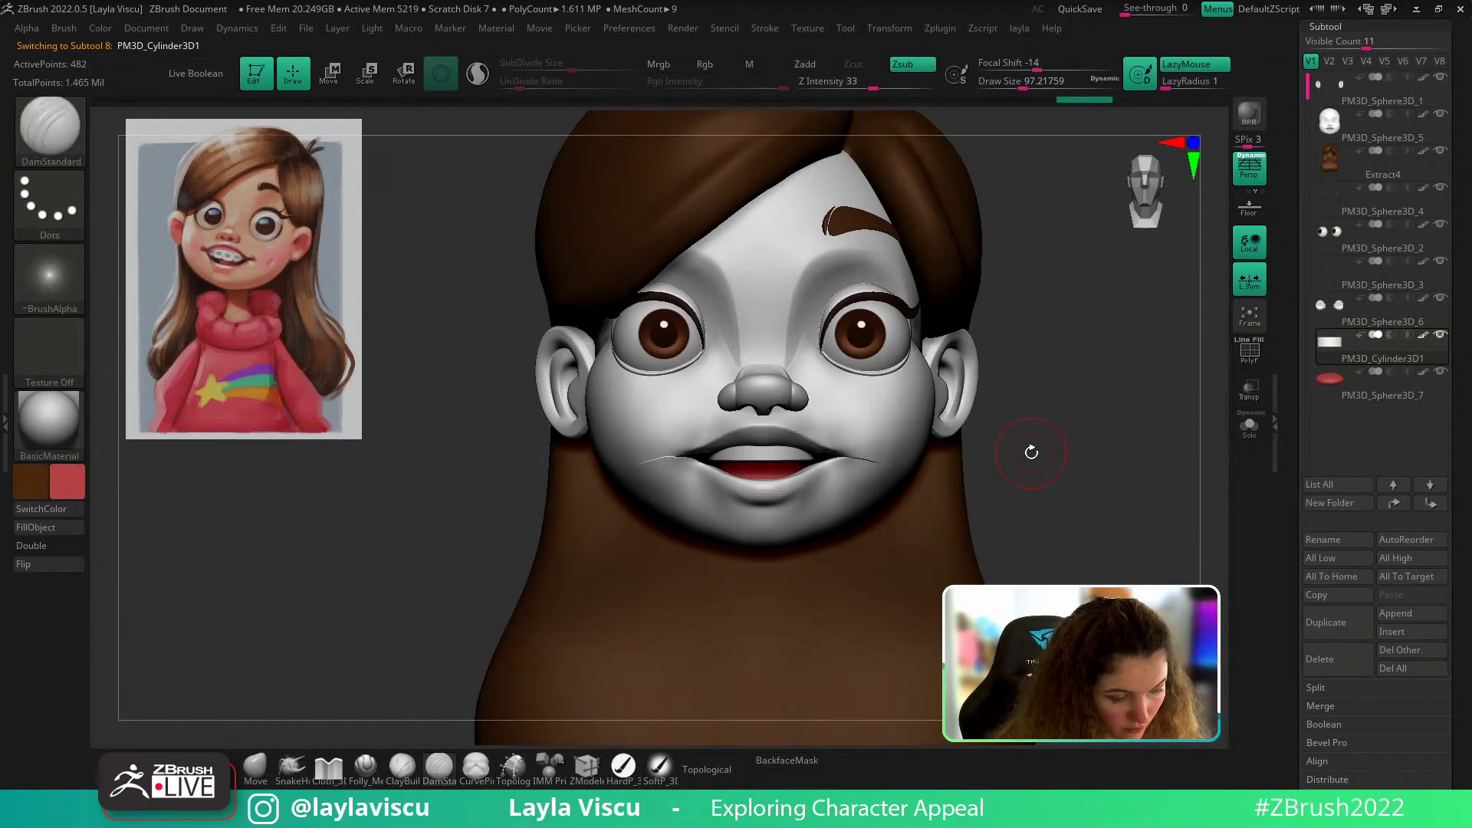
pyautogui.keyDown('ctrl'); pyautogui.moveTo(1125, 571); pyautogui.dragTo(959, 563, button='right'); pyautogui.keyUp('ctrl')
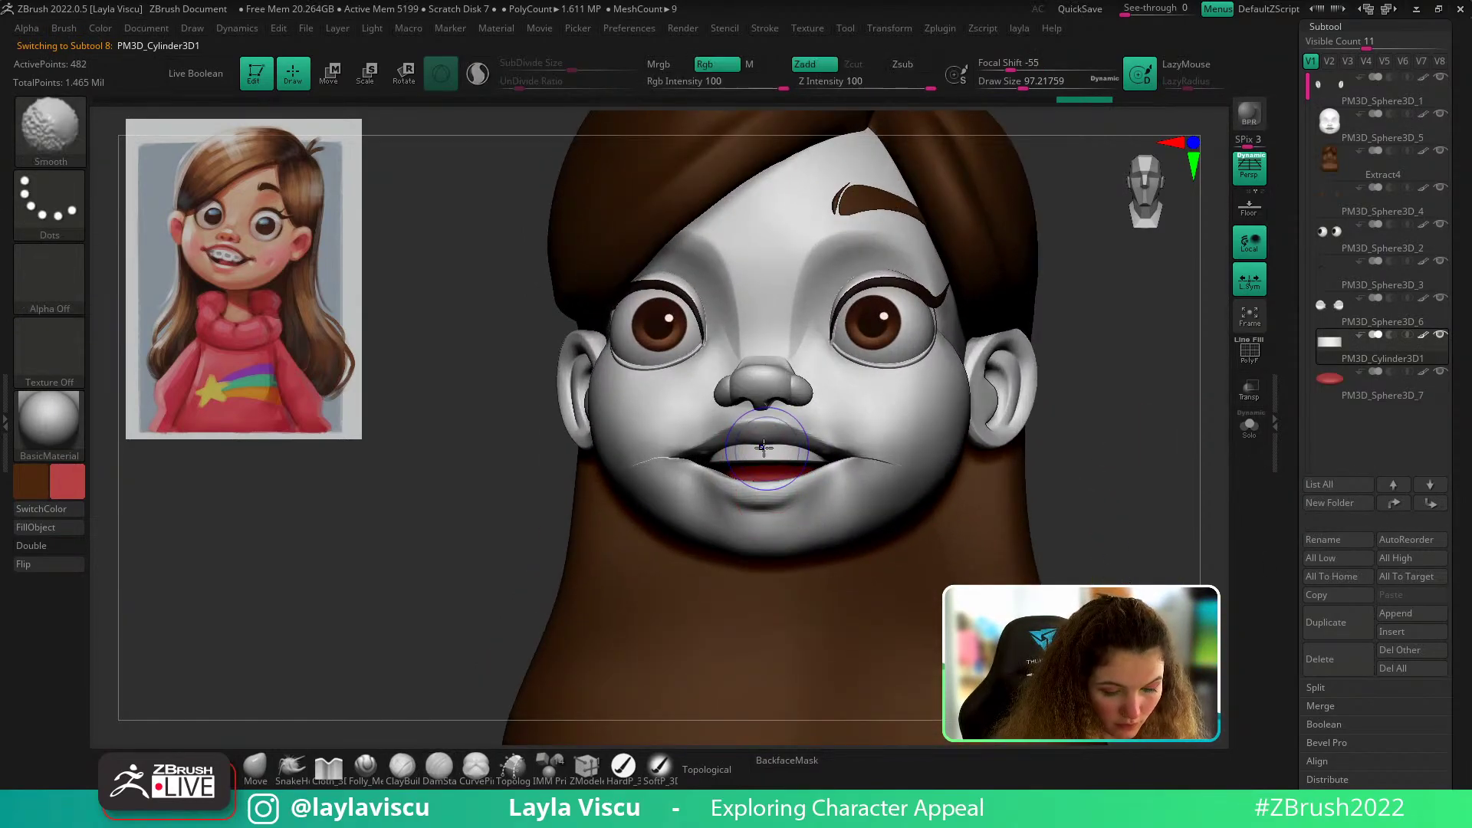
# Step: Select the head and smooth the lower lip's rim toward the mouth corner with a smaller brush
pyautogui.keyDown('alt'); pyautogui.click(782, 446); pyautogui.keyUp('alt')
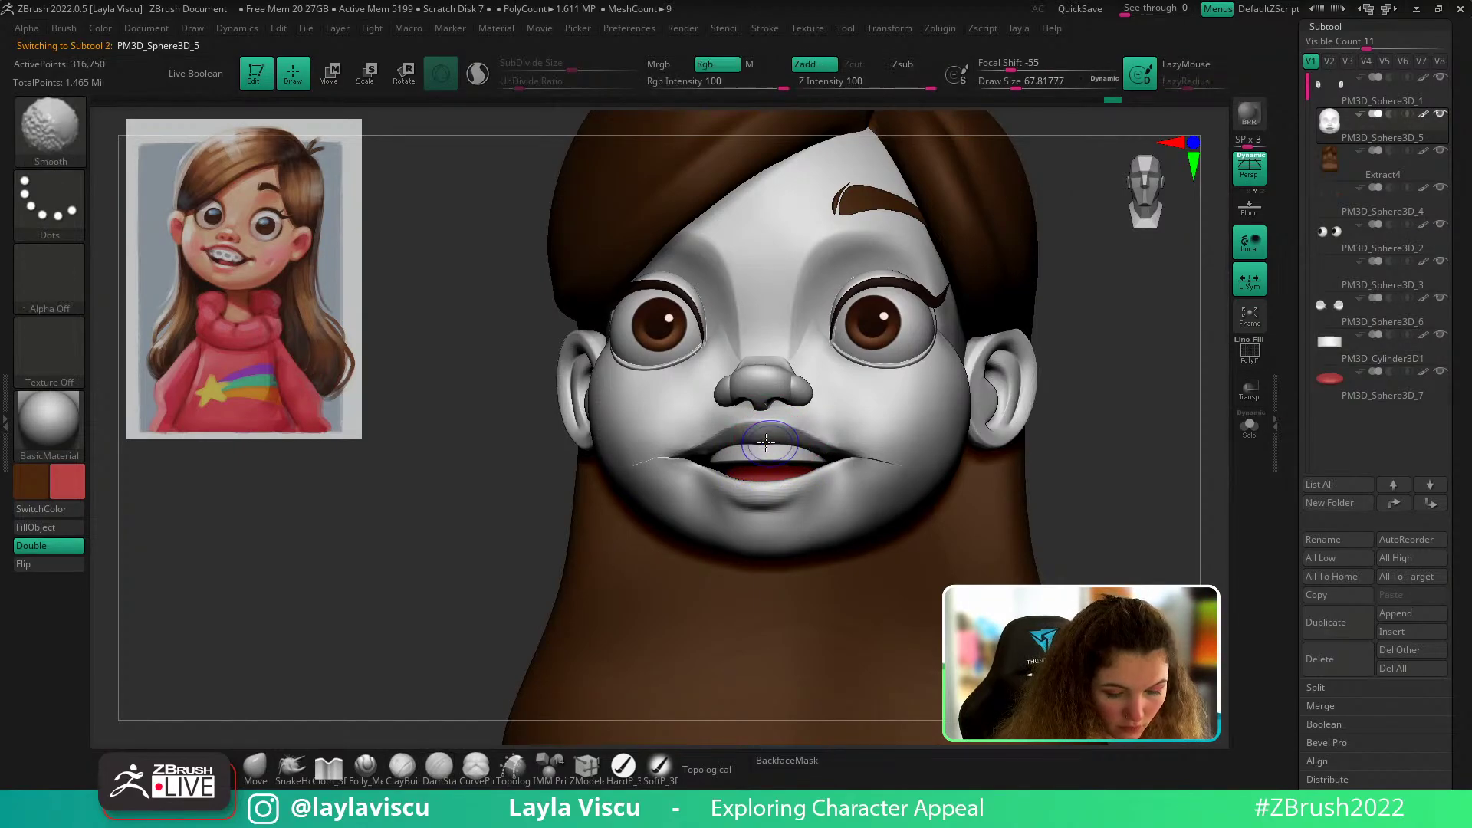
pyautogui.keyDown('shift'); pyautogui.moveTo(755, 488); pyautogui.dragTo(846, 481); pyautogui.keyUp('shift')
pyautogui.moveTo(1100, 491)
pyautogui.keyDown('ctrl'); pyautogui.mouseDown(button='right')
pyautogui.moveTo(1108, 428)
pyautogui.moveTo(1066, 375)
pyautogui.mouseUp(button='right'); pyautogui.keyUp('ctrl')
pyautogui.keyDown('ctrl'); pyautogui.moveTo(1066, 376); pyautogui.dragTo(1058, 468, button='right'); pyautogui.keyUp('ctrl')
# Step: Hide the outer chin surface of the head to expose the inside of the mouth from below
pyautogui.keyDown('ctrl'); pyautogui.keyDown('shift'); pyautogui.click(805, 534); pyautogui.keyUp('shift'); pyautogui.keyUp('ctrl')
pyautogui.moveTo(690, 602)
pyautogui.mouseDown(button='right')
pyautogui.moveTo(648, 562)
pyautogui.moveTo(675, 483)
pyautogui.mouseUp(button='right')
pyautogui.press('s')
pyautogui.click(730, 468)
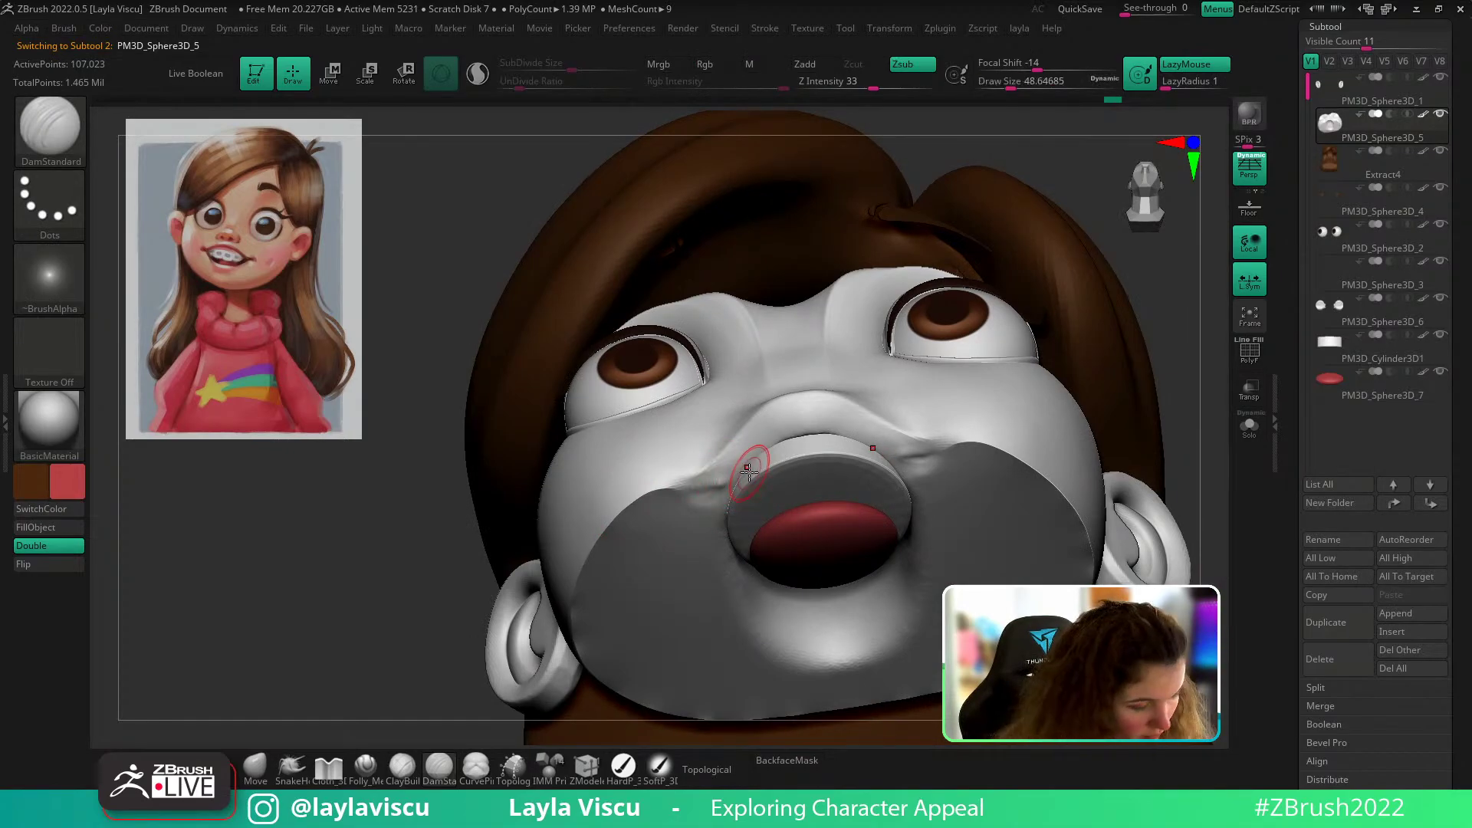
# Step: Flatten and smooth the upper lip's inner edge with TrimDynamic, and unhide the whole head
pyautogui.press('b')
pyautogui.press('t')
pyautogui.press('d')
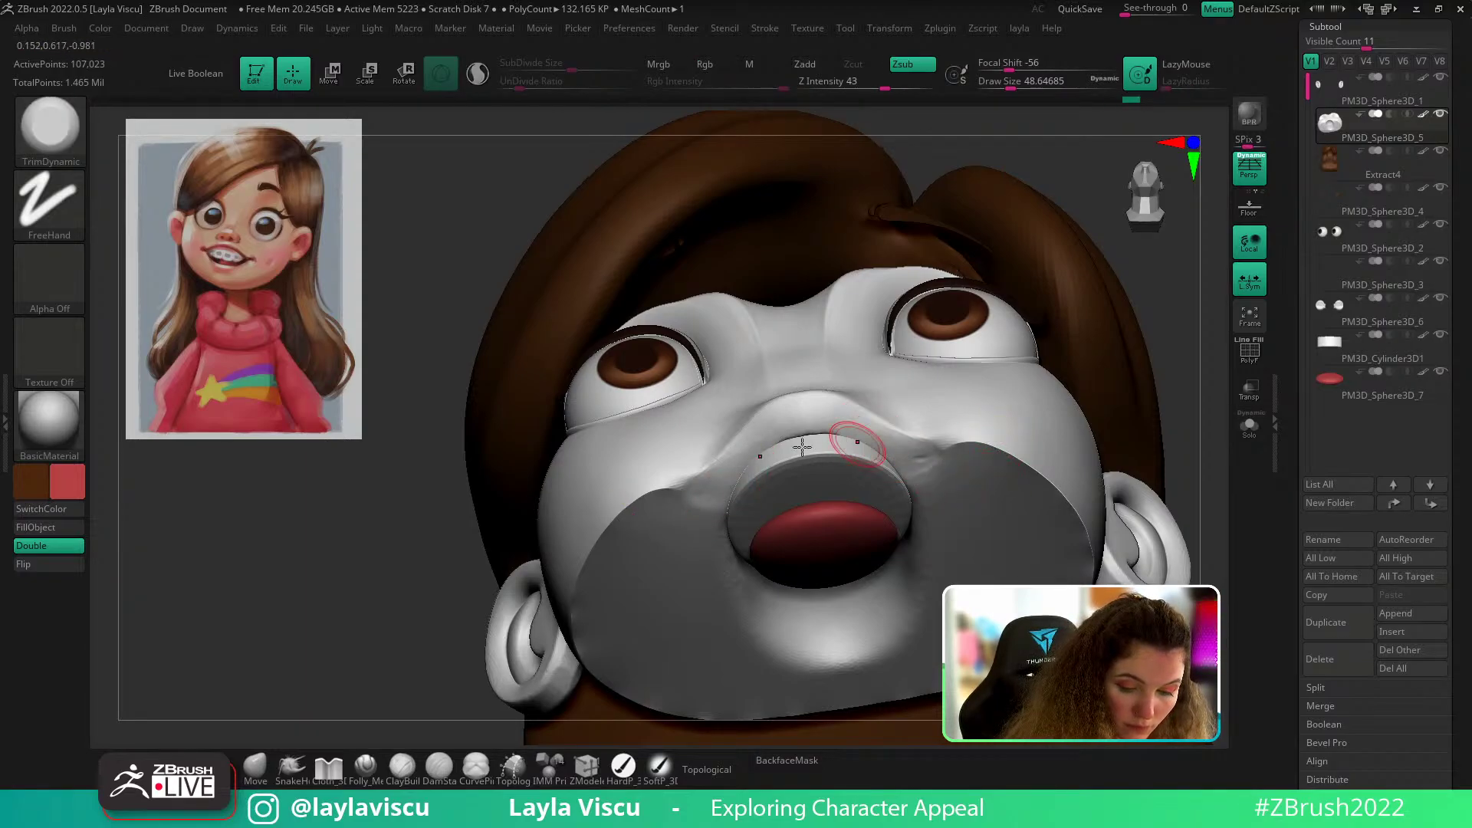
pyautogui.press('shift')
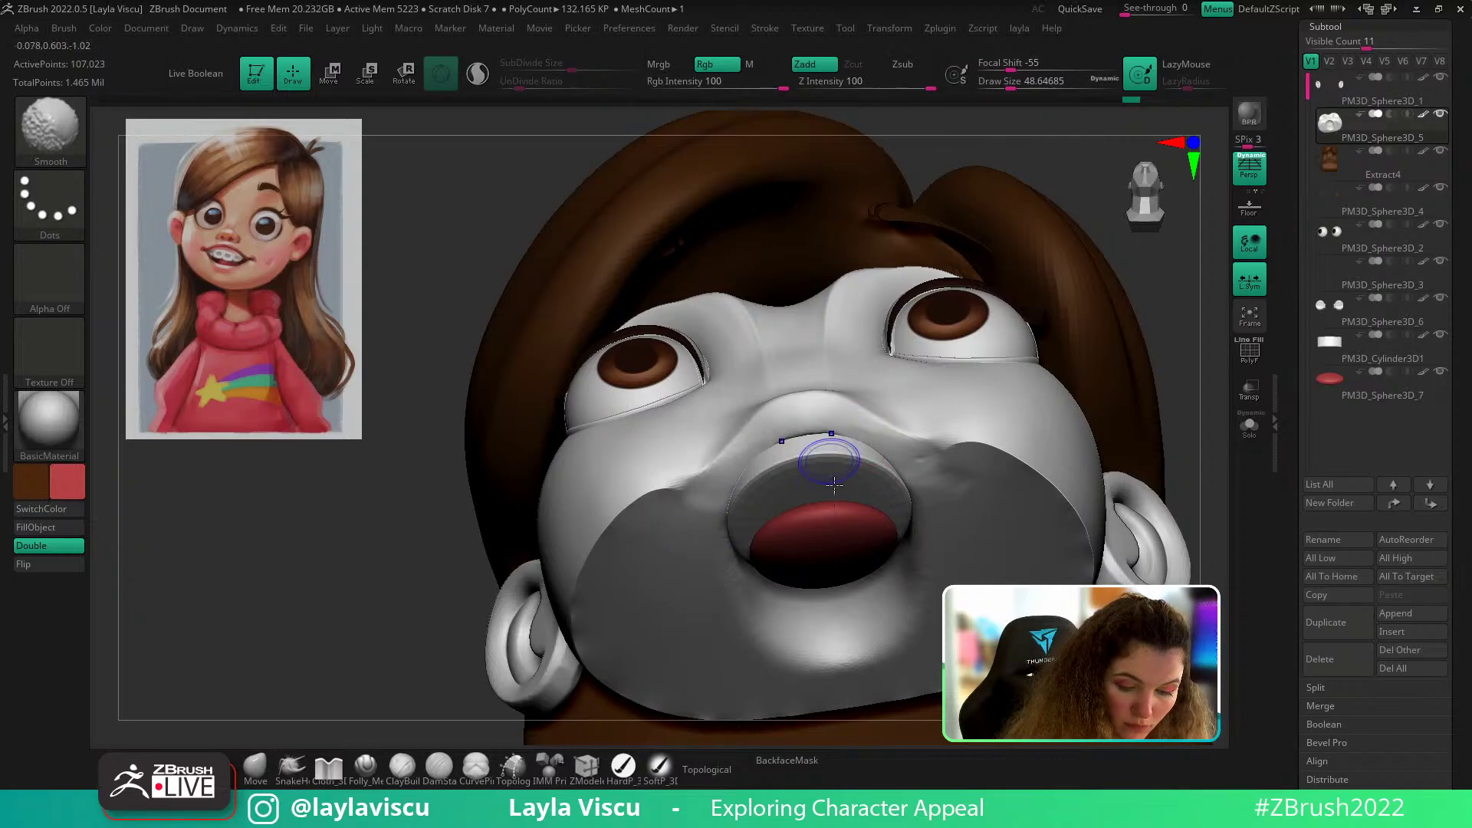
pyautogui.moveTo(1185, 429)
pyautogui.keyDown('alt'); pyautogui.mouseDown()
pyautogui.moveTo(1106, 357)
pyautogui.moveTo(1143, 463)
pyautogui.mouseUp(); pyautogui.keyUp('alt')
pyautogui.keyDown('ctrl'); pyautogui.keyDown('shift'); pyautogui.click(1143, 465); pyautogui.keyUp('shift'); pyautogui.keyUp('ctrl')
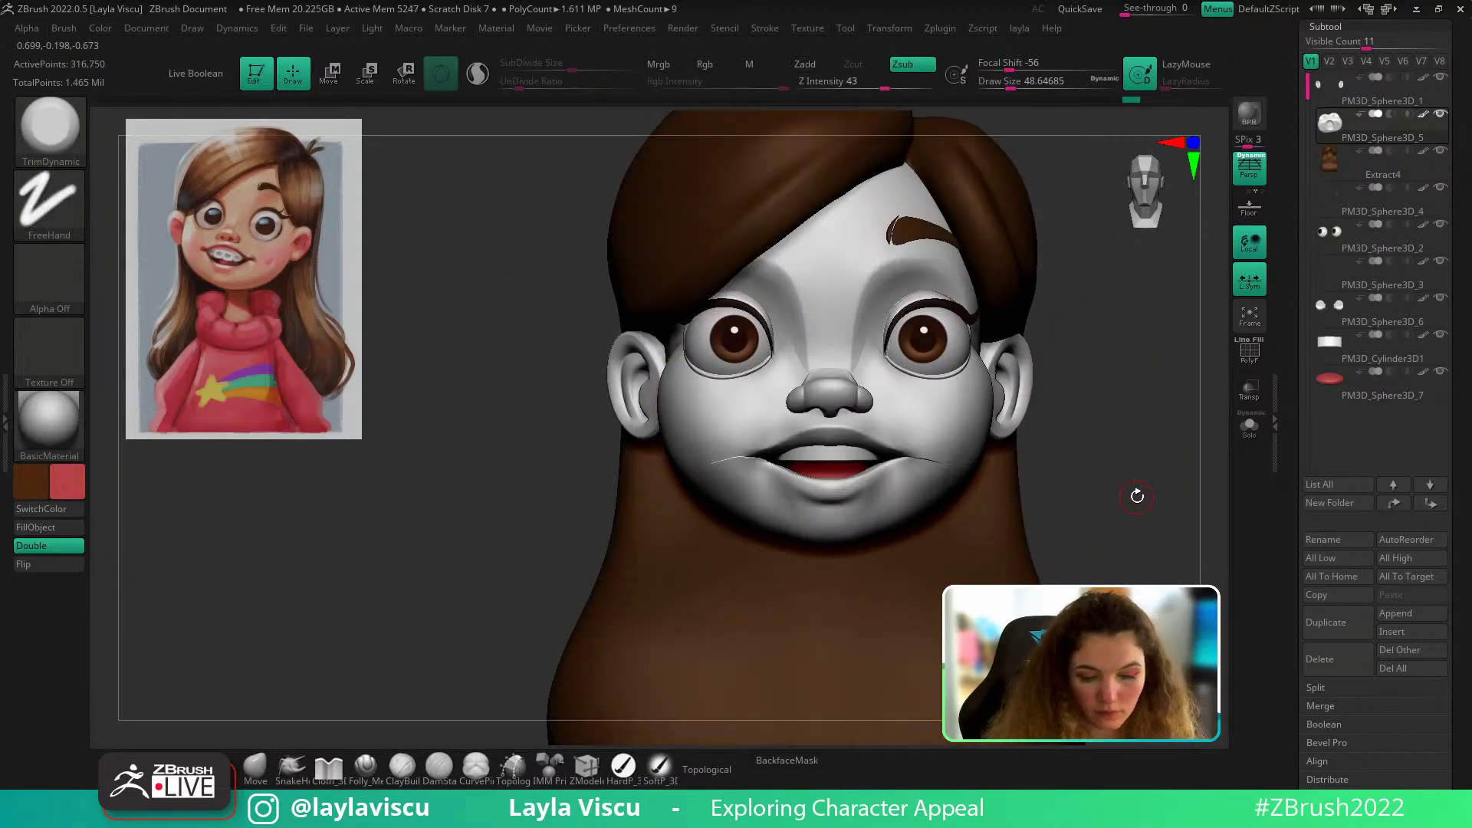
# Step: Save the tool as mabel_v001 in the mabel folder
pyautogui.scroll(6, 1424, 200)
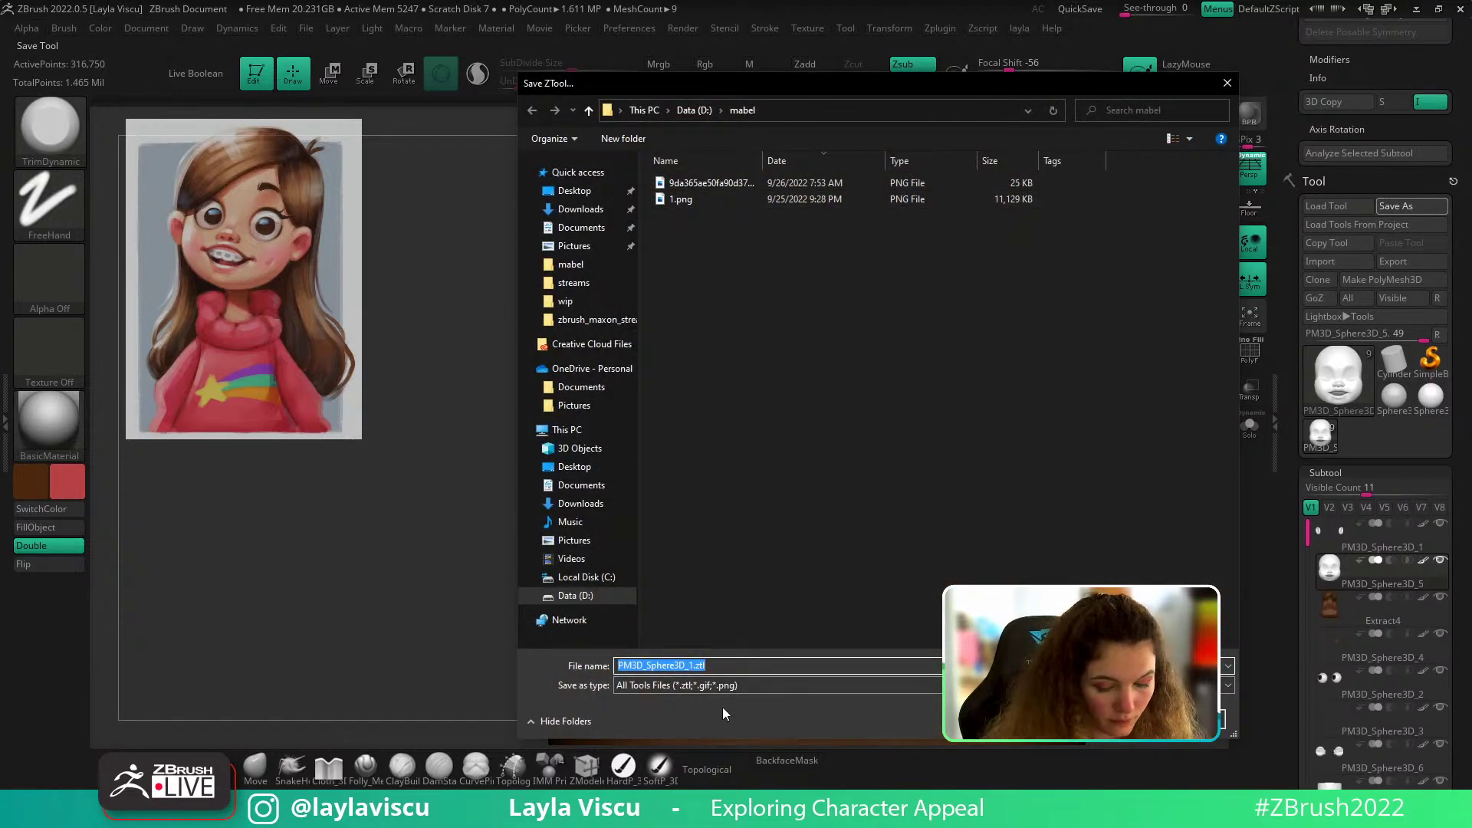
pyautogui.write('mabel')
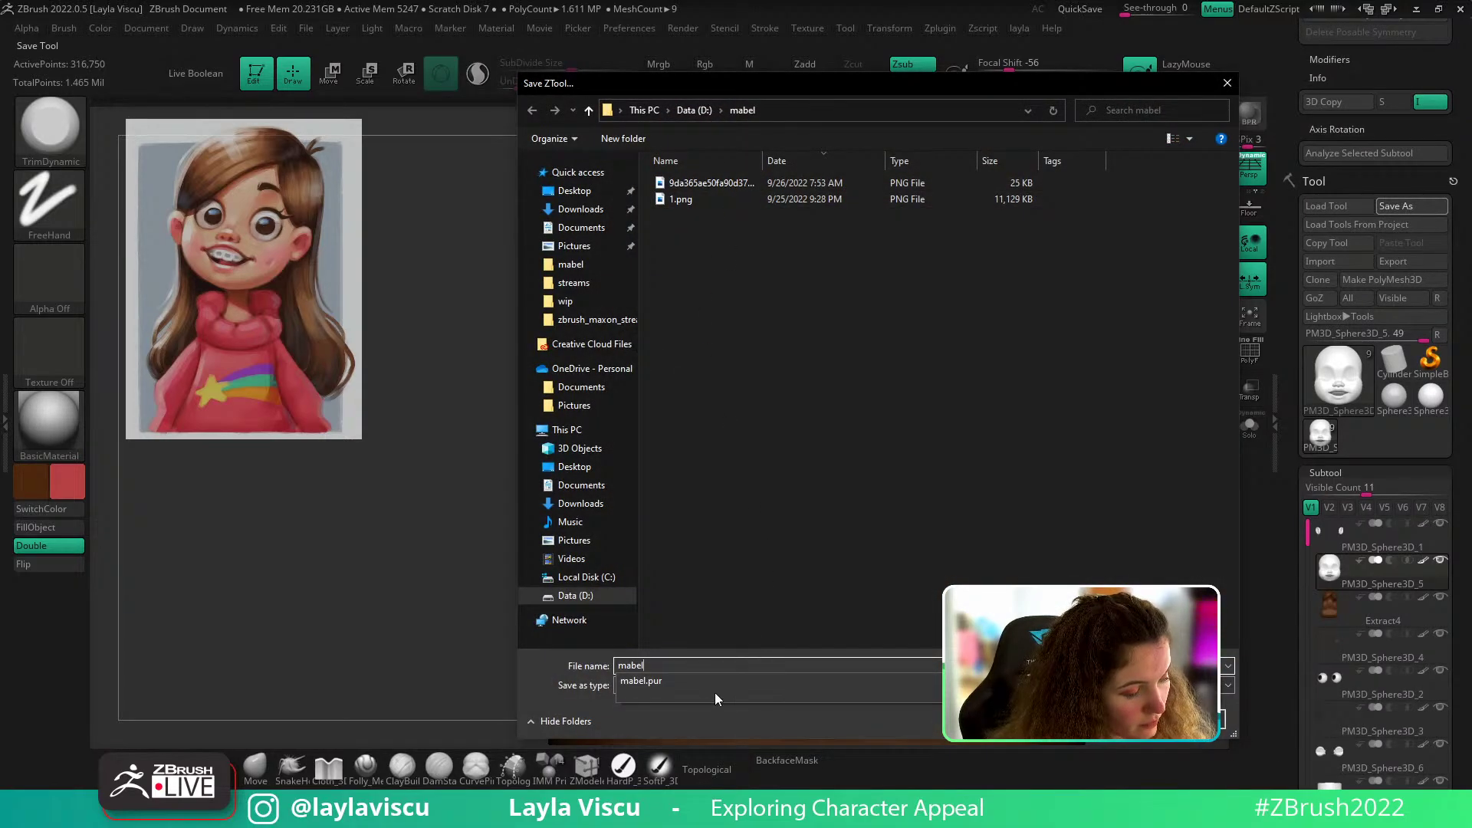
pyautogui.write('_v001')
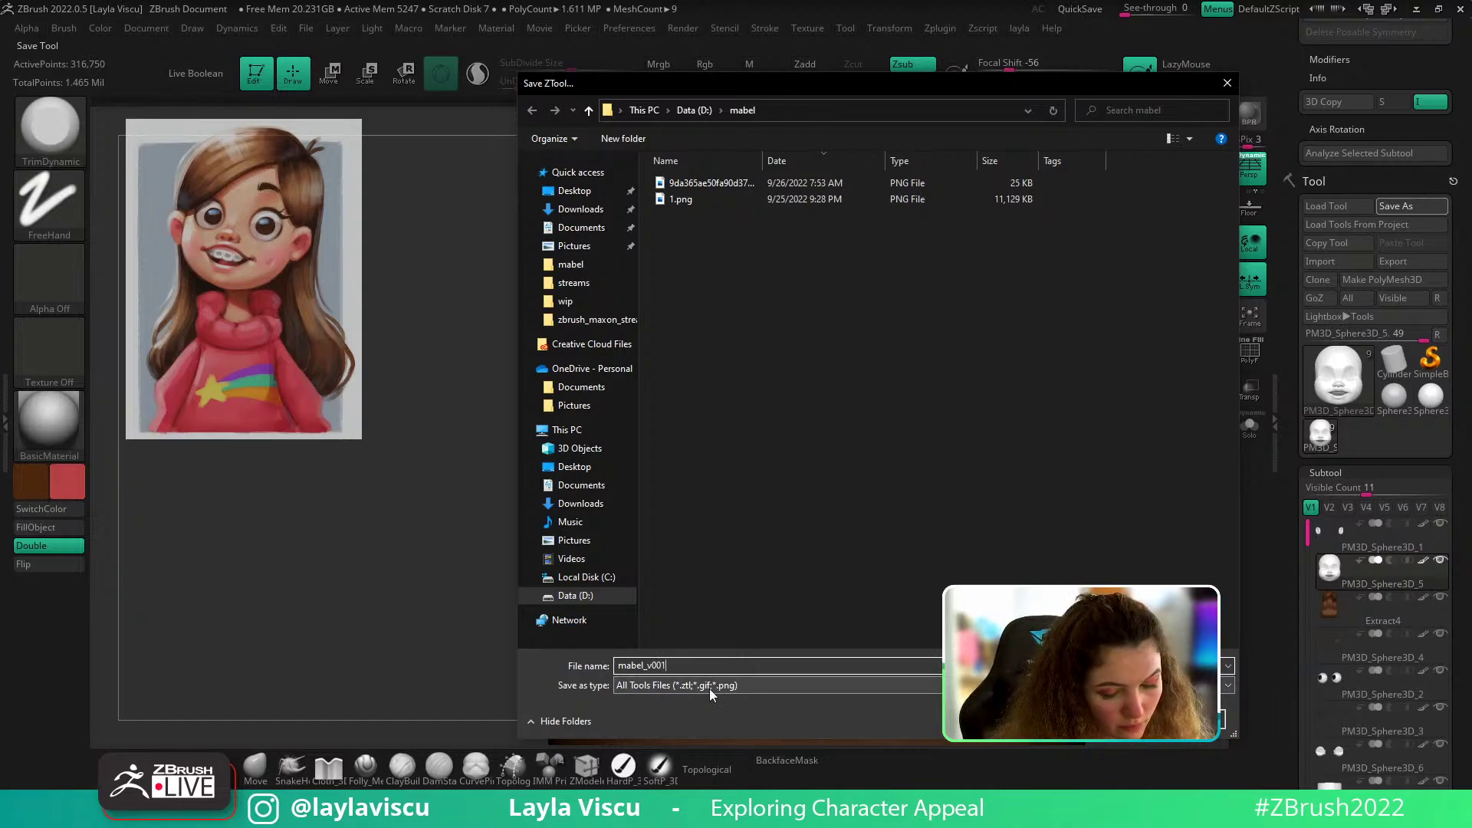
pyautogui.press('Return')
# Step: Recall the stored Cust1 camera view and centre the model on the canvas
pyautogui.keyDown('ctrl'); pyautogui.moveTo(1104, 490); pyautogui.dragTo(1026, 457, button='right'); pyautogui.keyUp('ctrl')
pyautogui.moveTo(1452, 314); pyautogui.dragTo(1468, 449)
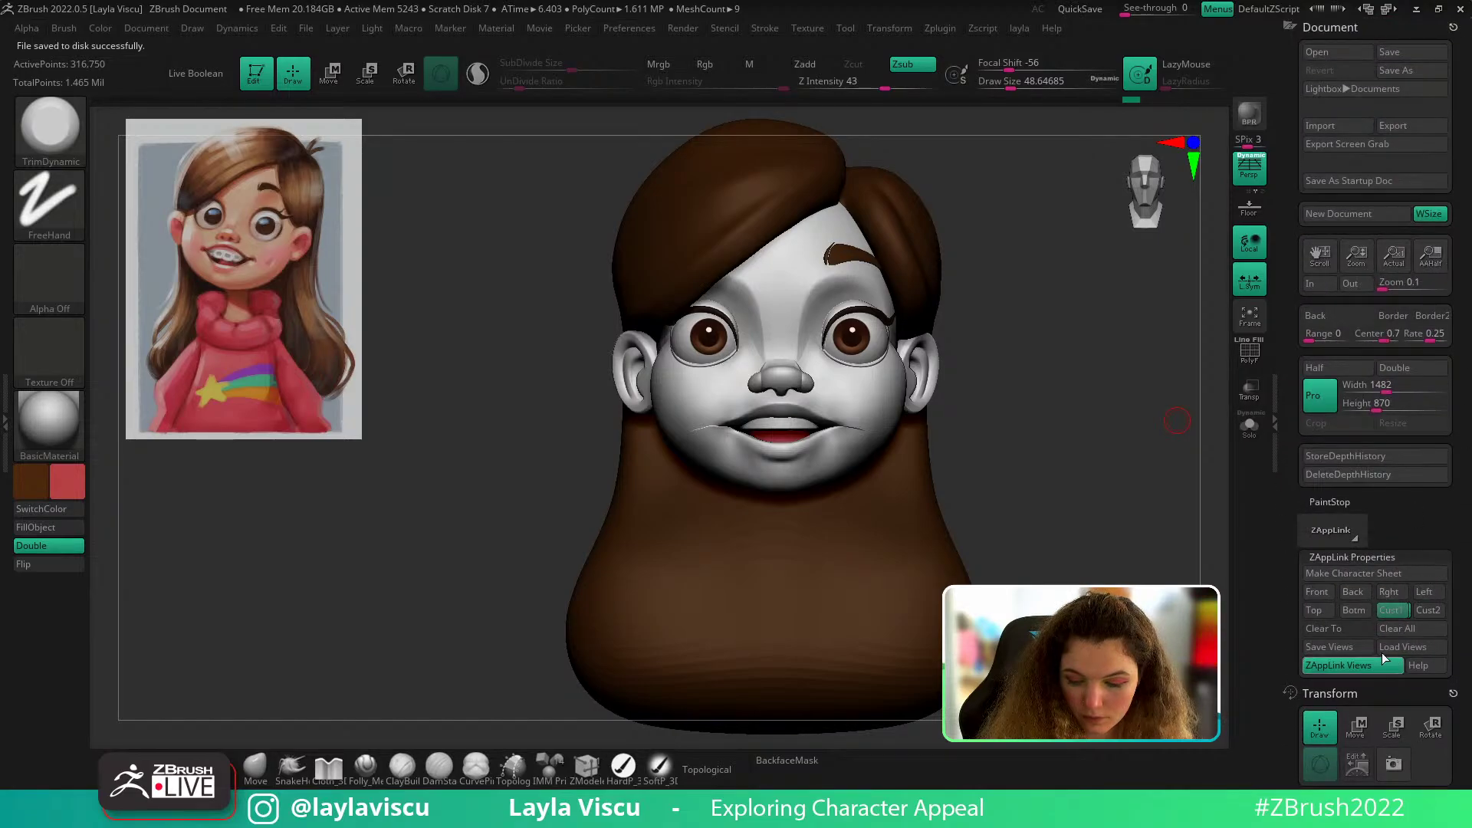
pyautogui.click(1390, 610)
pyautogui.press('shift')
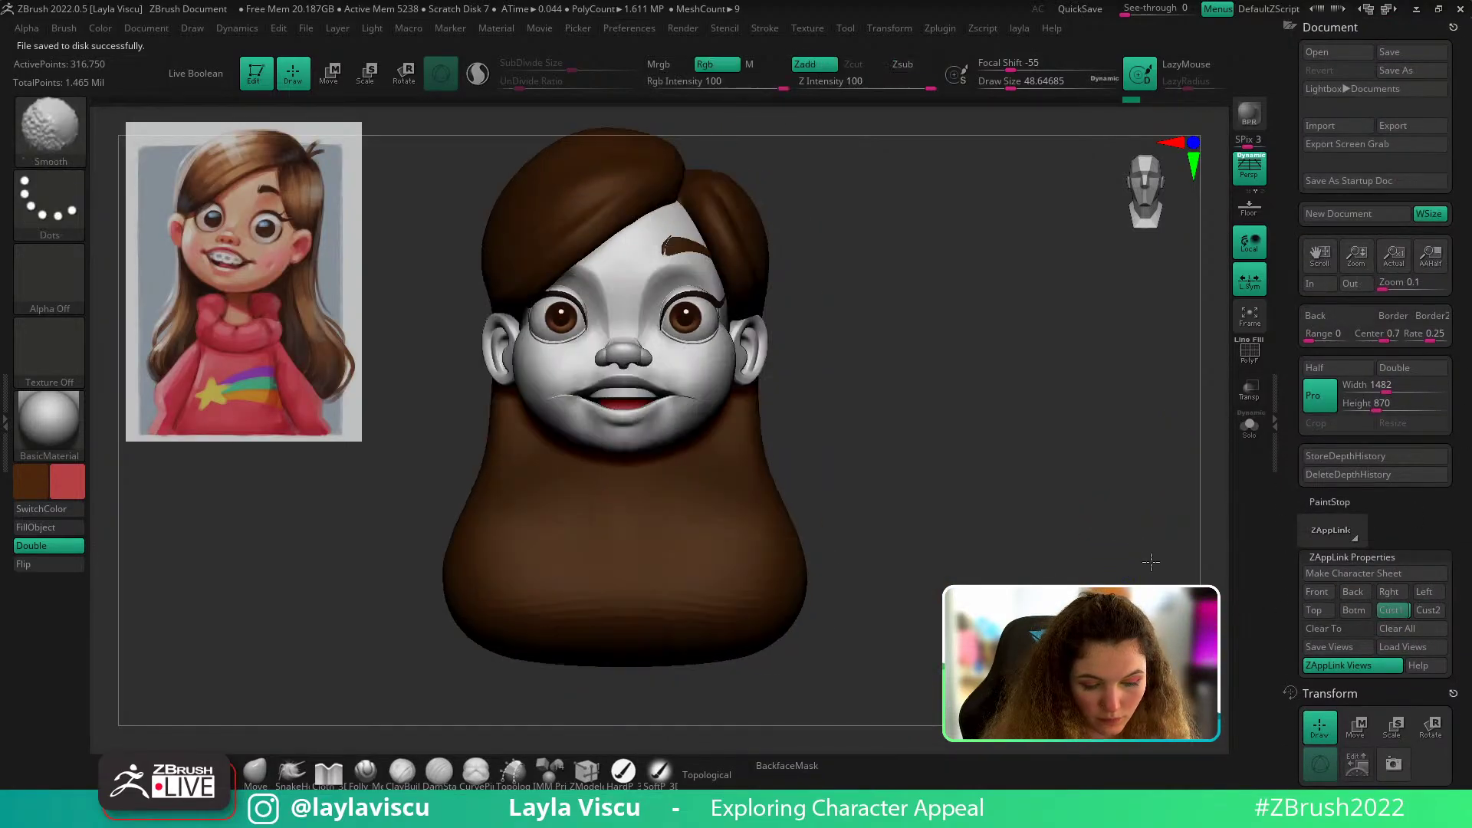
pyautogui.keyDown('alt'); pyautogui.moveTo(1026, 483); pyautogui.dragTo(1126, 518); pyautogui.keyUp('alt')
pyautogui.moveTo(1465, 530)
pyautogui.mouseDown()
pyautogui.moveTo(1469, 314)
pyautogui.moveTo(1469, 512)
pyautogui.mouseUp()
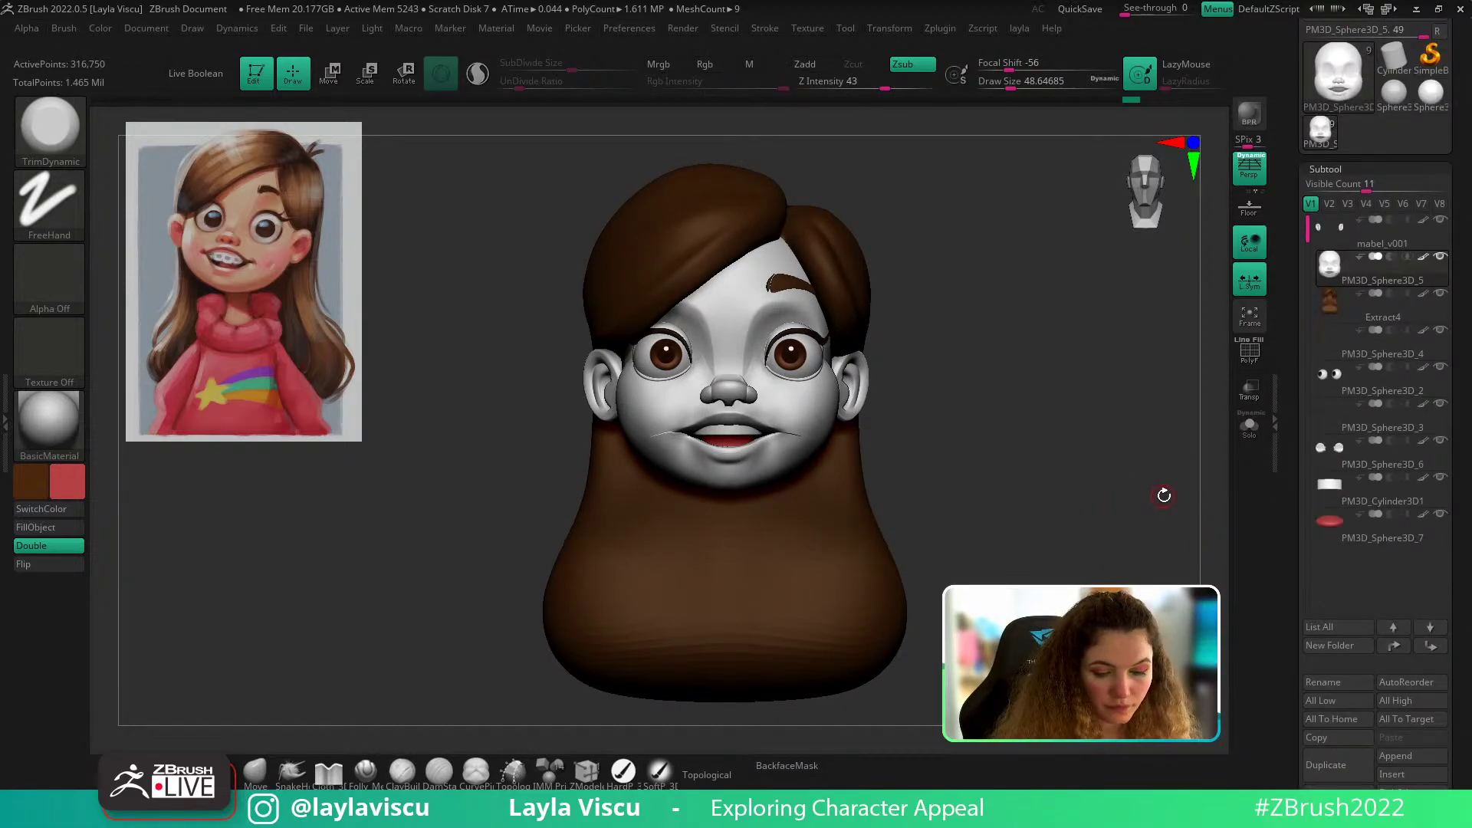
# Step: Append a Cylinder3D subtool for the neck and set the active colour to white
pyautogui.click(255, 769)
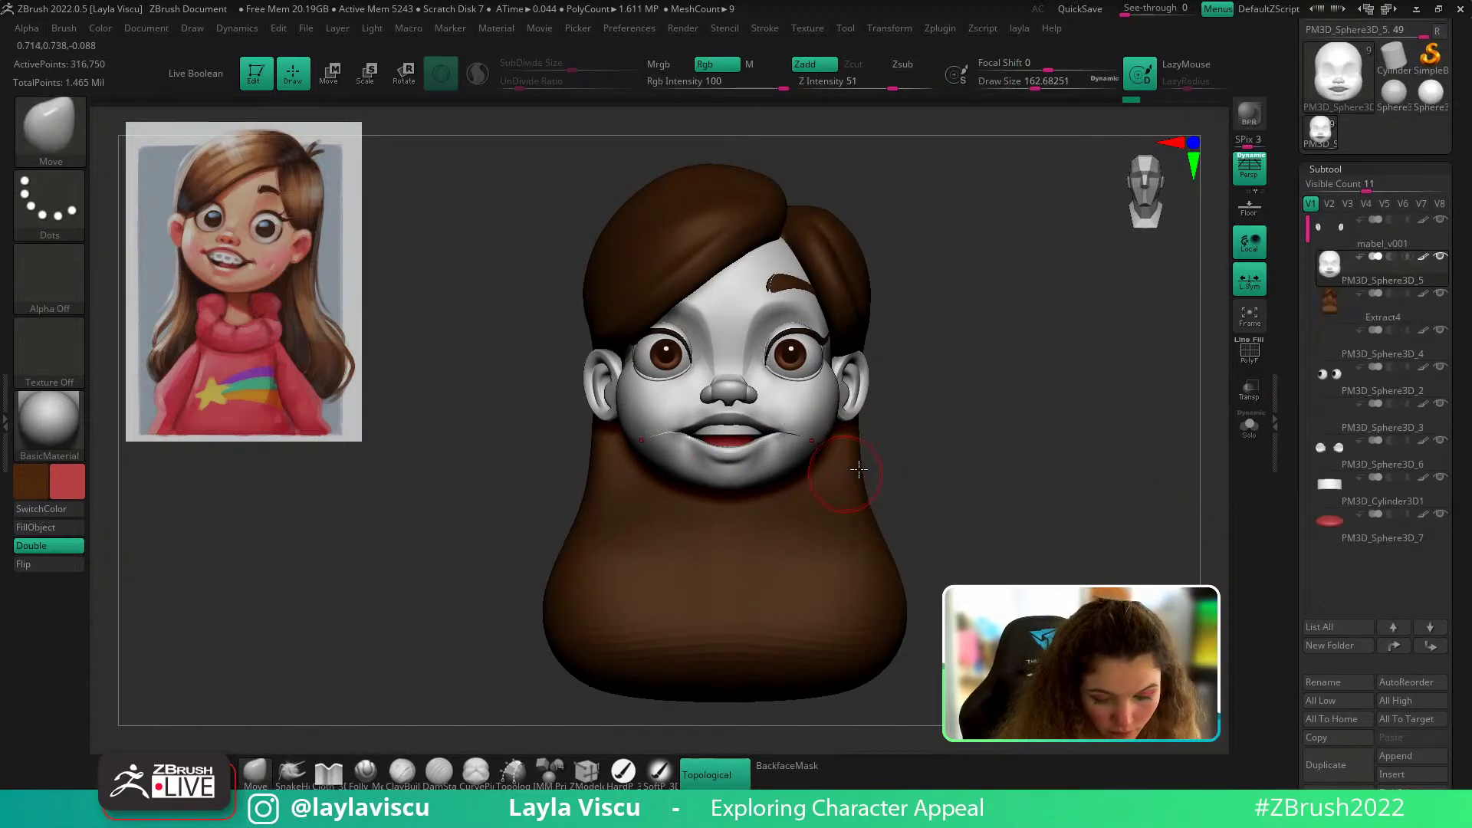
pyautogui.scroll(-3, 1380, 461)
pyautogui.click(1402, 541)
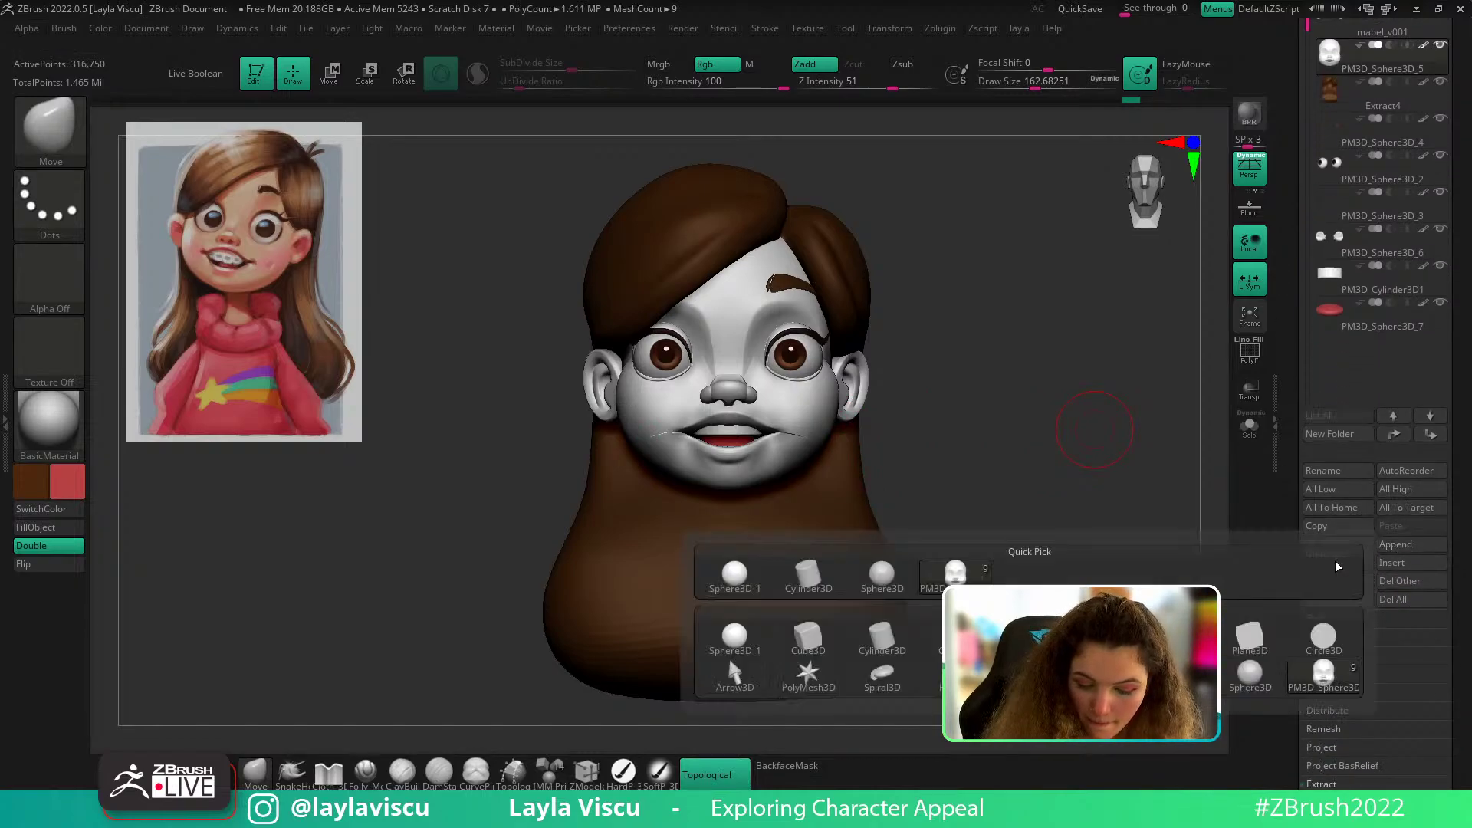
pyautogui.click(880, 635)
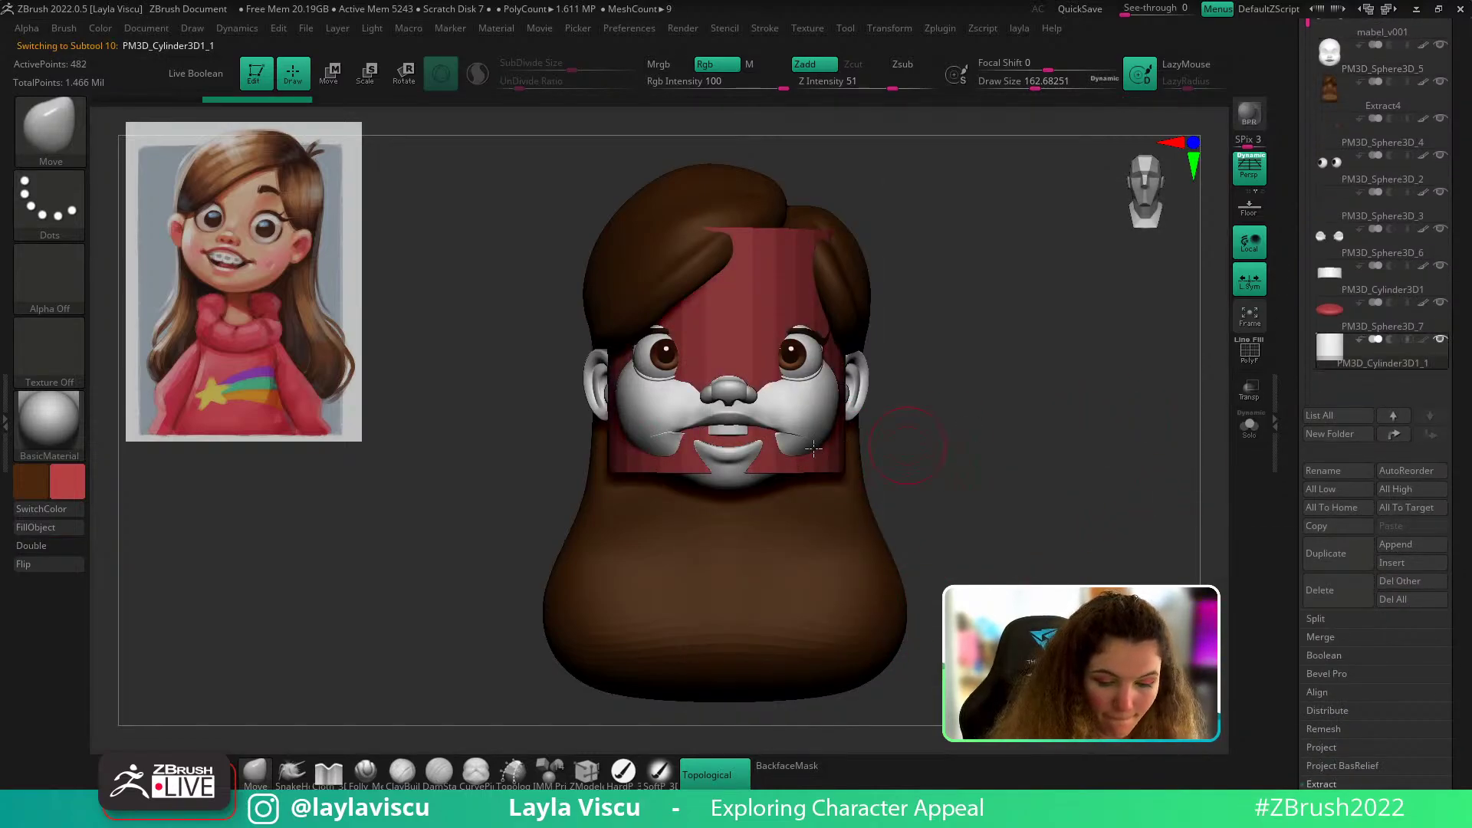
pyautogui.click(67, 481)
pyautogui.click(39, 368)
pyautogui.moveTo(407, 396)
pyautogui.mouseDown()
pyautogui.moveTo(410, 427)
pyautogui.moveTo(411, 414)
pyautogui.mouseUp()
# Step: Move the new cylinder down below the face and scale it down to neck proportions
pyautogui.press('w')
pyautogui.moveTo(726, 257); pyautogui.dragTo(726, 410)
pyautogui.moveTo(726, 503); pyautogui.dragTo(678, 508)
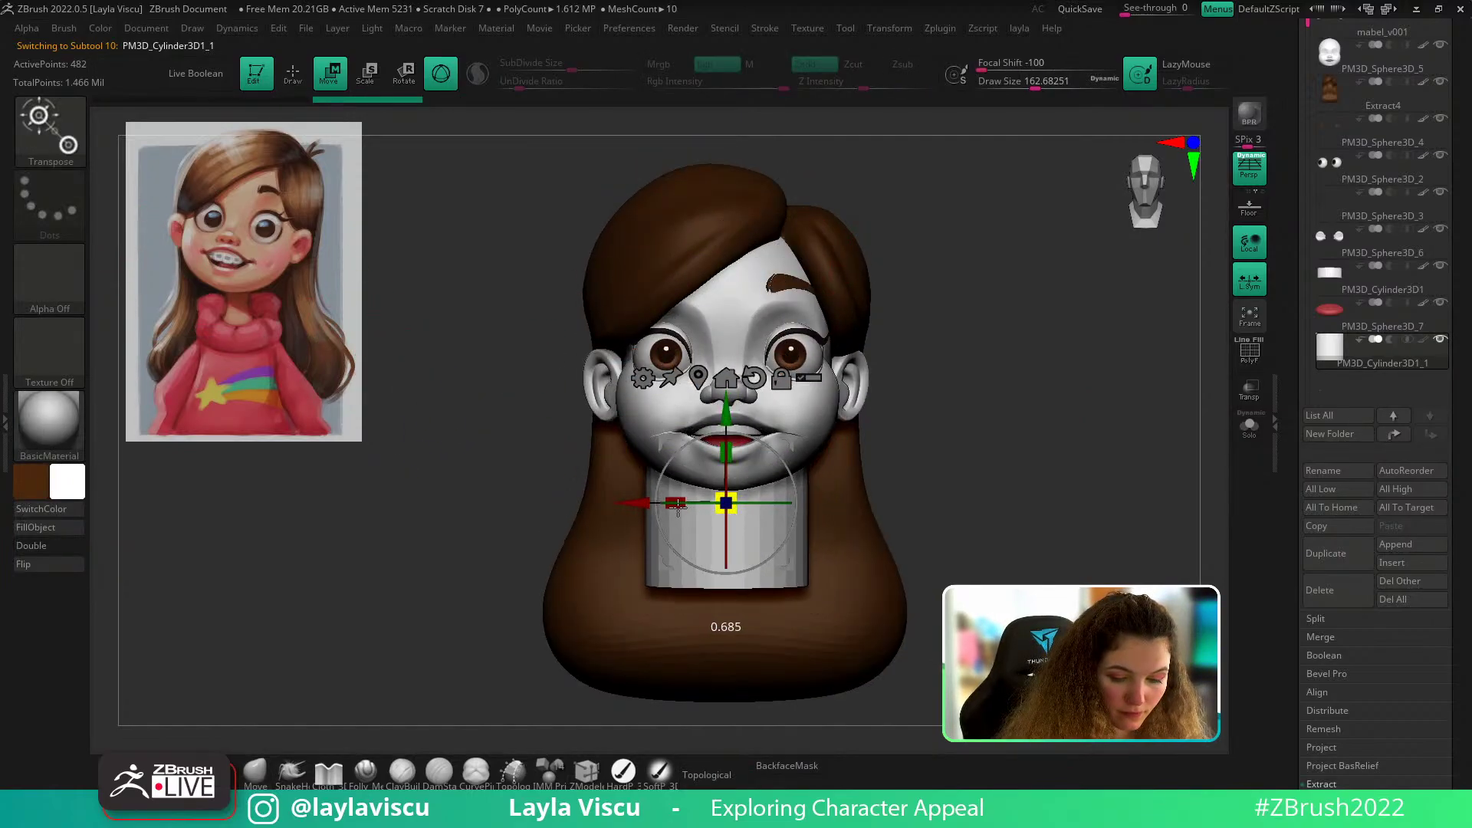
pyautogui.moveTo(1020, 430); pyautogui.dragTo(991, 441)
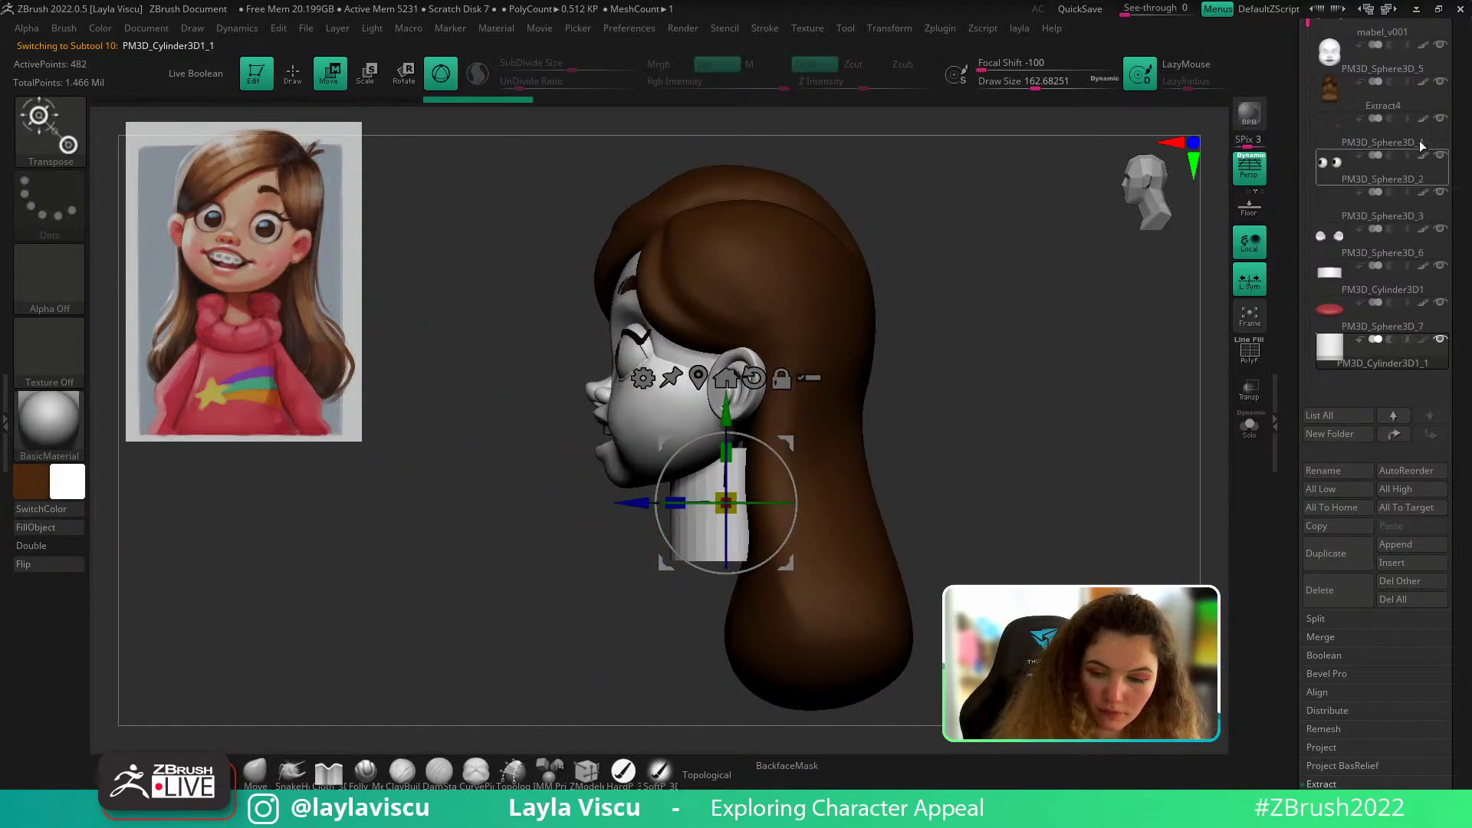
# Step: Hide the hair subtool, reselect the cylinder, and fit it under the back of the skull as a slimmer neck
pyautogui.click(1430, 90)
pyautogui.click(1443, 83)
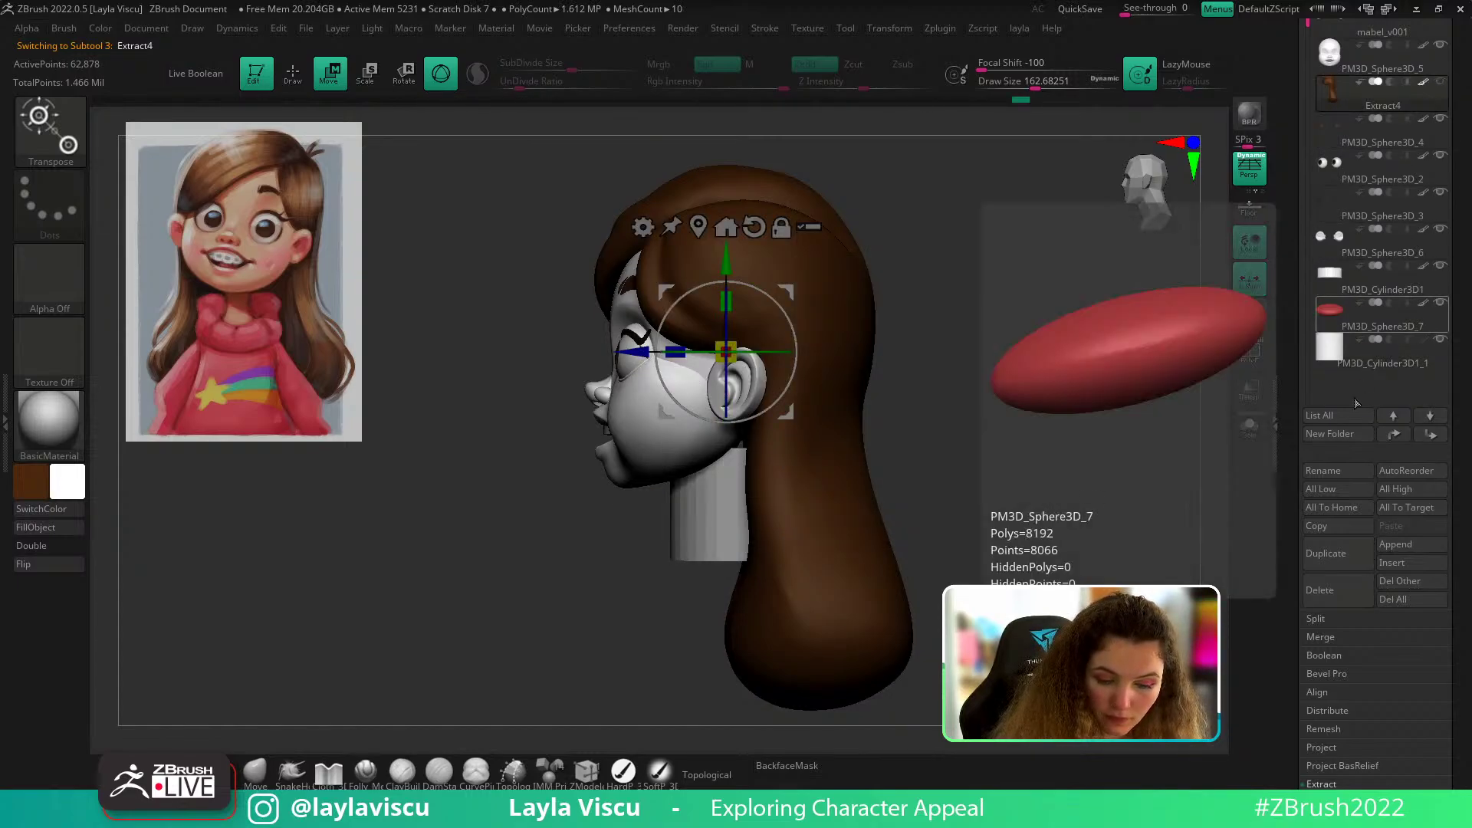
pyautogui.click(1365, 360)
pyautogui.moveTo(718, 499); pyautogui.dragTo(736, 474)
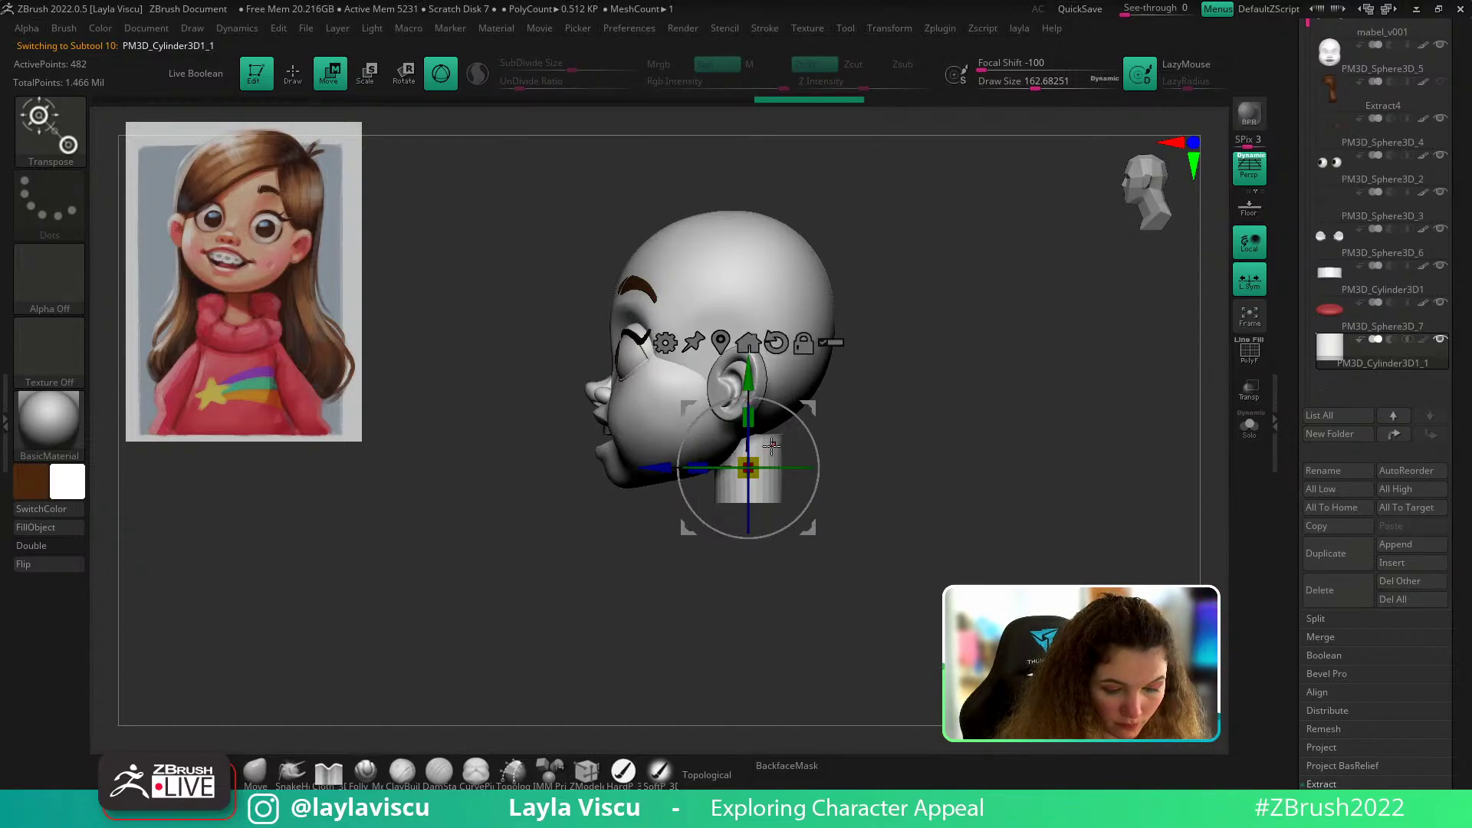
pyautogui.moveTo(761, 412); pyautogui.dragTo(770, 401)
pyautogui.moveTo(657, 470); pyautogui.dragTo(645, 470)
pyautogui.moveTo(738, 466); pyautogui.dragTo(734, 475)
pyautogui.moveTo(859, 452); pyautogui.dragTo(968, 426)
pyautogui.keyDown('shift'); pyautogui.moveTo(930, 490); pyautogui.dragTo(868, 519); pyautogui.keyUp('shift')
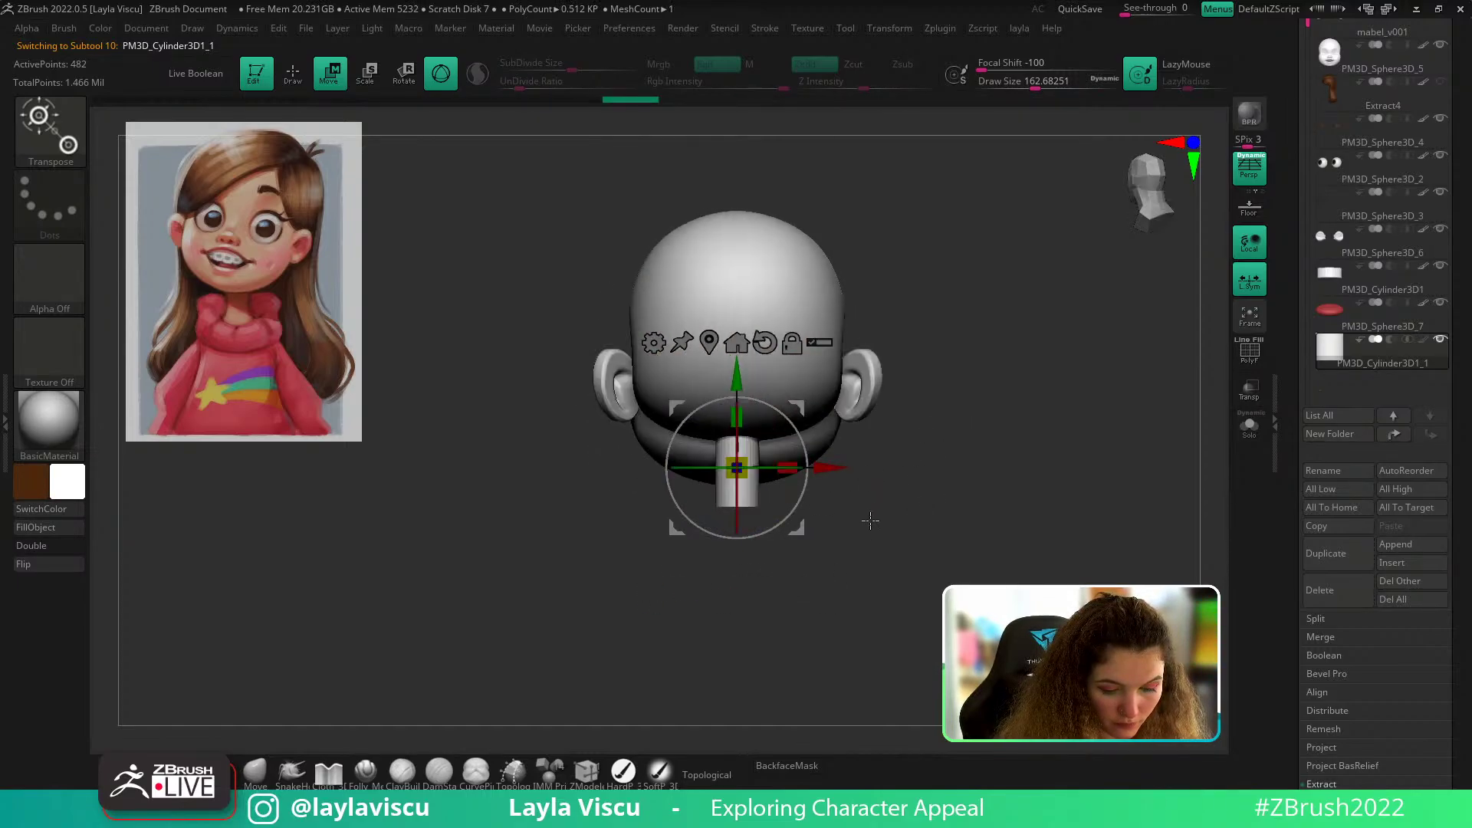
# Step: Stretch the neck cylinder vertically and position it so it extends further below the head
pyautogui.click(260, 774)
pyautogui.press('w')
pyautogui.moveTo(737, 416); pyautogui.dragTo(738, 385)
pyautogui.moveTo(739, 370); pyautogui.dragTo(738, 385)
pyautogui.press('q')
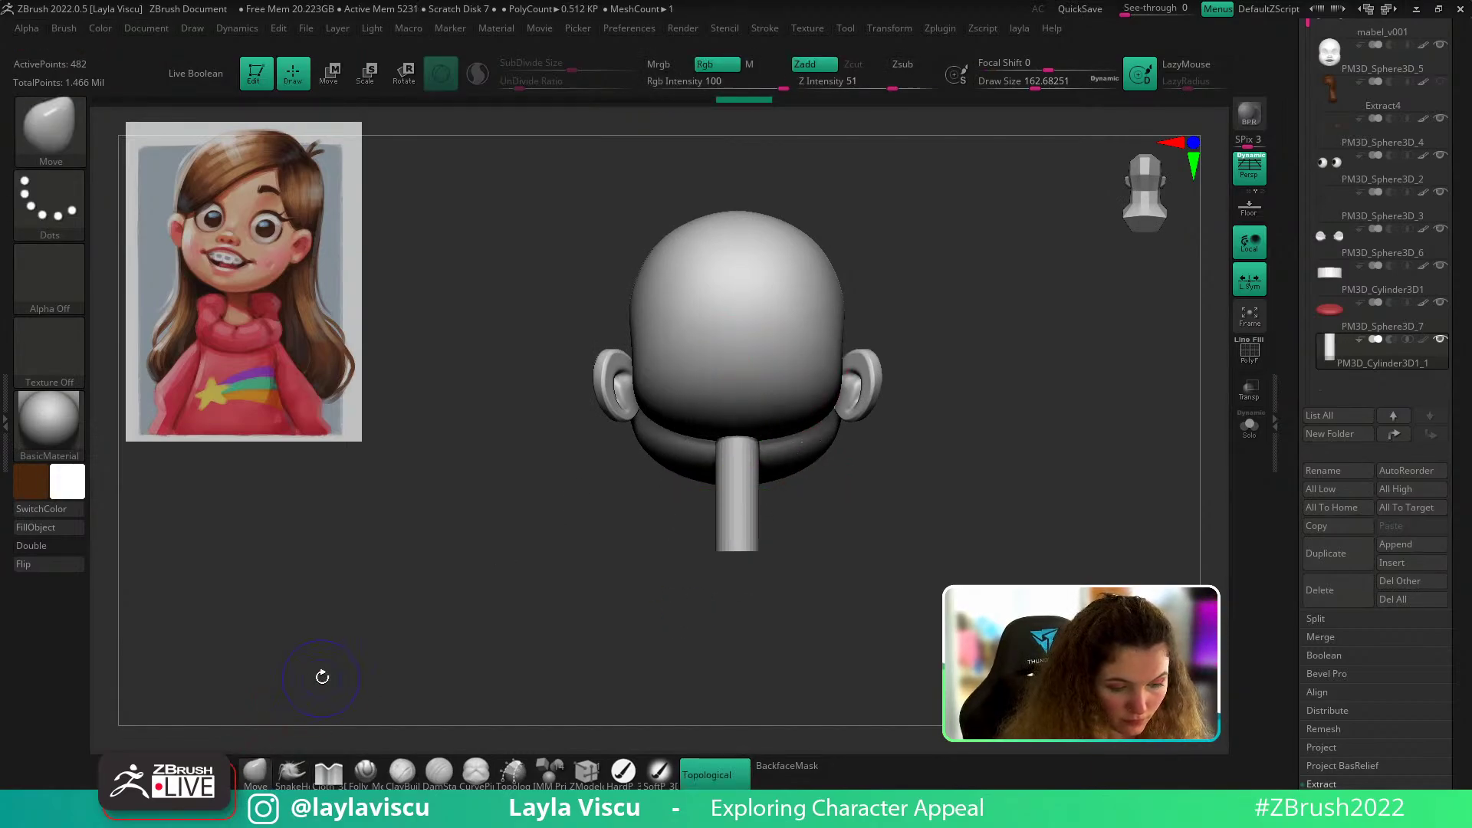
# Step: Apply a Taper deformer to the neck cylinder to narrow its middle, then accept the shape
pyautogui.press('w')
pyautogui.click(664, 370)
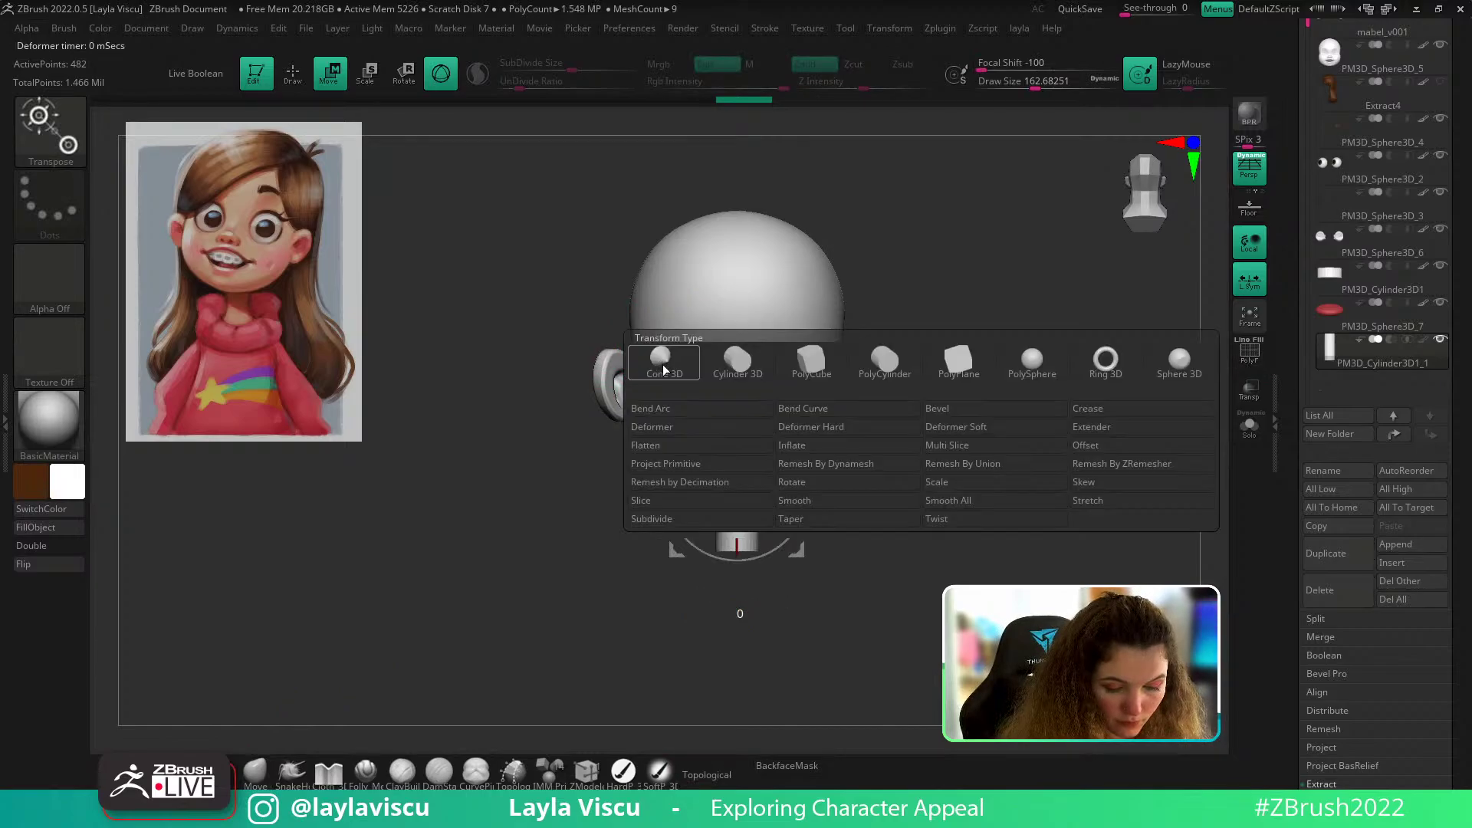
pyautogui.click(809, 520)
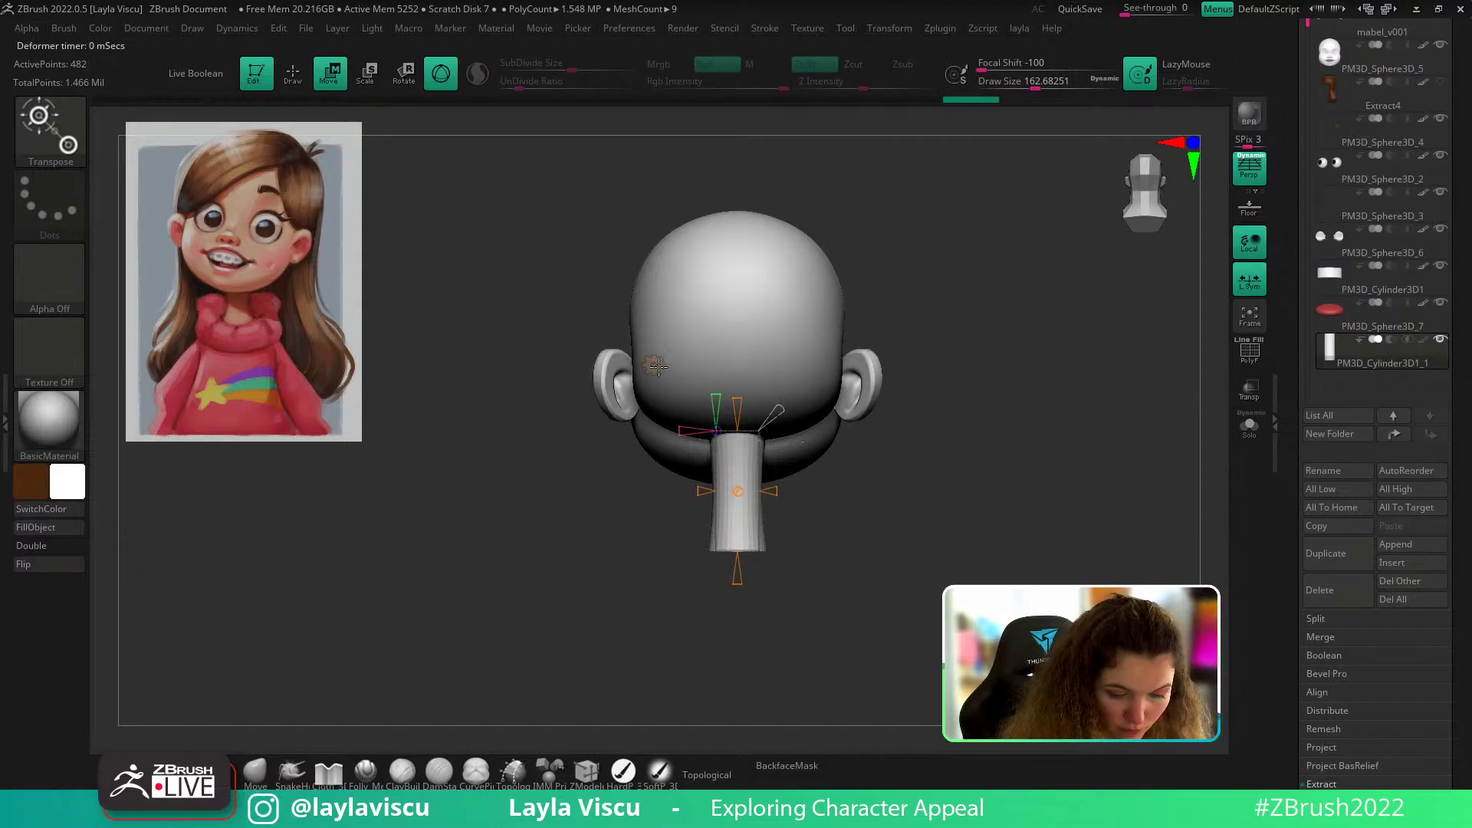
pyautogui.click(655, 366)
pyautogui.click(910, 363)
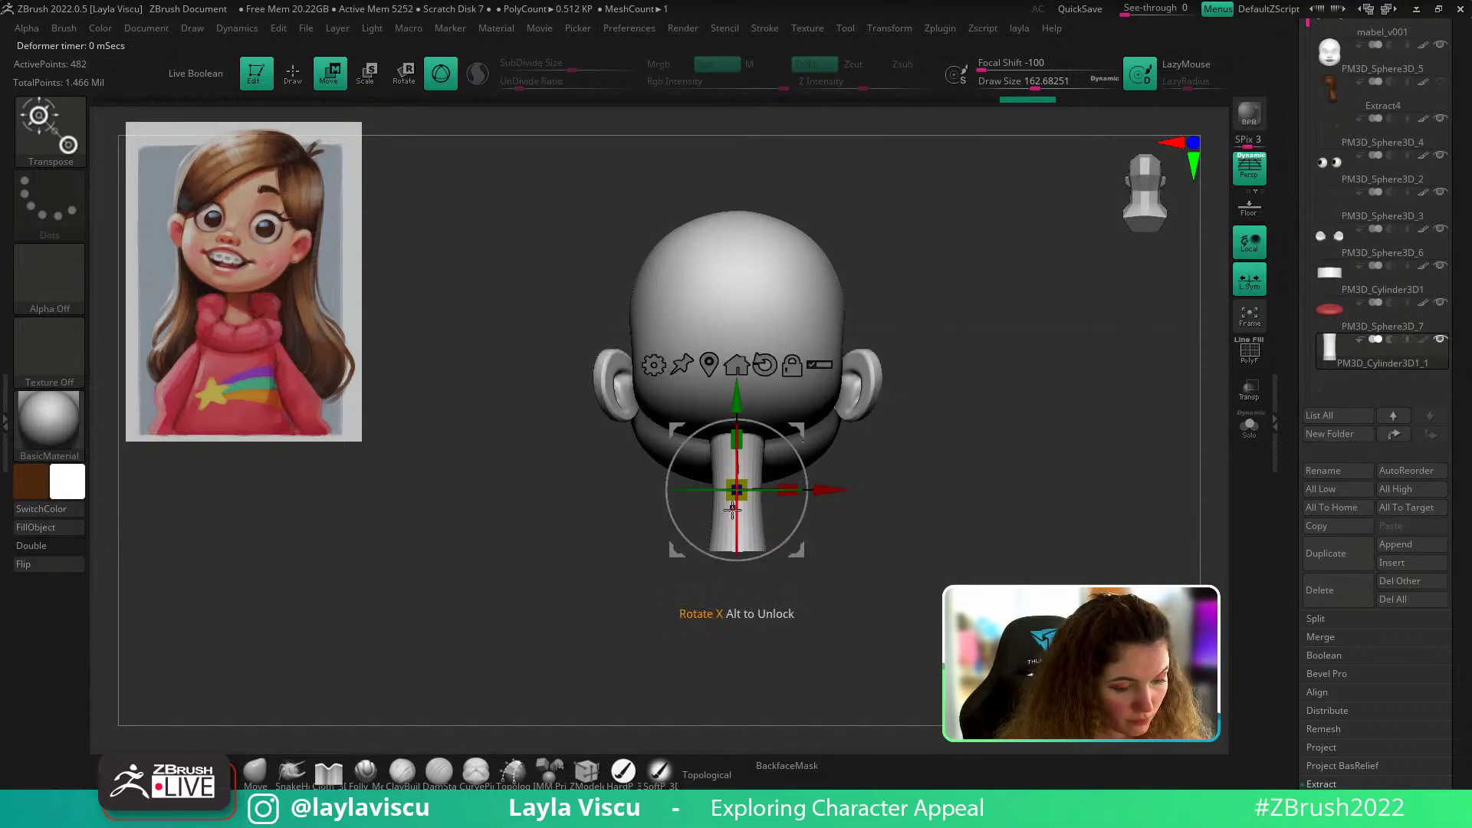
pyautogui.press('b')
pyautogui.press('b')
pyautogui.click(763, 481)
pyautogui.press('b')
pyautogui.press('b')
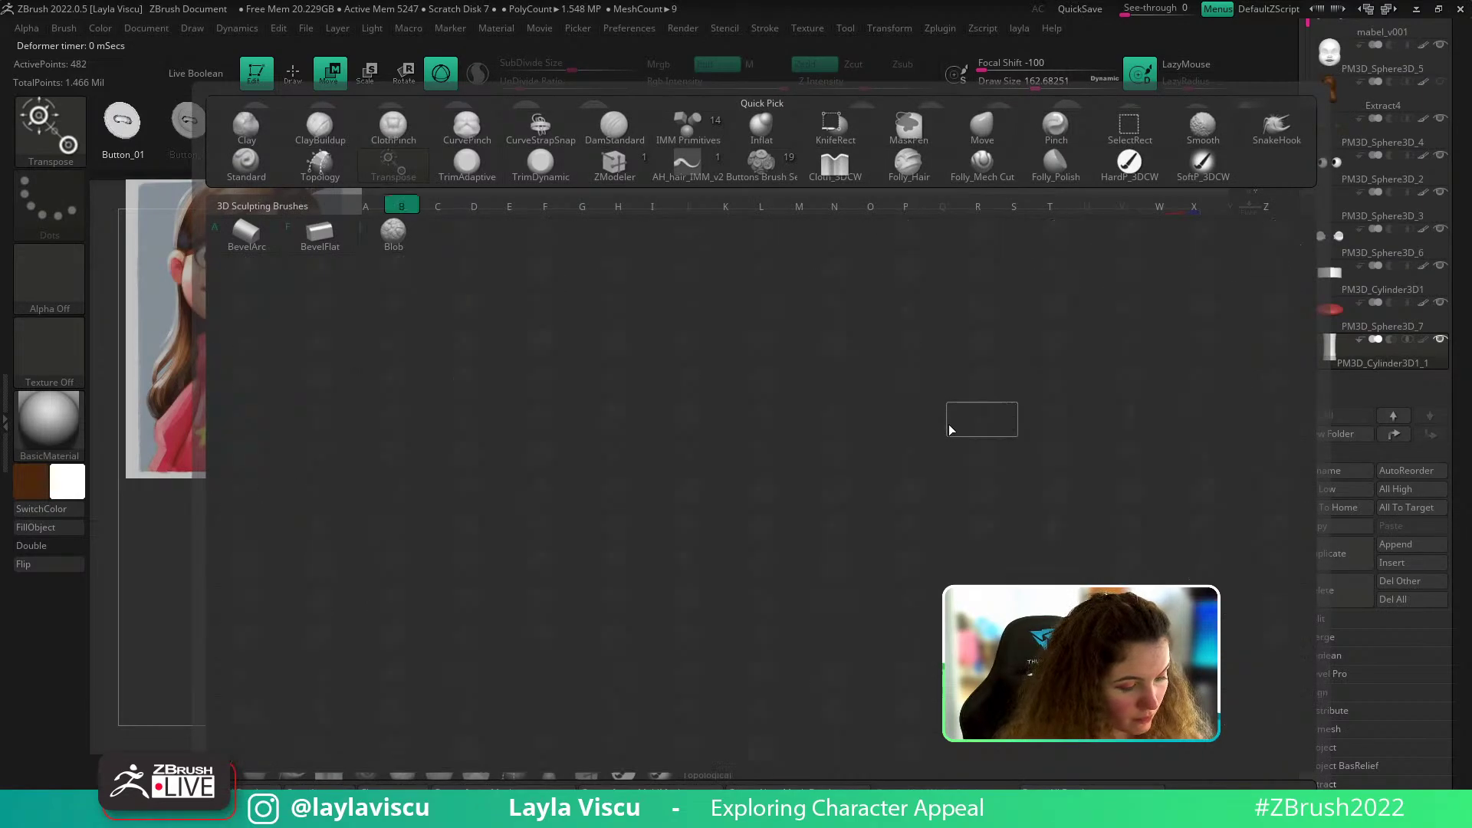
pyautogui.press('b')
pyautogui.press('c')
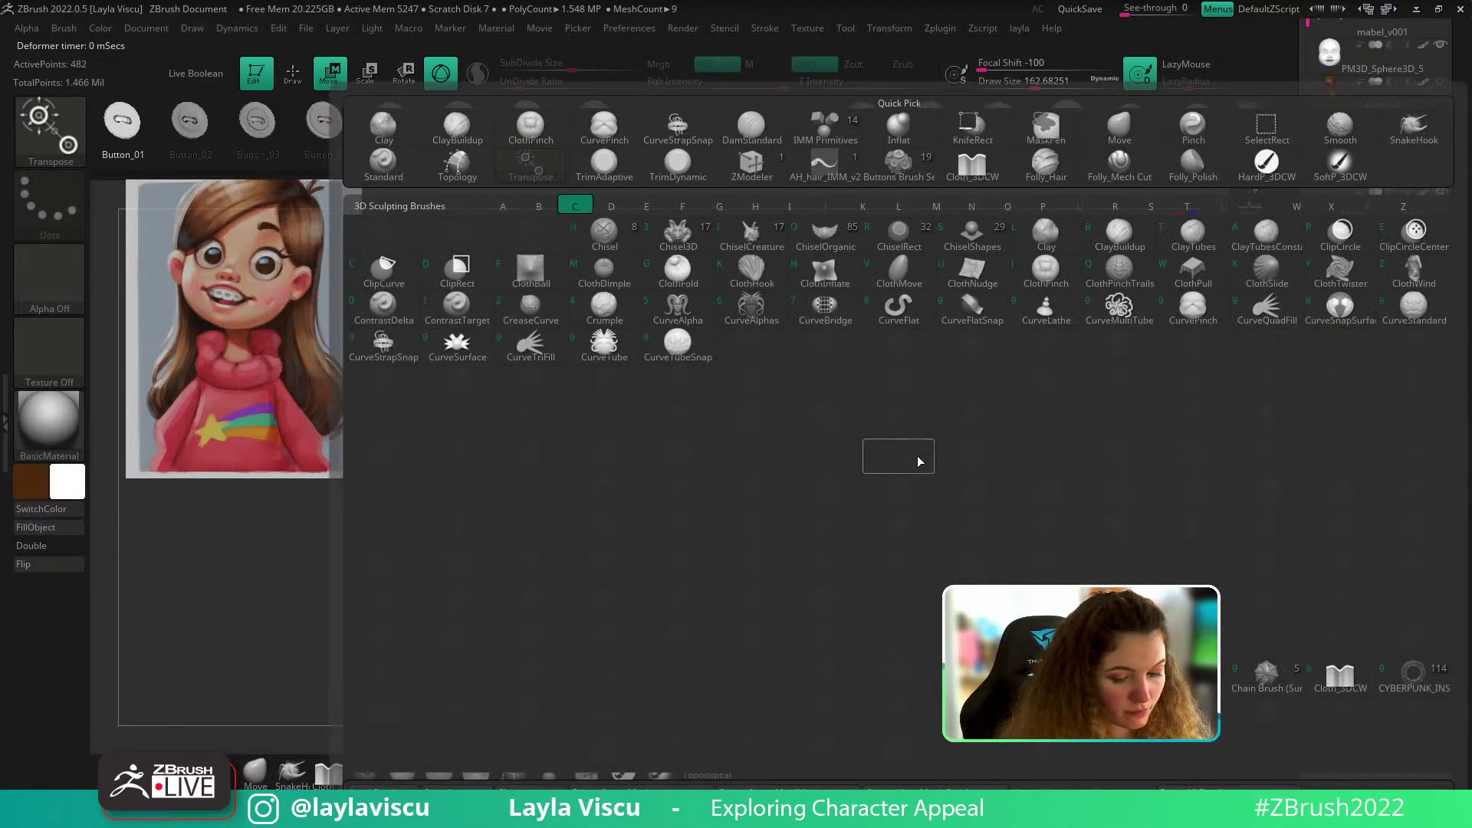
pyautogui.press('b')
pyautogui.press('s')
pyautogui.click(858, 486)
pyautogui.press('s')
pyautogui.click(744, 486)
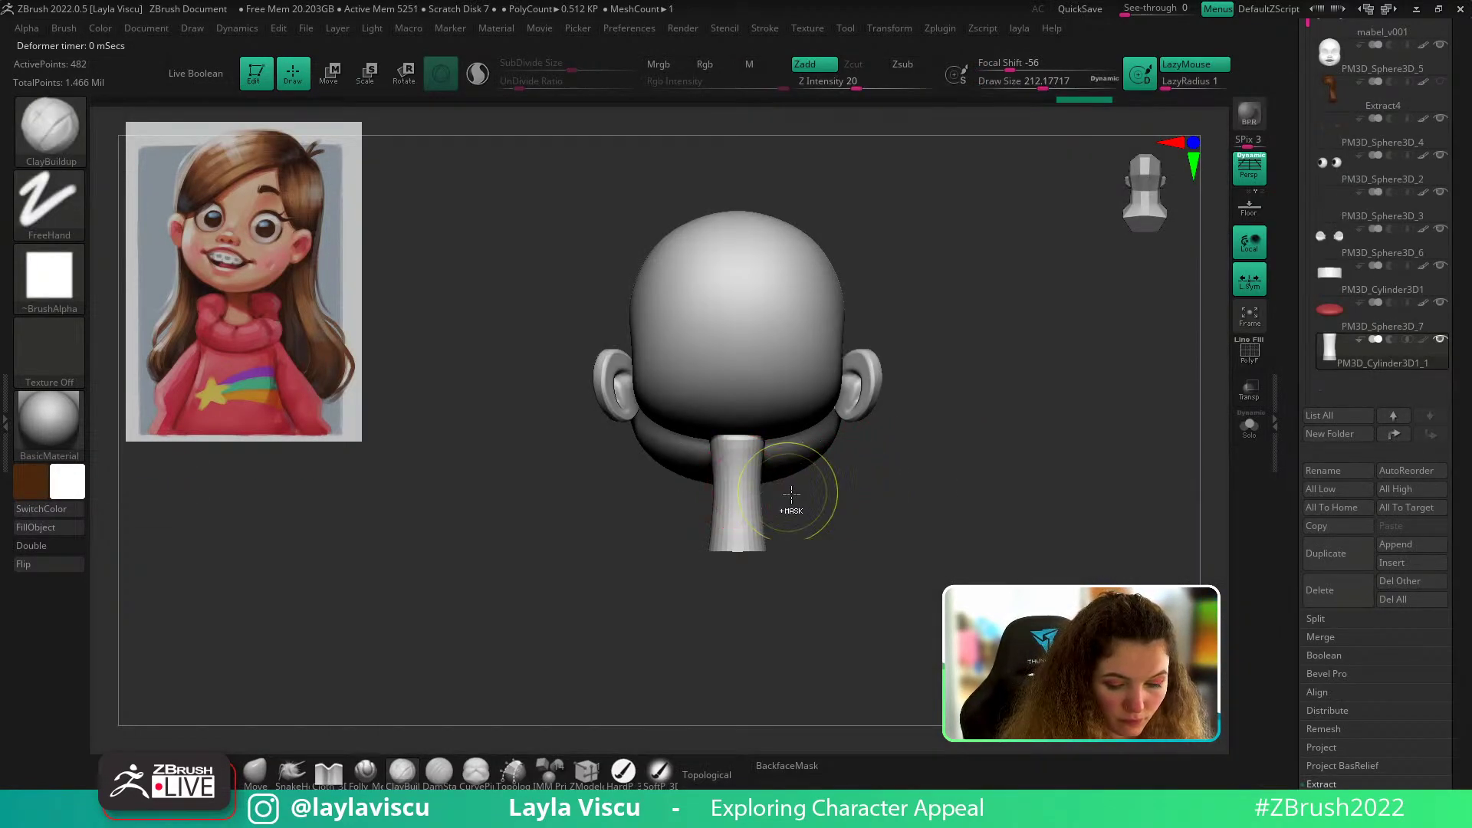
# Step: Mask the middle of the neck, invert the mask to protect both ends, and soften its edges
pyautogui.moveTo(681, 513)
pyautogui.keyDown('ctrl'); pyautogui.mouseDown()
pyautogui.moveTo(808, 466)
pyautogui.moveTo(743, 503)
pyautogui.mouseUp(); pyautogui.keyUp('ctrl')
pyautogui.keyDown('ctrl'); pyautogui.click(808, 477); pyautogui.keyUp('ctrl')
pyautogui.keyDown('ctrl'); pyautogui.click(748, 510); pyautogui.keyUp('ctrl')
pyautogui.press('w')
pyautogui.keyDown('ctrl'); pyautogui.moveTo(866, 507); pyautogui.dragTo(873, 554, button='right'); pyautogui.keyUp('ctrl')
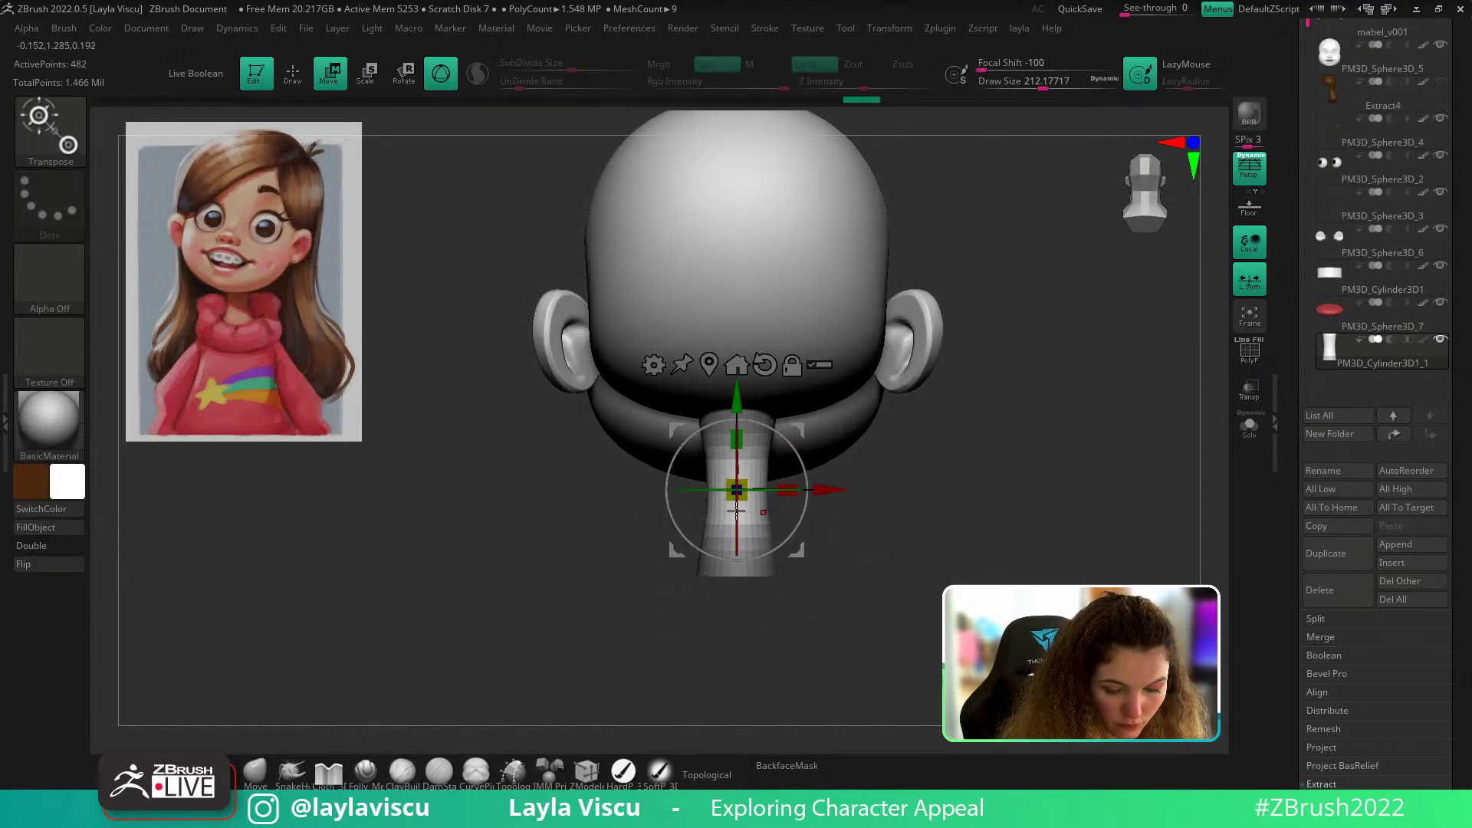
# Step: Smooth the middle of the neck with its bottom edge masked, then clear the mask
pyautogui.click(256, 771)
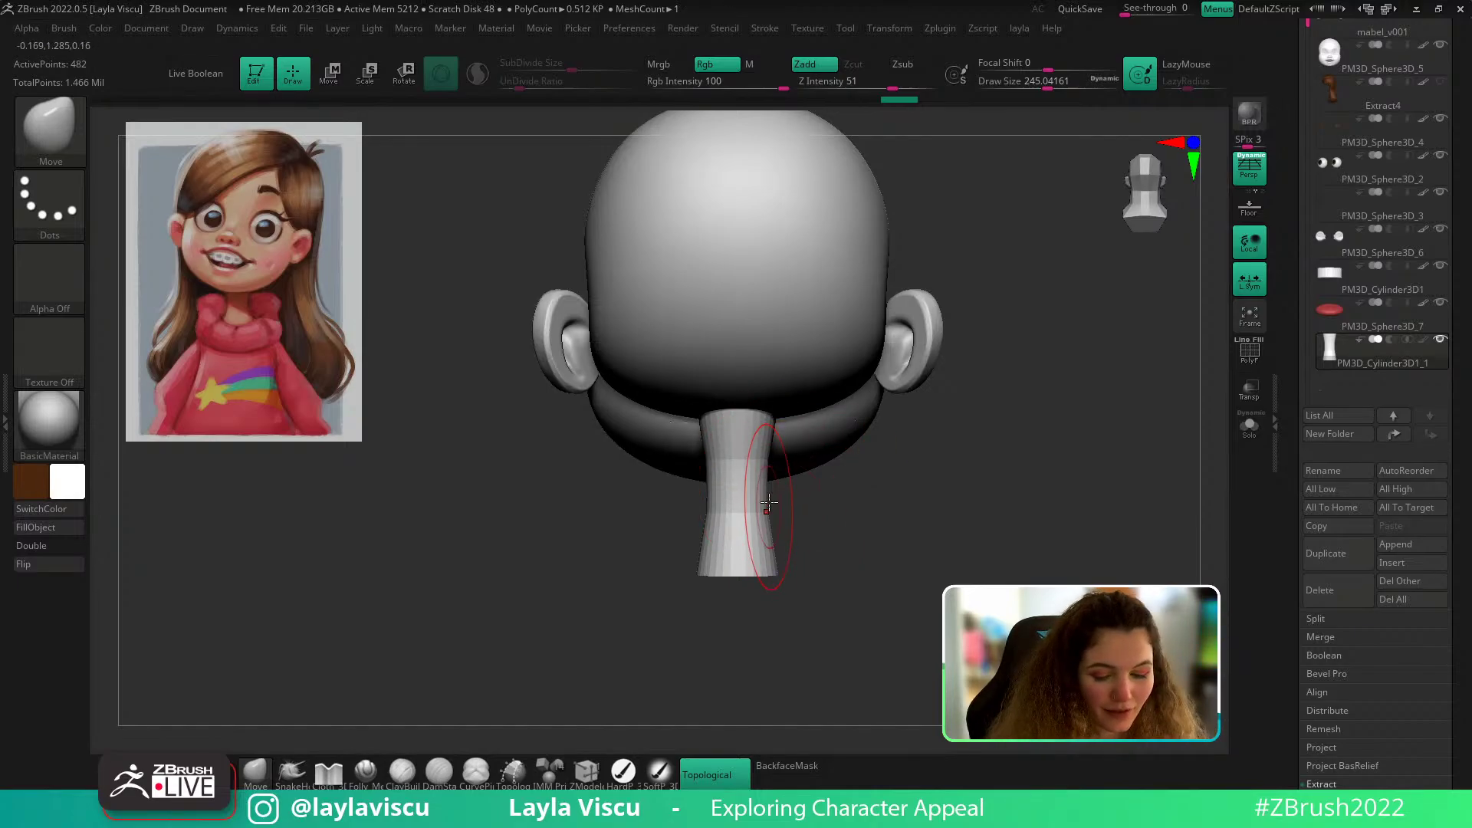
pyautogui.moveTo(755, 460)
pyautogui.keyDown('shift'); pyautogui.mouseDown()
pyautogui.moveTo(752, 528)
pyautogui.moveTo(769, 520)
pyautogui.mouseUp(); pyautogui.keyUp('shift')
pyautogui.press('ctrl')
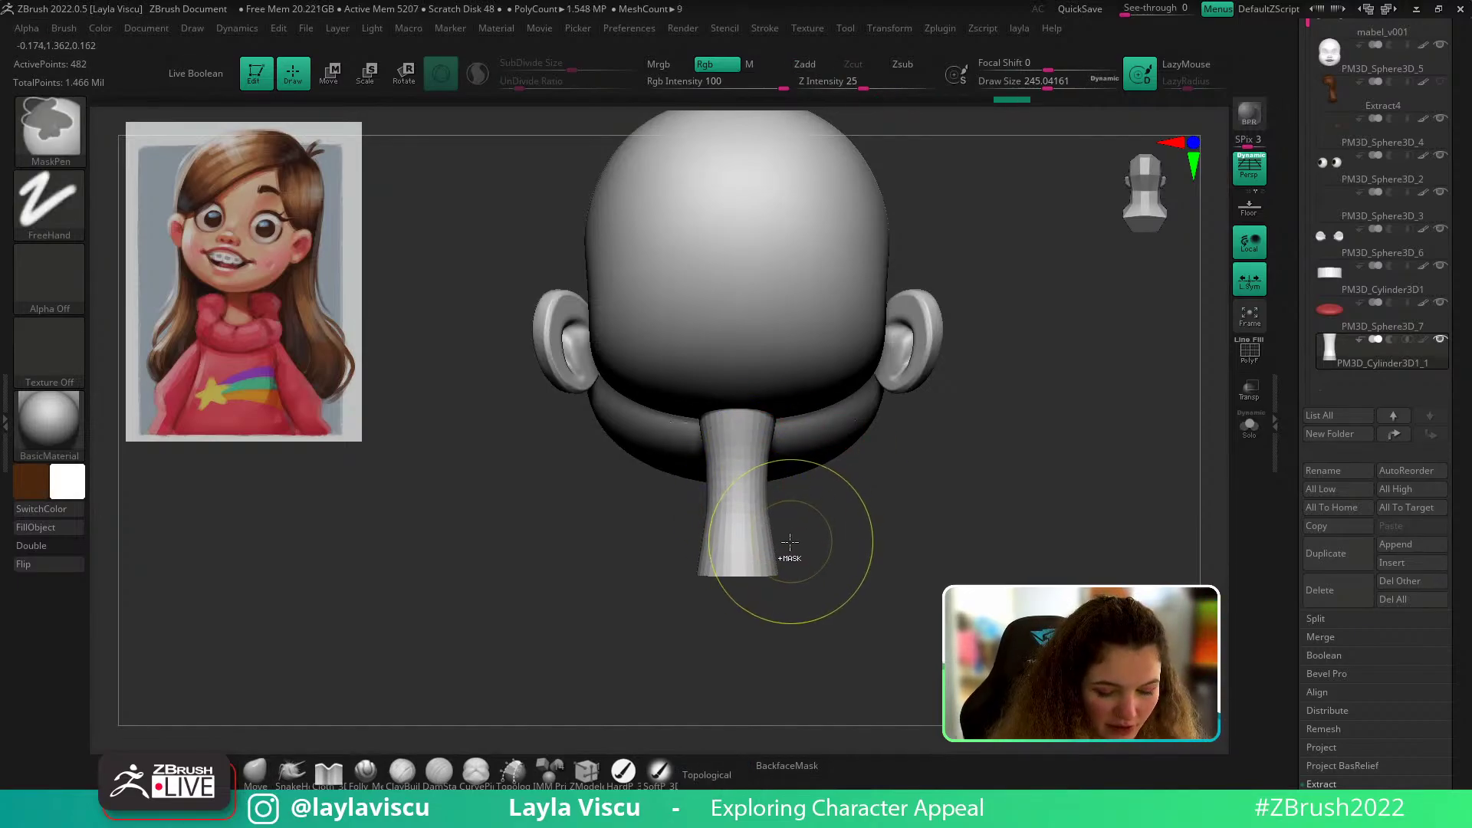
pyautogui.keyDown('ctrl'); pyautogui.click(809, 562); pyautogui.keyUp('ctrl')
pyautogui.keyDown('ctrl'); pyautogui.click(794, 542); pyautogui.keyUp('ctrl')
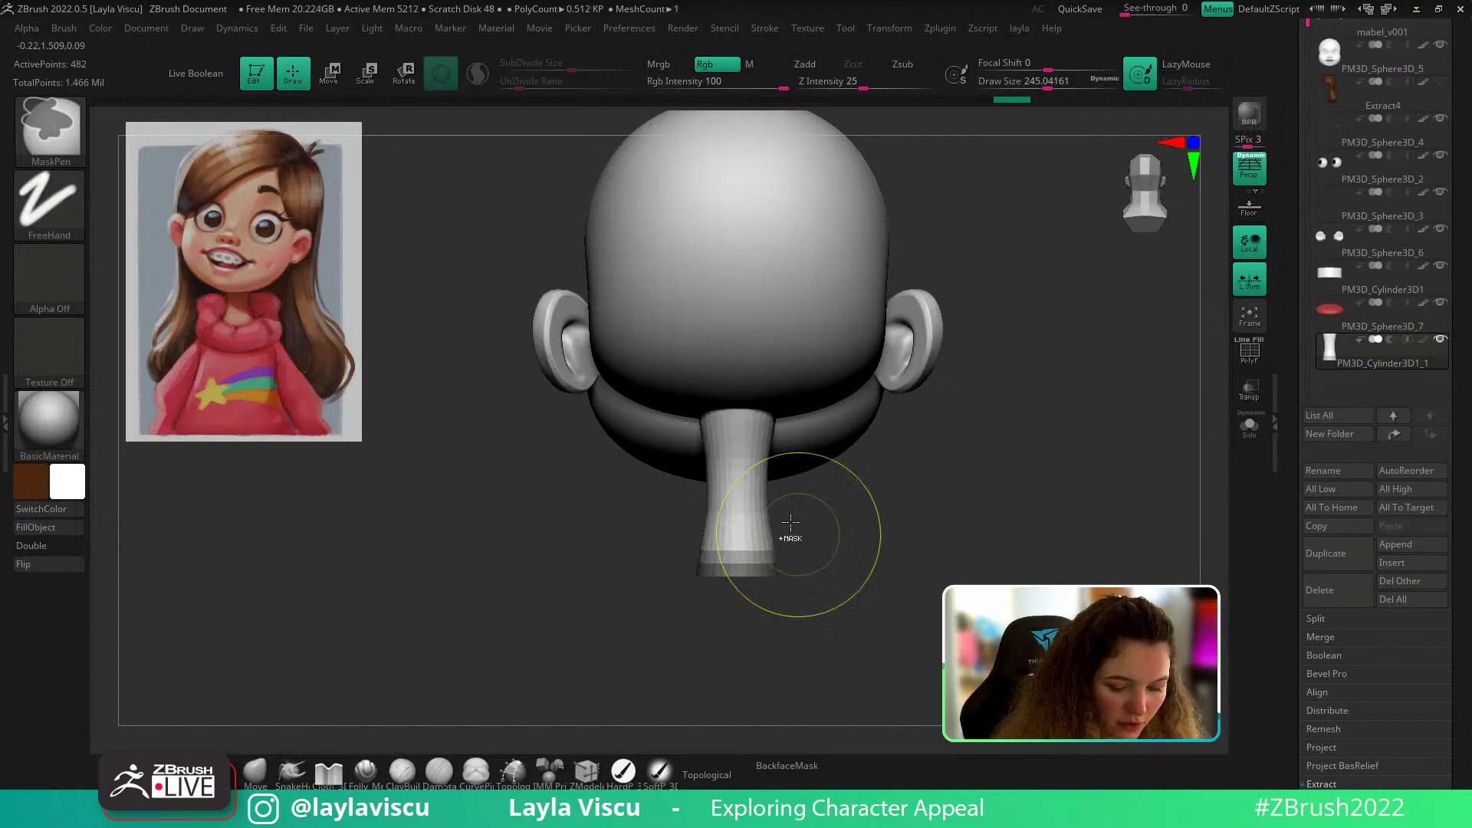
pyautogui.keyDown('shift'); pyautogui.moveTo(745, 514); pyautogui.dragTo(744, 507); pyautogui.keyUp('shift')
pyautogui.keyDown('ctrl'); pyautogui.moveTo(874, 536); pyautogui.dragTo(855, 559); pyautogui.keyUp('ctrl')
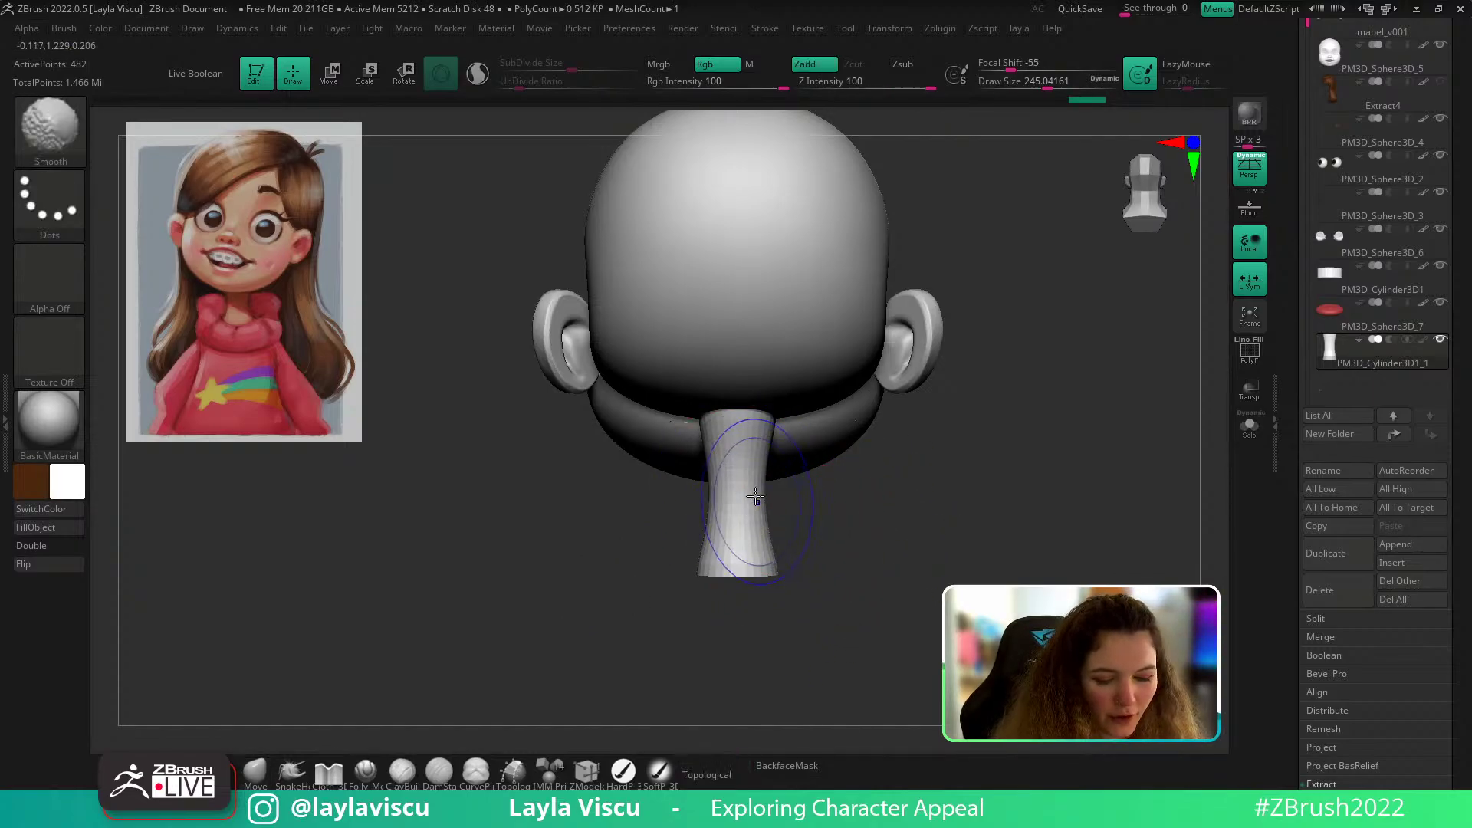
# Step: Smooth along the length of the neck from behind and undo the last change
pyautogui.keyDown('shift'); pyautogui.moveTo(756, 499); pyautogui.dragTo(742, 449); pyautogui.keyUp('shift')
pyautogui.keyDown('ctrl'); pyautogui.moveTo(779, 571); pyautogui.dragTo(774, 515, button='right'); pyautogui.keyUp('ctrl')
pyautogui.moveTo(743, 510)
pyautogui.keyDown('shift'); pyautogui.mouseDown()
pyautogui.moveTo(742, 467)
pyautogui.moveTo(740, 488)
pyautogui.mouseUp(); pyautogui.keyUp('shift')
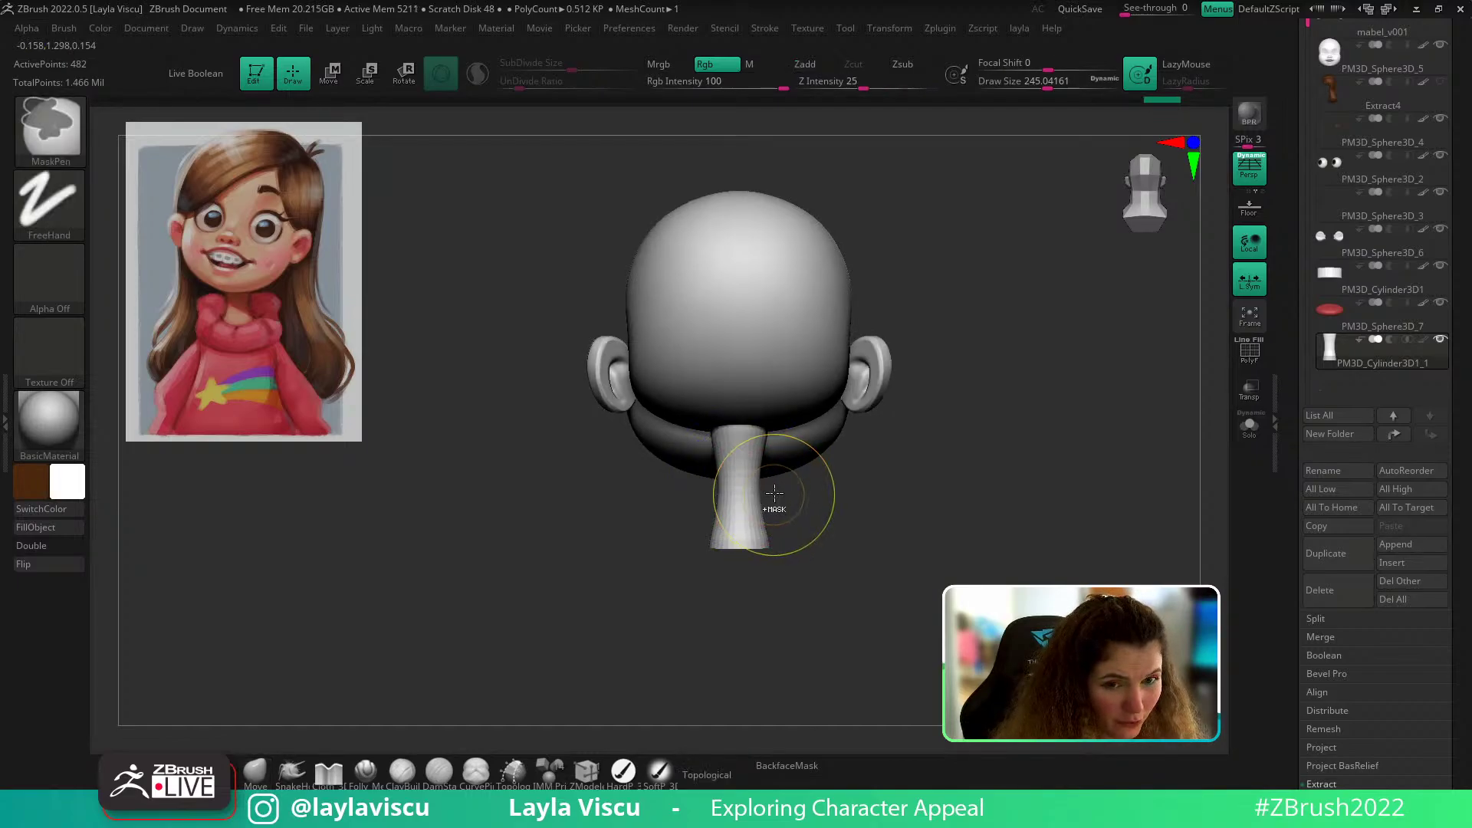
pyautogui.hotkey('ctrl', 'z')
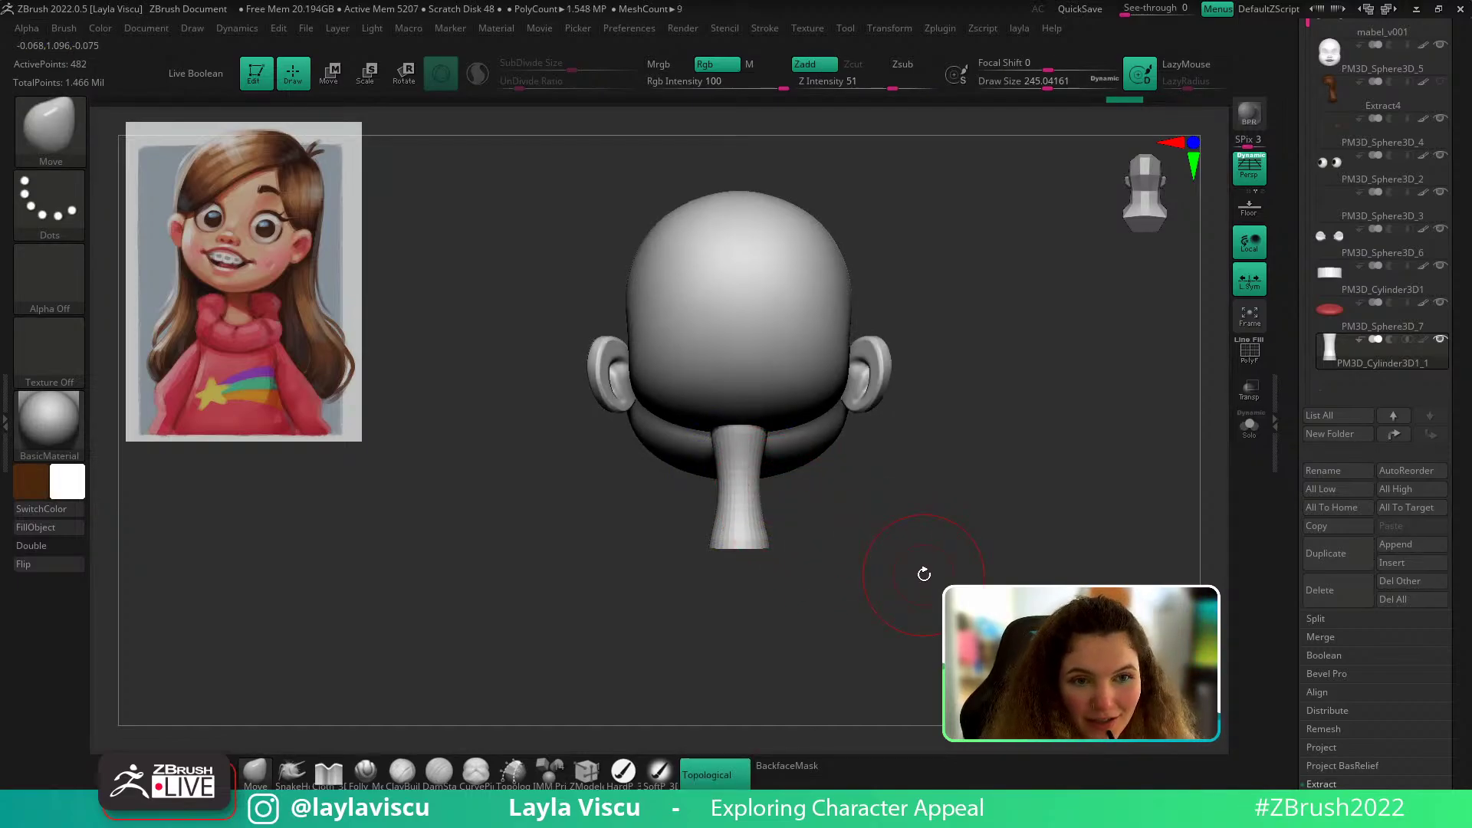
# Step: Nudge the lower side of the neck inward from the front with a larger Move brush
pyautogui.moveTo(924, 574)
pyautogui.mouseDown()
pyautogui.moveTo(913, 509)
pyautogui.moveTo(1015, 503)
pyautogui.moveTo(880, 549)
pyautogui.mouseUp()
pyautogui.press(']')
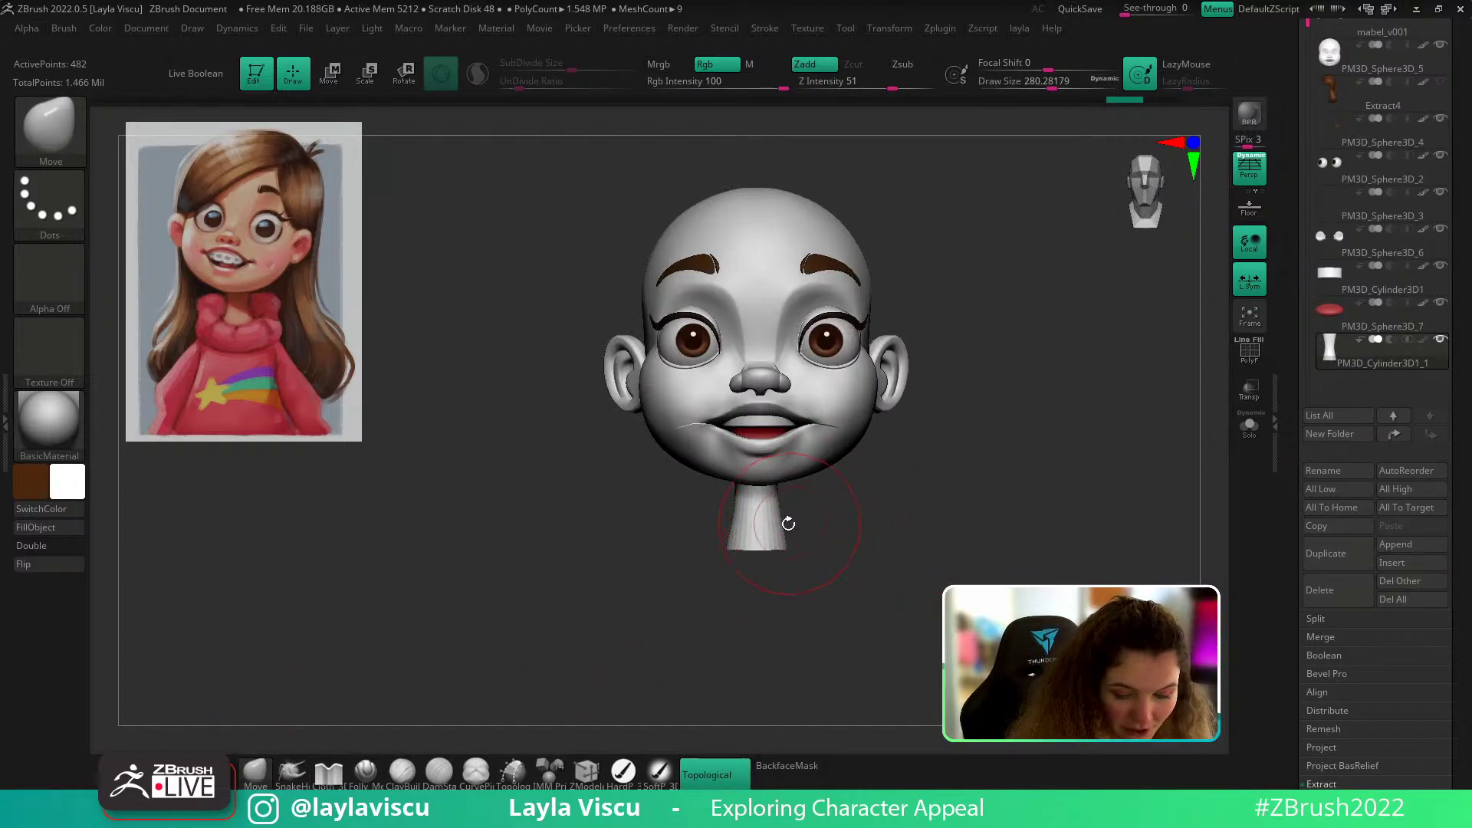
pyautogui.moveTo(780, 531); pyautogui.dragTo(772, 536)
pyautogui.moveTo(989, 517)
pyautogui.mouseDown()
pyautogui.moveTo(877, 509)
pyautogui.moveTo(781, 535)
pyautogui.mouseUp()
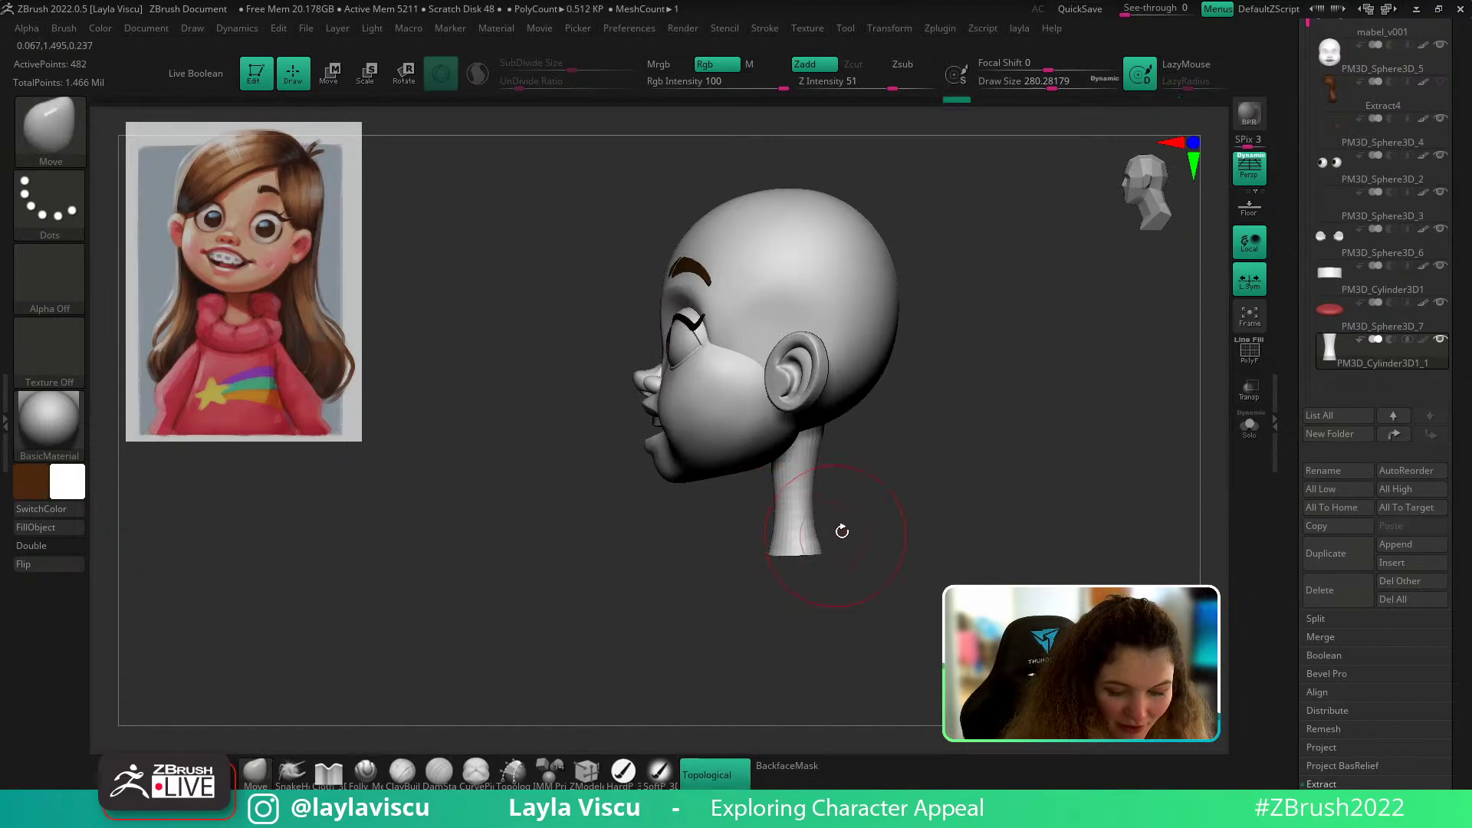
# Step: Push in the back of the upper neck in profile and smooth its lower part
pyautogui.moveTo(819, 452); pyautogui.dragTo(811, 454)
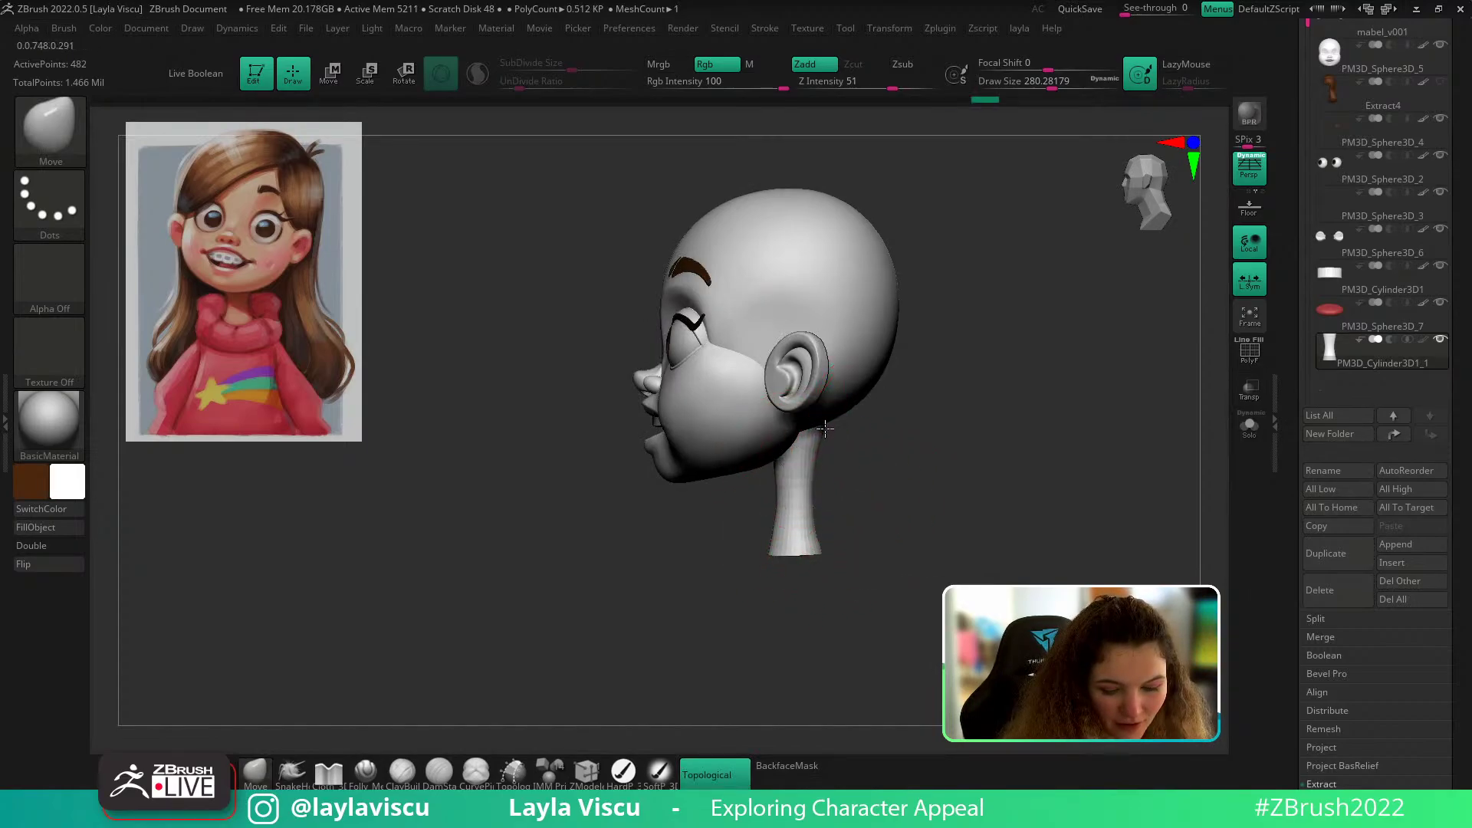
pyautogui.press('shift')
pyautogui.keyDown('shift'); pyautogui.moveTo(809, 509); pyautogui.dragTo(815, 531); pyautogui.keyUp('shift')
pyautogui.moveTo(955, 490)
pyautogui.mouseDown()
pyautogui.moveTo(917, 507)
pyautogui.moveTo(855, 499)
pyautogui.mouseUp()
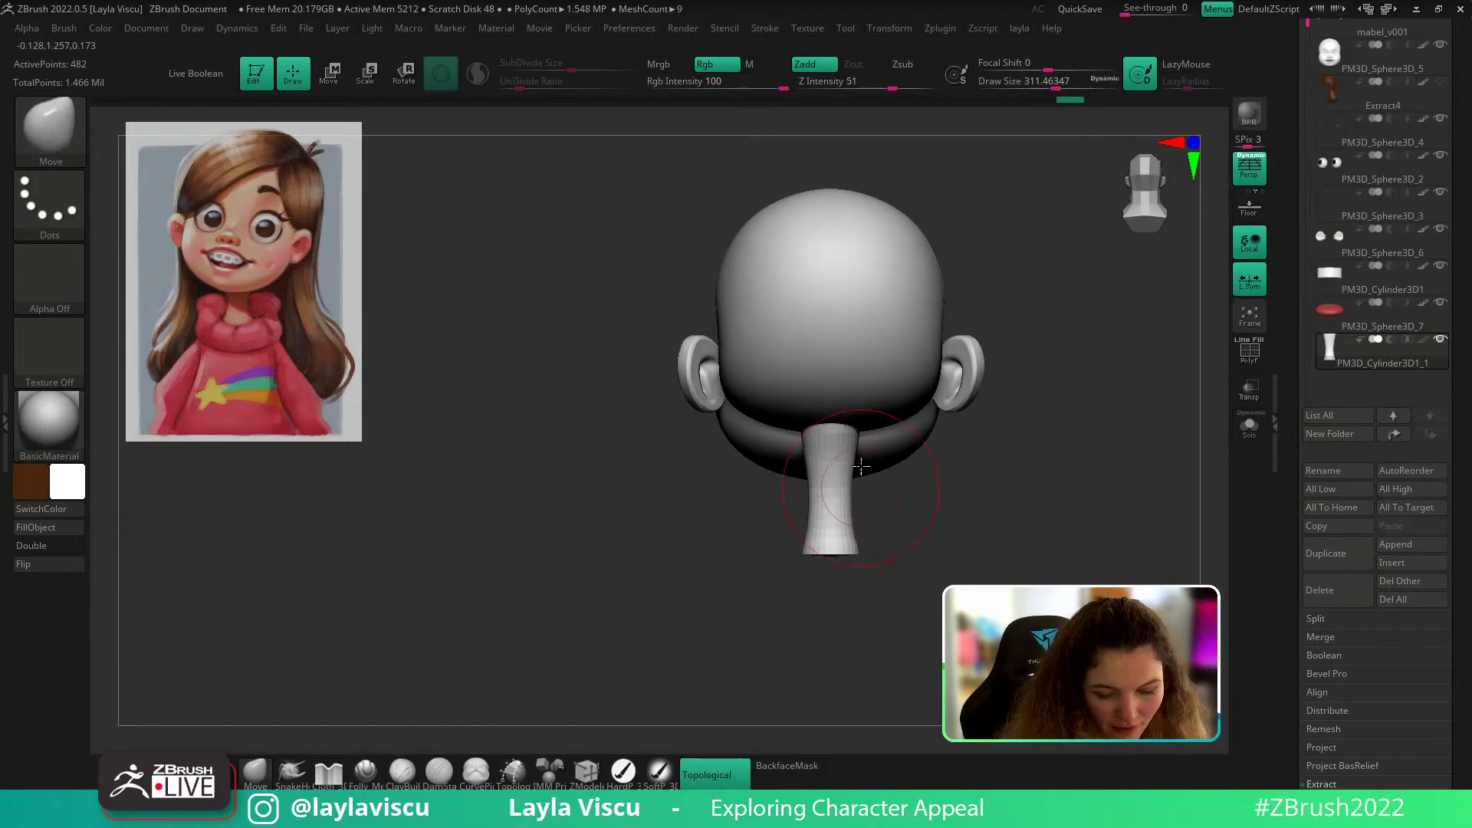
# Step: Push the neck's upper side inward from behind with the Move brush and adjust the brush size
pyautogui.moveTo(860, 444)
pyautogui.mouseDown()
pyautogui.moveTo(858, 417)
pyautogui.moveTo(856, 450)
pyautogui.mouseUp()
pyautogui.press('s')
pyautogui.moveTo(949, 484)
pyautogui.mouseDown()
pyautogui.moveTo(936, 413)
pyautogui.moveTo(882, 389)
pyautogui.mouseUp()
pyautogui.moveTo(880, 351)
pyautogui.mouseDown(button='right')
pyautogui.moveTo(1015, 532)
pyautogui.moveTo(913, 476)
pyautogui.moveTo(988, 513)
pyautogui.mouseUp(button='right')
pyautogui.keyDown('ctrl'); pyautogui.moveTo(904, 493); pyautogui.dragTo(844, 486, button='right'); pyautogui.keyUp('ctrl')
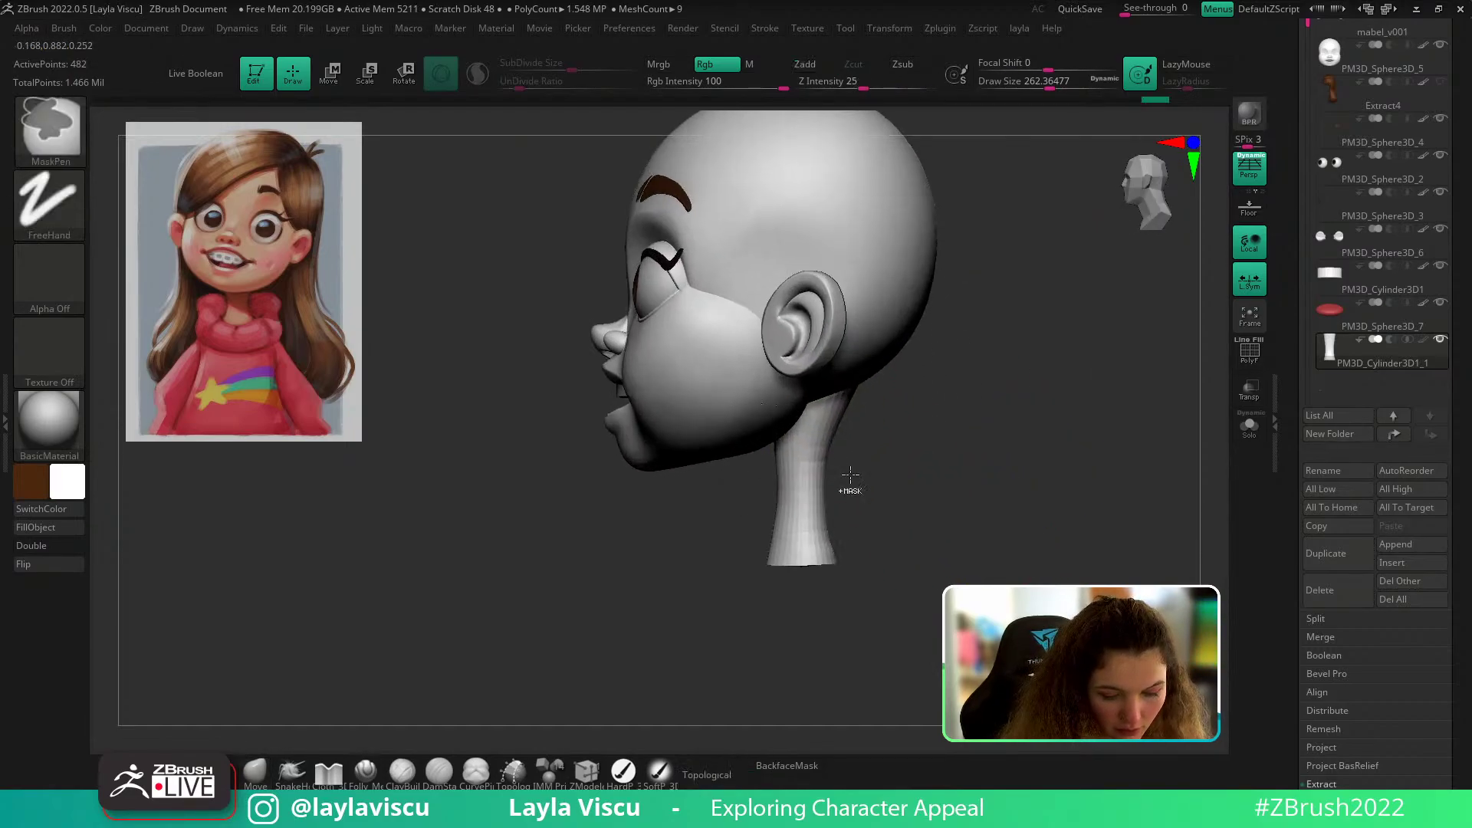
# Step: Shape the upper neck in profile where it meets the skull with a smaller Move brush, and isolate the neck
pyautogui.moveTo(837, 409); pyautogui.dragTo(831, 416)
pyautogui.keyDown('ctrl'); pyautogui.moveTo(846, 483); pyautogui.dragTo(841, 445, button='right'); pyautogui.keyUp('ctrl')
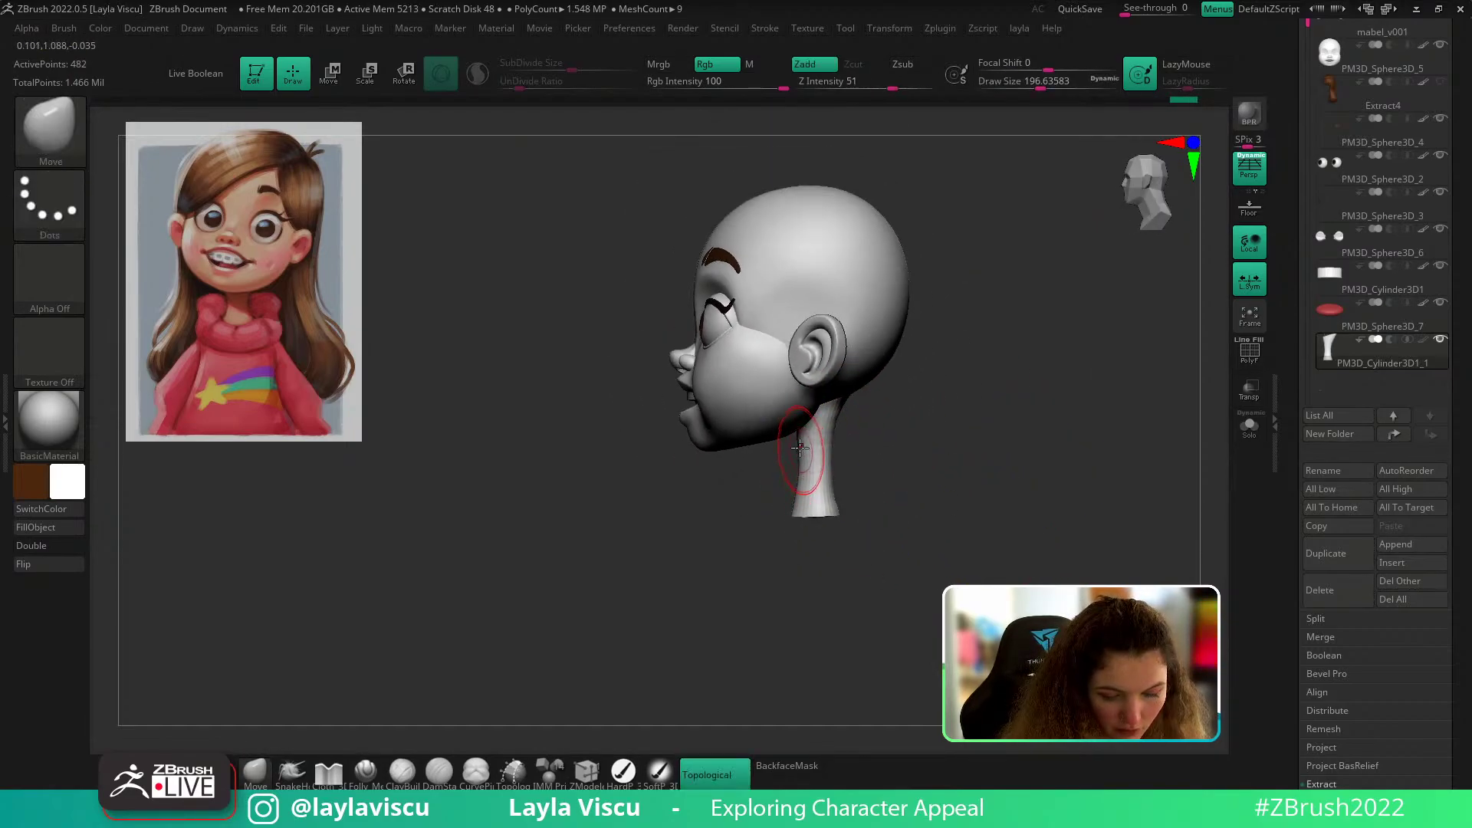
pyautogui.moveTo(840, 431); pyautogui.dragTo(835, 423)
pyautogui.click(1250, 426)
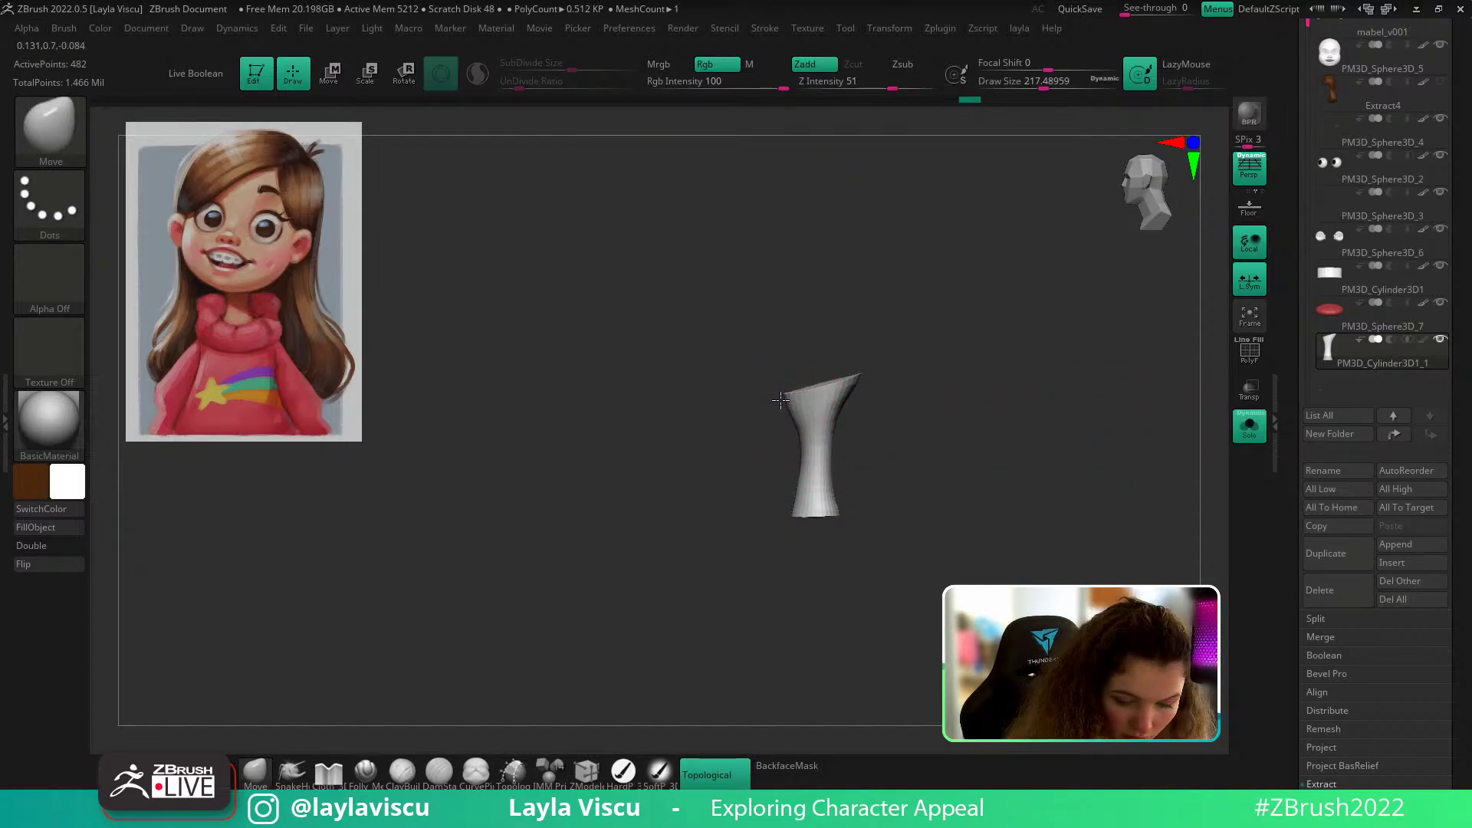
# Step: Show the whole head again and lower the neck slightly beneath the skull in profile with the Move gizmo
pyautogui.click(1250, 426)
pyautogui.keyDown('shift'); pyautogui.moveTo(1074, 456); pyautogui.dragTo(1127, 473, button='right'); pyautogui.keyUp('shift')
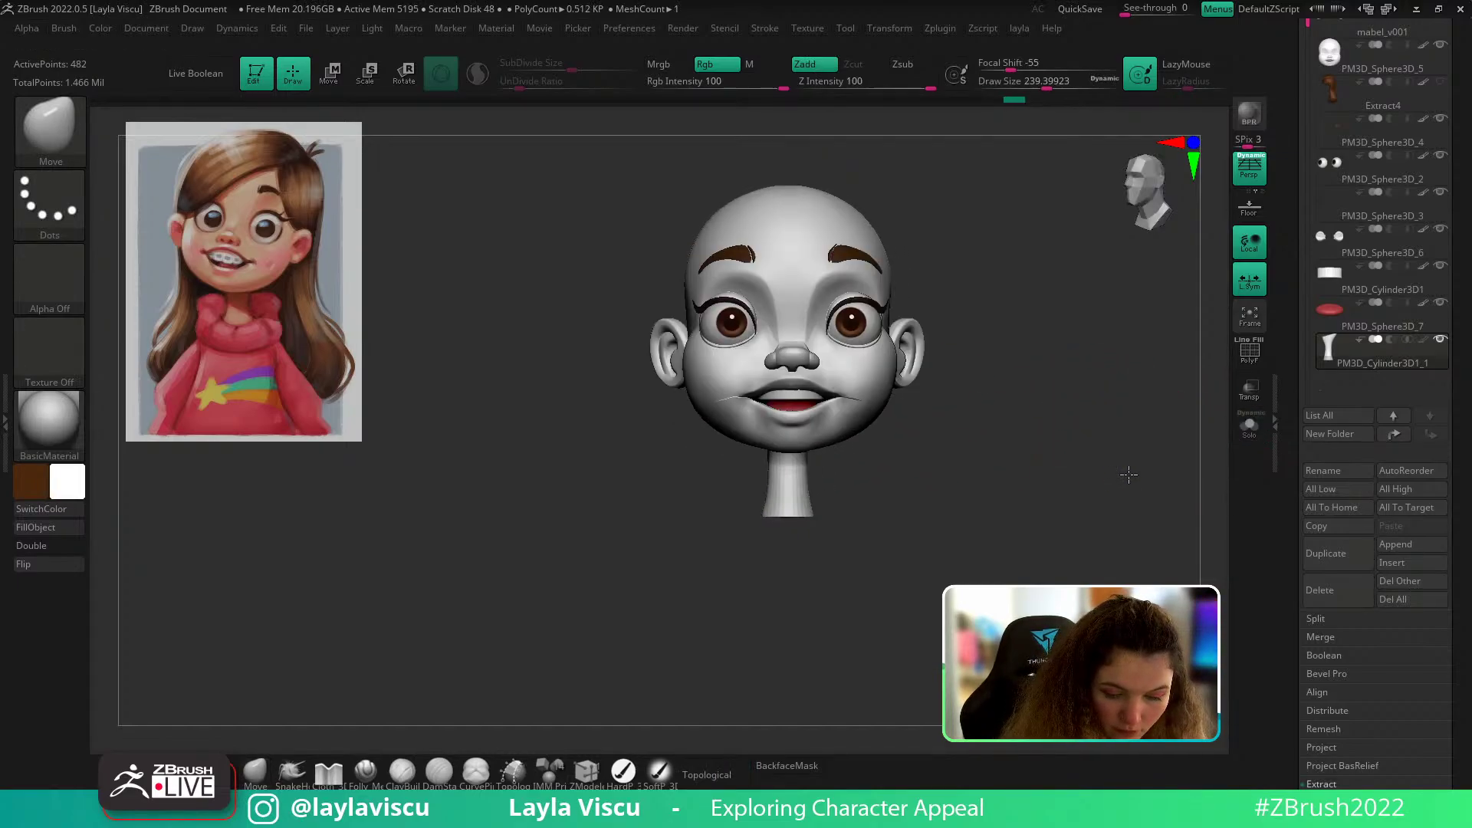
pyautogui.keyDown('ctrl'); pyautogui.moveTo(927, 512); pyautogui.dragTo(891, 504, button='right'); pyautogui.keyUp('ctrl')
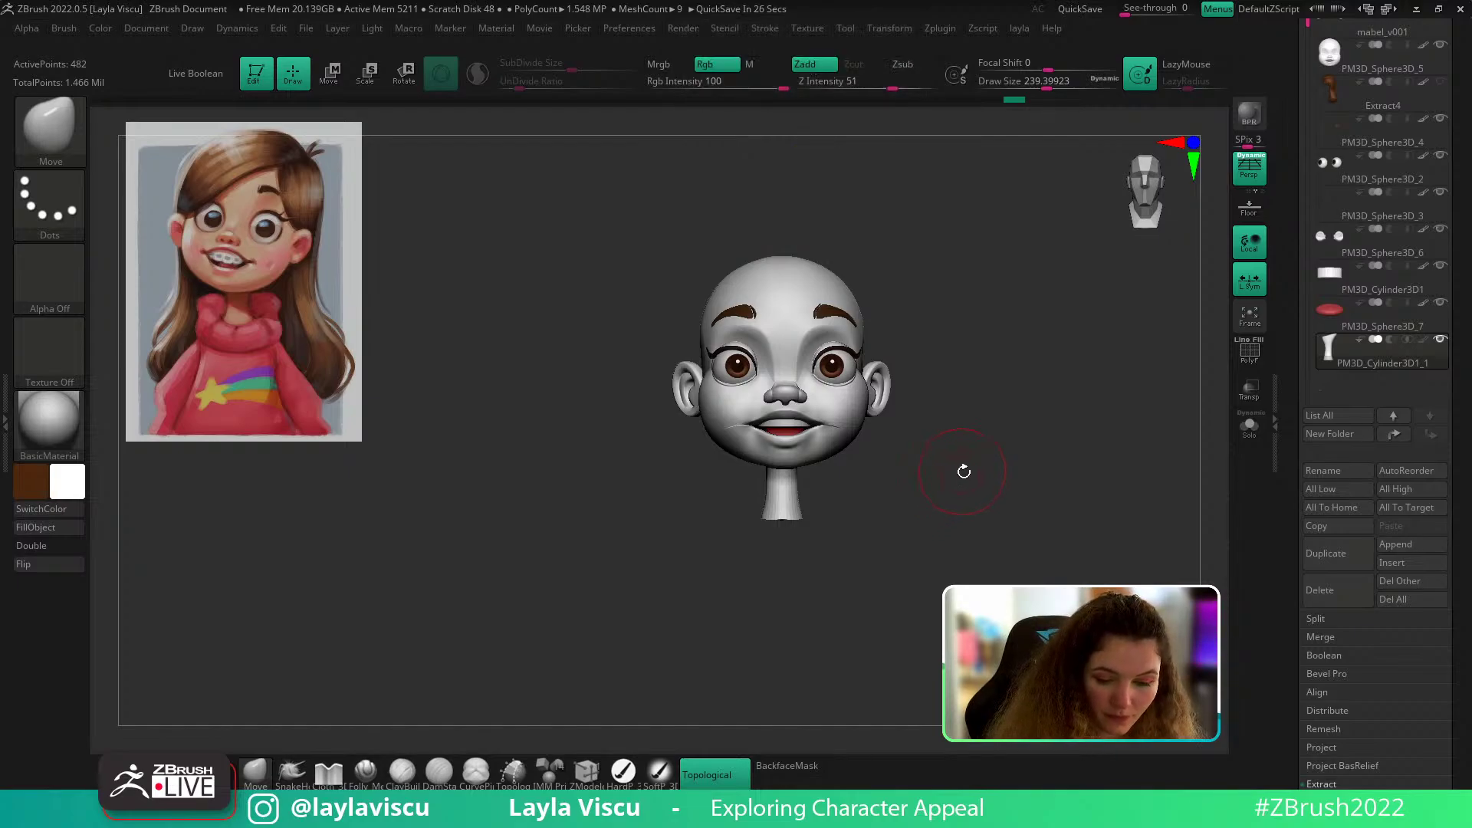
pyautogui.moveTo(963, 470); pyautogui.dragTo(924, 475, button='right')
pyautogui.keyDown('ctrl'); pyautogui.moveTo(788, 411); pyautogui.dragTo(910, 473, button='right'); pyautogui.keyUp('ctrl')
pyautogui.moveTo(918, 523)
pyautogui.mouseDown(button='right')
pyautogui.moveTo(827, 471)
pyautogui.moveTo(808, 436)
pyautogui.mouseUp(button='right')
pyautogui.press('w')
pyautogui.keyDown('ctrl'); pyautogui.moveTo(806, 418); pyautogui.dragTo(804, 445); pyautogui.keyUp('ctrl')
pyautogui.keyDown('ctrl'); pyautogui.moveTo(782, 389); pyautogui.dragTo(783, 408); pyautogui.keyUp('ctrl')
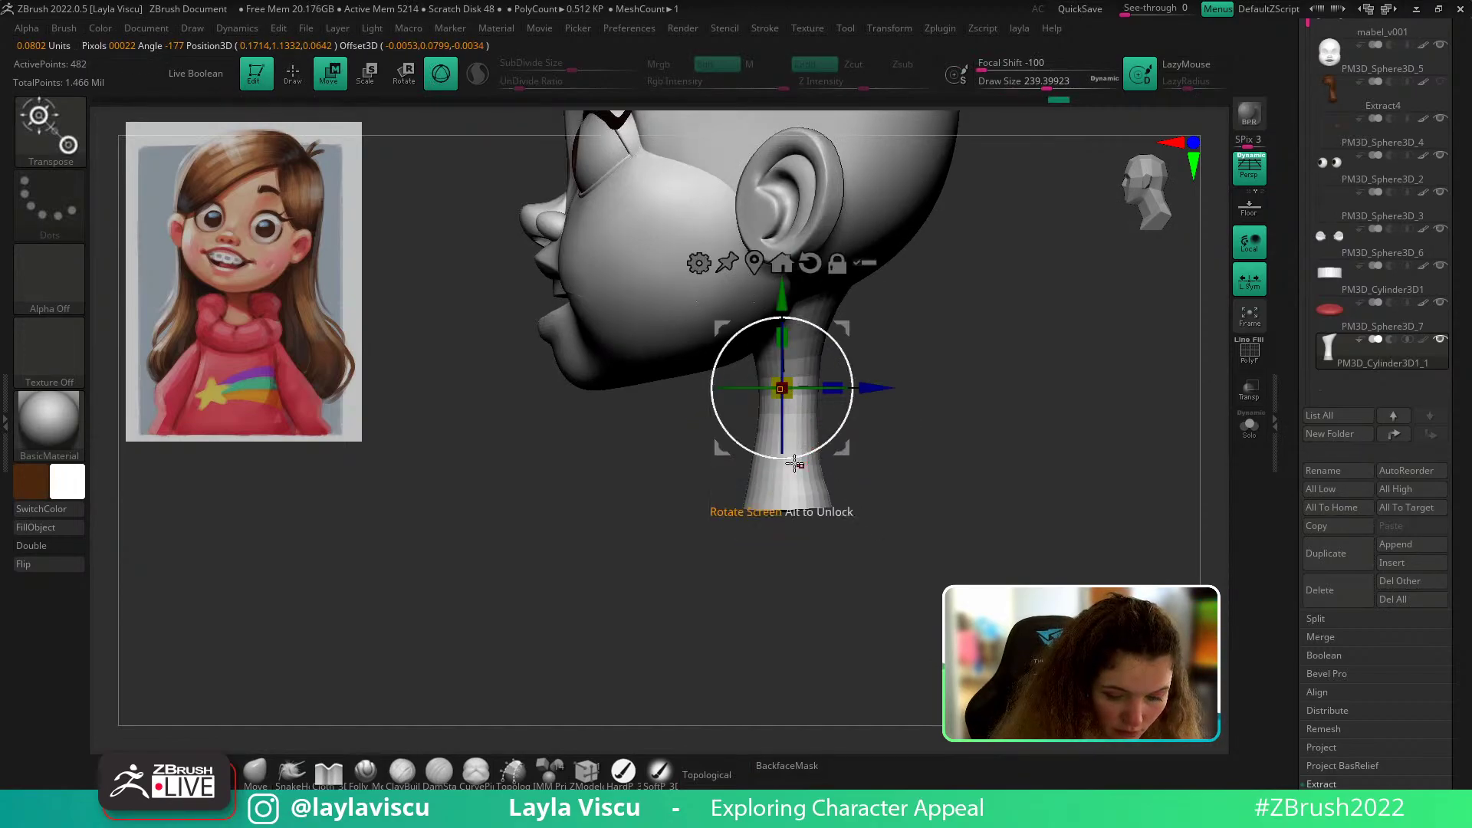
pyautogui.moveTo(782, 296); pyautogui.dragTo(782, 316)
pyautogui.click(264, 780)
# Step: Unhide the hair and check the head and new neck against it from the front and in profile
pyautogui.keyDown('ctrl'); pyautogui.moveTo(484, 477); pyautogui.dragTo(502, 525, button='right'); pyautogui.keyUp('ctrl')
pyautogui.keyDown('ctrl'); pyautogui.moveTo(502, 530); pyautogui.dragTo(512, 552); pyautogui.keyUp('ctrl')
pyautogui.keyDown('ctrl'); pyautogui.moveTo(512, 552); pyautogui.dragTo(520, 575, button='right'); pyautogui.keyUp('ctrl')
pyautogui.moveTo(852, 418); pyautogui.dragTo(967, 442, button='right')
pyautogui.keyDown('shift'); pyautogui.moveTo(966, 443); pyautogui.dragTo(867, 537); pyautogui.keyUp('shift')
pyautogui.click(1440, 82)
pyautogui.moveTo(1074, 418); pyautogui.dragTo(1065, 463)
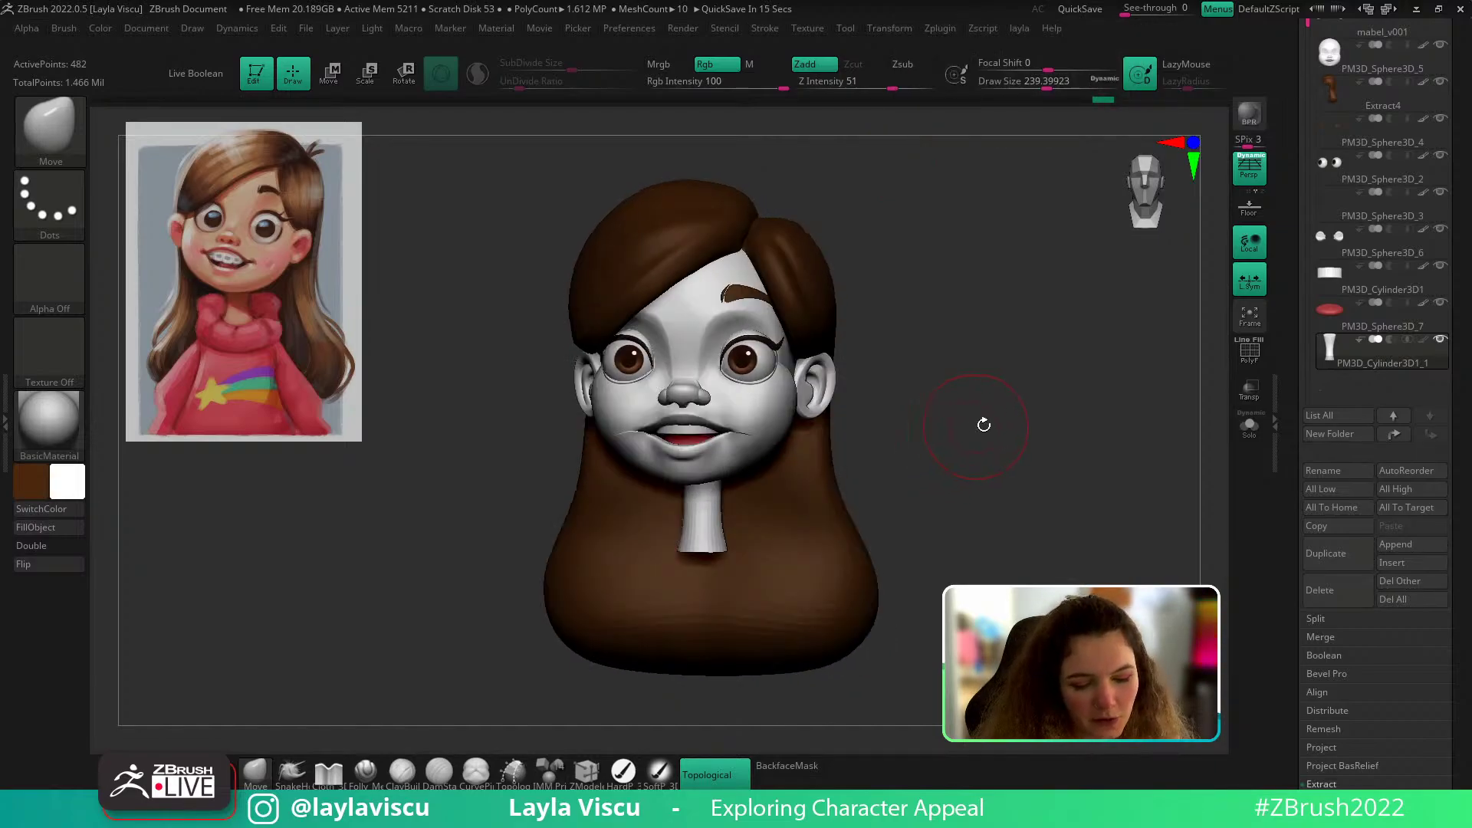
pyautogui.moveTo(984, 425); pyautogui.dragTo(926, 444)
pyautogui.keyDown('alt'); pyautogui.moveTo(926, 443); pyautogui.dragTo(1055, 451, button='right'); pyautogui.keyUp('alt')
pyautogui.keyDown('ctrl'); pyautogui.moveTo(774, 451); pyautogui.dragTo(759, 499, button='right'); pyautogui.keyUp('ctrl')
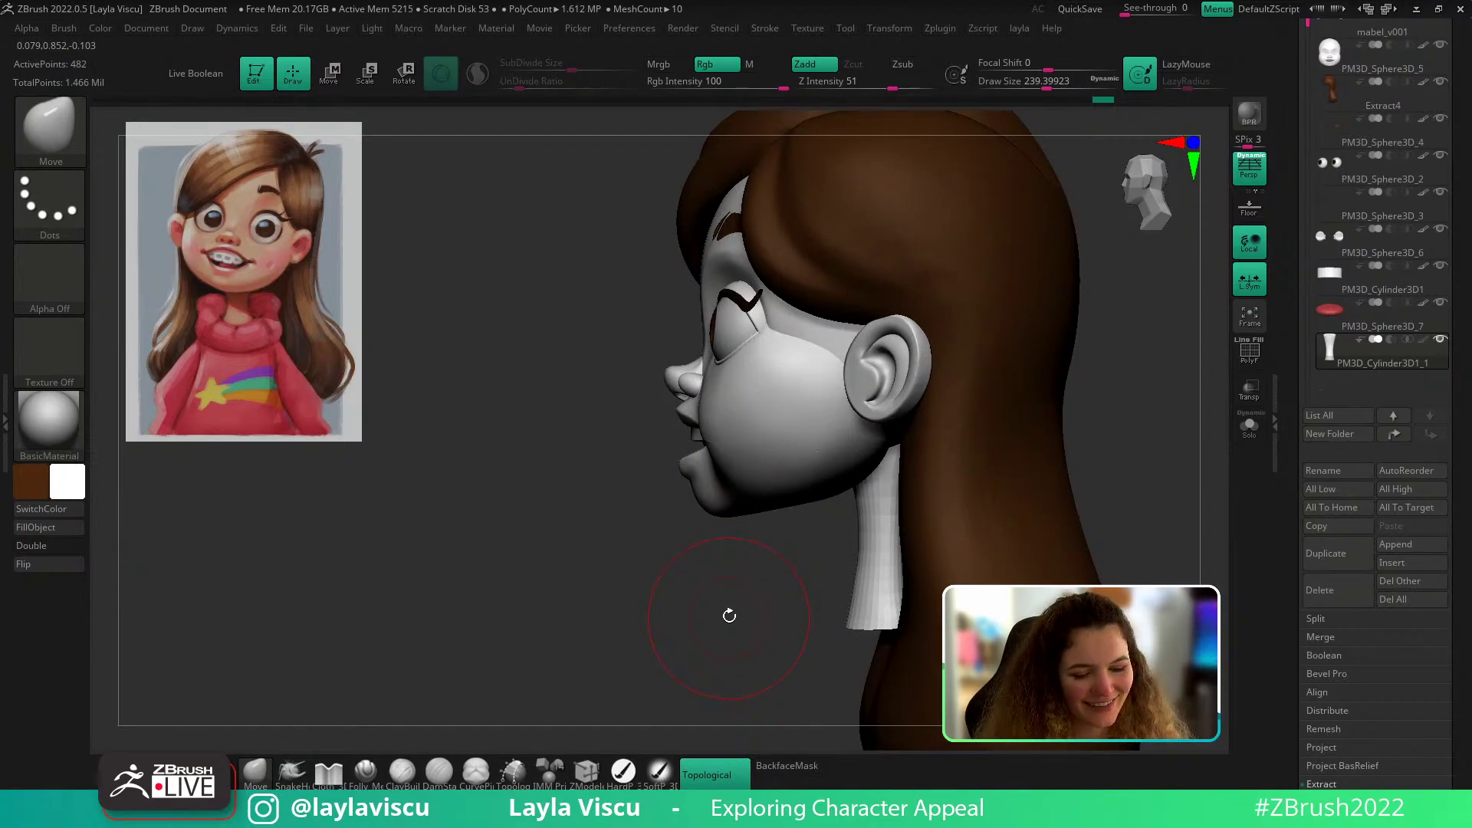
pyautogui.keyDown('ctrl'); pyautogui.moveTo(716, 578); pyautogui.dragTo(703, 521, button='right'); pyautogui.keyUp('ctrl')
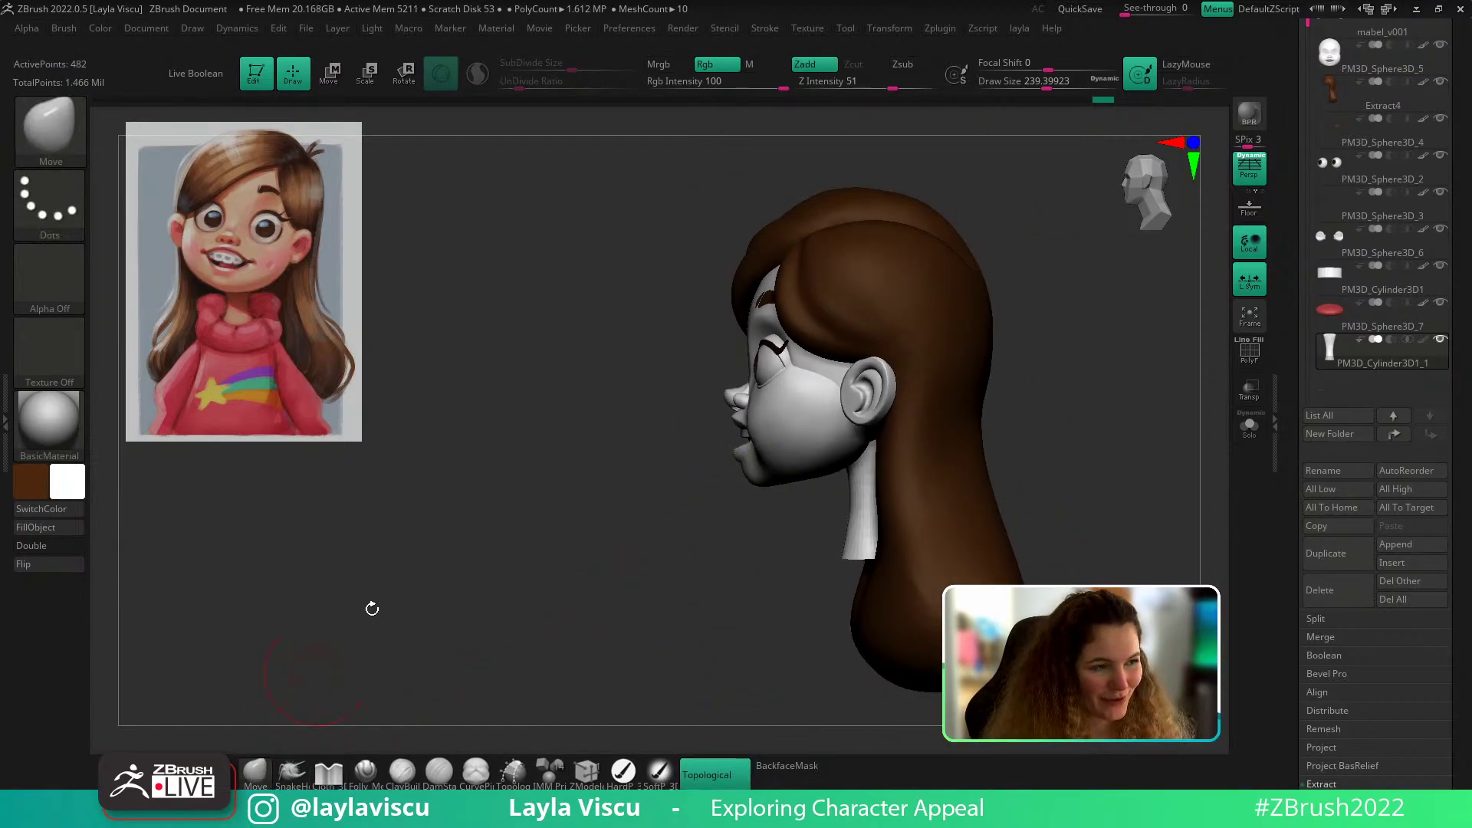
# Step: Select the head mesh, invert its mask to free the lower lip and chin, and nudge the lip in profile with the Move brush
pyautogui.keyDown('ctrl'); pyautogui.moveTo(654, 453); pyautogui.dragTo(679, 496, button='right'); pyautogui.keyUp('ctrl')
pyautogui.keyDown('ctrl'); pyautogui.moveTo(608, 357); pyautogui.dragTo(625, 460, button='right'); pyautogui.keyUp('ctrl')
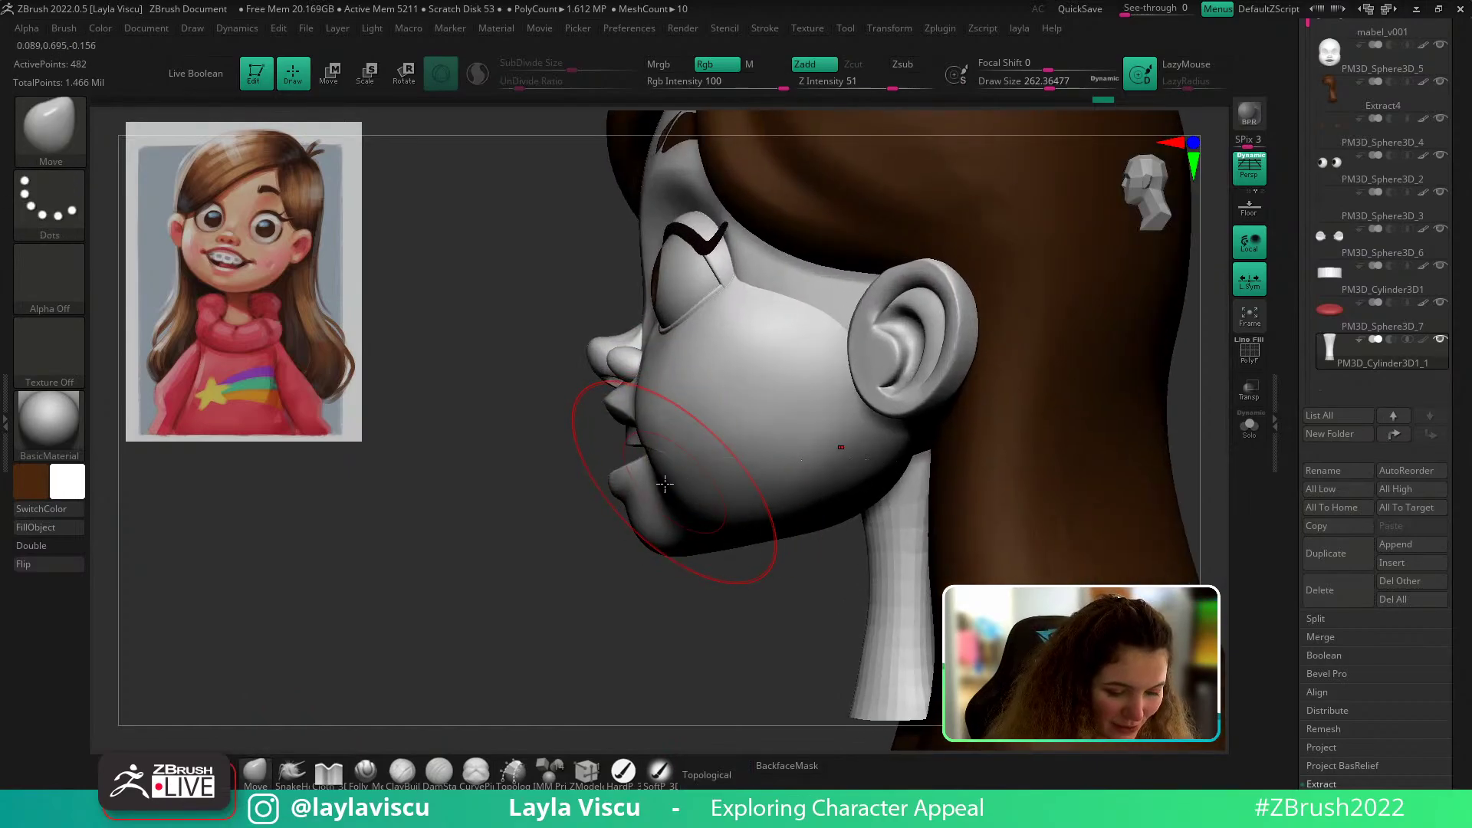
pyautogui.keyDown('alt'); pyautogui.moveTo(624, 595); pyautogui.dragTo(706, 609, button='right'); pyautogui.keyUp('alt')
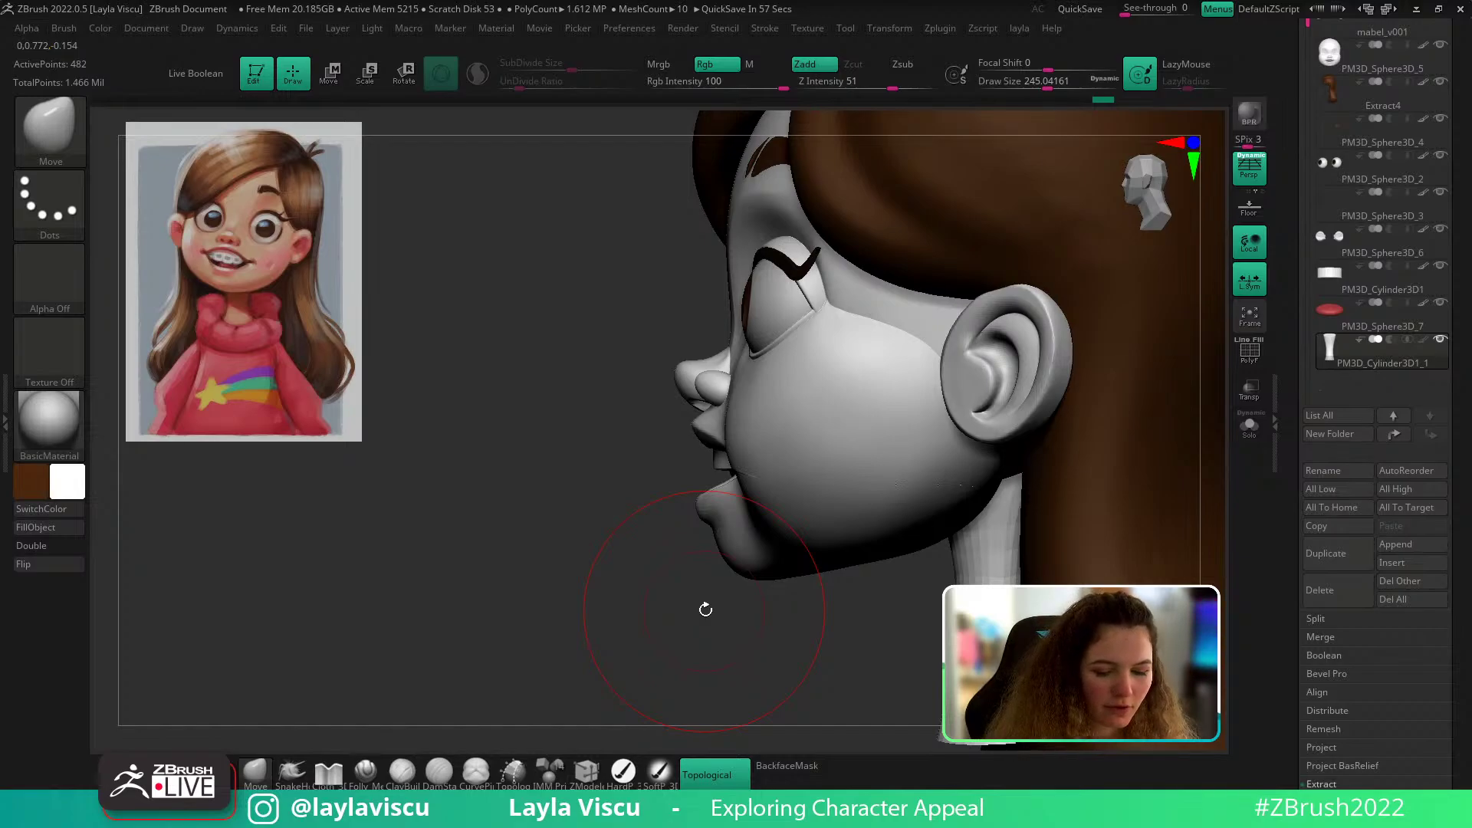
pyautogui.press('ctrl')
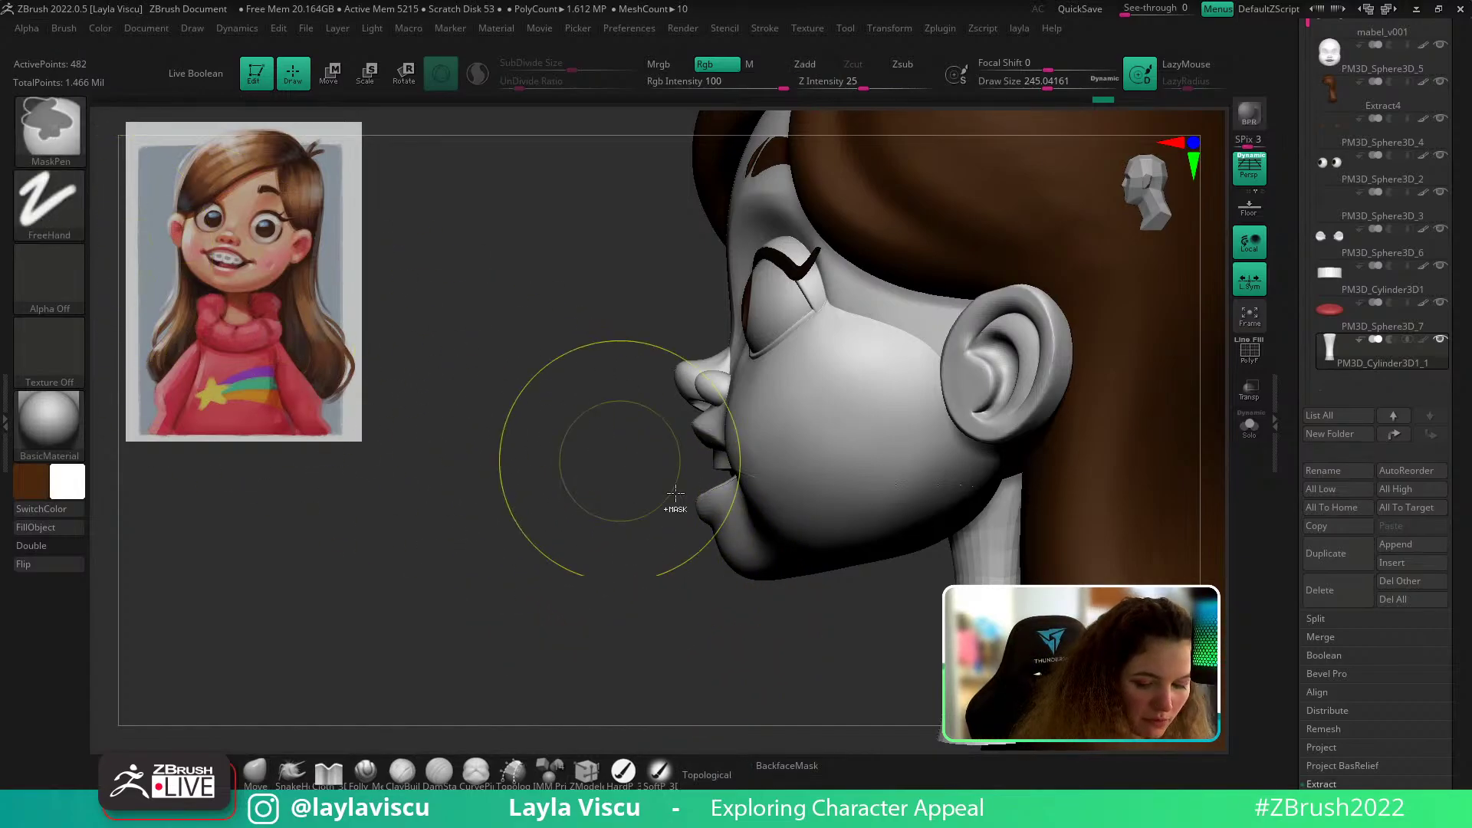
pyautogui.keyDown('alt'); pyautogui.click(723, 516); pyautogui.keyUp('alt')
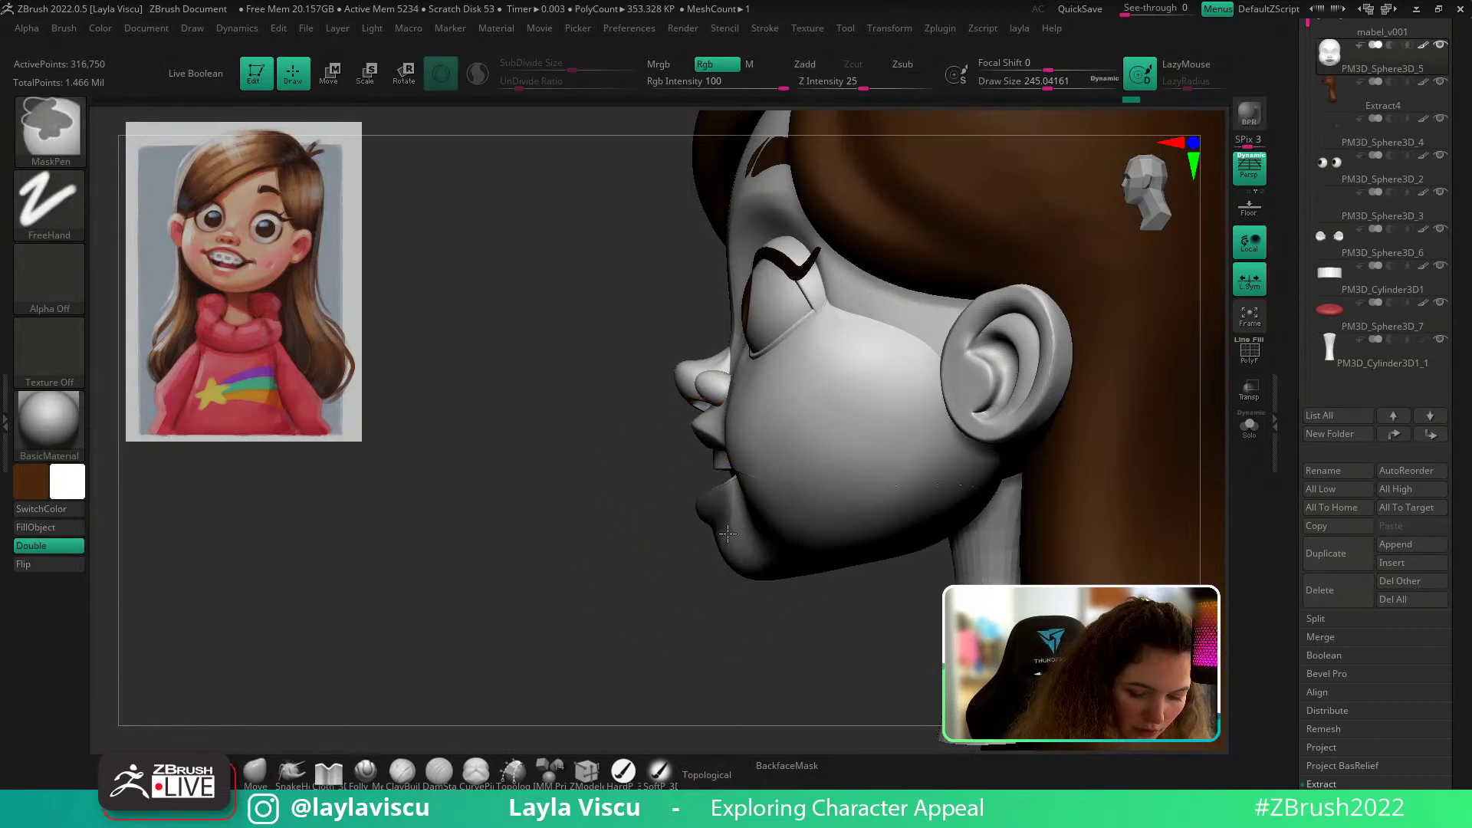
pyautogui.hotkey('shift', 'f')
pyautogui.hotkey('shift', 'f')
pyautogui.keyDown('ctrl'); pyautogui.click(690, 599); pyautogui.keyUp('ctrl')
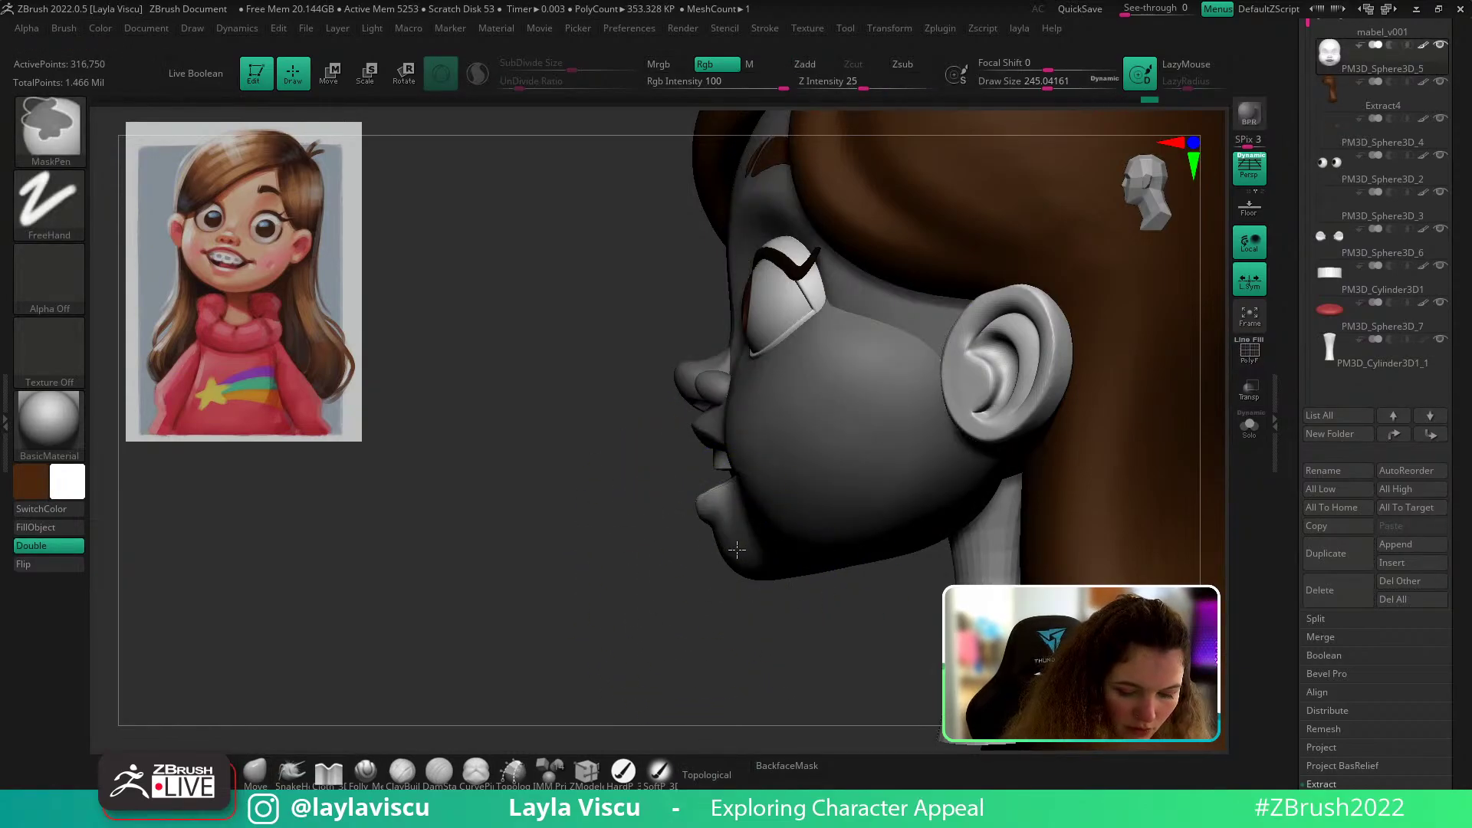
pyautogui.press(']')
pyautogui.moveTo(733, 536)
pyautogui.mouseDown()
pyautogui.moveTo(723, 529)
pyautogui.moveTo(710, 615)
pyautogui.moveTo(701, 507)
pyautogui.mouseUp()
pyautogui.keyDown('shift'); pyautogui.moveTo(1050, 491); pyautogui.dragTo(1196, 495); pyautogui.keyUp('shift')
pyautogui.keyDown('ctrl'); pyautogui.click(776, 518); pyautogui.keyUp('ctrl')
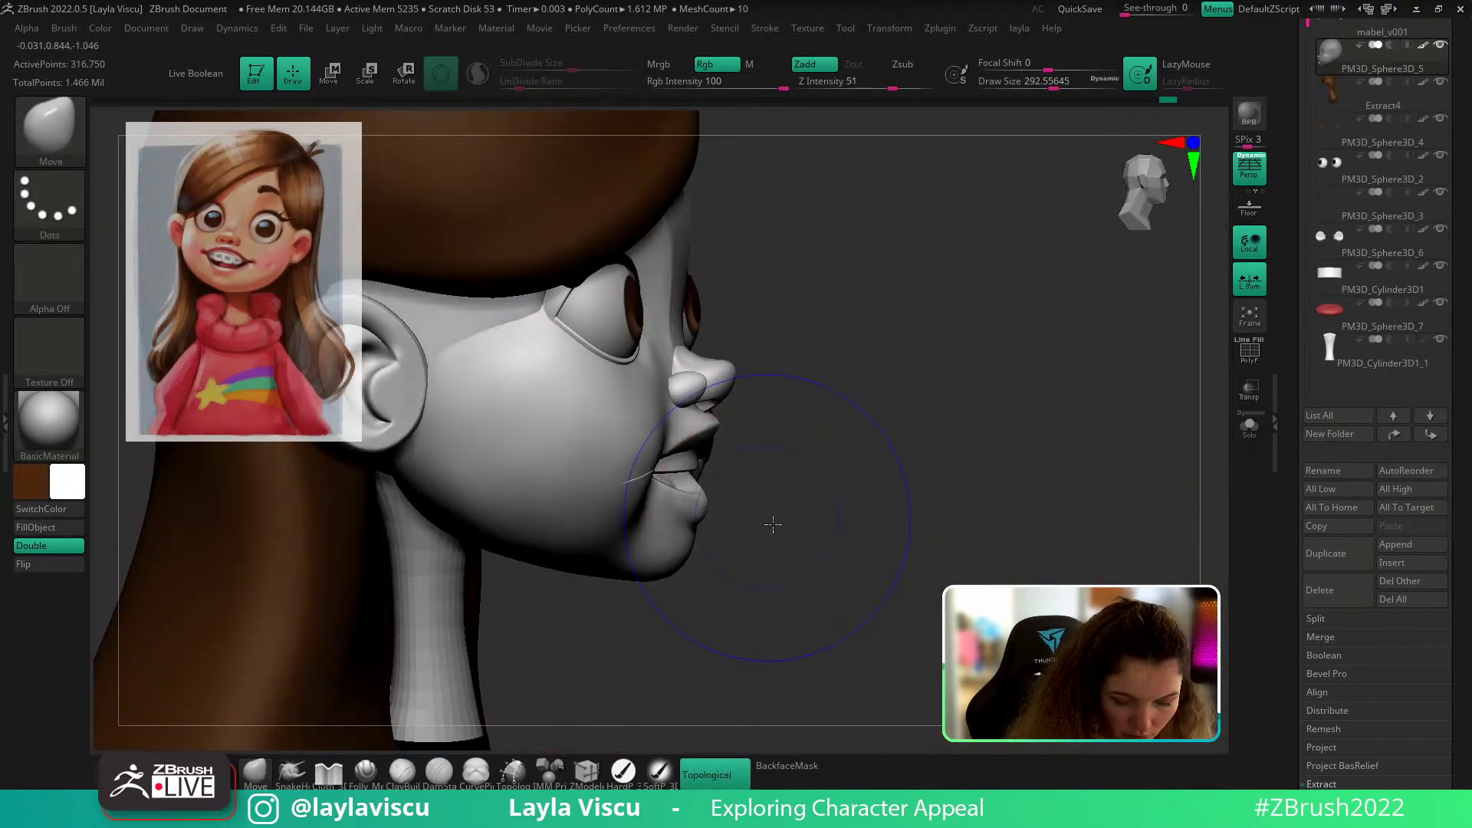
# Step: Push the lower lip back in profile with a smaller Move brush
pyautogui.moveTo(840, 556); pyautogui.dragTo(675, 564, button='right')
pyautogui.keyDown('ctrl'); pyautogui.moveTo(974, 575); pyautogui.dragTo(962, 529, button='right'); pyautogui.keyUp('ctrl')
pyautogui.moveTo(962, 529)
pyautogui.mouseDown(button='right')
pyautogui.moveTo(759, 530)
pyautogui.moveTo(804, 529)
pyautogui.moveTo(798, 586)
pyautogui.mouseUp(button='right')
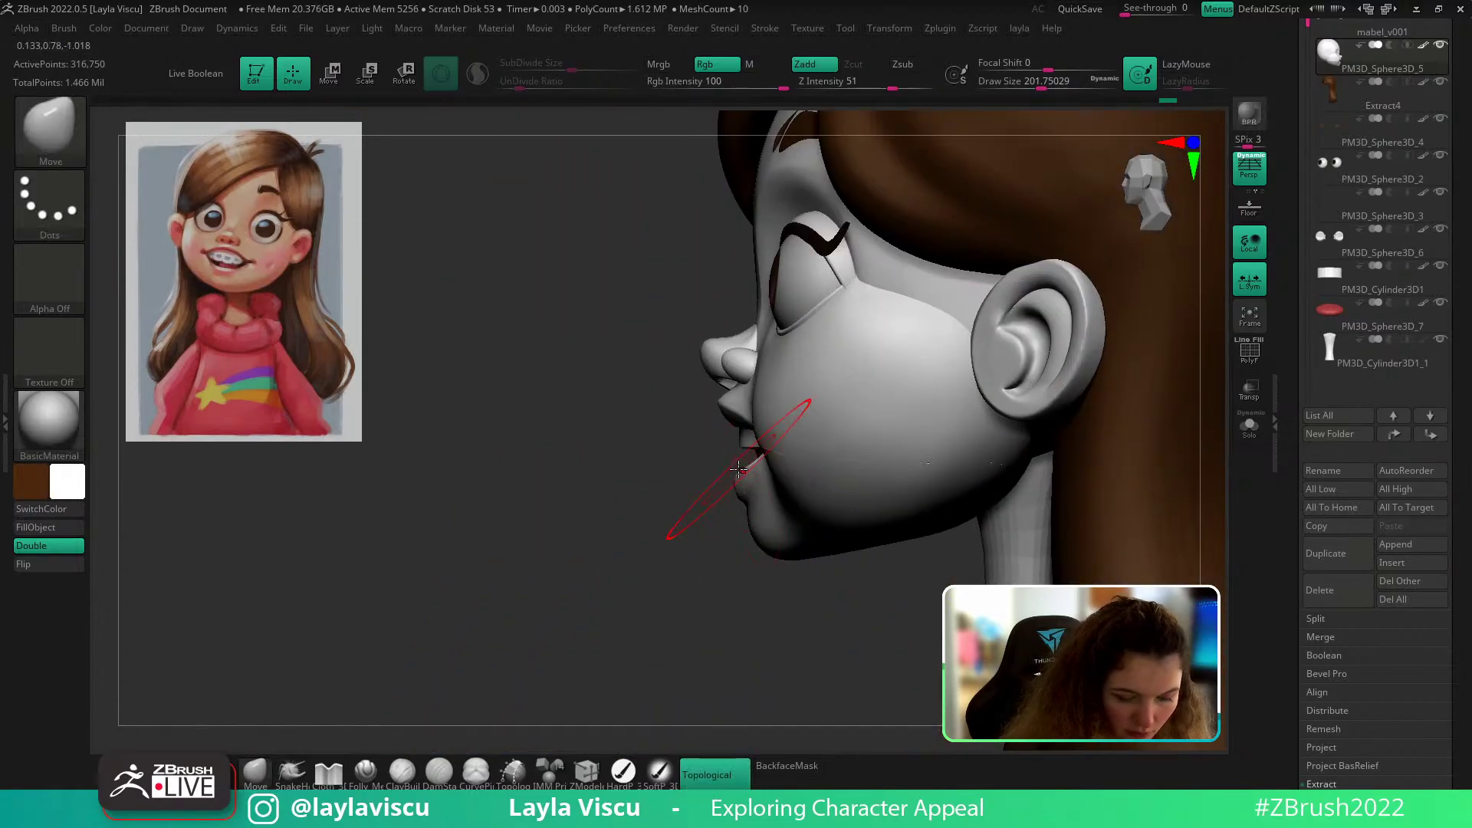
pyautogui.moveTo(733, 428)
pyautogui.mouseDown()
pyautogui.moveTo(1236, 495)
pyautogui.moveTo(1206, 652)
pyautogui.moveTo(1188, 525)
pyautogui.mouseUp()
# Step: Enable backface masking and shape the inner edge of the lower lip with a Move brush of draw size about 65
pyautogui.keyDown('ctrl'); pyautogui.moveTo(730, 487); pyautogui.dragTo(712, 460, button='right'); pyautogui.keyUp('ctrl')
pyautogui.press('s')
pyautogui.moveTo(712, 460); pyautogui.dragTo(681, 464)
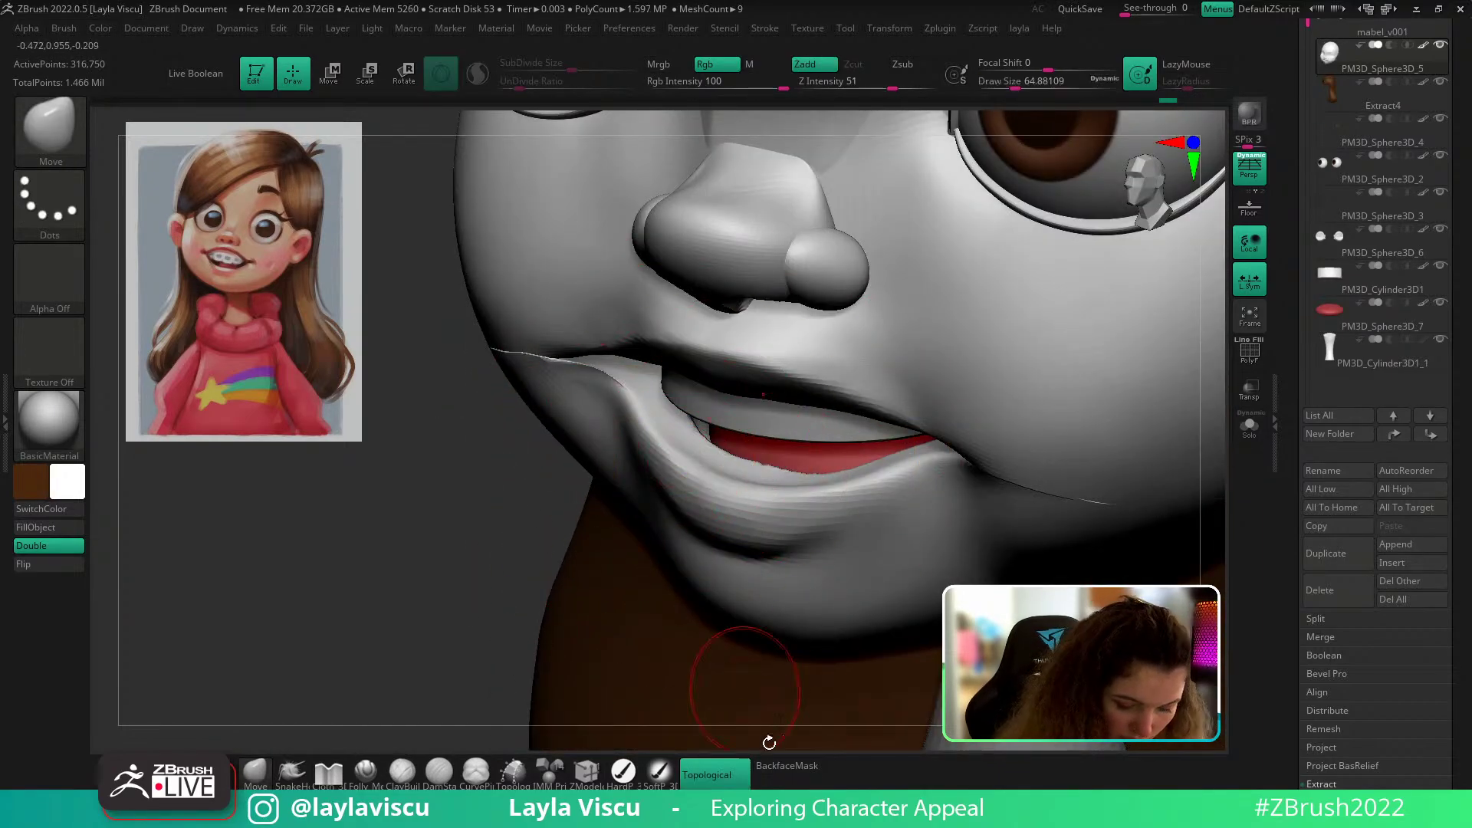
pyautogui.click(781, 765)
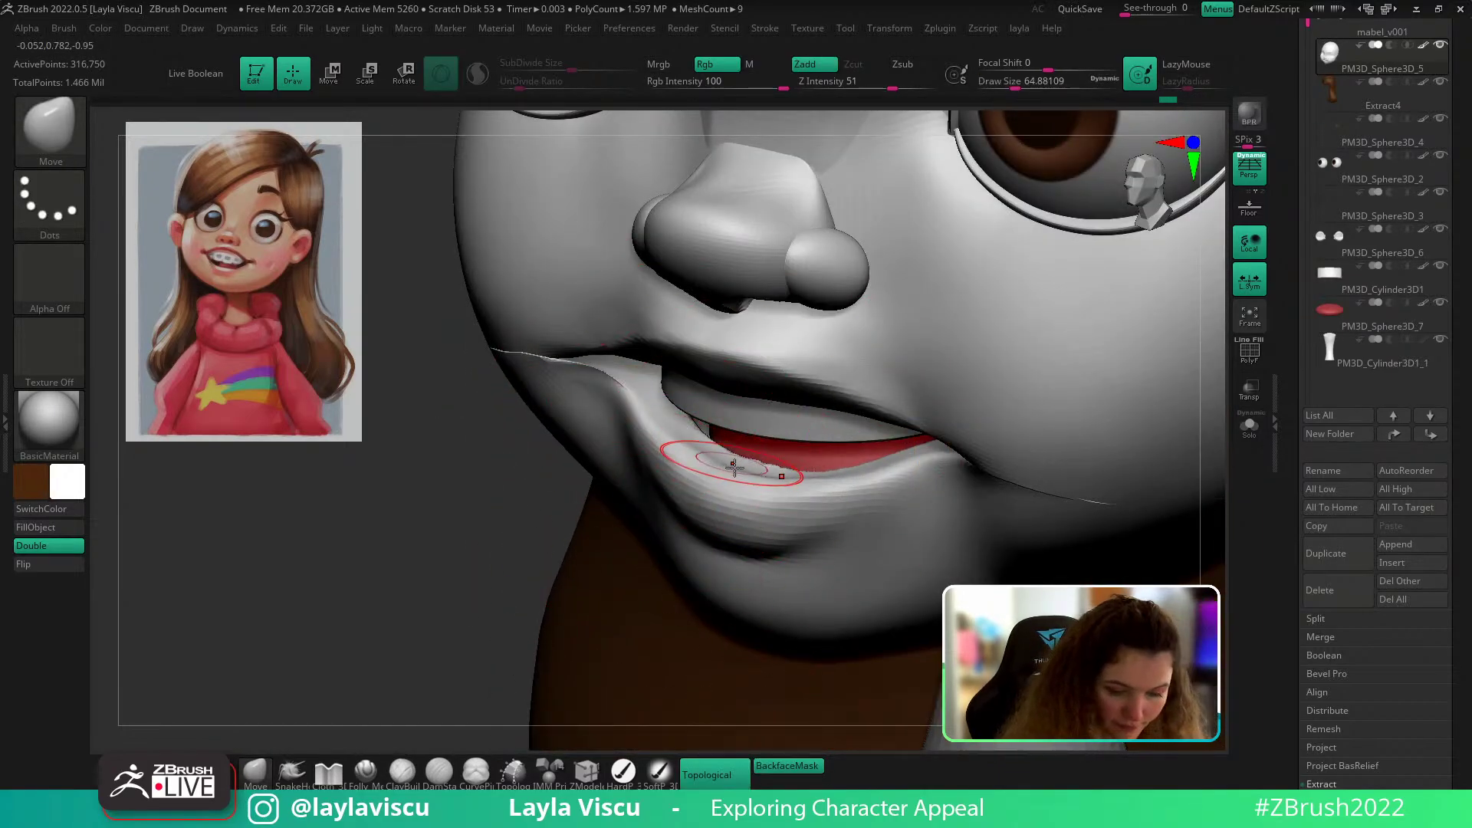
pyautogui.moveTo(814, 478); pyautogui.dragTo(802, 484)
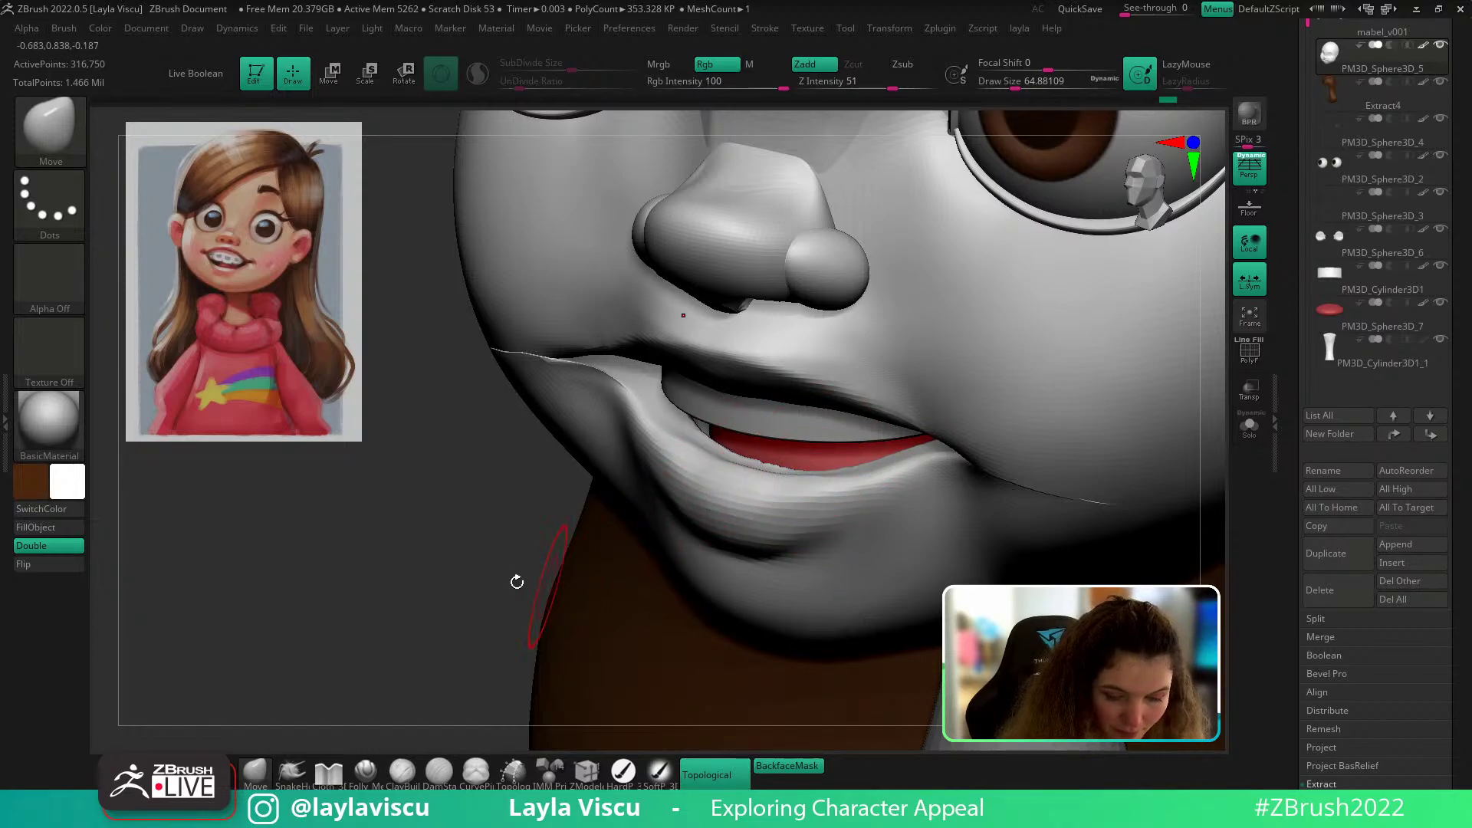
pyautogui.moveTo(517, 582); pyautogui.dragTo(485, 579)
pyautogui.moveTo(691, 434); pyautogui.dragTo(681, 441)
pyautogui.moveTo(615, 503); pyautogui.dragTo(721, 499)
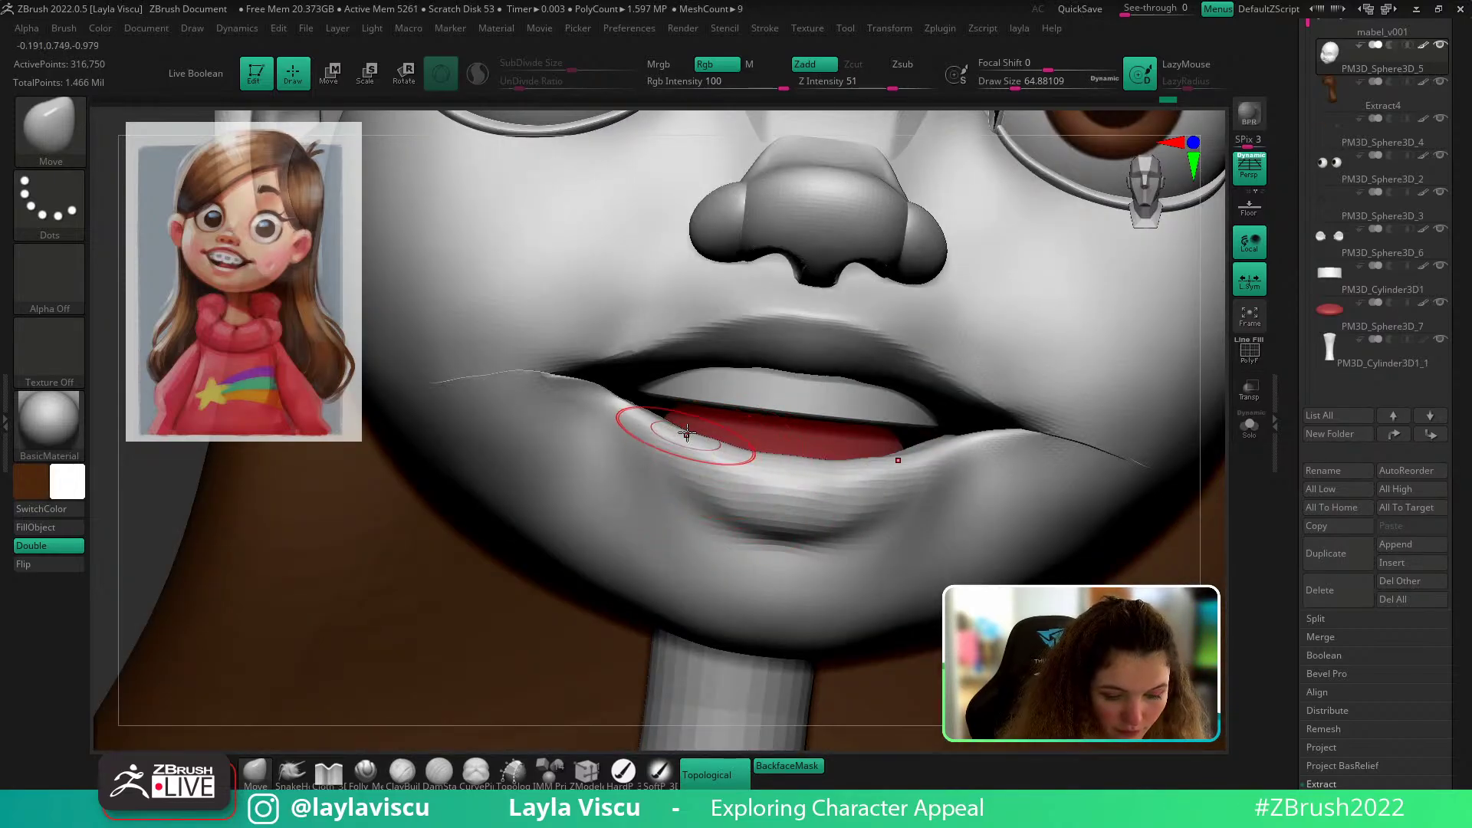
# Step: Refine the lower lip near the mouth corner and along its front with a smaller Move brush, draw size about 54
pyautogui.press('[')
pyautogui.moveTo(685, 437); pyautogui.dragTo(701, 430)
pyautogui.keyDown('ctrl'); pyautogui.moveTo(701, 433); pyautogui.dragTo(736, 398, button='right'); pyautogui.keyUp('ctrl')
pyautogui.press('[')
pyautogui.moveTo(759, 455); pyautogui.dragTo(838, 470)
pyautogui.moveTo(1222, 546); pyautogui.dragTo(1151, 529)
pyautogui.moveTo(889, 488); pyautogui.dragTo(790, 514)
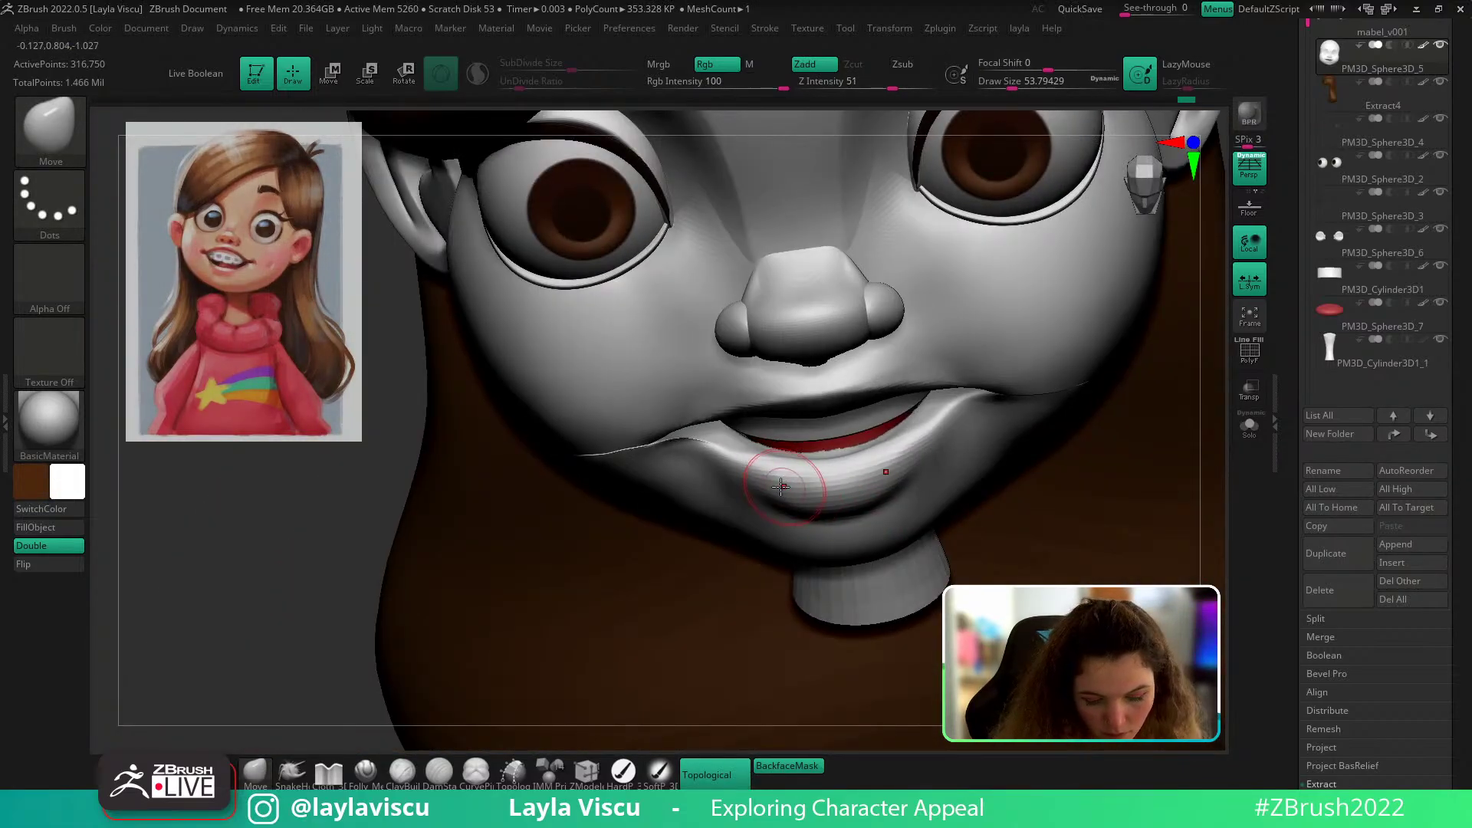
# Step: Adjust the lower cheeks beside the mouth from below with a Move brush of draw size about 154
pyautogui.moveTo(828, 515); pyautogui.dragTo(1133, 519, button='right')
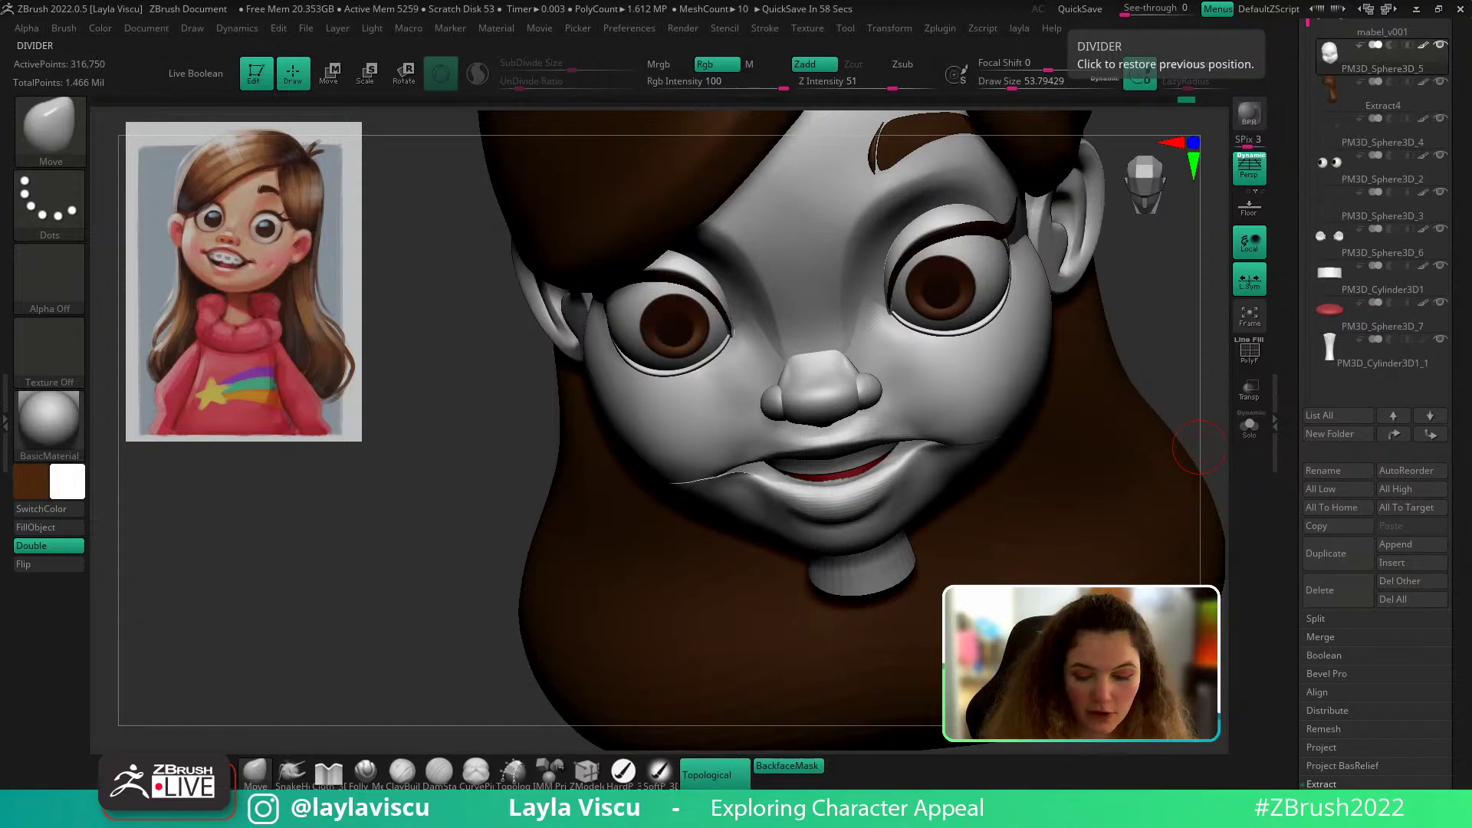
pyautogui.moveTo(1167, 373); pyautogui.dragTo(1177, 468)
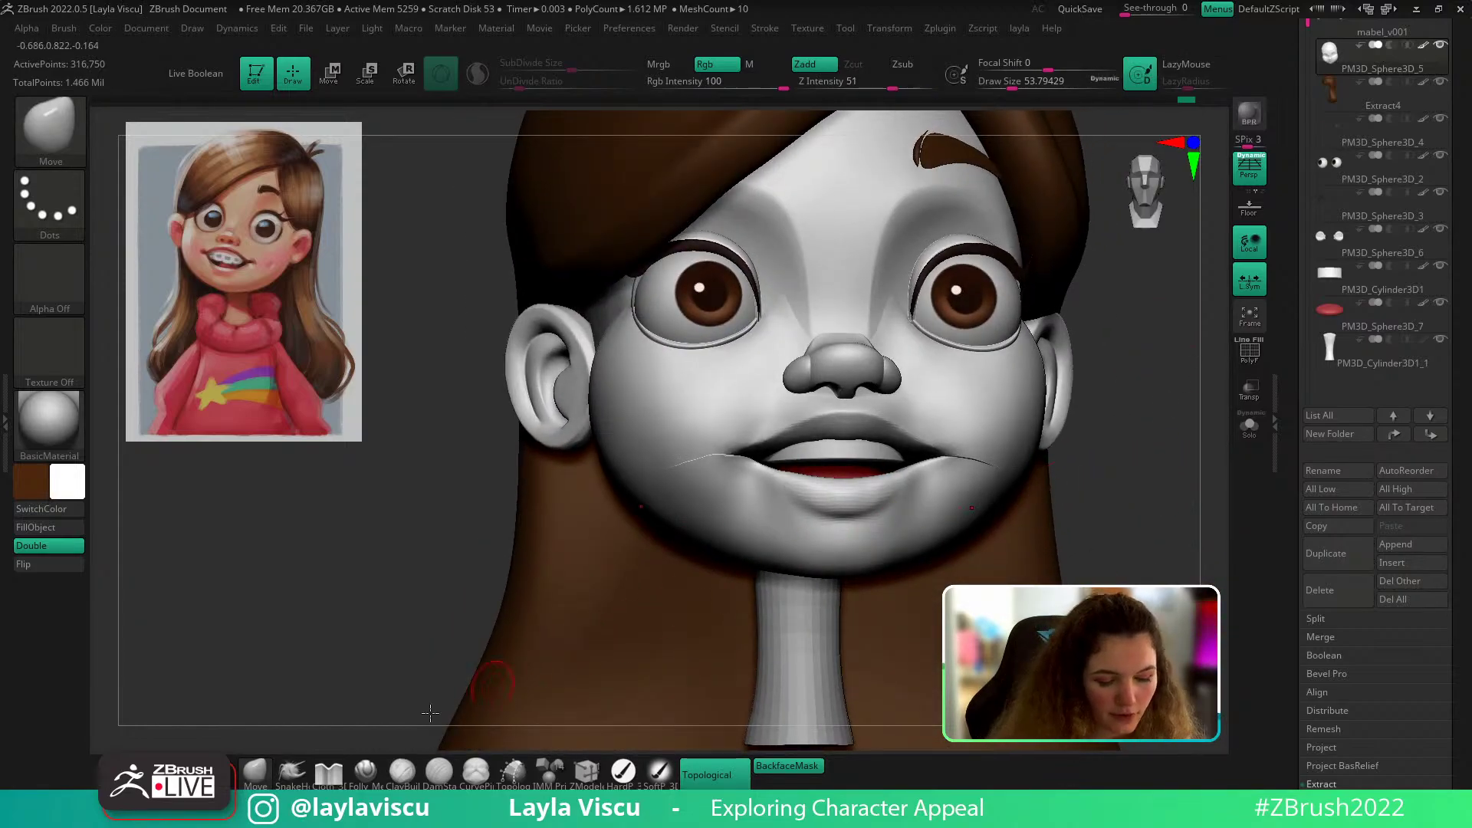
pyautogui.moveTo(1027, 447)
pyautogui.keyDown('shift'); pyautogui.mouseDown()
pyautogui.moveTo(999, 468)
pyautogui.moveTo(1017, 465)
pyautogui.mouseUp(); pyautogui.keyUp('shift')
pyautogui.press('s')
pyautogui.moveTo(1140, 495); pyautogui.dragTo(1122, 438)
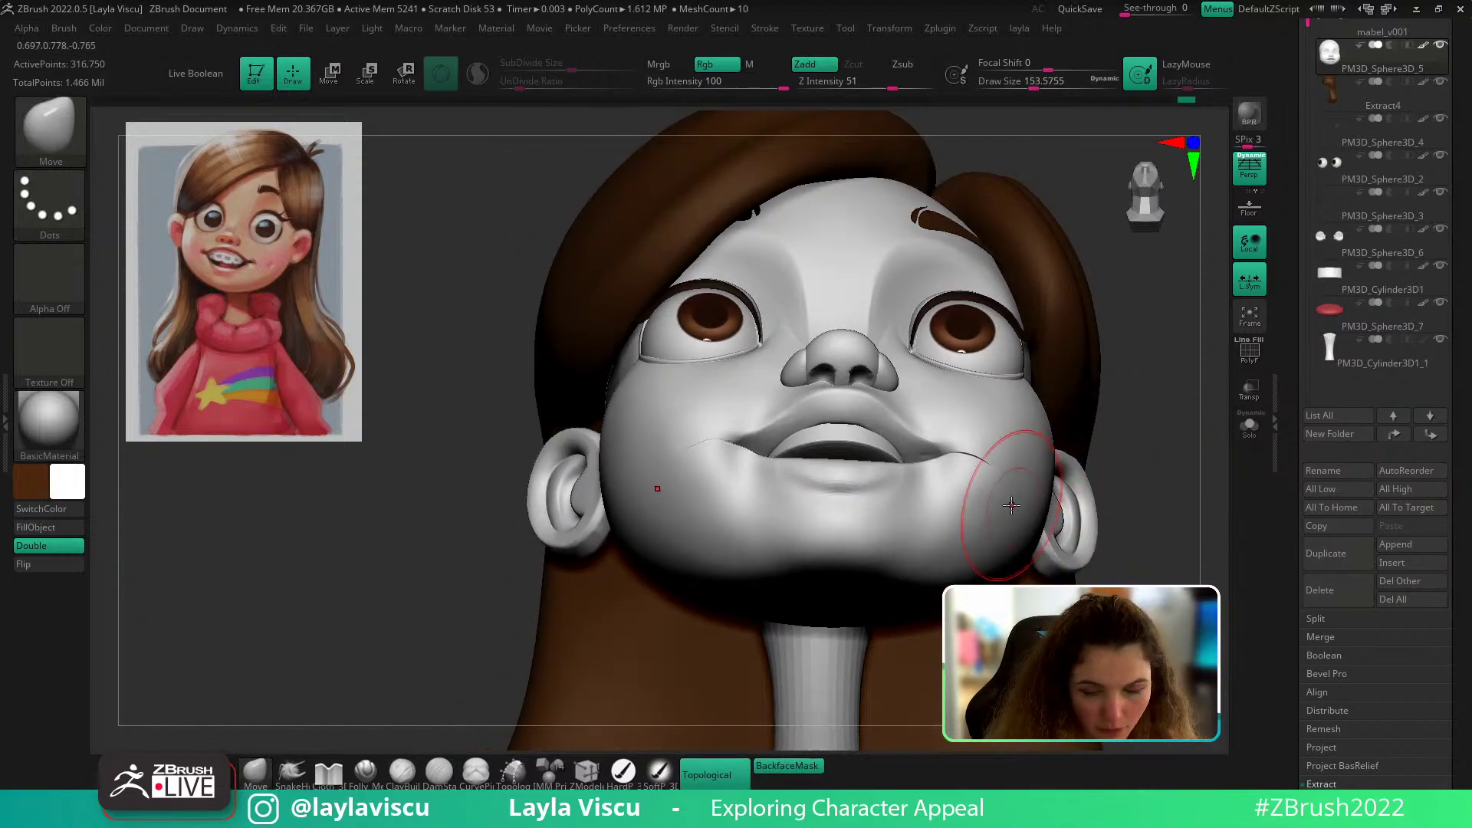
pyautogui.moveTo(1144, 492); pyautogui.dragTo(982, 483)
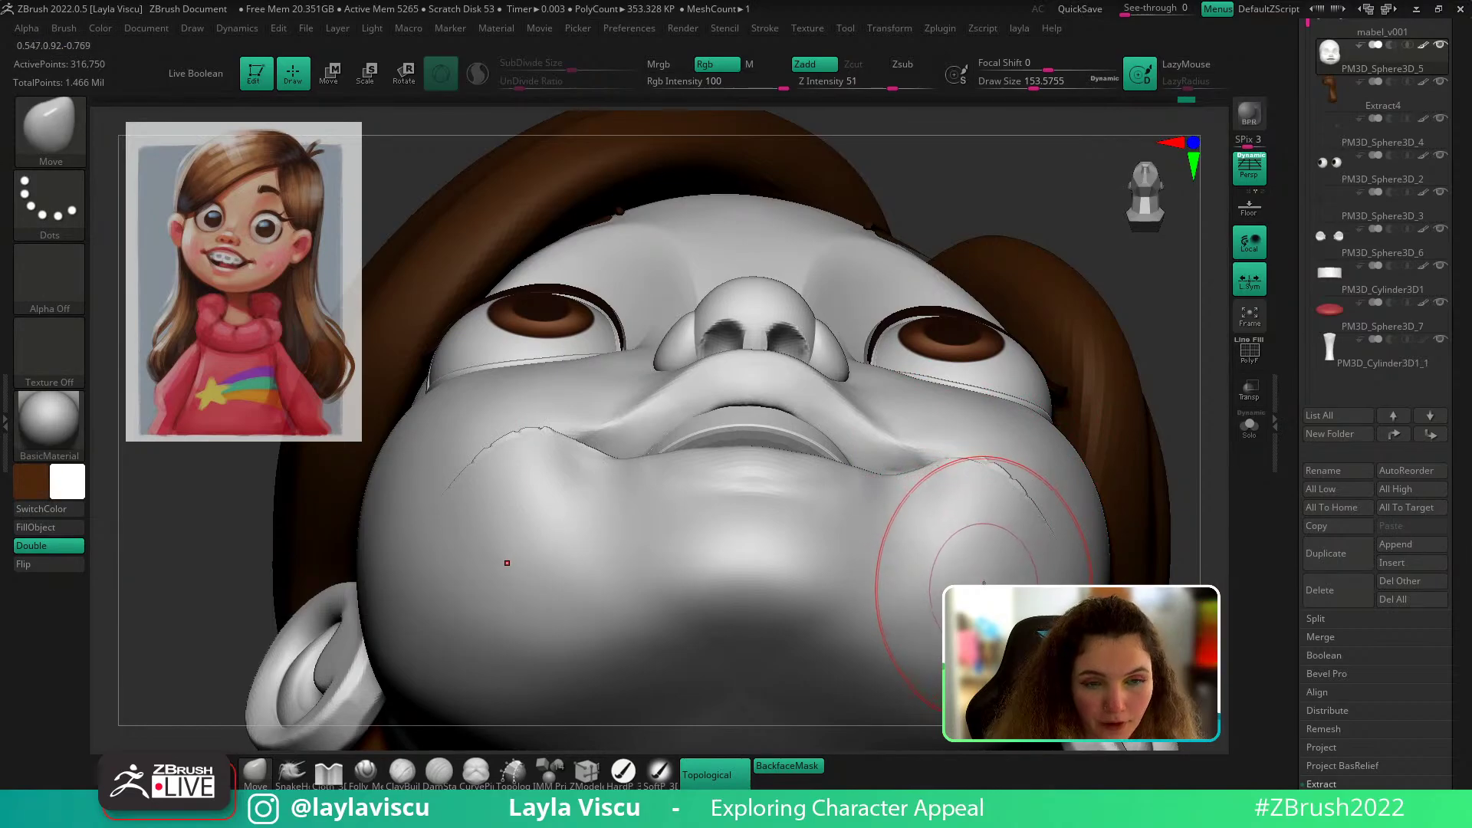
# Step: Disable backface masking and straighten the crease running from the mouth corner across the cheek with the Move brush
pyautogui.moveTo(1154, 493)
pyautogui.keyDown('ctrl'); pyautogui.mouseDown(button='right')
pyautogui.moveTo(1174, 453)
pyautogui.moveTo(1147, 440)
pyautogui.moveTo(1028, 457)
pyautogui.mouseUp(button='right'); pyautogui.keyUp('ctrl')
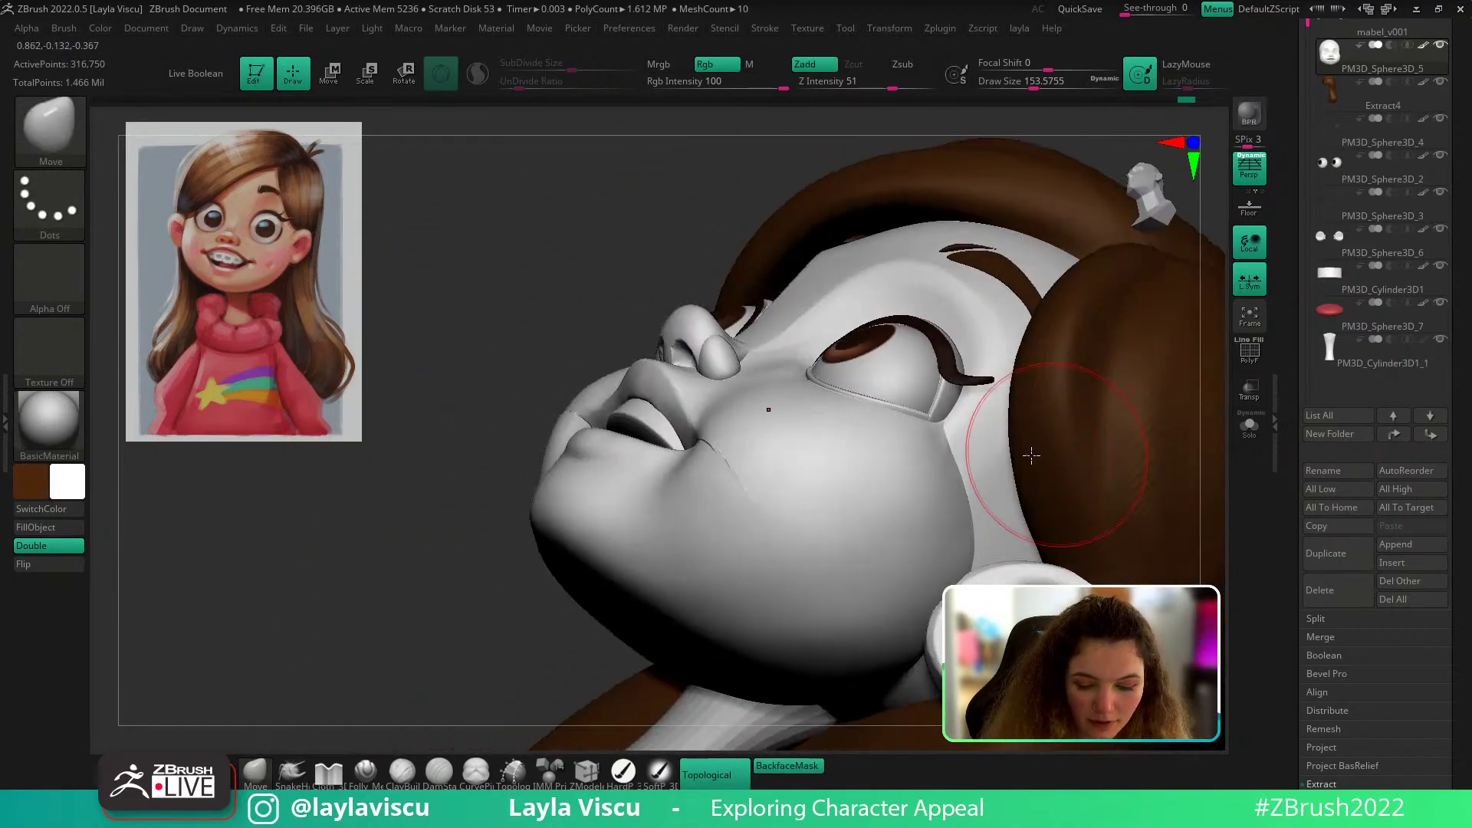
pyautogui.keyDown('ctrl'); pyautogui.moveTo(779, 531); pyautogui.dragTo(837, 620, button='right'); pyautogui.keyUp('ctrl')
pyautogui.moveTo(674, 443); pyautogui.dragTo(701, 440)
pyautogui.press('s')
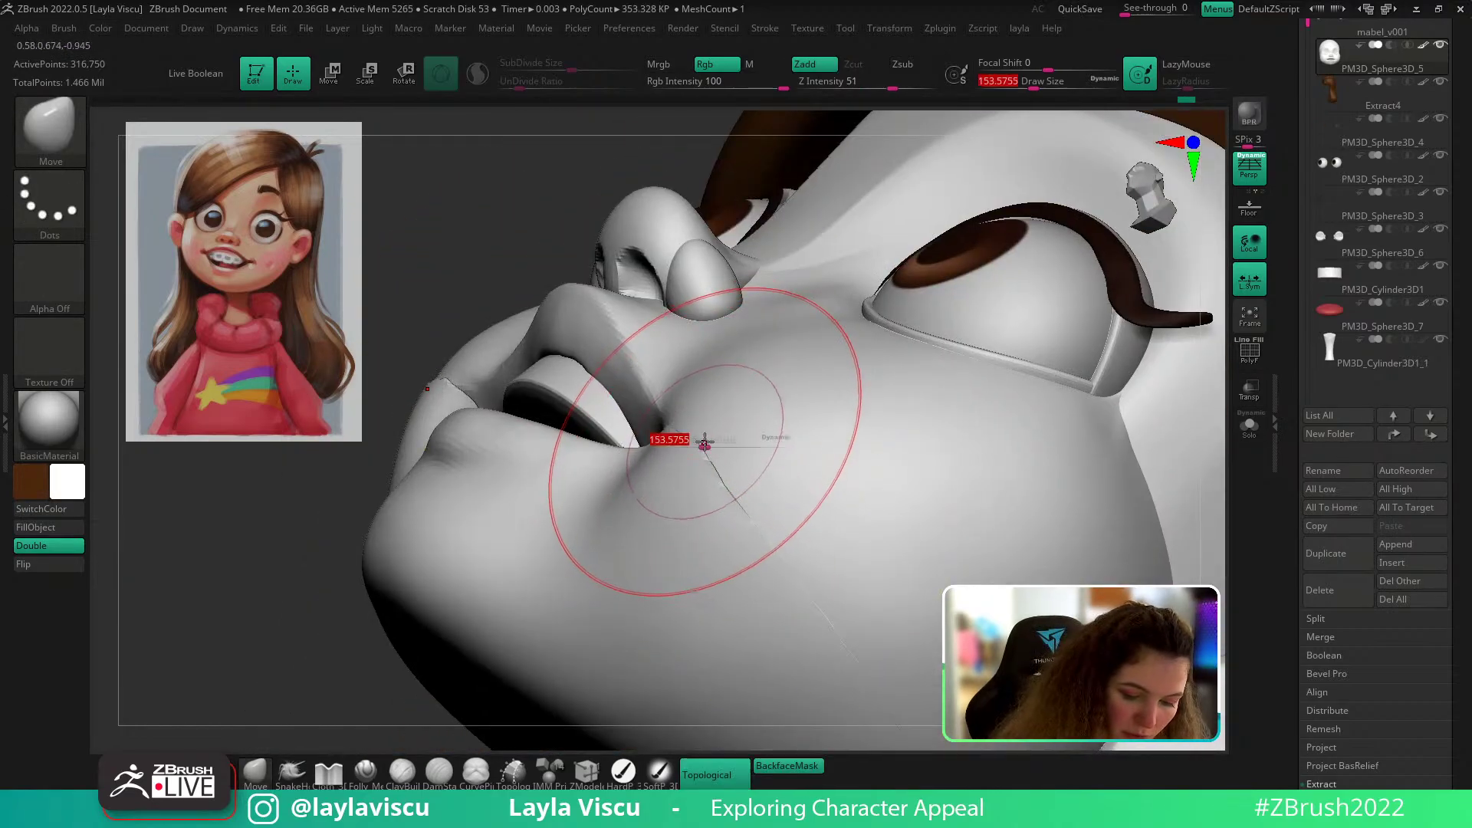
pyautogui.click(787, 767)
pyautogui.press('s')
pyautogui.moveTo(726, 453); pyautogui.dragTo(736, 473)
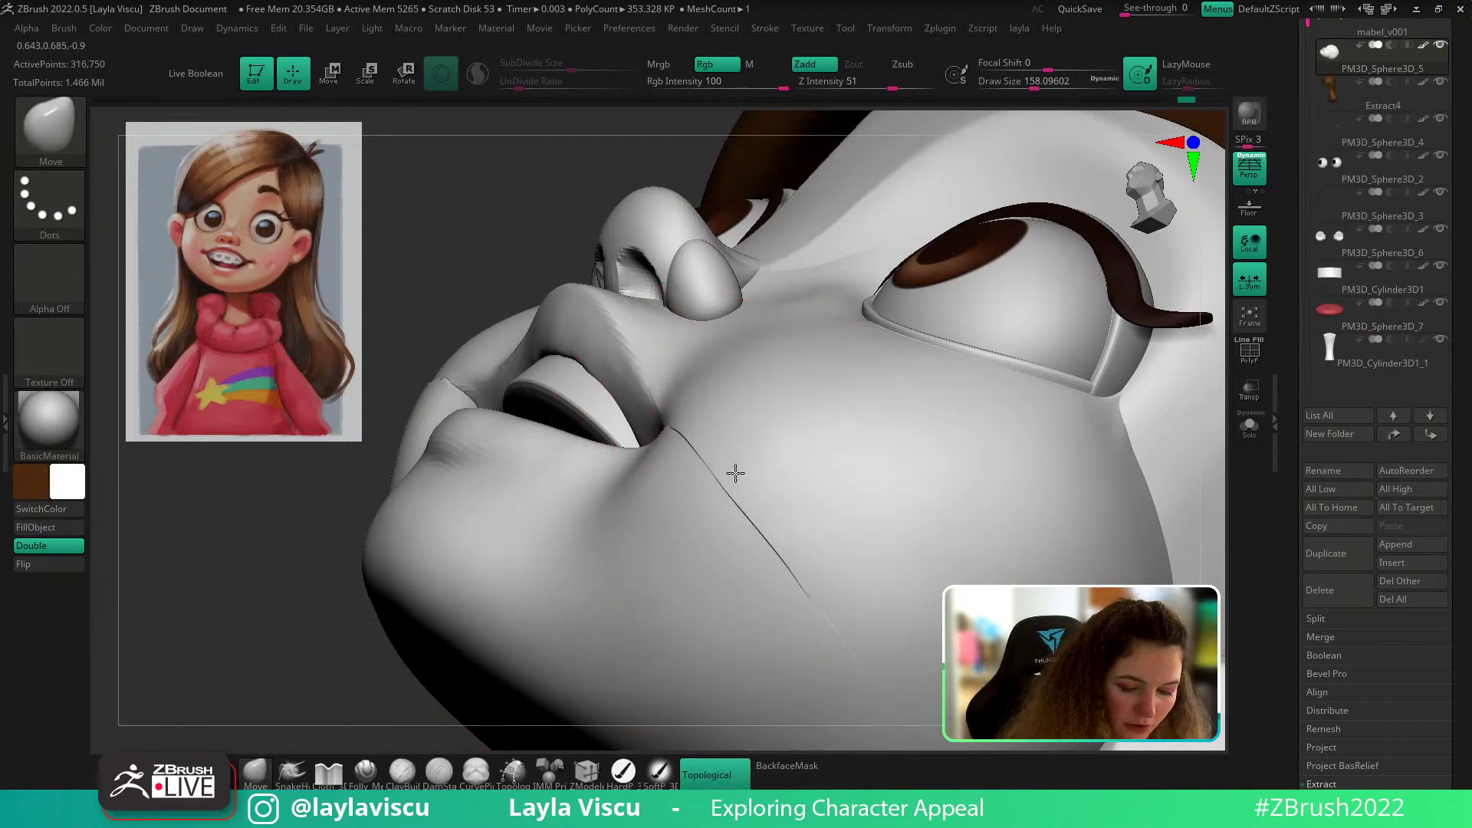
# Step: Adjust the creases at the mouth corners from the front, reducing the Move brush's draw size to about 56
pyautogui.keyDown('ctrl'); pyautogui.moveTo(743, 500); pyautogui.dragTo(755, 280, button='right'); pyautogui.keyUp('ctrl')
pyautogui.moveTo(756, 280)
pyautogui.mouseDown(button='right')
pyautogui.moveTo(762, 303)
pyautogui.moveTo(1065, 476)
pyautogui.moveTo(1102, 465)
pyautogui.mouseUp(button='right')
pyautogui.moveTo(882, 487)
pyautogui.keyDown('ctrl'); pyautogui.mouseDown(button='right')
pyautogui.moveTo(851, 543)
pyautogui.moveTo(847, 598)
pyautogui.mouseUp(button='right'); pyautogui.keyUp('ctrl')
pyautogui.press('s')
pyautogui.moveTo(849, 503); pyautogui.dragTo(840, 503)
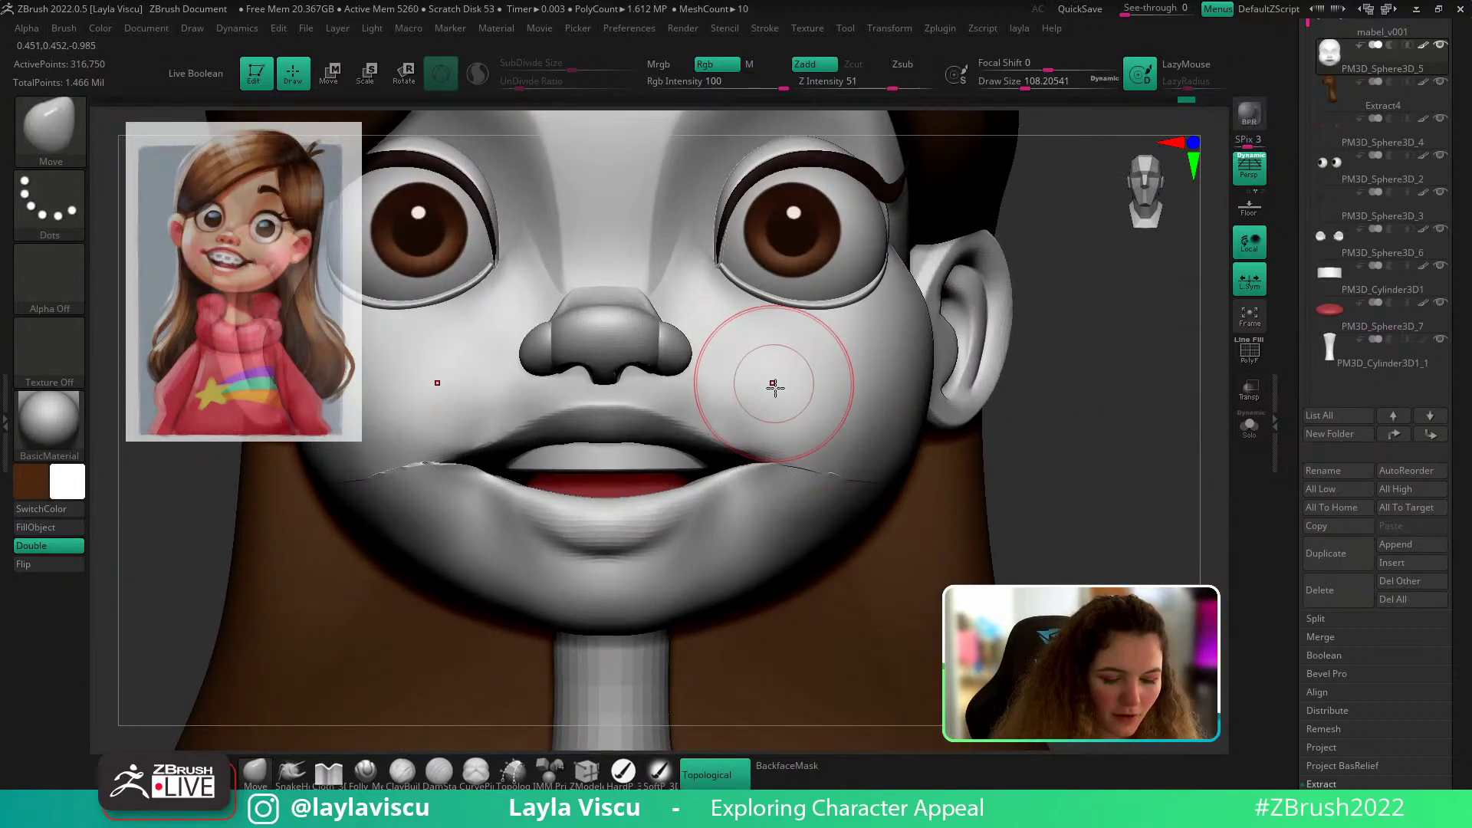
pyautogui.press('s')
pyautogui.moveTo(775, 387)
pyautogui.mouseDown()
pyautogui.moveTo(761, 387)
pyautogui.moveTo(775, 422)
pyautogui.moveTo(810, 456)
pyautogui.mouseUp()
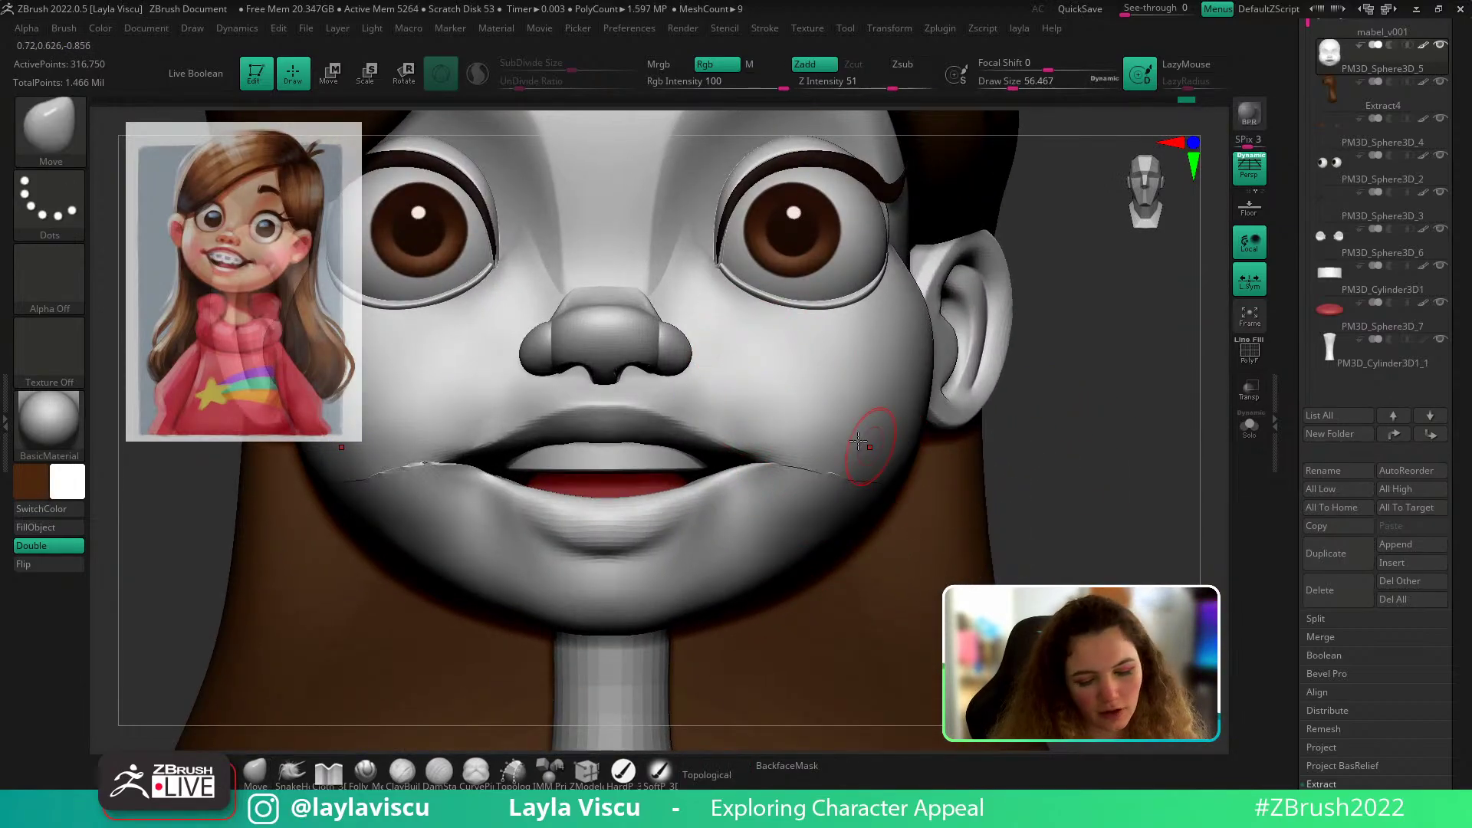
# Step: Review the face from several angles and switch to the Pinch brush with a draw size of 250.75
pyautogui.moveTo(1025, 553)
pyautogui.keyDown('ctrl'); pyautogui.mouseDown(button='right')
pyautogui.moveTo(990, 470)
pyautogui.moveTo(1101, 536)
pyautogui.moveTo(882, 465)
pyautogui.mouseUp(button='right'); pyautogui.keyUp('ctrl')
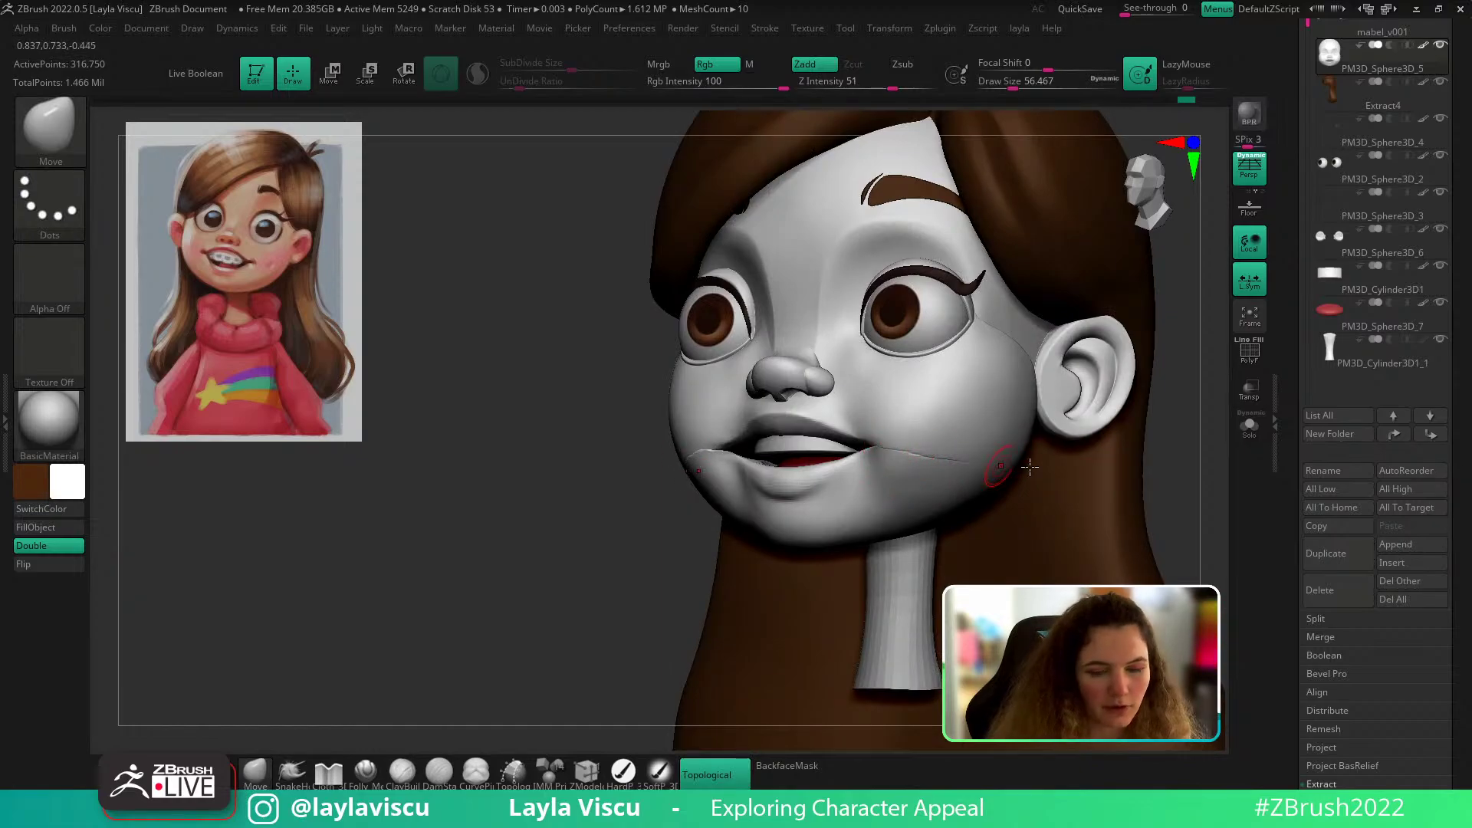
pyautogui.moveTo(1122, 473); pyautogui.dragTo(1074, 558, button='right')
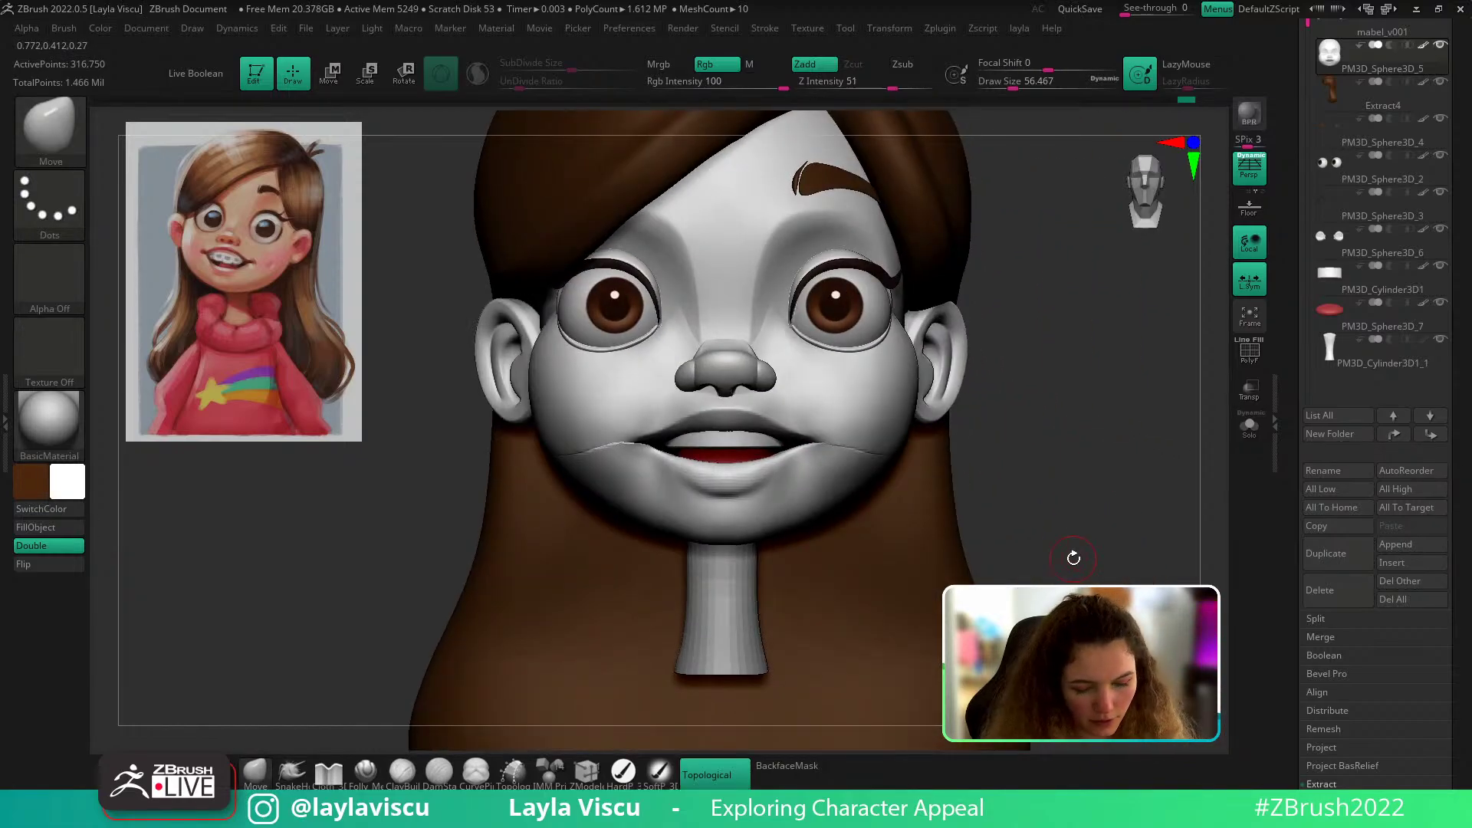
pyautogui.moveTo(1014, 424); pyautogui.dragTo(1070, 467, button='right')
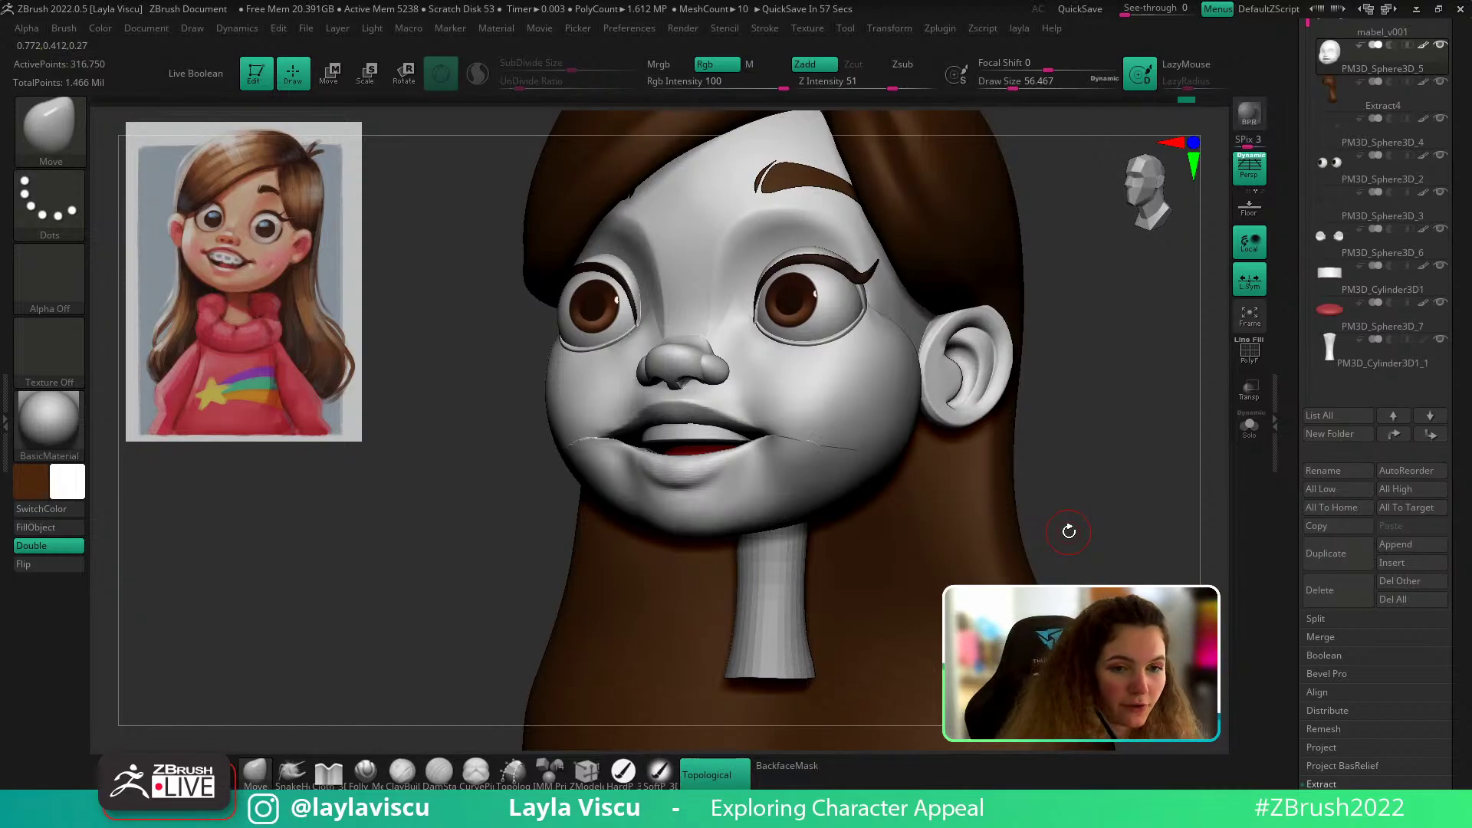
pyautogui.keyDown('shift'); pyautogui.moveTo(1087, 427); pyautogui.dragTo(992, 450, button='right'); pyautogui.keyUp('shift')
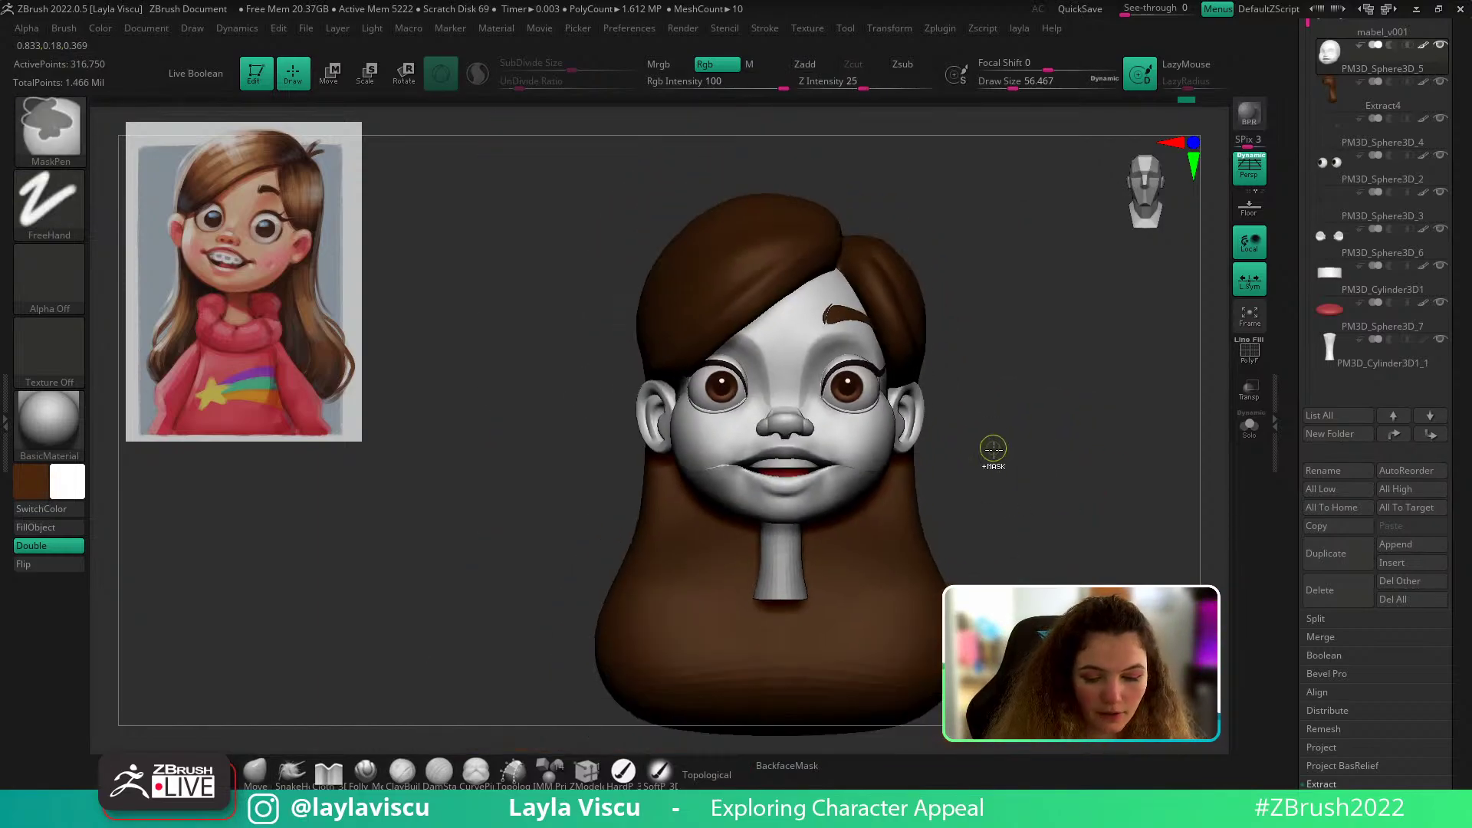
pyautogui.keyDown('alt'); pyautogui.moveTo(990, 539); pyautogui.dragTo(965, 531, button='right'); pyautogui.keyUp('alt')
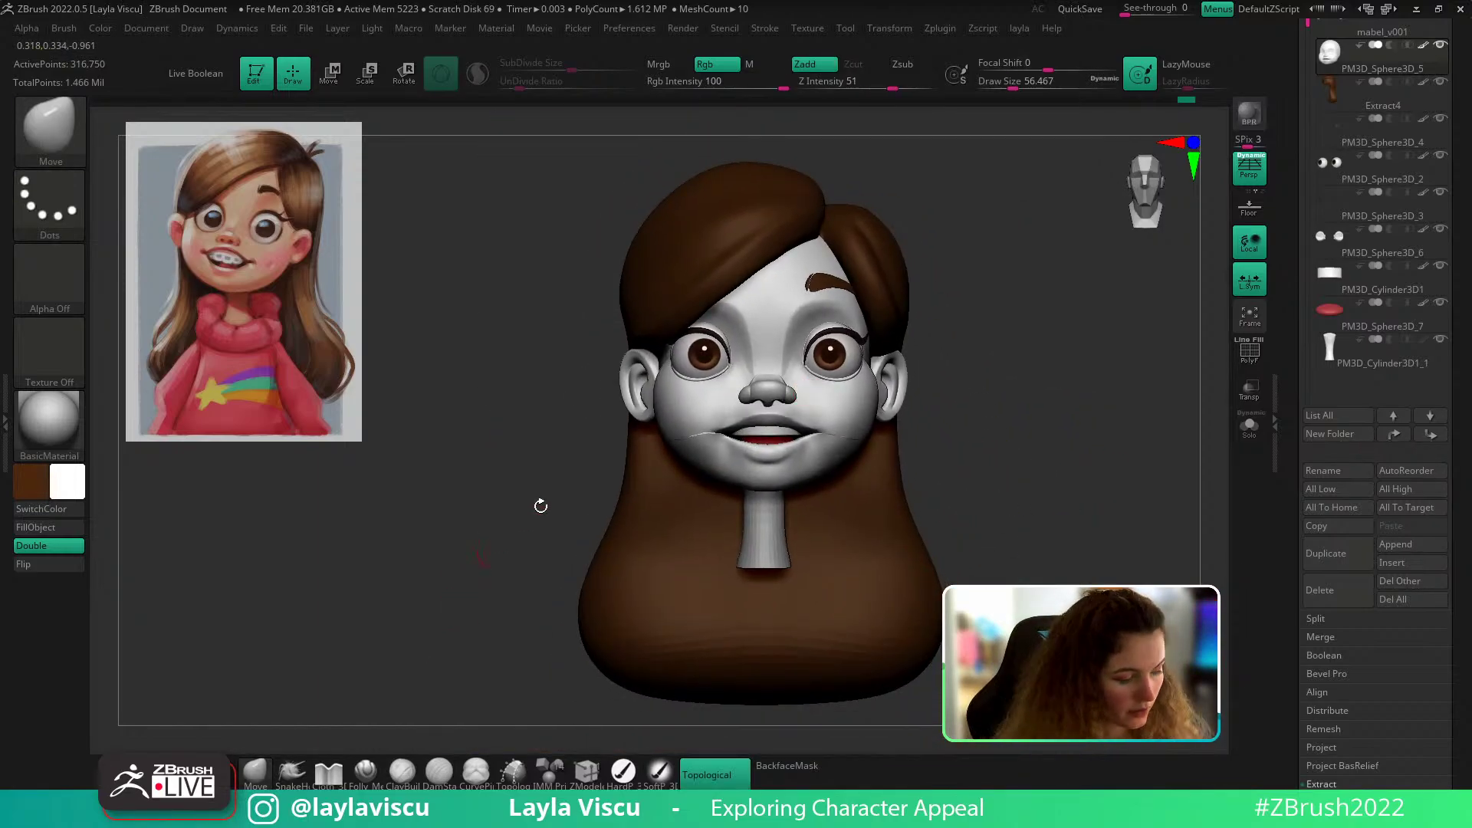
pyautogui.press('b')
pyautogui.press('p')
pyautogui.press('i')
pyautogui.press('s')
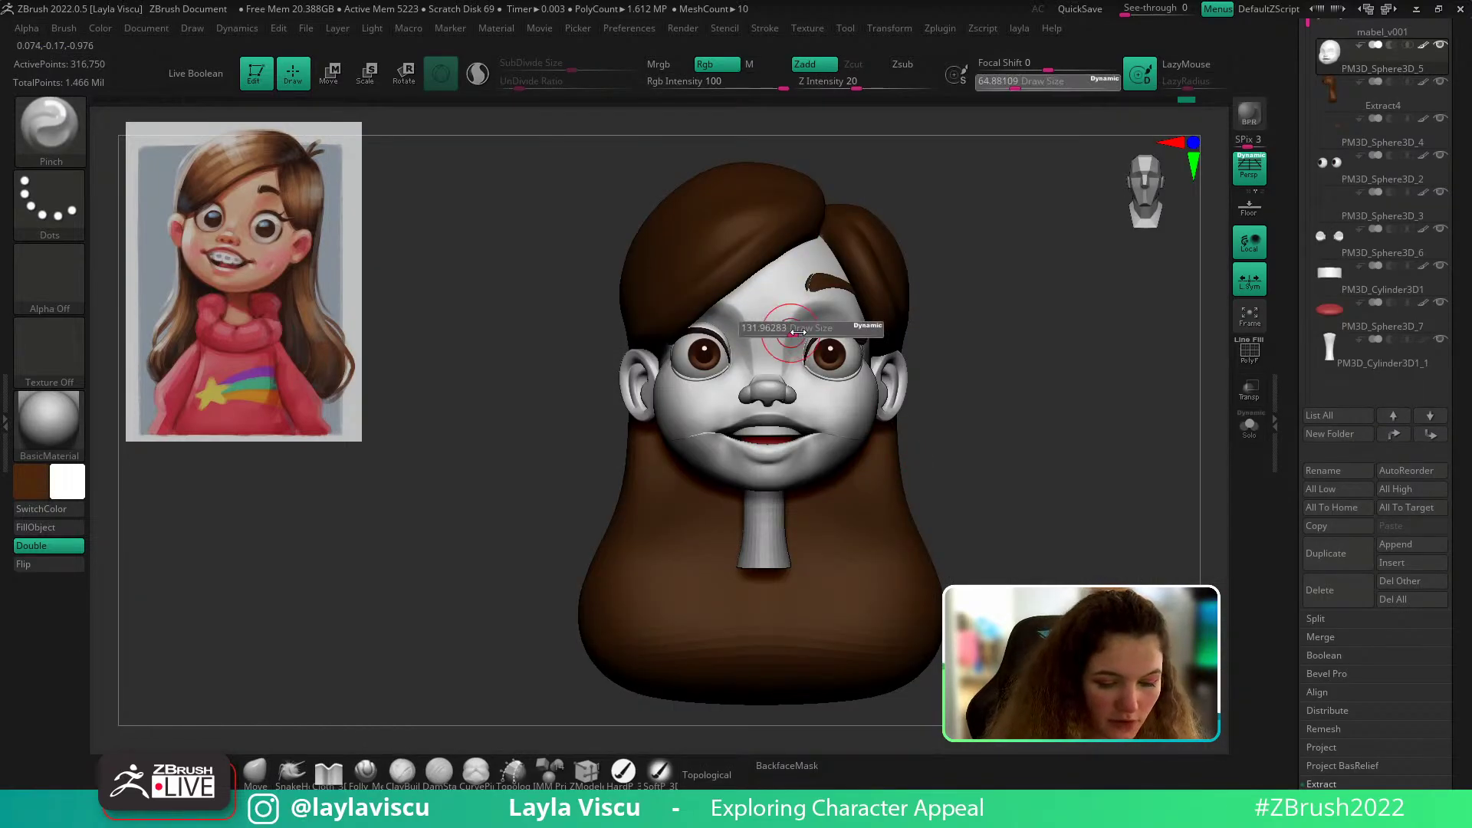
pyautogui.moveTo(779, 328); pyautogui.dragTo(812, 330)
pyautogui.keyDown('ctrl'); pyautogui.keyDown('shift'); pyautogui.click(777, 337); pyautogui.keyUp('shift'); pyautogui.keyUp('ctrl')
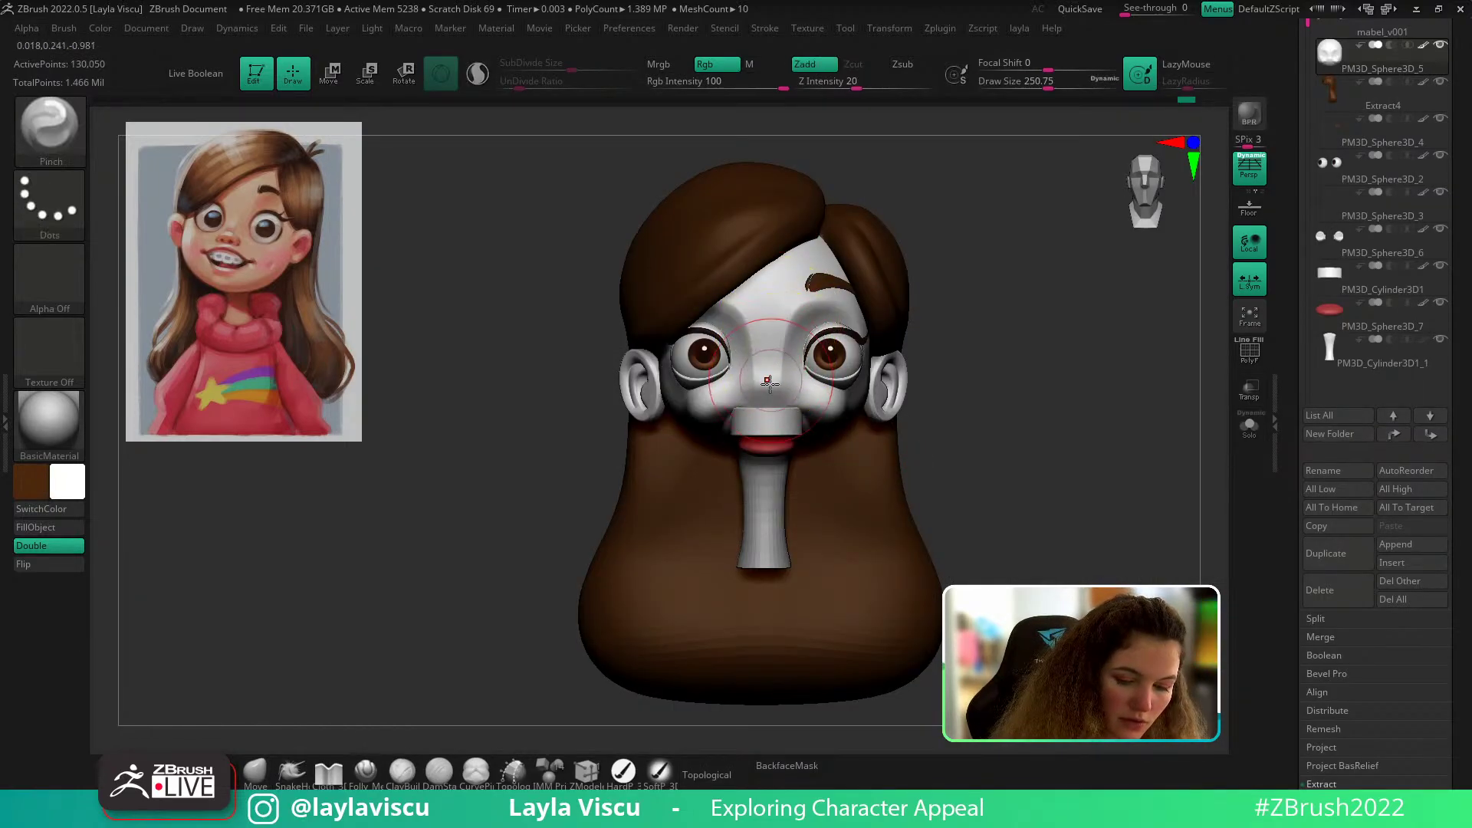
pyautogui.keyDown('ctrl'); pyautogui.keyDown('shift'); pyautogui.click(1039, 327); pyautogui.keyUp('shift'); pyautogui.keyUp('ctrl')
pyautogui.moveTo(1039, 328); pyautogui.dragTo(986, 306)
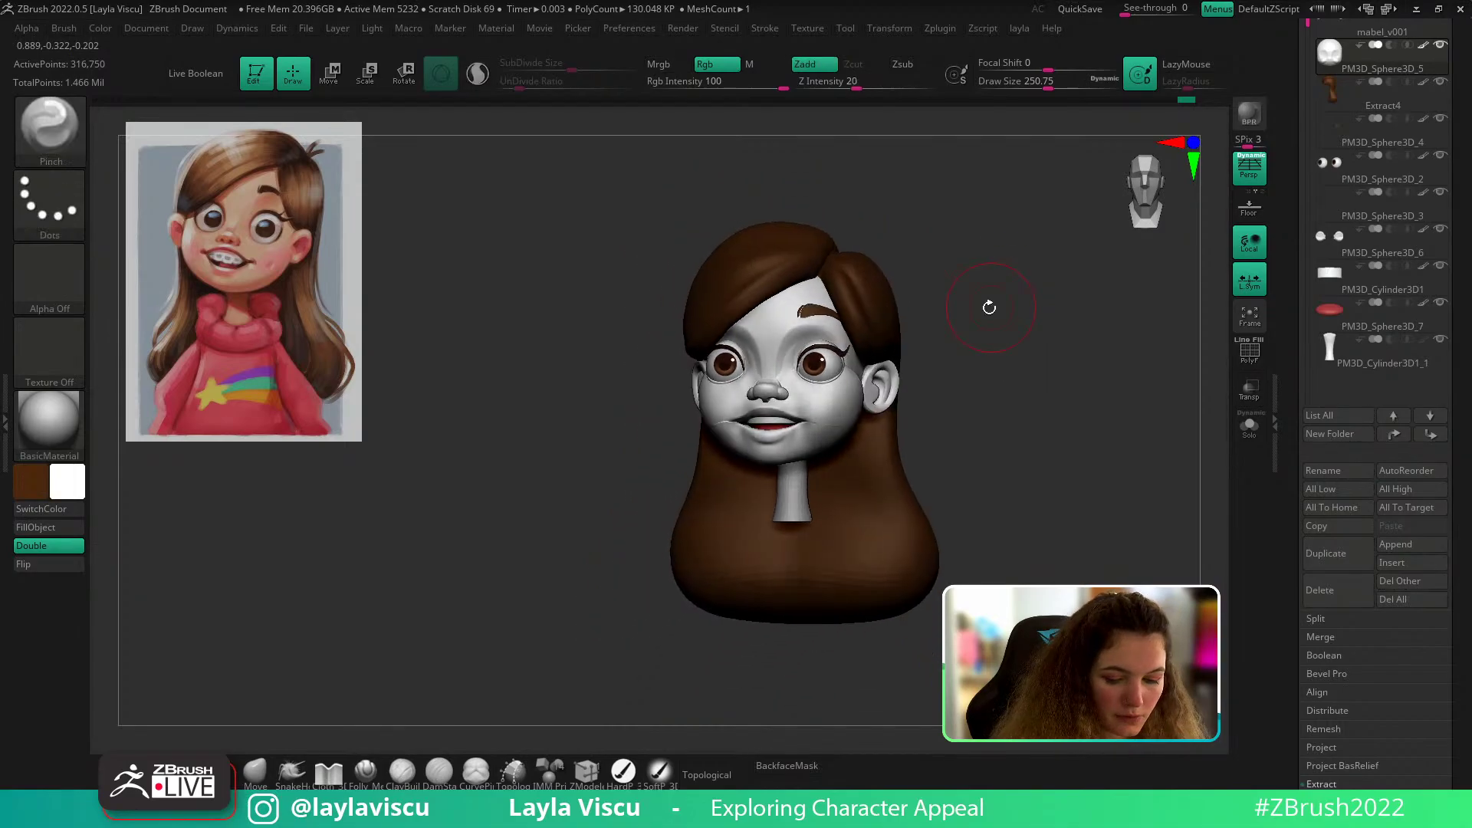
# Step: Switch to the Move brush with a draw size of about 187 and check the face from the front and three-quarter views
pyautogui.click(255, 773)
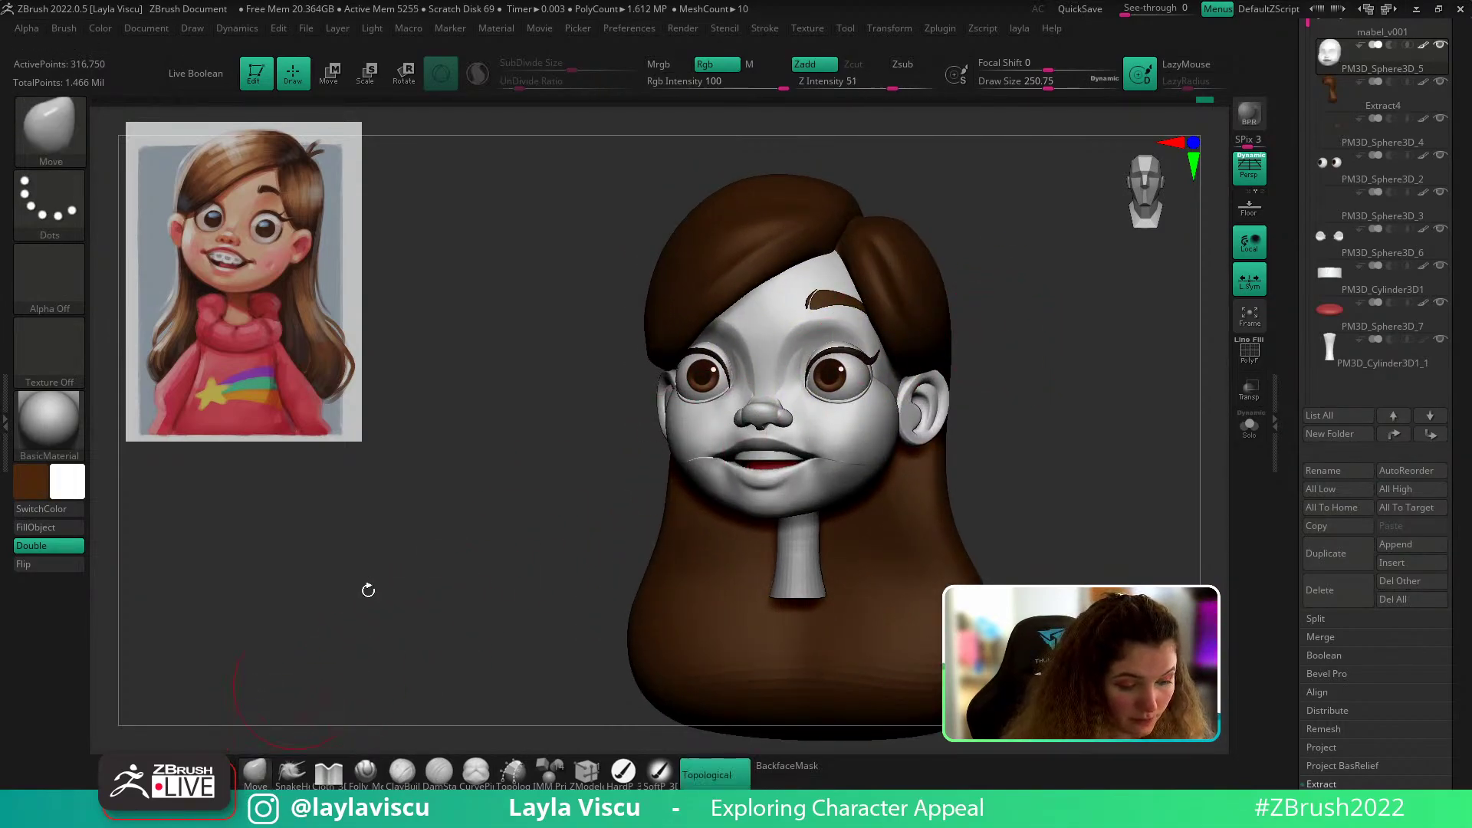
pyautogui.keyDown('ctrl'); pyautogui.moveTo(369, 592); pyautogui.dragTo(375, 652, button='right'); pyautogui.keyUp('ctrl')
pyautogui.press('s')
pyautogui.moveTo(810, 379); pyautogui.dragTo(796, 381)
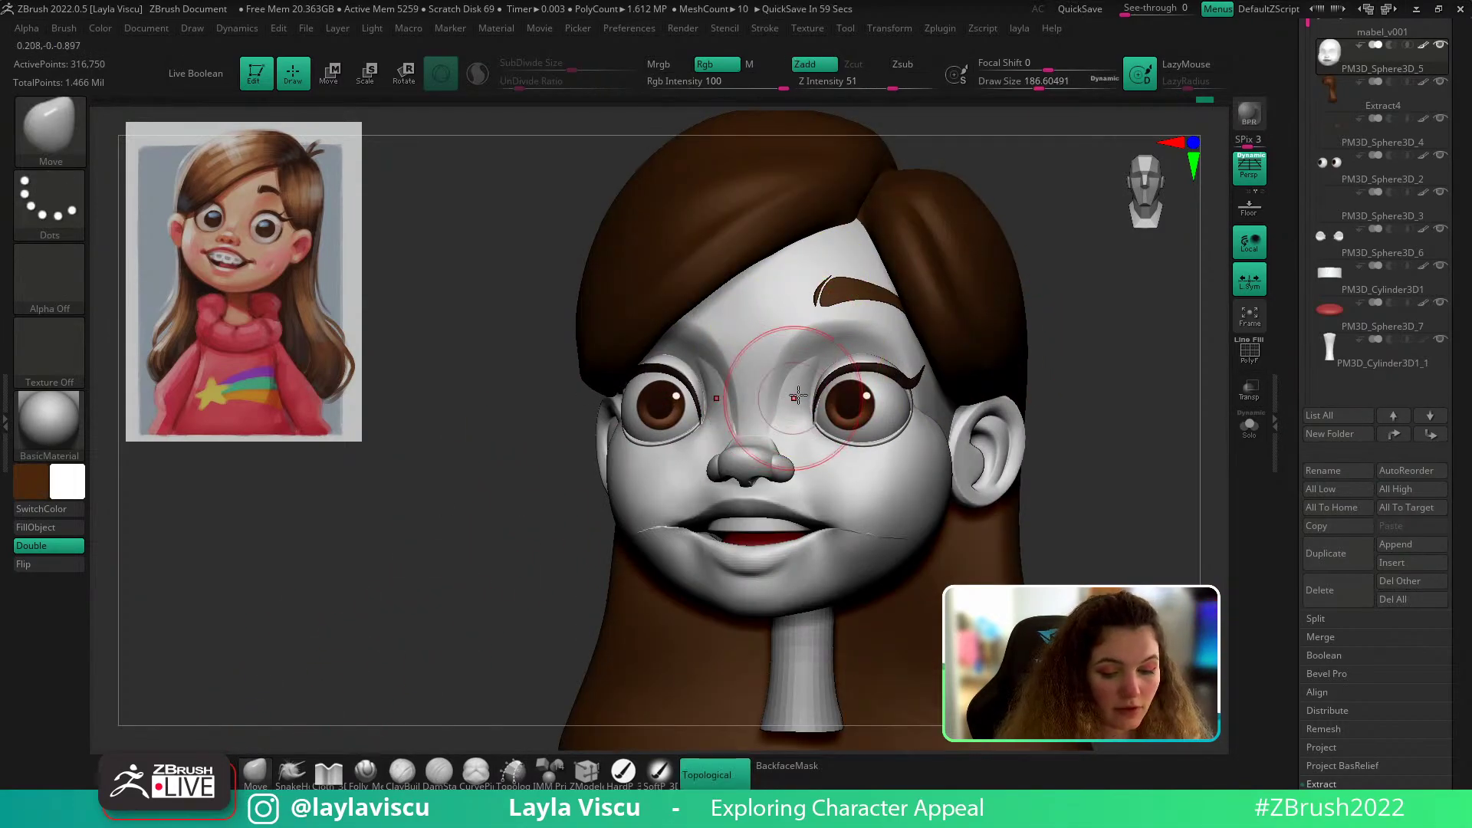
pyautogui.press('ctrl')
pyautogui.keyDown('ctrl'); pyautogui.moveTo(826, 423); pyautogui.dragTo(830, 368, button='right'); pyautogui.keyUp('ctrl')
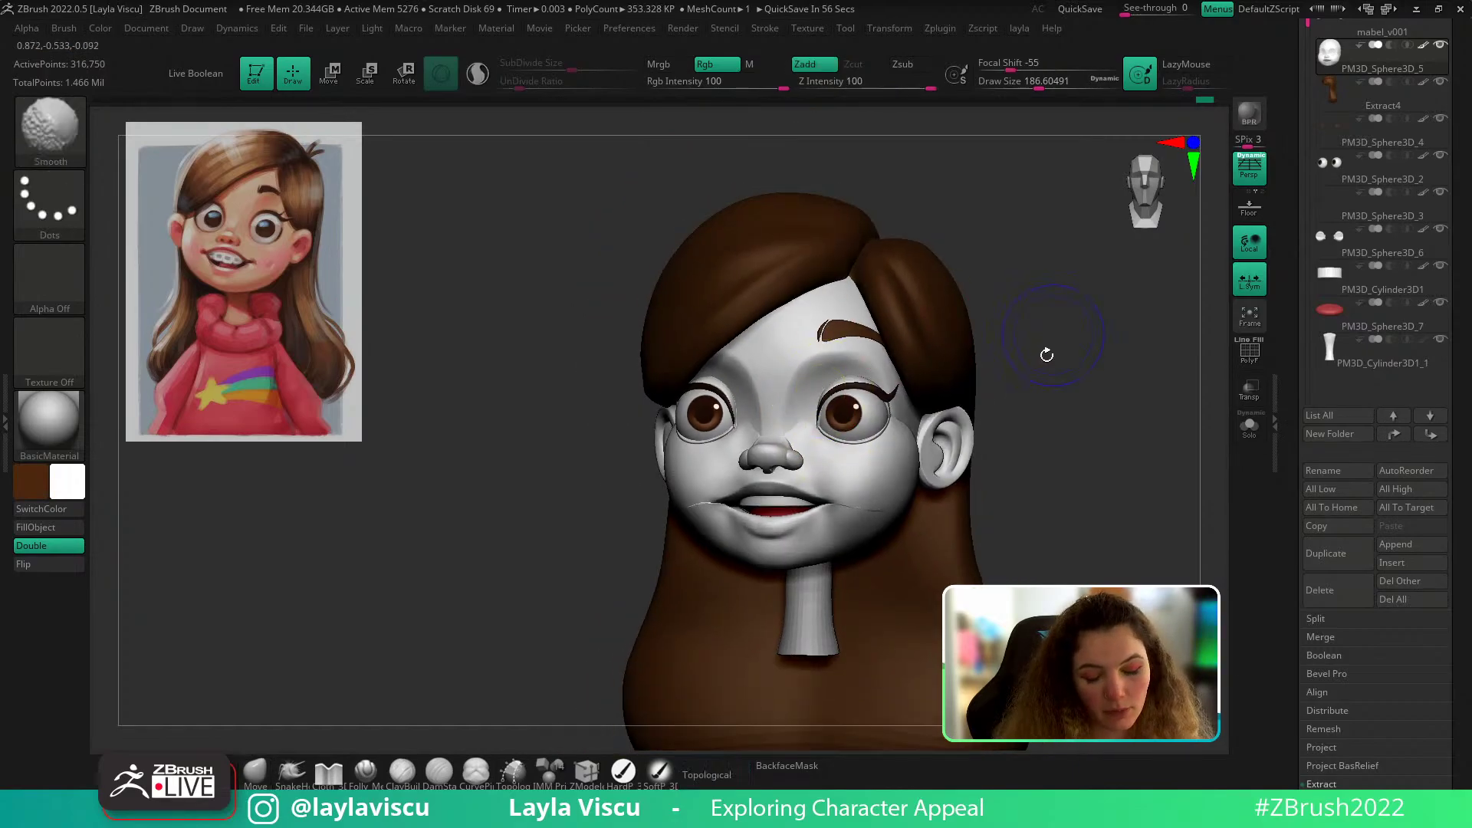
pyautogui.keyDown('shift'); pyautogui.moveTo(1046, 352); pyautogui.dragTo(1028, 421); pyautogui.keyUp('shift')
pyautogui.keyDown('ctrl'); pyautogui.moveTo(1029, 421); pyautogui.dragTo(1020, 396, button='right'); pyautogui.keyUp('ctrl')
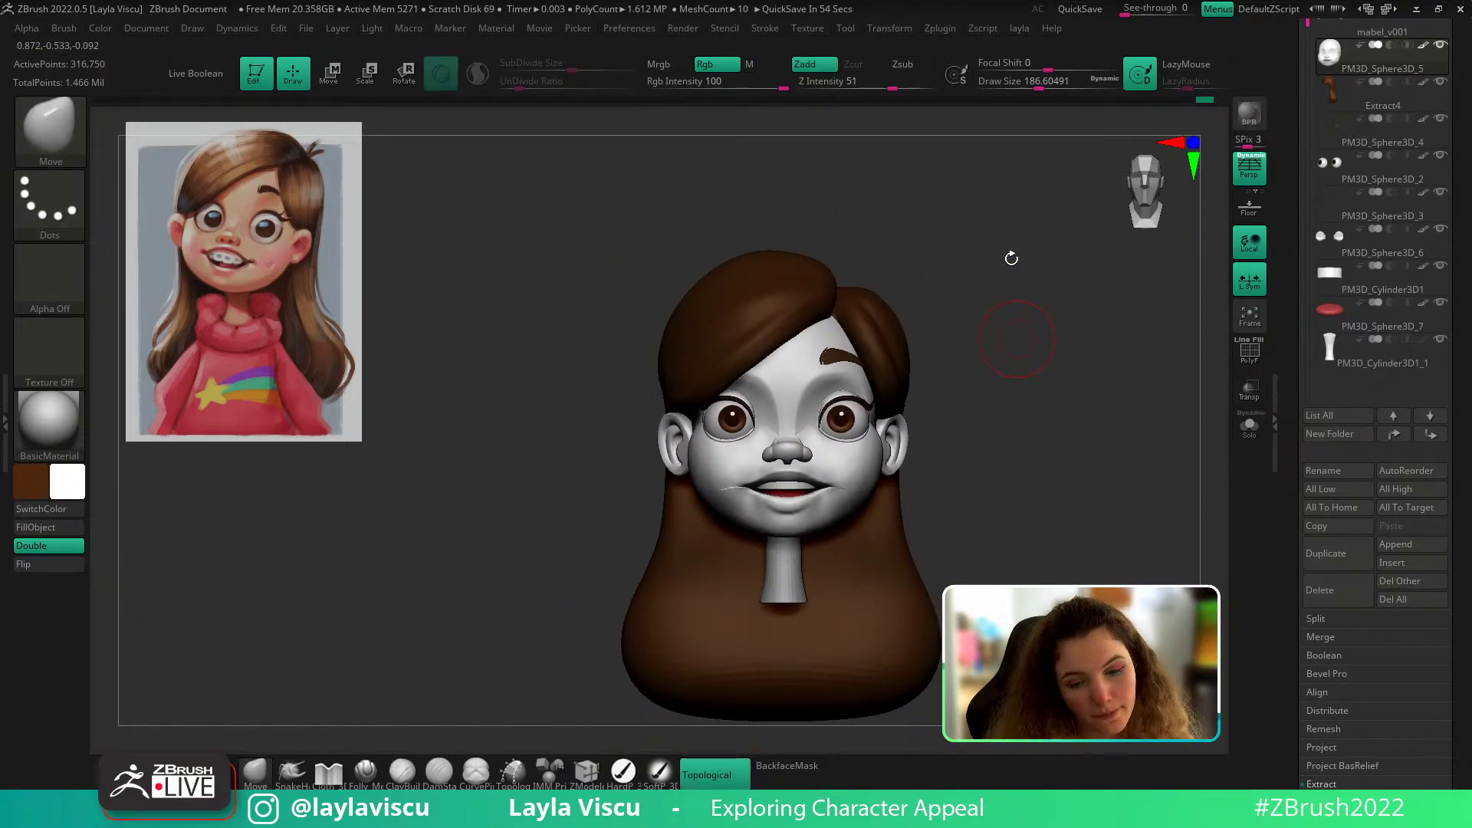
# Step: Look through the Decimation Master plugin's pre-process, decimation and preset options
pyautogui.click(942, 29)
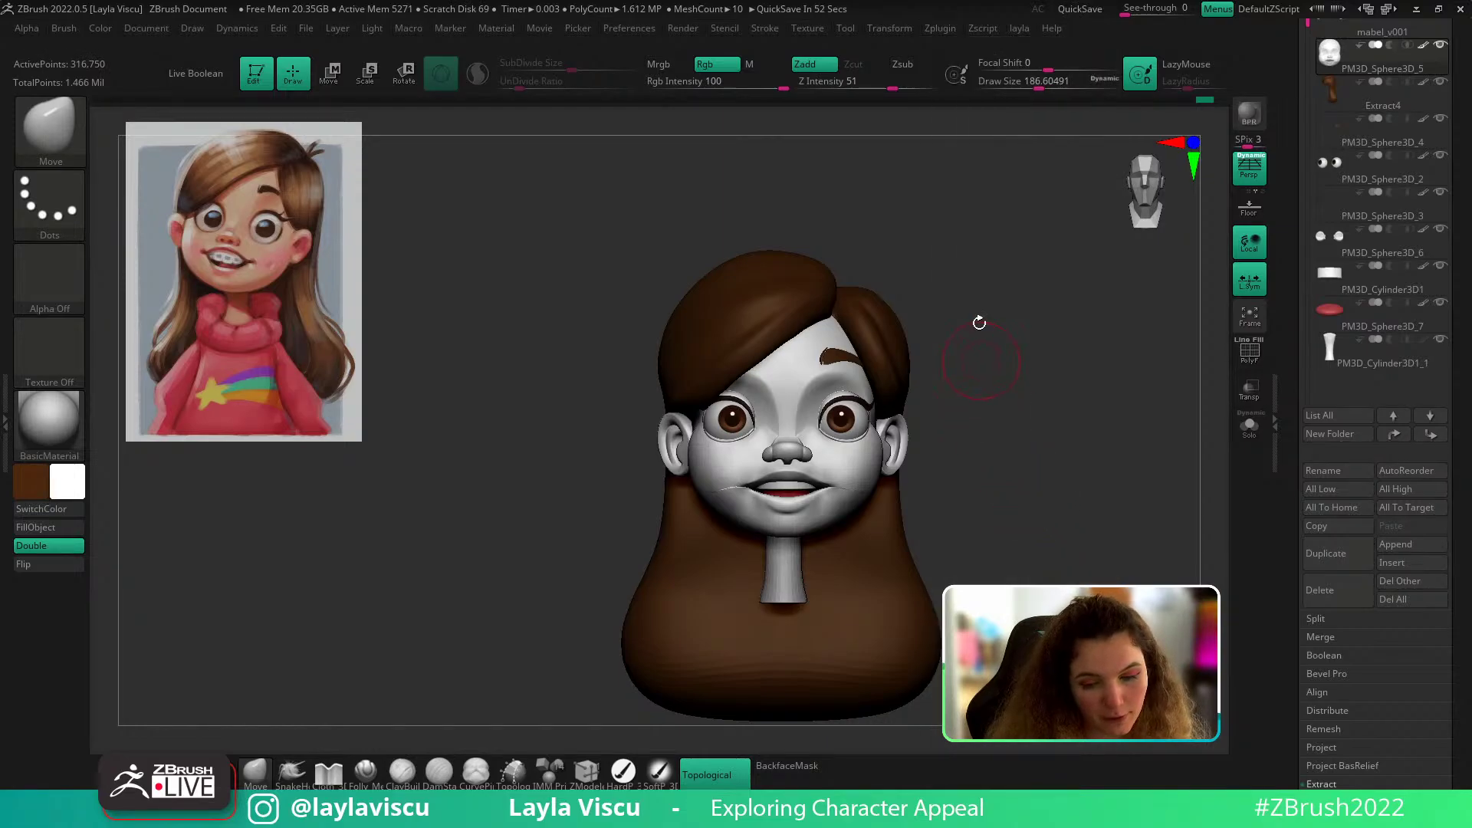
pyautogui.click(941, 30)
pyautogui.scroll(-3, 1020, 307)
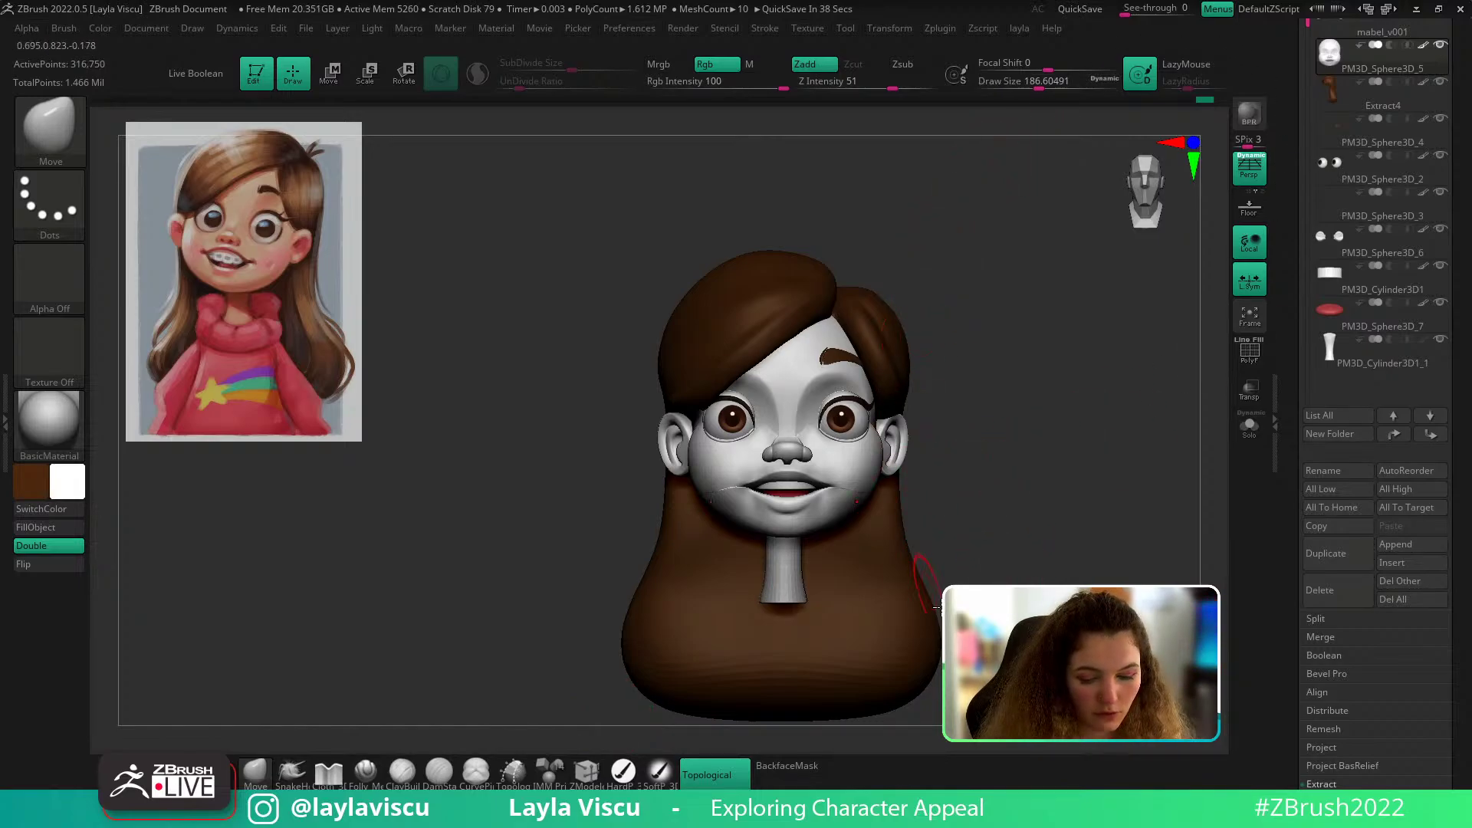
pyautogui.click(938, 28)
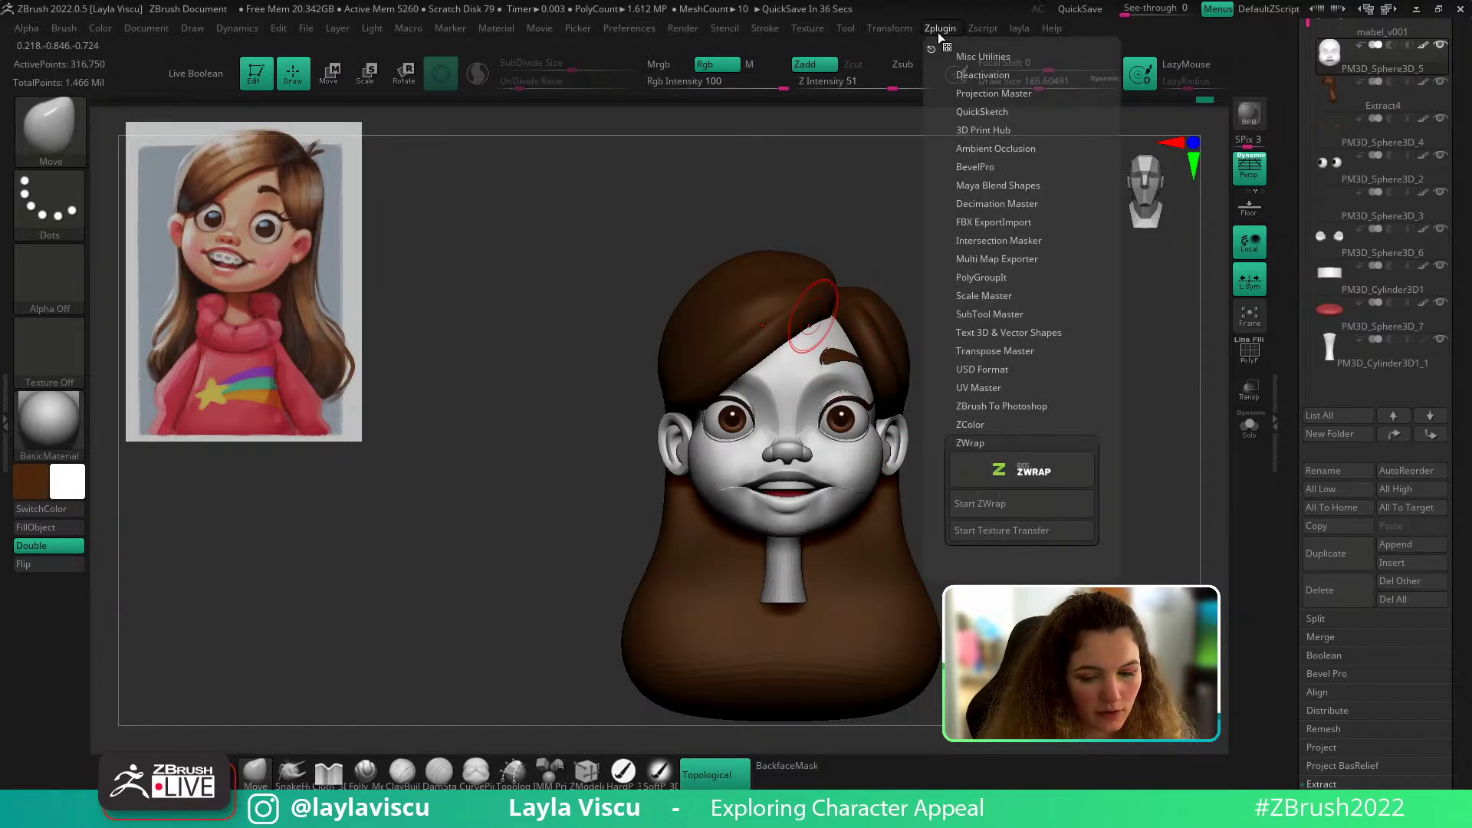
pyautogui.click(1008, 203)
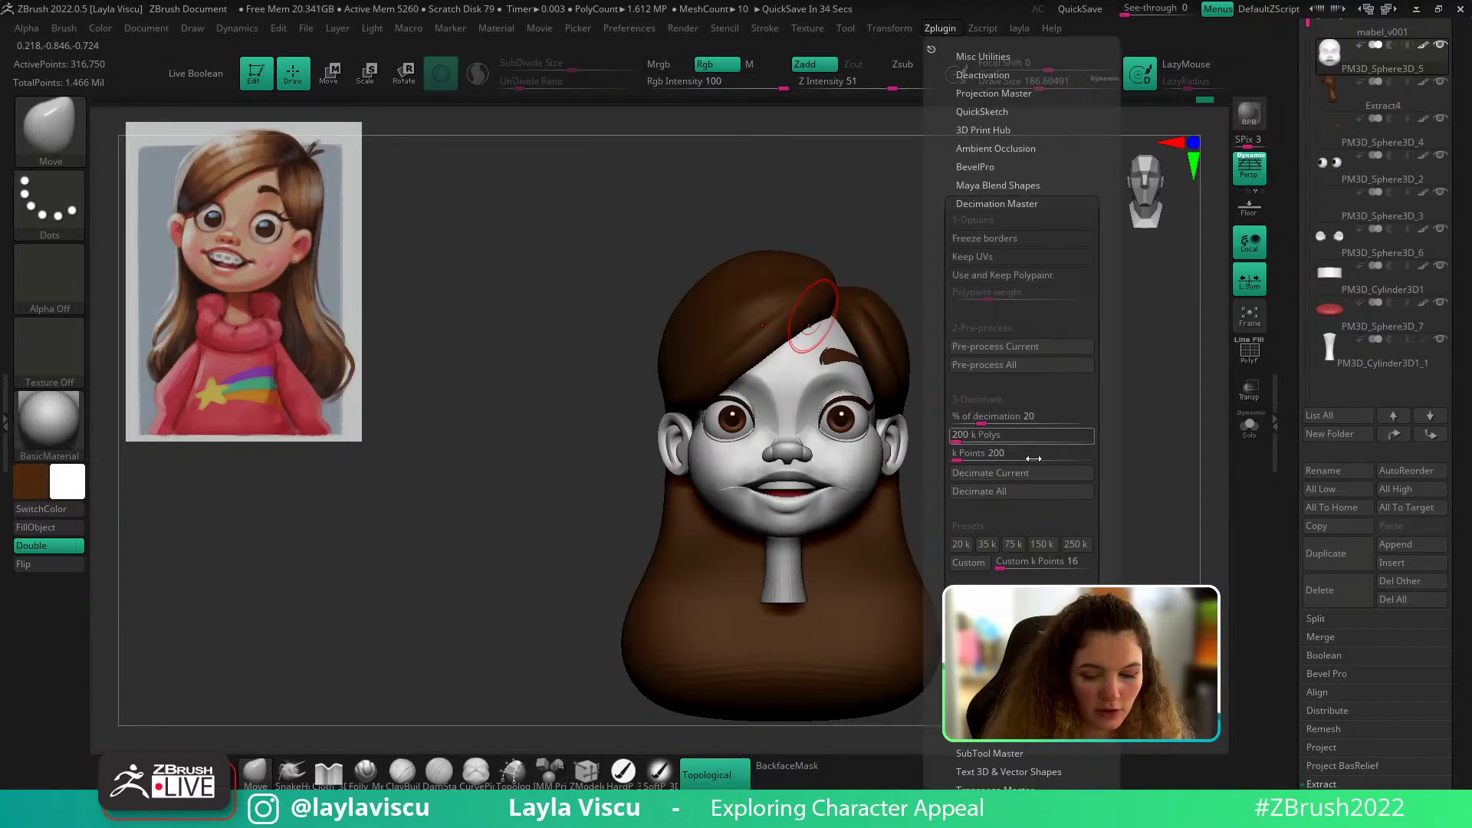
pyautogui.click(1014, 543)
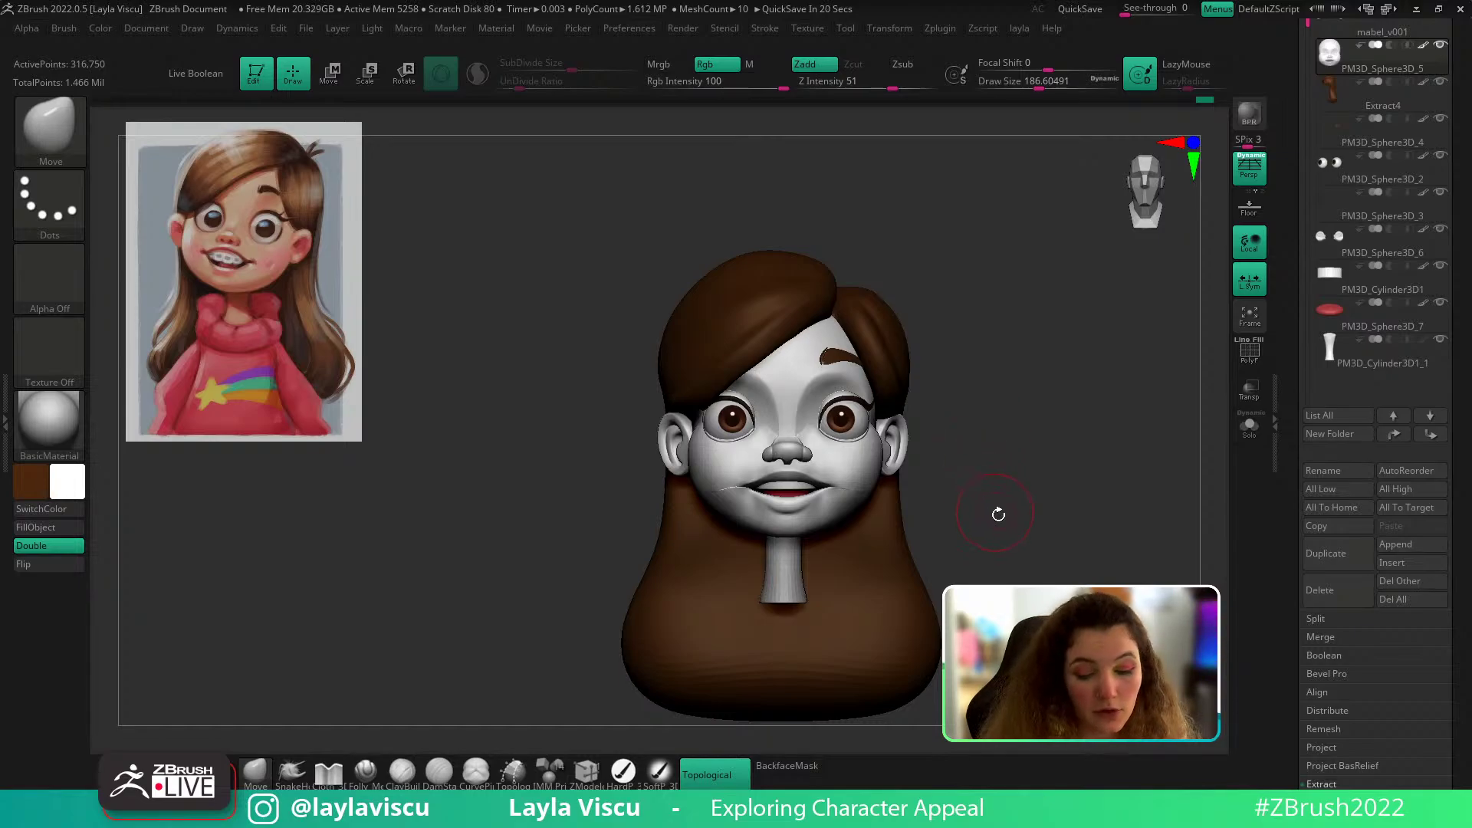
# Step: Select the neck subtool, inspect it in isolation, and review how it joins the head from the front and side
pyautogui.moveTo(932, 521)
pyautogui.keyDown('alt'); pyautogui.mouseDown()
pyautogui.moveTo(916, 441)
pyautogui.moveTo(993, 493)
pyautogui.mouseUp(); pyautogui.keyUp('alt')
pyautogui.keyDown('alt'); pyautogui.click(788, 495); pyautogui.keyUp('alt')
pyautogui.keyDown('ctrl'); pyautogui.moveTo(875, 408); pyautogui.dragTo(809, 475, button='right'); pyautogui.keyUp('ctrl')
pyautogui.moveTo(802, 472)
pyautogui.keyDown('shift'); pyautogui.mouseDown()
pyautogui.moveTo(793, 493)
pyautogui.moveTo(799, 452)
pyautogui.mouseUp(); pyautogui.keyUp('shift')
pyautogui.click(1249, 426)
pyautogui.click(1249, 427)
pyautogui.keyDown('ctrl'); pyautogui.moveTo(1111, 461); pyautogui.dragTo(1002, 447, button='right'); pyautogui.keyUp('ctrl')
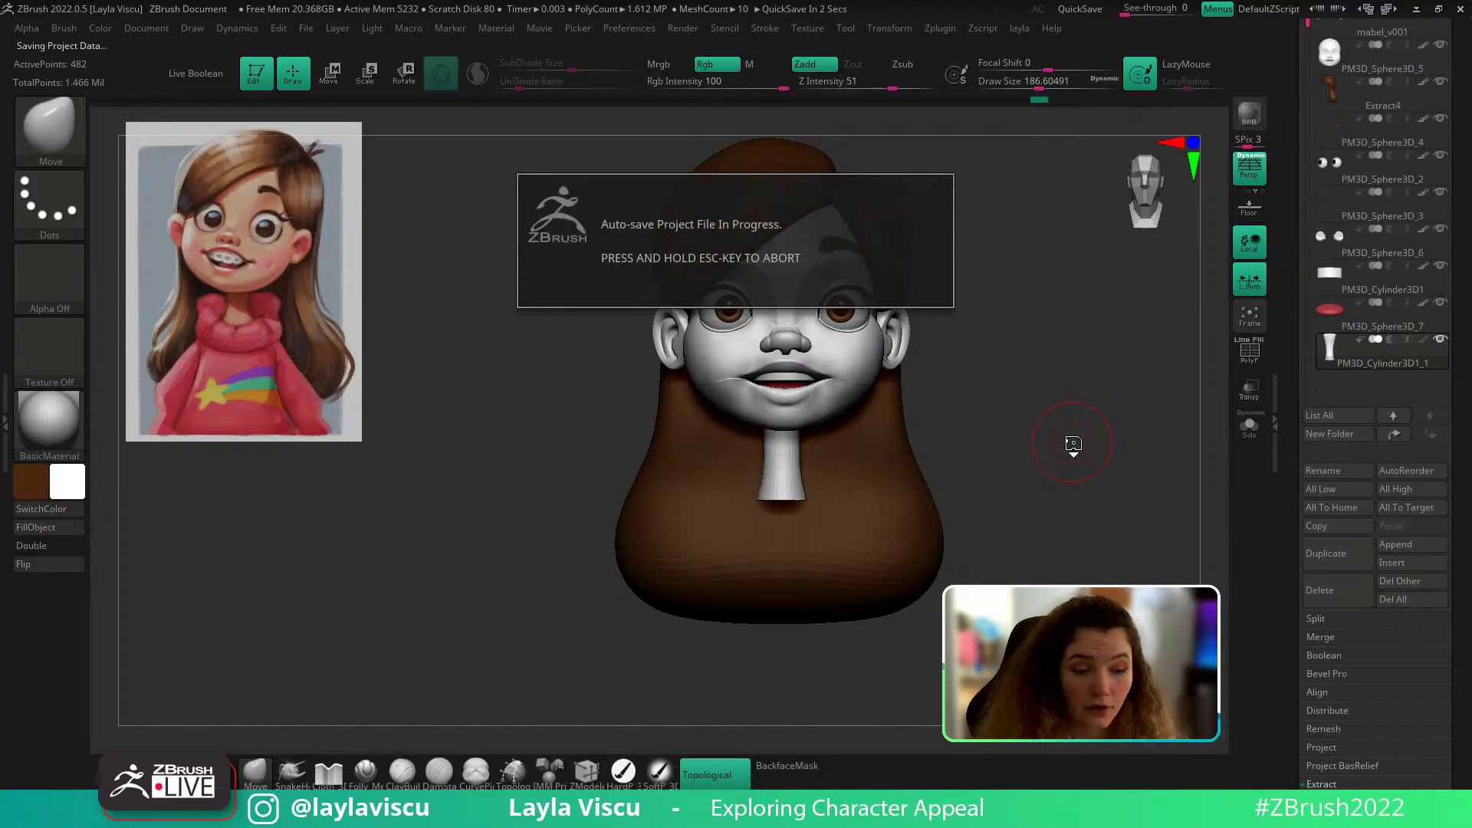
pyautogui.moveTo(1074, 440); pyautogui.dragTo(1012, 438, button='right')
pyautogui.keyDown('ctrl'); pyautogui.moveTo(773, 368); pyautogui.dragTo(718, 538, button='right'); pyautogui.keyUp('ctrl')
pyautogui.keyDown('alt'); pyautogui.moveTo(718, 538); pyautogui.dragTo(765, 627, button='right'); pyautogui.keyUp('alt')
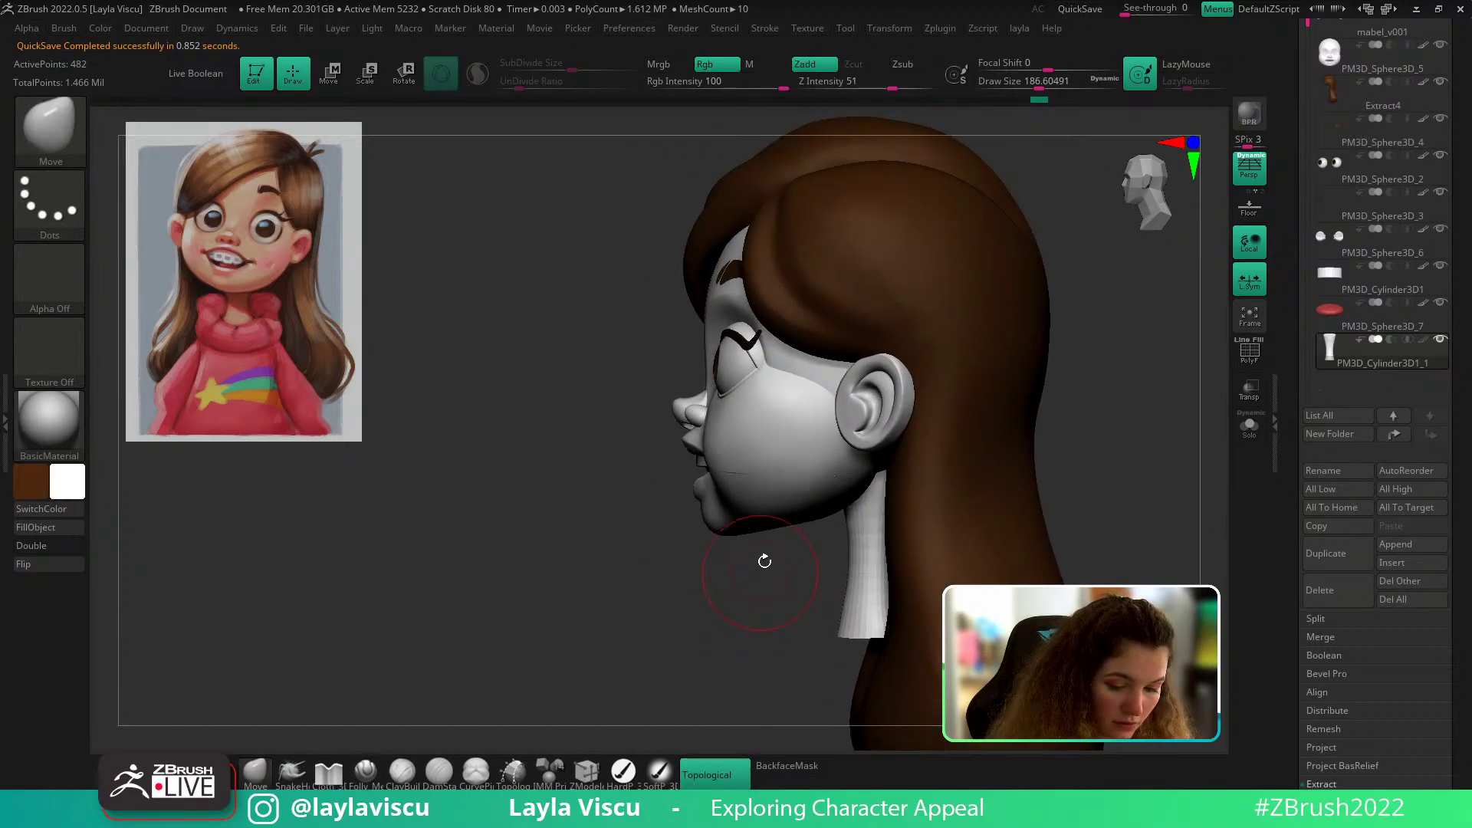
# Step: Select the head and refine the creases at the mouth corners from below with a Move brush of draw size about 29
pyautogui.keyDown('alt'); pyautogui.click(782, 429); pyautogui.keyUp('alt')
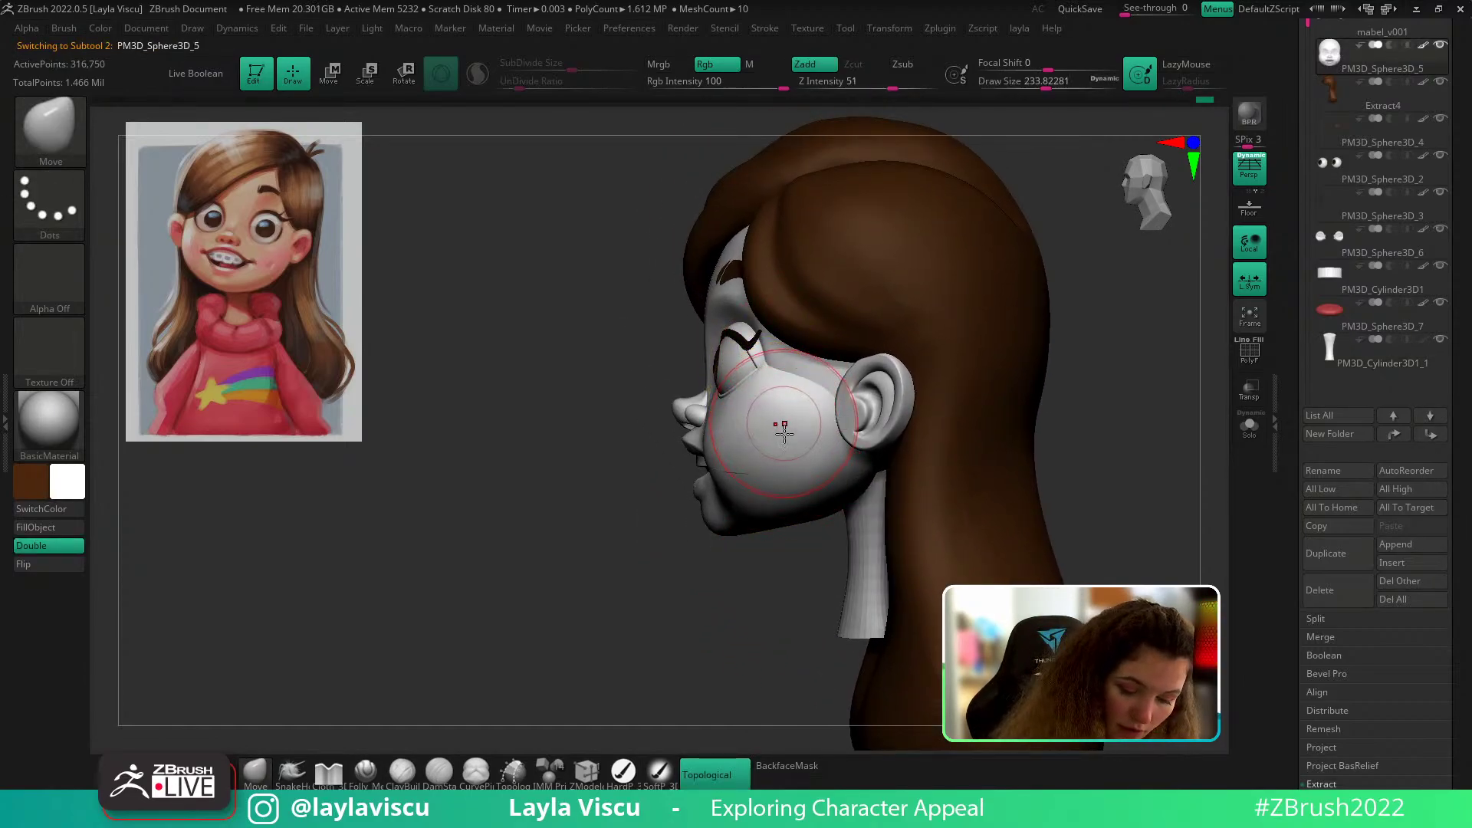
pyautogui.moveTo(1090, 446)
pyautogui.mouseDown()
pyautogui.moveTo(1074, 421)
pyautogui.moveTo(1114, 414)
pyautogui.moveTo(1022, 473)
pyautogui.moveTo(1048, 404)
pyautogui.mouseUp()
pyautogui.keyDown('ctrl'); pyautogui.moveTo(957, 427); pyautogui.dragTo(956, 497, button='right'); pyautogui.keyUp('ctrl')
pyautogui.press('s')
pyautogui.moveTo(944, 430); pyautogui.dragTo(923, 429)
pyautogui.keyDown('ctrl'); pyautogui.moveTo(936, 415); pyautogui.dragTo(933, 467, button='right'); pyautogui.keyUp('ctrl')
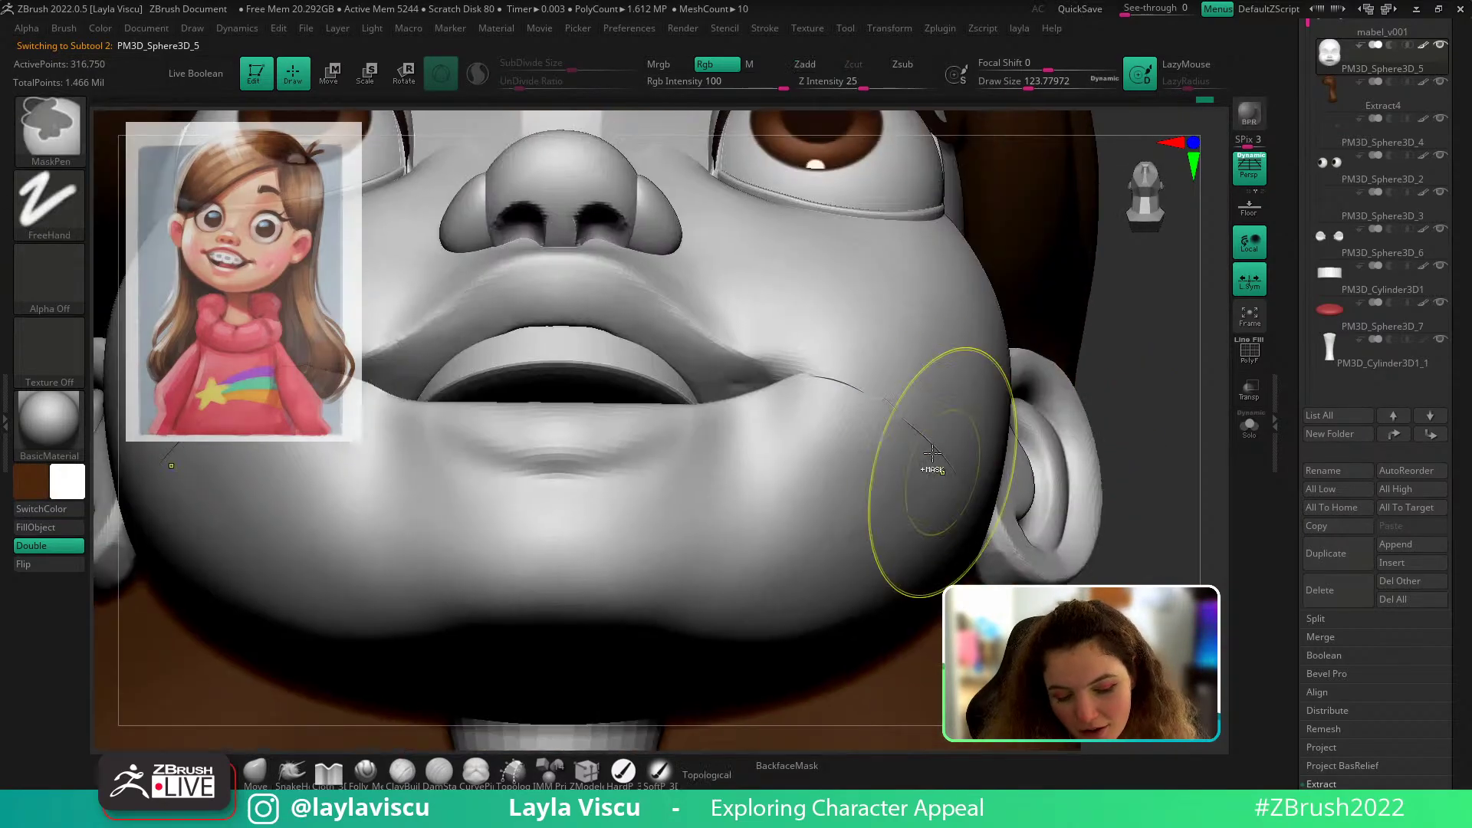
pyautogui.press('s')
pyautogui.moveTo(927, 412); pyautogui.dragTo(874, 411)
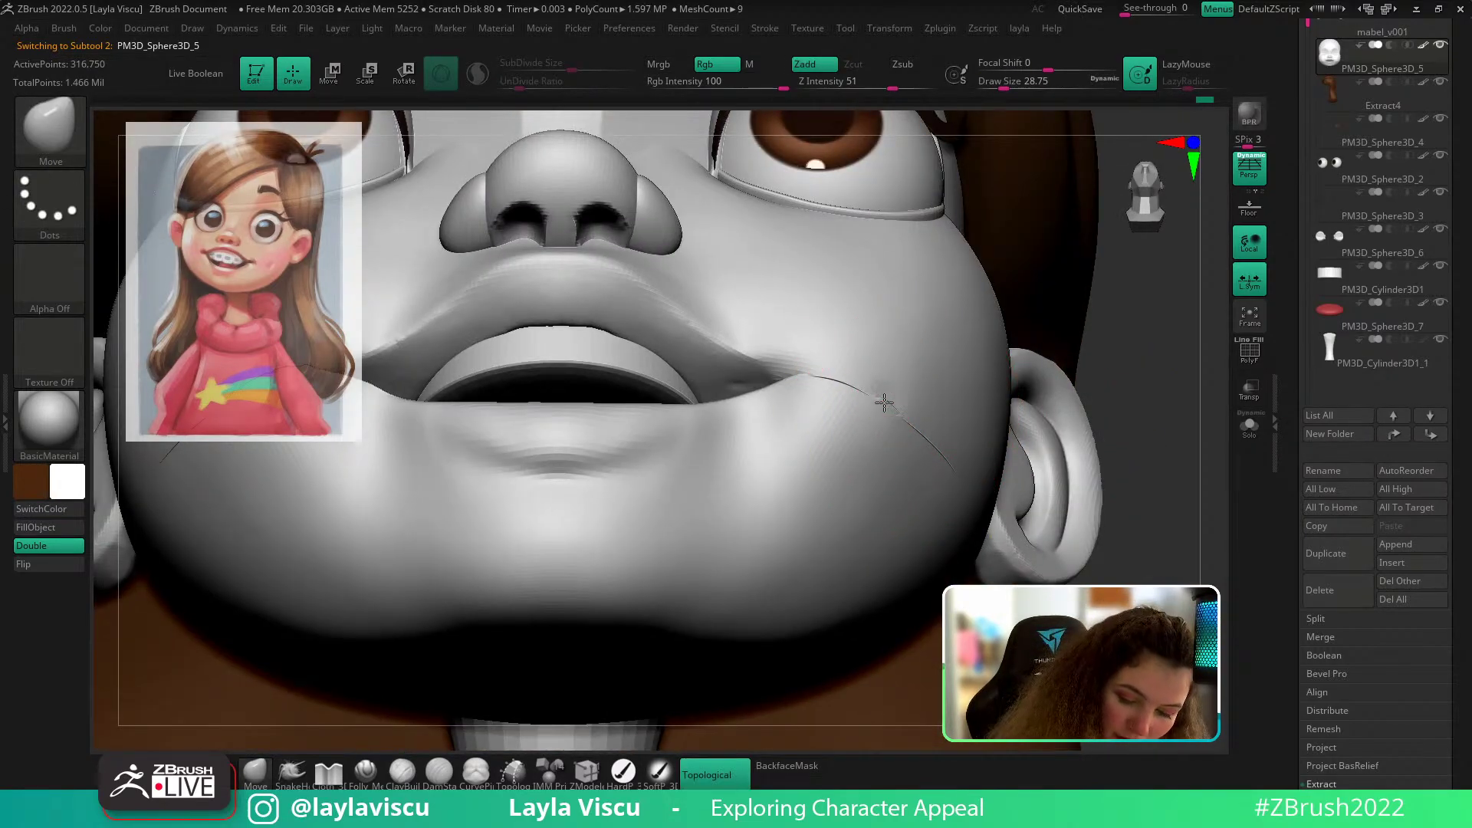
pyautogui.press('s')
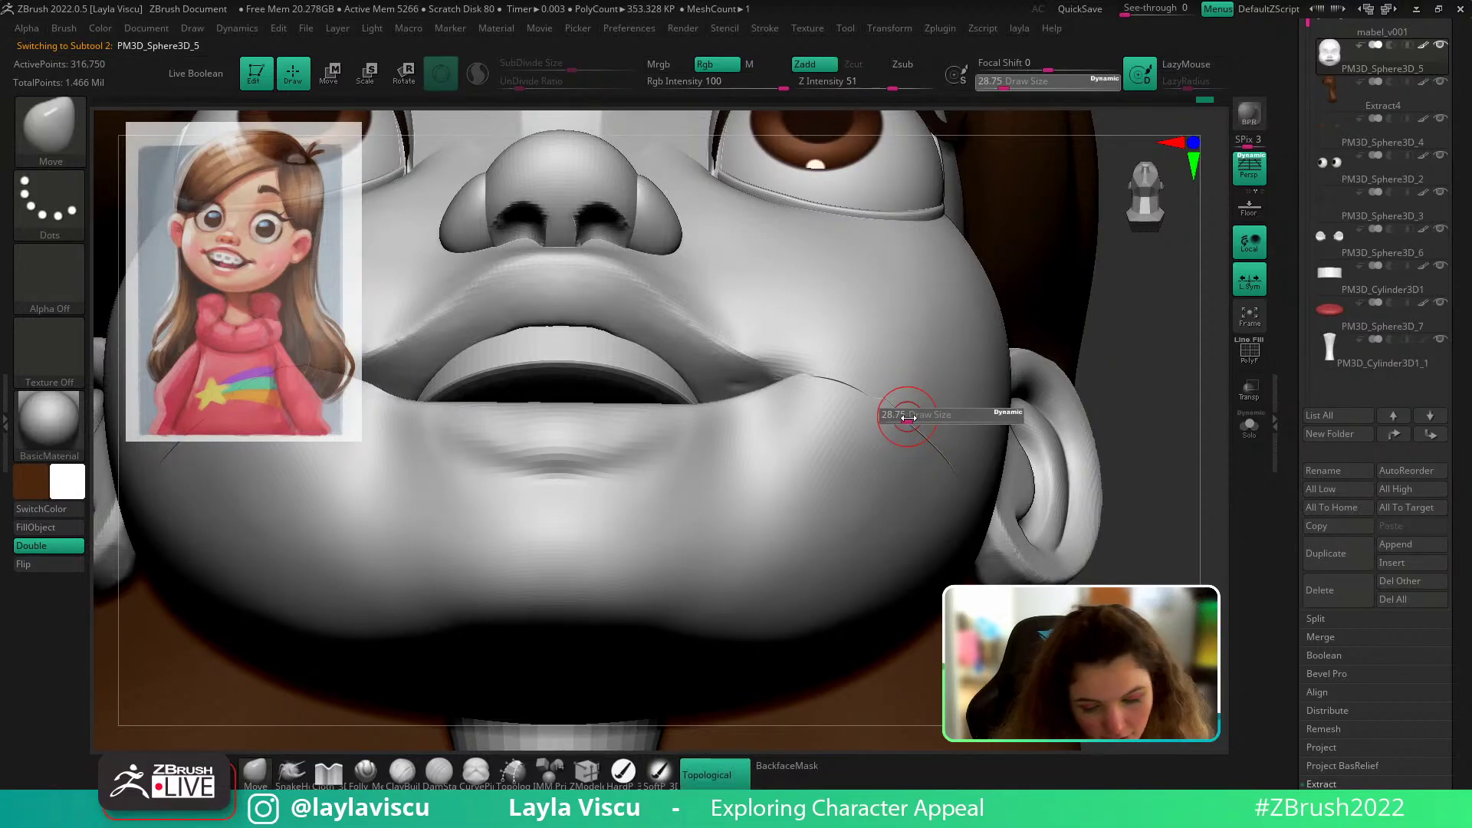
pyautogui.moveTo(908, 418); pyautogui.dragTo(916, 417)
# Step: Adjust the outer ends of the cheek creases from the front with the Move brush at draw sizes of about 59 and 77
pyautogui.moveTo(919, 430)
pyautogui.keyDown('ctrl'); pyautogui.mouseDown(button='right')
pyautogui.moveTo(1051, 361)
pyautogui.moveTo(1083, 514)
pyautogui.moveTo(1020, 445)
pyautogui.mouseUp(button='right'); pyautogui.keyUp('ctrl')
pyautogui.press('s')
pyautogui.moveTo(919, 435); pyautogui.dragTo(942, 435)
pyautogui.keyDown('ctrl'); pyautogui.moveTo(941, 438); pyautogui.dragTo(990, 568, button='right'); pyautogui.keyUp('ctrl')
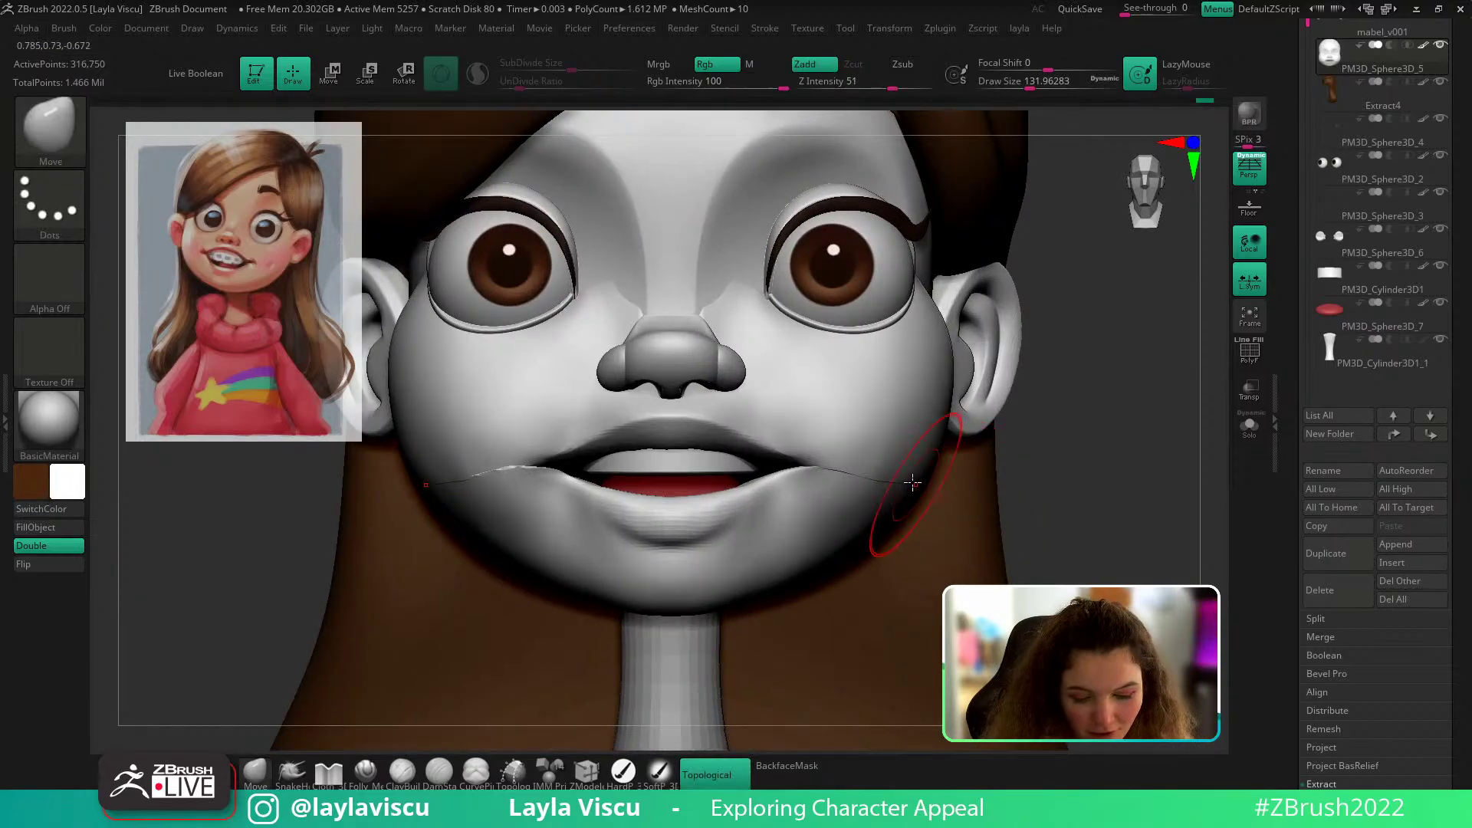
pyautogui.press('s')
pyautogui.moveTo(914, 483); pyautogui.dragTo(882, 464)
pyautogui.press('s')
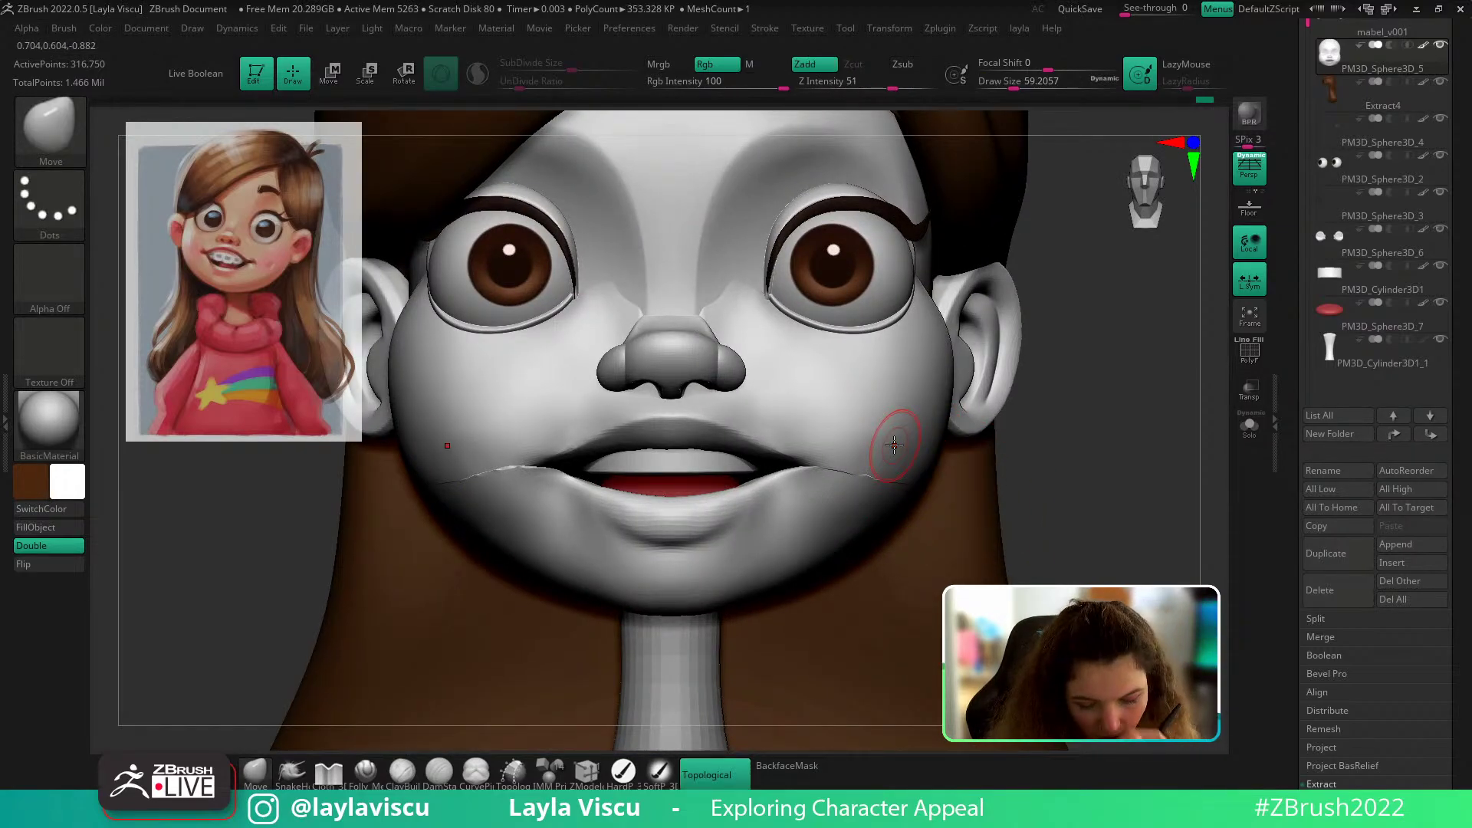
pyautogui.press('s')
pyautogui.moveTo(878, 463); pyautogui.dragTo(882, 464)
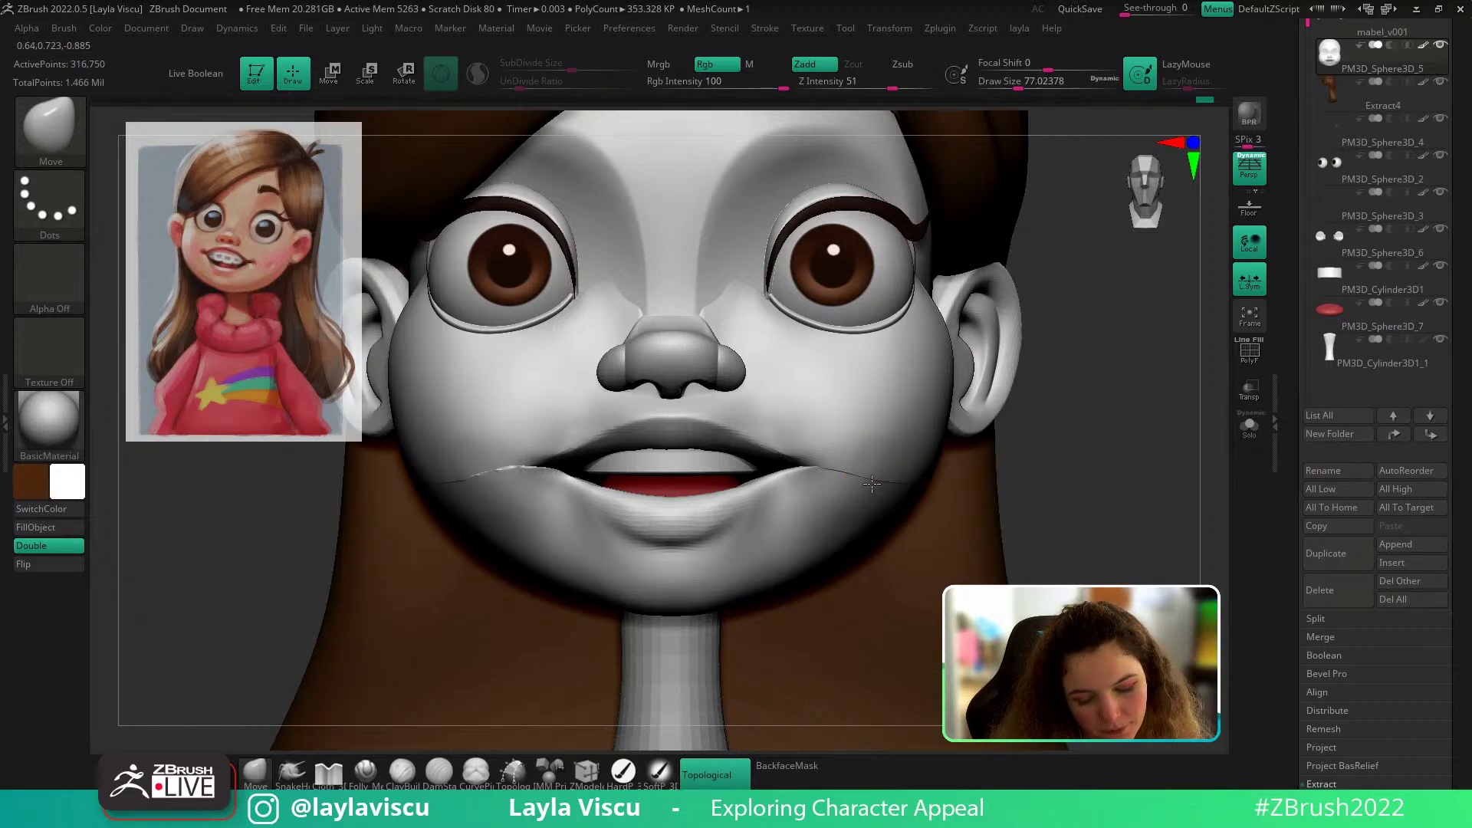
pyautogui.keyDown('alt'); pyautogui.moveTo(1026, 477); pyautogui.dragTo(1035, 337); pyautogui.keyUp('alt')
pyautogui.keyDown('alt'); pyautogui.moveTo(1039, 517); pyautogui.dragTo(1030, 496); pyautogui.keyUp('alt')
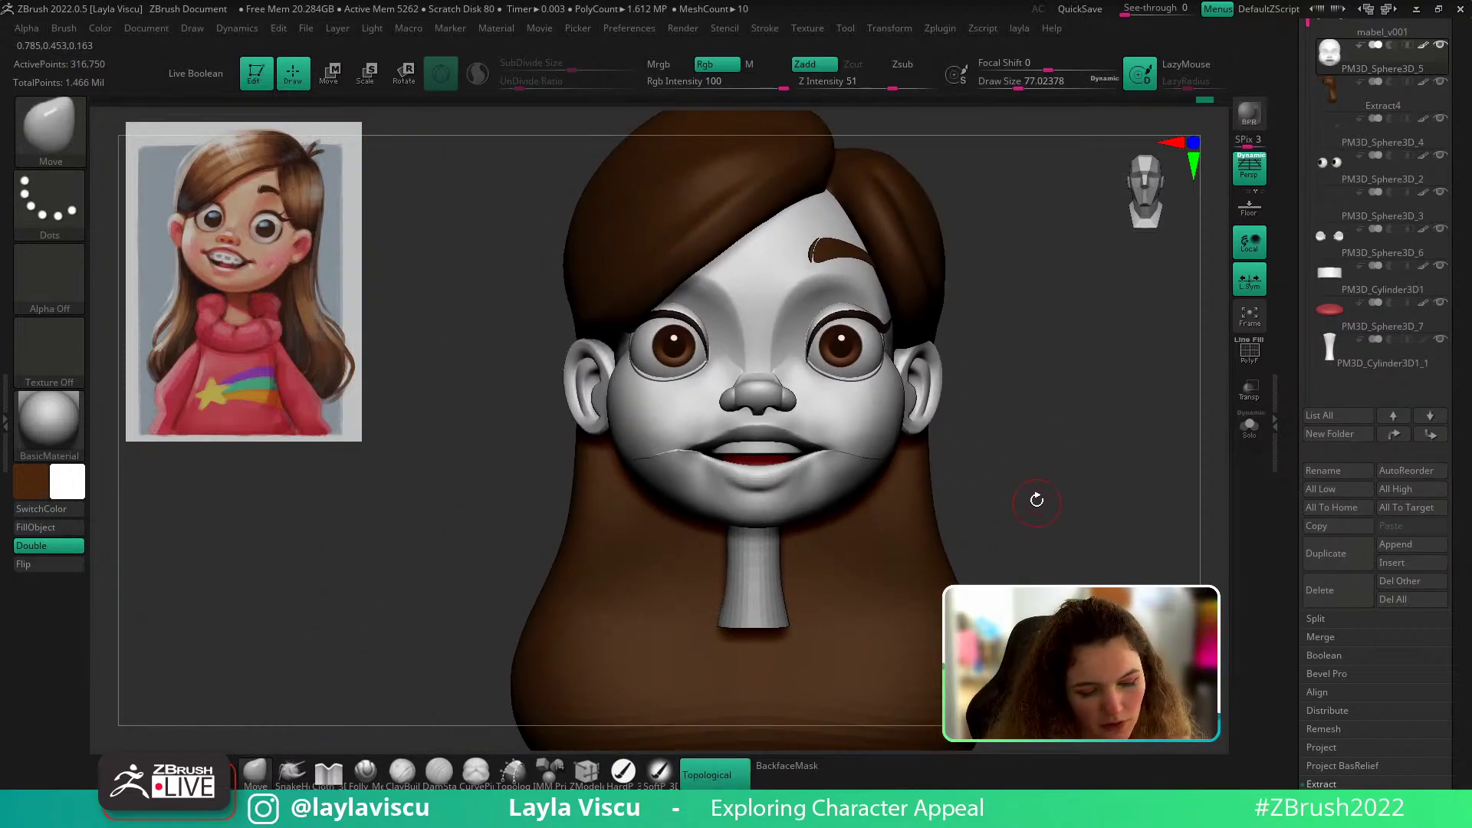
# Step: Carve the cheek area beside the nose below the inner eye with the ClayBuildup brush at a draw size of about 77
pyautogui.moveTo(1033, 473); pyautogui.dragTo(864, 529, button='right')
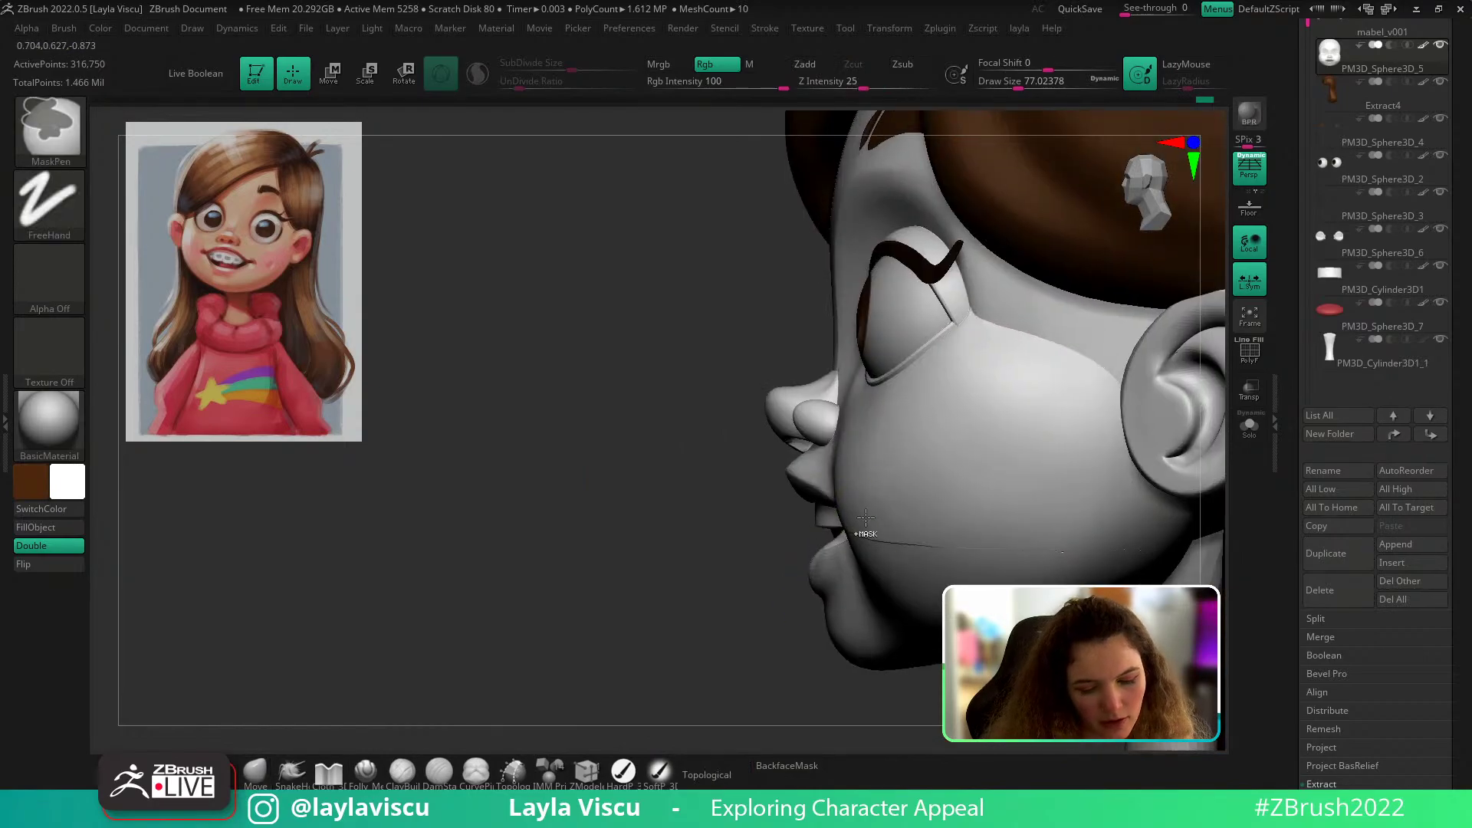
pyautogui.moveTo(737, 460); pyautogui.dragTo(847, 430, button='right')
pyautogui.keyDown('ctrl'); pyautogui.moveTo(850, 377); pyautogui.dragTo(881, 404, button='right'); pyautogui.keyUp('ctrl')
pyautogui.keyDown('ctrl'); pyautogui.moveTo(930, 519); pyautogui.dragTo(865, 432, button='right'); pyautogui.keyUp('ctrl')
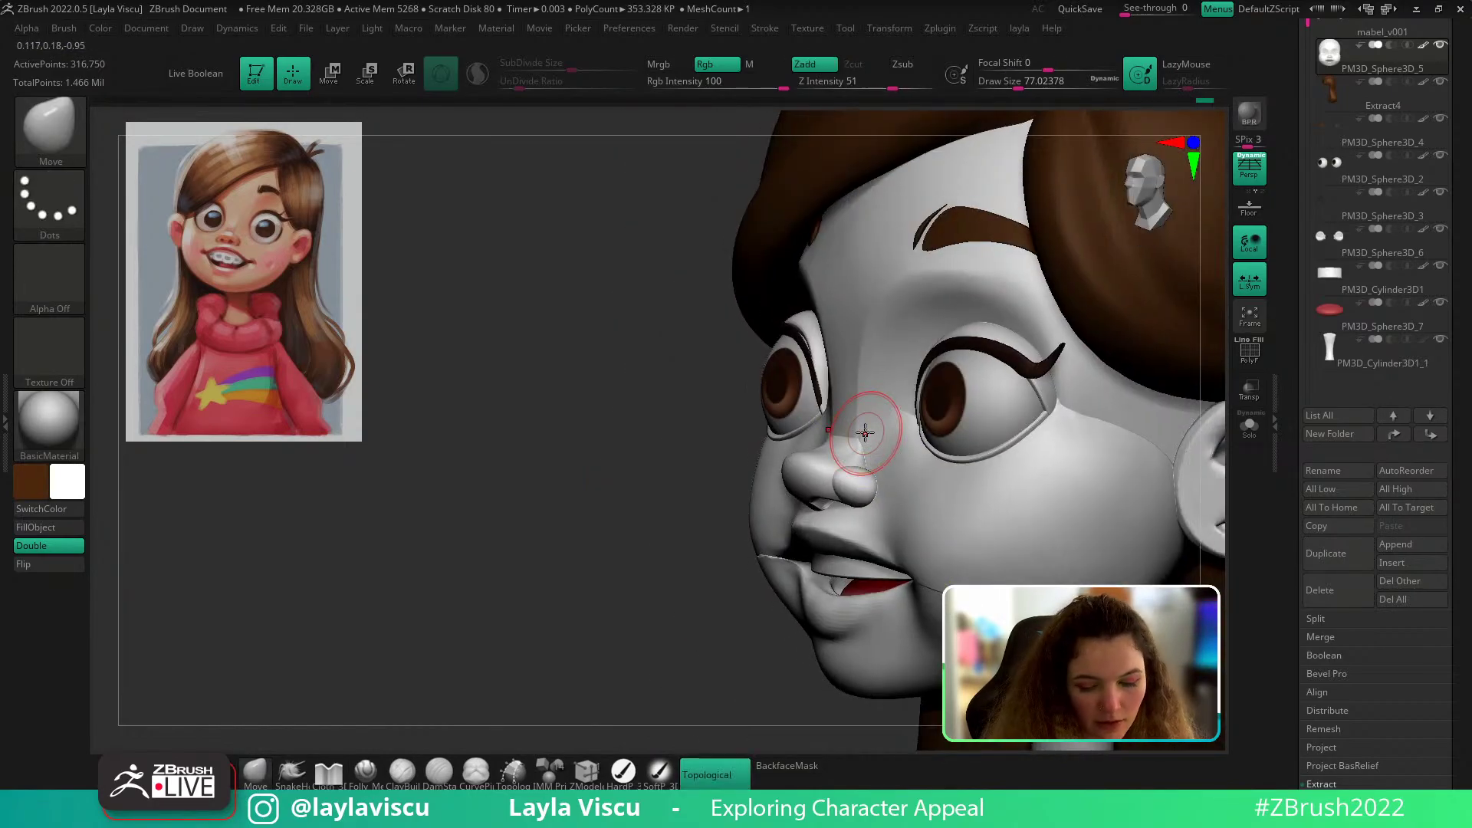
pyautogui.moveTo(867, 433)
pyautogui.mouseDown()
pyautogui.moveTo(751, 398)
pyautogui.moveTo(851, 498)
pyautogui.moveTo(932, 508)
pyautogui.moveTo(909, 523)
pyautogui.moveTo(930, 514)
pyautogui.mouseUp()
pyautogui.press('b')
pyautogui.press('c')
pyautogui.press('b')
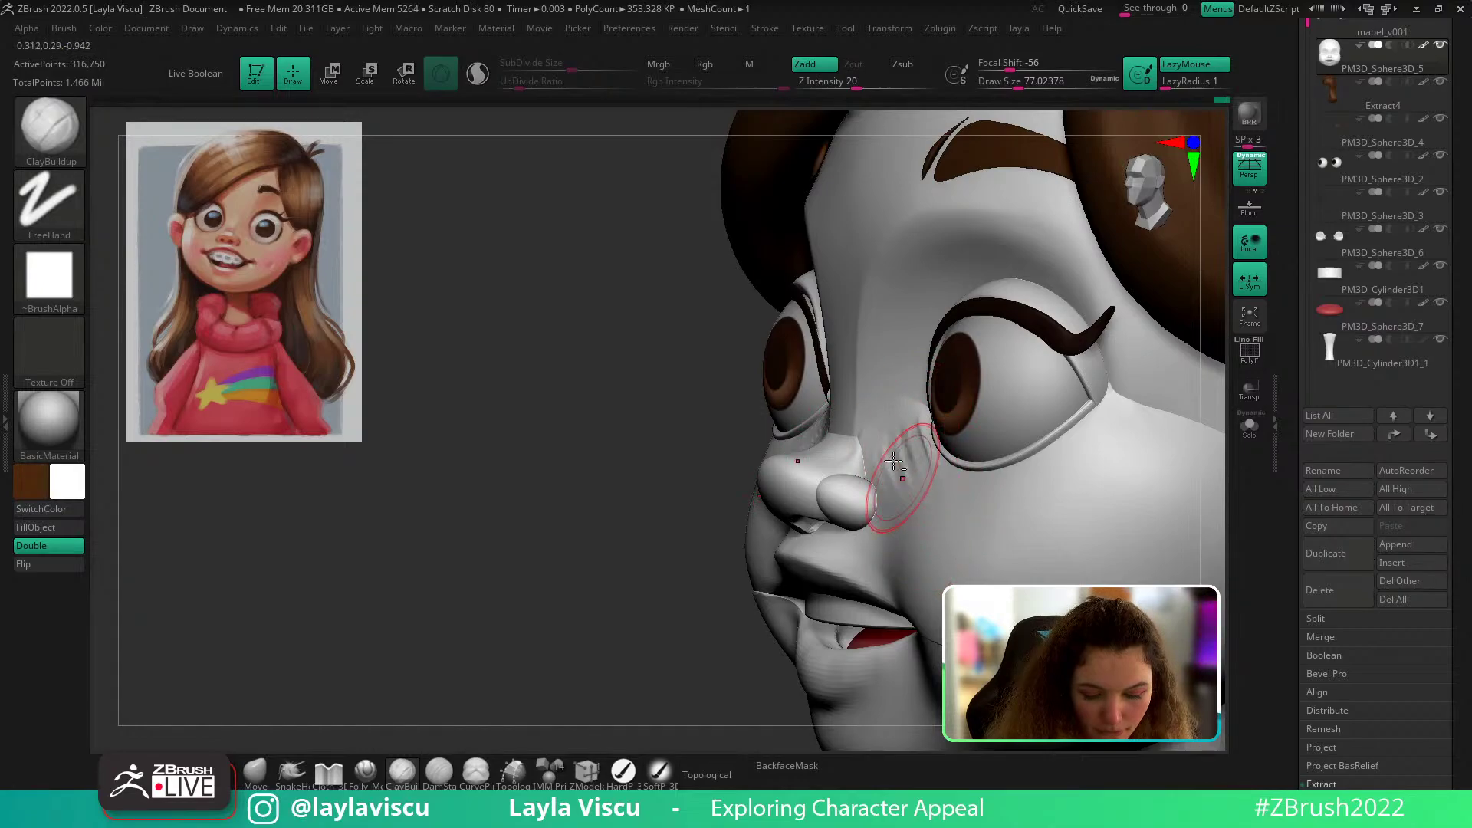
pyautogui.moveTo(894, 462)
pyautogui.keyDown('alt'); pyautogui.mouseDown()
pyautogui.moveTo(885, 427)
pyautogui.moveTo(920, 487)
pyautogui.moveTo(905, 471)
pyautogui.mouseUp(); pyautogui.keyUp('alt')
pyautogui.moveTo(909, 472)
pyautogui.keyDown('ctrl'); pyautogui.mouseDown(button='right')
pyautogui.moveTo(832, 376)
pyautogui.moveTo(1087, 523)
pyautogui.mouseUp(button='right'); pyautogui.keyUp('ctrl')
pyautogui.keyDown('alt'); pyautogui.moveTo(1139, 570); pyautogui.dragTo(1119, 512, button='right'); pyautogui.keyUp('alt')
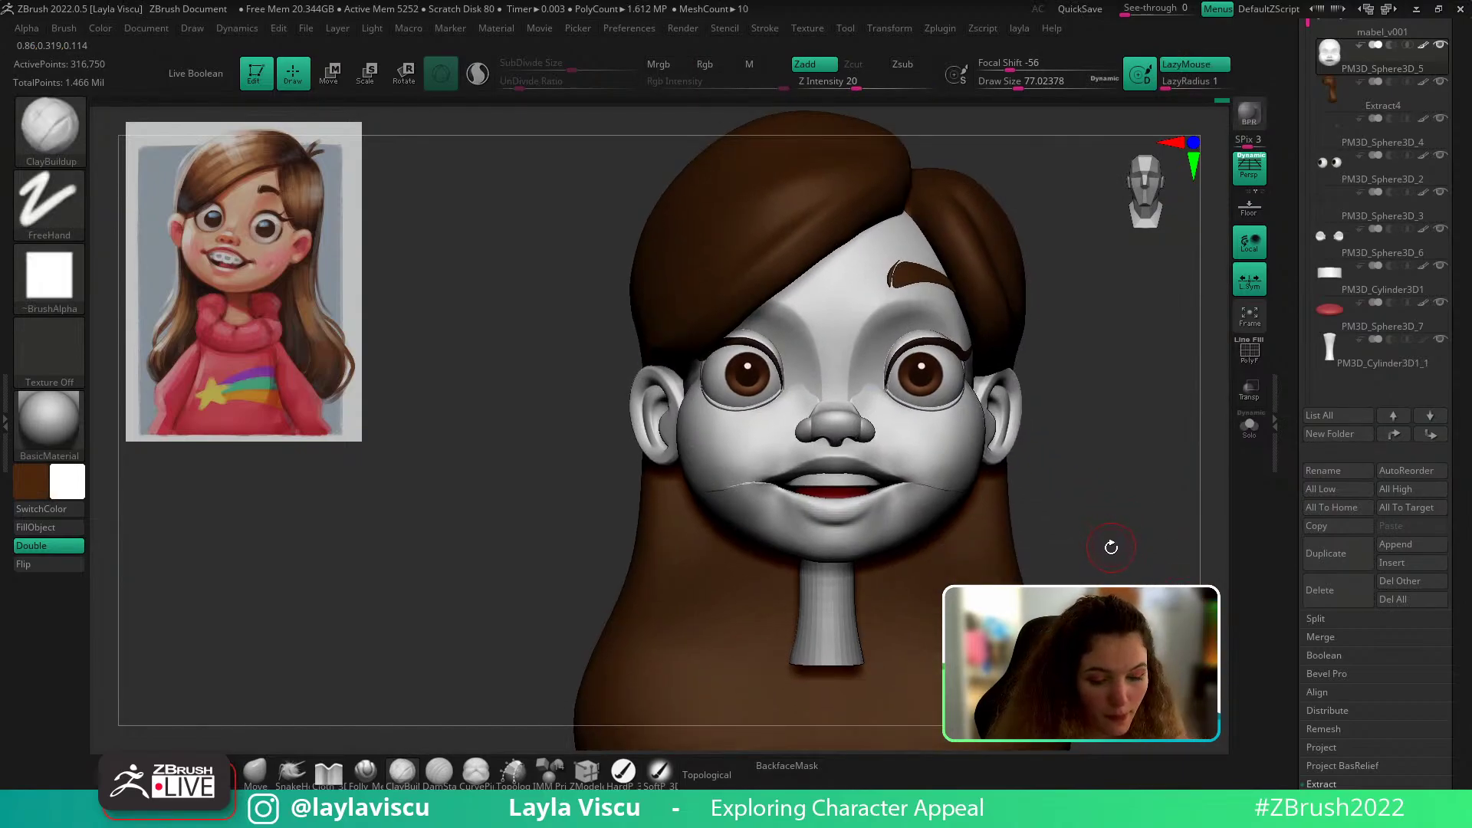
pyautogui.moveTo(1111, 548); pyautogui.dragTo(1095, 539)
pyautogui.keyDown('ctrl'); pyautogui.moveTo(1105, 550); pyautogui.dragTo(1049, 500, button='right'); pyautogui.keyUp('ctrl')
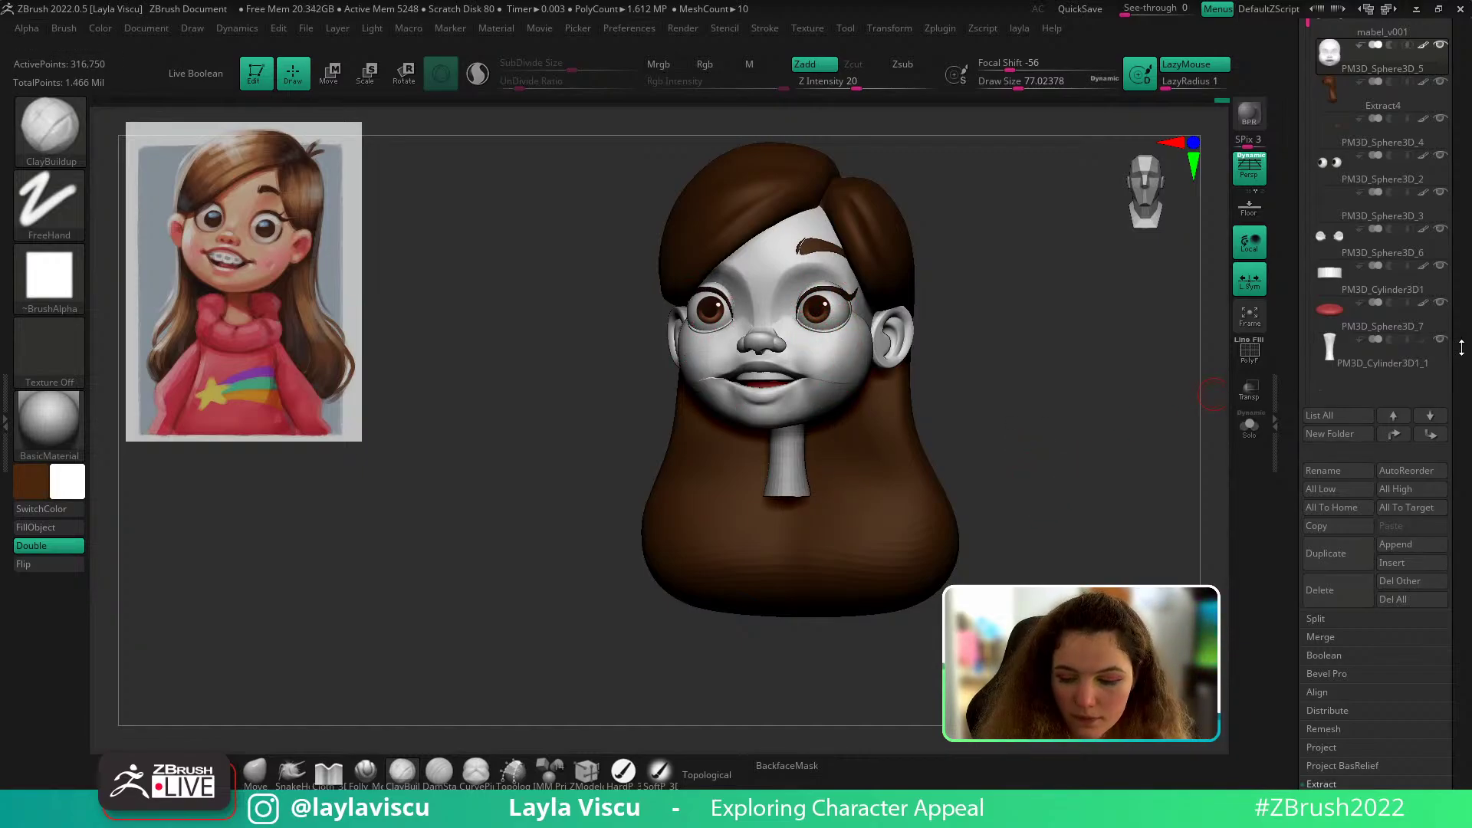
# Step: Append a Sphere3D_1 primitive as a new subtool for the torso
pyautogui.moveTo(1461, 347); pyautogui.dragTo(1462, 487)
pyautogui.moveTo(1368, 112); pyautogui.dragTo(1381, 113)
pyautogui.moveTo(1103, 500); pyautogui.dragTo(1197, 491)
pyautogui.moveTo(1461, 515); pyautogui.dragTo(1462, 537)
pyautogui.click(1400, 683)
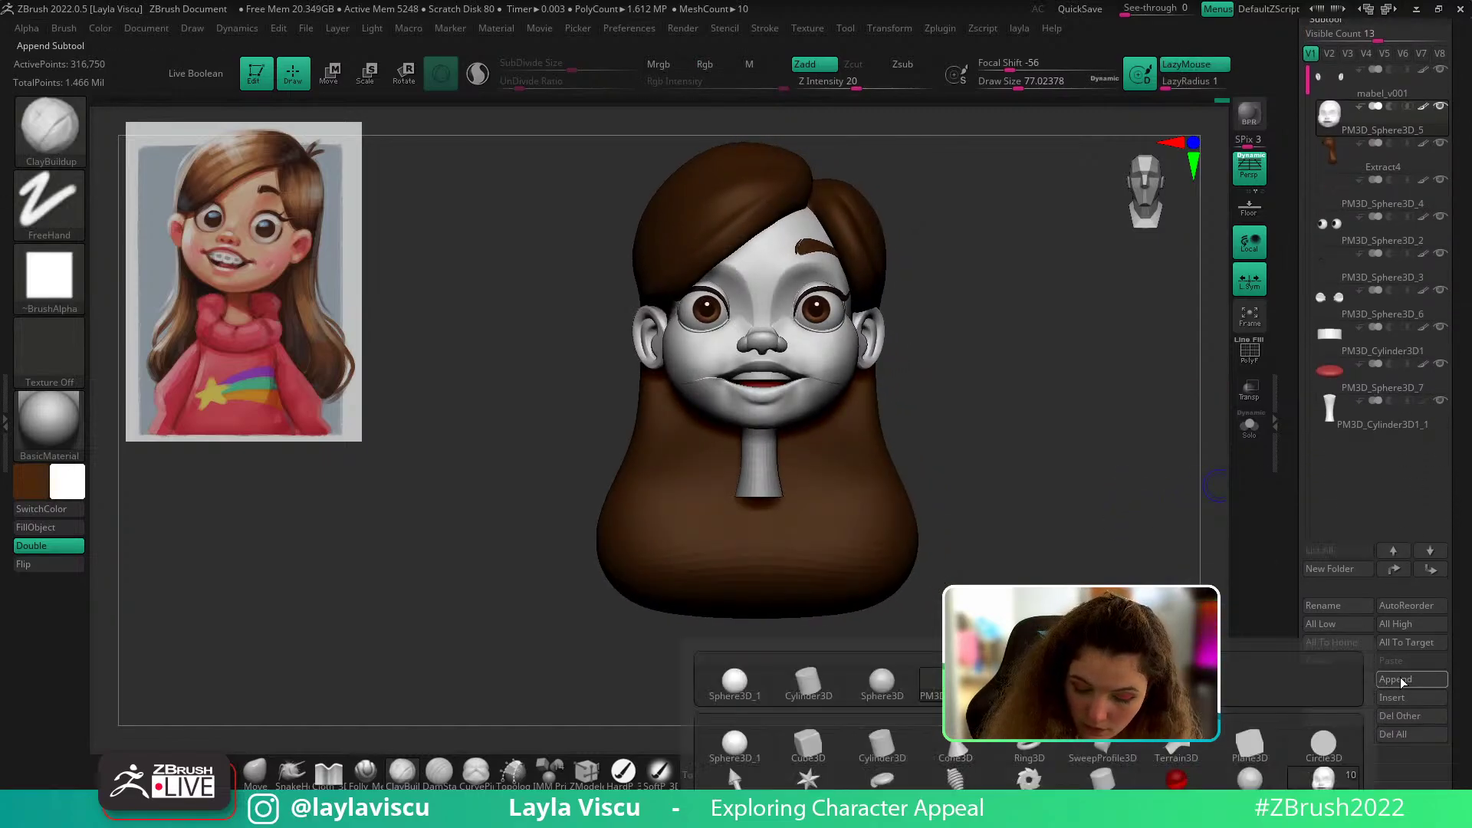
pyautogui.click(735, 748)
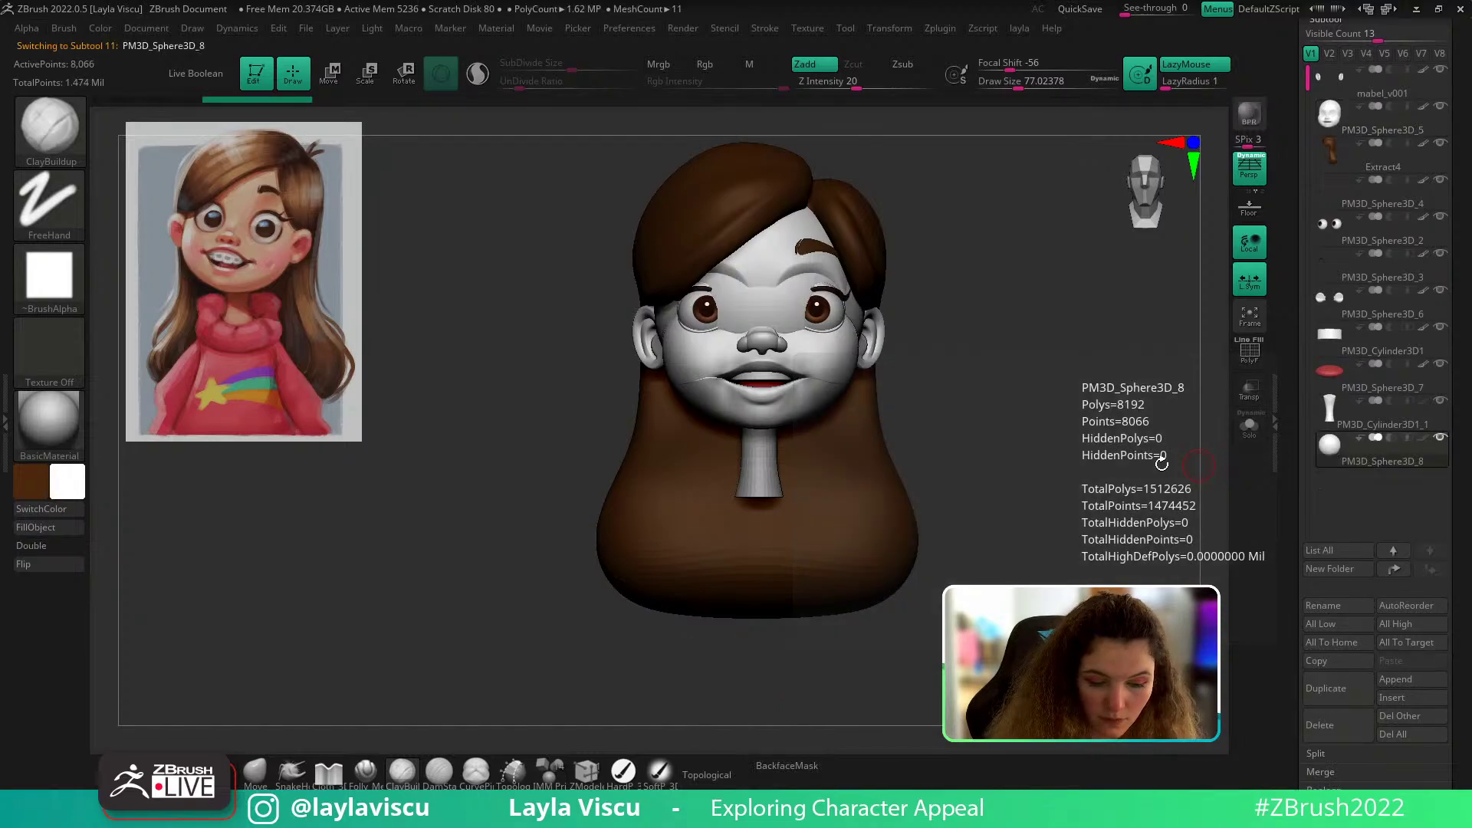
# Step: Move the new sphere straight down to the base of the neck and flatten it from front to back
pyautogui.press('w')
pyautogui.moveTo(761, 222); pyautogui.dragTo(759, 441)
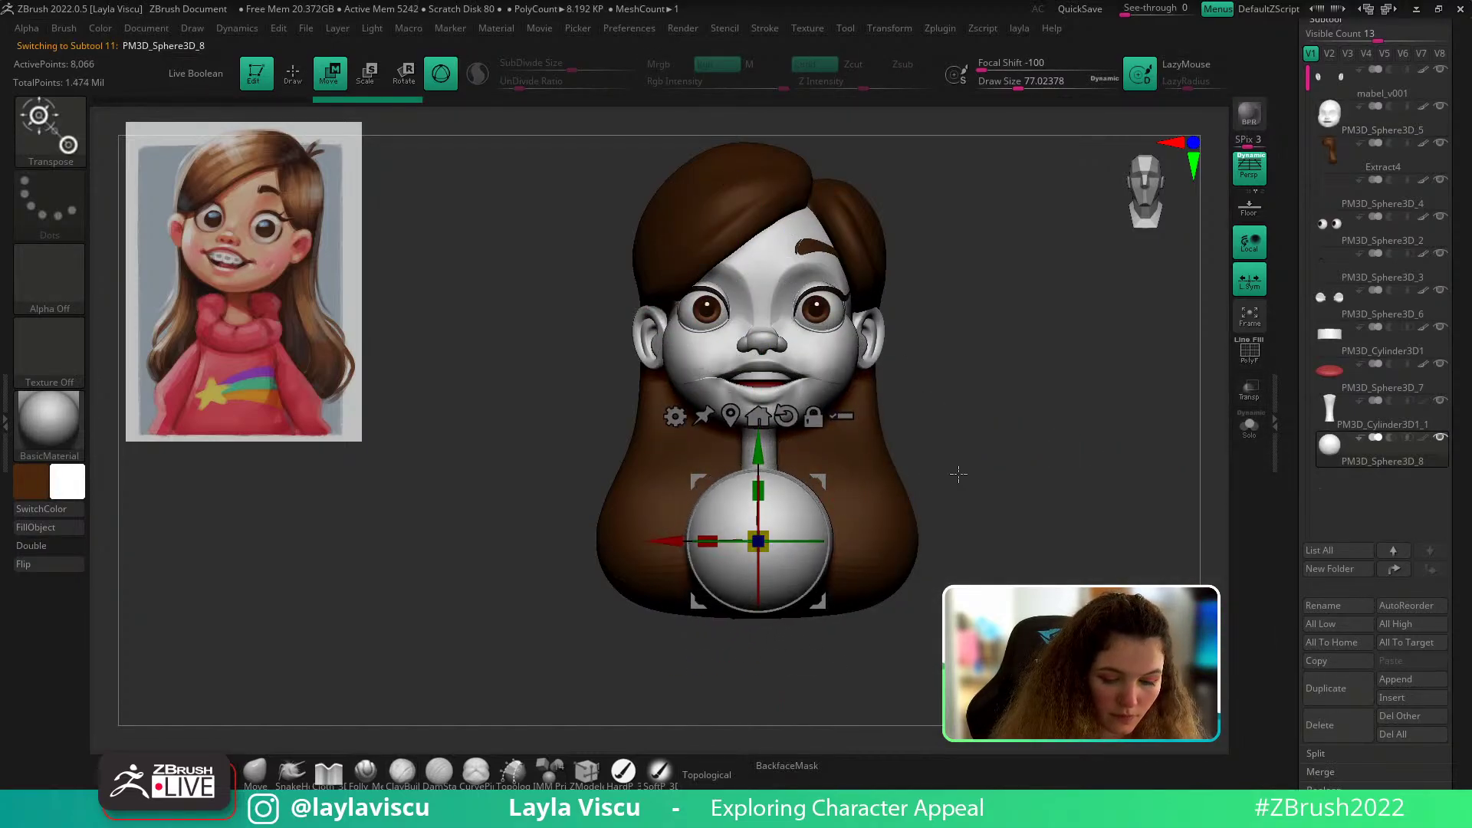
pyautogui.moveTo(953, 470); pyautogui.dragTo(897, 544)
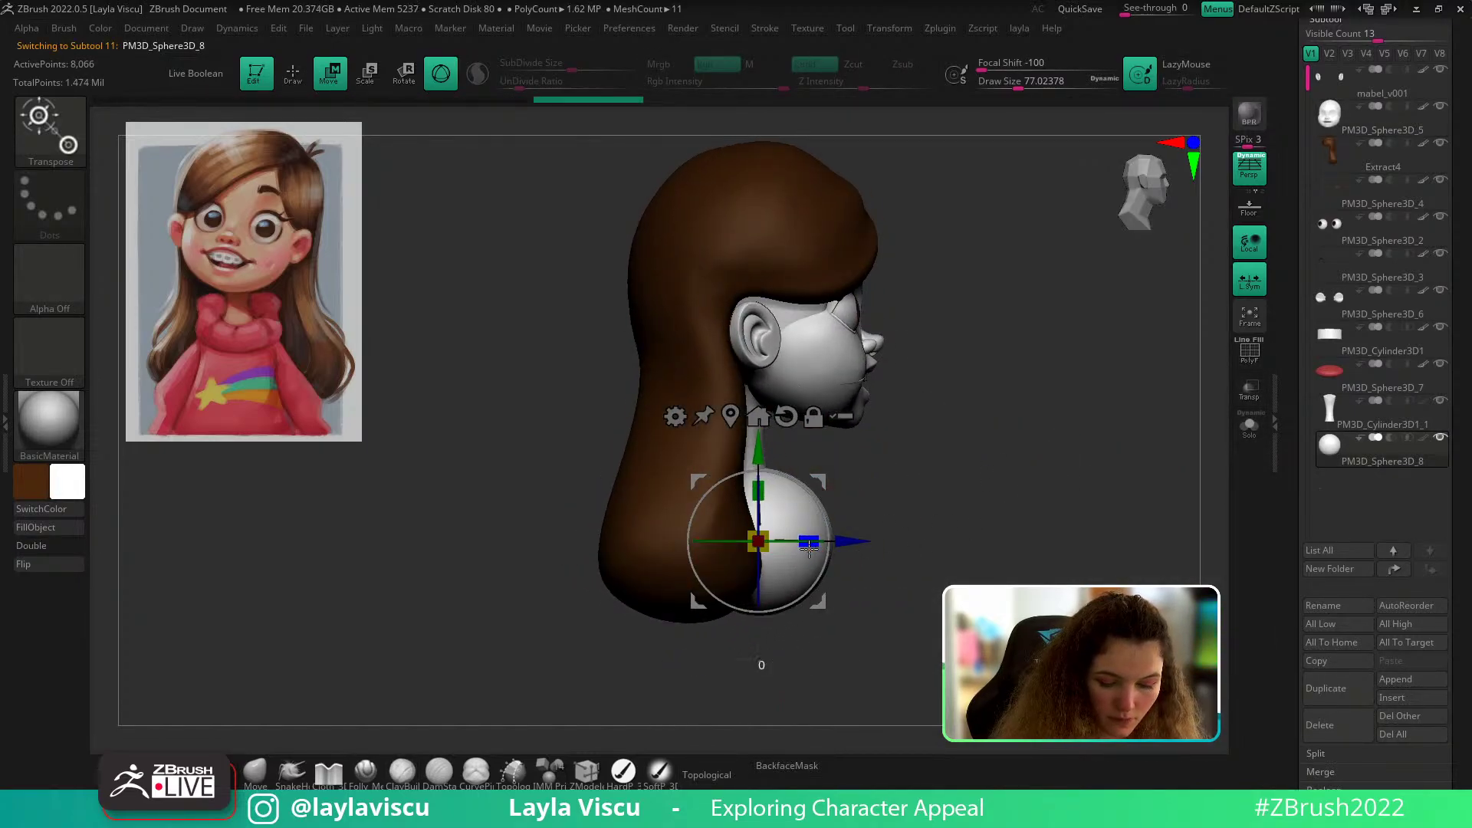
pyautogui.moveTo(974, 491); pyautogui.dragTo(564, 701)
# Step: Widen the upper part of the sphere with the Move brush at a draw size of about 393, without activating Dynamic Subdiv
pyautogui.click(257, 783)
pyautogui.press('s')
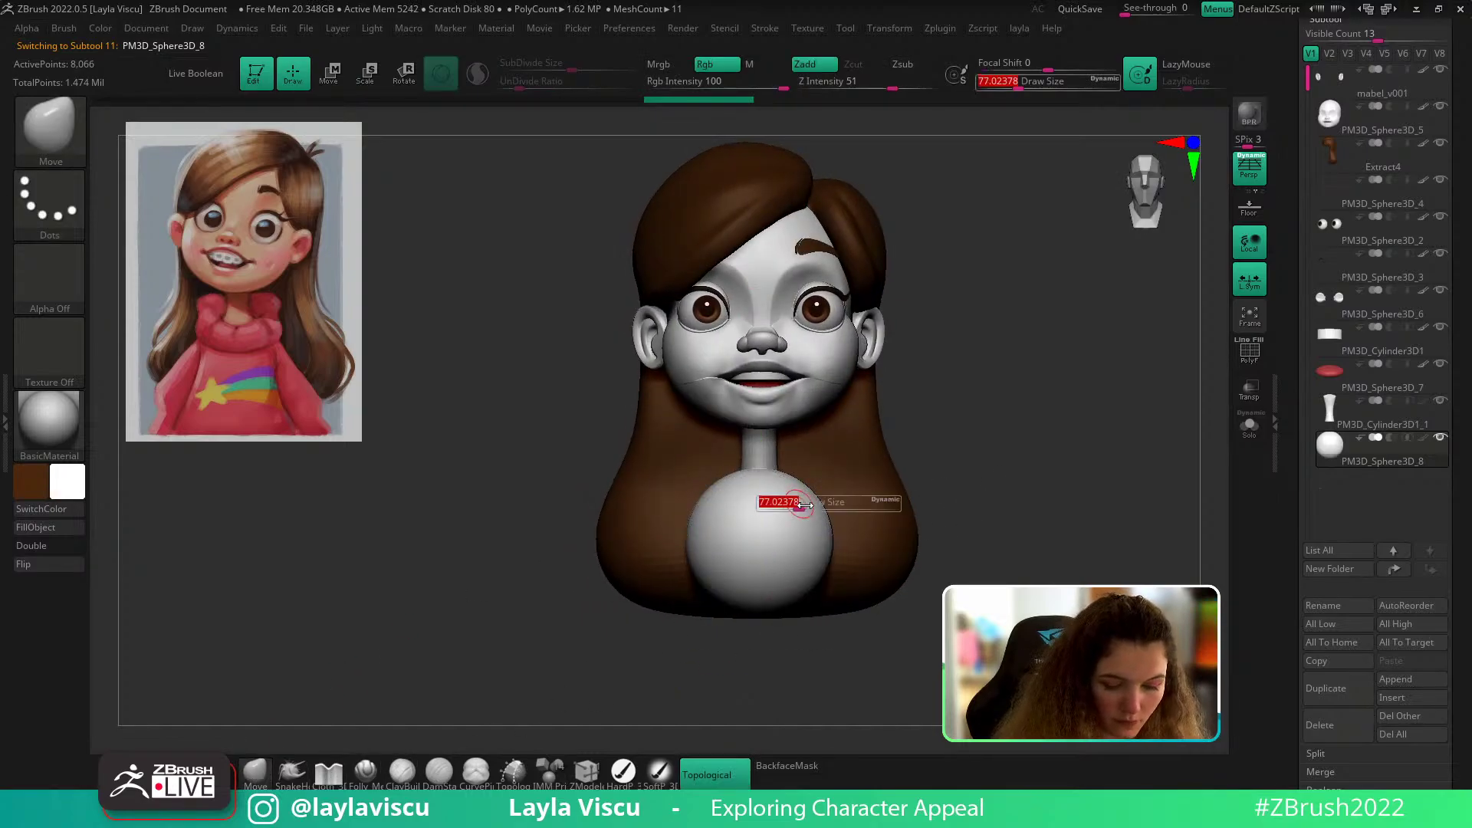
pyautogui.moveTo(827, 504); pyautogui.dragTo(840, 497)
pyautogui.press('s')
pyautogui.press('d')
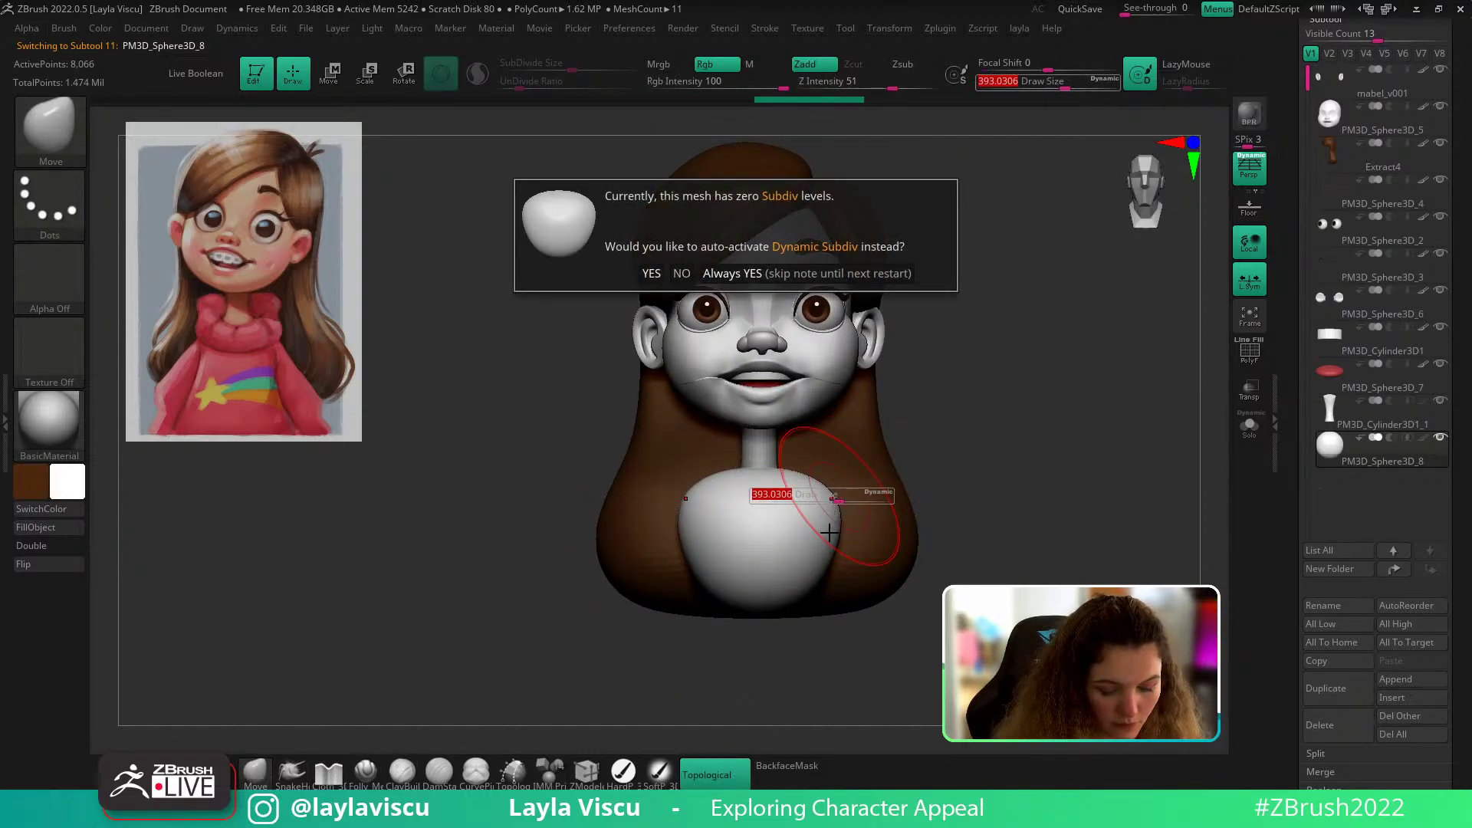
pyautogui.press('Escape')
pyautogui.press('s')
# Step: Rotate the torso sphere upside down so its wide end faces down and stretch it vertically into an elongated egg shape
pyautogui.press('w')
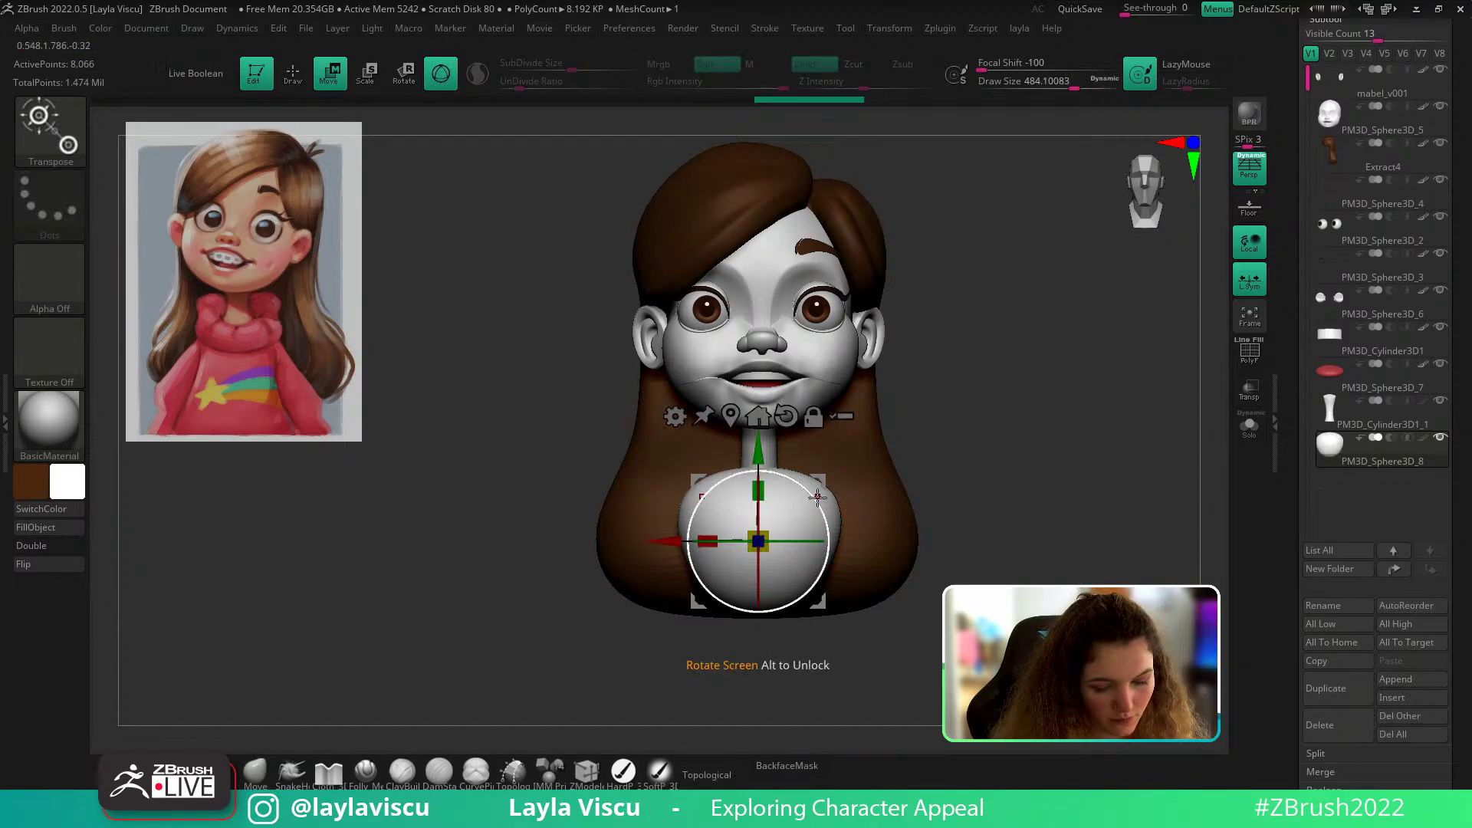
pyautogui.keyDown('shift'); pyautogui.moveTo(809, 495); pyautogui.dragTo(673, 605); pyautogui.keyUp('shift')
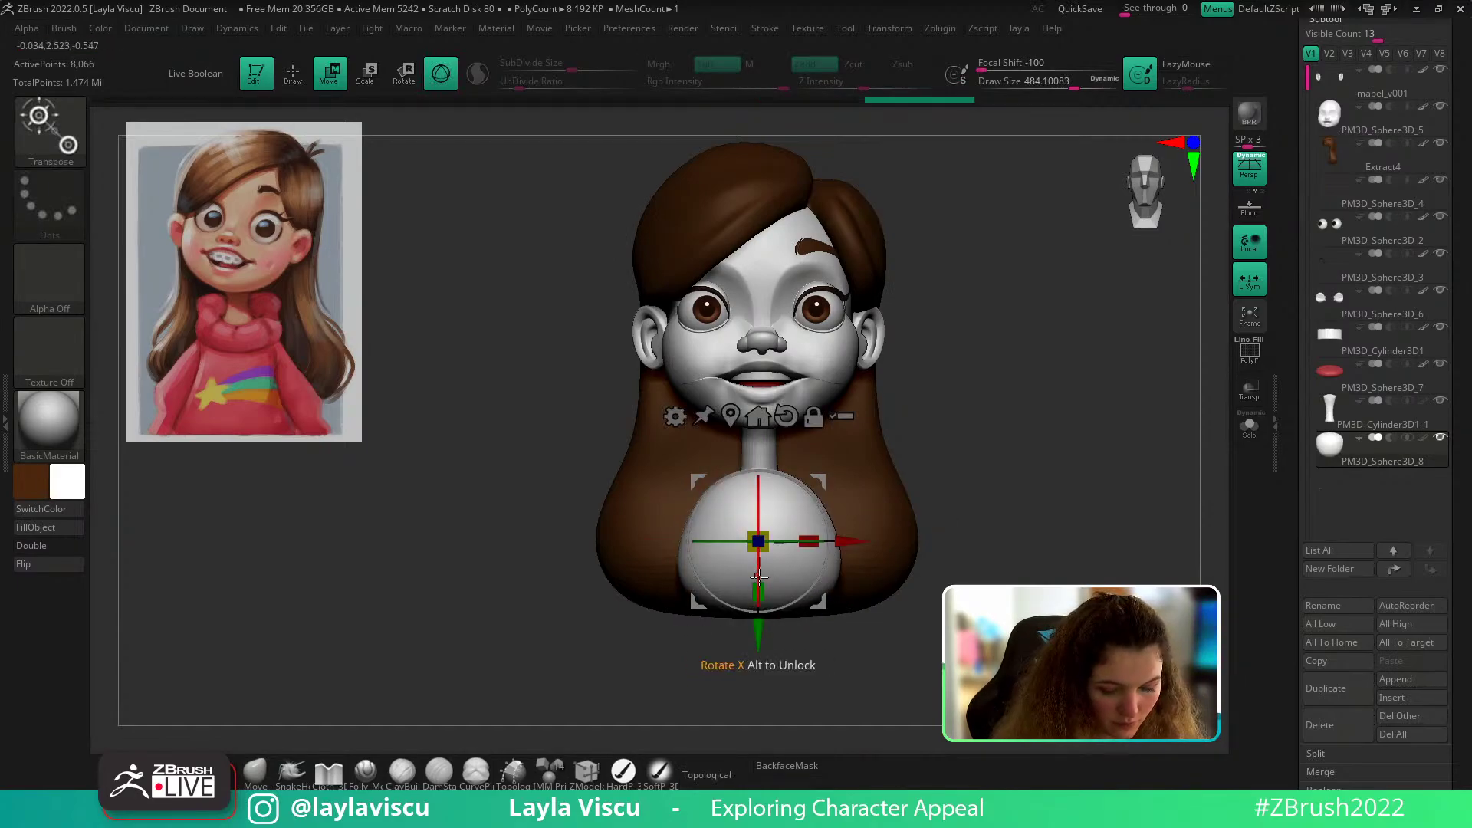
pyautogui.moveTo(760, 594); pyautogui.dragTo(769, 624)
pyautogui.moveTo(882, 606); pyautogui.dragTo(904, 609)
pyautogui.keyDown('alt'); pyautogui.moveTo(904, 609); pyautogui.dragTo(891, 511); pyautogui.keyUp('alt')
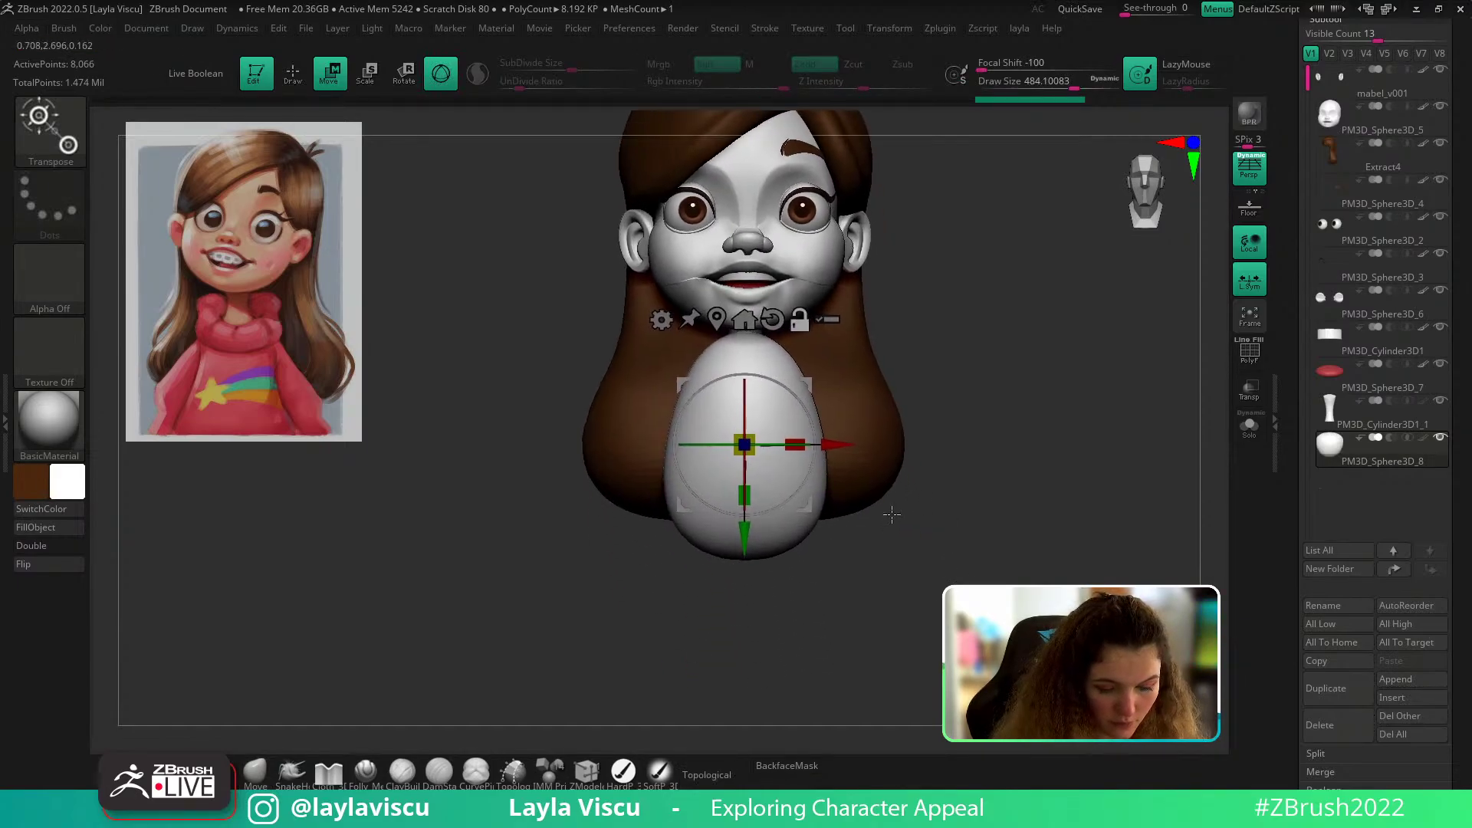
pyautogui.moveTo(748, 556); pyautogui.dragTo(749, 608)
pyautogui.keyDown('alt'); pyautogui.moveTo(860, 571); pyautogui.dragTo(855, 420); pyautogui.keyUp('alt')
pyautogui.moveTo(909, 513); pyautogui.dragTo(727, 613)
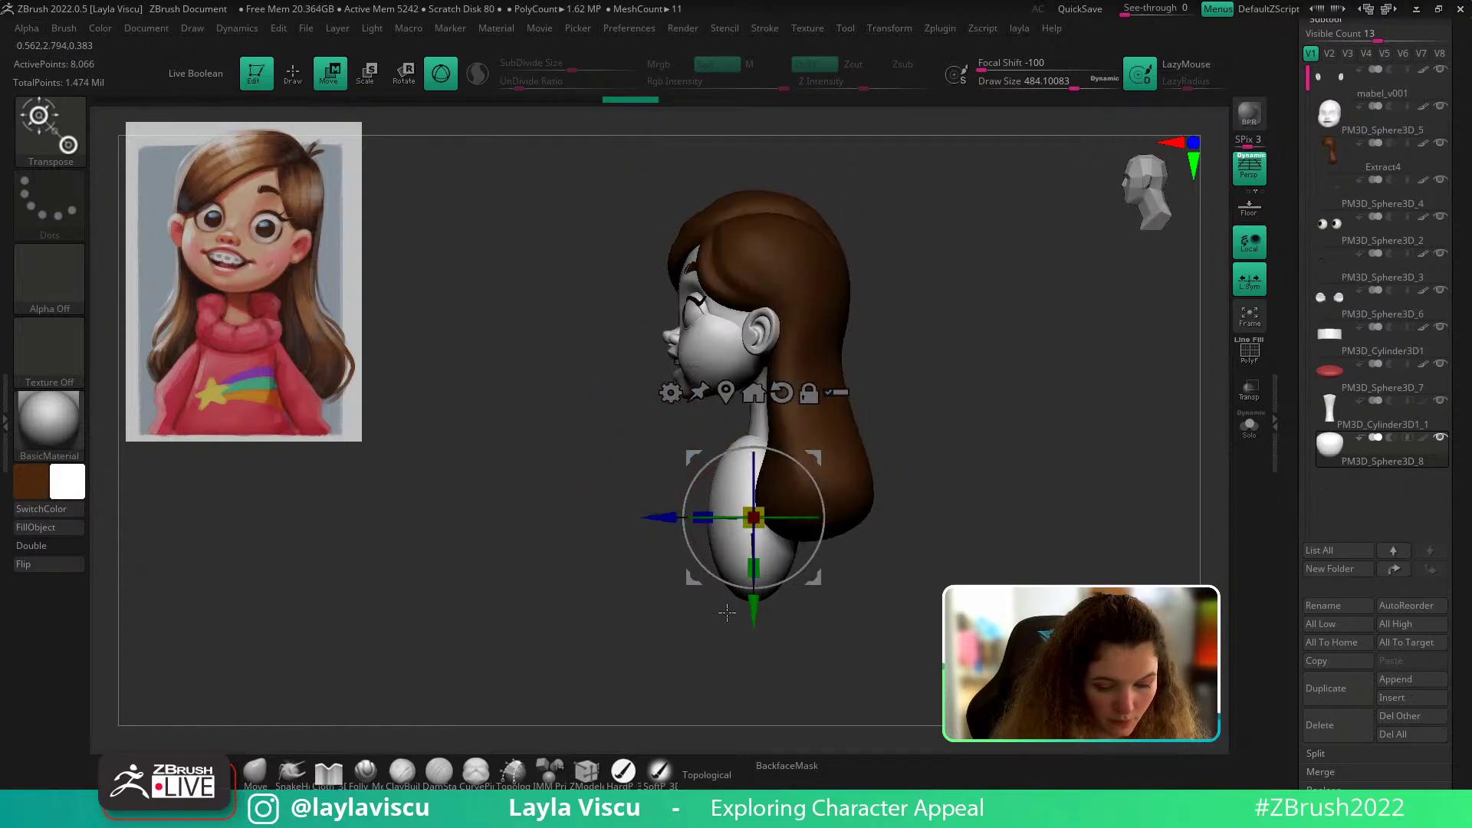
# Step: Hide the Extract4 hair and adjust the torso egg's front-to-back position under the neck
pyautogui.click(257, 771)
pyautogui.click(1445, 145)
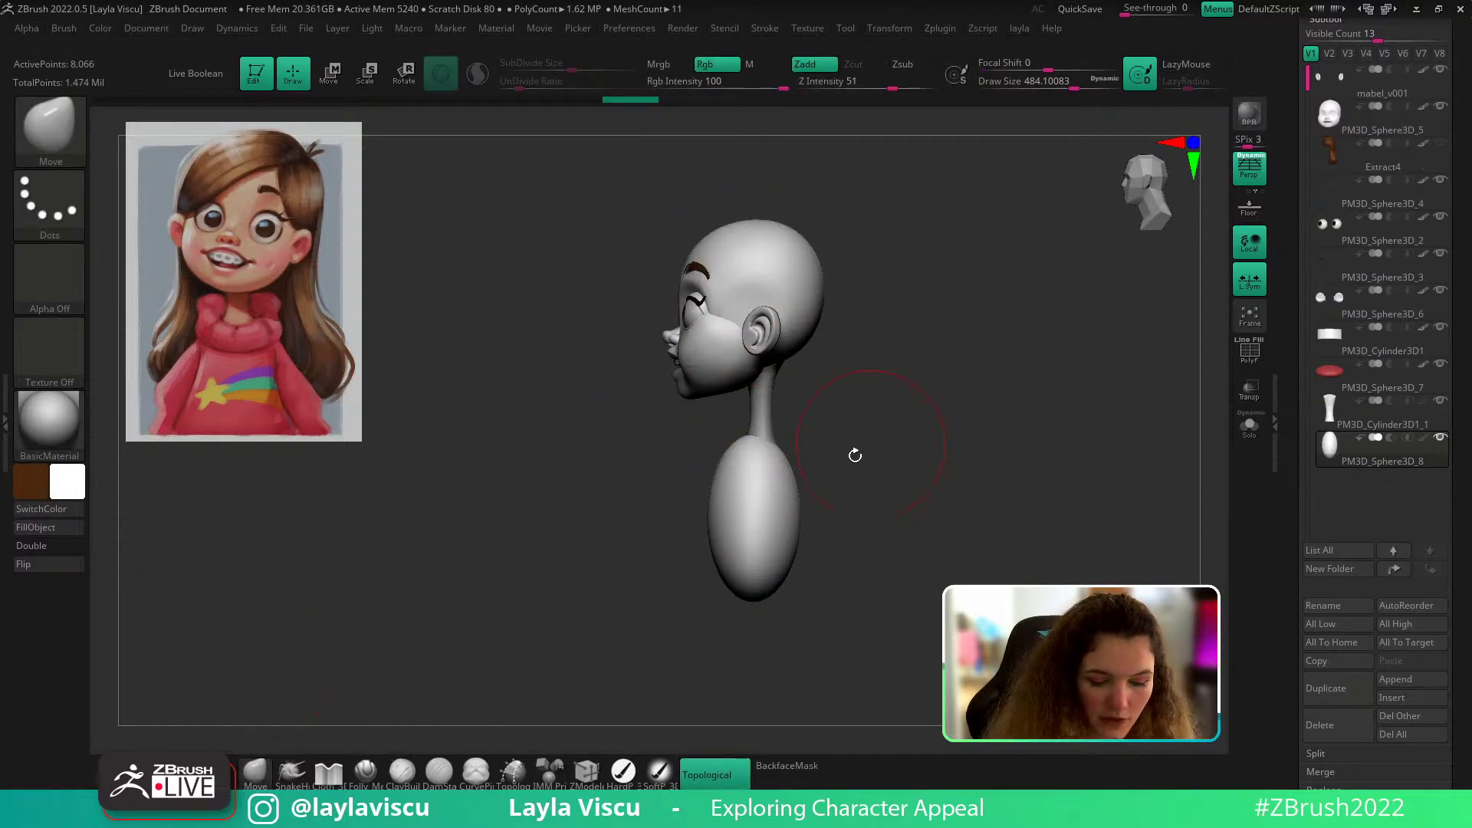
pyautogui.press('w')
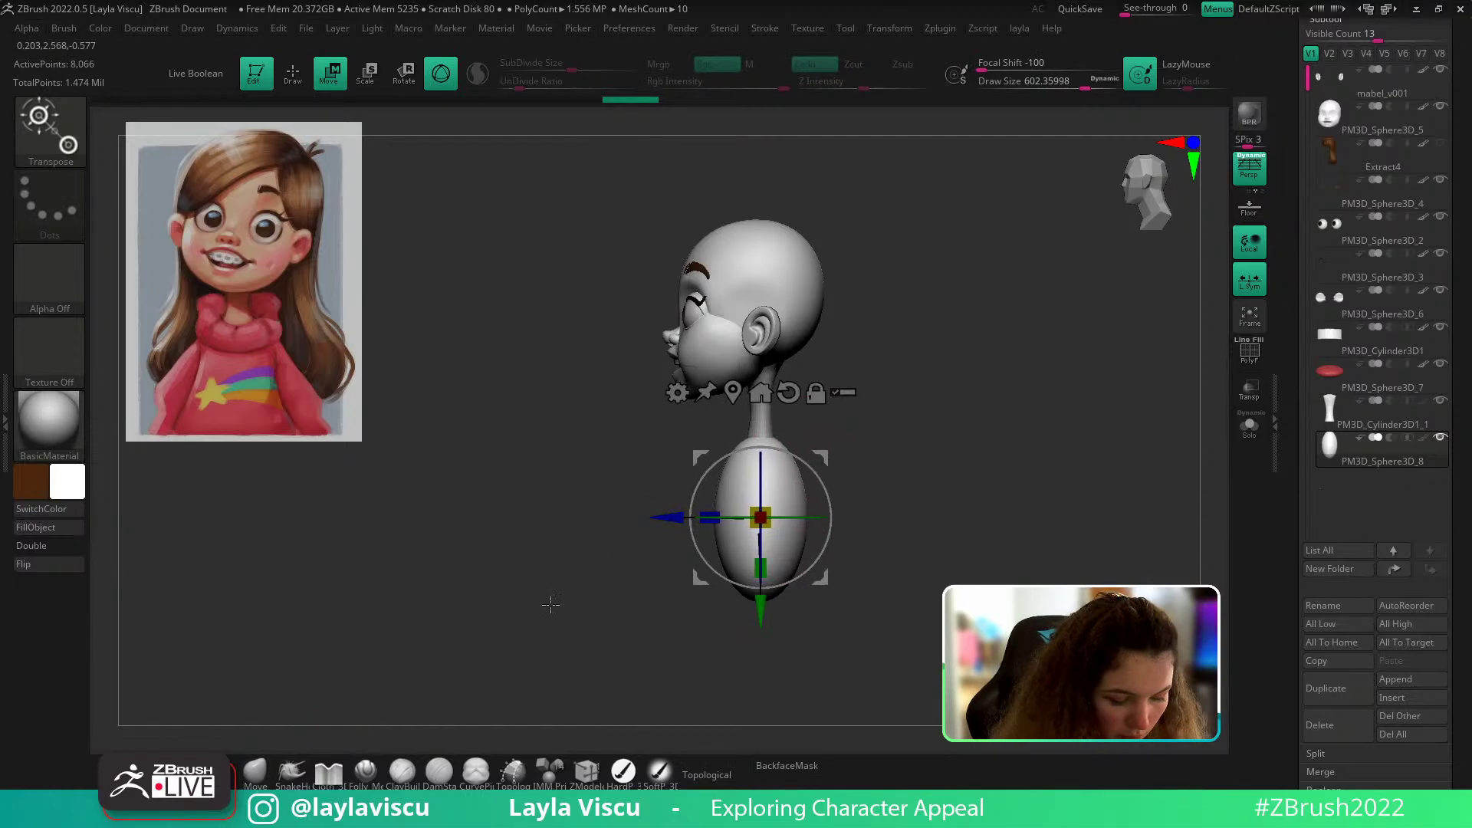
pyautogui.press('q')
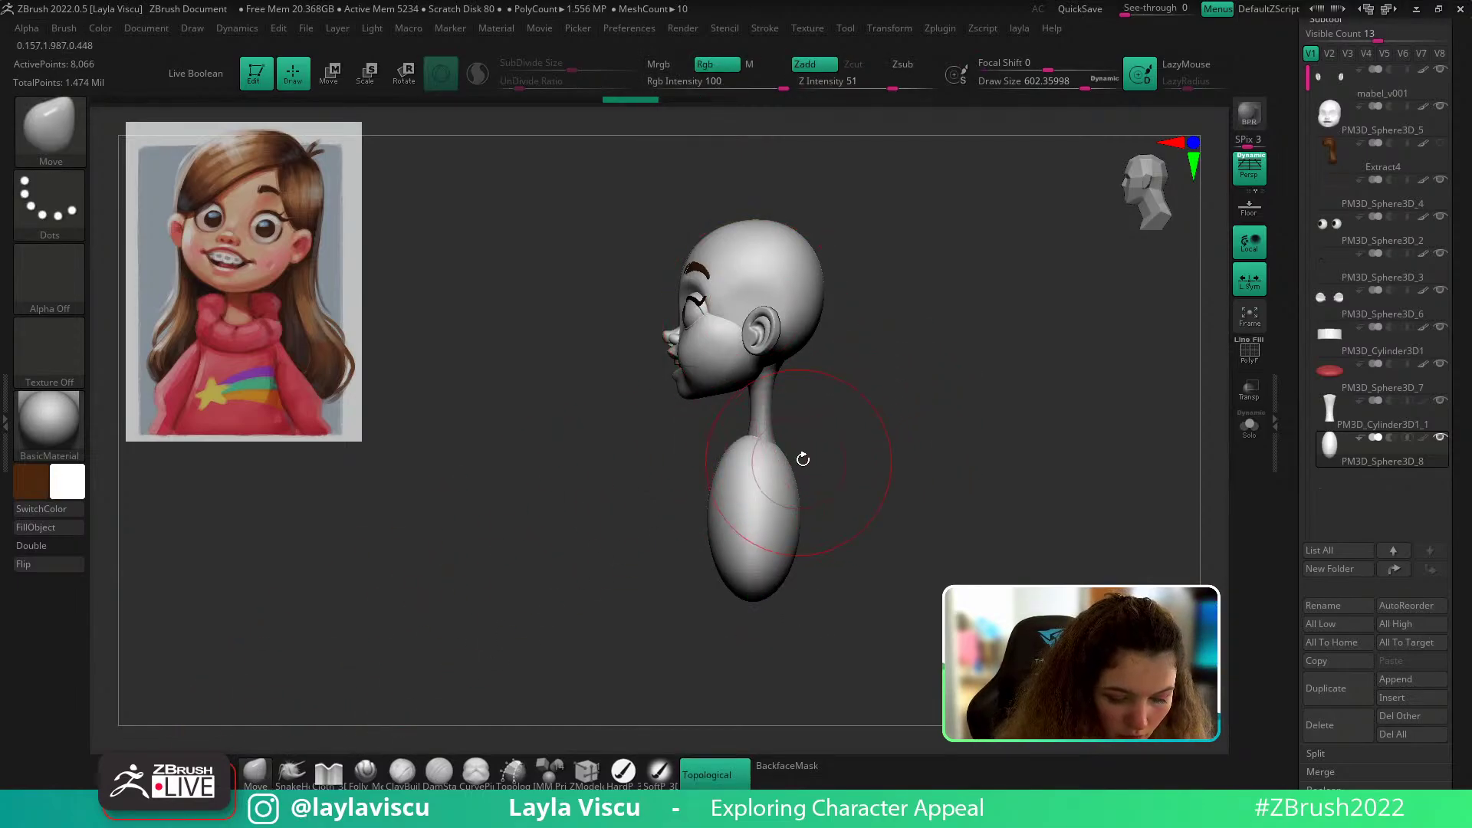
pyautogui.press('w')
pyautogui.moveTo(661, 517)
pyautogui.mouseDown()
pyautogui.moveTo(931, 442)
pyautogui.moveTo(759, 521)
pyautogui.moveTo(781, 564)
pyautogui.moveTo(785, 532)
pyautogui.mouseUp()
pyautogui.press('q')
# Step: Reshape the egg into a long, rounded torso column with a broad, flattened base using the Move brush at varying draw sizes
pyautogui.press('s')
pyautogui.moveTo(790, 468); pyautogui.dragTo(806, 466)
pyautogui.press('s')
pyautogui.hotkey('ctrl', 'z')
pyautogui.moveTo(799, 554)
pyautogui.mouseDown()
pyautogui.moveTo(813, 529)
pyautogui.moveTo(803, 504)
pyautogui.mouseUp()
pyautogui.press('s')
pyautogui.moveTo(879, 559)
pyautogui.keyDown('shift'); pyautogui.mouseDown()
pyautogui.moveTo(855, 559)
pyautogui.moveTo(872, 531)
pyautogui.moveTo(849, 516)
pyautogui.mouseUp(); pyautogui.keyUp('shift')
pyautogui.press('s')
pyautogui.moveTo(882, 526)
pyautogui.mouseDown()
pyautogui.moveTo(867, 527)
pyautogui.moveTo(881, 553)
pyautogui.moveTo(830, 531)
pyautogui.moveTo(788, 537)
pyautogui.moveTo(834, 542)
pyautogui.moveTo(890, 579)
pyautogui.moveTo(792, 572)
pyautogui.moveTo(857, 635)
pyautogui.moveTo(831, 602)
pyautogui.moveTo(779, 609)
pyautogui.moveTo(921, 546)
pyautogui.mouseUp()
pyautogui.press('s')
pyautogui.press('s')
pyautogui.press('s')
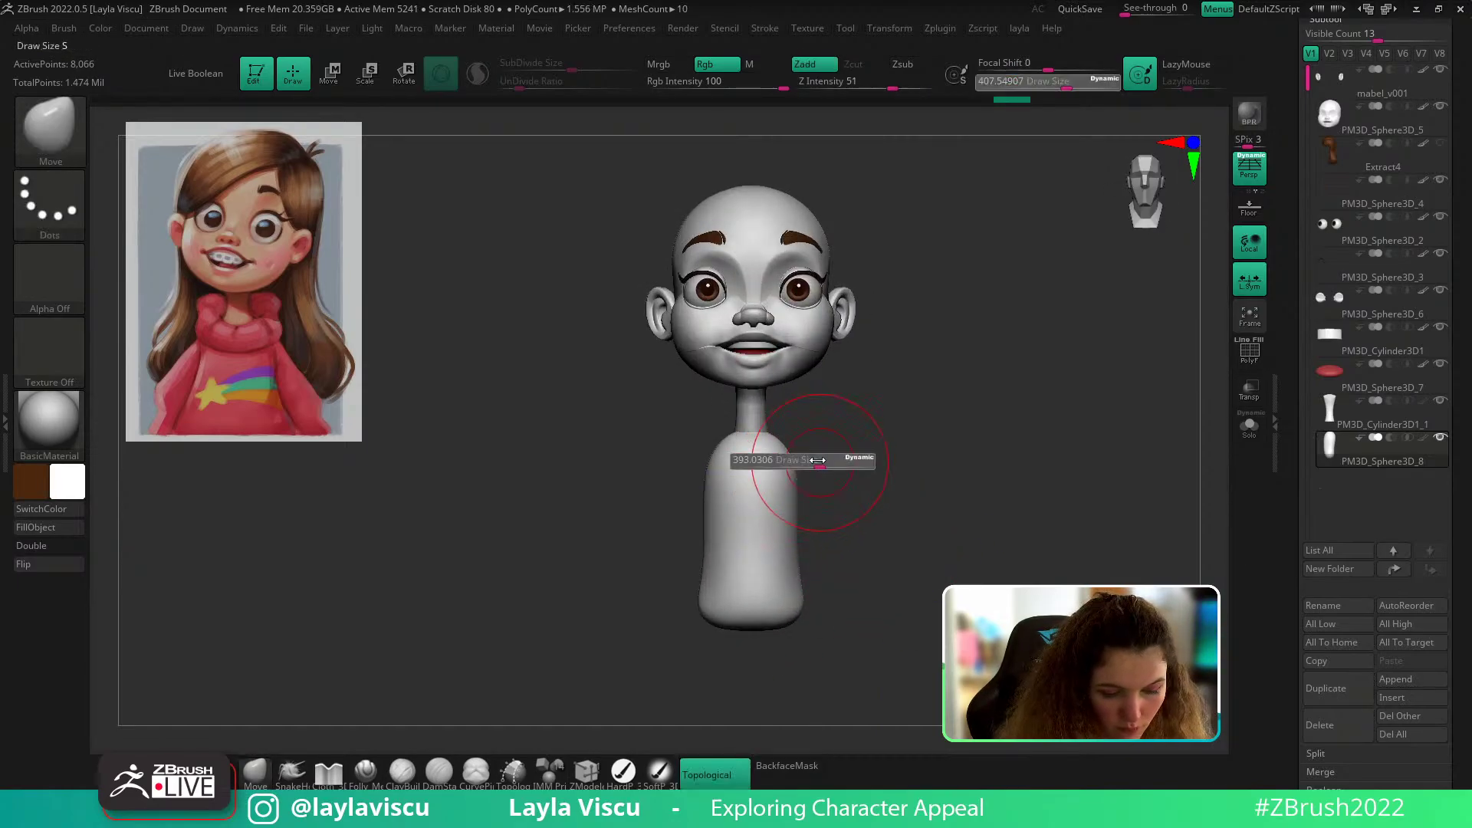
pyautogui.keyDown('shift'); pyautogui.moveTo(826, 448); pyautogui.dragTo(842, 449); pyautogui.keyUp('shift')
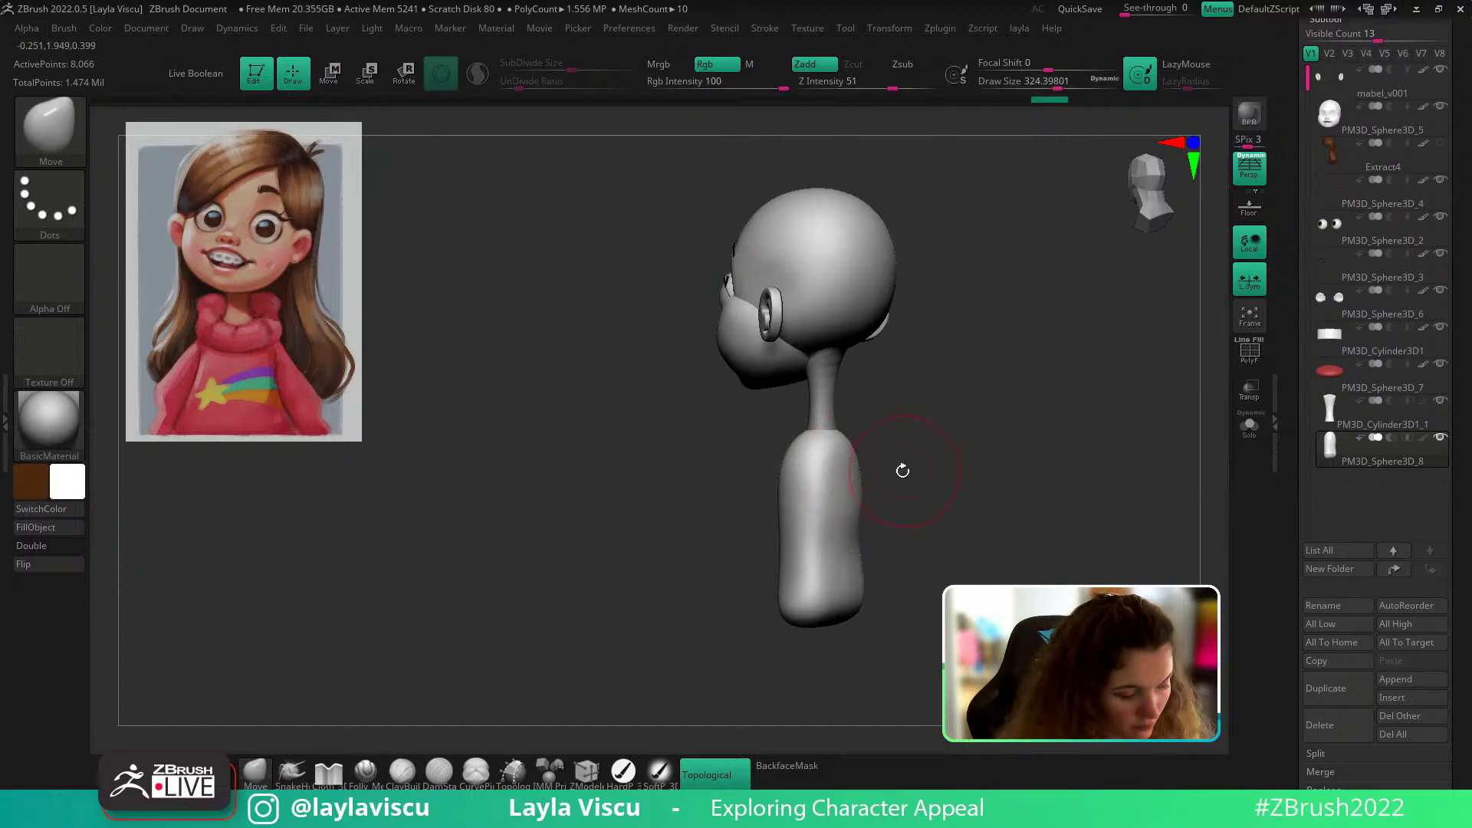
# Step: Carve a vertical spine groove along the torso's back with the DamStandard brush at a draw size of about 212
pyautogui.press('b')
pyautogui.press('d')
pyautogui.press('s')
pyautogui.moveTo(938, 503); pyautogui.dragTo(867, 517)
pyautogui.moveTo(838, 570); pyautogui.dragTo(855, 433)
pyautogui.moveTo(917, 434)
pyautogui.mouseDown()
pyautogui.moveTo(972, 440)
pyautogui.moveTo(1013, 495)
pyautogui.moveTo(910, 519)
pyautogui.mouseUp()
pyautogui.press('s')
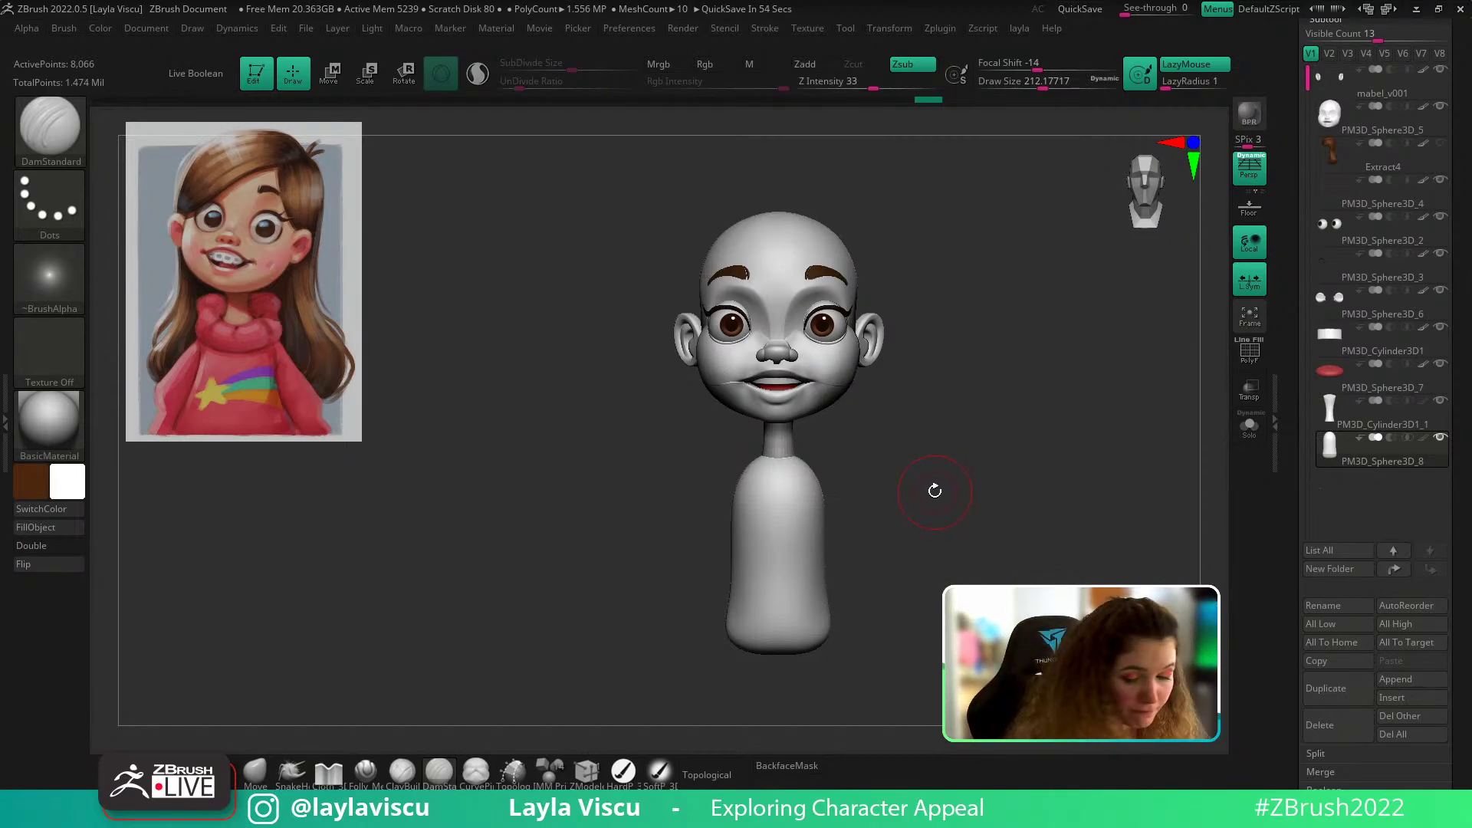
pyautogui.moveTo(914, 499); pyautogui.dragTo(913, 525)
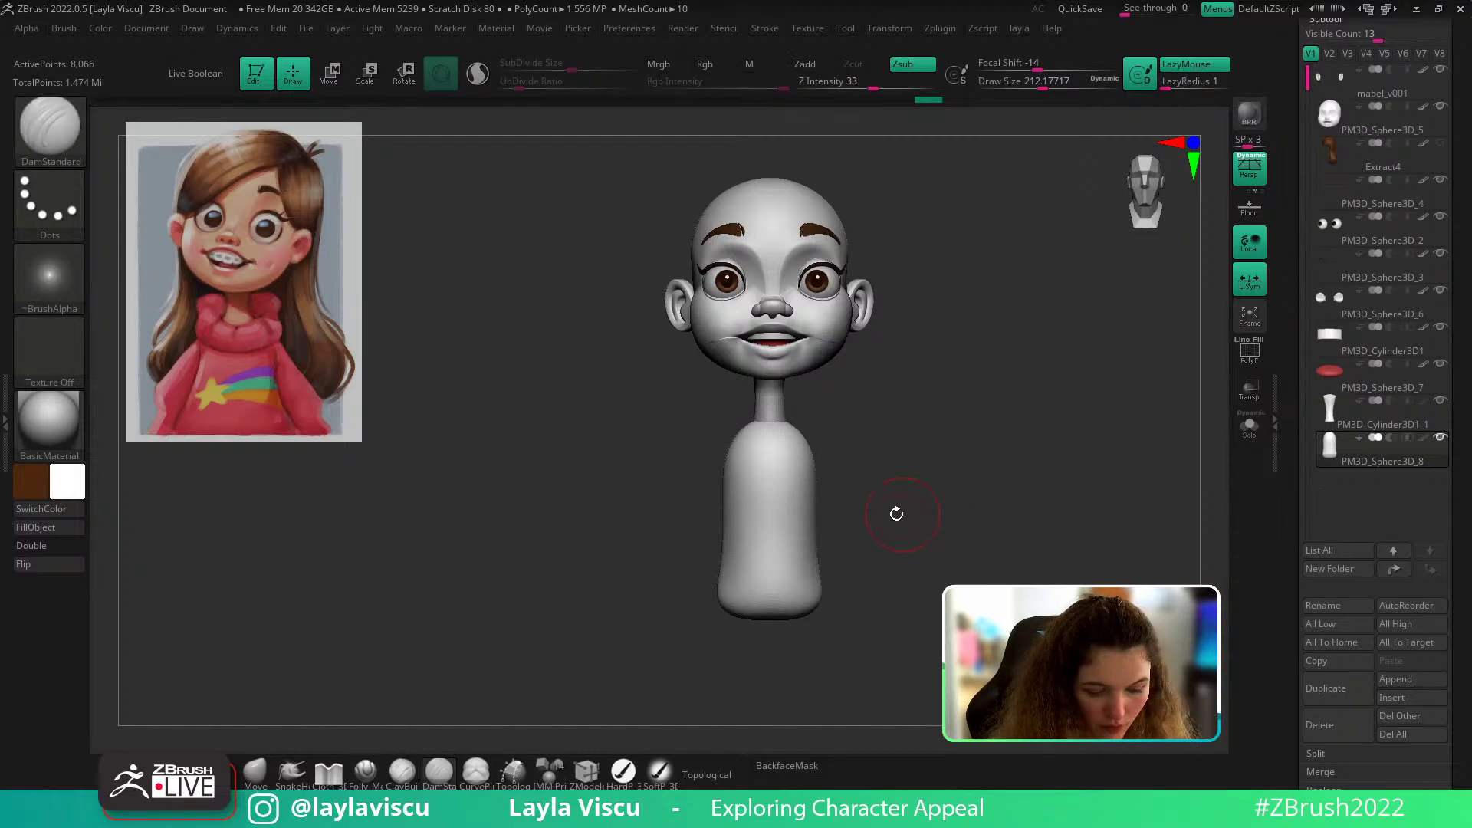
# Step: Flare the torso's lower end outward and pull its bottom edge down with a large Move brush
pyautogui.press('b')
pyautogui.press('m')
pyautogui.press('v')
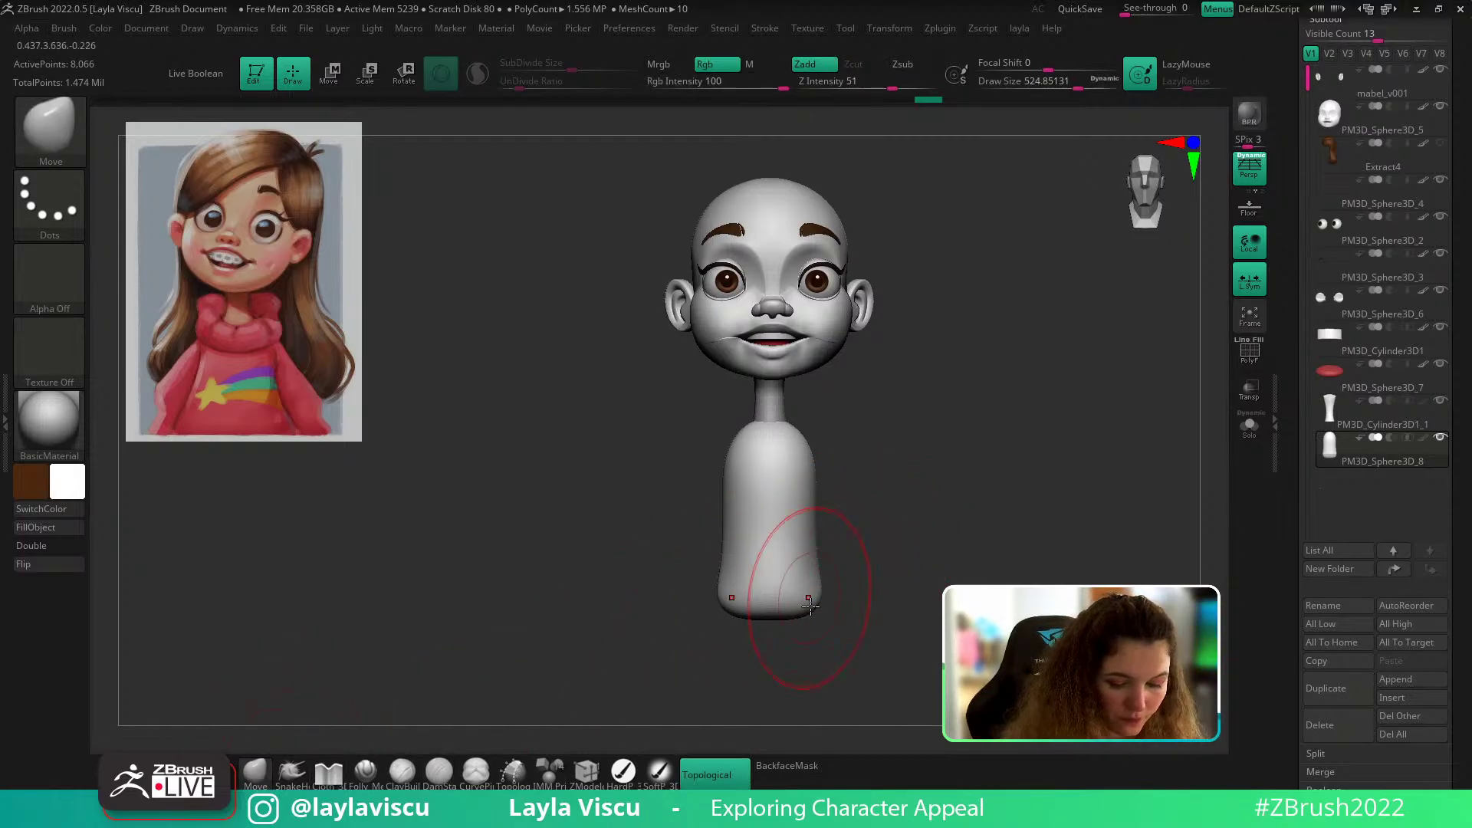
pyautogui.moveTo(816, 608)
pyautogui.mouseDown()
pyautogui.moveTo(907, 608)
pyautogui.moveTo(759, 621)
pyautogui.mouseUp()
pyautogui.moveTo(905, 591); pyautogui.dragTo(990, 572)
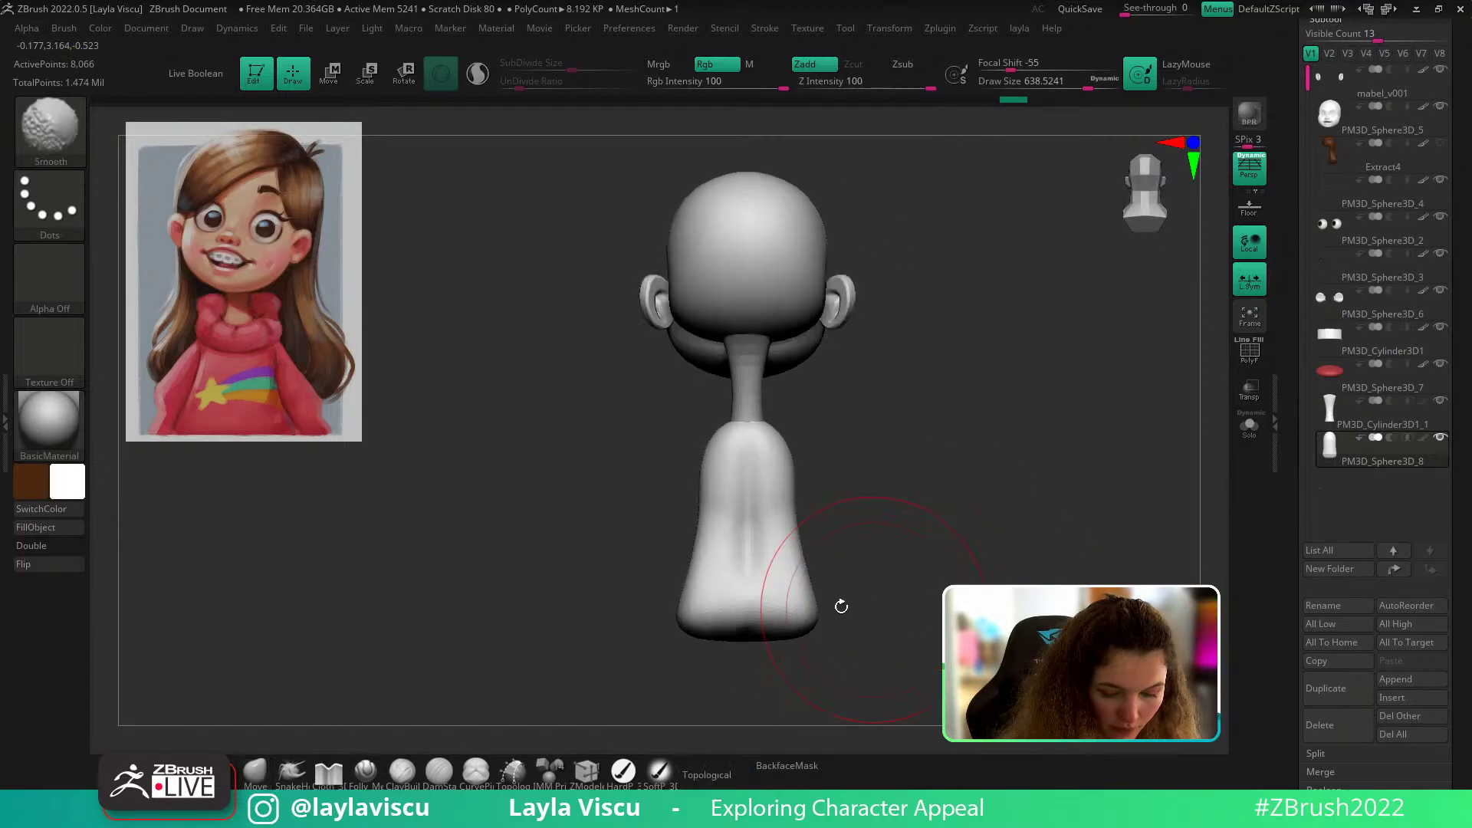
pyautogui.press('[')
pyautogui.press('[')
pyautogui.moveTo(754, 607)
pyautogui.mouseDown()
pyautogui.moveTo(752, 632)
pyautogui.moveTo(800, 646)
pyautogui.moveTo(773, 656)
pyautogui.moveTo(780, 678)
pyautogui.mouseUp()
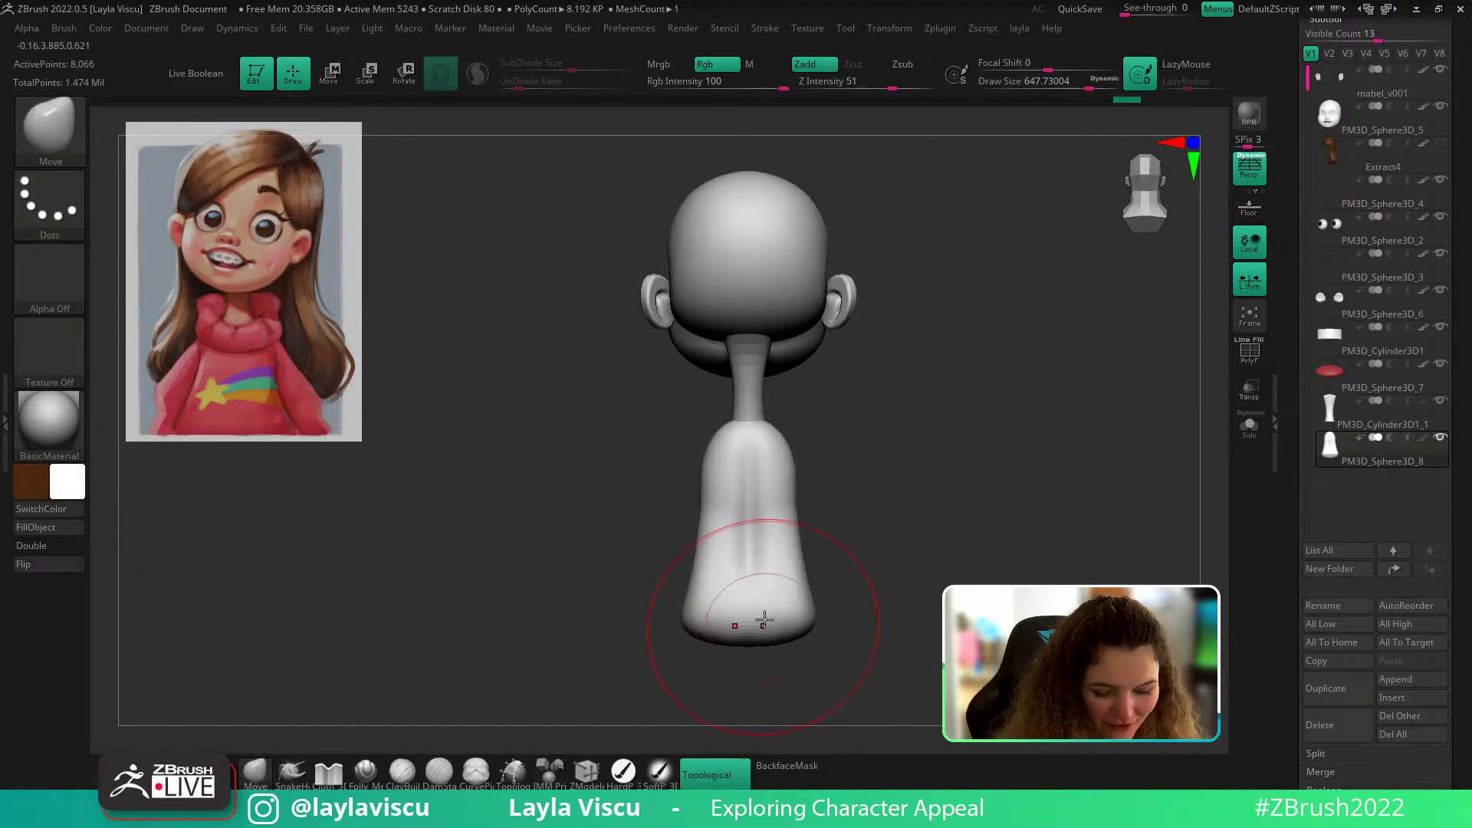
# Step: Smooth the flared lower part of the torso from the back
pyautogui.press('shift')
pyautogui.press('shift')
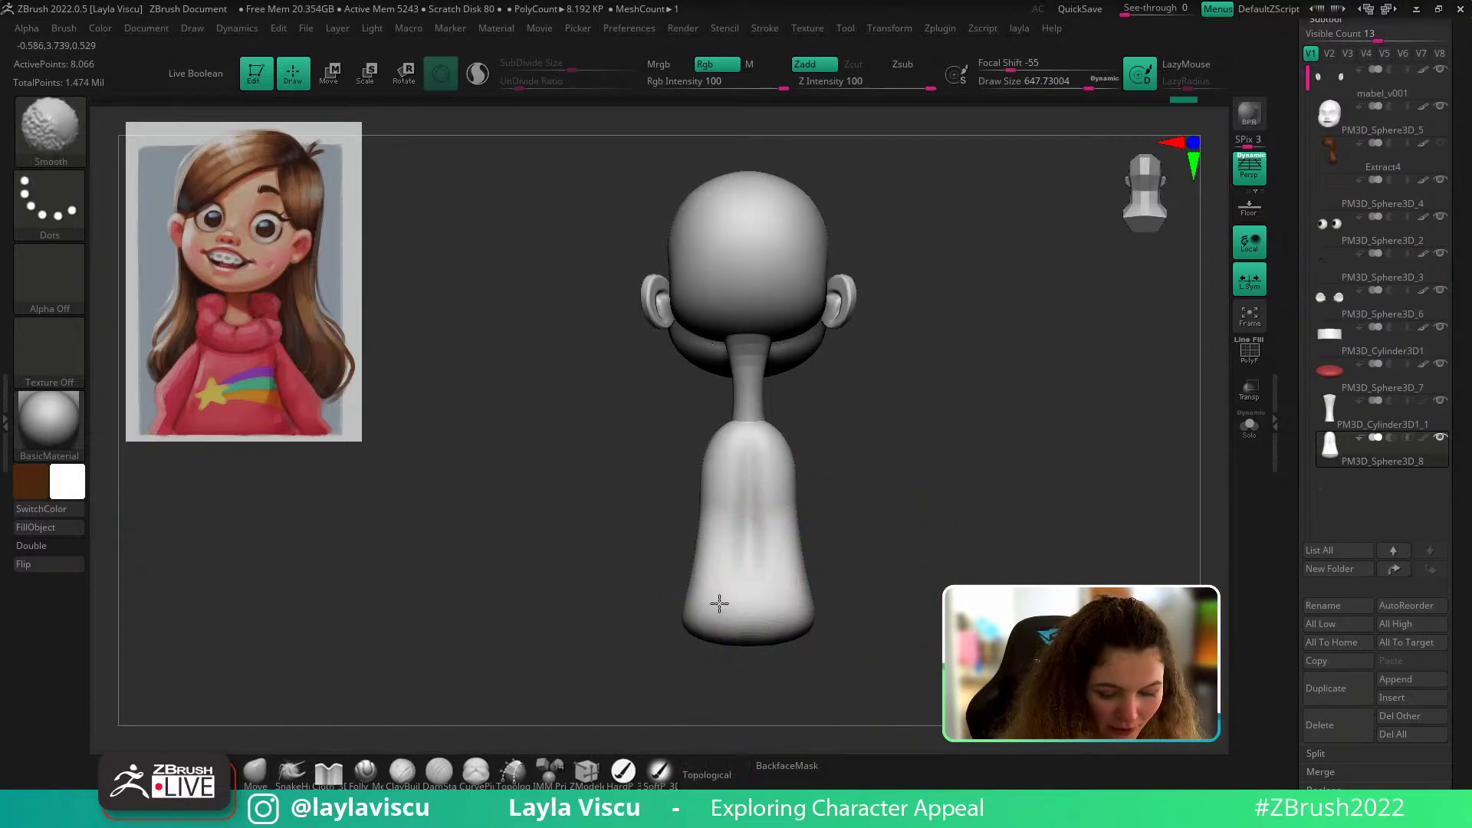
pyautogui.moveTo(665, 605)
pyautogui.mouseDown()
pyautogui.moveTo(871, 566)
pyautogui.moveTo(882, 580)
pyautogui.mouseUp()
pyautogui.press('[')
pyautogui.moveTo(858, 638); pyautogui.dragTo(881, 619)
pyautogui.keyDown('alt'); pyautogui.moveTo(936, 579); pyautogui.dragTo(833, 587); pyautogui.keyUp('alt')
# Step: Mask the torso's upper half with a blurred edge, shift the lower half up to shorten the torso, and clear the mask
pyautogui.press('s')
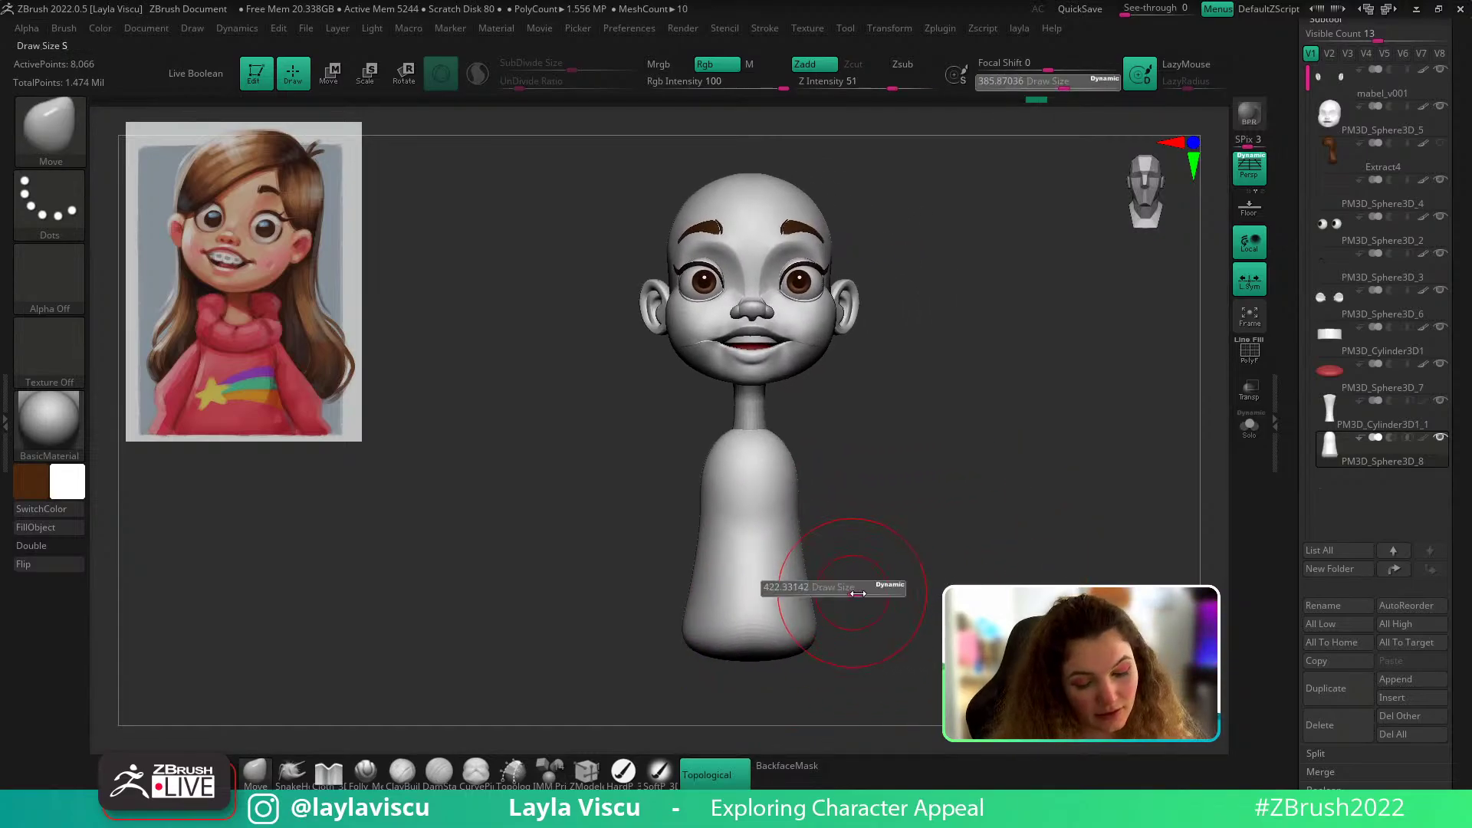
pyautogui.click(865, 590)
pyautogui.keyDown('ctrl'); pyautogui.moveTo(896, 543); pyautogui.dragTo(549, 706); pyautogui.keyUp('ctrl')
pyautogui.keyDown('ctrl'); pyautogui.click(867, 580); pyautogui.keyUp('ctrl')
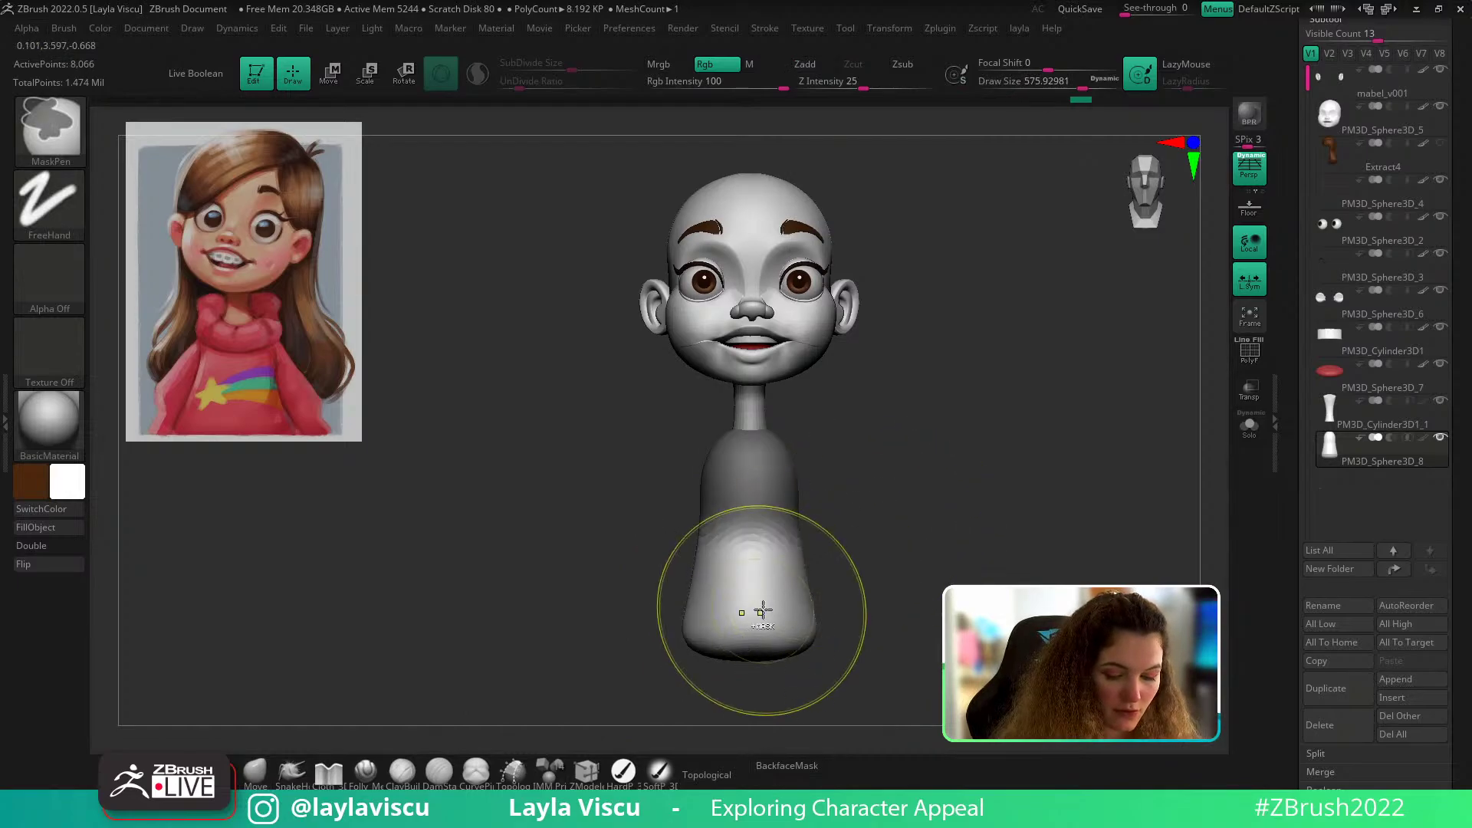
pyautogui.keyDown('ctrl'); pyautogui.click(763, 610); pyautogui.keyUp('ctrl')
pyautogui.keyDown('ctrl'); pyautogui.click(771, 602); pyautogui.keyUp('ctrl')
pyautogui.press('w')
pyautogui.moveTo(749, 625); pyautogui.dragTo(749, 606)
pyautogui.click(261, 775)
pyautogui.keyDown('ctrl'); pyautogui.moveTo(490, 634); pyautogui.dragTo(568, 611); pyautogui.keyUp('ctrl')
# Step: Smooth the shortened torso from the front and the side
pyautogui.keyDown('shift'); pyautogui.moveTo(752, 506); pyautogui.dragTo(762, 575); pyautogui.keyUp('shift')
pyautogui.moveTo(621, 541); pyautogui.dragTo(923, 523)
pyautogui.moveTo(798, 519)
pyautogui.keyDown('shift'); pyautogui.mouseDown()
pyautogui.moveTo(773, 514)
pyautogui.moveTo(790, 529)
pyautogui.mouseUp(); pyautogui.keyUp('shift')
pyautogui.moveTo(851, 567); pyautogui.dragTo(867, 546)
pyautogui.hotkey('ctrl', 't')
pyautogui.click(854, 521)
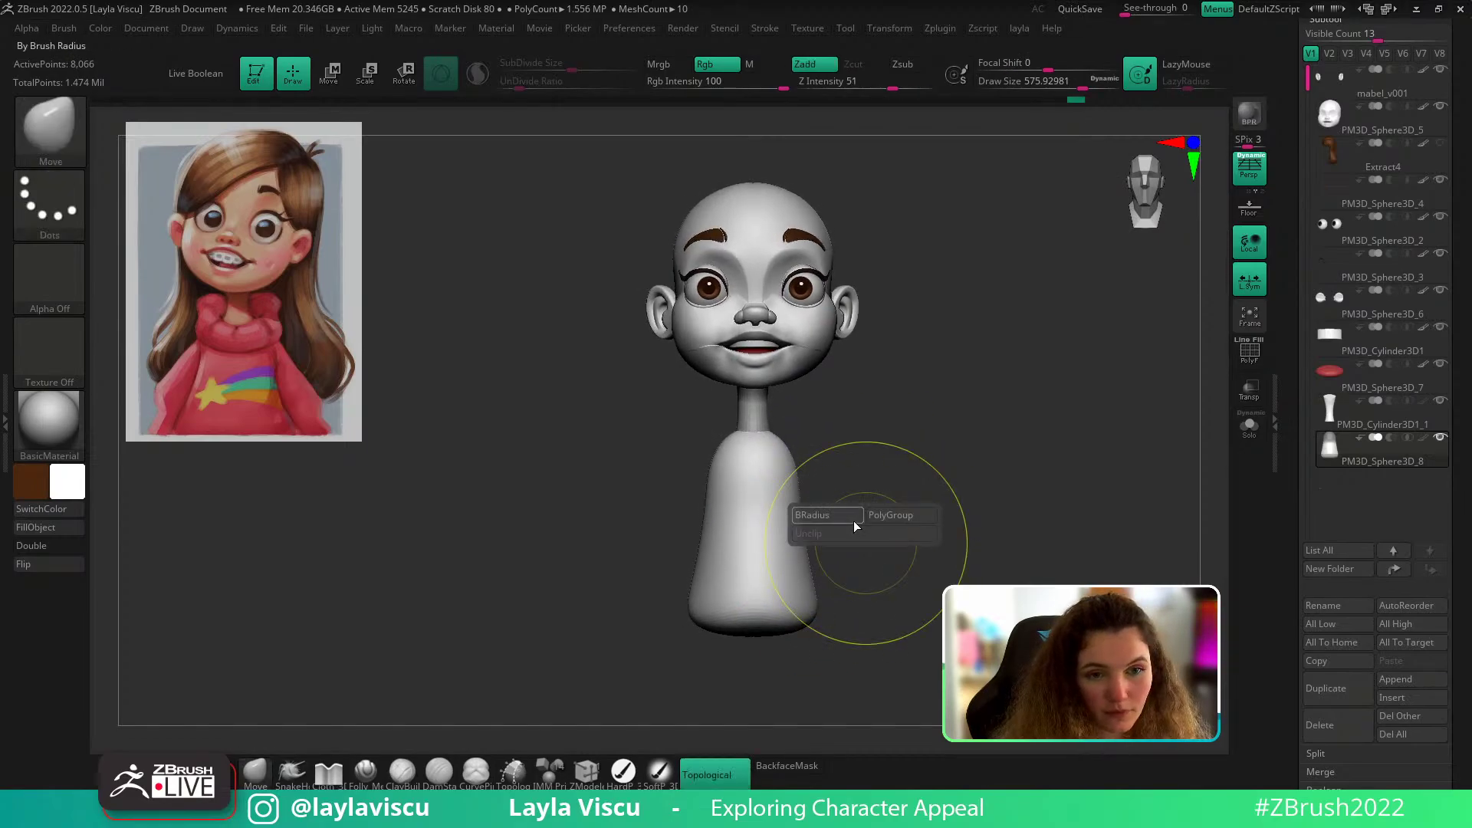
pyautogui.keyDown('alt'); pyautogui.moveTo(923, 476); pyautogui.dragTo(902, 505, button='right'); pyautogui.keyUp('alt')
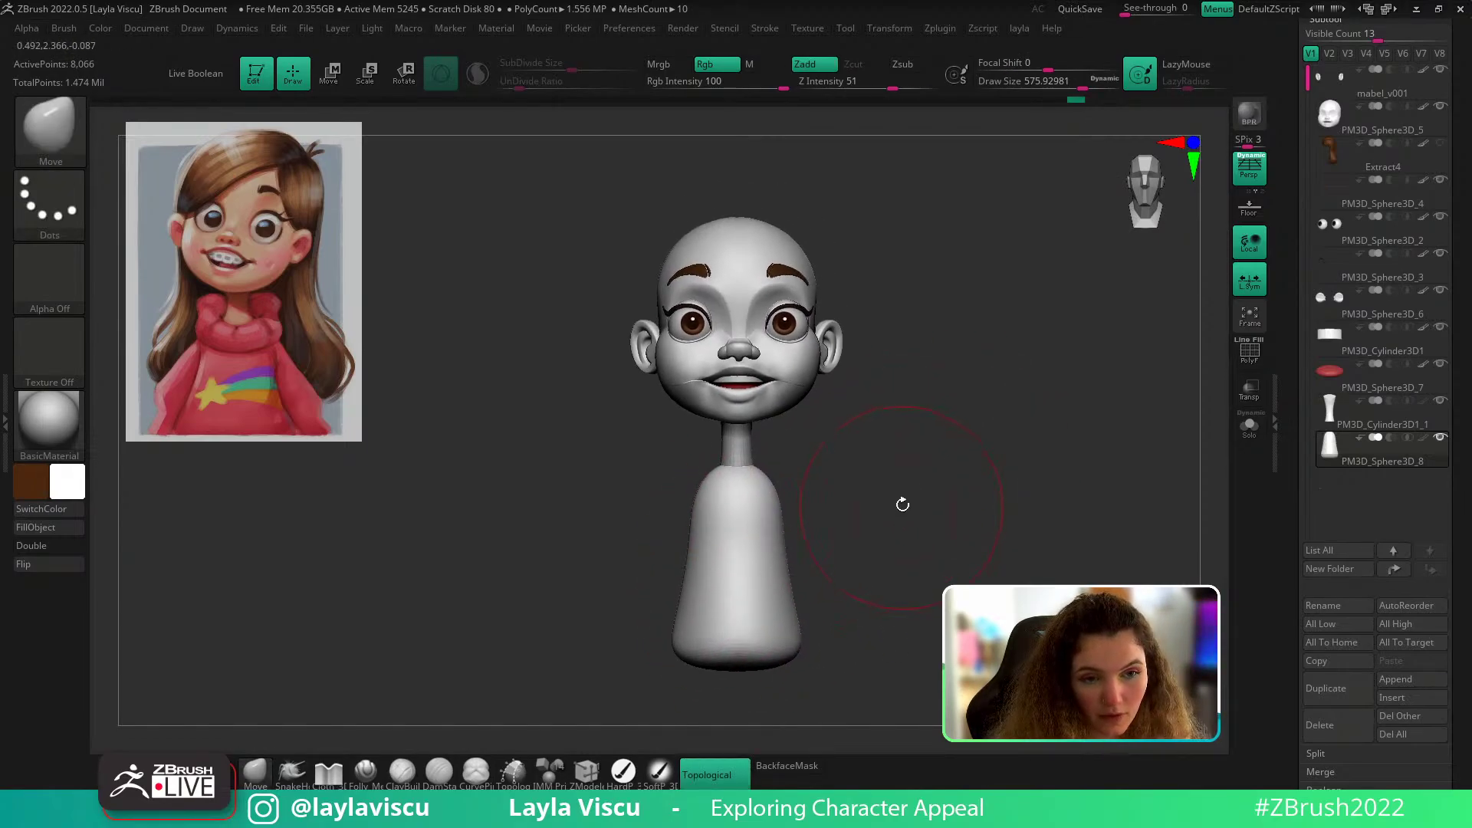
# Step: Adjust the torso's lower end in side view with the Move brush at a draw size of about 585
pyautogui.press('s')
pyautogui.moveTo(902, 505); pyautogui.dragTo(888, 500)
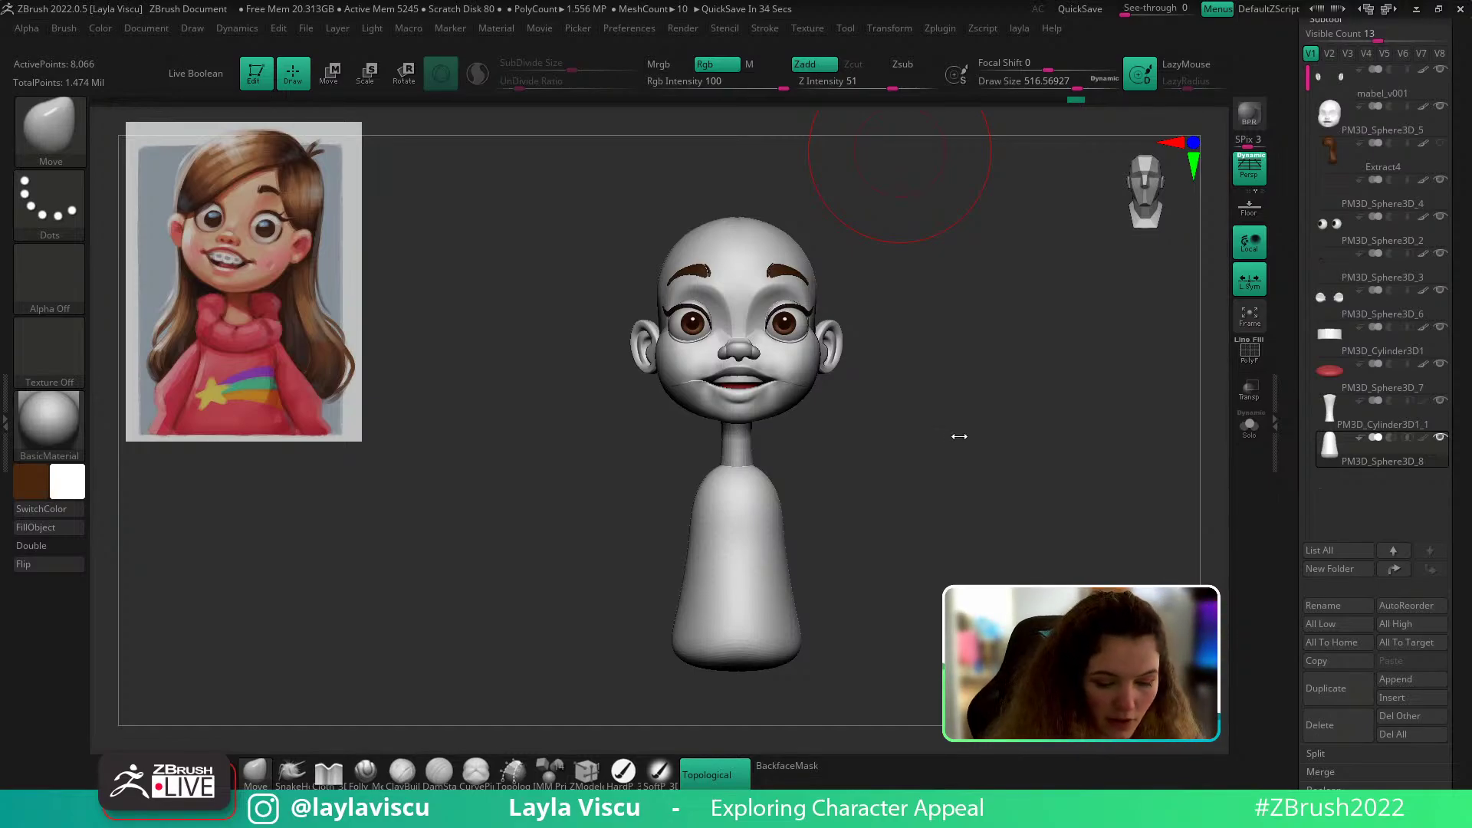
pyautogui.moveTo(929, 489)
pyautogui.keyDown('shift'); pyautogui.mouseDown()
pyautogui.moveTo(910, 530)
pyautogui.moveTo(856, 512)
pyautogui.mouseUp(); pyautogui.keyUp('shift')
pyautogui.press('s')
pyautogui.press('s')
pyautogui.moveTo(775, 605)
pyautogui.mouseDown()
pyautogui.moveTo(787, 606)
pyautogui.moveTo(759, 619)
pyautogui.mouseUp()
pyautogui.moveTo(920, 595)
pyautogui.keyDown('shift'); pyautogui.mouseDown()
pyautogui.moveTo(997, 577)
pyautogui.moveTo(1074, 529)
pyautogui.moveTo(934, 542)
pyautogui.moveTo(805, 579)
pyautogui.mouseUp(); pyautogui.keyUp('shift')
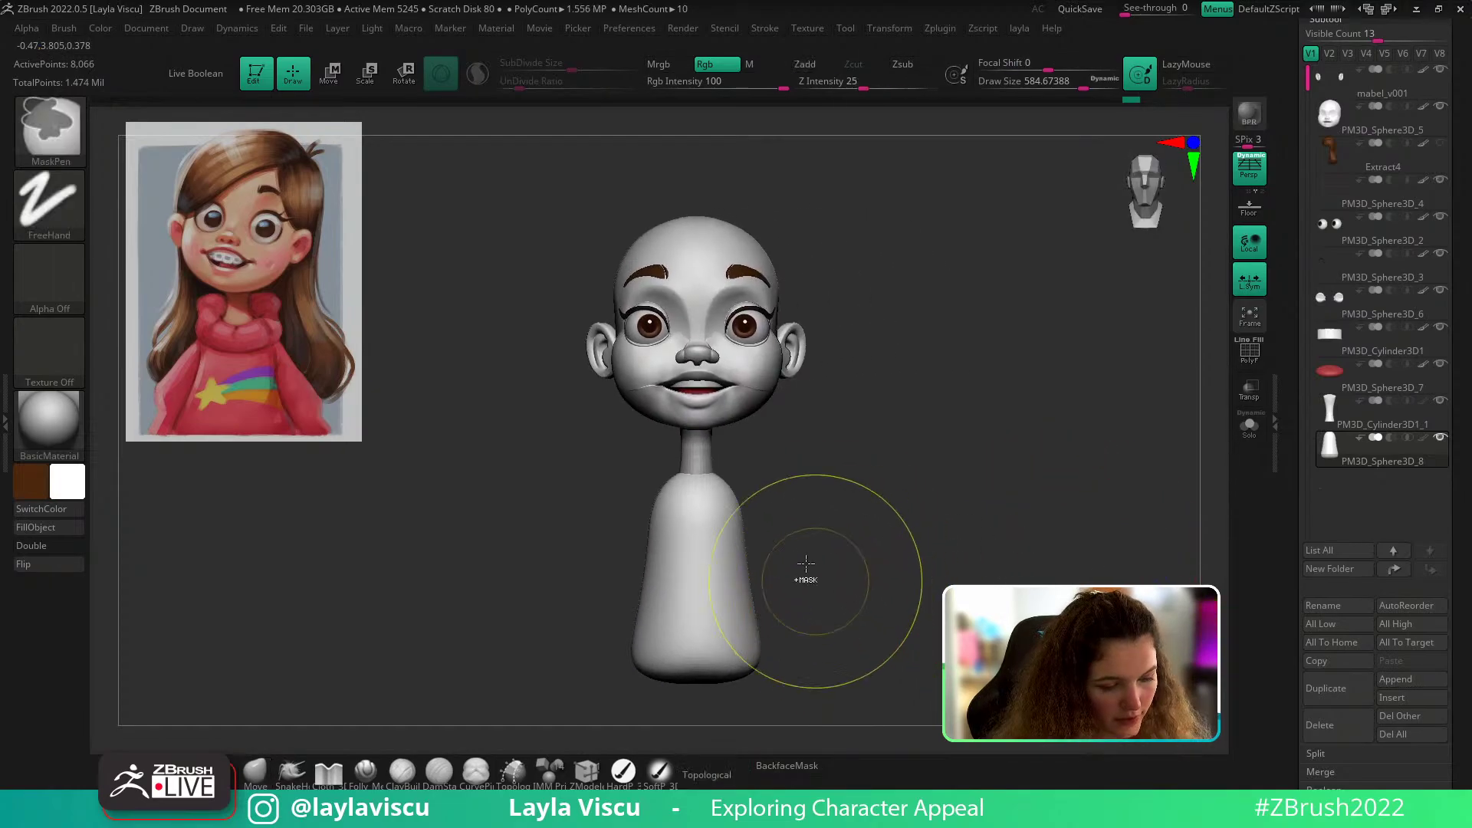
# Step: Append a Sphere3D_1 primitive as a new subtool and move it down beside the upper torso at shoulder height
pyautogui.click(1395, 678)
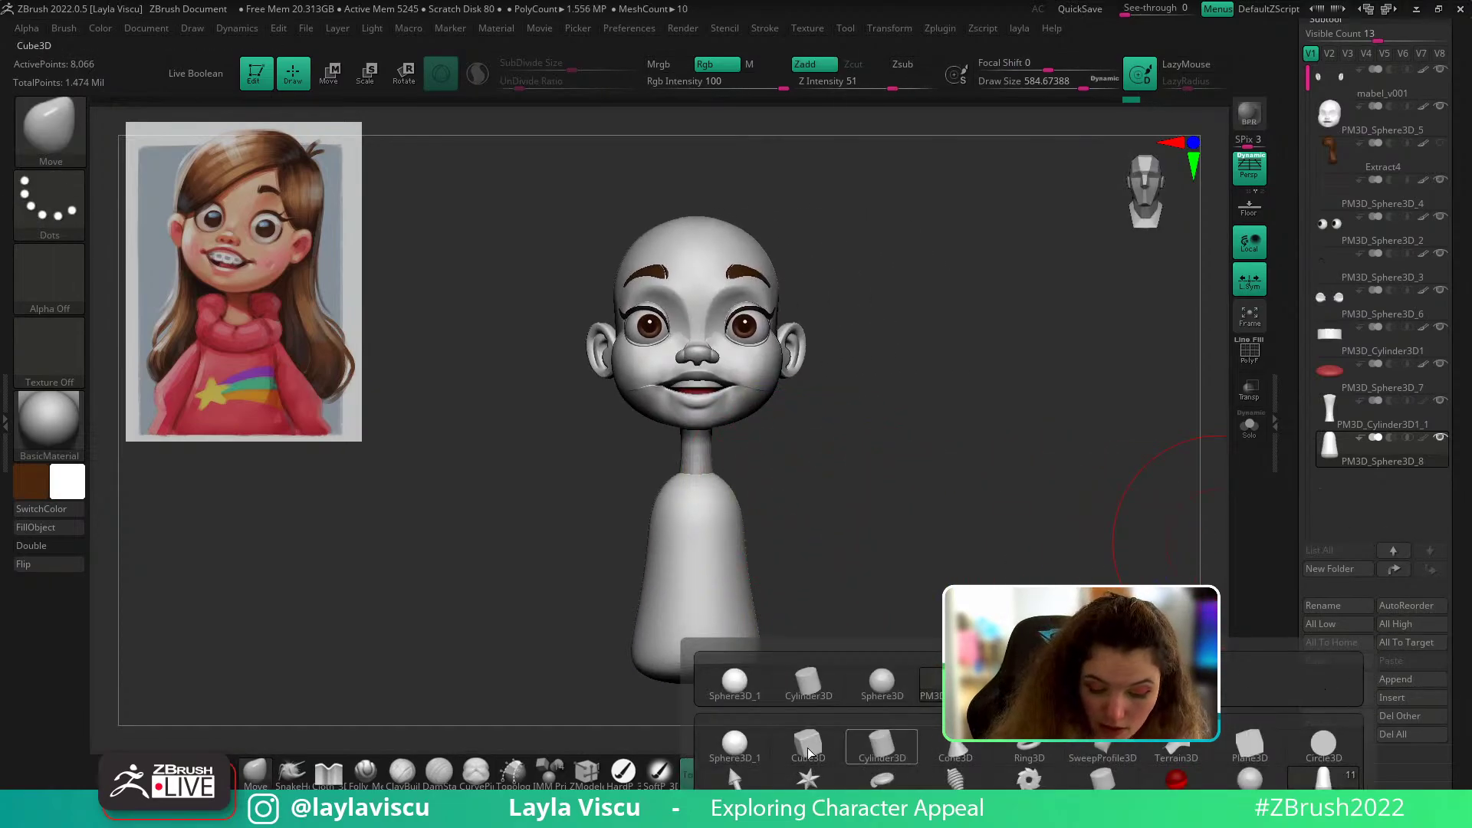
pyautogui.click(736, 744)
pyautogui.press('w')
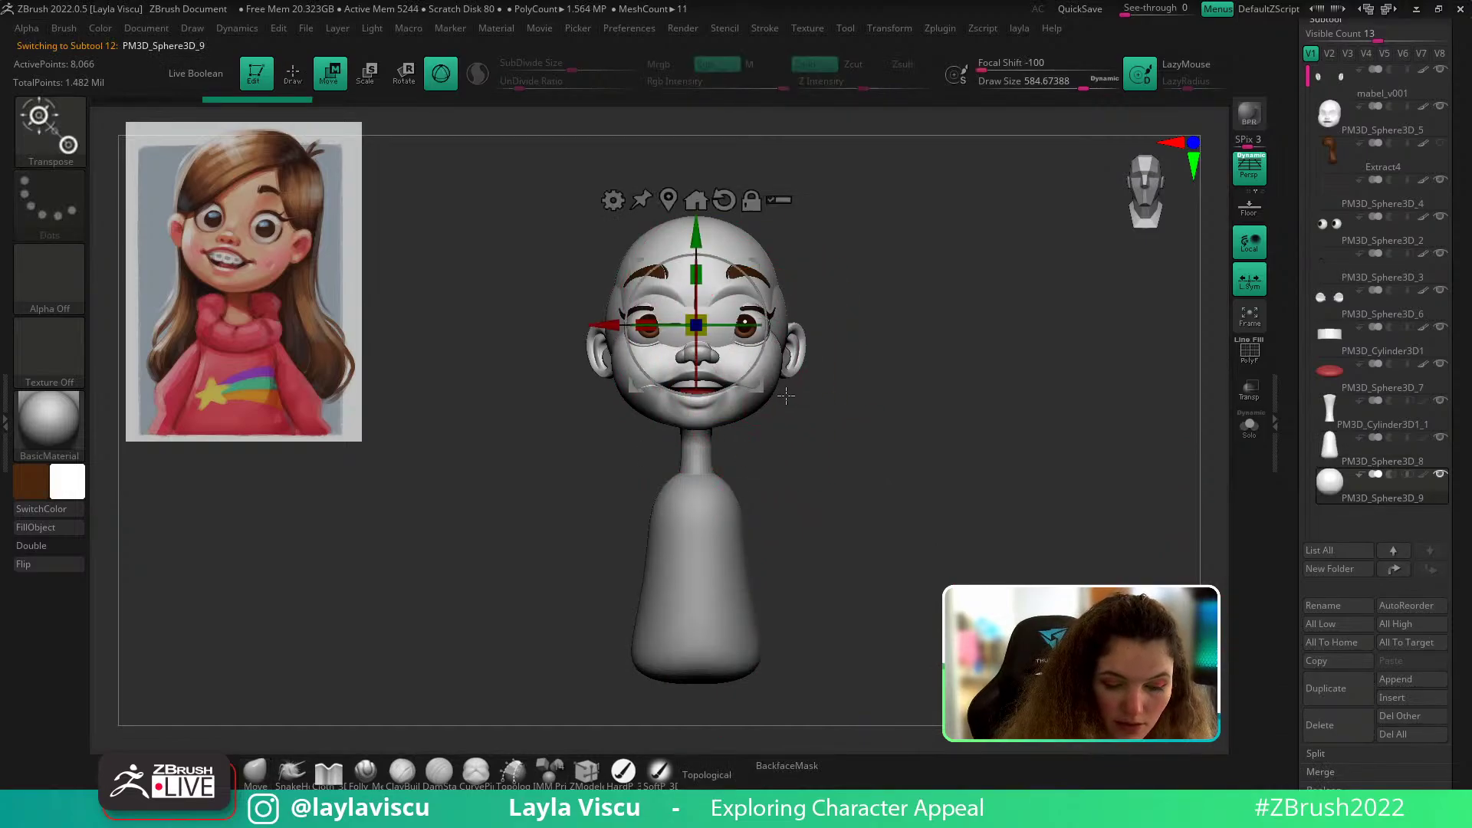
pyautogui.moveTo(696, 253); pyautogui.dragTo(695, 364)
pyautogui.moveTo(604, 456); pyautogui.dragTo(546, 490)
pyautogui.hotkey('ctrl', 'z')
pyautogui.moveTo(585, 369); pyautogui.dragTo(585, 401)
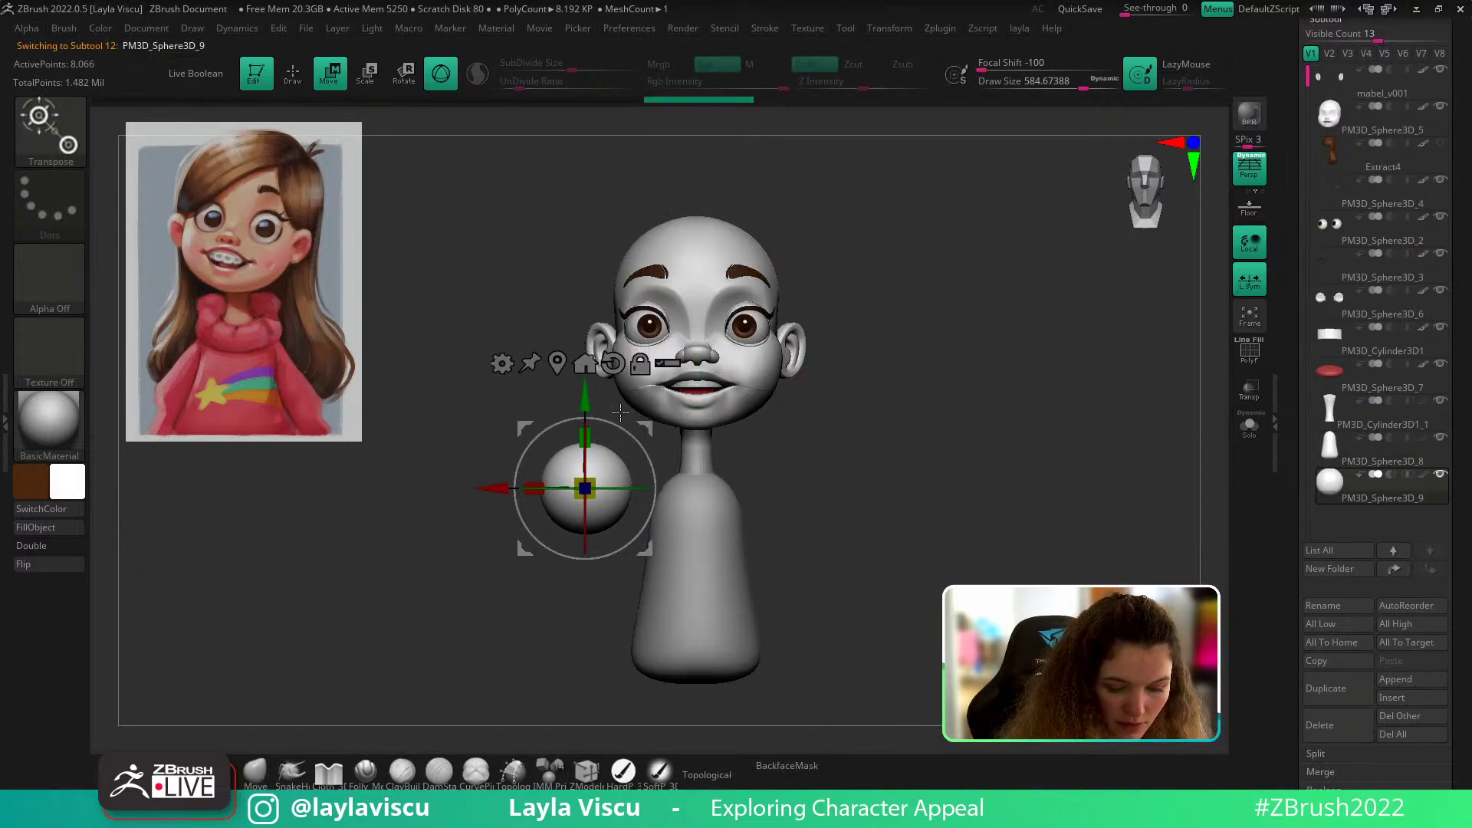
# Step: Move the new sphere inward against the upper torso and scale it down to shoulder size
pyautogui.moveTo(508, 497); pyautogui.dragTo(561, 496)
pyautogui.keyDown('ctrl'); pyautogui.moveTo(784, 490); pyautogui.dragTo(845, 490, button='right'); pyautogui.keyUp('ctrl')
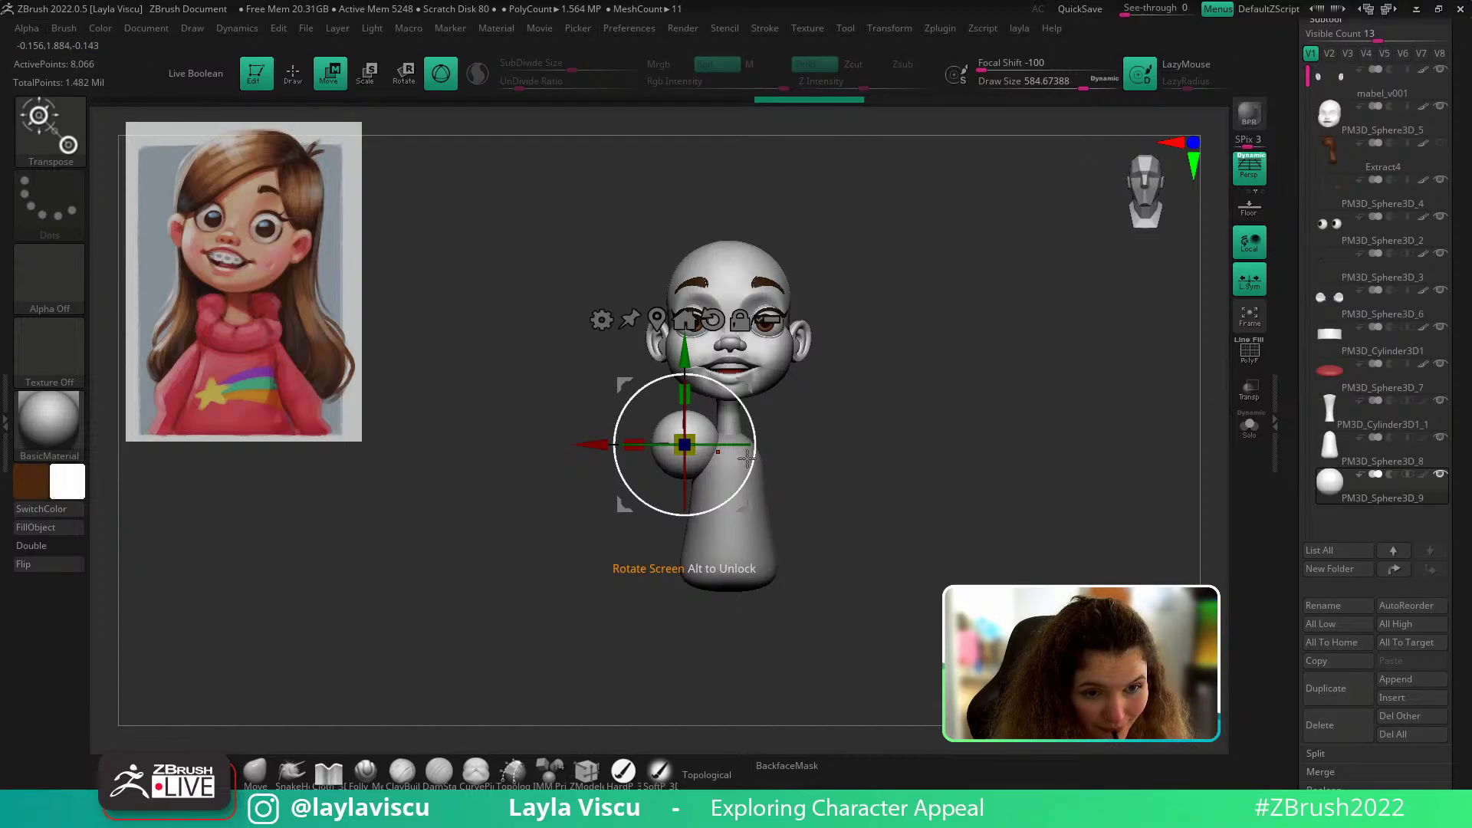
pyautogui.moveTo(692, 440); pyautogui.dragTo(694, 440)
pyautogui.keyDown('ctrl'); pyautogui.moveTo(701, 438); pyautogui.dragTo(727, 485, button='right'); pyautogui.keyUp('ctrl')
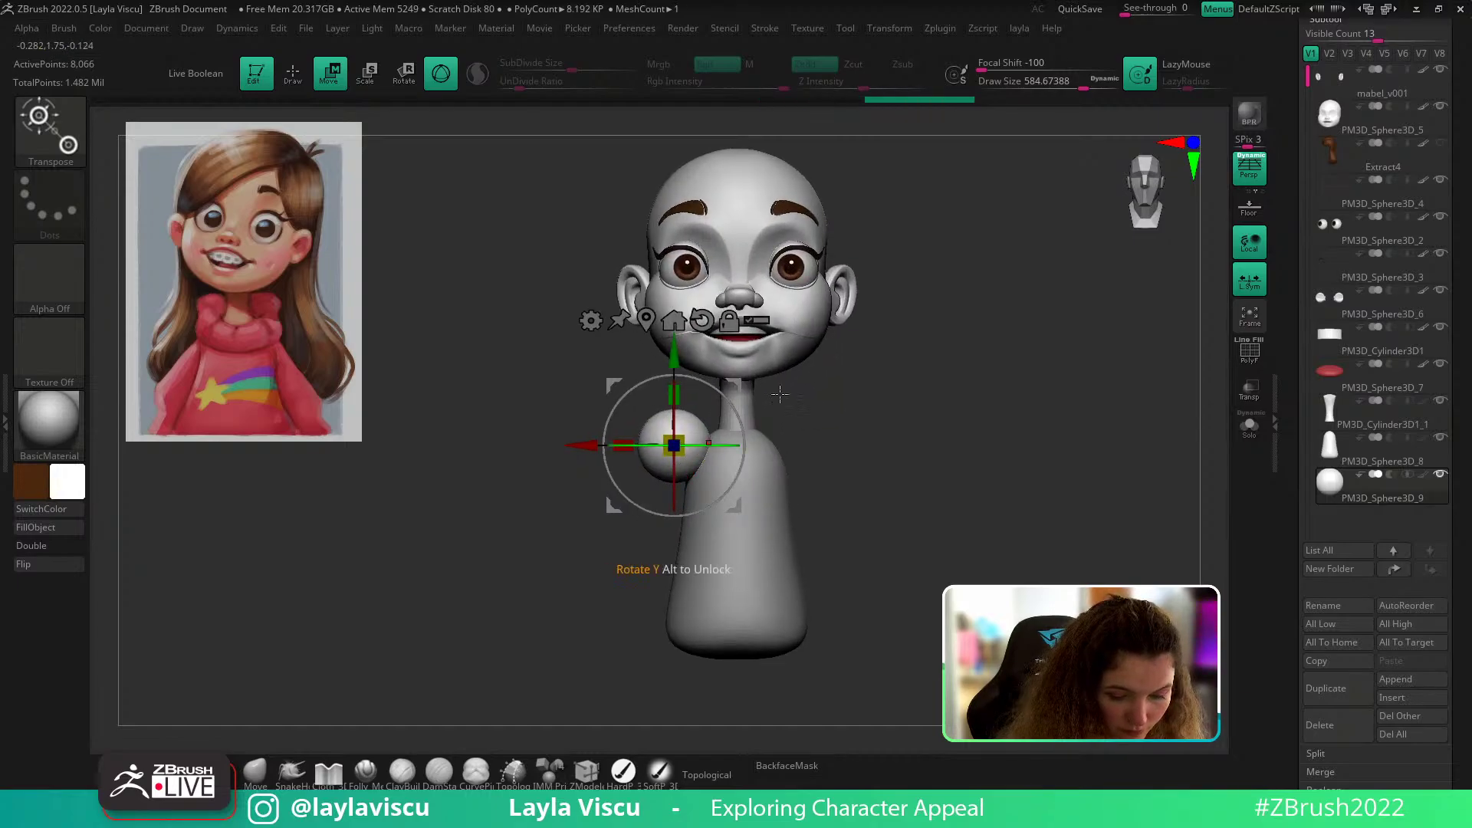
# Step: Mirror the shoulder sphere to the other side of the torso with local symmetry off, and turn local symmetry back on
pyautogui.click(1247, 287)
pyautogui.press('2')
pyautogui.click(1005, 357)
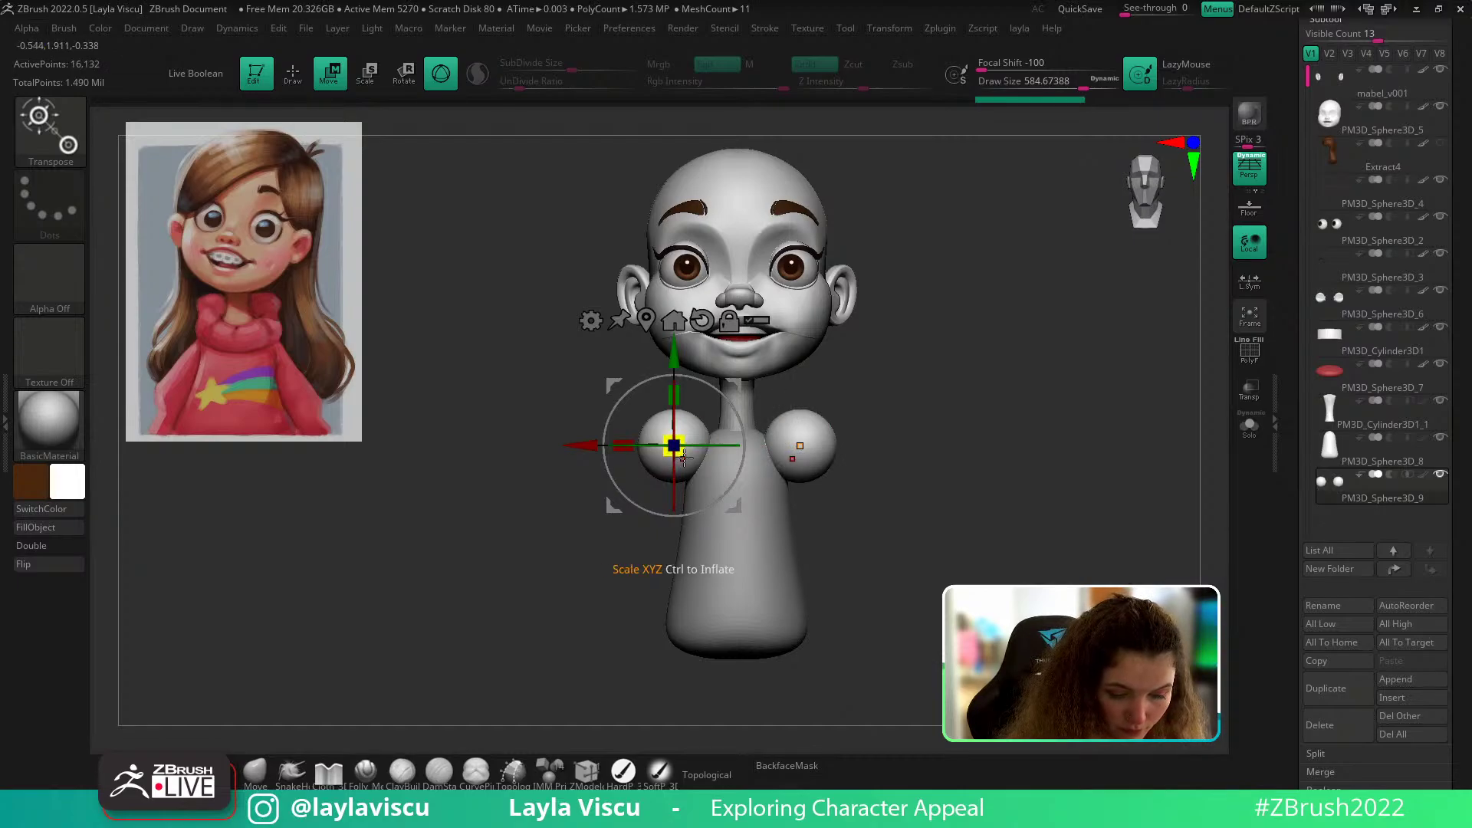
pyautogui.keyDown('shift'); pyautogui.moveTo(861, 404); pyautogui.dragTo(815, 447); pyautogui.keyUp('shift')
pyautogui.click(1249, 281)
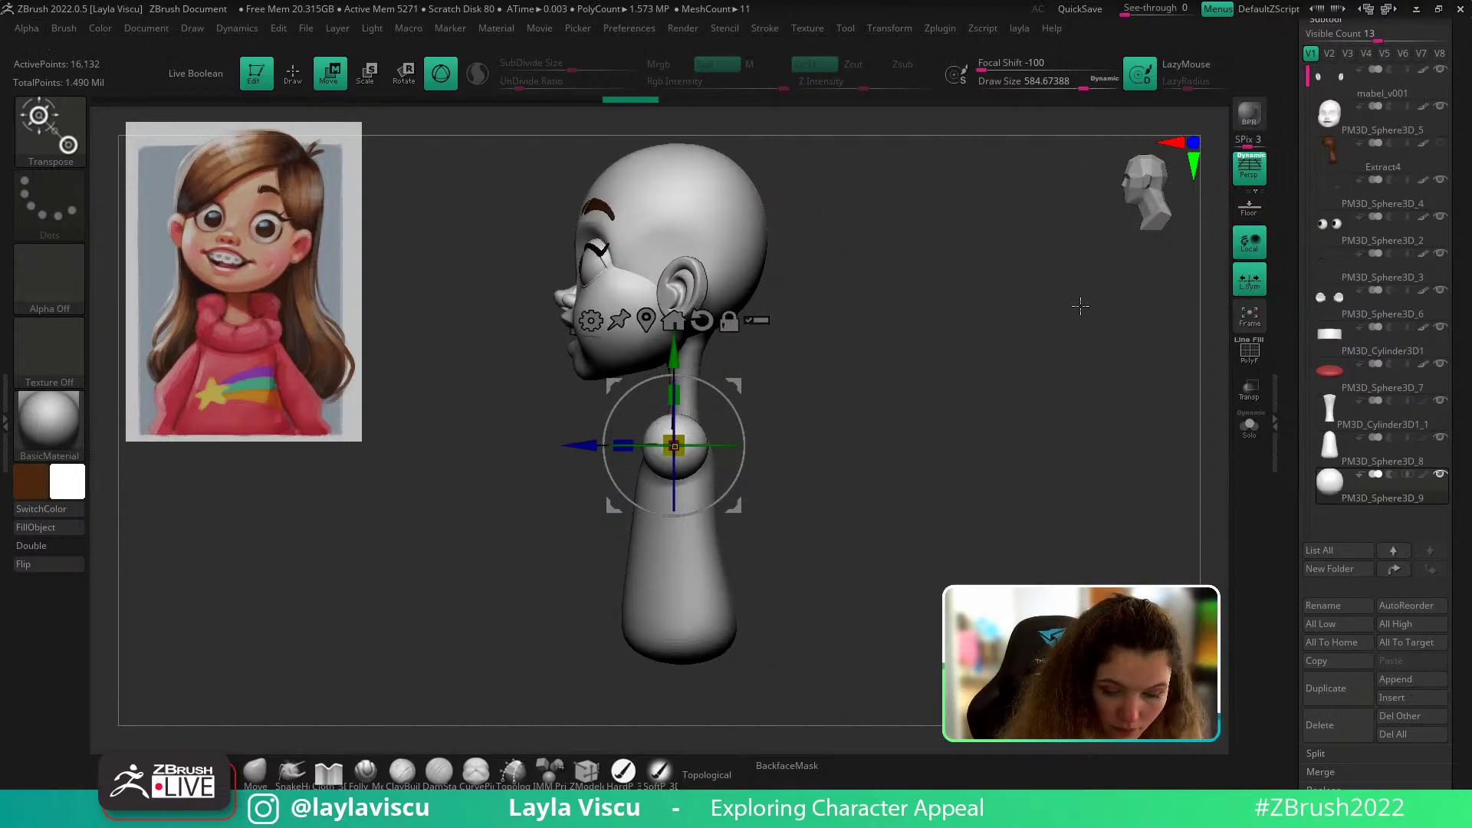
# Step: Lower the pair of shoulder spheres slightly, shrink them a little, and nudge them along the front-to-back axis
pyautogui.keyDown('shift'); pyautogui.moveTo(855, 358); pyautogui.dragTo(922, 379); pyautogui.keyUp('shift')
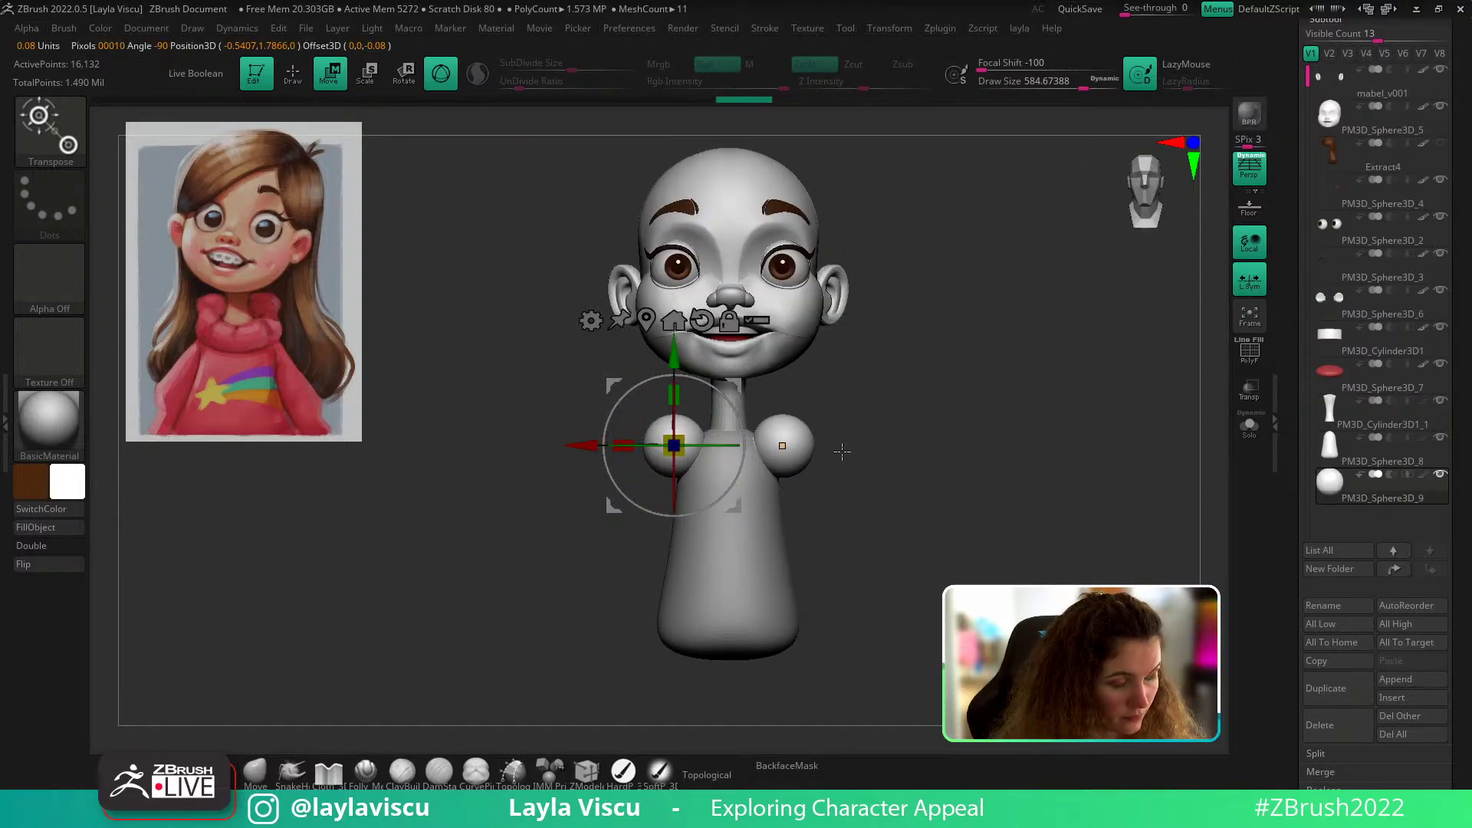
pyautogui.moveTo(783, 355); pyautogui.dragTo(783, 364)
pyautogui.moveTo(882, 388); pyautogui.dragTo(982, 423)
pyautogui.moveTo(693, 462); pyautogui.dragTo(689, 462)
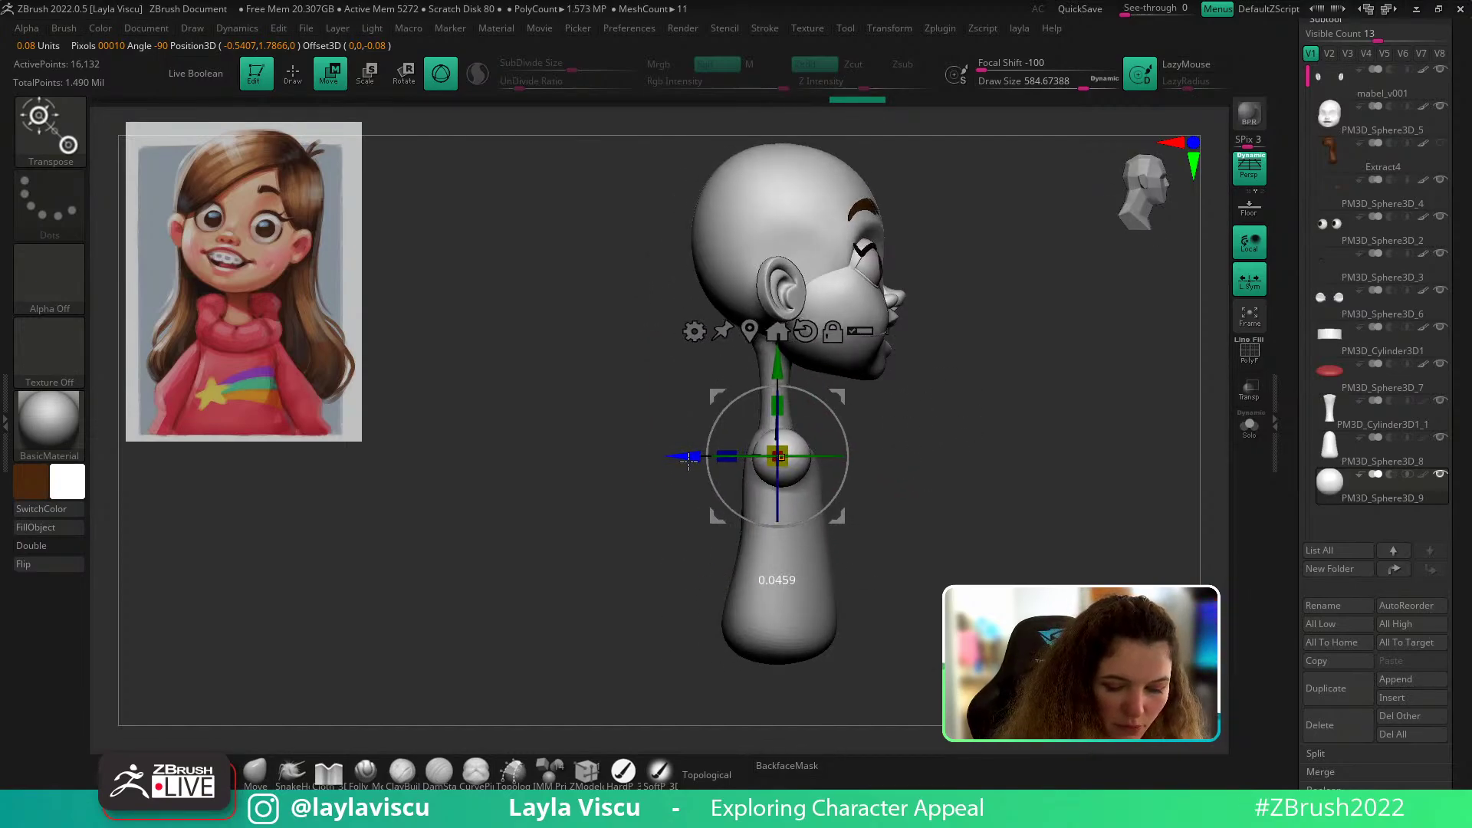
pyautogui.moveTo(982, 444); pyautogui.dragTo(930, 470)
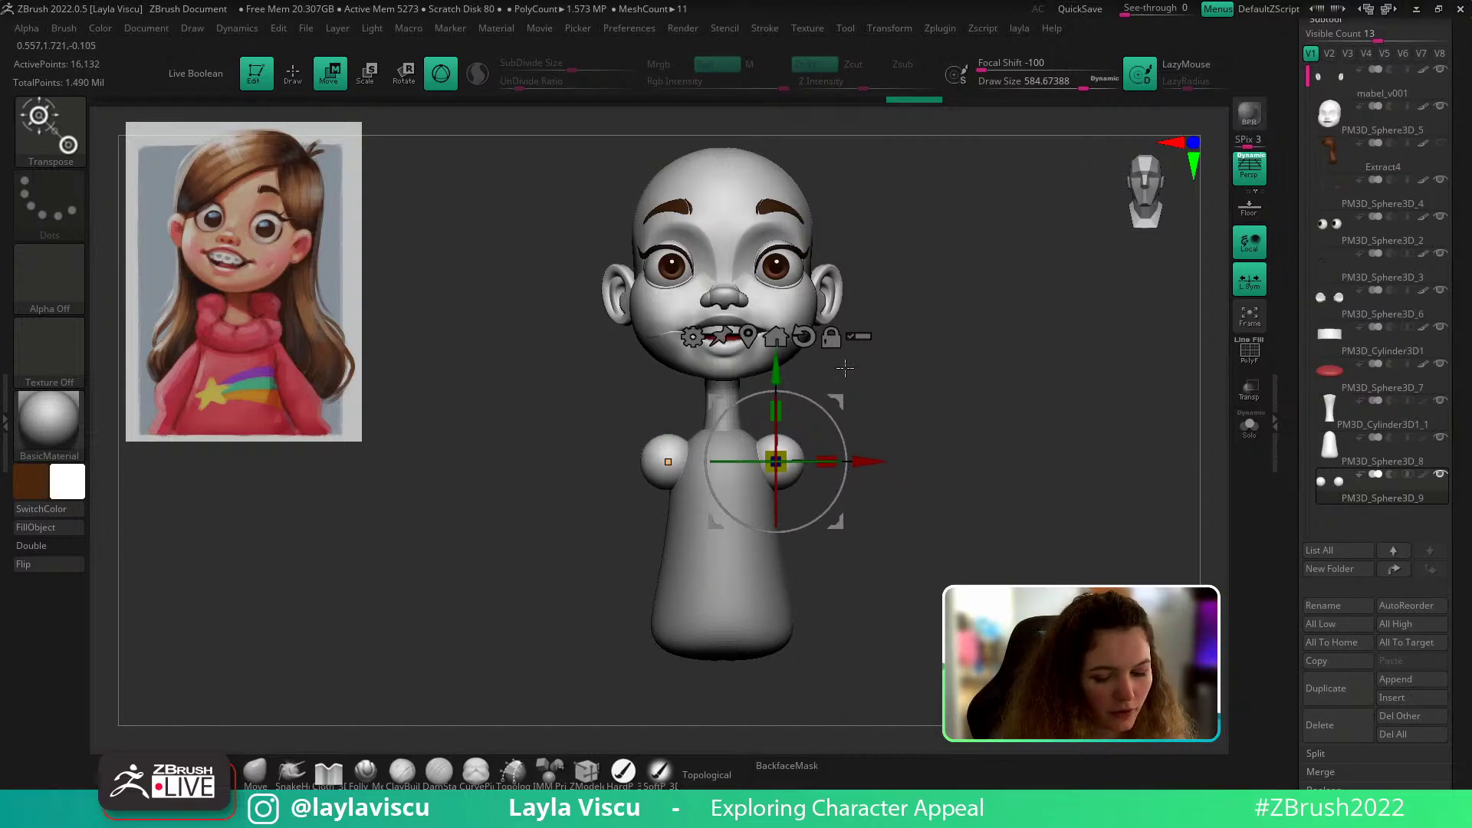
pyautogui.moveTo(937, 420)
pyautogui.mouseDown()
pyautogui.moveTo(896, 429)
pyautogui.moveTo(912, 425)
pyautogui.mouseUp()
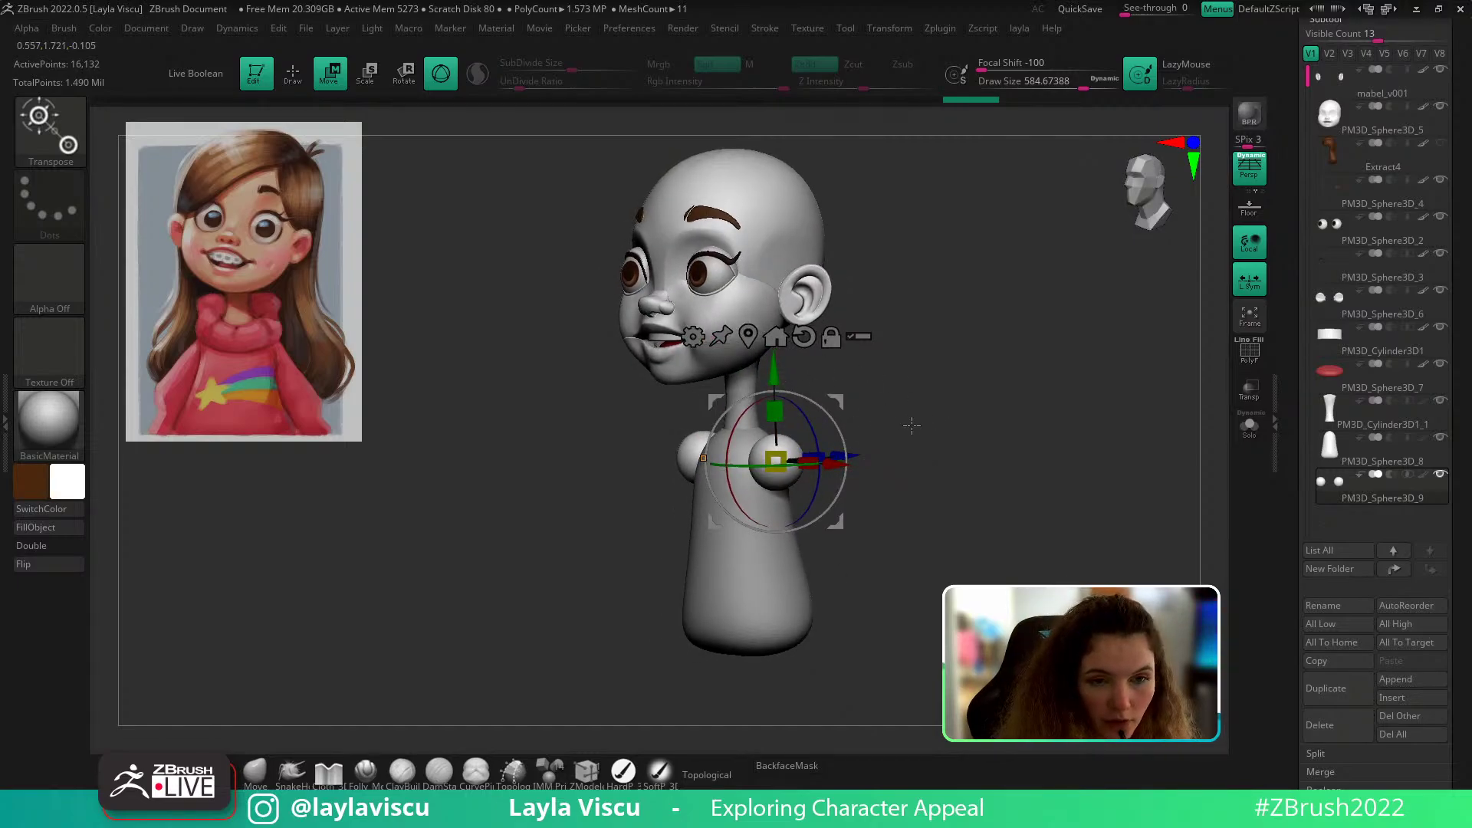
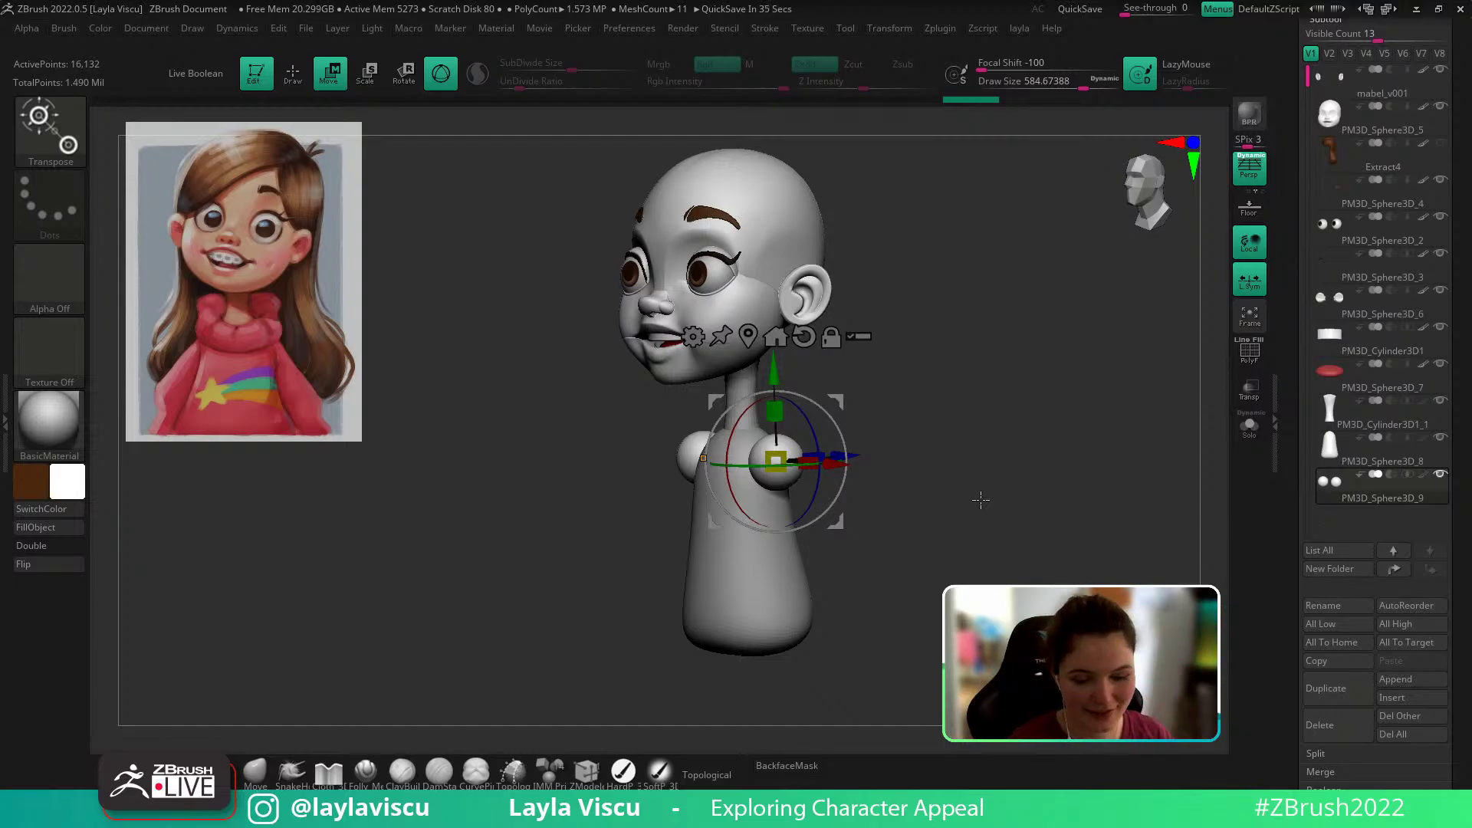
pyautogui.moveTo(987, 531); pyautogui.dragTo(1039, 583)
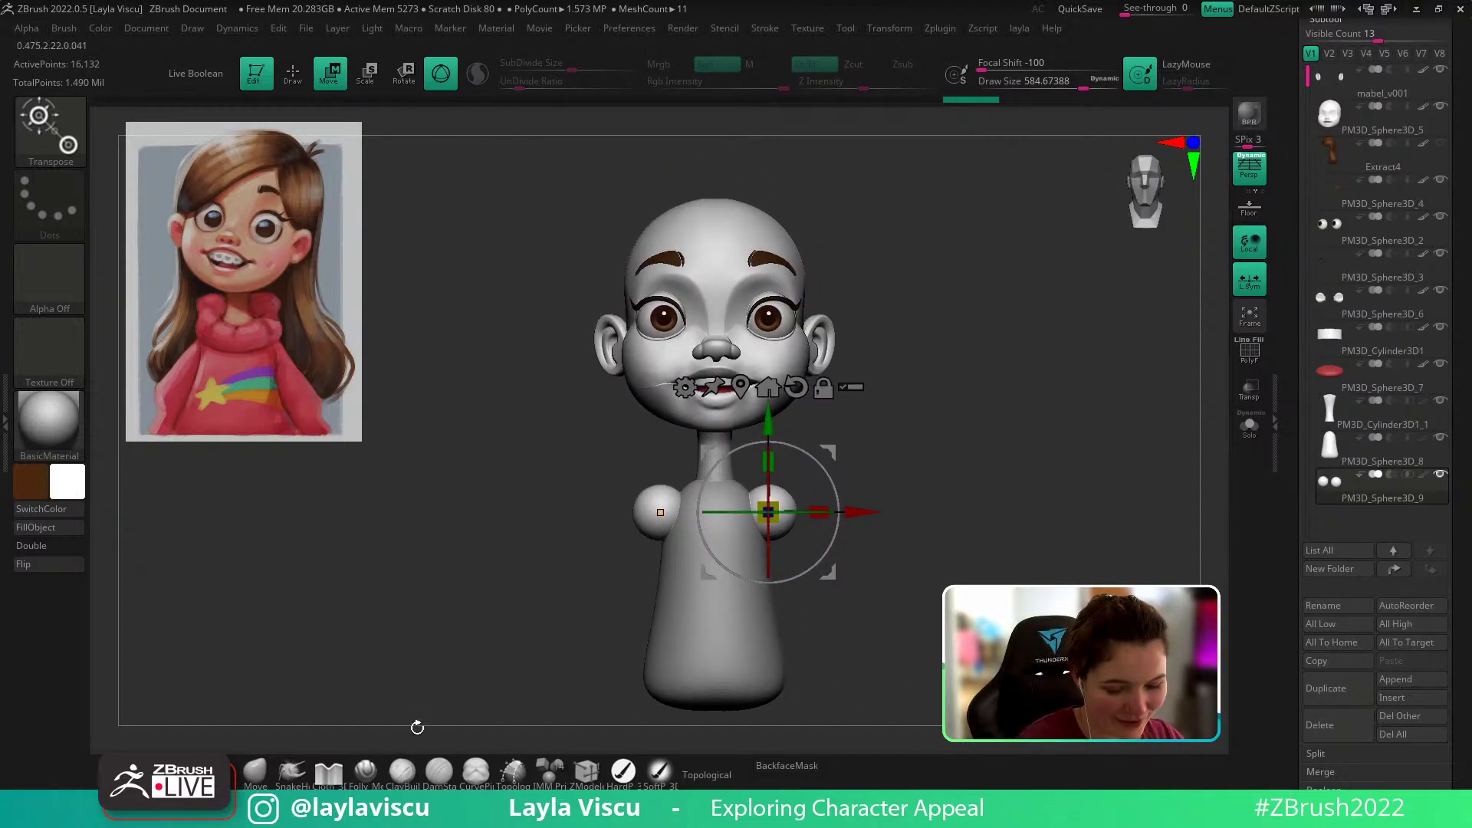
pyautogui.moveTo(867, 512); pyautogui.dragTo(844, 512)
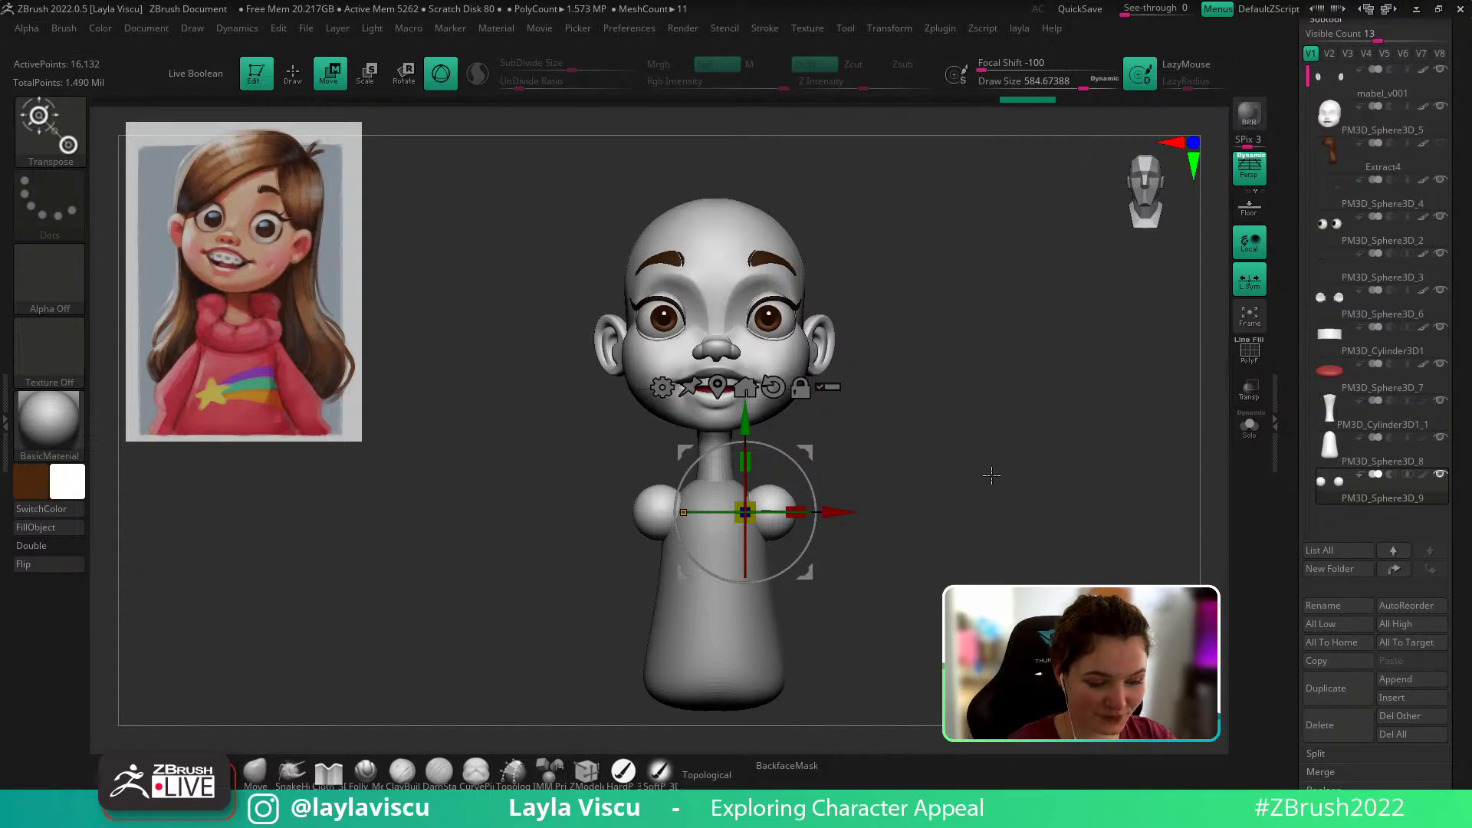
# Step: Narrow the lower torso with the Move brush at a draw size of about 685 and show the Extract4 hair again
pyautogui.keyDown('alt'); pyautogui.moveTo(991, 475); pyautogui.dragTo(1001, 454); pyautogui.keyUp('alt')
pyautogui.keyDown('alt'); pyautogui.click(772, 603); pyautogui.keyUp('alt')
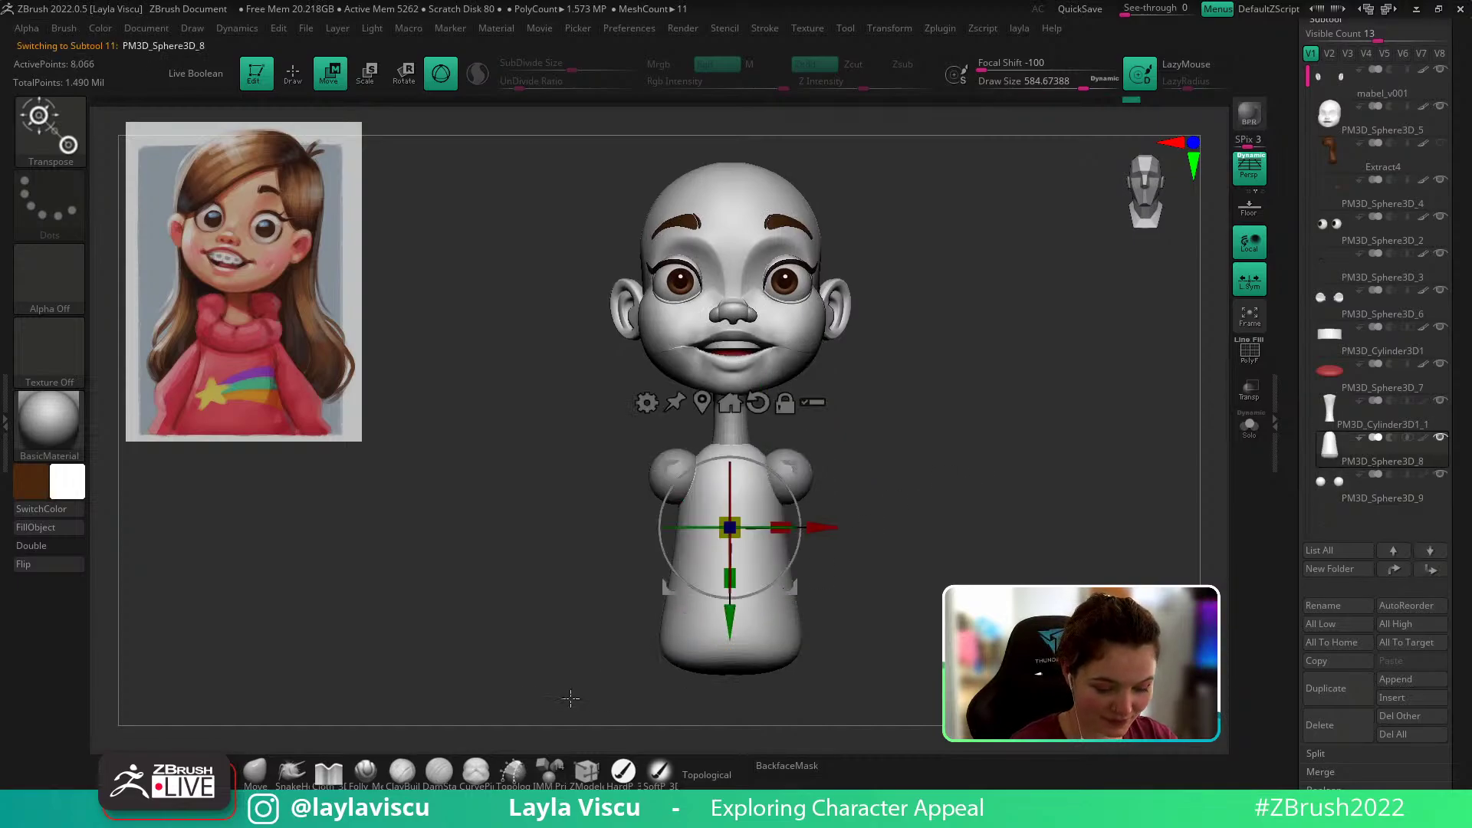
pyautogui.click(264, 780)
pyautogui.press('s')
pyautogui.moveTo(788, 614); pyautogui.dragTo(782, 621)
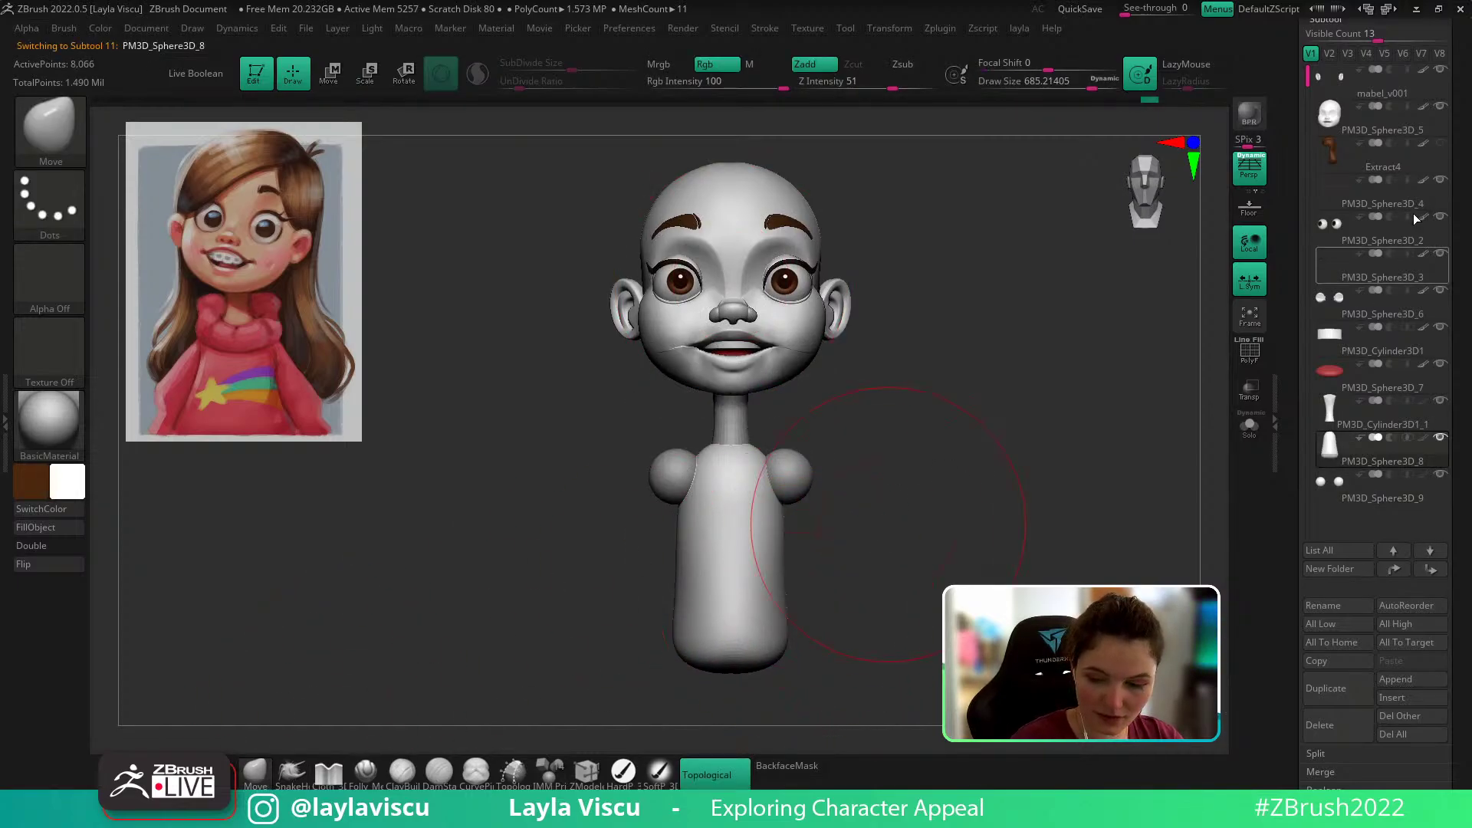
pyautogui.click(1434, 157)
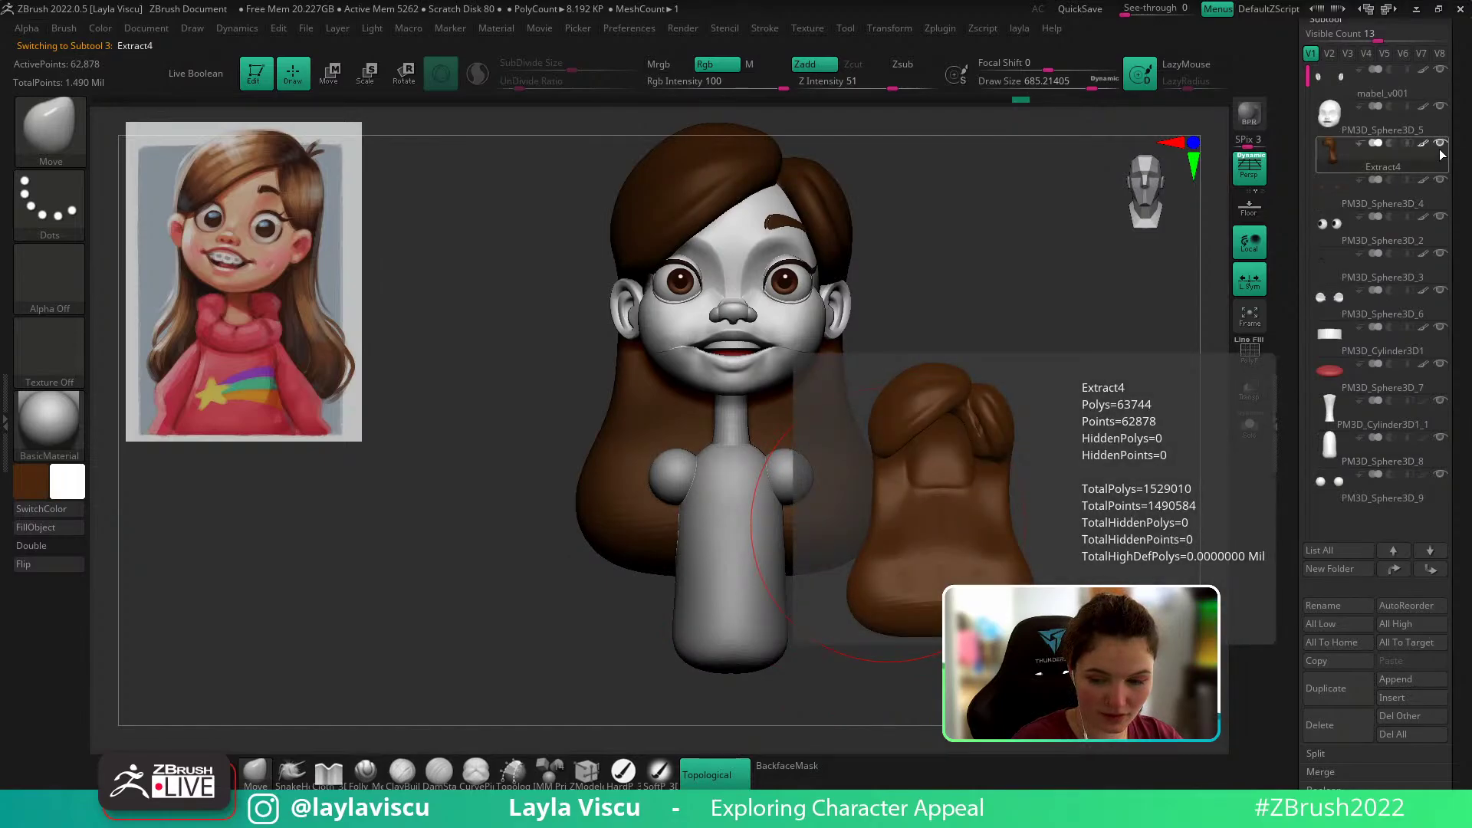
pyautogui.moveTo(1173, 572); pyautogui.dragTo(997, 606)
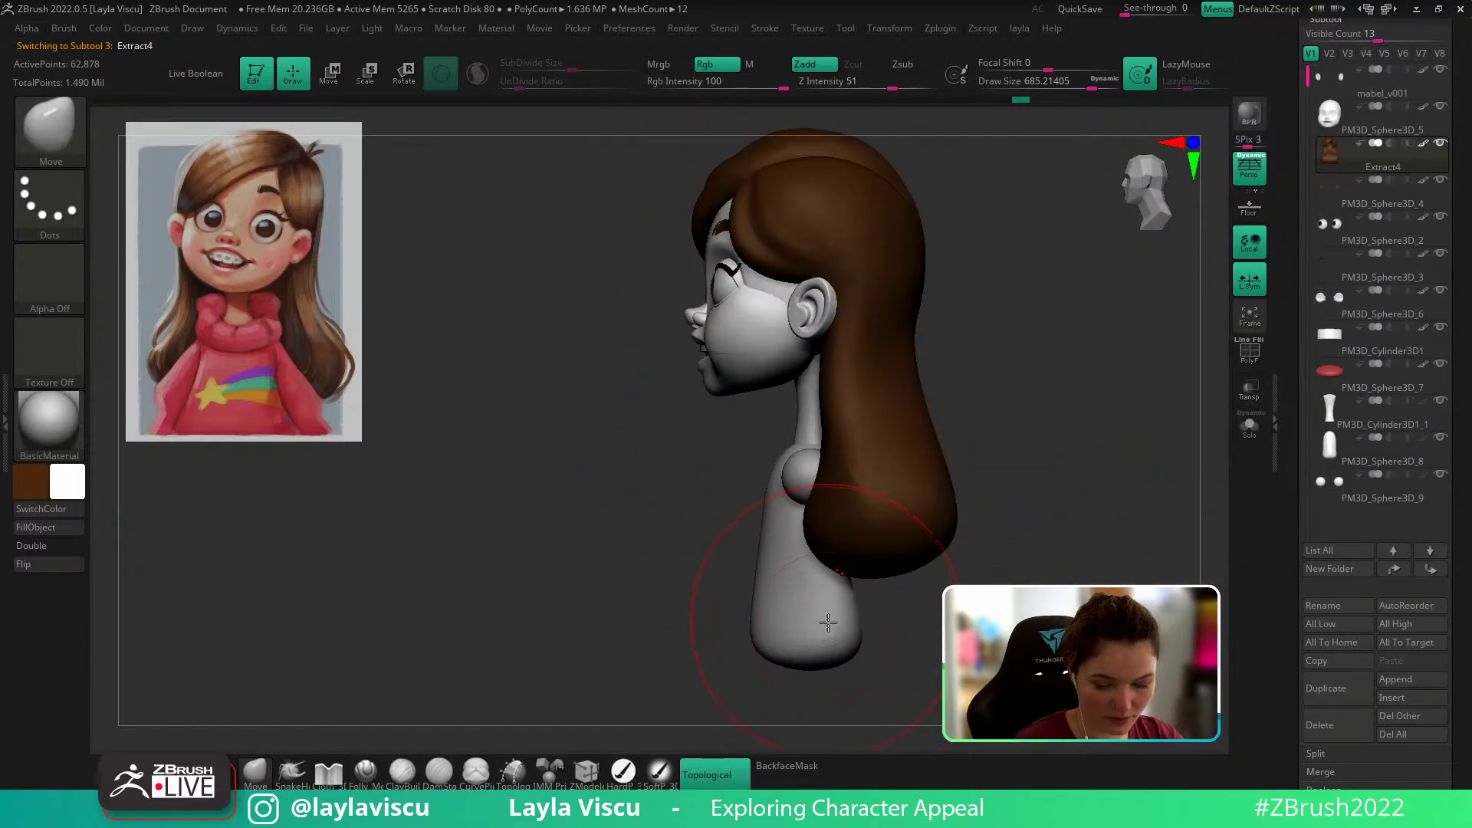
# Step: Select the torso and push the front of its lower half inward in profile, using the Move brush at a draw size of about 593
pyautogui.press('[')
pyautogui.keyDown('alt'); pyautogui.click(851, 639); pyautogui.keyUp('alt')
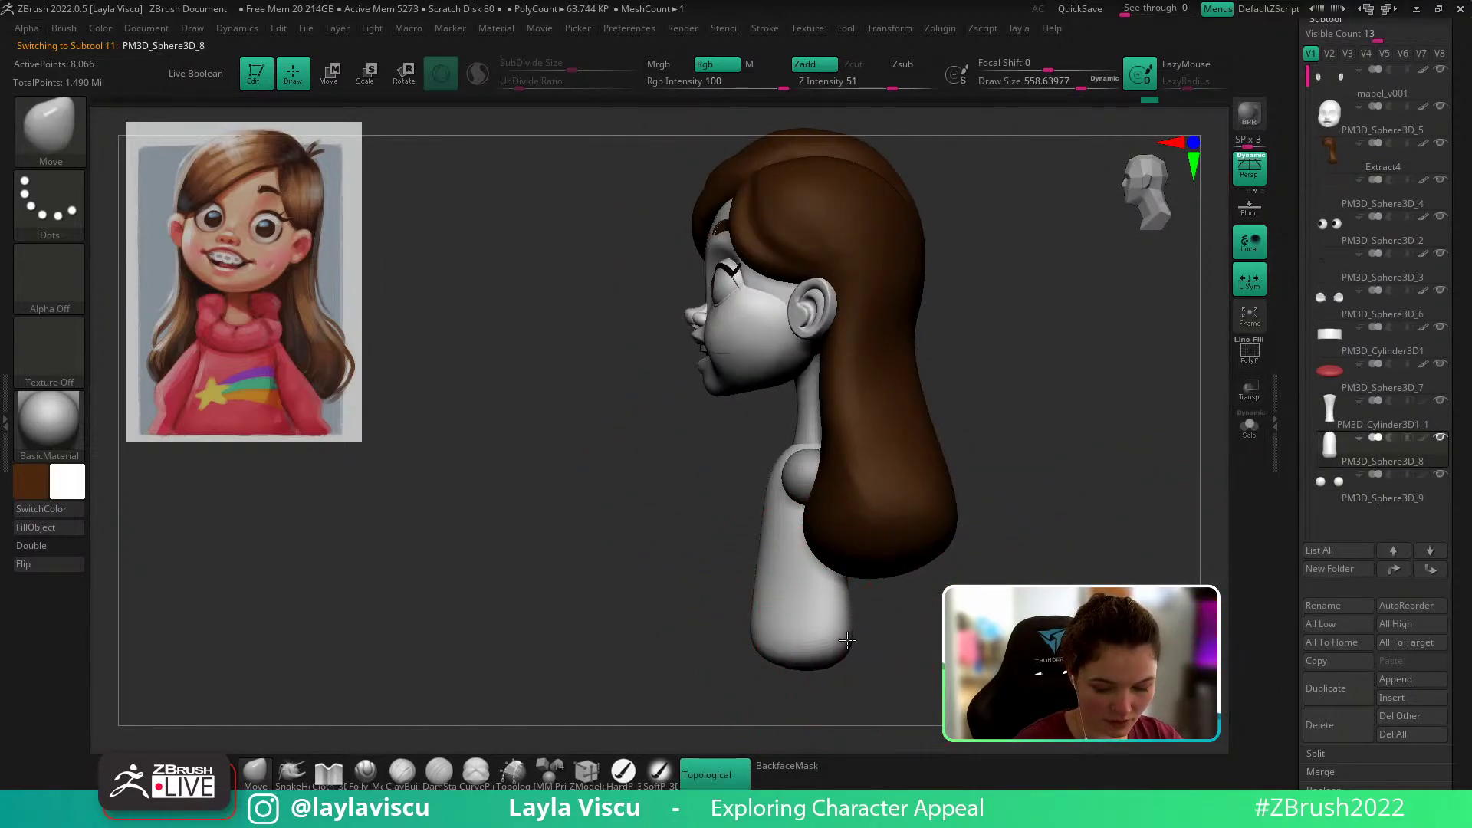
pyautogui.press(']')
pyautogui.moveTo(766, 631); pyautogui.dragTo(784, 608)
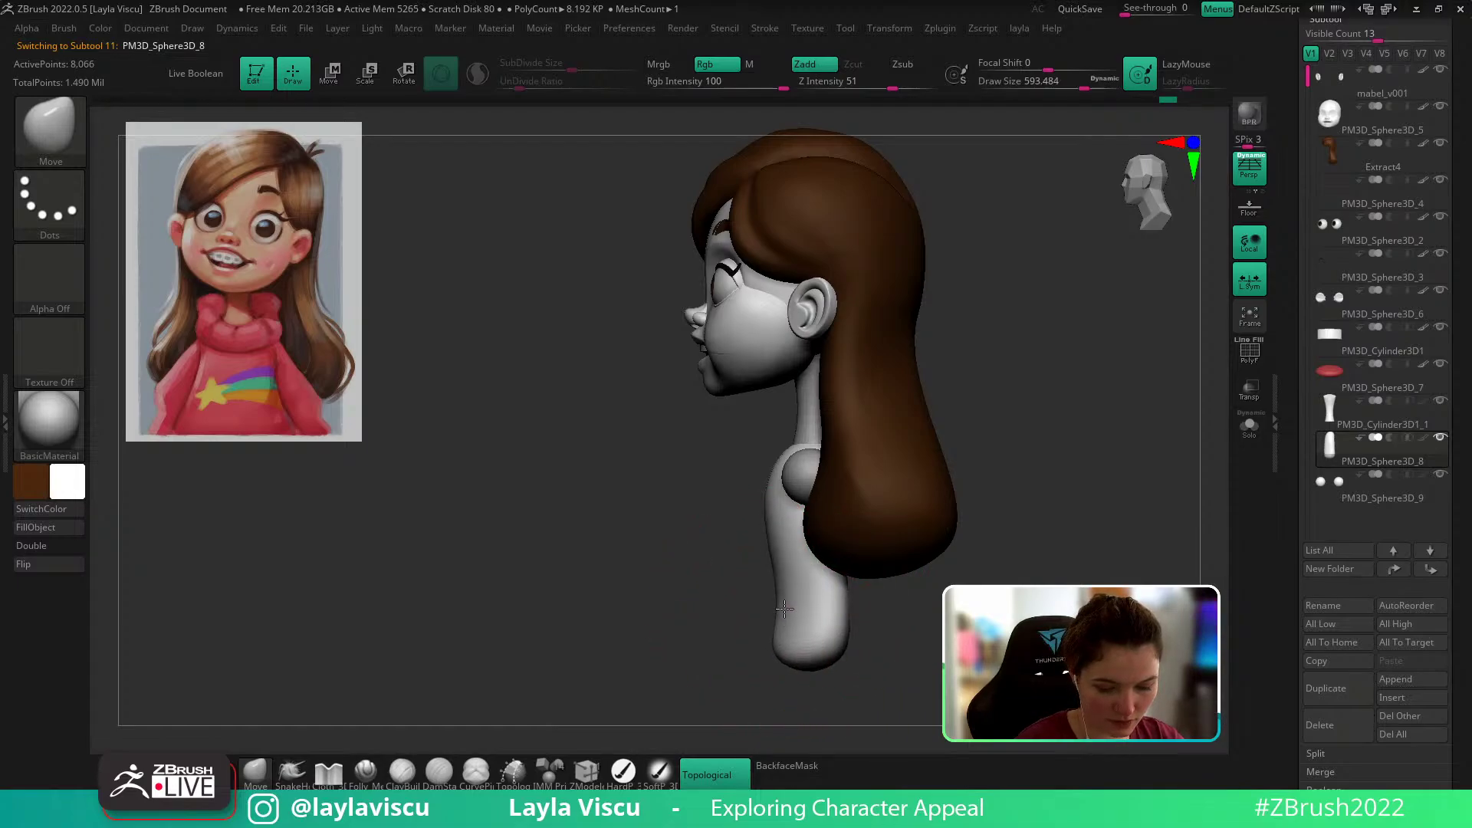
# Step: Refine and smooth the sides of the lower torso from the front, with the draw size at about 620
pyautogui.moveTo(839, 620)
pyautogui.mouseDown(button='right')
pyautogui.moveTo(928, 636)
pyautogui.moveTo(904, 618)
pyautogui.mouseUp(button='right')
pyautogui.press('s')
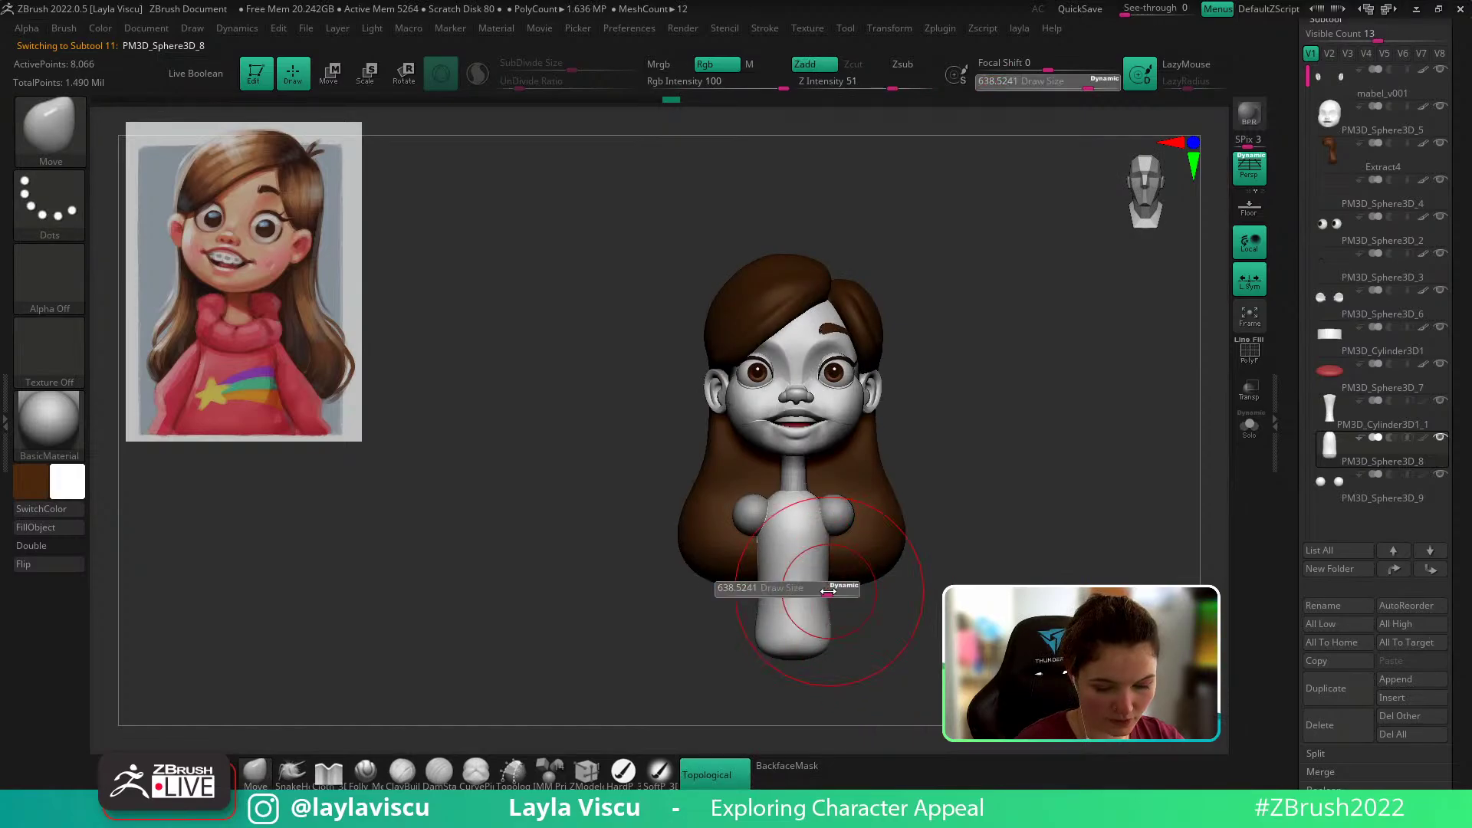
pyautogui.click(823, 603)
pyautogui.keyDown('shift'); pyautogui.moveTo(817, 583); pyautogui.dragTo(816, 614); pyautogui.keyUp('shift')
pyautogui.keyDown('alt'); pyautogui.moveTo(865, 633); pyautogui.dragTo(837, 581, button='right'); pyautogui.keyUp('alt')
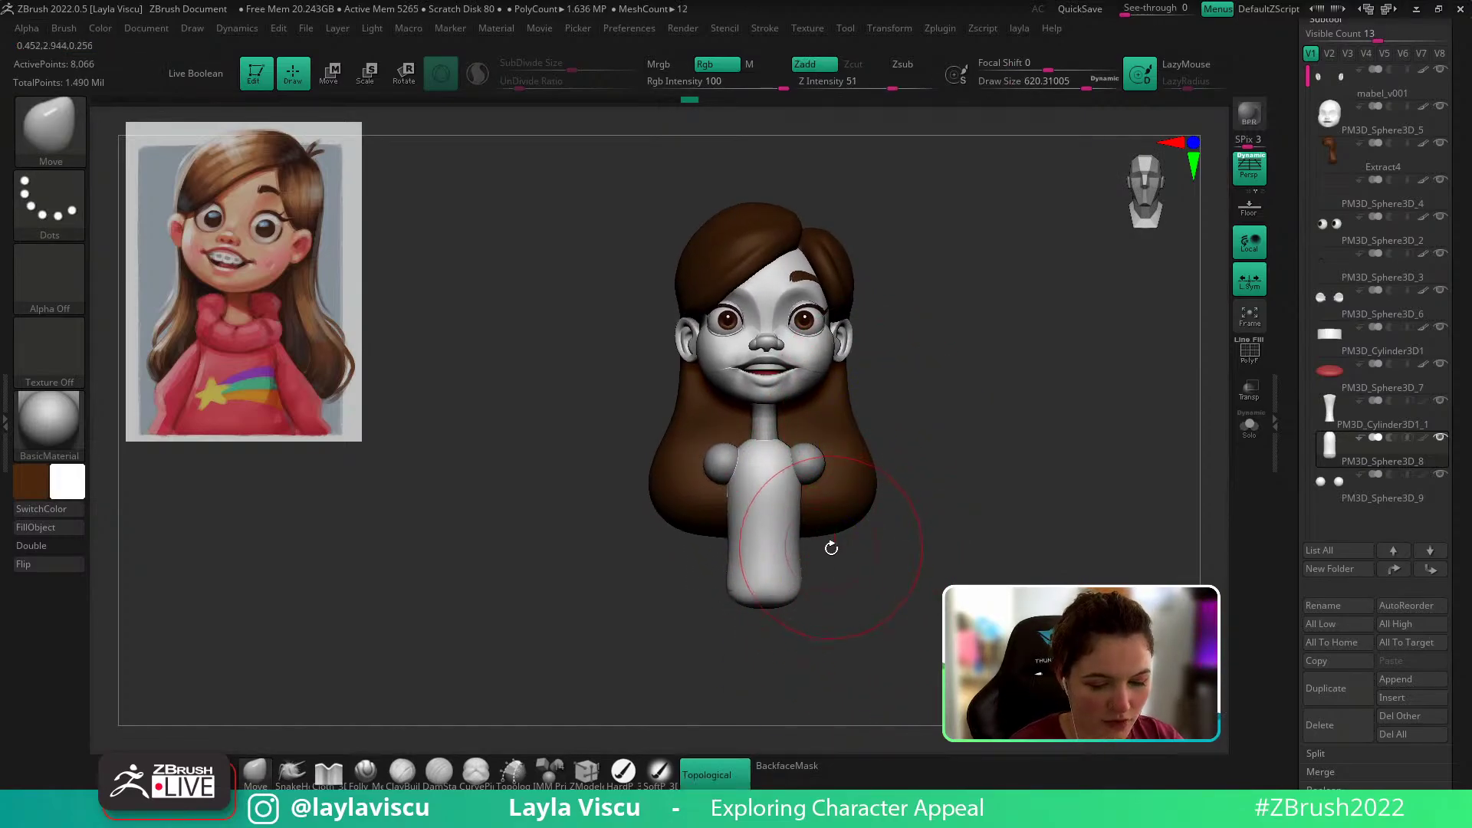
pyautogui.moveTo(790, 524); pyautogui.dragTo(928, 532, button='right')
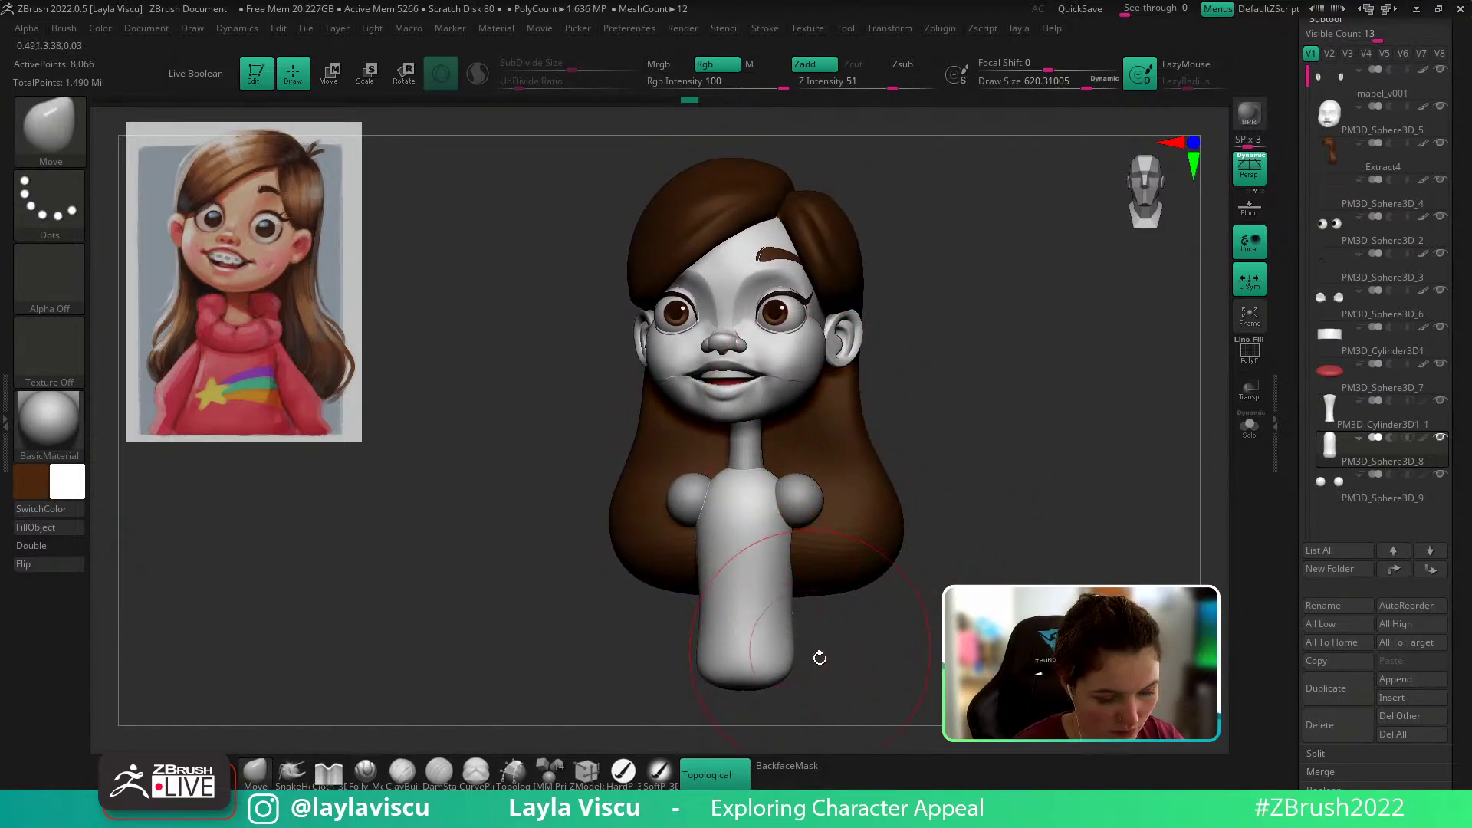
pyautogui.moveTo(818, 654)
pyautogui.mouseDown(button='right')
pyautogui.moveTo(808, 683)
pyautogui.moveTo(866, 688)
pyautogui.mouseUp(button='right')
pyautogui.moveTo(805, 644)
pyautogui.mouseDown(button='right')
pyautogui.moveTo(818, 608)
pyautogui.moveTo(783, 582)
pyautogui.moveTo(815, 615)
pyautogui.moveTo(908, 634)
pyautogui.moveTo(979, 550)
pyautogui.mouseUp(button='right')
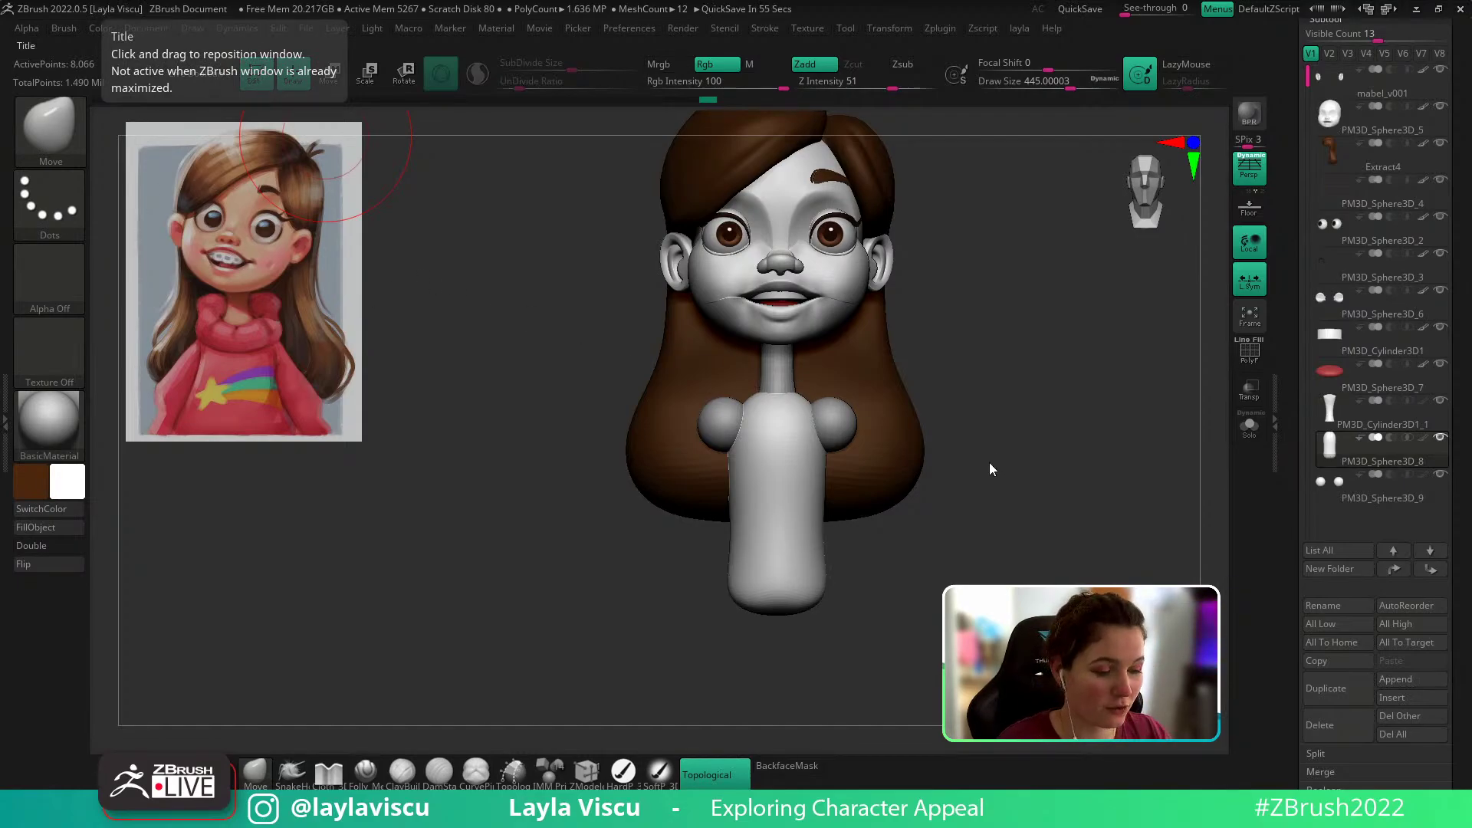
# Step: Refine the torso's taper from the shoulders to the wider base with the Move brush at a draw size of about 393
pyautogui.moveTo(1001, 469); pyautogui.dragTo(917, 573)
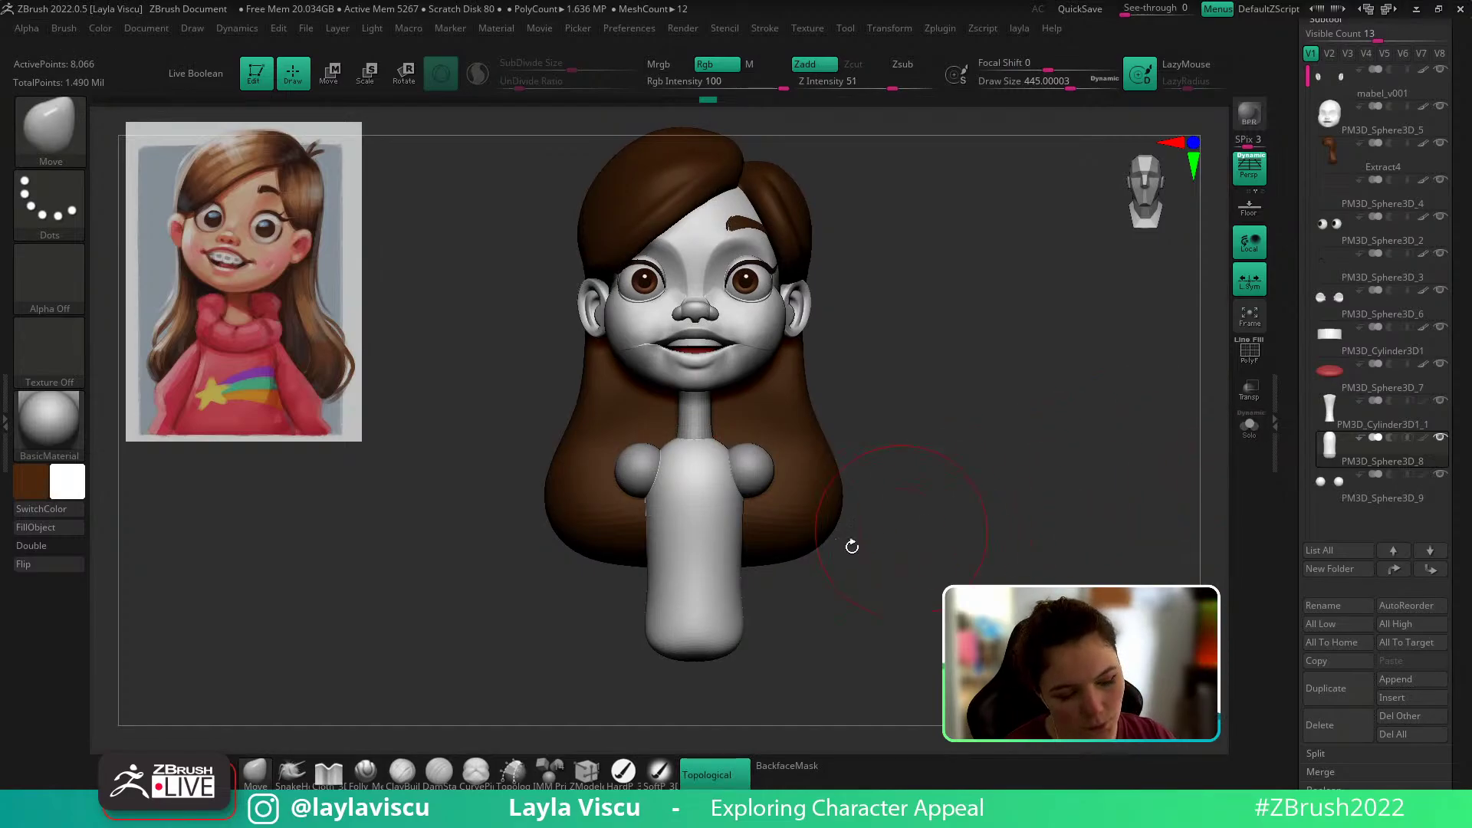
pyautogui.keyDown('ctrl'); pyautogui.moveTo(753, 609); pyautogui.dragTo(754, 575, button='right'); pyautogui.keyUp('ctrl')
pyautogui.press('s')
pyautogui.moveTo(716, 549)
pyautogui.mouseDown()
pyautogui.moveTo(734, 550)
pyautogui.moveTo(734, 526)
pyautogui.mouseUp()
pyautogui.keyDown('ctrl'); pyautogui.moveTo(736, 527); pyautogui.dragTo(746, 565, button='right'); pyautogui.keyUp('ctrl')
pyautogui.moveTo(765, 647)
pyautogui.mouseDown()
pyautogui.moveTo(776, 595)
pyautogui.moveTo(790, 592)
pyautogui.moveTo(774, 597)
pyautogui.moveTo(675, 422)
pyautogui.mouseUp()
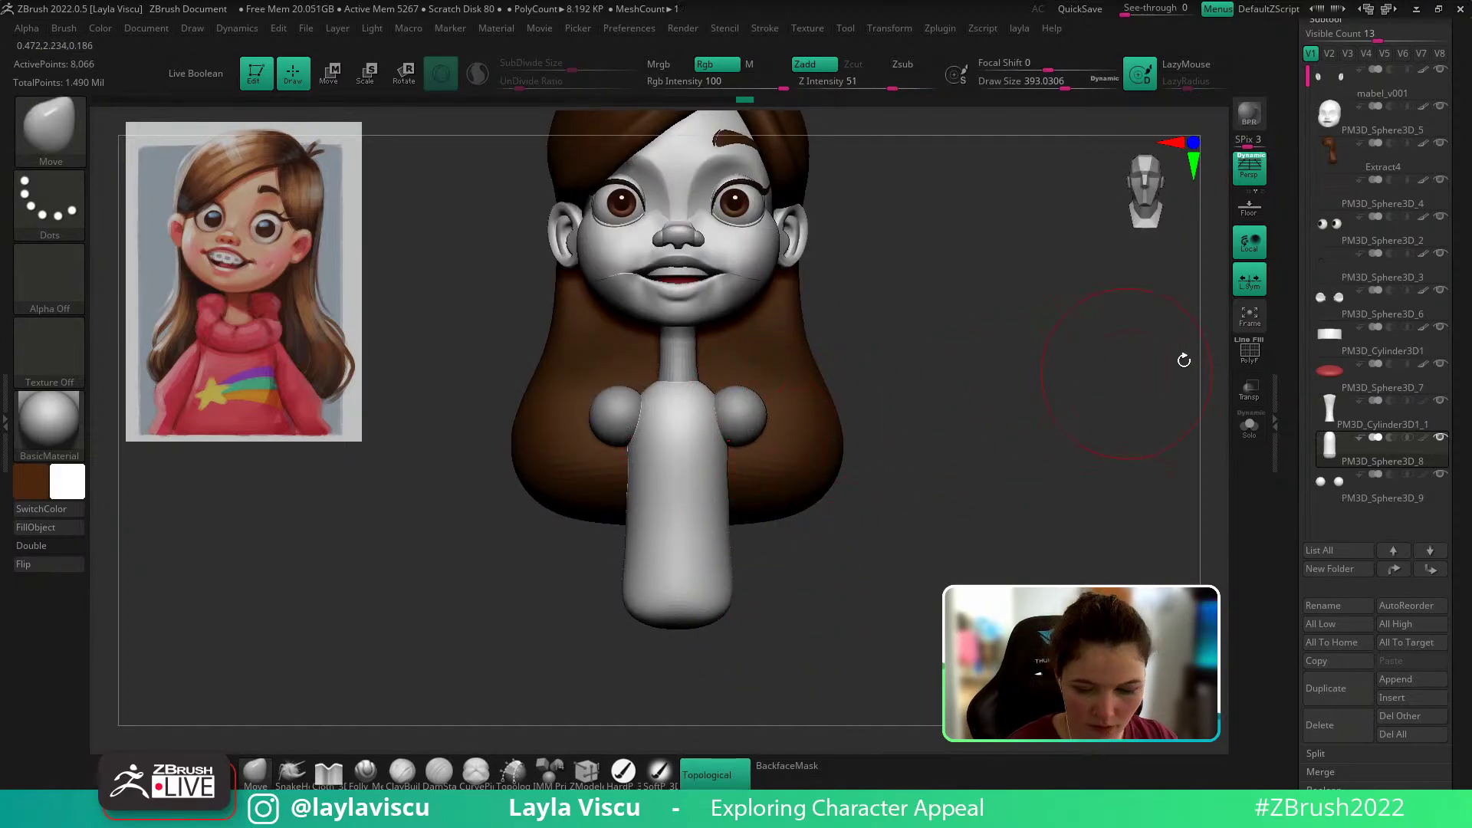
# Step: Hide the Extract4 hair, select the pair of shoulder spheres, and adjust their size slightly with the transform gizmo
pyautogui.click(1441, 143)
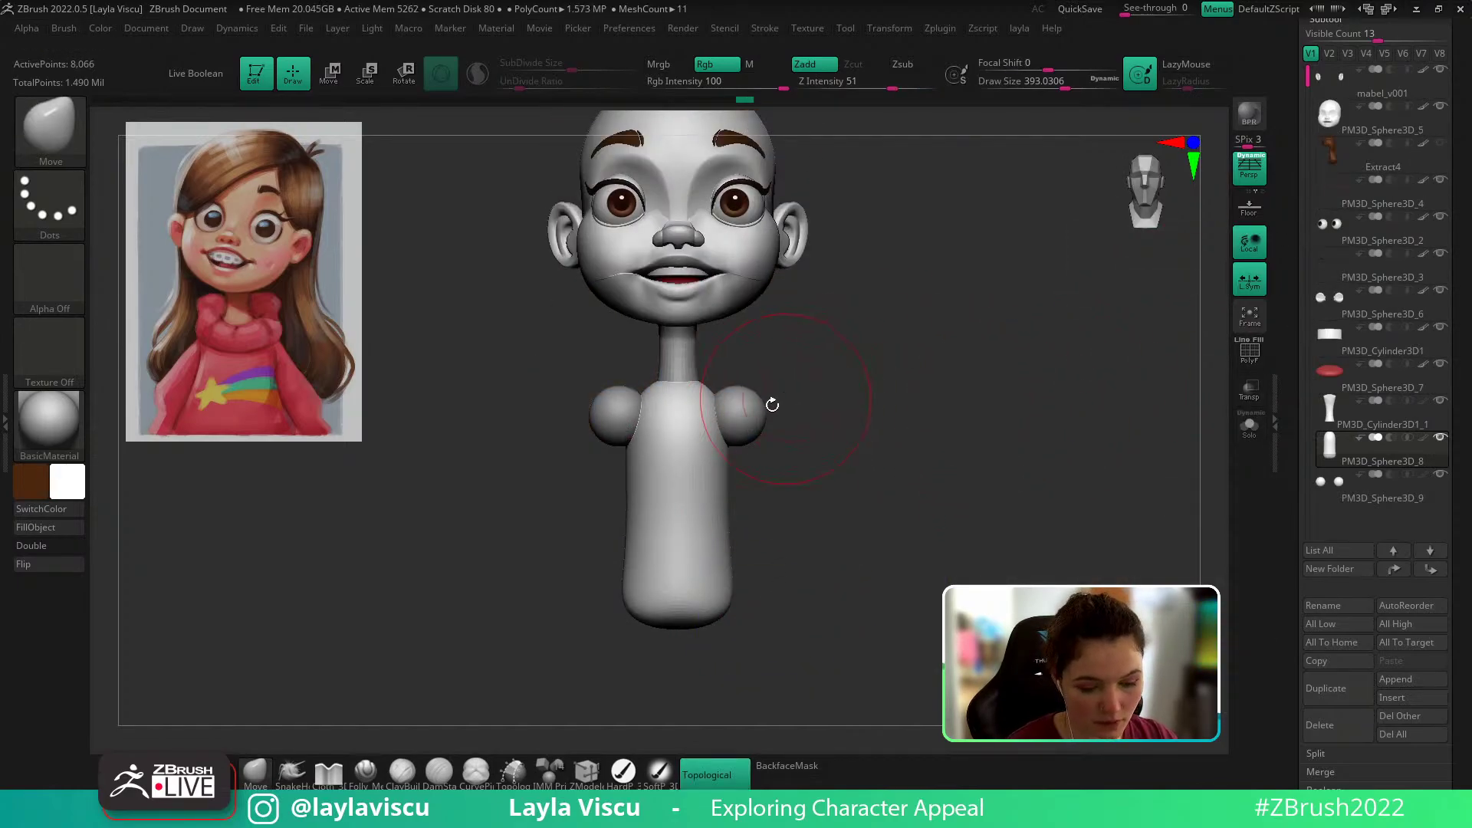
pyautogui.keyDown('alt'); pyautogui.click(748, 427); pyautogui.keyUp('alt')
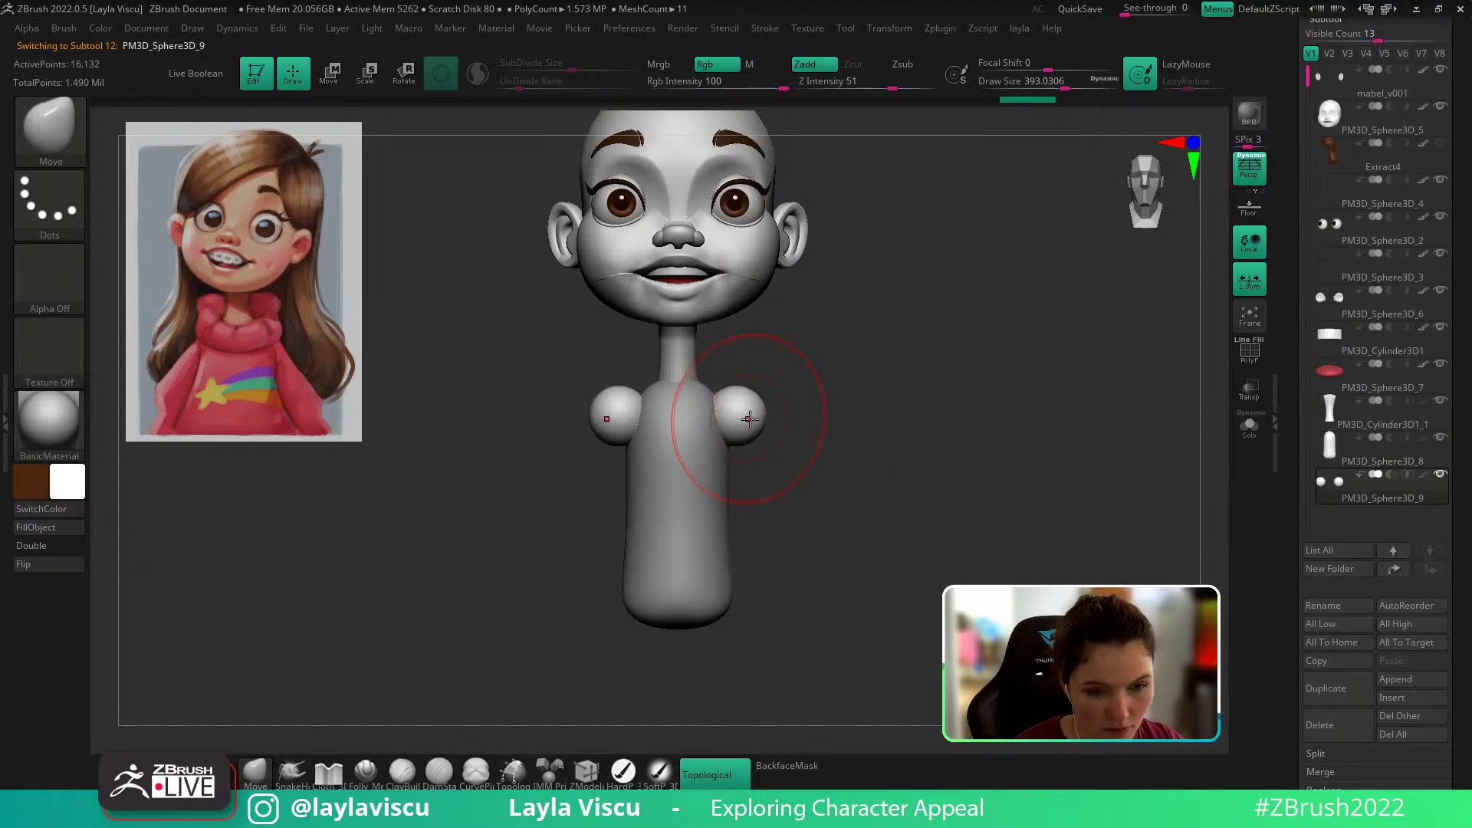
pyautogui.press('w')
pyautogui.keyDown('ctrl'); pyautogui.moveTo(733, 416); pyautogui.dragTo(732, 453, button='right'); pyautogui.keyUp('ctrl')
pyautogui.moveTo(704, 418); pyautogui.dragTo(696, 425)
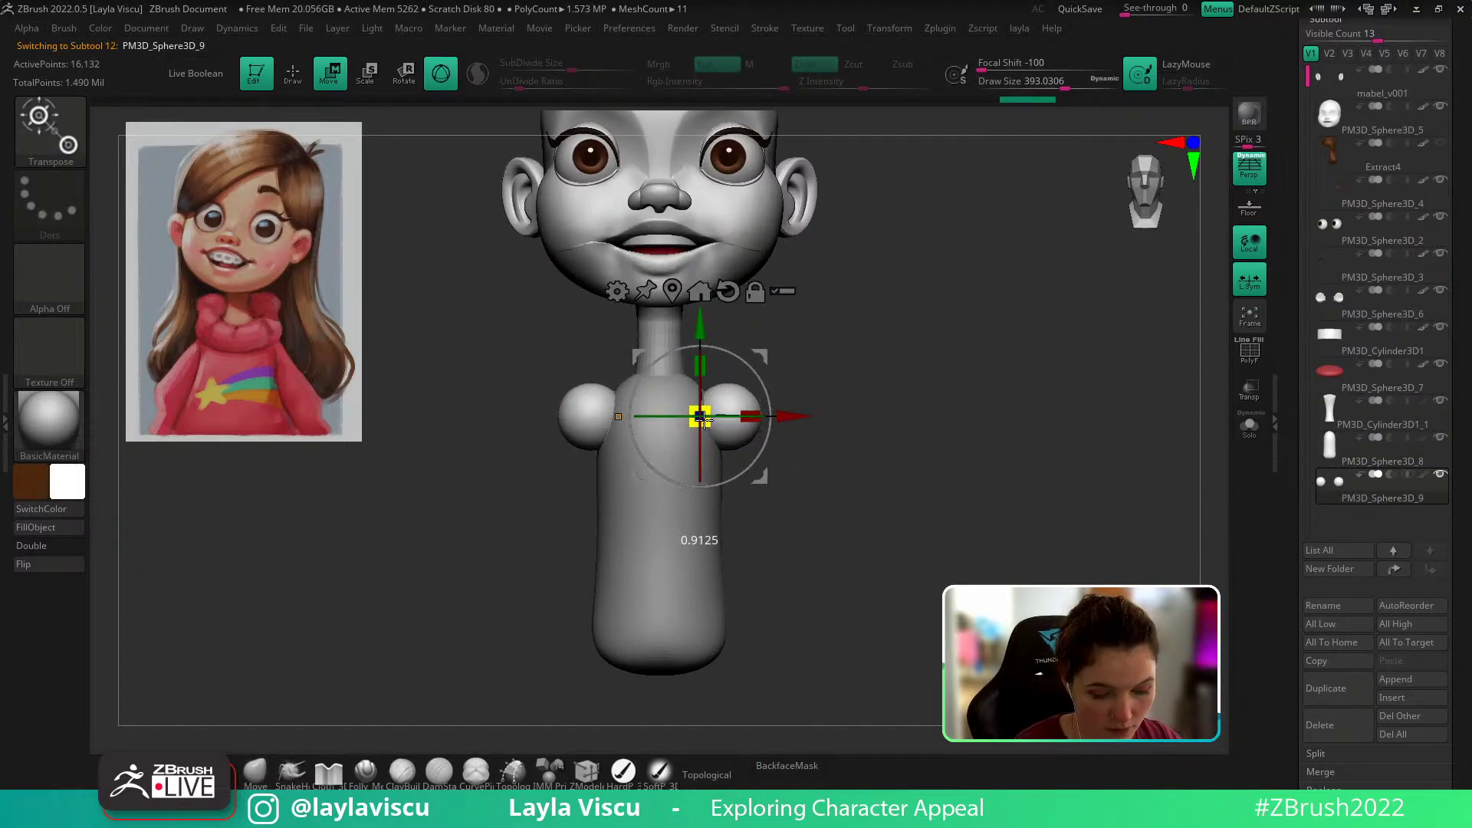
# Step: Stretch the shoulder spheres sideways into slim upper arms and adjust their length and placement against the torso
pyautogui.moveTo(913, 393); pyautogui.dragTo(816, 391, button='right')
pyautogui.moveTo(817, 392); pyautogui.dragTo(844, 416)
pyautogui.keyDown('ctrl'); pyautogui.moveTo(818, 464); pyautogui.dragTo(800, 433, button='right'); pyautogui.keyUp('ctrl')
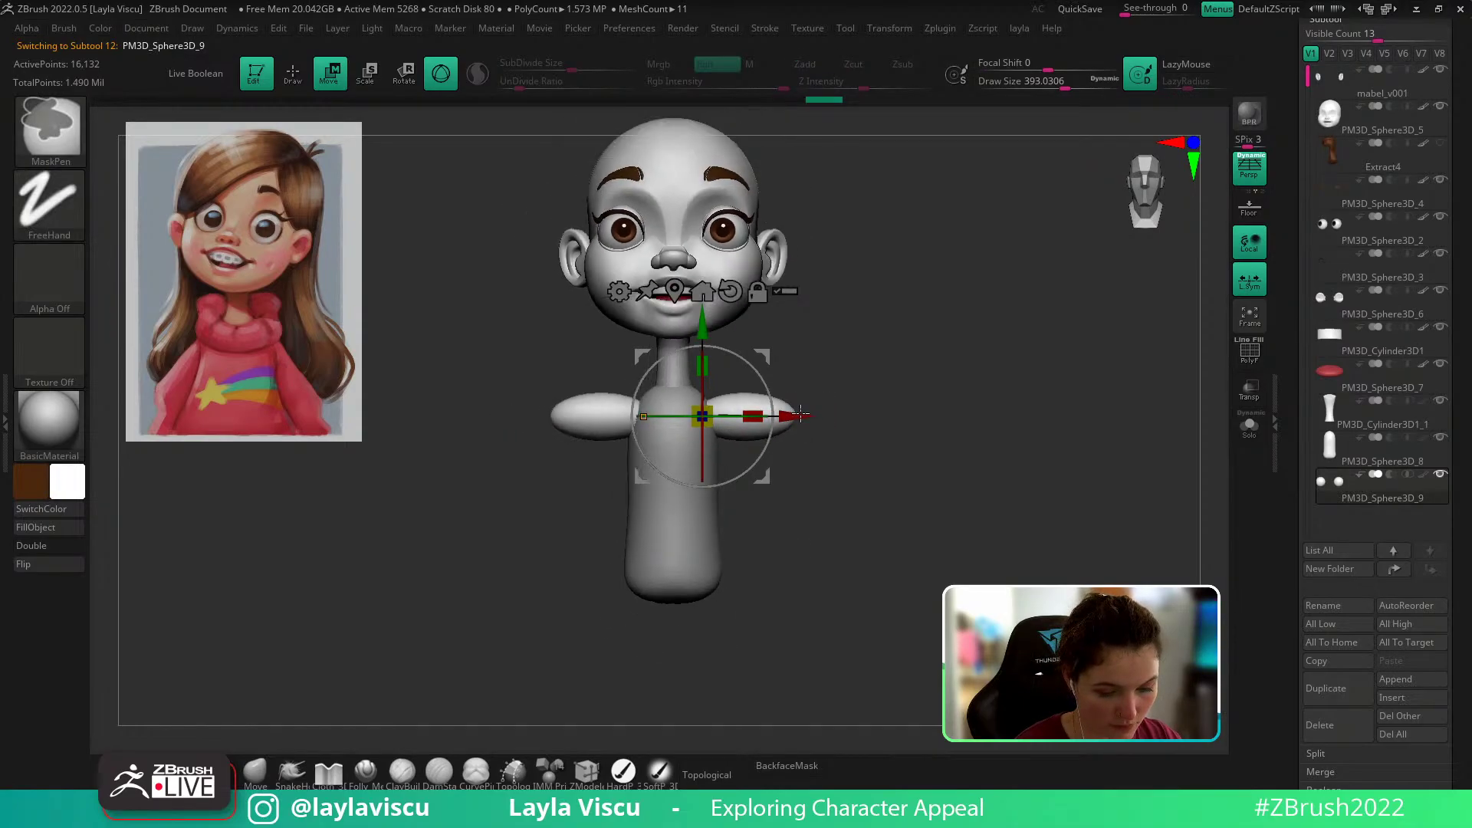
pyautogui.moveTo(795, 427); pyautogui.dragTo(773, 430)
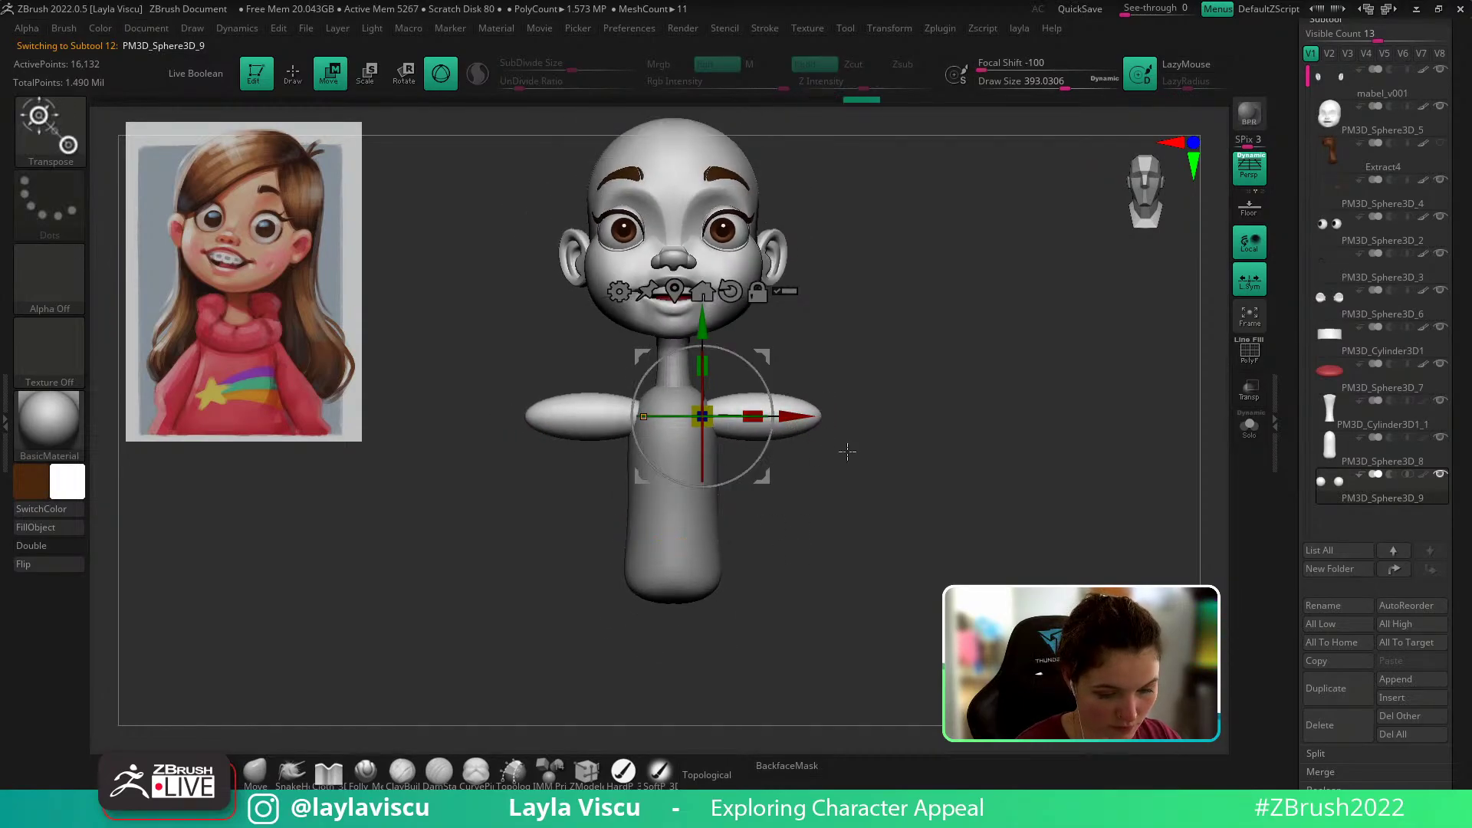
pyautogui.keyDown('ctrl'); pyautogui.moveTo(782, 422); pyautogui.dragTo(785, 451, button='right'); pyautogui.keyUp('ctrl')
pyautogui.moveTo(677, 418); pyautogui.dragTo(655, 423)
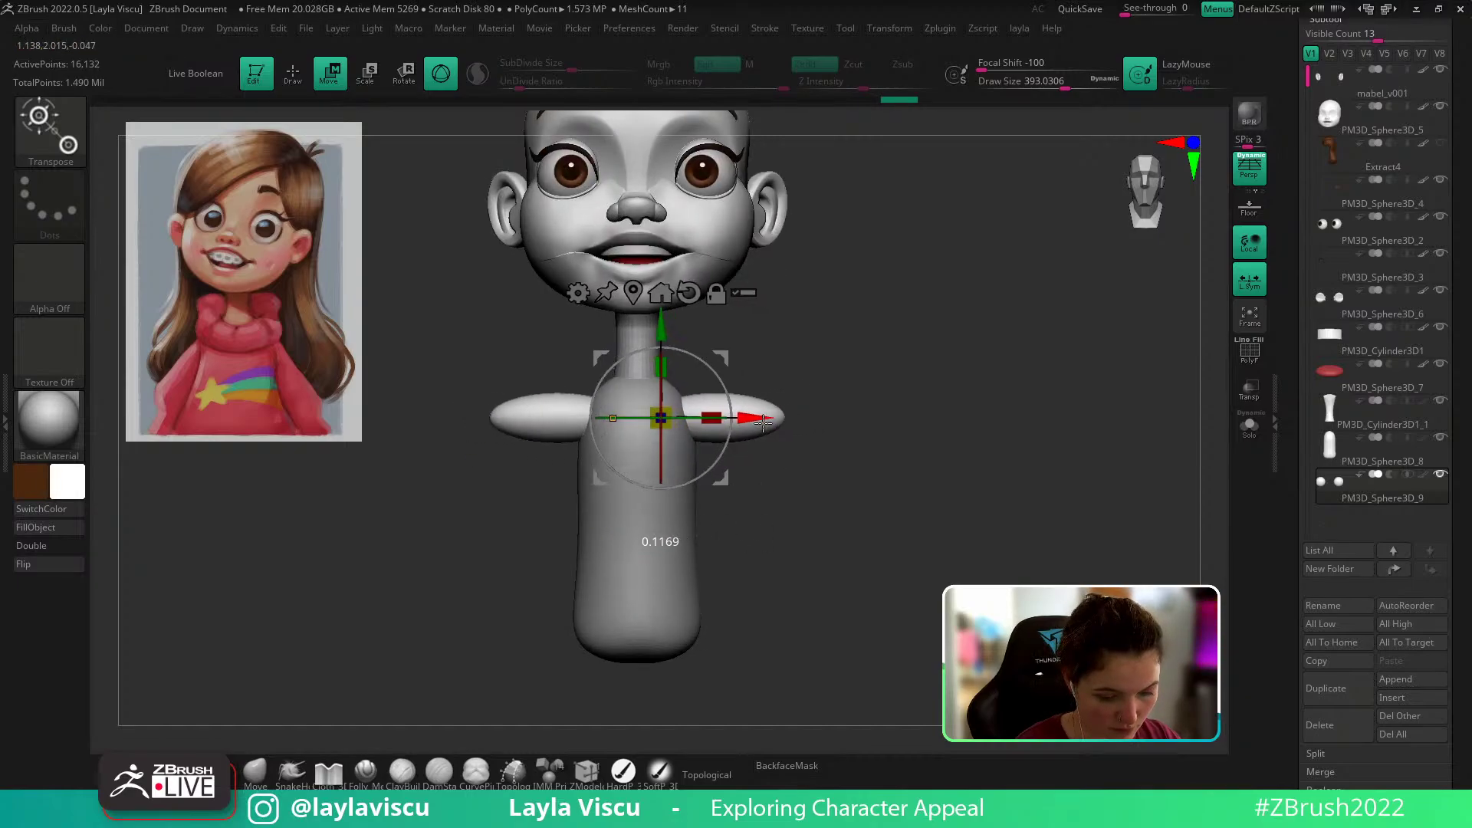
pyautogui.keyDown('ctrl'); pyautogui.moveTo(780, 424); pyautogui.dragTo(813, 437, button='right'); pyautogui.keyUp('ctrl')
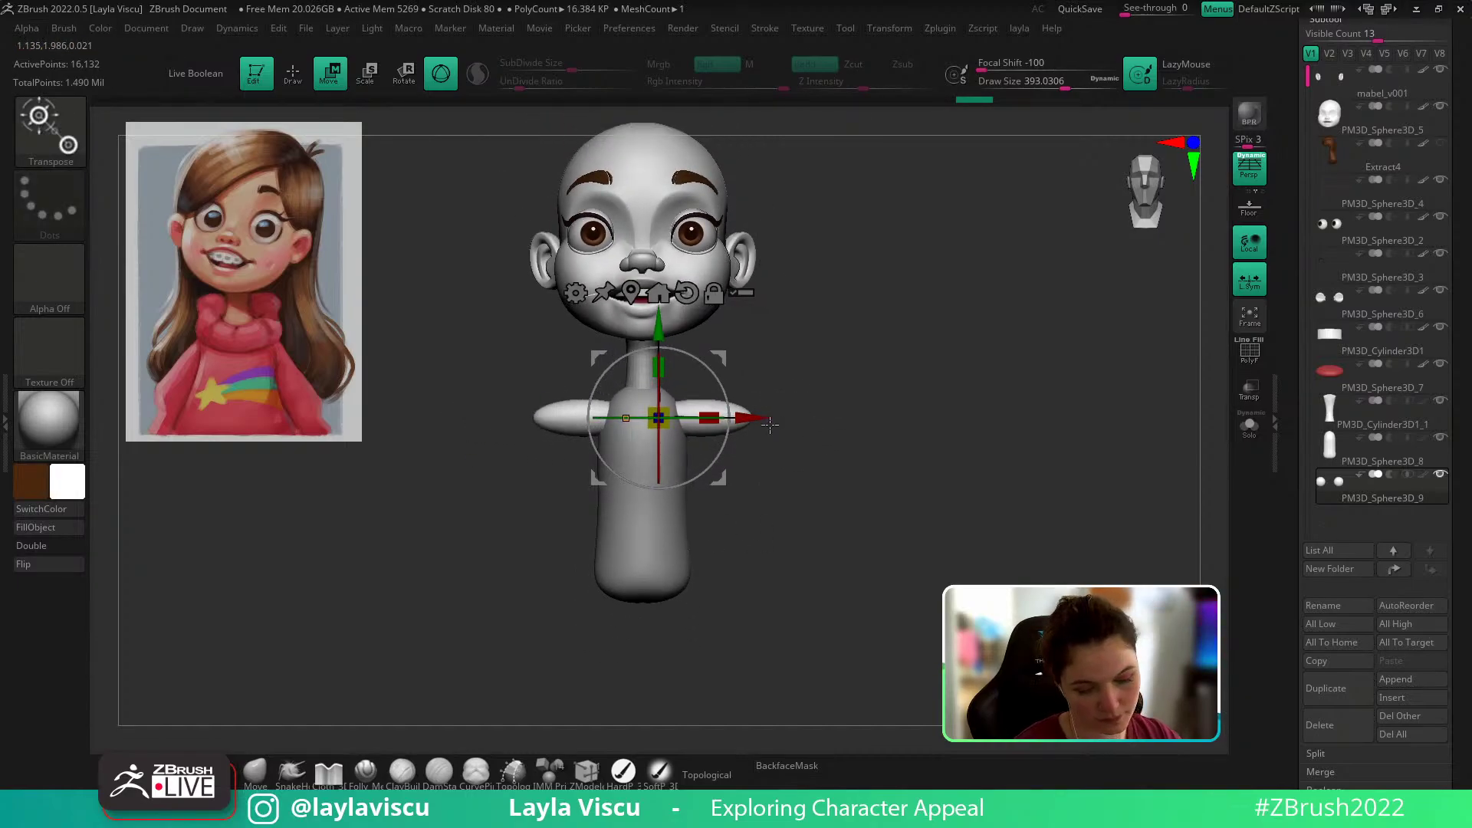
# Step: Angle the upper arms downward and duplicate them outward as forearm segments meeting at the elbows
pyautogui.moveTo(729, 422); pyautogui.dragTo(883, 495)
pyautogui.moveTo(950, 484)
pyautogui.mouseDown(button='right')
pyautogui.moveTo(888, 503)
pyautogui.moveTo(949, 581)
pyautogui.moveTo(933, 550)
pyautogui.mouseUp(button='right')
# Step: Invert the mask to protect the forearms and reshape the upper arms with the Move brush, starting at a draw size of about 508
pyautogui.click(255, 773)
pyautogui.press('s')
pyautogui.click(859, 459)
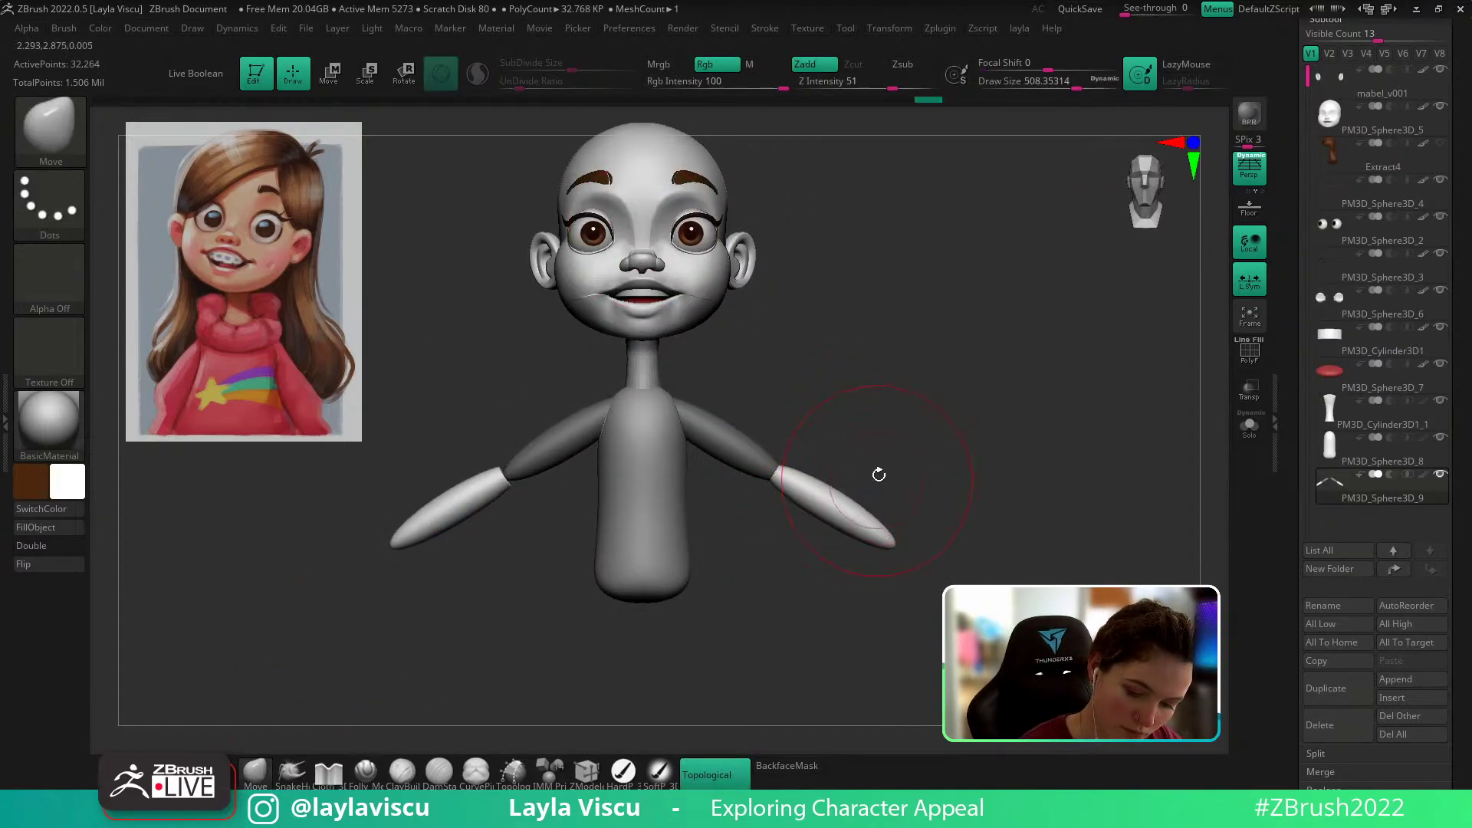
pyautogui.keyDown('ctrl'); pyautogui.click(877, 473); pyautogui.keyUp('ctrl')
pyautogui.moveTo(772, 481)
pyautogui.mouseDown()
pyautogui.moveTo(773, 448)
pyautogui.moveTo(763, 486)
pyautogui.mouseUp()
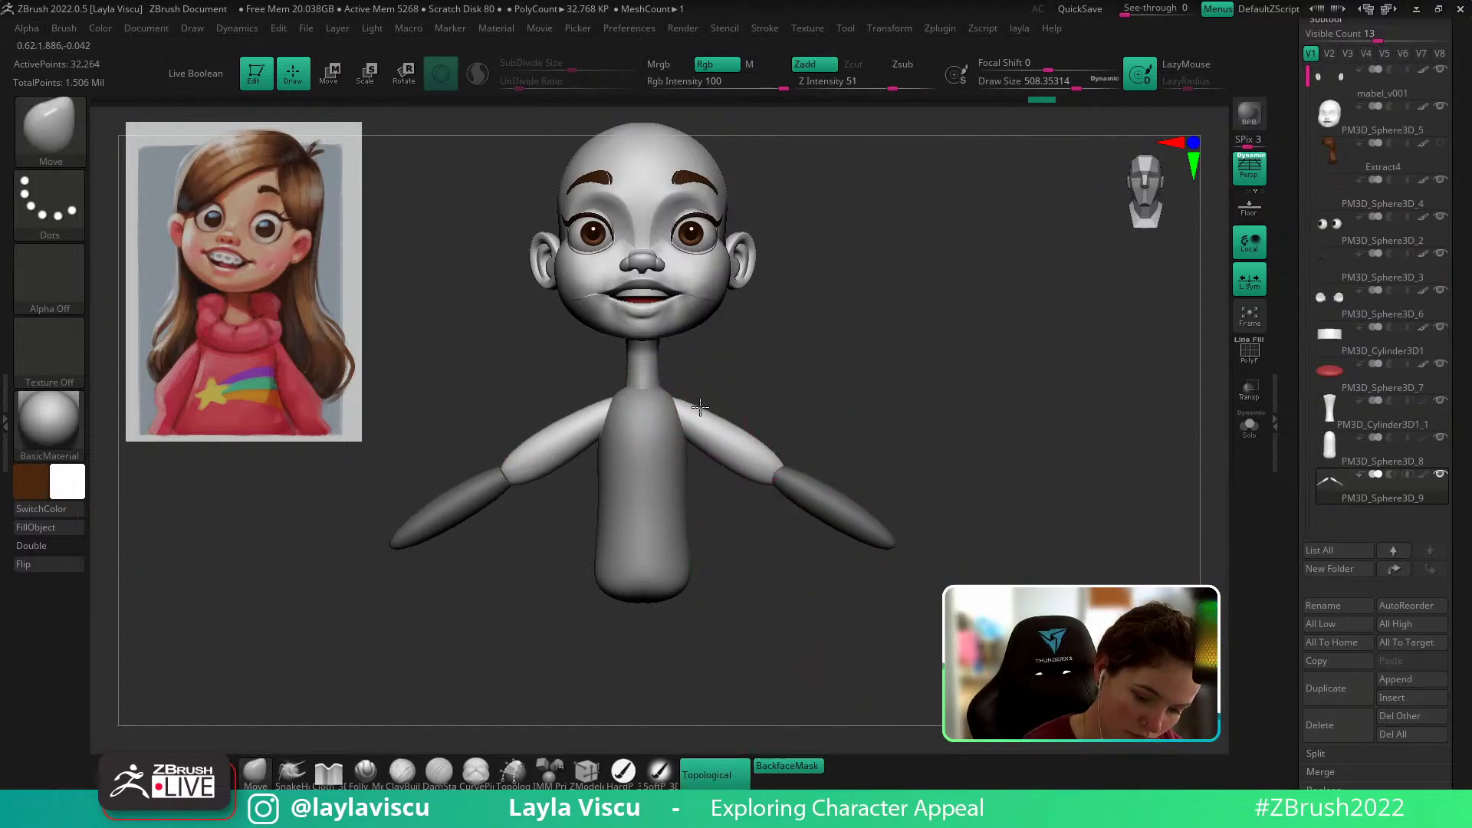
pyautogui.moveTo(700, 407); pyautogui.dragTo(692, 438)
# Step: Reshape the upper arms and elbow area from the side with backface masking on, reducing the draw size to about 268
pyautogui.moveTo(832, 403)
pyautogui.mouseDown()
pyautogui.moveTo(881, 342)
pyautogui.moveTo(745, 385)
pyautogui.moveTo(708, 415)
pyautogui.mouseUp()
pyautogui.moveTo(832, 346); pyautogui.dragTo(924, 345)
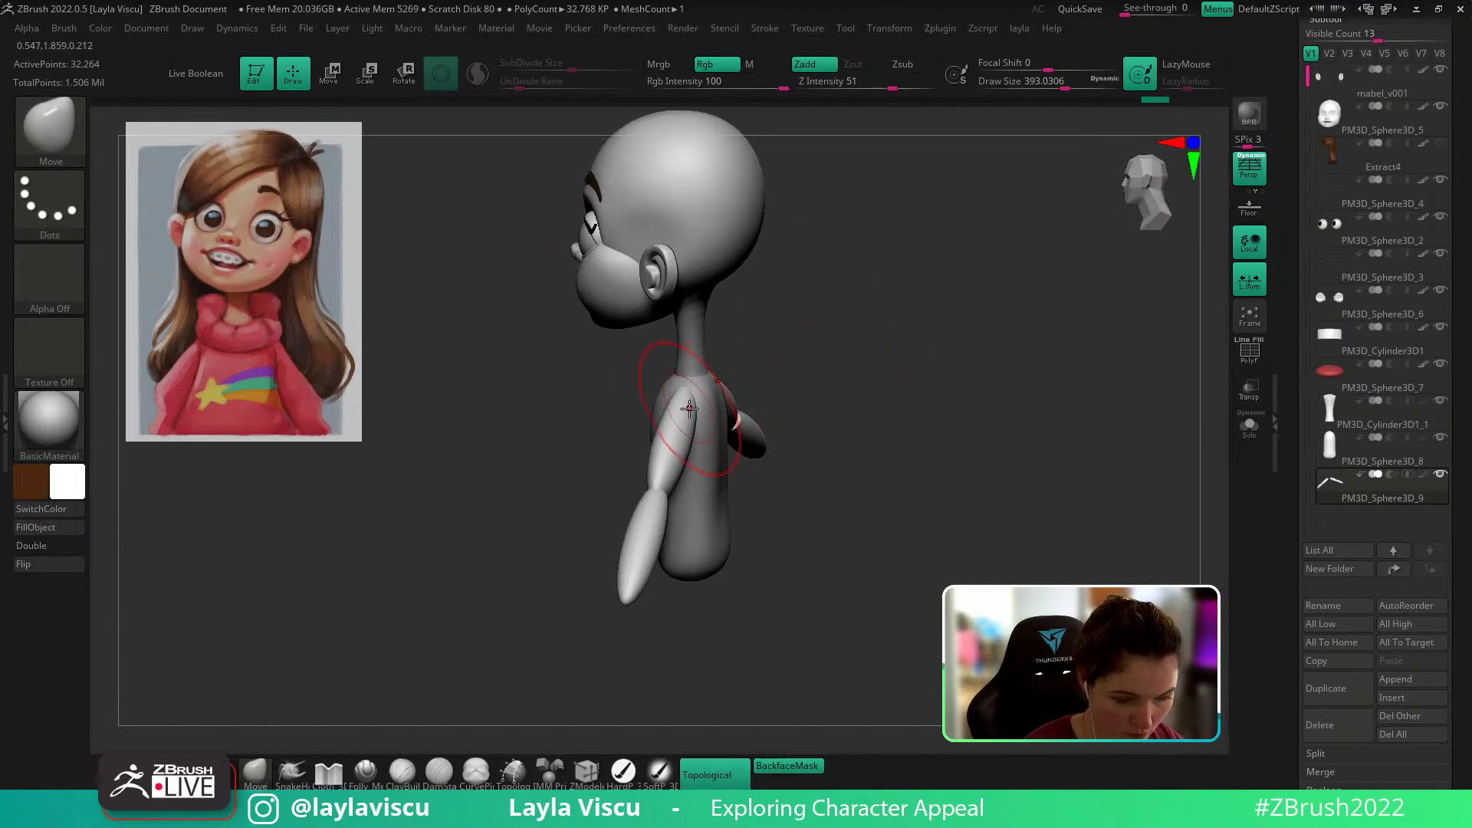
pyautogui.moveTo(767, 361); pyautogui.dragTo(680, 417)
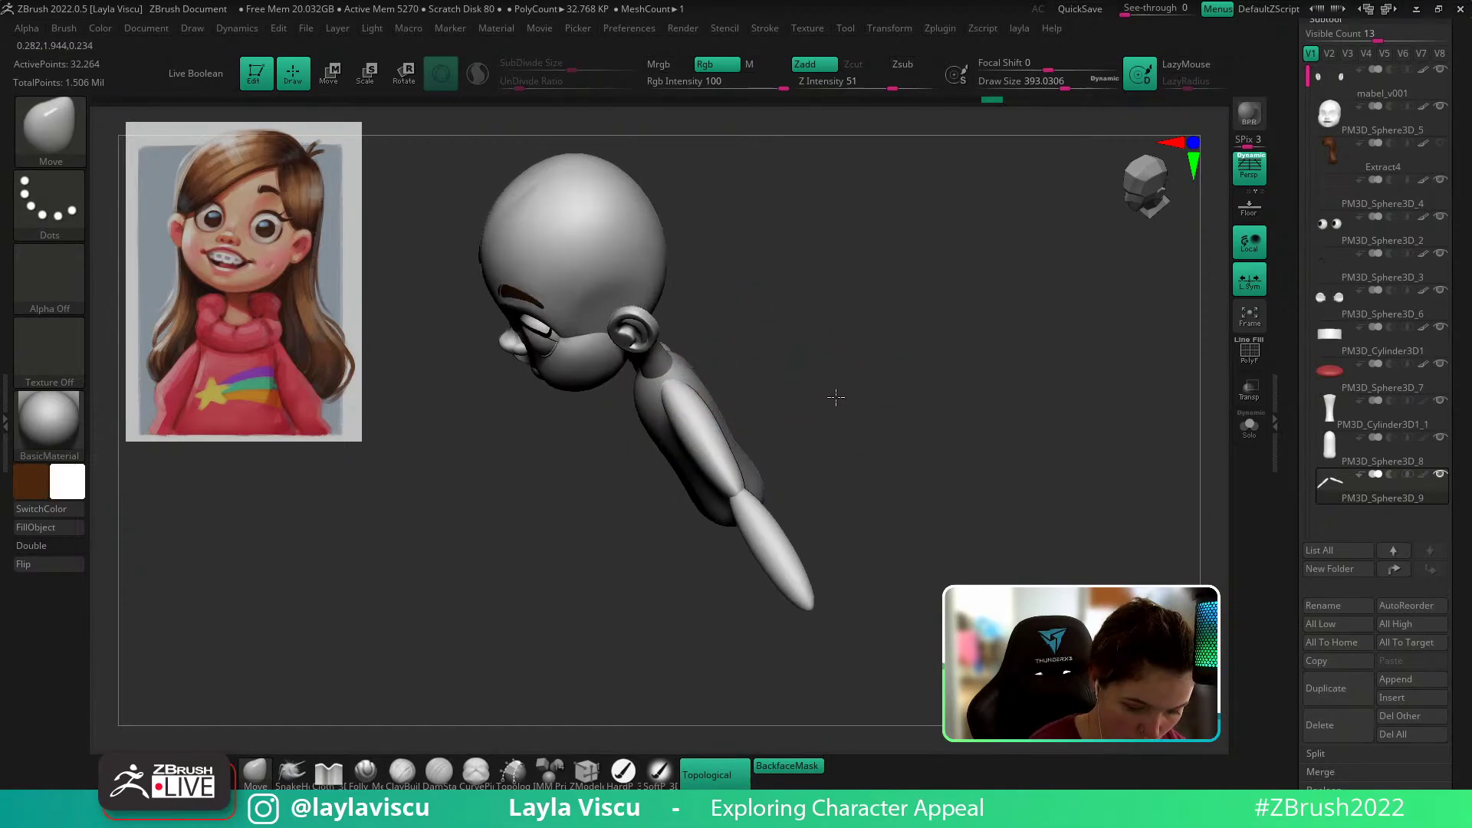
pyautogui.moveTo(836, 403)
pyautogui.mouseDown()
pyautogui.moveTo(789, 476)
pyautogui.moveTo(707, 497)
pyautogui.moveTo(746, 529)
pyautogui.moveTo(729, 512)
pyautogui.mouseUp()
pyautogui.press('[')
pyautogui.press('[')
pyautogui.moveTo(712, 456); pyautogui.dragTo(712, 523)
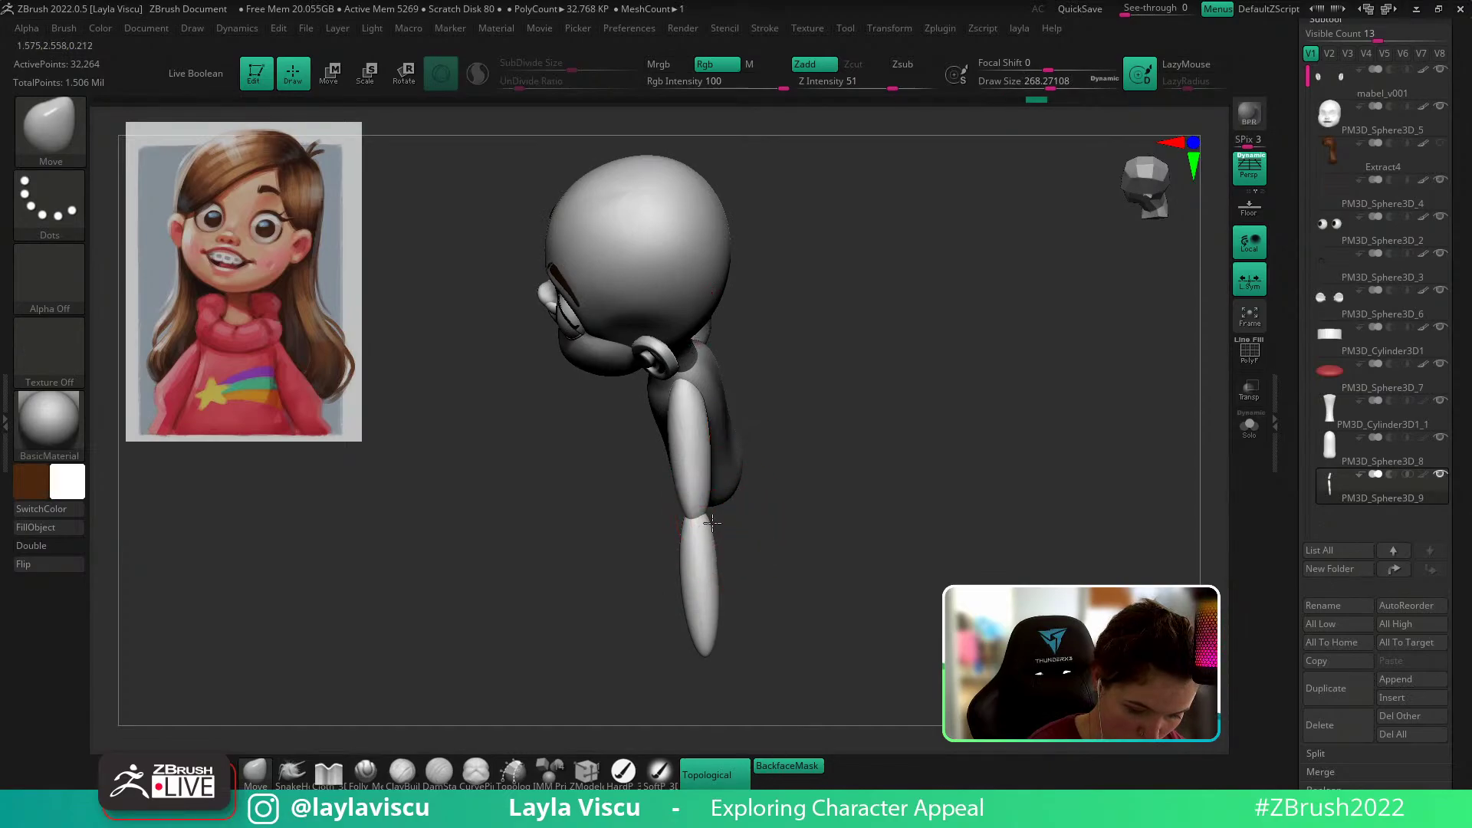
# Step: Turn backface masking off and adjust the forearms with the Move brush at a draw size of about 393
pyautogui.click(799, 771)
pyautogui.press('s')
pyautogui.moveTo(731, 598); pyautogui.dragTo(738, 596)
pyautogui.moveTo(720, 584)
pyautogui.mouseDown()
pyautogui.moveTo(701, 622)
pyautogui.moveTo(861, 493)
pyautogui.moveTo(847, 414)
pyautogui.mouseUp()
pyautogui.press('shift')
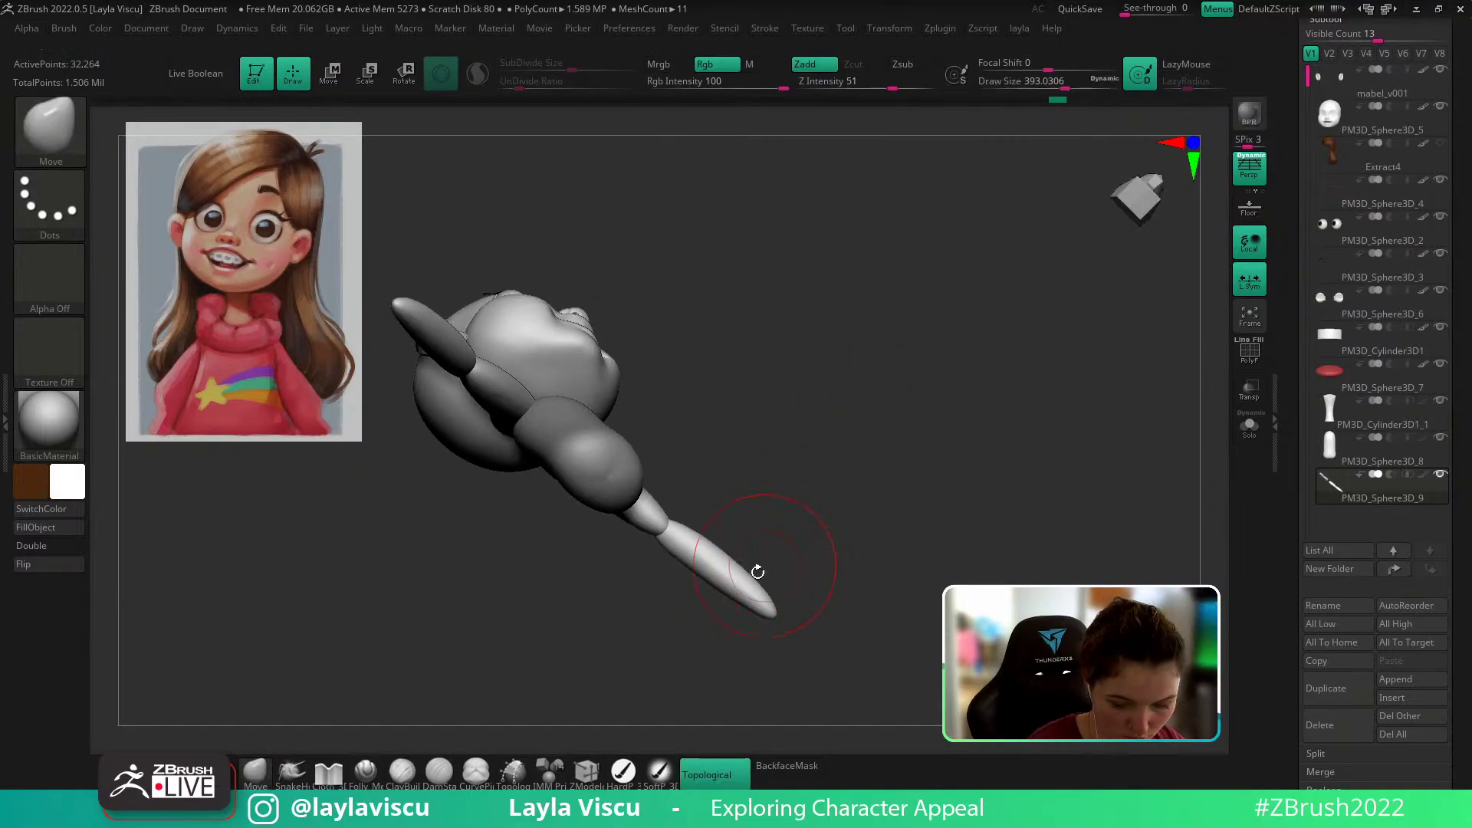
# Step: Try isolating the forearms from the front, restore the complete arms, and turn on PolyFrame to display their polygroups
pyautogui.moveTo(732, 559)
pyautogui.keyDown('shift'); pyautogui.mouseDown(button='right')
pyautogui.moveTo(848, 552)
pyautogui.moveTo(825, 536)
pyautogui.moveTo(919, 500)
pyautogui.mouseUp(button='right'); pyautogui.keyUp('shift')
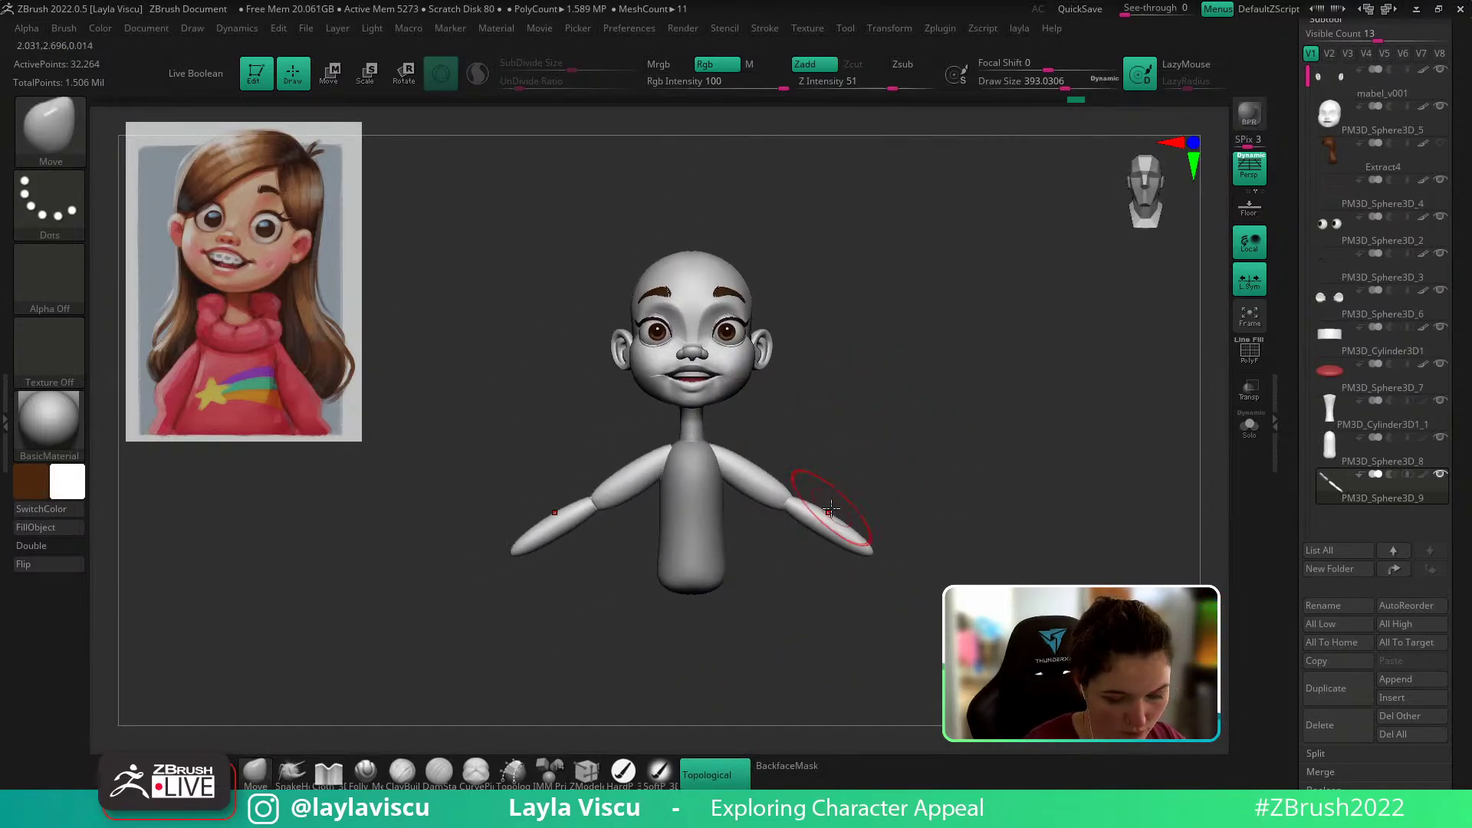
pyautogui.press('s')
pyautogui.moveTo(825, 512)
pyautogui.mouseDown()
pyautogui.moveTo(839, 511)
pyautogui.moveTo(844, 598)
pyautogui.mouseUp()
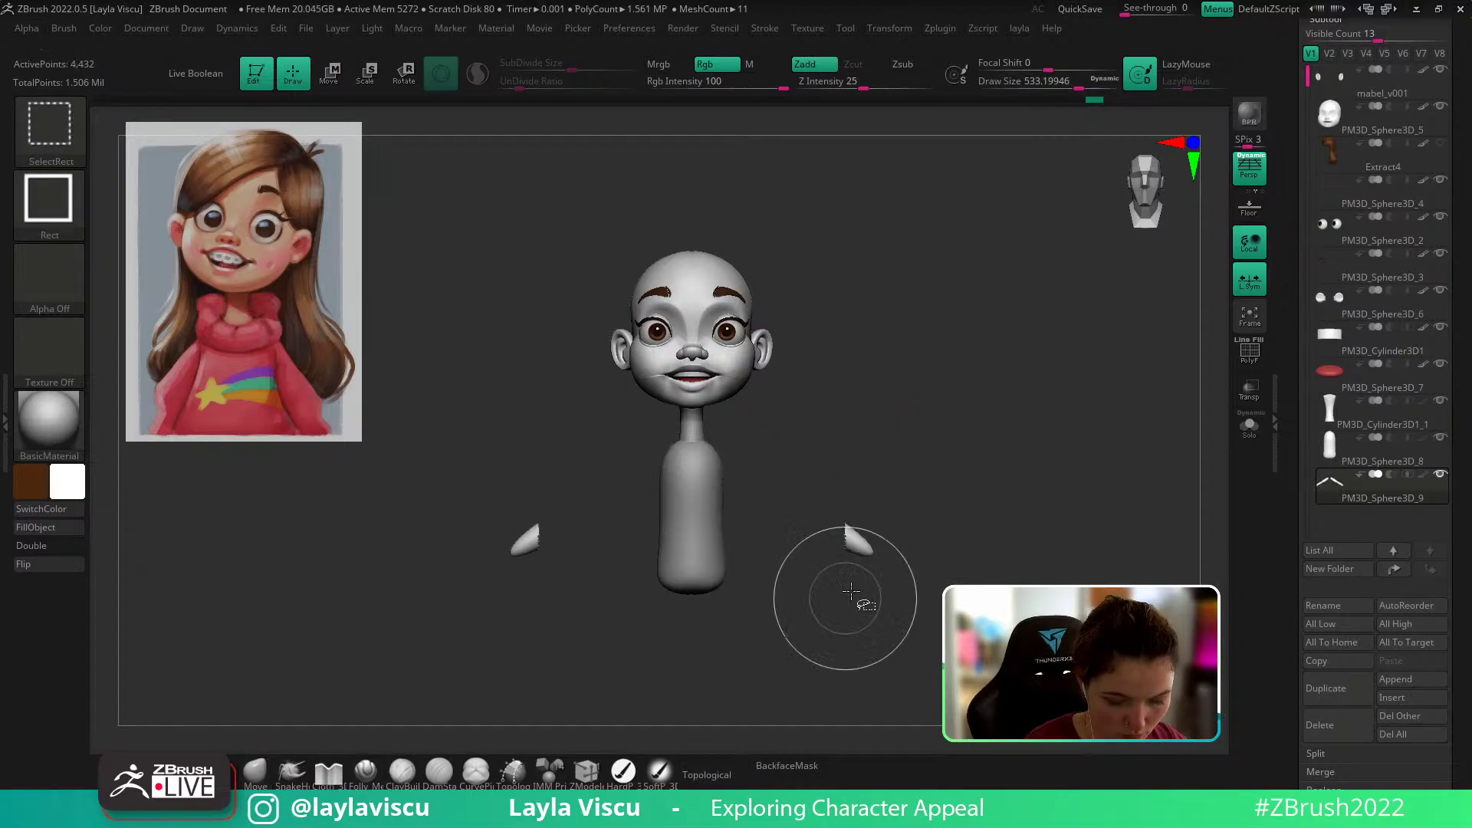
pyautogui.keyDown('ctrl'); pyautogui.keyDown('shift'); pyautogui.click(876, 580); pyautogui.keyUp('shift'); pyautogui.keyUp('ctrl')
pyautogui.hotkey('shift', 'f')
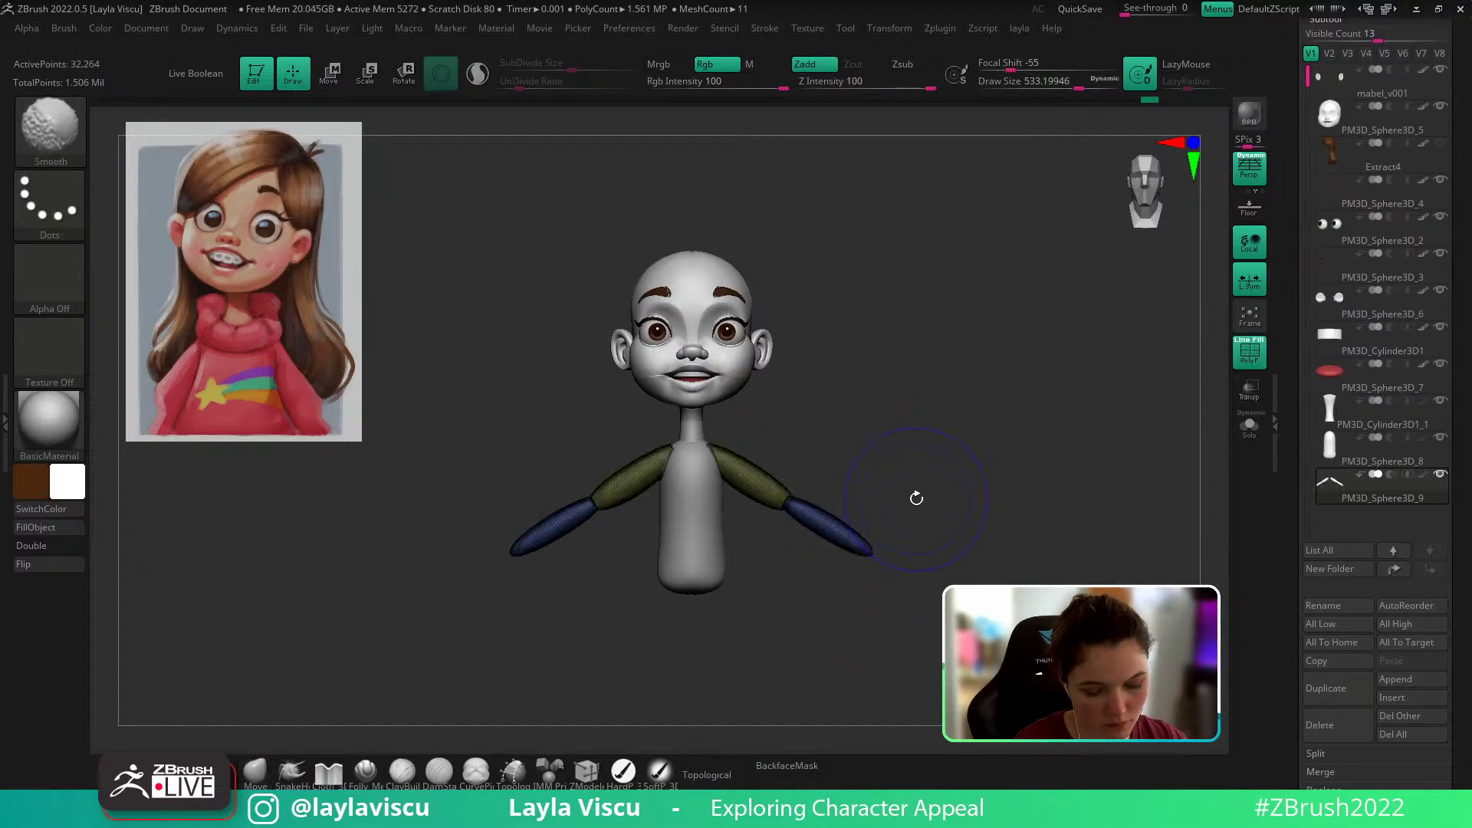